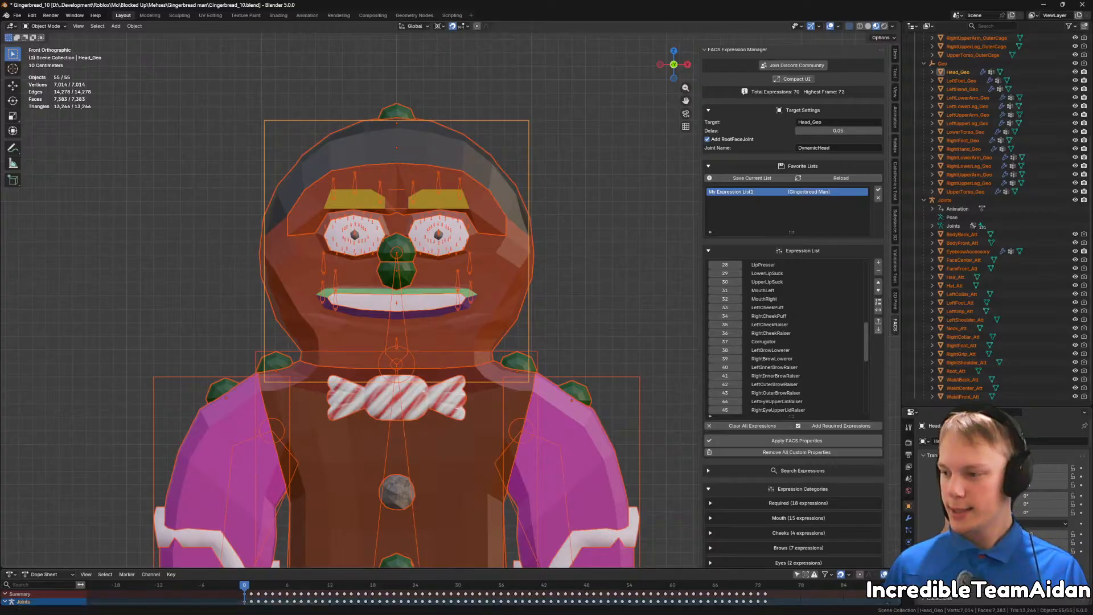
Step: Deselect everything and hide the Head_OuterCage object
key("ctrl+s")
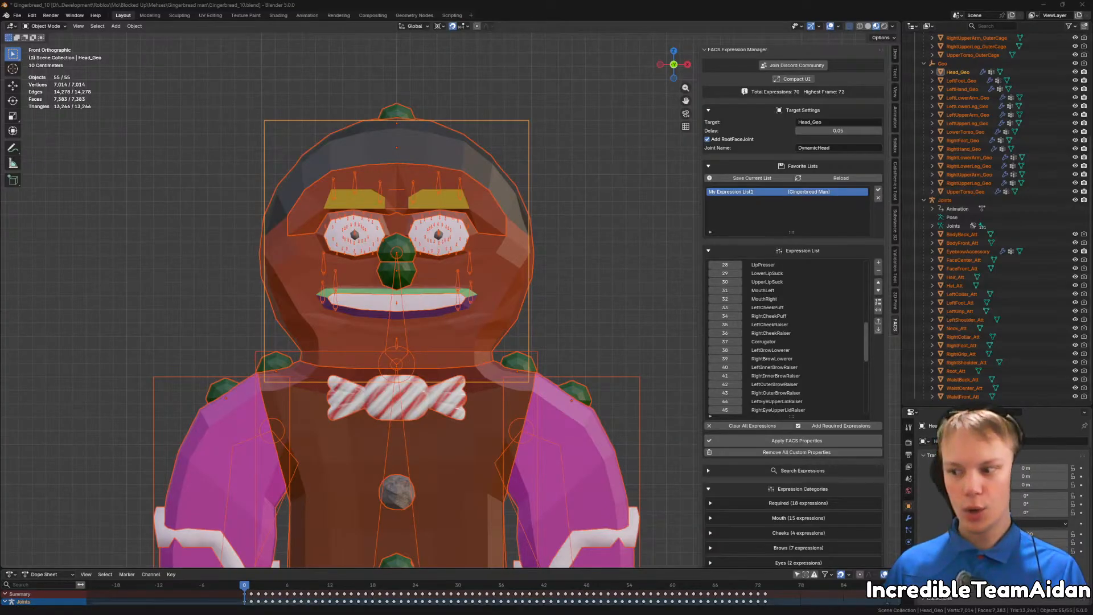
left_click(614, 234)
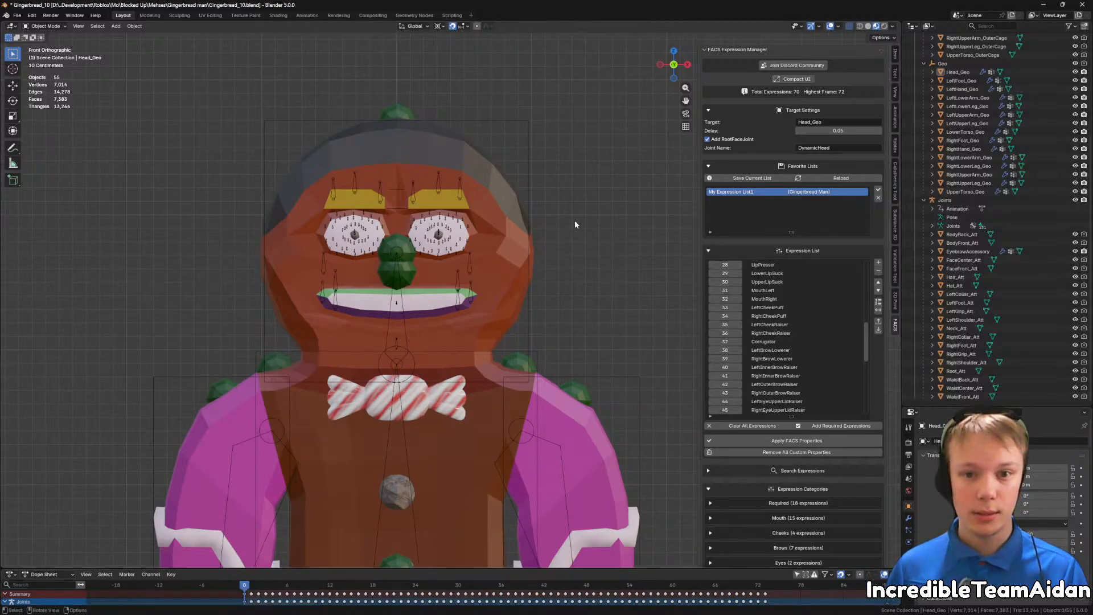
left_click(438, 160)
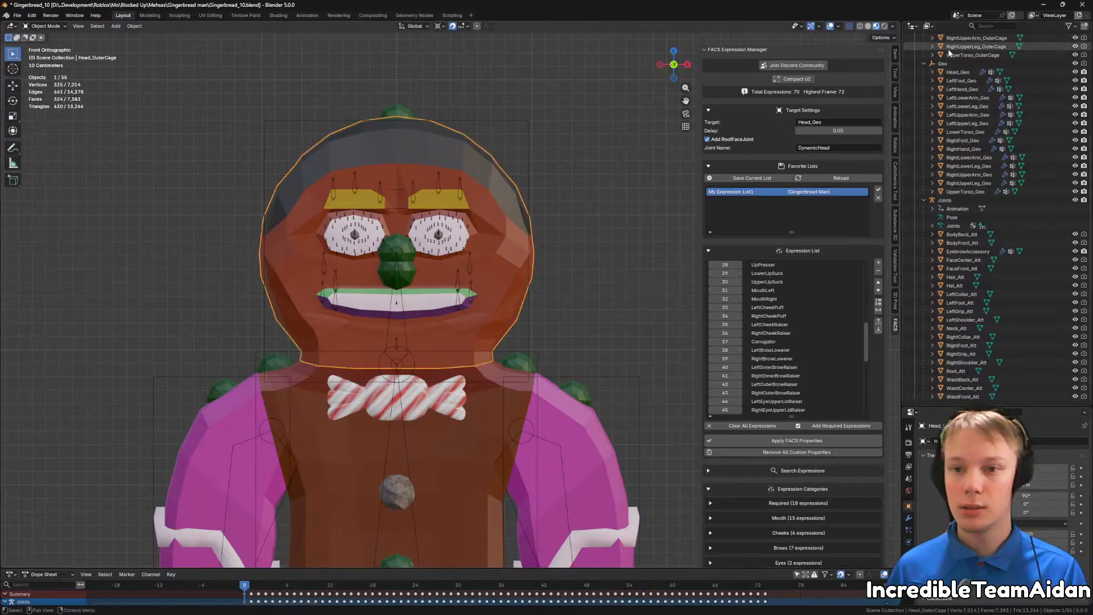
scroll(969, 86, "up", 5)
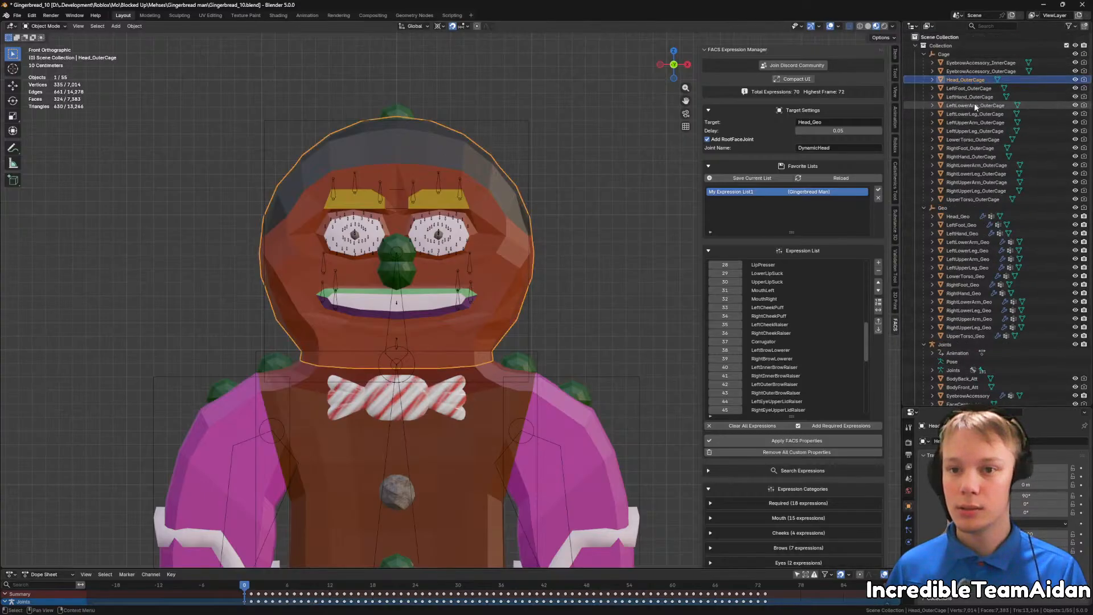
left_click(1075, 79)
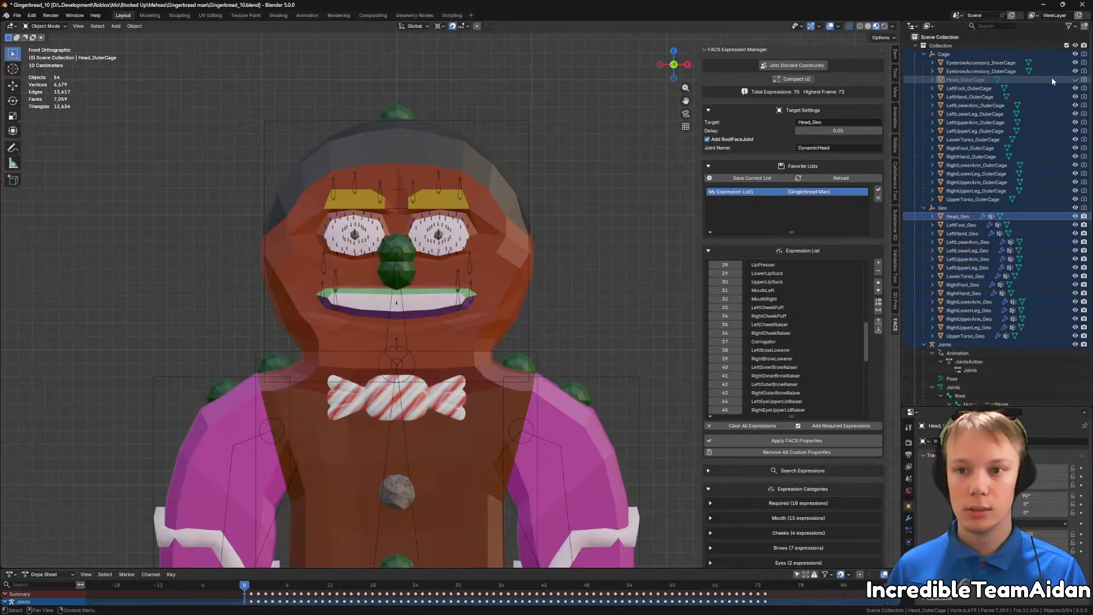
left_click(1076, 79)
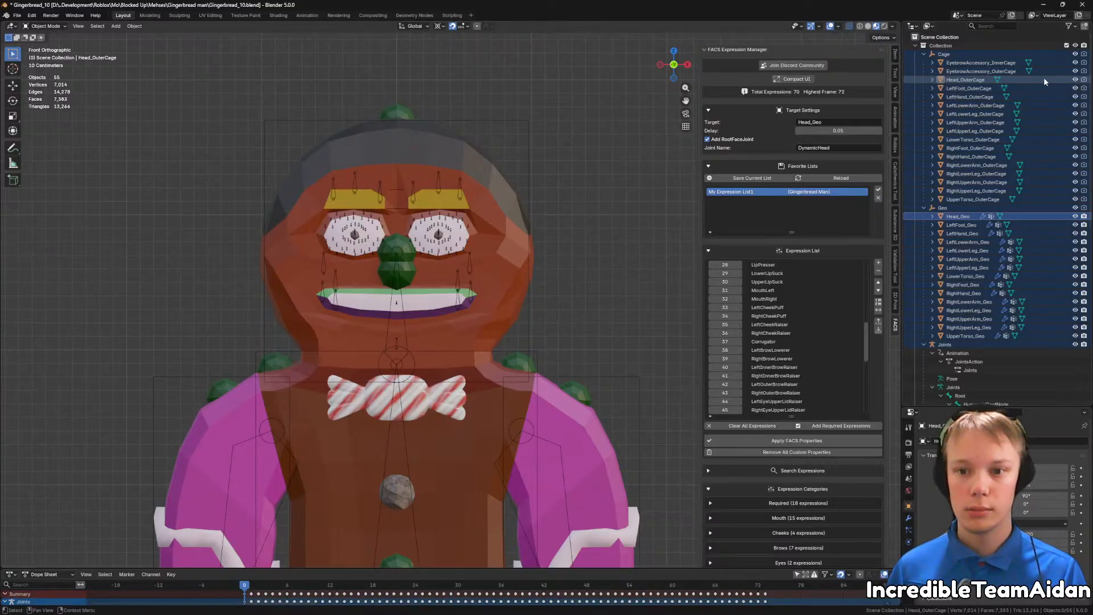
left_click(1041, 80)
left_click(1076, 80)
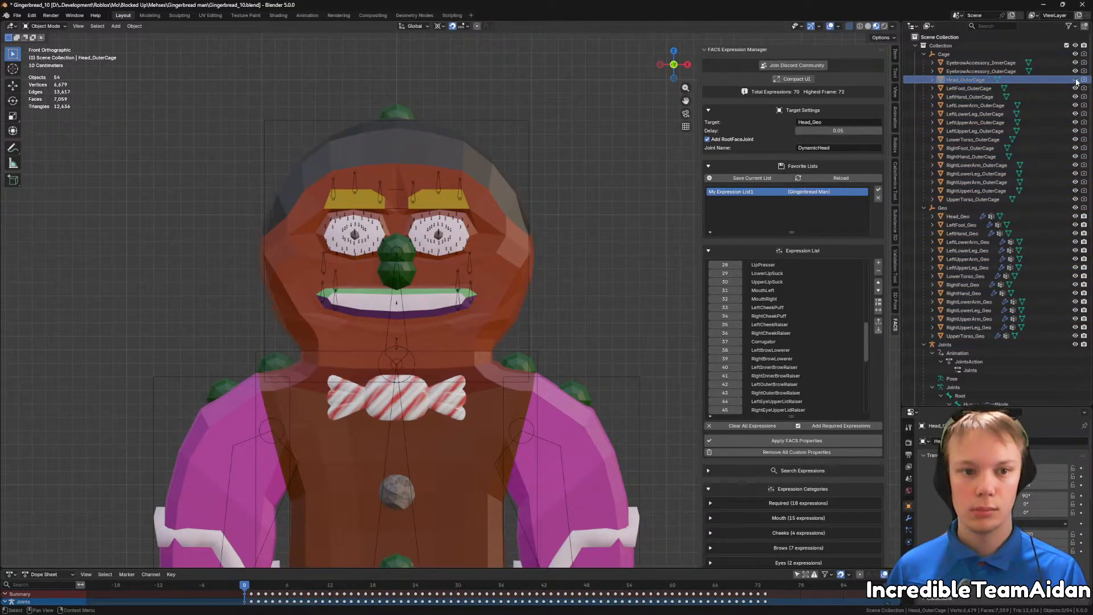
Step: Hide the EyebrowAccessory inner and outer cages to expose the textured gingerbread face
left_click(1019, 63)
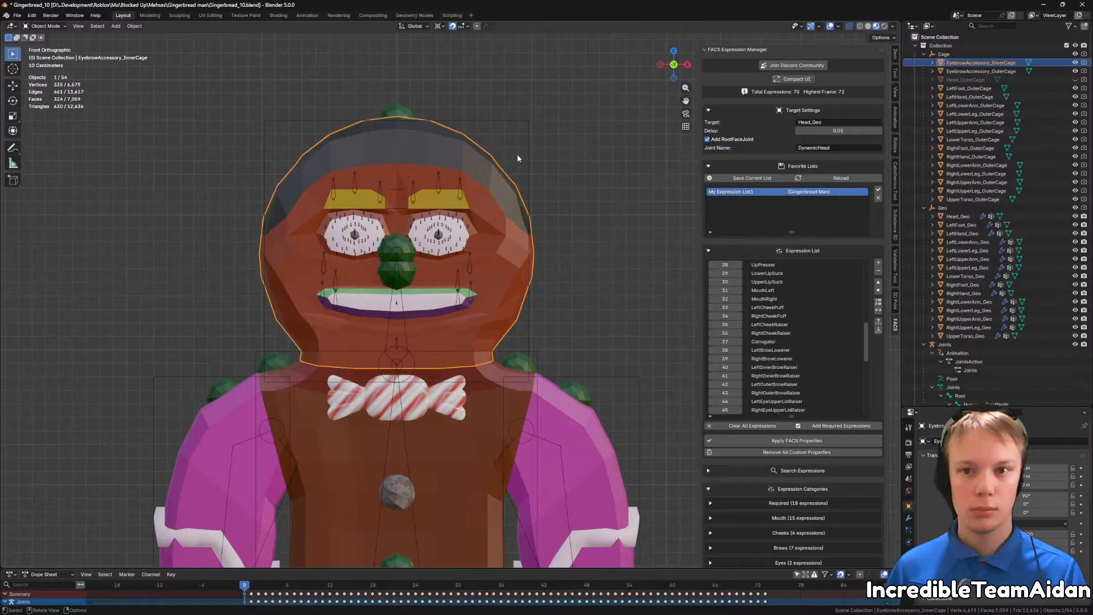
left_click(1022, 72, "ctrl")
key("h")
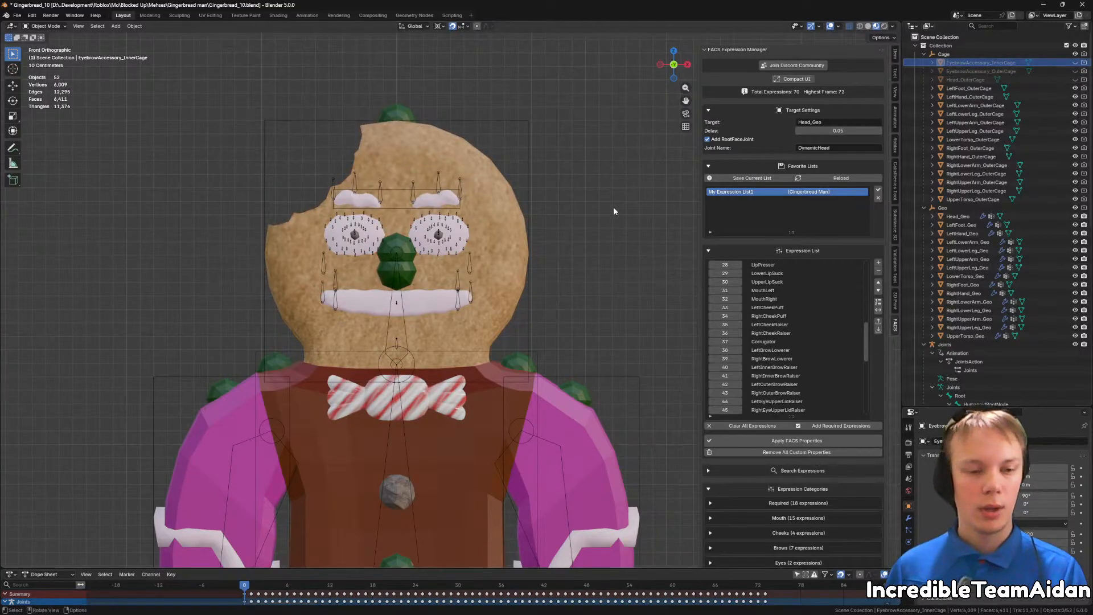
mouse_move(245, 585)
left_mouse_down()
mouse_move(790, 601)
mouse_move(246, 585)
left_mouse_up()
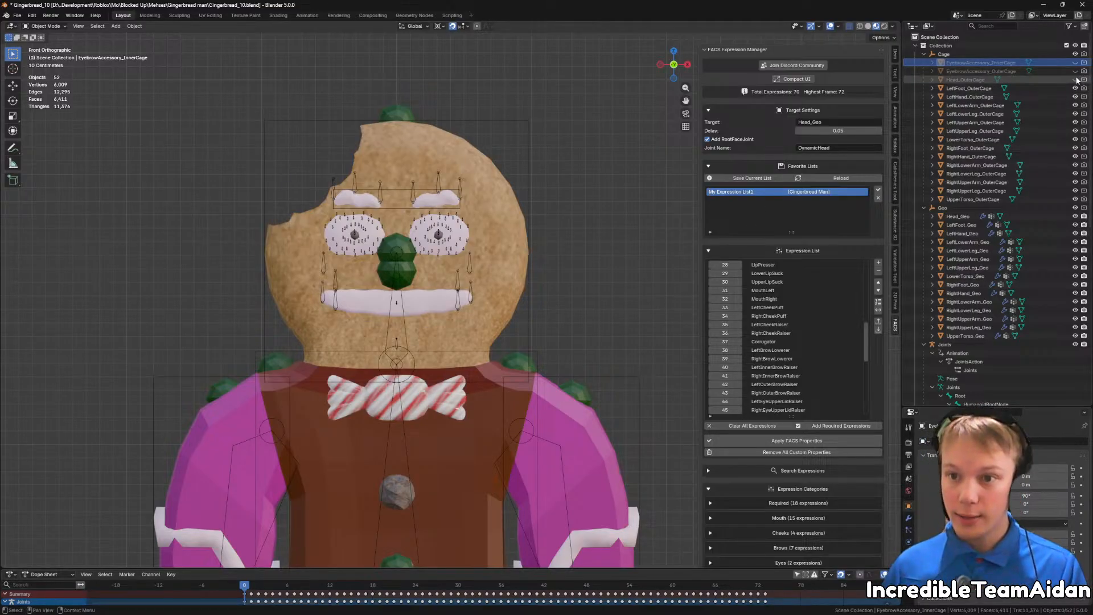
Step: Unhide Head_OuterCage and the EyebrowAccessory inner and outer cages
left_click_drag(1075, 80, 1075, 63)
key("ctrl+s")
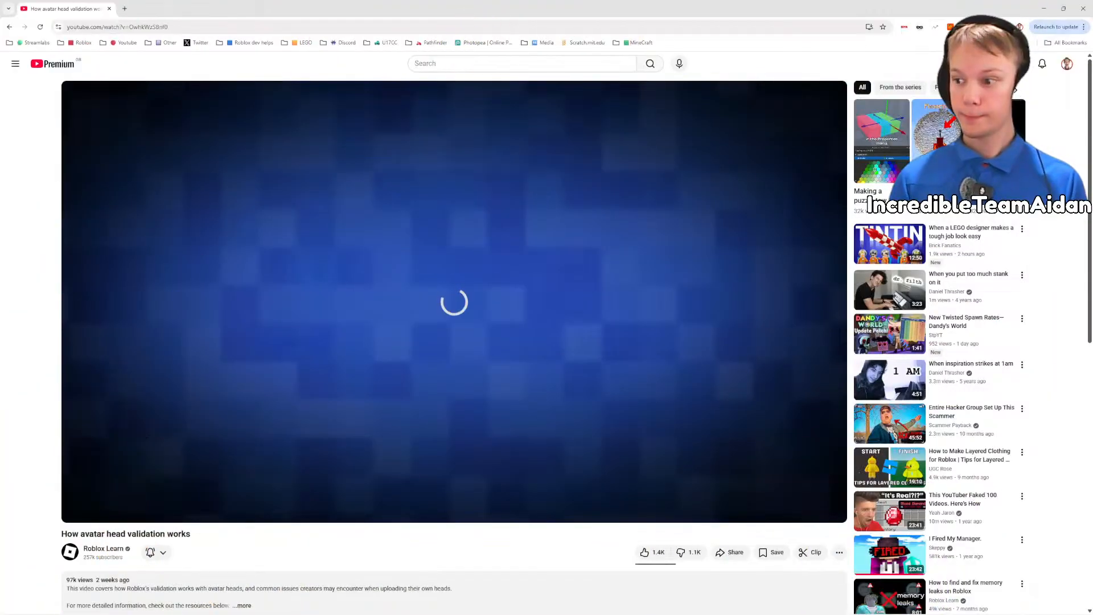
Step: Switch to the browser and watch the start of the "How avatar head validation works" video, up to its landmarks explanation
left_click(521, 282)
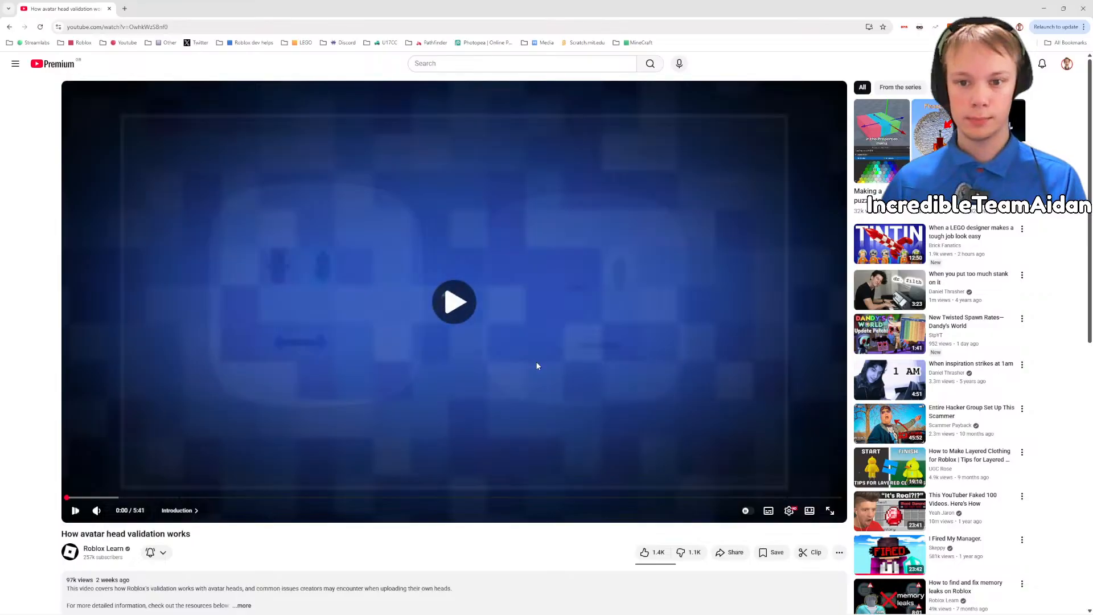
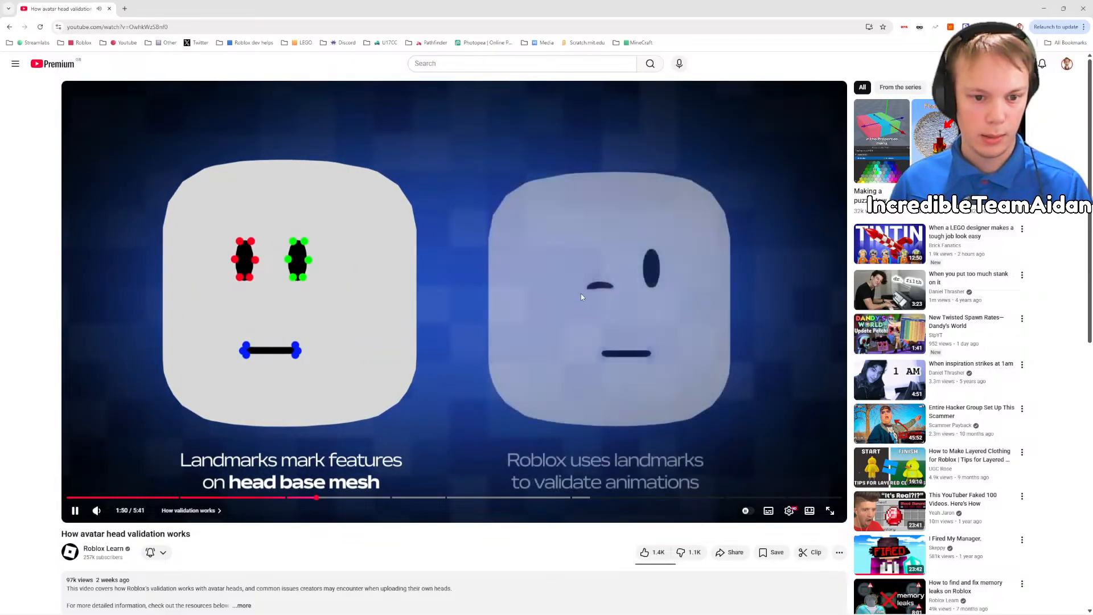
left_click(676, 268)
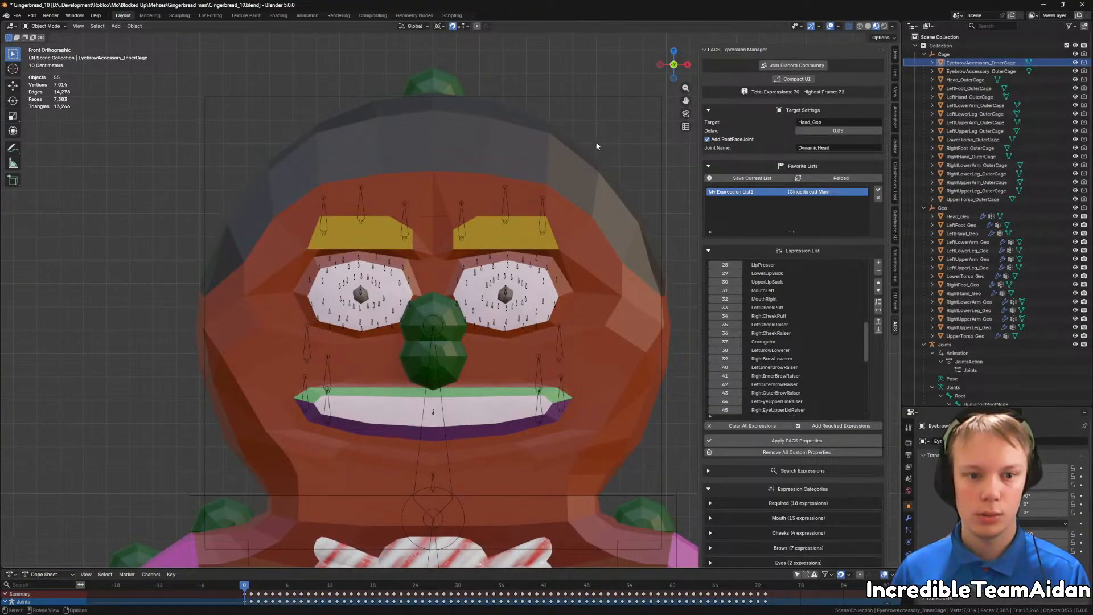
Step: Switch to Blender and hide all the character's attachment objects ending in _Att, keeping EyebrowAccessory visible
middle_click_drag(597, 145, 517, 312)
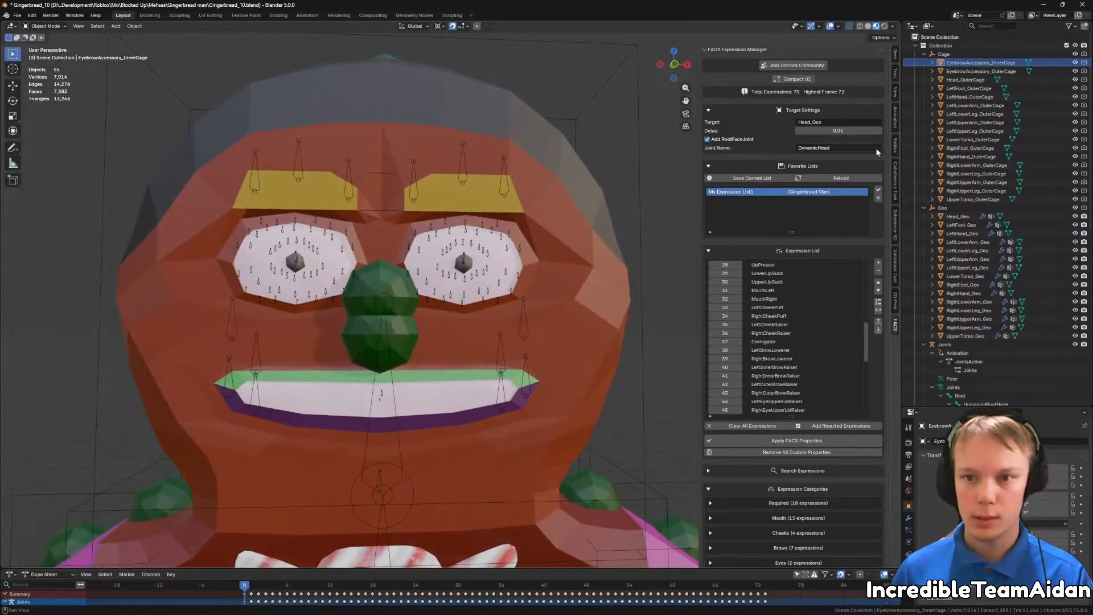
scroll(1035, 257, "down", 15)
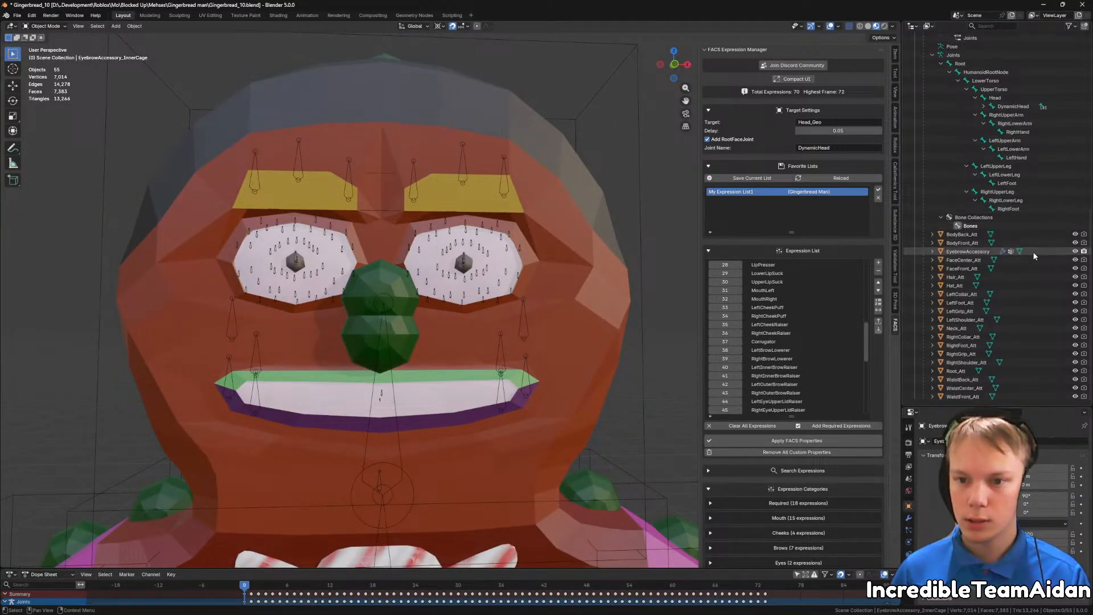
left_click_drag(1075, 234, 1075, 397)
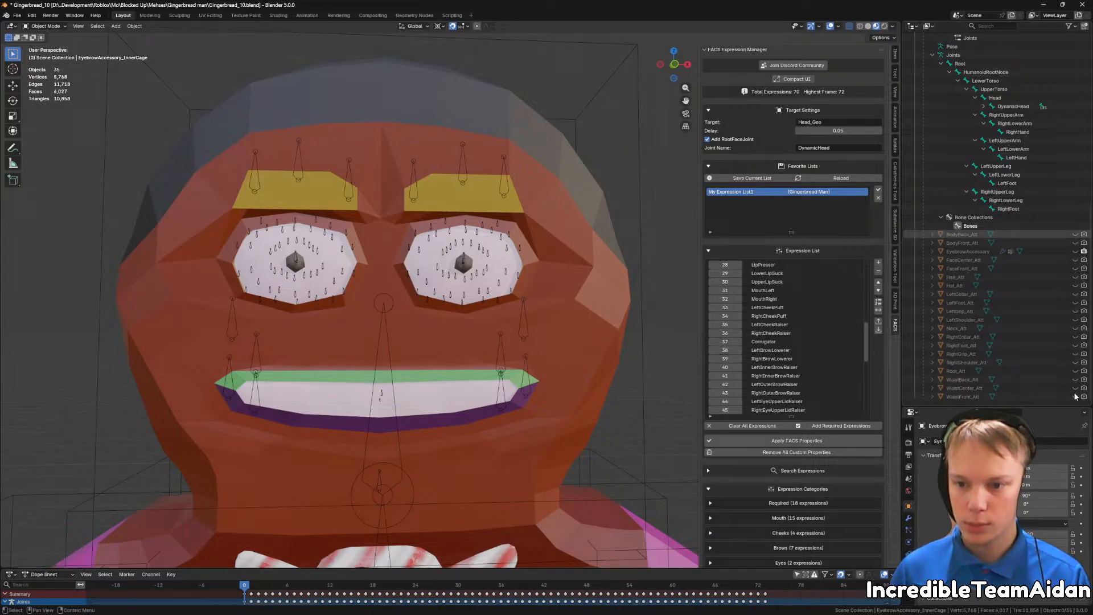
left_click(1075, 251)
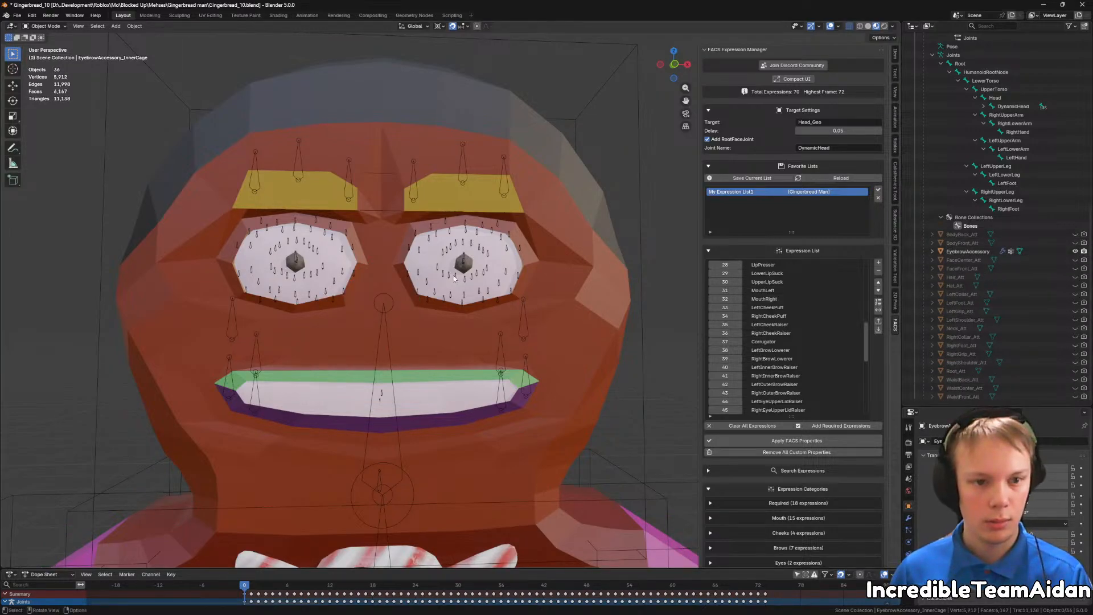
middle_click_drag(454, 277, 522, 249, "shift")
Step: Select all the cage objects, from EyebrowAccessory_InnerCage to UpperTorso_OuterCage, and toggle their wireframe display on and off
scroll(1060, 108, "up", 15)
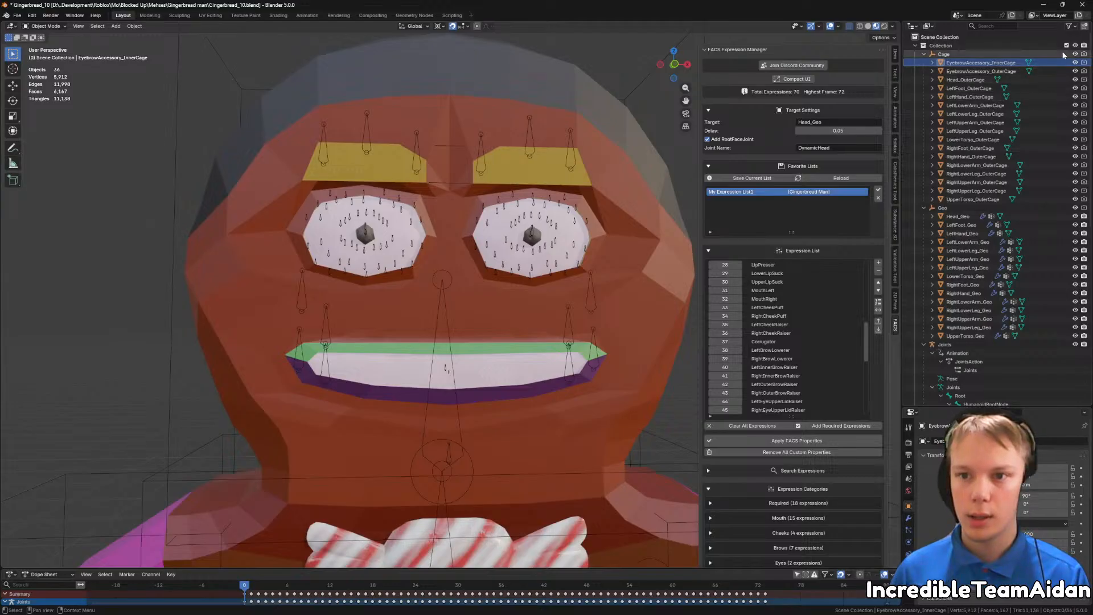
left_click(1042, 201, "shift")
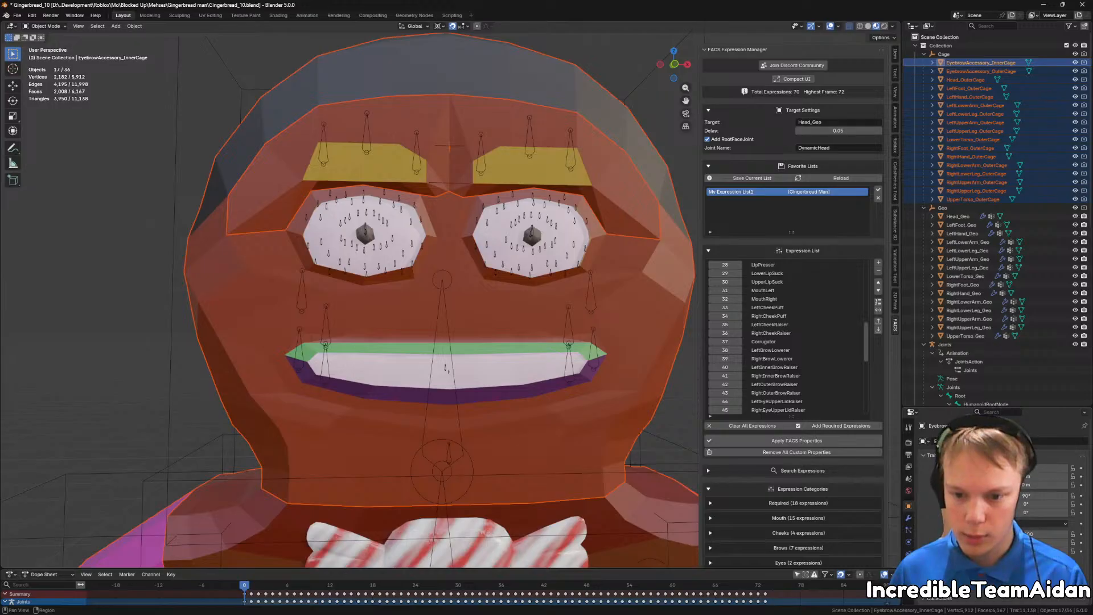
scroll(996, 484, "down", 6)
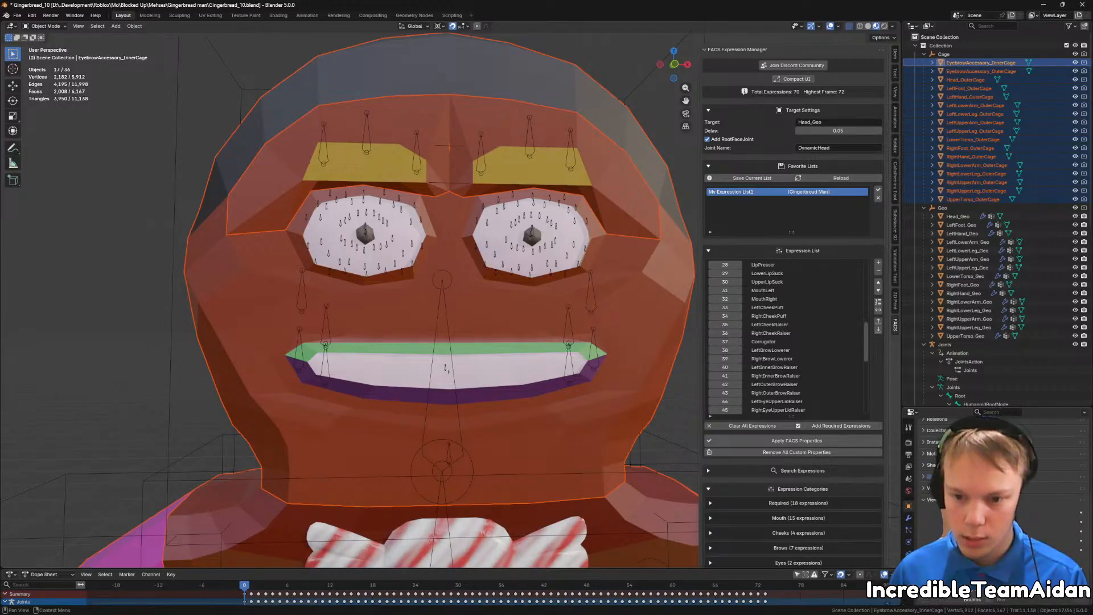
scroll(996, 484, "down", 2)
left_click(994, 514)
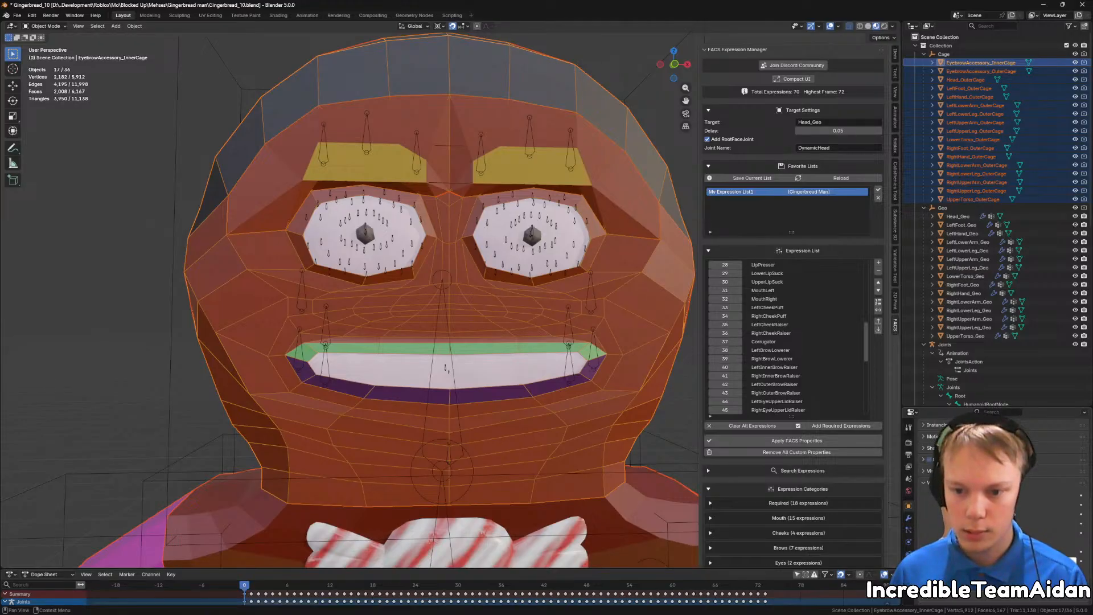
left_click(994, 514)
left_click(909, 520)
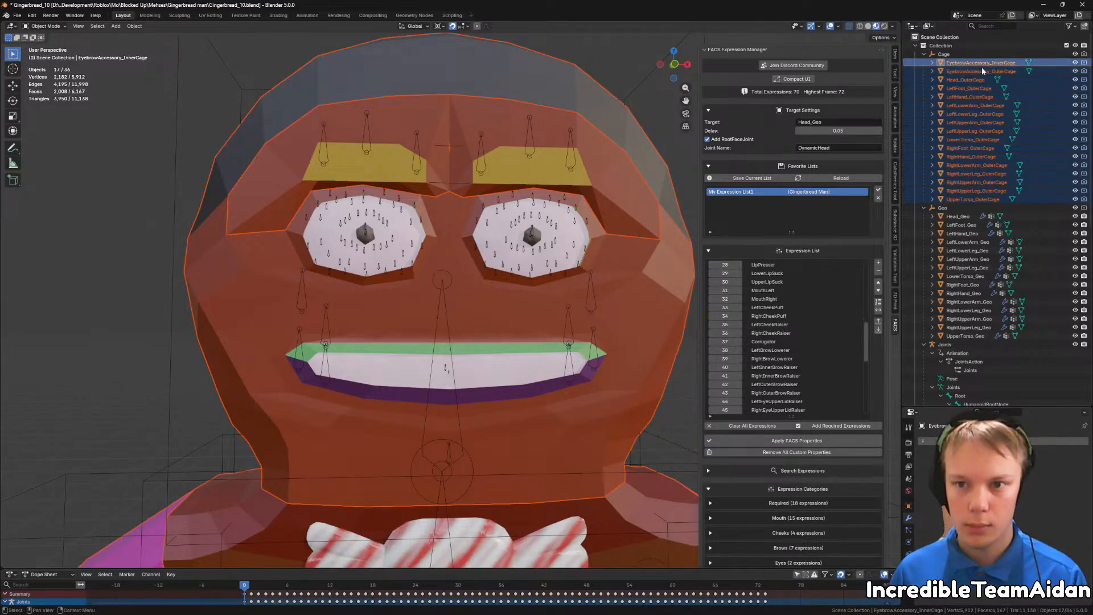
Step: Select Head_OuterCage and hide the EyebrowAccessory inner and outer cages
left_click(1048, 80)
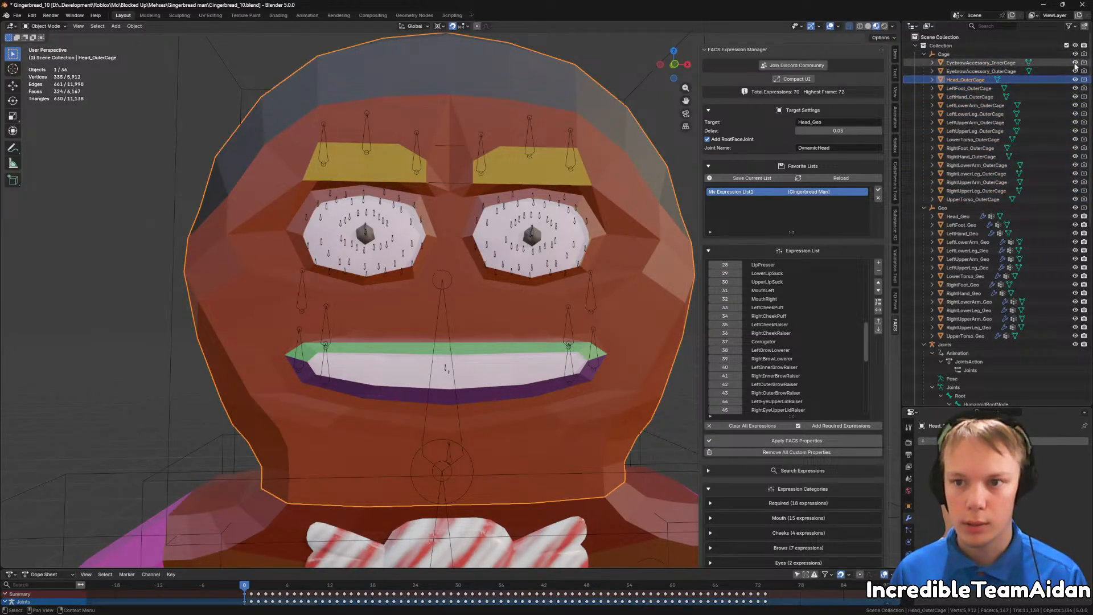
left_click_drag(1075, 63, 1075, 72)
Step: Examine how the Head_OuterCage mesh lines up with the eyes, eyebrows and mouth, checking its edges in Edit Mode
middle_click_drag(593, 364, 493, 419)
scroll(532, 391, "up", 1)
scroll(539, 405, "down", 1)
scroll(493, 418, "up", 4)
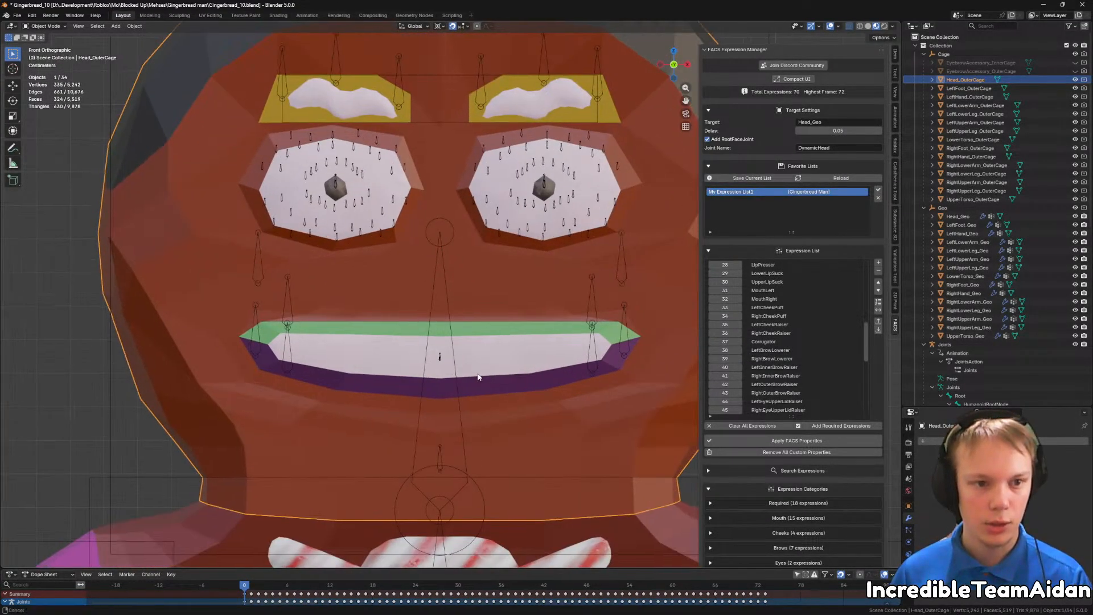
scroll(487, 386, "up", 3)
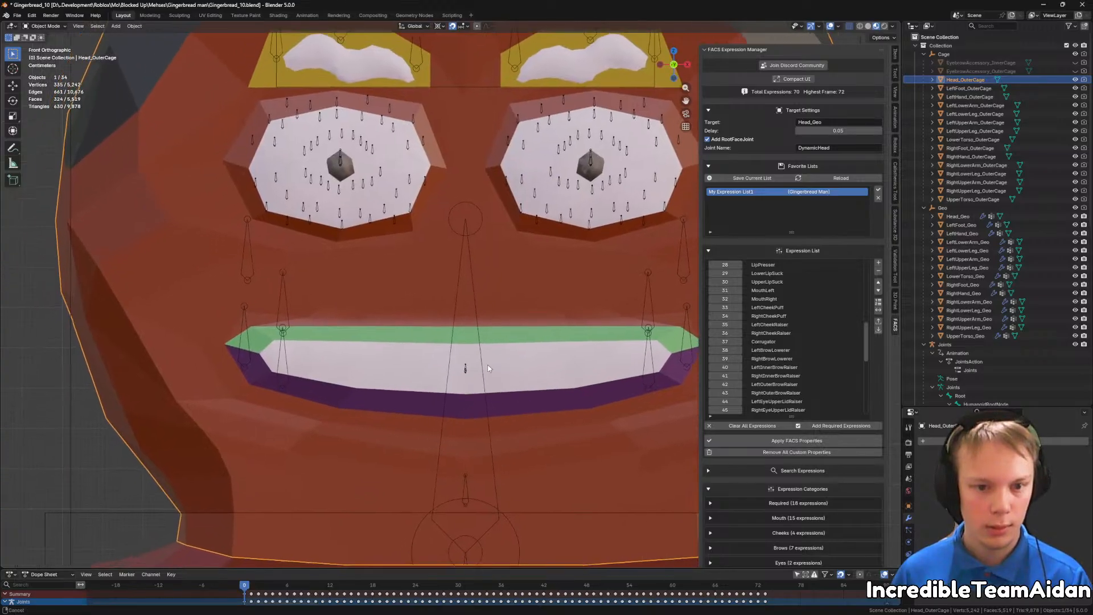
key("Tab")
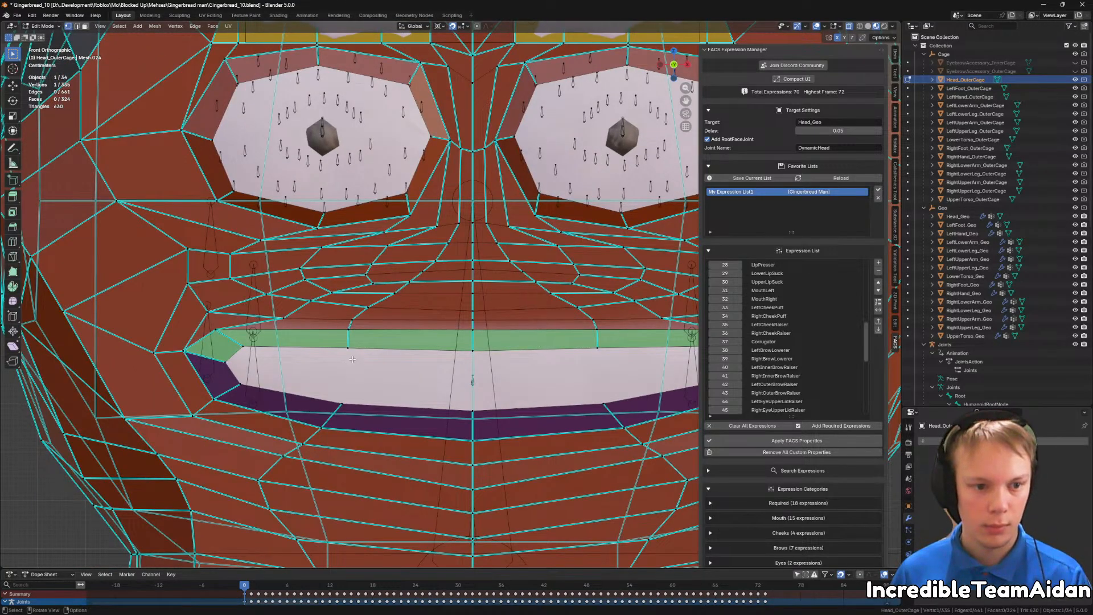
key("Tab")
scroll(435, 356, "down", 6)
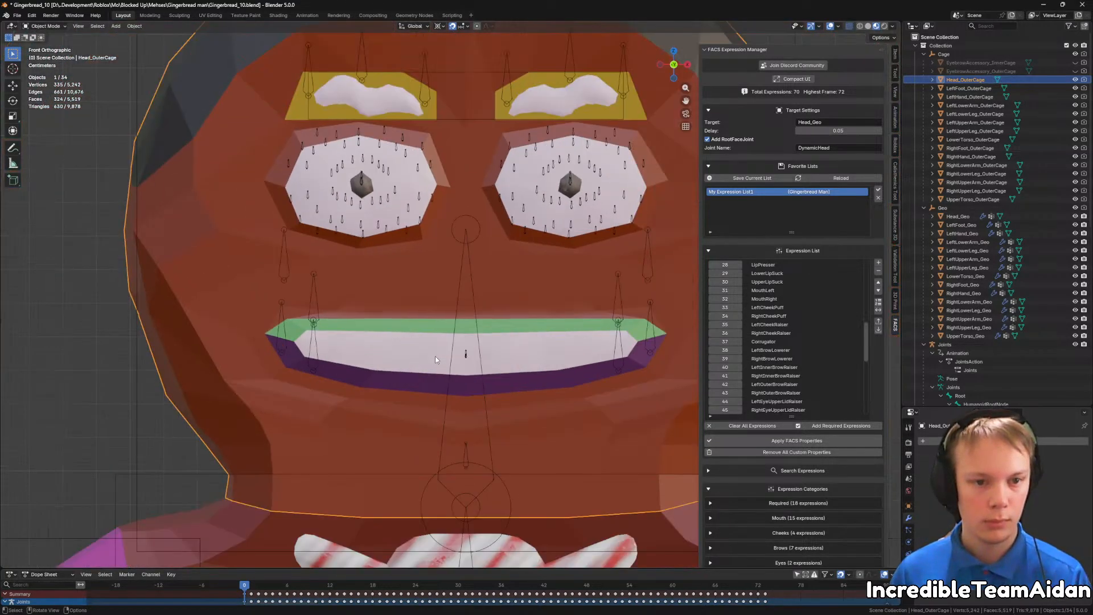
middle_click_drag(443, 373, 510, 344)
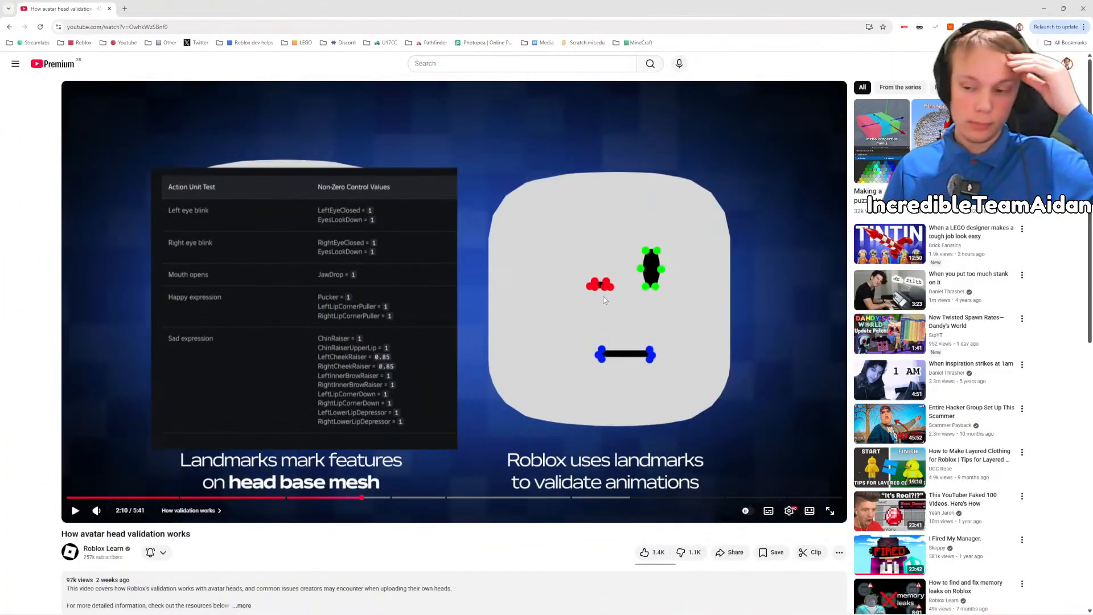
Step: Switch to the browser and continue the head validation video to the section on being unable to apply landmarks
left_click(604, 296)
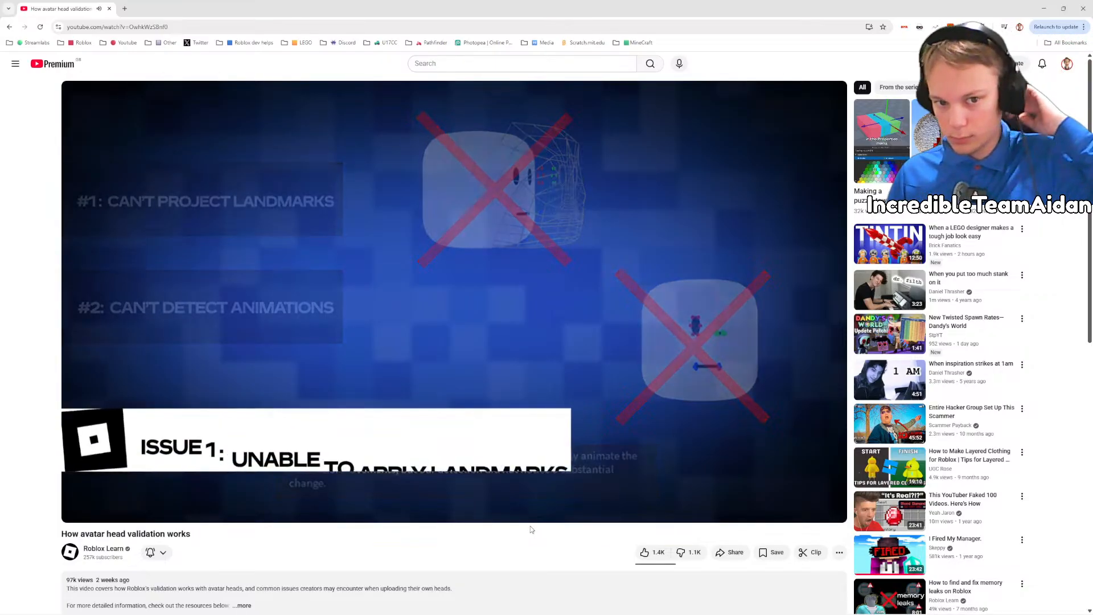
left_click(592, 369)
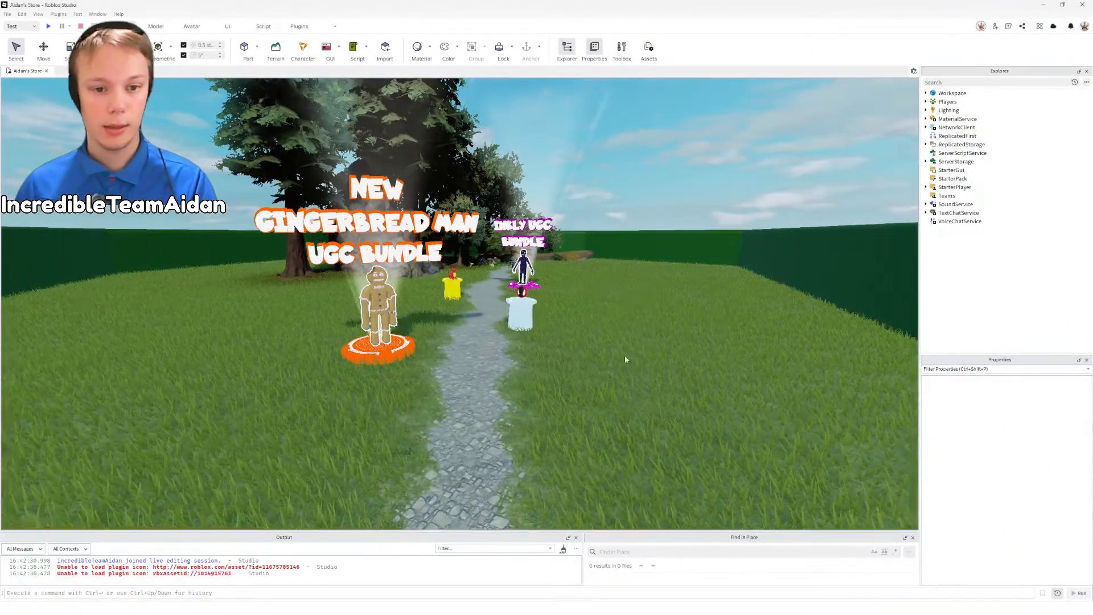
Step: Switch to Roblox Studio and look closely at the three avatar characters standing beneath the store map
right_click_drag(624, 356, 625, 356)
key("w")
key("w")
scroll(626, 356, "down", 5)
key("w")
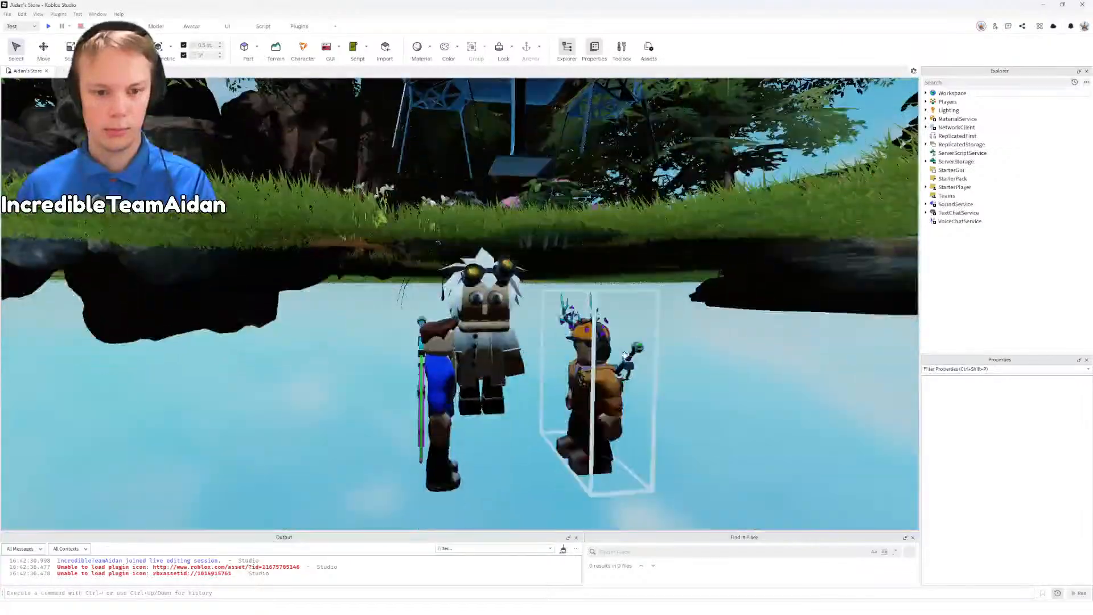
key("w")
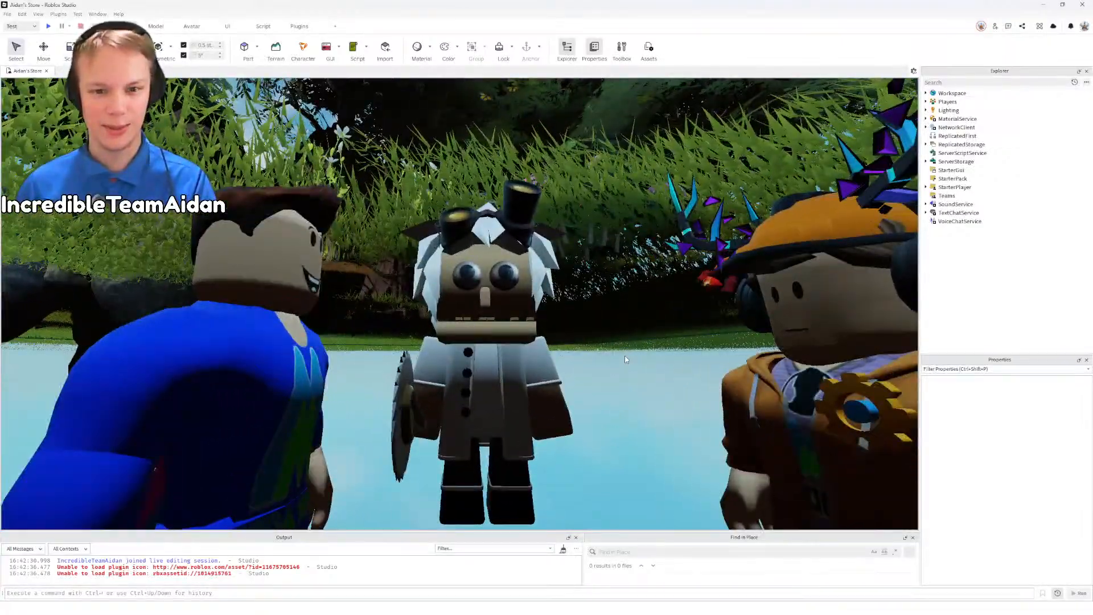
right_click_drag(625, 356, 620, 359)
key("d")
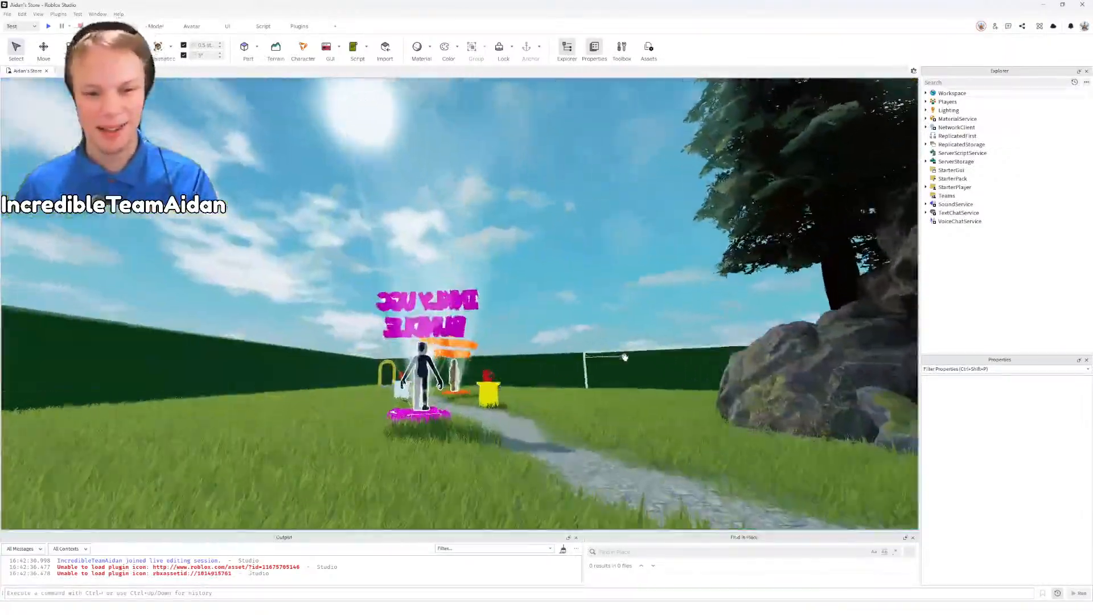
key("w")
right_click_drag(624, 354, 624, 355)
key("w")
key("s")
key("w")
key("w")
key("a")
key("d")
key("s")
key("w")
key("s")
key("s")
key("a")
key("e")
key("q")
right_click_drag(623, 317, 644, 330)
key("w")
key("s")
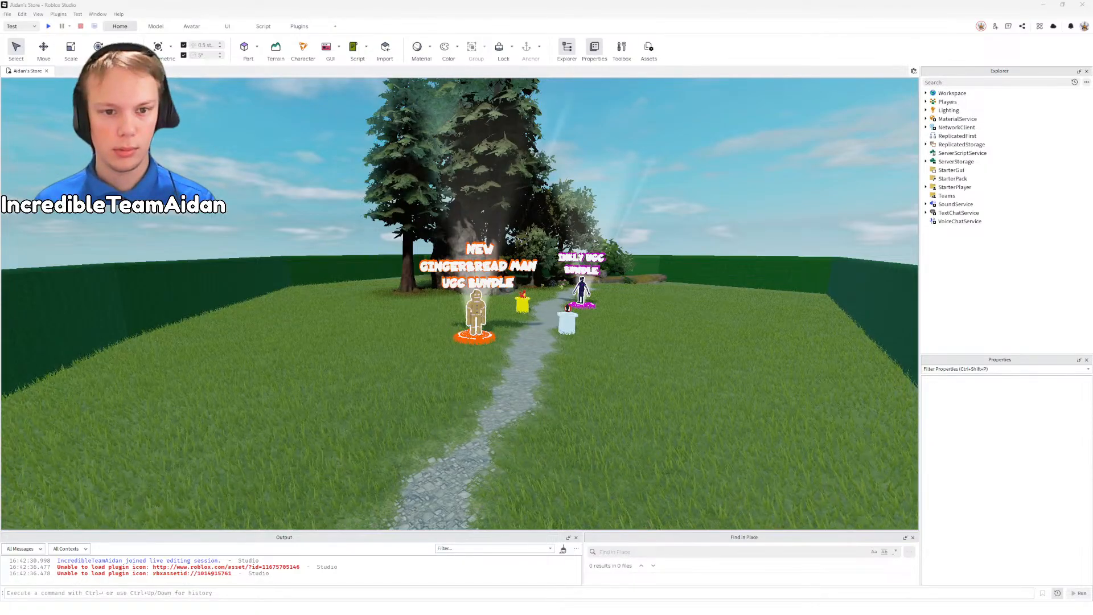
Step: Paste the Gingerbread Man model into the workspace and set its origin position to 0,0,0
scroll(571, 390, "up", 3)
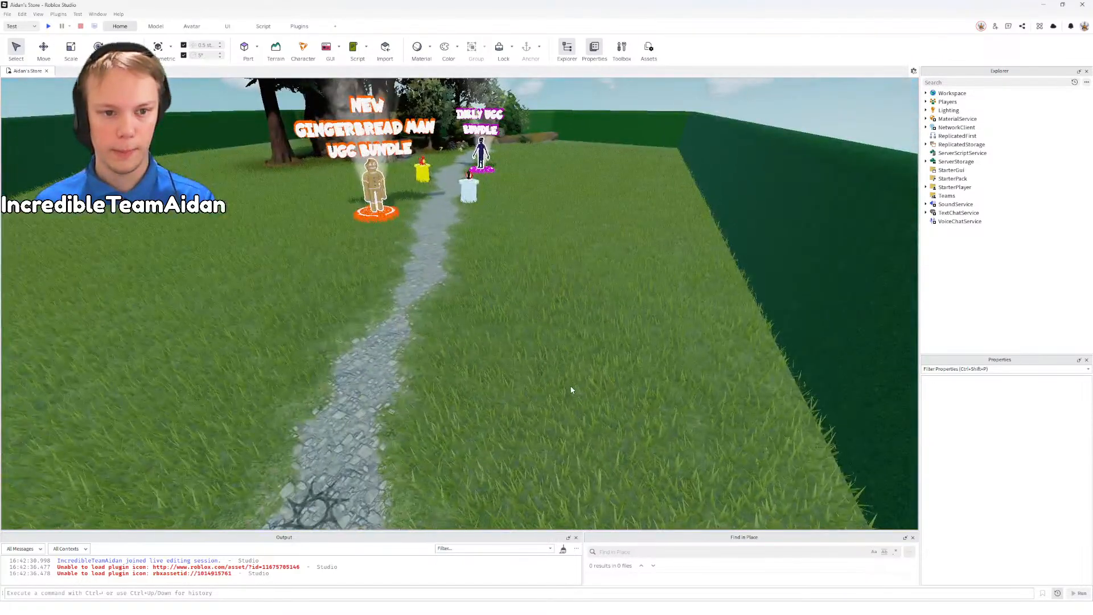
key("ctrl+v")
key("f")
mouse_move(514, 315)
right_mouse_down()
mouse_move(505, 323)
mouse_move(514, 320)
right_mouse_up()
key("w")
left_click(1048, 477)
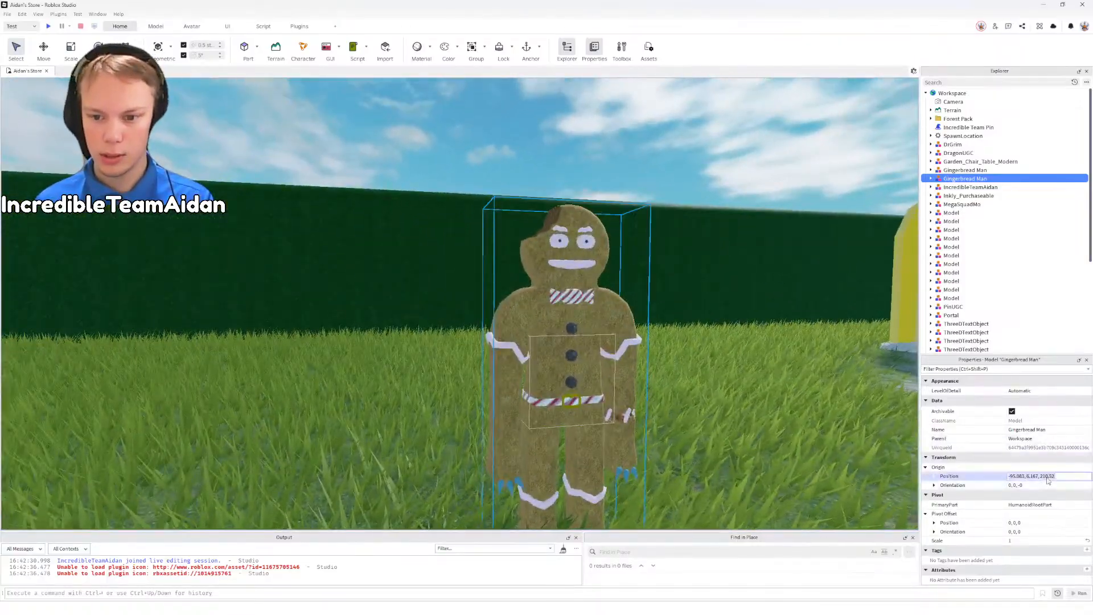
type("0,0,0")
key("Return")
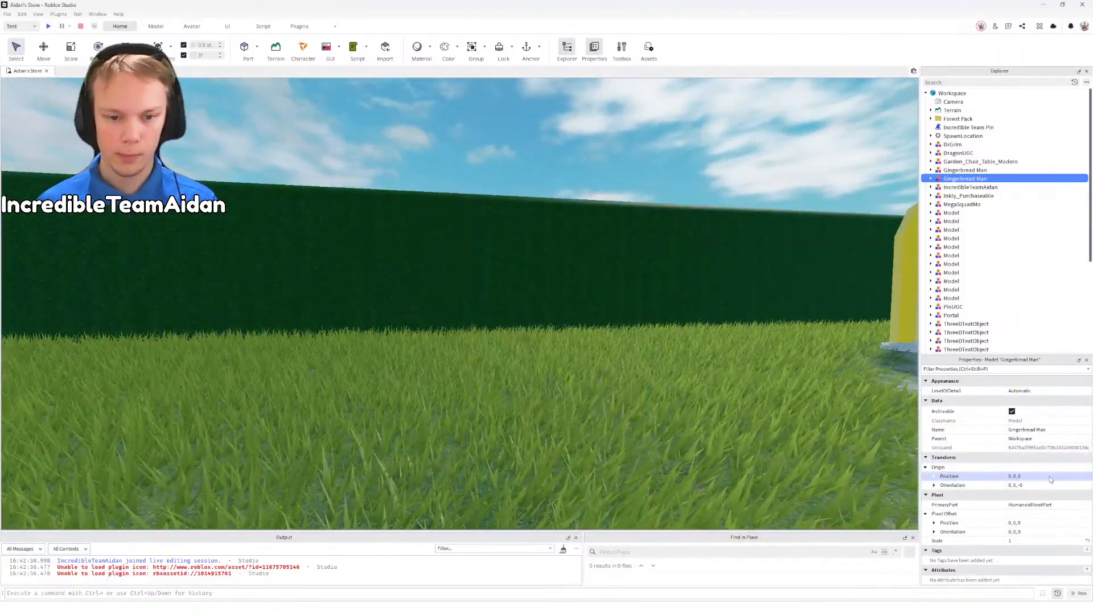
key("f")
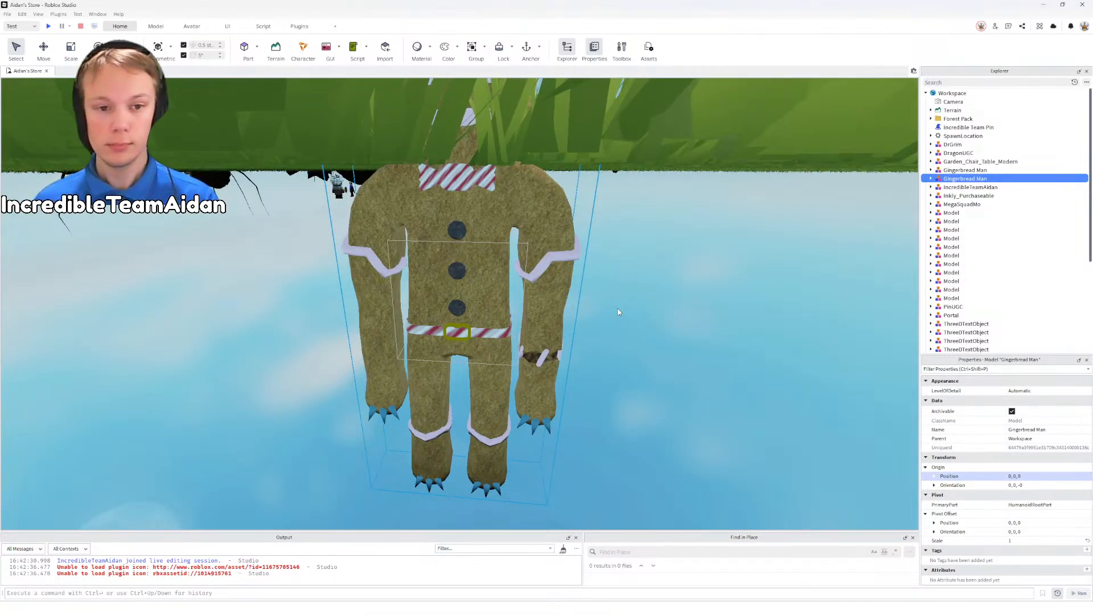
Step: Open the Gingerbread Man model in Avatar Setup and widen the preview enough to show the whole body
right_click_drag(618, 309, 614, 310)
scroll(615, 309, "down", 1)
scroll(615, 310, "up", 3)
scroll(614, 312, "down", 3)
key("q")
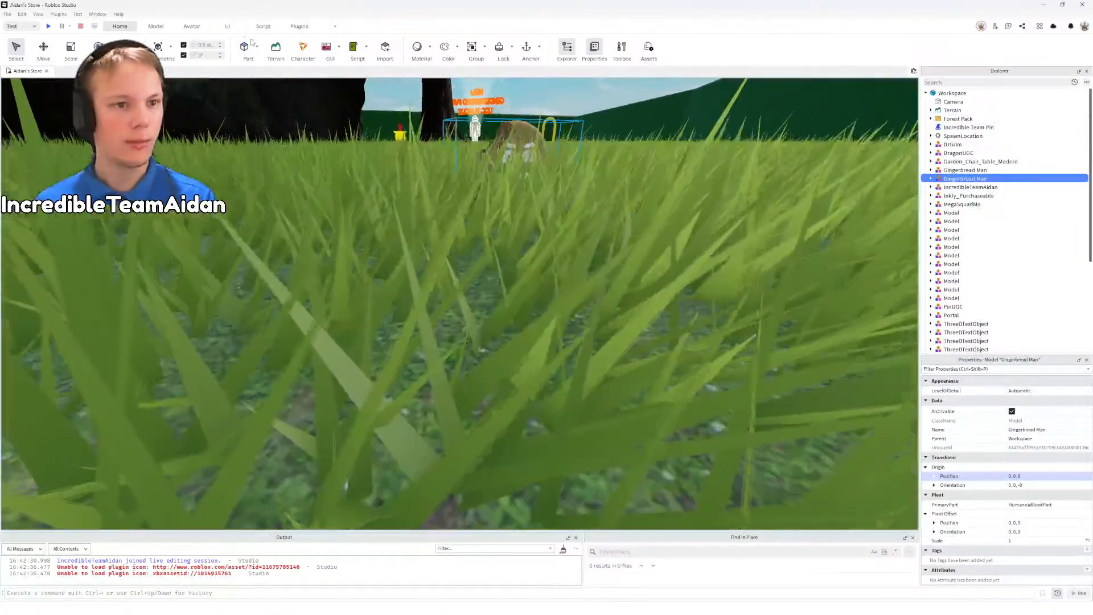
key("e")
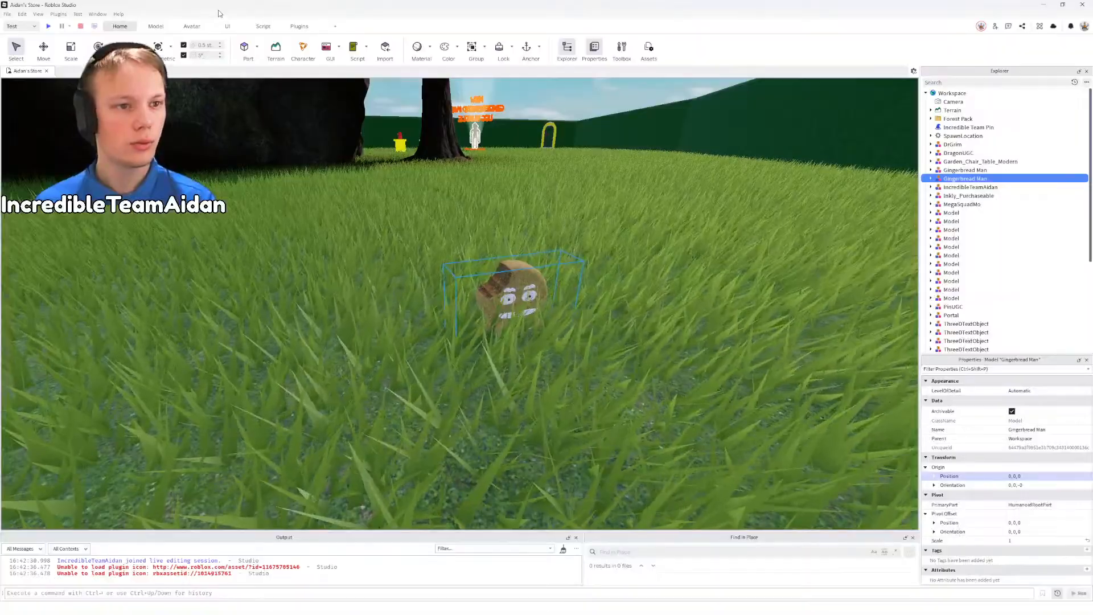
left_click(192, 26)
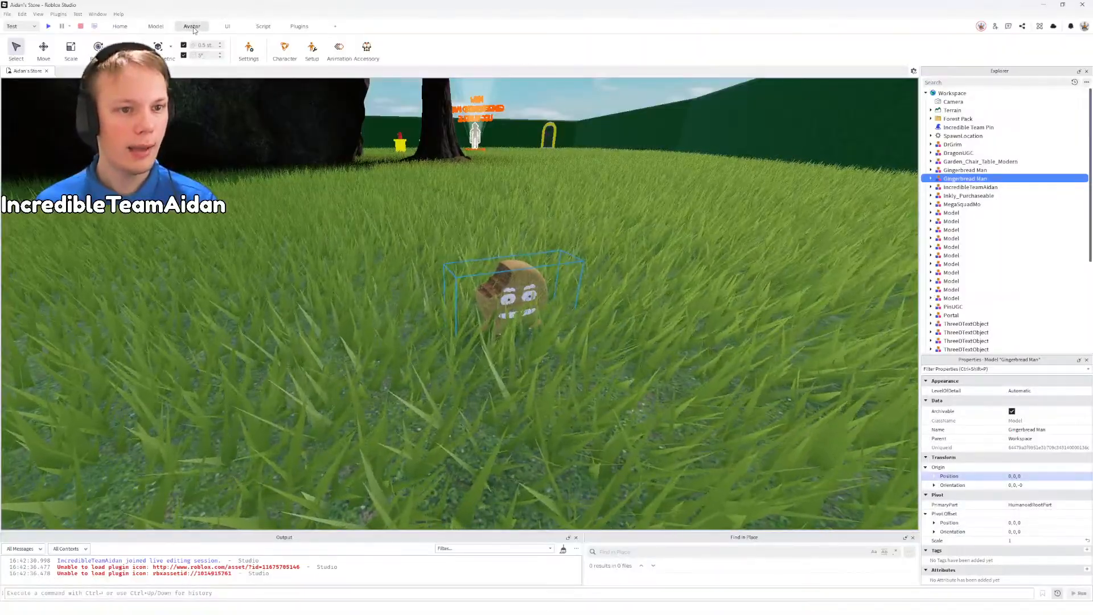
left_click(311, 50)
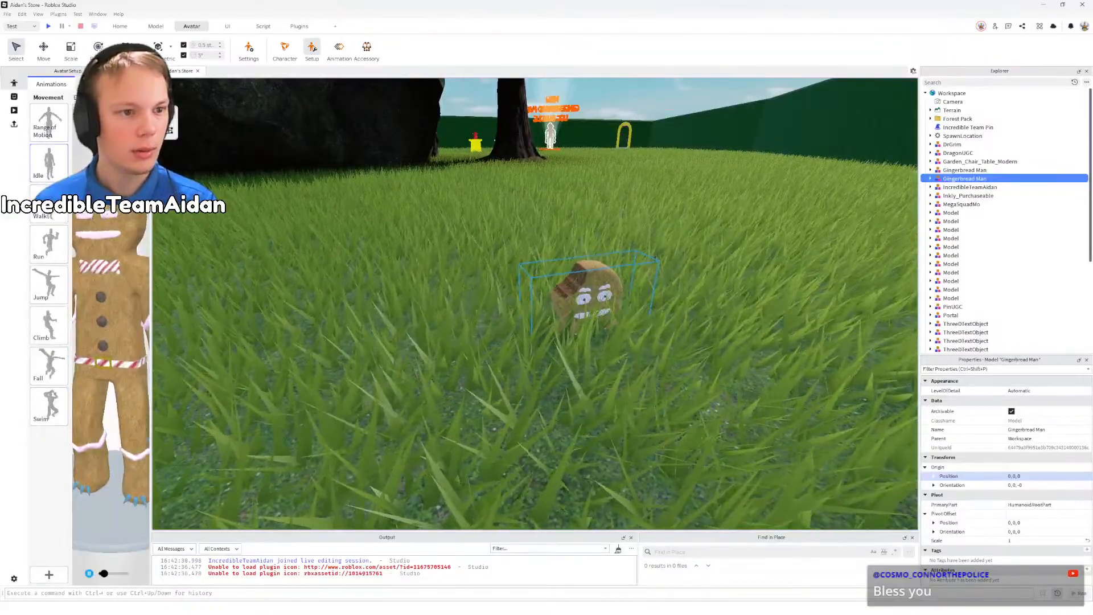
left_click_drag(151, 207, 331, 206)
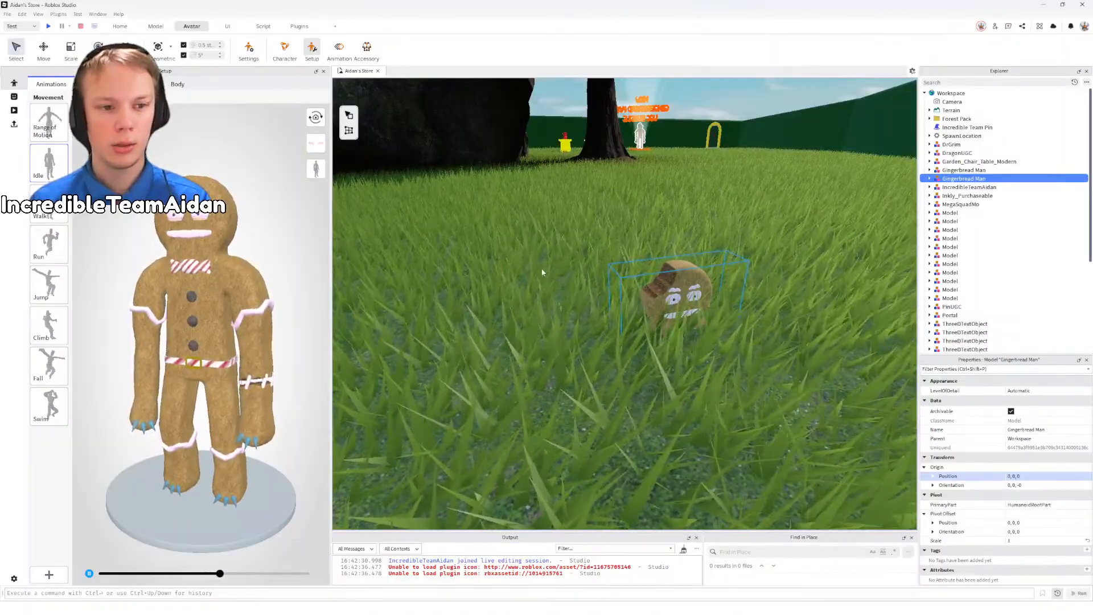
right_click_drag(536, 262, 535, 271)
Step: Switch to Blender and check the mouth area of Head_OuterCage in and out of Edit Mode
scroll(535, 272, "up", 3)
scroll(533, 271, "up", 3)
scroll(535, 271, "down", 5)
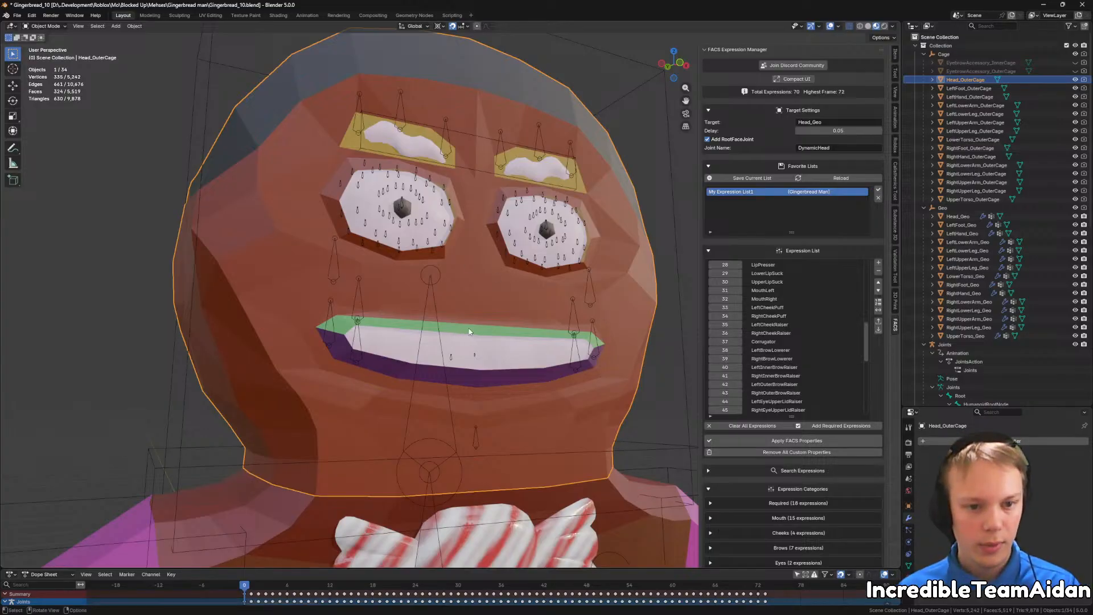
key("Tab")
key("Tab")
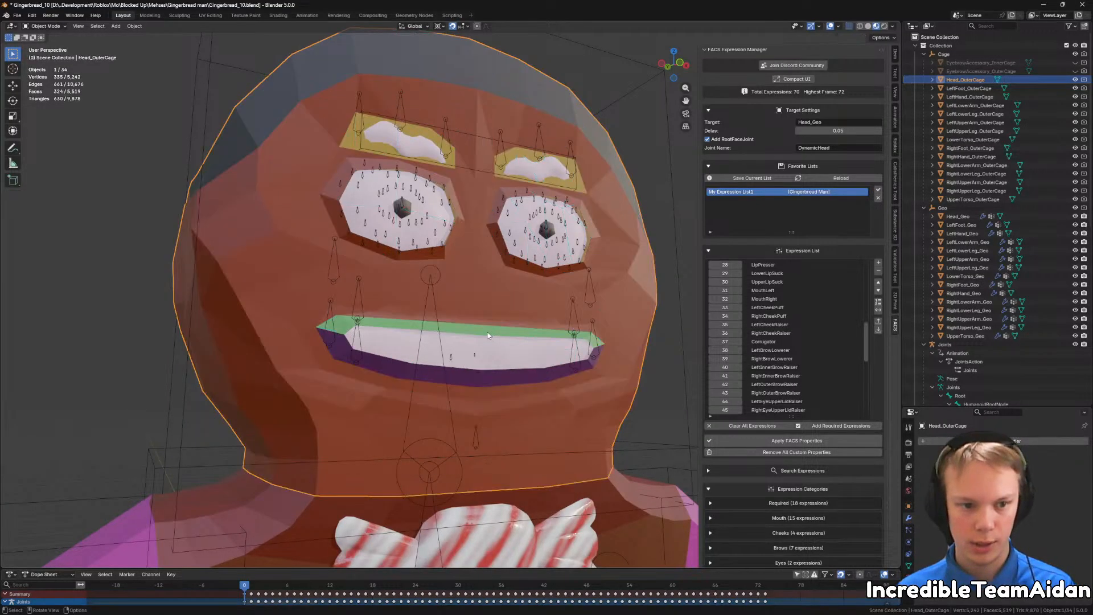
key("Tab")
key("Tab")
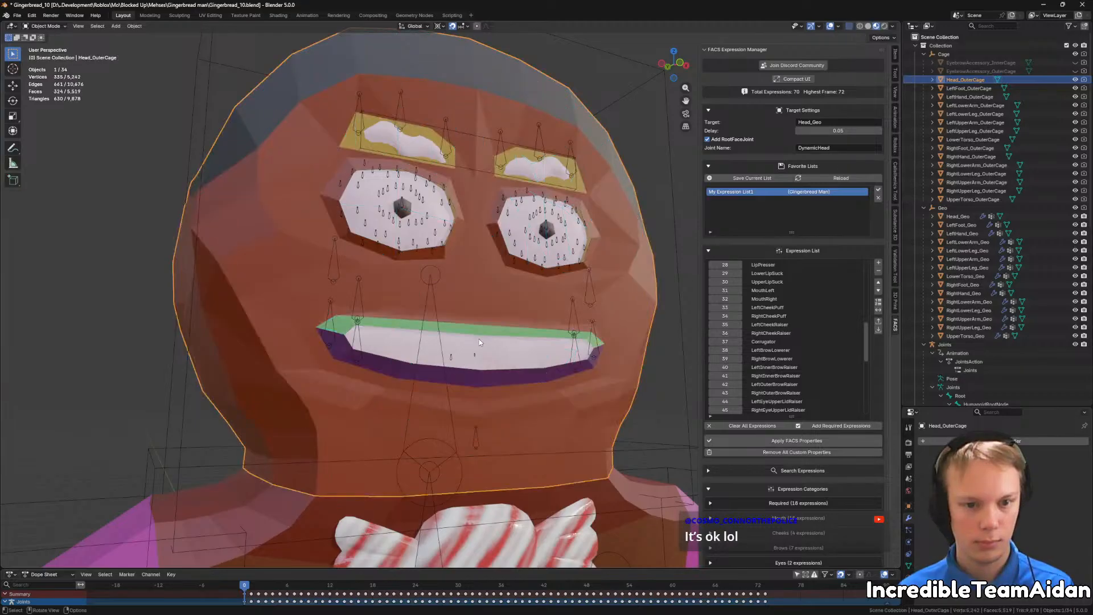
Step: Make the face material of Head_OuterCage semi-transparent with an alpha of 0.5 and check it against the mouth and eyes
key("KP_Decimal")
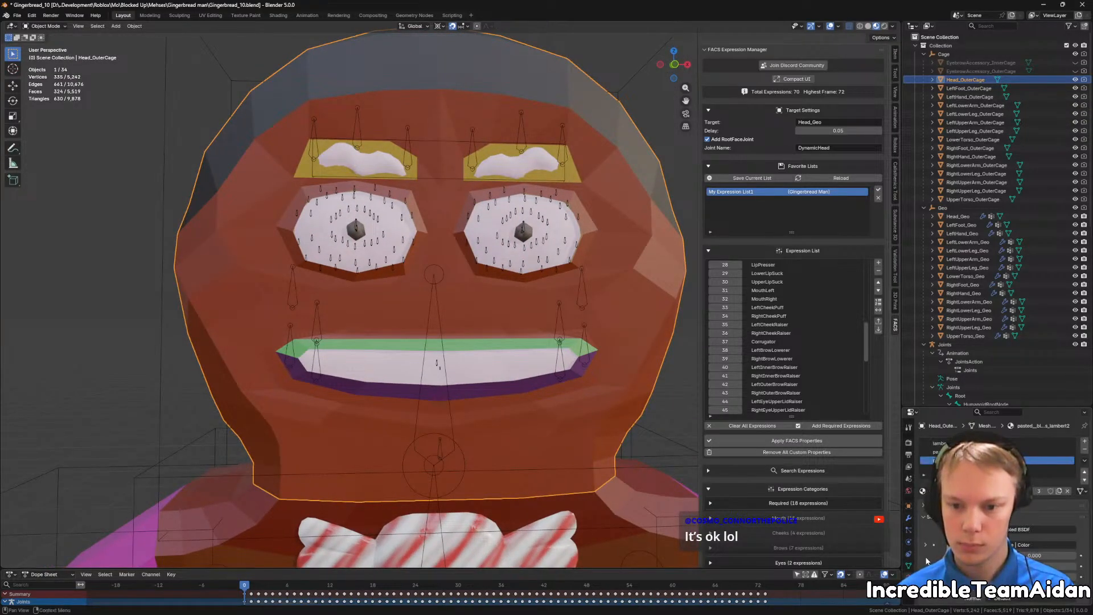
scroll(928, 561, "down", 3)
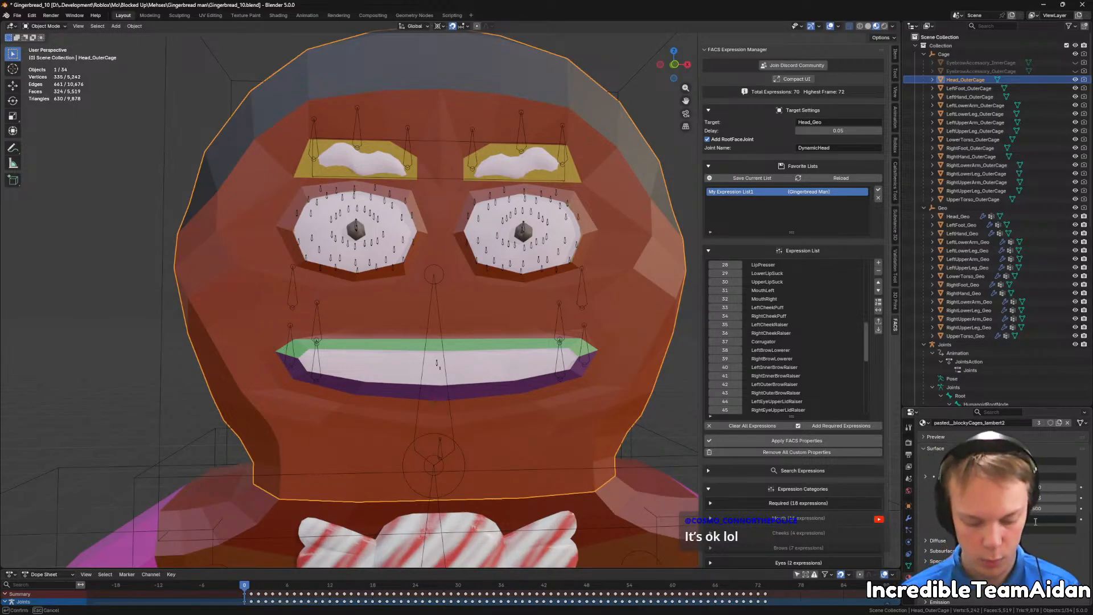
key("Return")
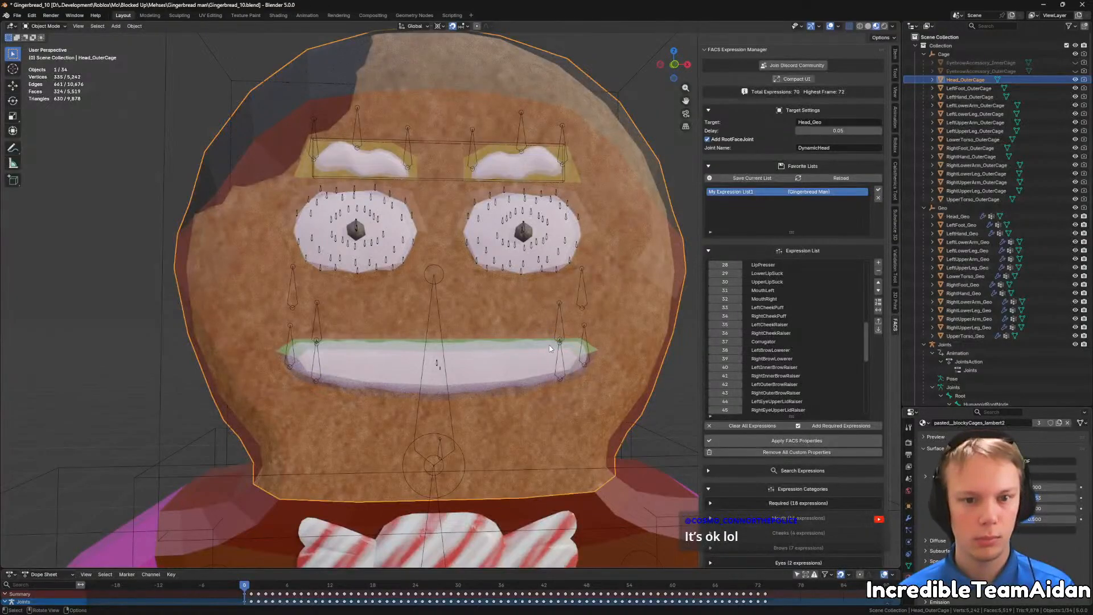
middle_click_drag(550, 349, 535, 309)
scroll(567, 338, "up", 2)
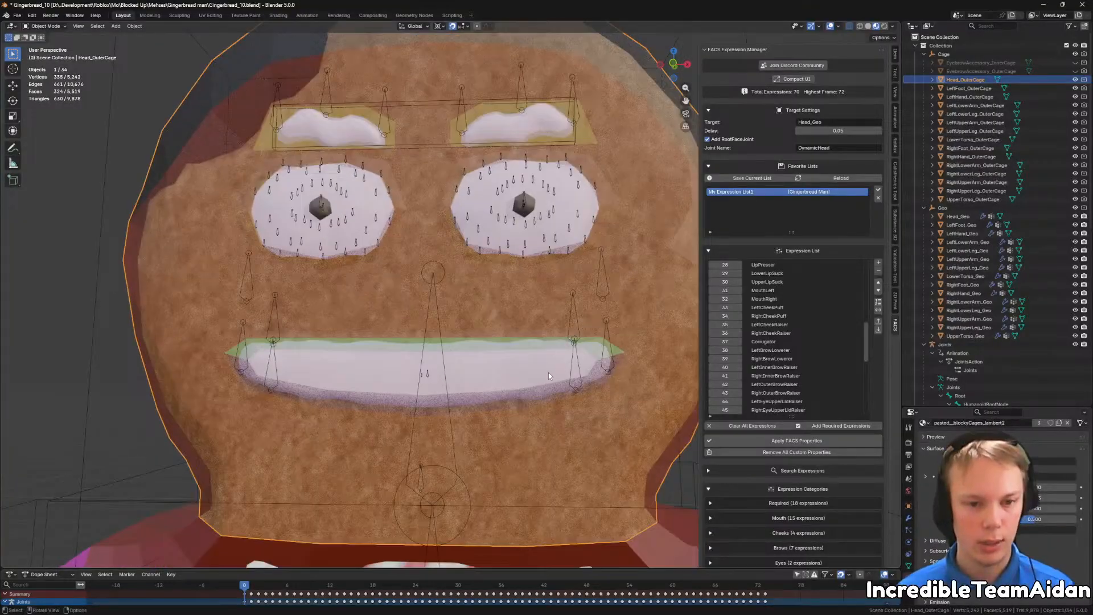
scroll(532, 375, "down", 1)
middle_click_drag(425, 380, 388, 301, "shift")
scroll(428, 346, "up", 1)
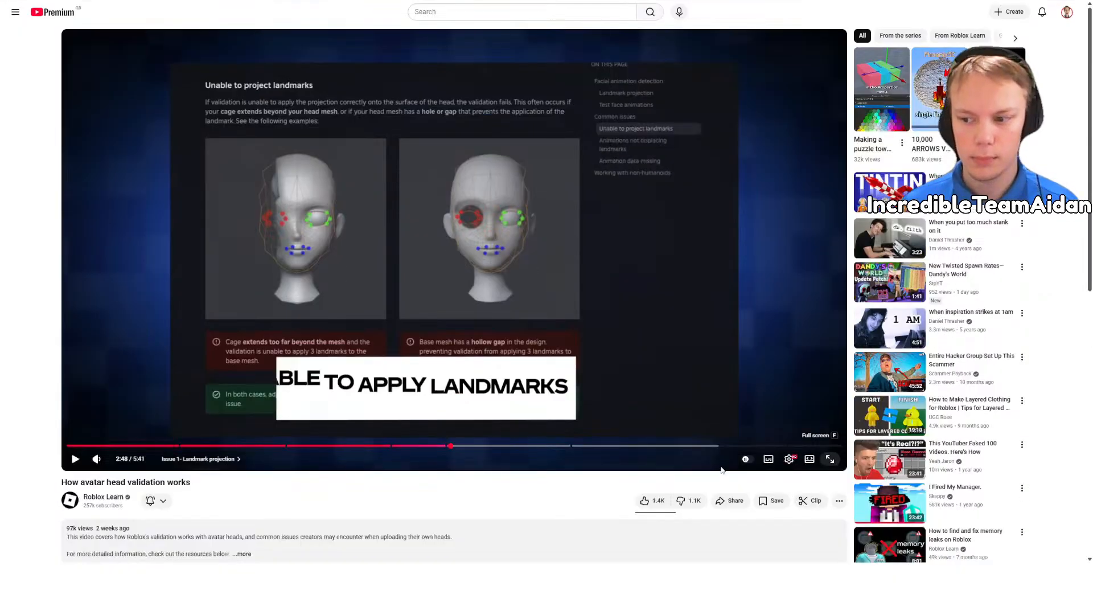
Step: Switch to the browser and watch the landmark projection section of the head validation video in full screen
left_click(830, 511)
left_click(556, 369)
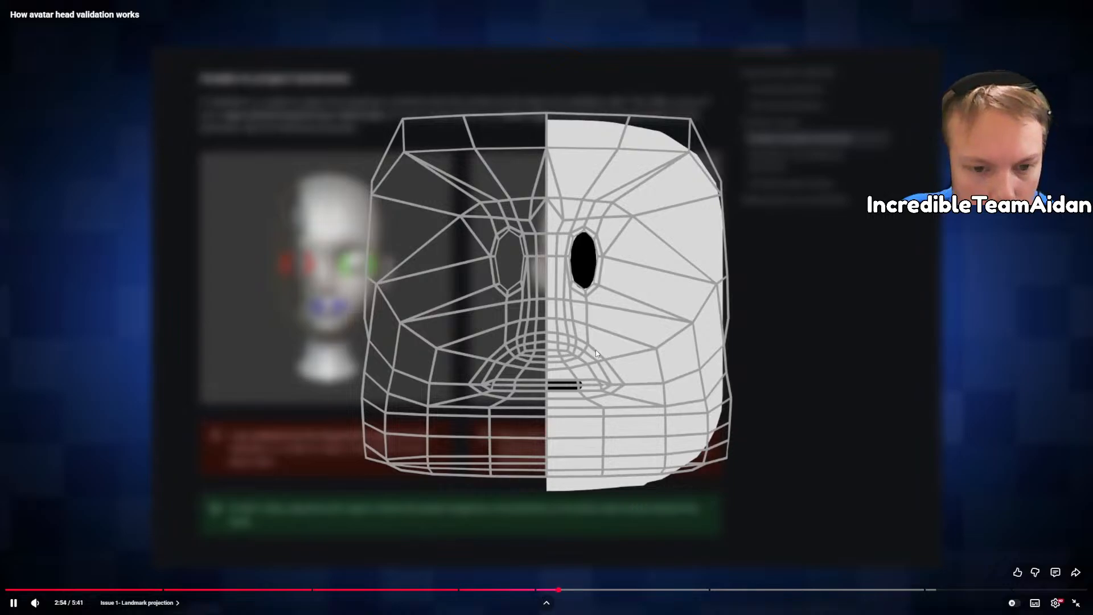
left_click(603, 352)
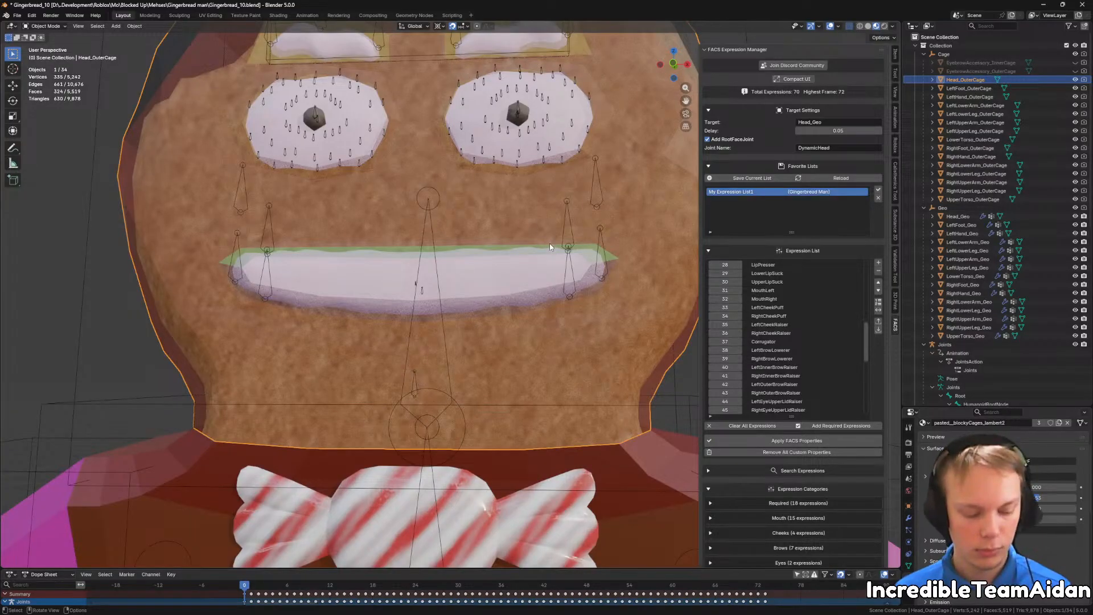
Step: In Blender, edit Head_OuterCage from the front and move the mouth corner vertex -0.04 m in X and -0.02 m in Z
key("Tab")
middle_click_drag(550, 247, 523, 310)
scroll(623, 362, "up", 5)
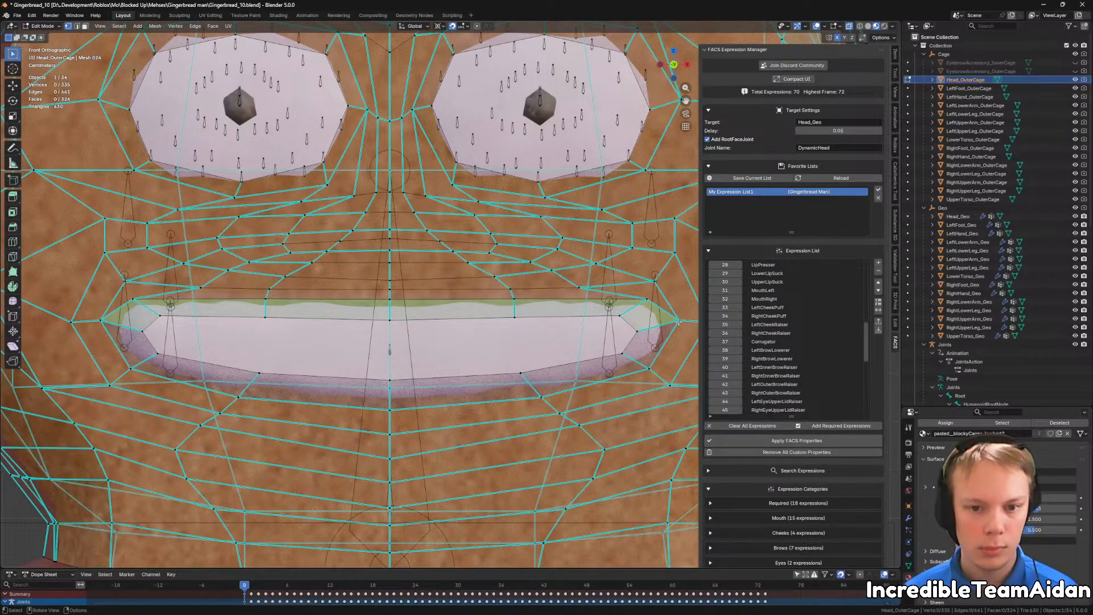
middle_click_drag(685, 322, 626, 345, "shift")
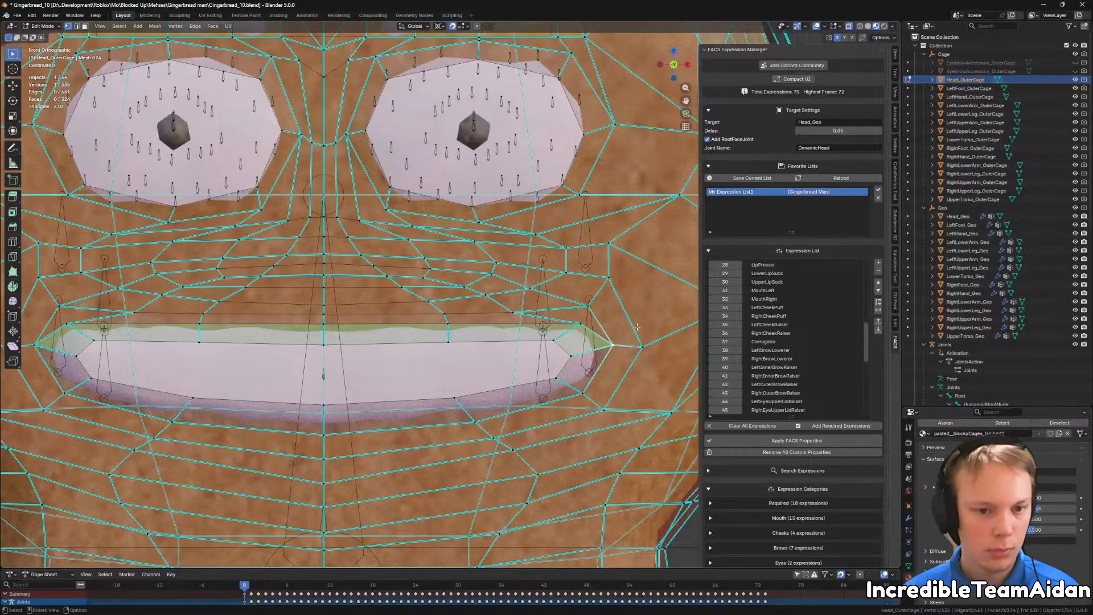
key("g")
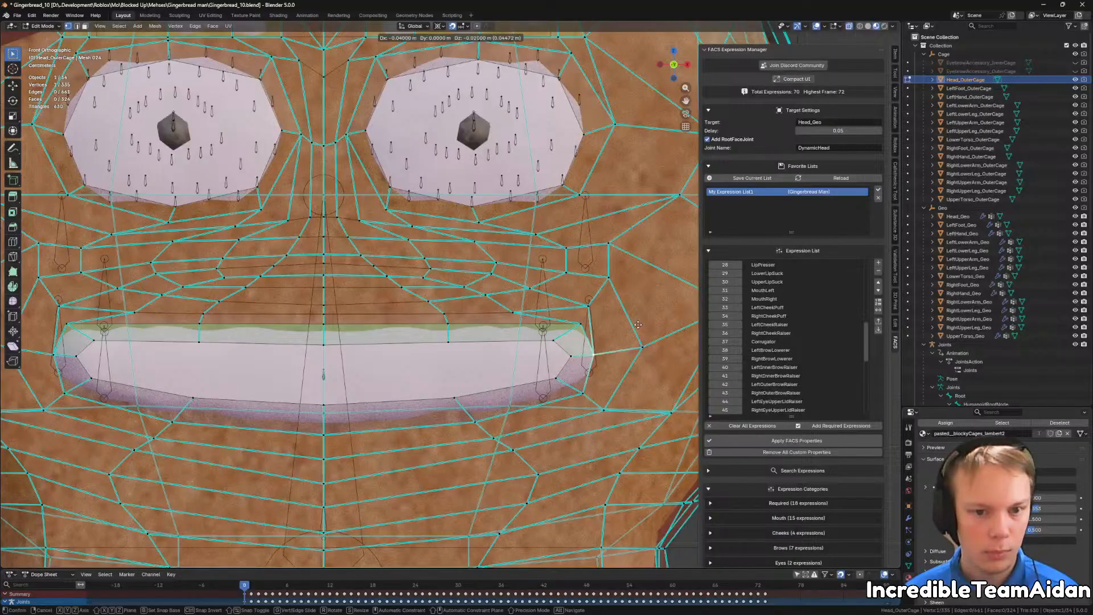
left_click(637, 325)
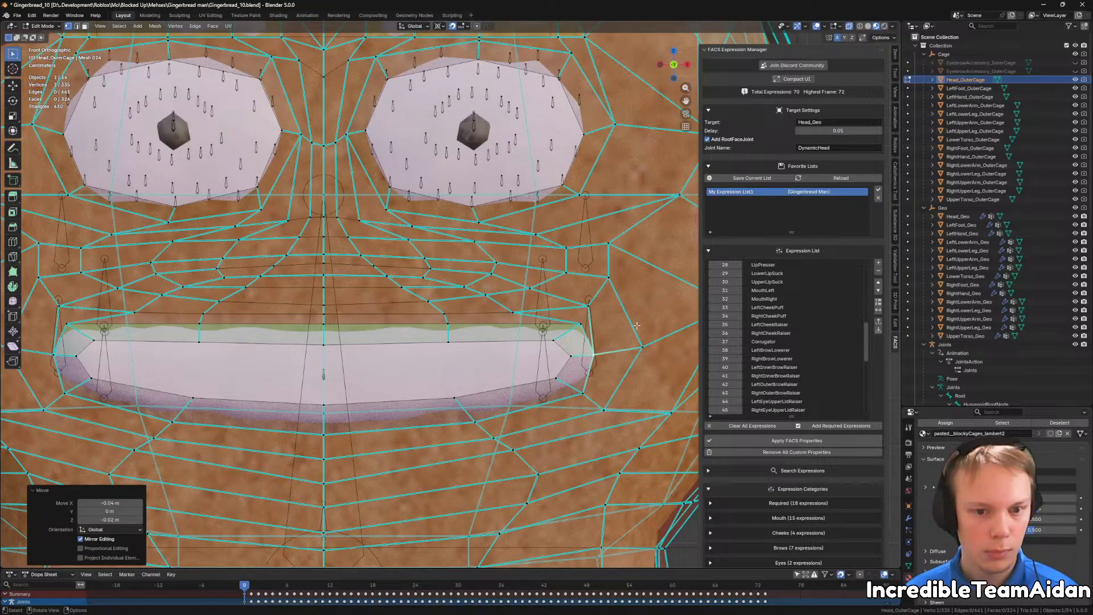
Step: Move the cage's upper-lip vertex beside the mouth corner -0.01 m in X and -0.02 m in Z
left_click(582, 324)
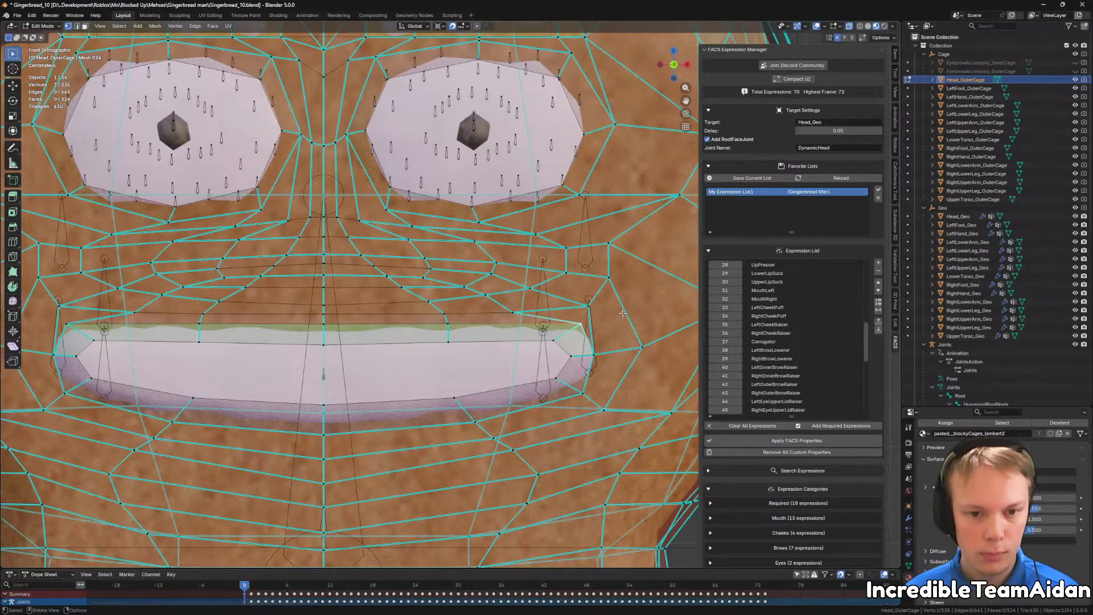
key("g")
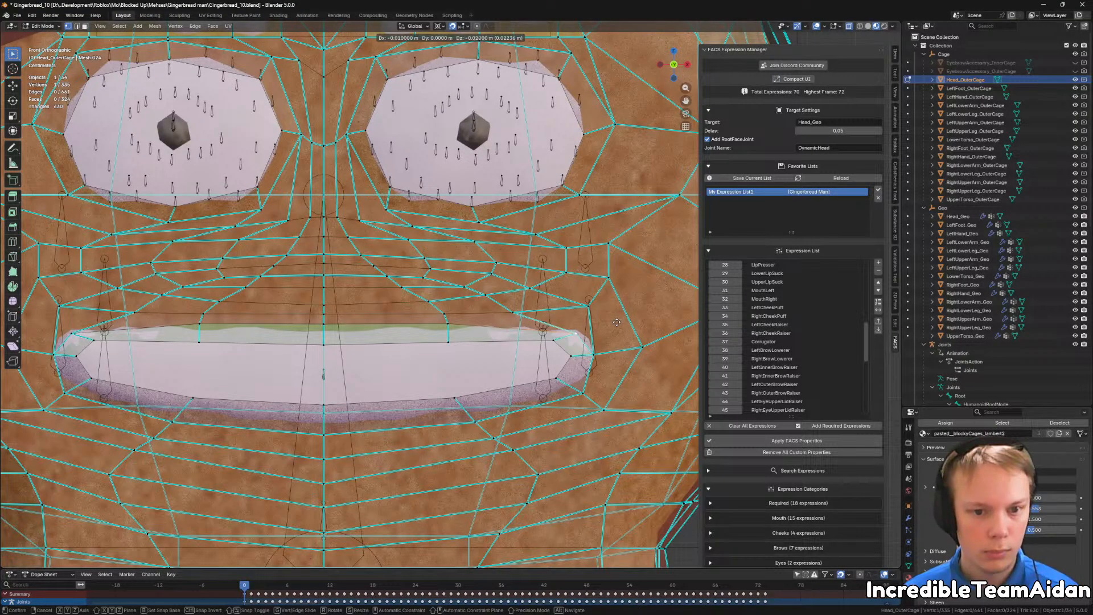
left_click(616, 322)
Step: Lower the upper-lip cage vertex between the mouth's centre and corner by about 0.015 m onto the mouth's upper edge
scroll(580, 387, "up", 5)
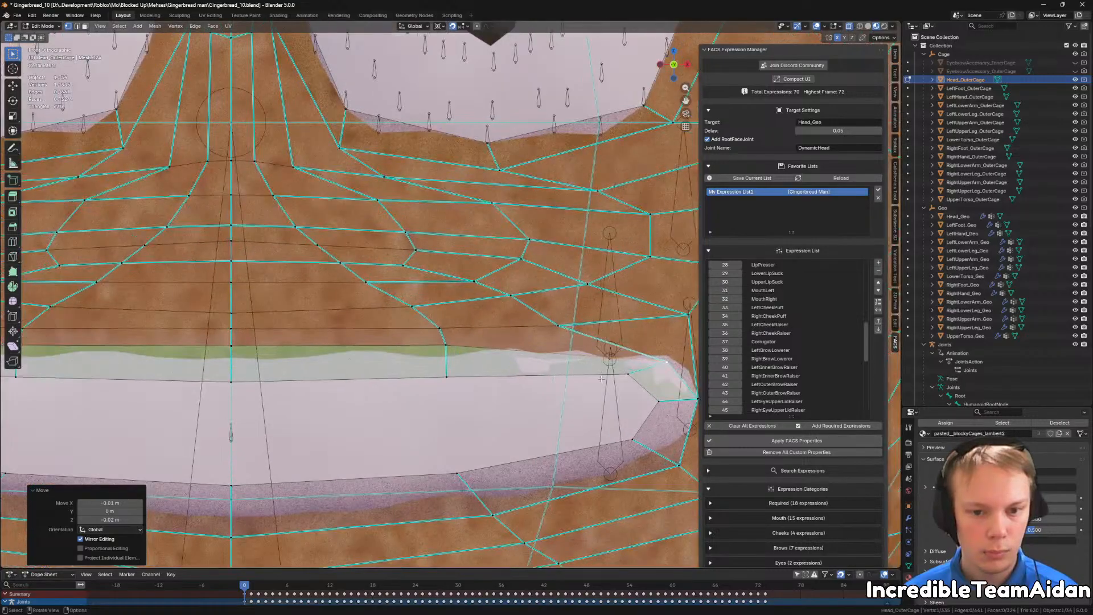
scroll(580, 387, "up", 3)
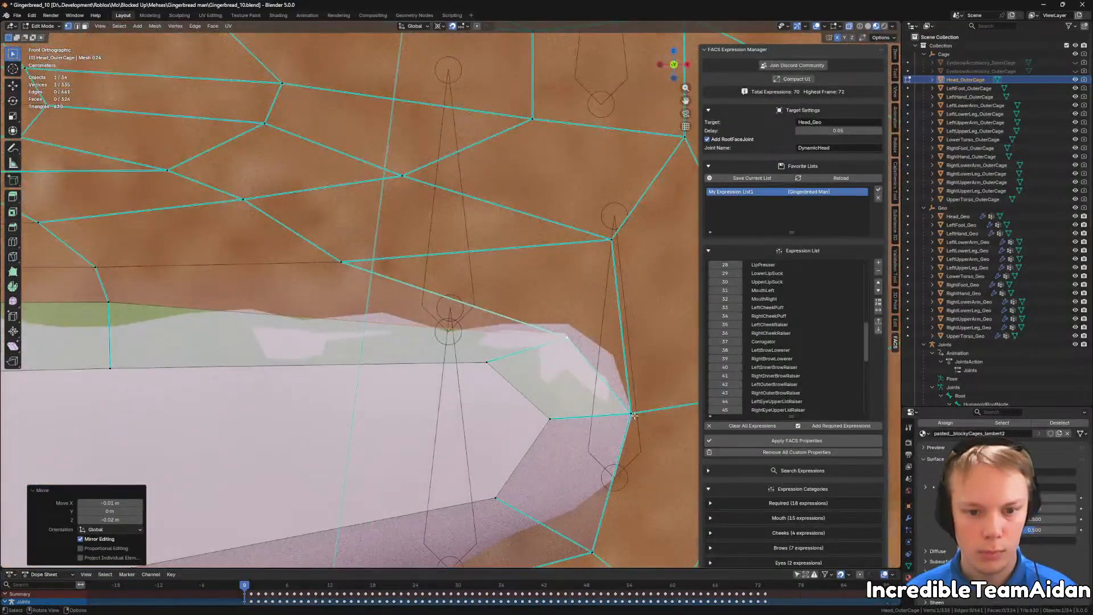
scroll(634, 416, "up", 1)
middle_click_drag(635, 417, 521, 386, "shift")
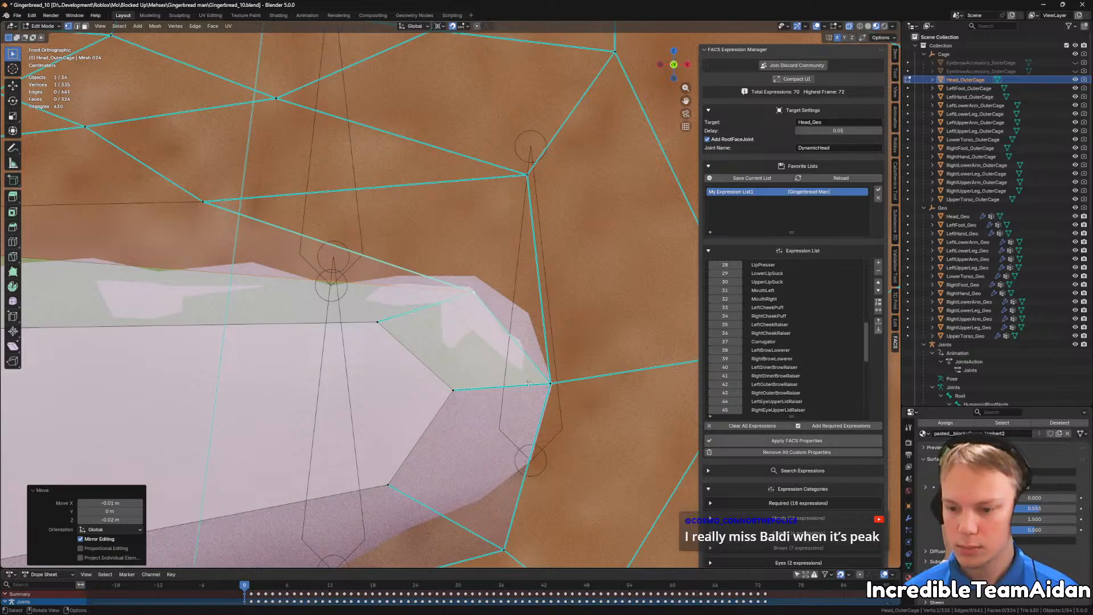
scroll(540, 398, "up", 4)
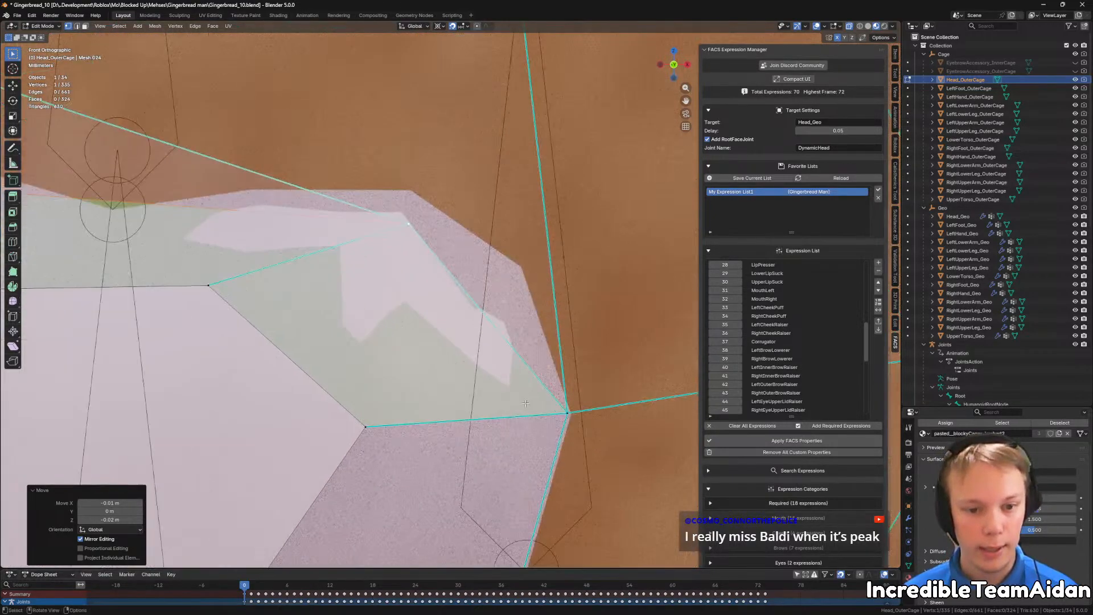
middle_click_drag(447, 330, 660, 424, "shift")
scroll(554, 395, "down", 3)
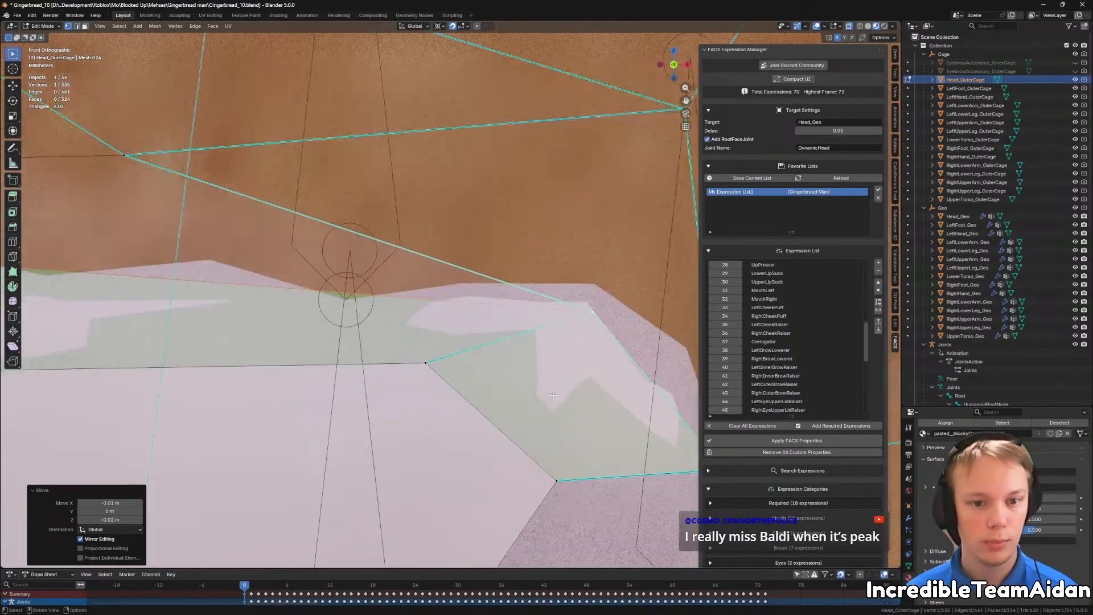
middle_click_drag(322, 352, 728, 379, "shift")
scroll(398, 369, "down", 6)
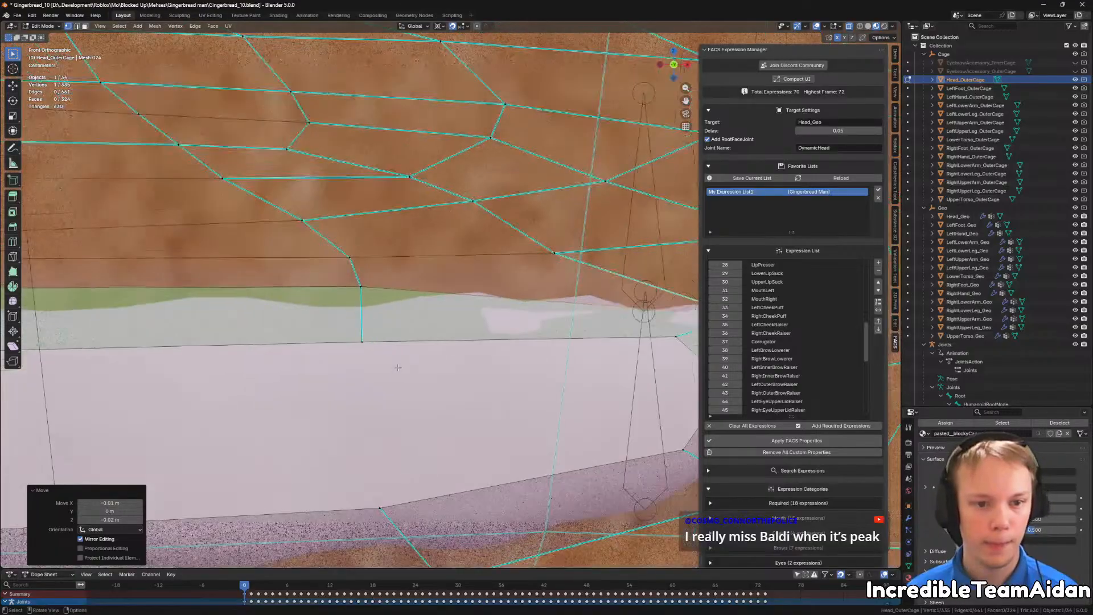
middle_click_drag(384, 374, 563, 433, "shift")
scroll(611, 384, "up", 2)
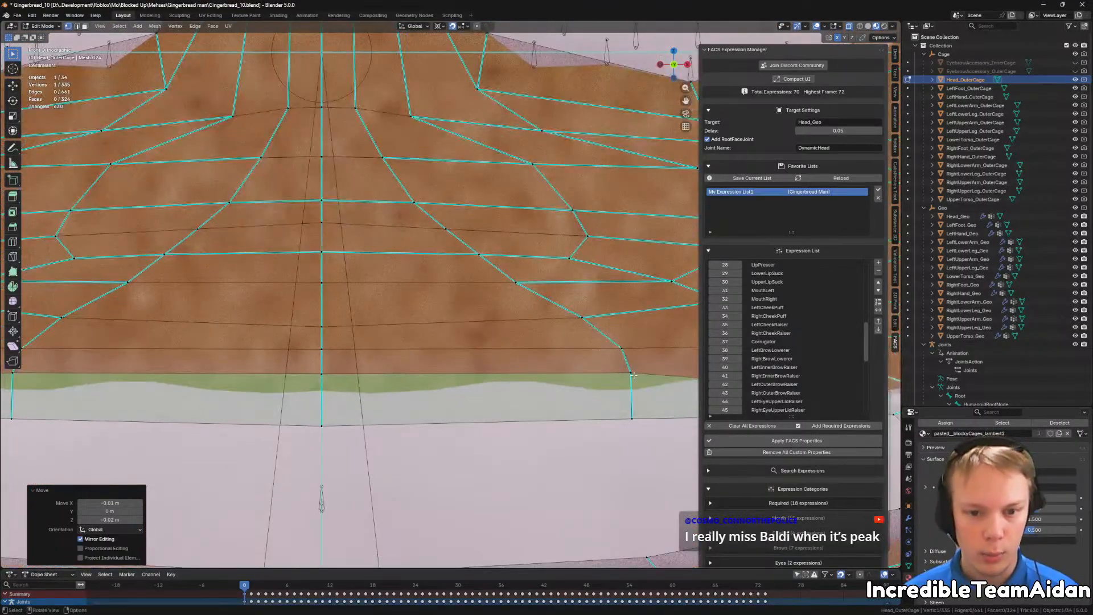
left_click(634, 375)
middle_click_drag(649, 423, 554, 358, "shift")
scroll(554, 357, "up", 2)
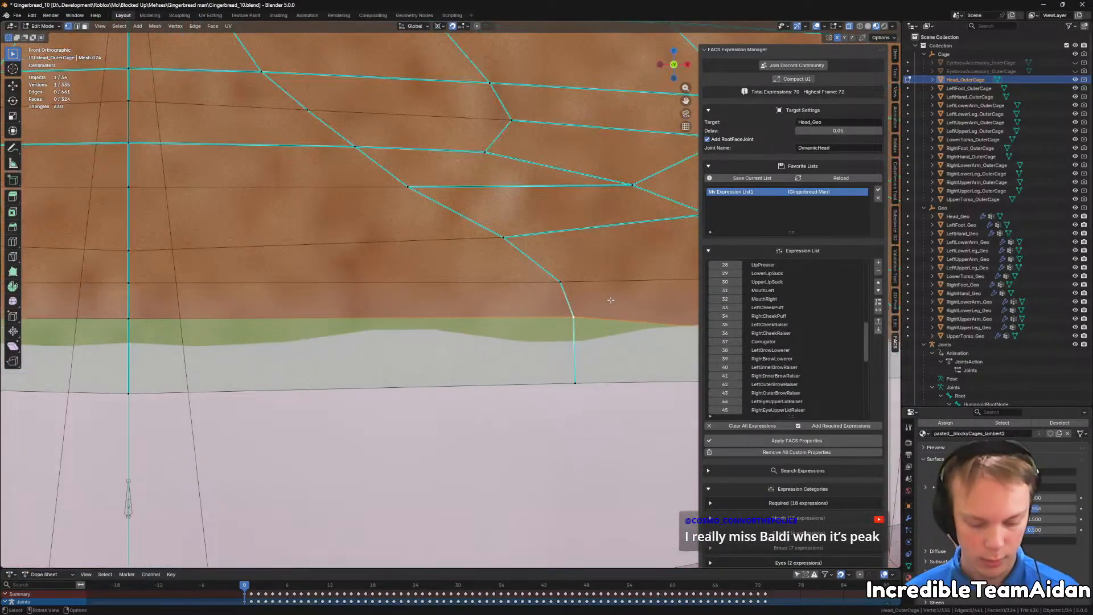
key("g")
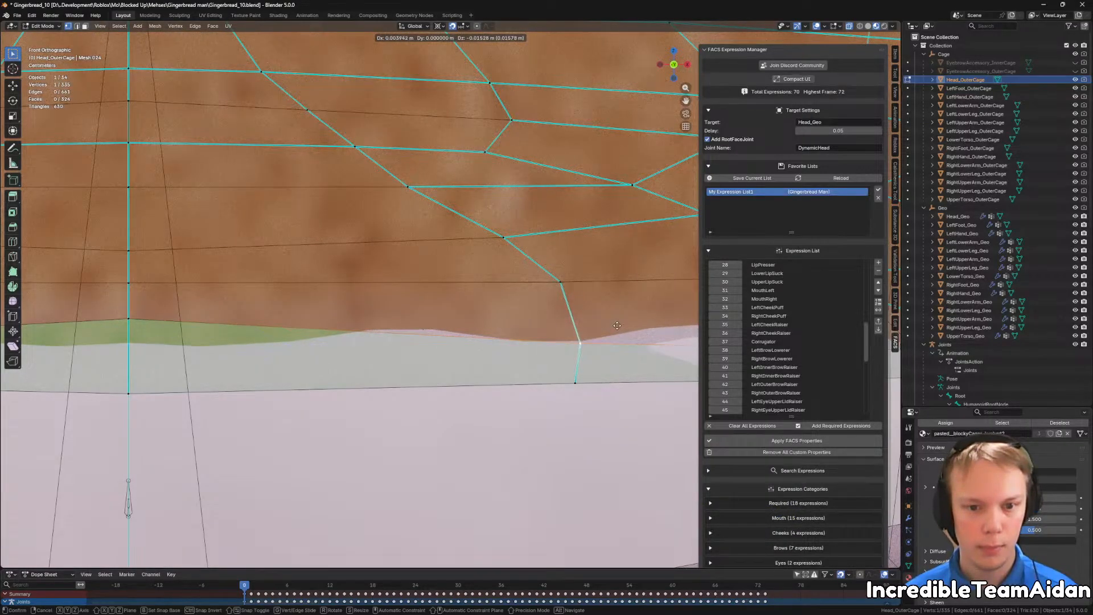
left_click(617, 326)
Step: Lower the cage's upper-lip centre vertex about 0.016 m along Z onto the mouth's upper edge
middle_click_drag(124, 353, 394, 339, "shift")
left_click(402, 301)
key("g")
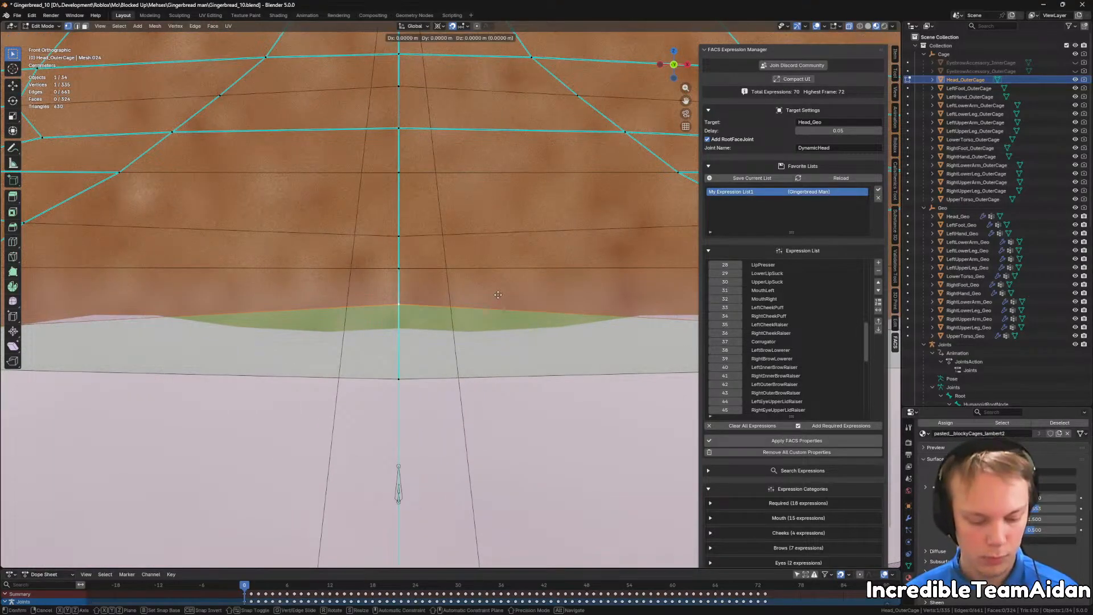
key("z")
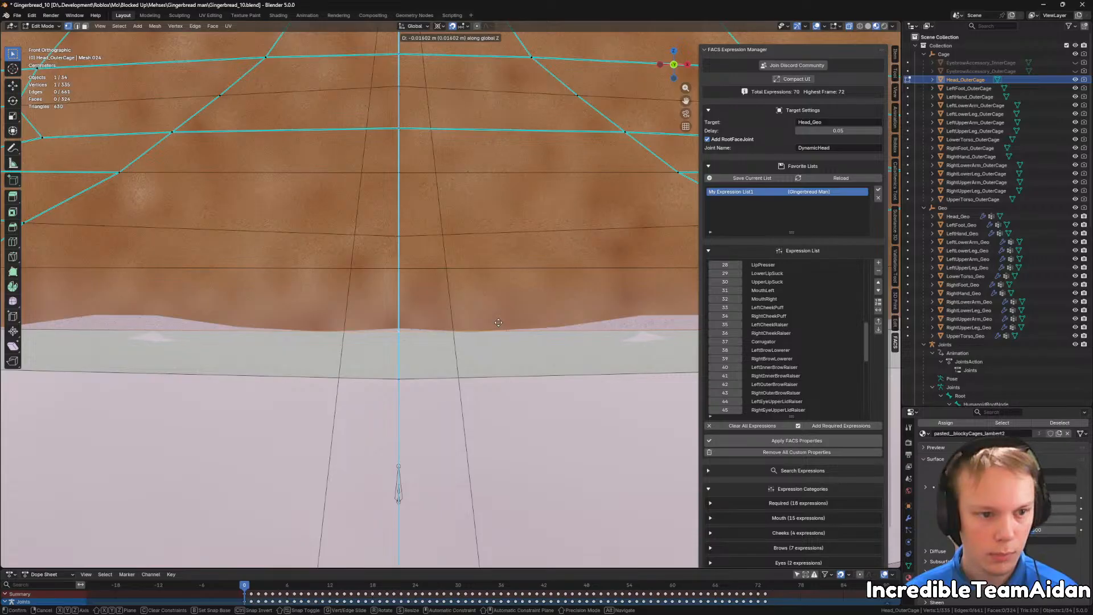
left_click(498, 323)
Step: Turn off X-ray display and move the lower-lip cage vertex beside the mouth corner about 0.03 m in X and 0.02 m in Z
scroll(453, 401, "down", 5)
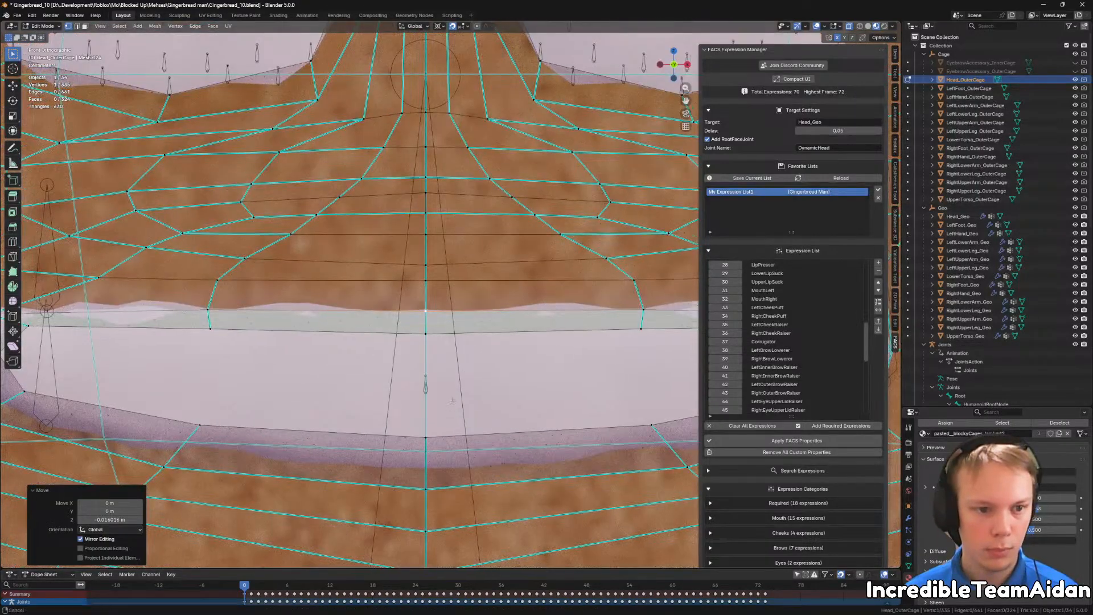
middle_click_drag(452, 401, 464, 294, "shift")
scroll(447, 343, "down", 4)
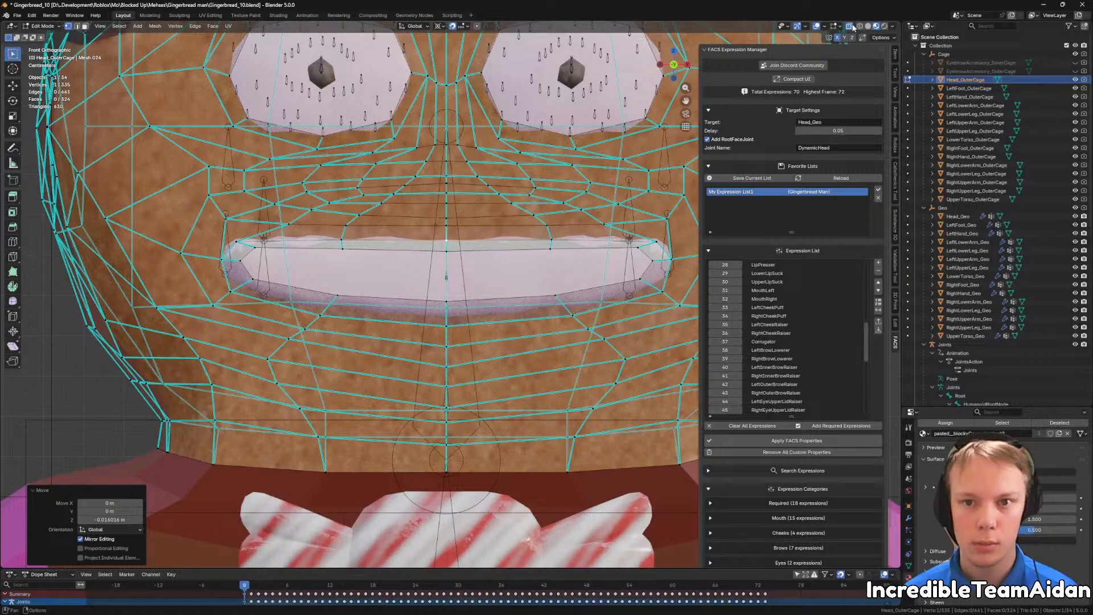
left_click(849, 27)
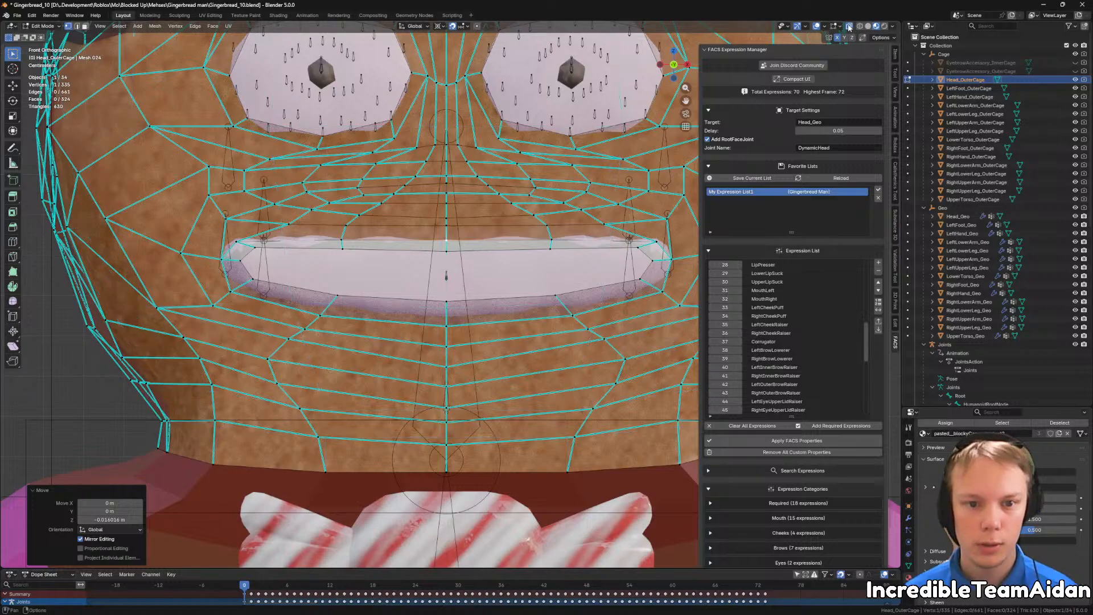
scroll(332, 297, "up", 5)
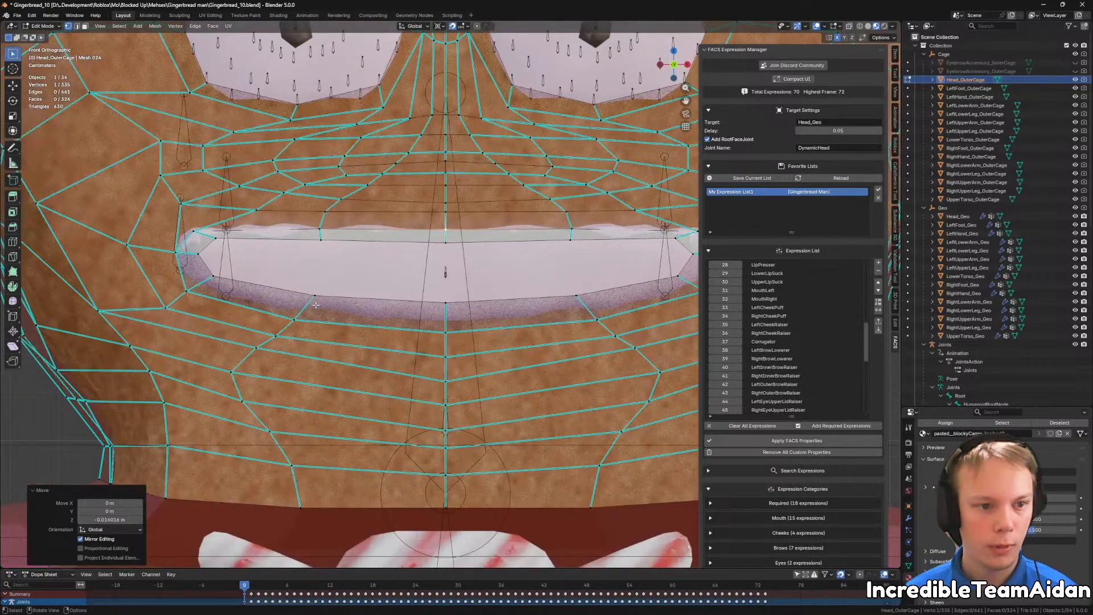
scroll(388, 304, "up", 1)
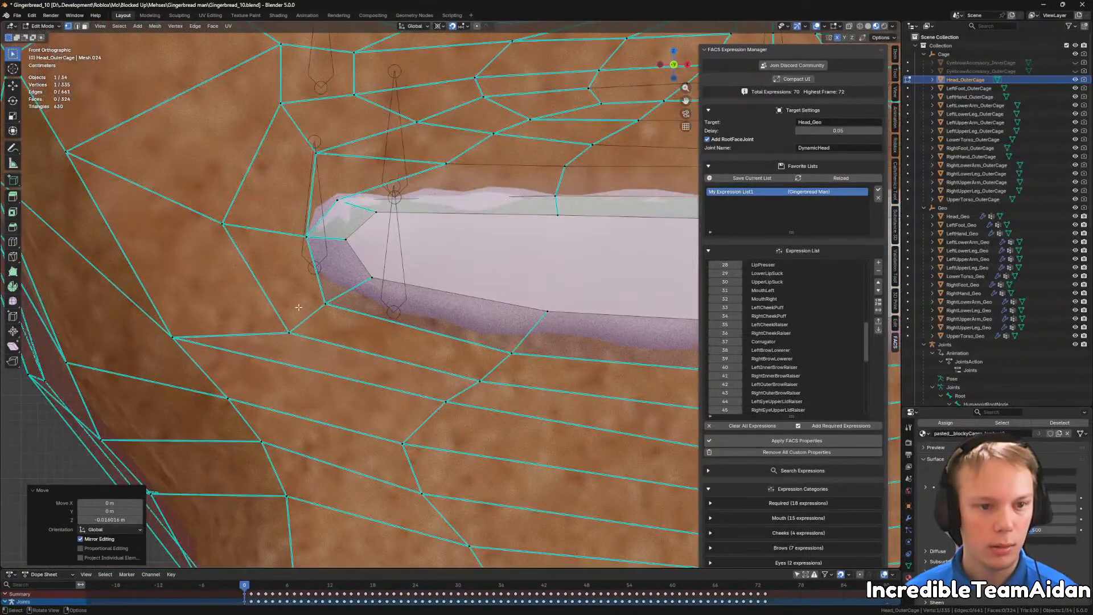
scroll(327, 363, "up", 2)
scroll(327, 363, "up", 1)
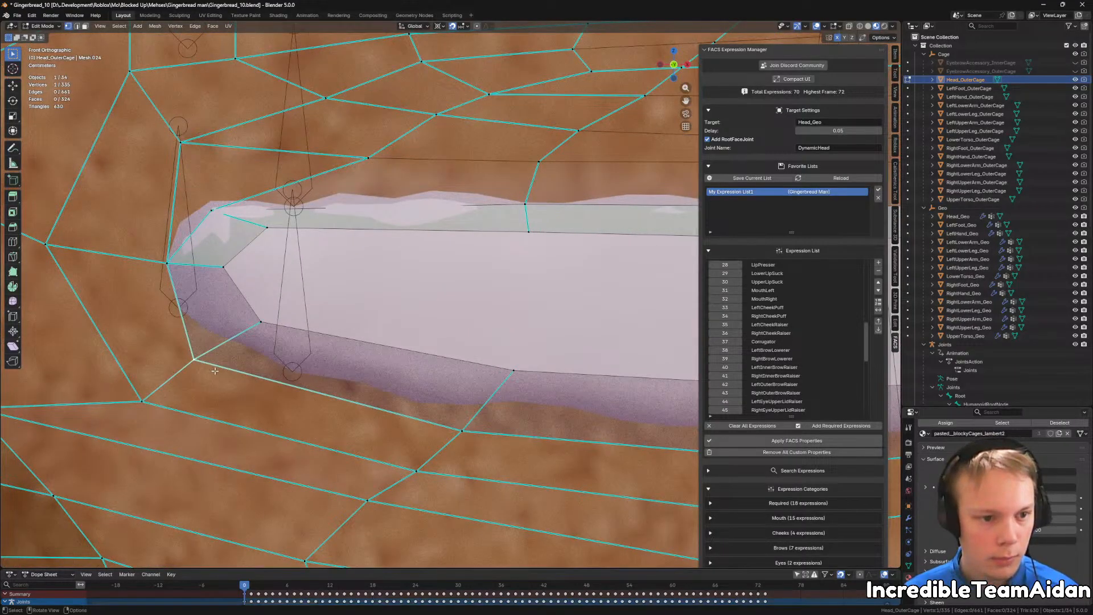
key("g")
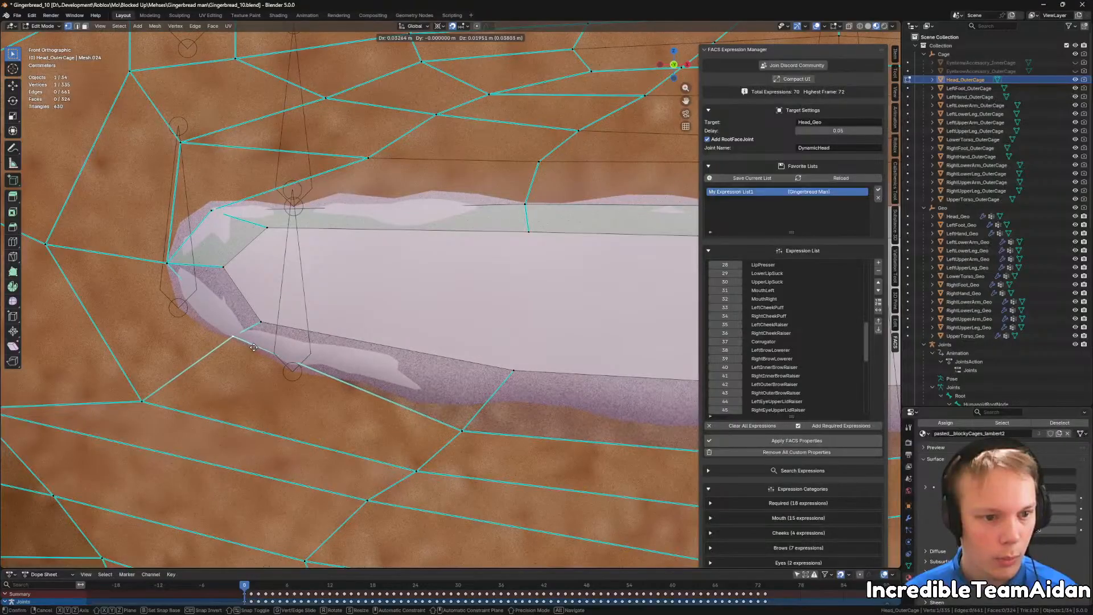
left_click(252, 347)
Step: Move the lower-lip cage vertex between the mouth's centre and corner about -0.012 m in X and 0.025 m in Z
middle_click_drag(450, 387, 686, 376, "shift")
middle_click_drag(561, 393, 435, 368, "shift")
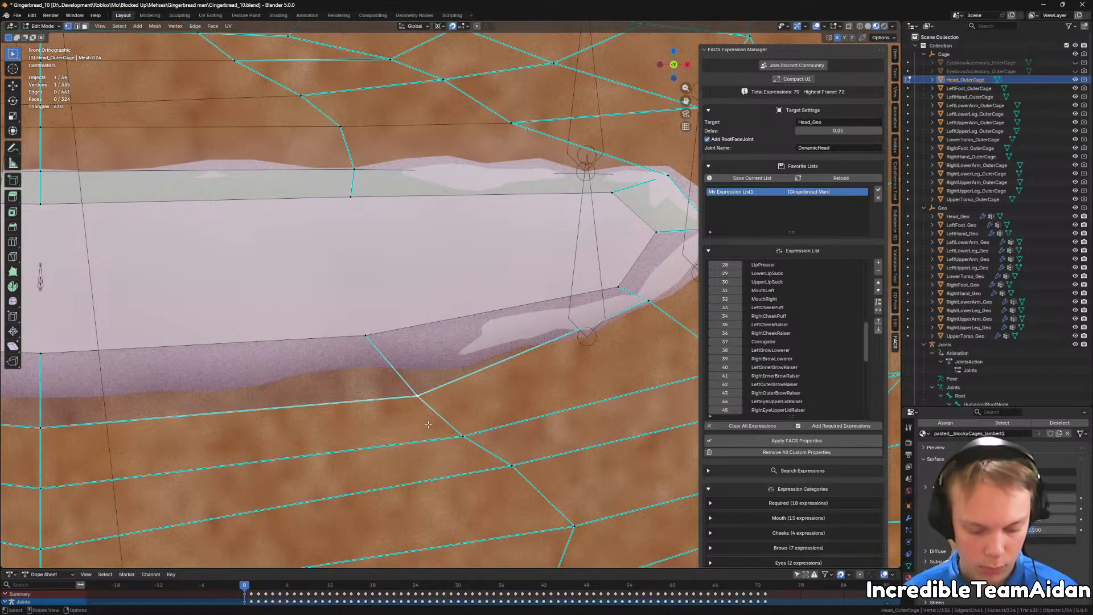
key("g")
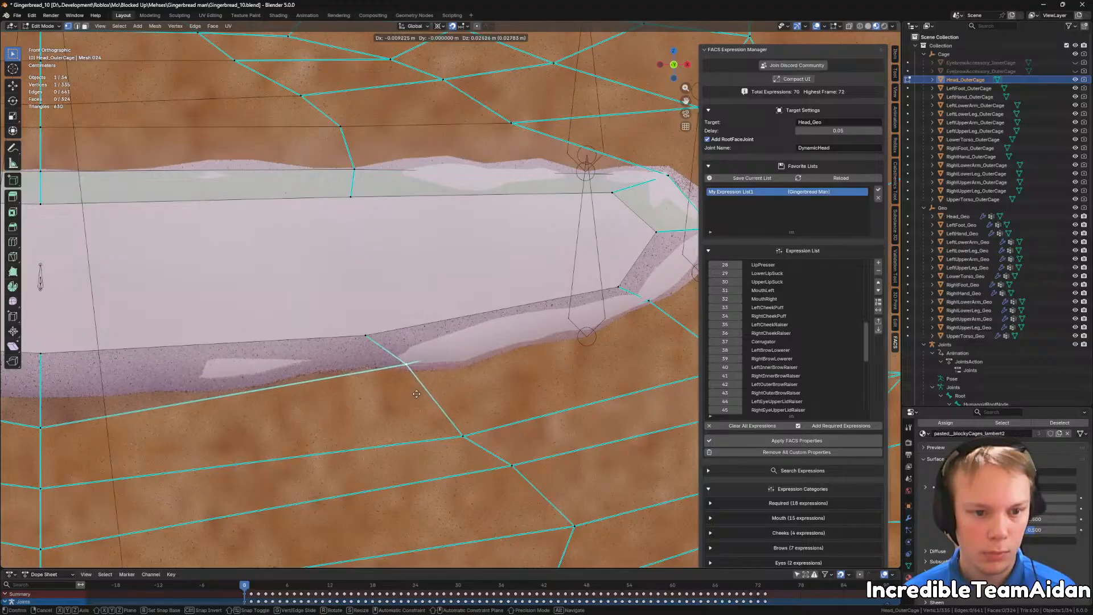
left_click(406, 401)
Step: Raise the cage's lower-lip centre vertex about 0.026 m along Z onto the mouth's lower edge
middle_click_drag(298, 407, 507, 422, "shift")
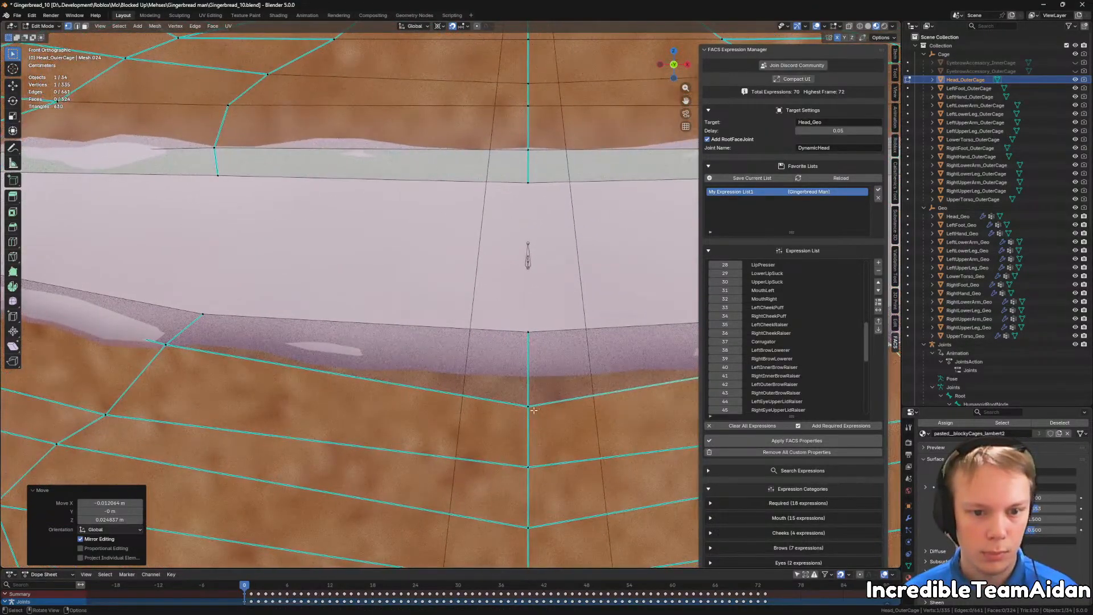
key("g")
key("z")
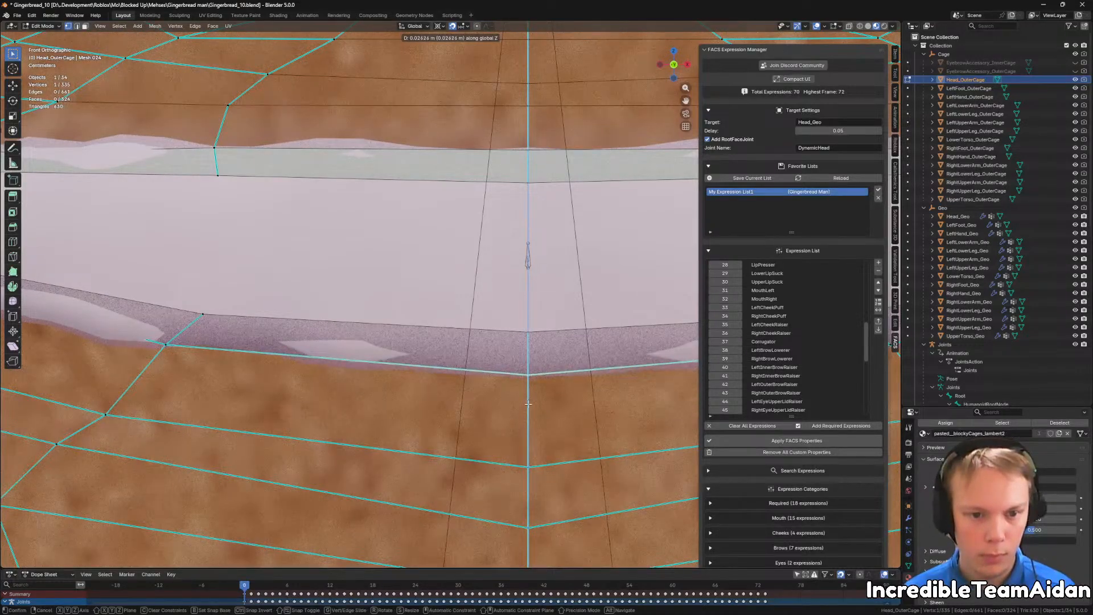
left_click(529, 403)
Step: Set the opacity of the cage's blocky-cages material to 1.000
scroll(528, 404, "down", 6)
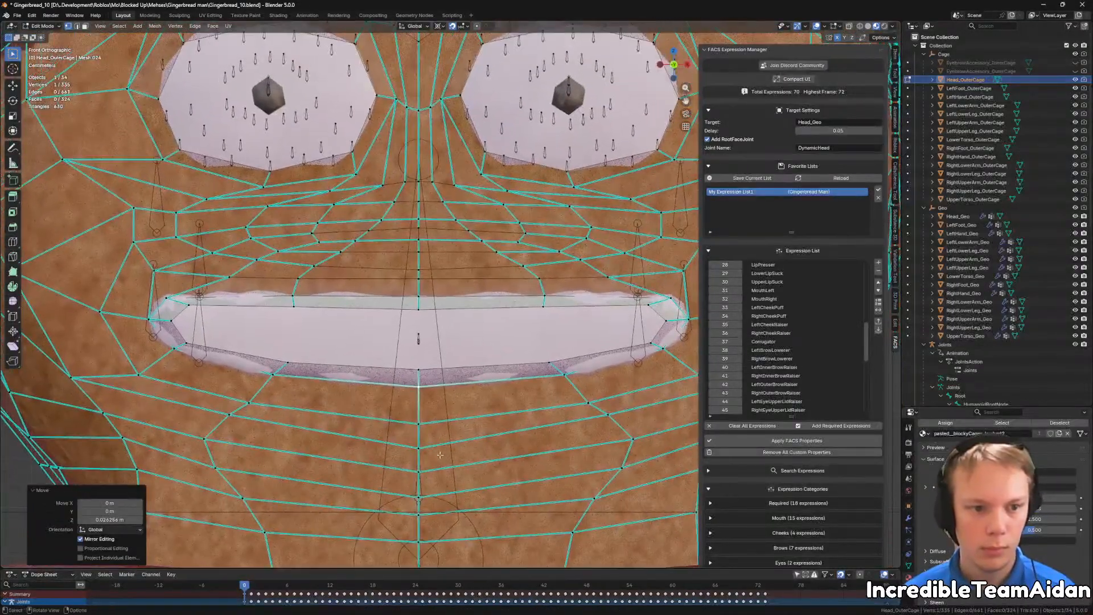
scroll(356, 312, "up", 1)
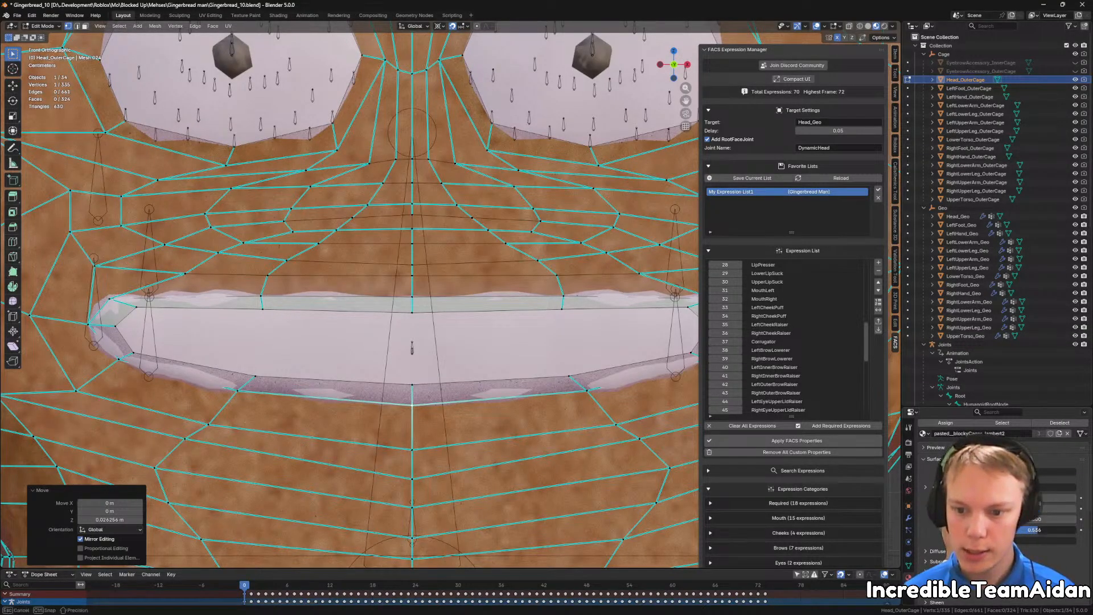
left_click_drag(1038, 530, 1077, 529)
Step: Select the cage's upper and lower outer lip loops and move them about -0.016 m along Y in front of the mouth mesh
middle_click_drag(121, 303, 208, 296, "shift")
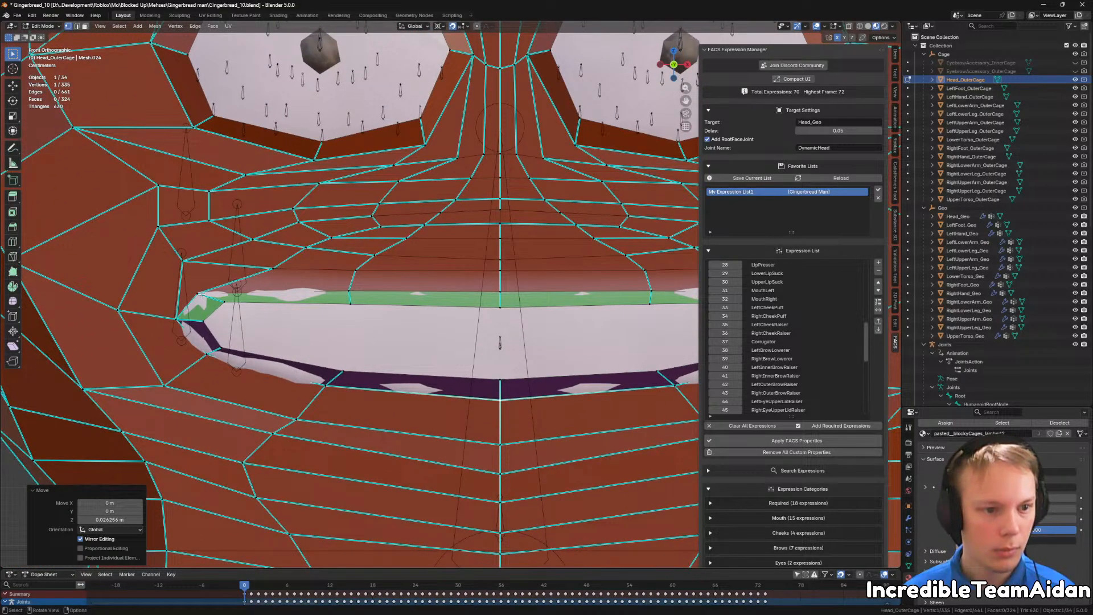
left_click(197, 293)
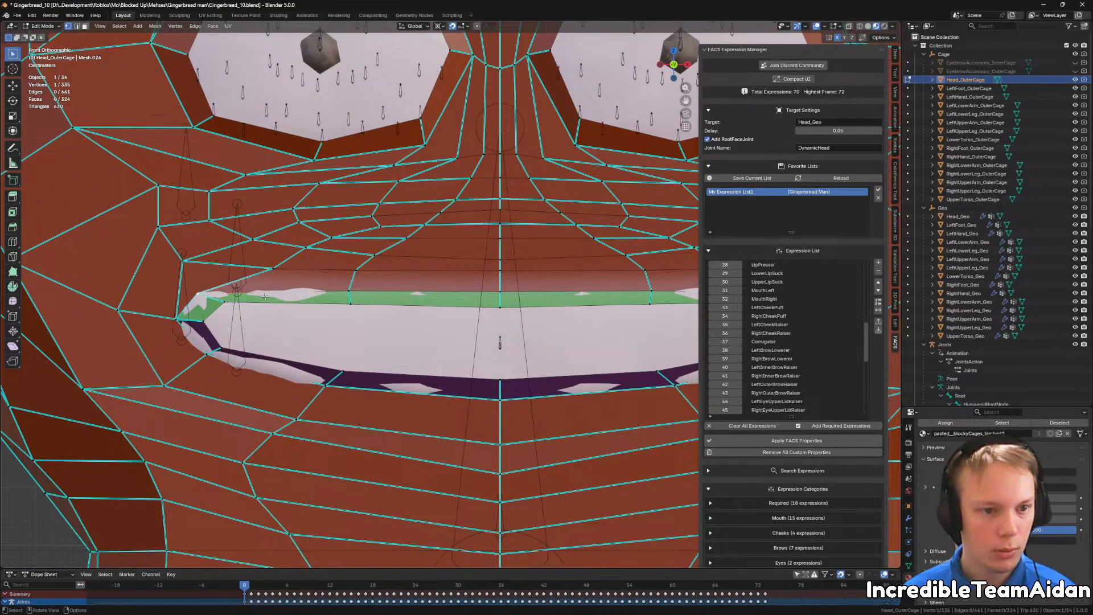
left_click(354, 290, "ctrl")
left_click(448, 291, "alt")
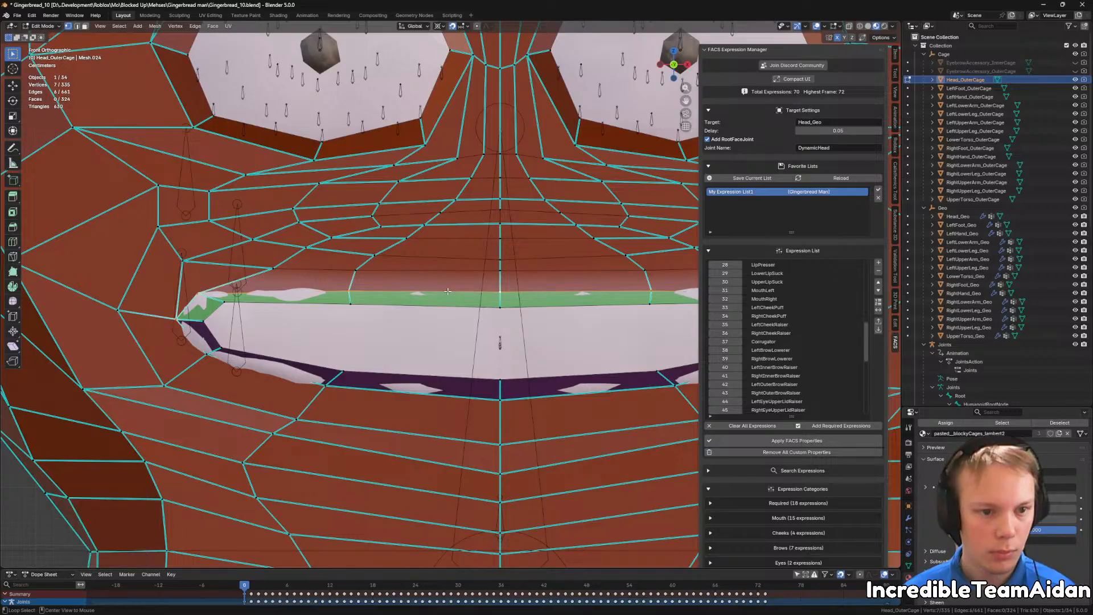
left_click(454, 400, "alt+shift")
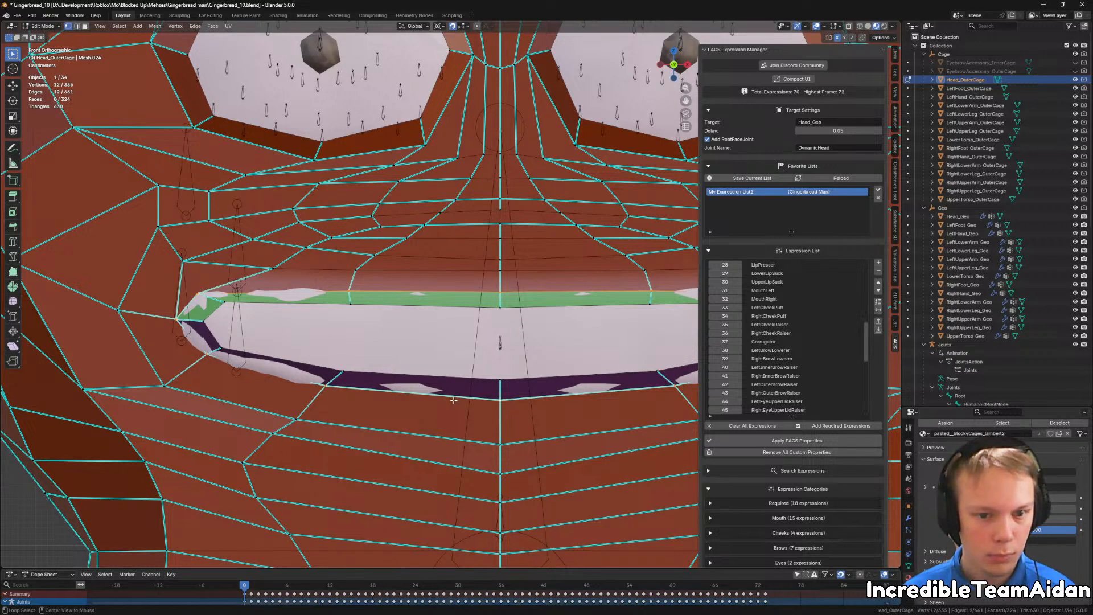
middle_click_drag(453, 400, 486, 411)
key("KP_3")
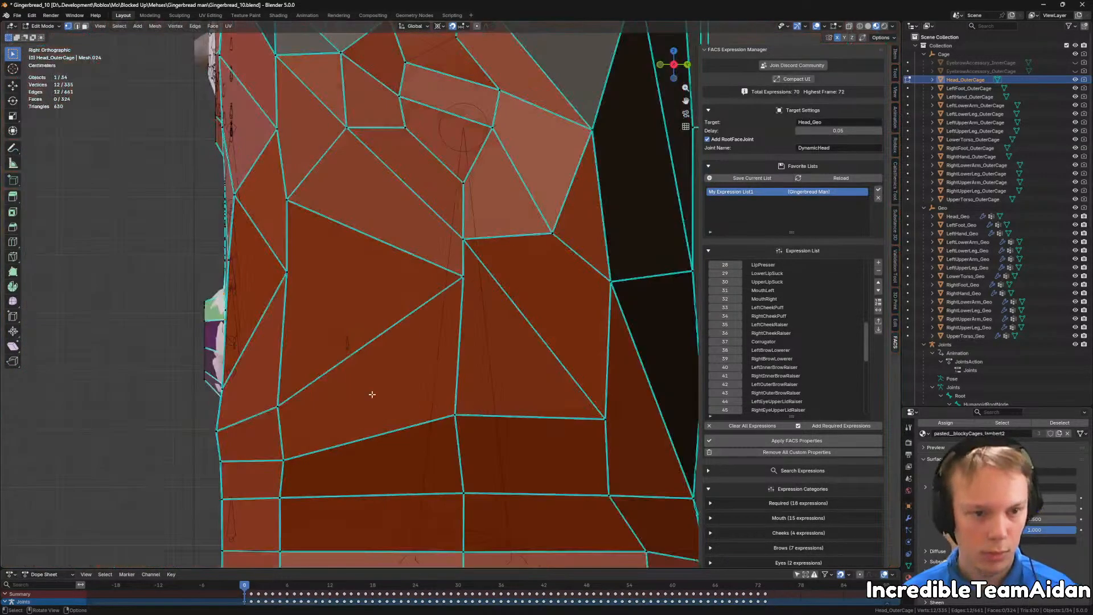
middle_click_drag(285, 364, 422, 371, "shift")
scroll(422, 370, "up", 3)
middle_click_drag(328, 330, 557, 315, "shift")
scroll(438, 313, "up", 3)
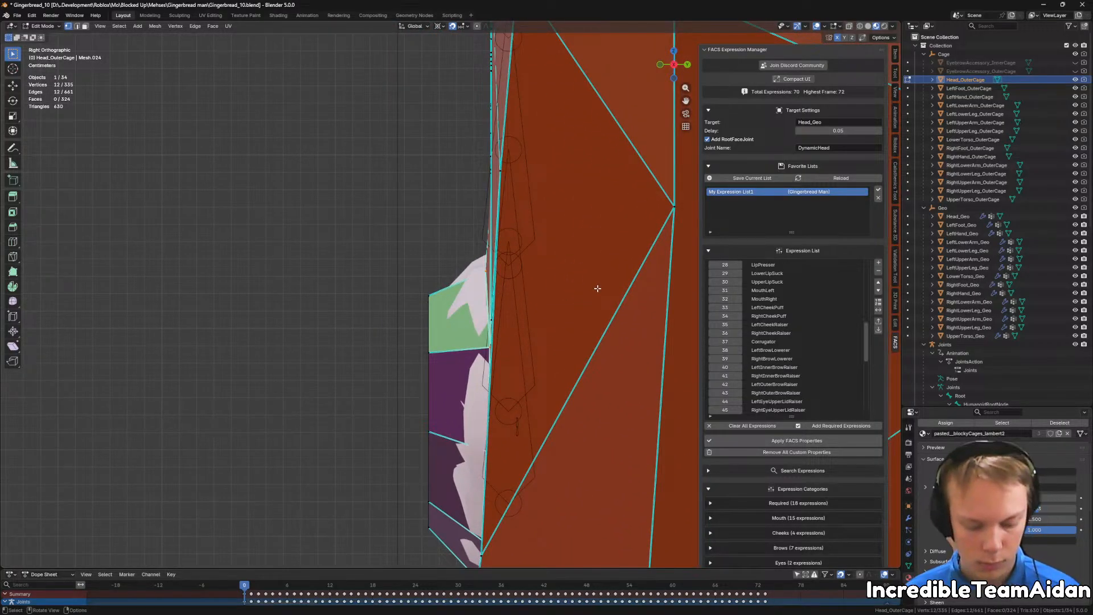
key("g")
key("y")
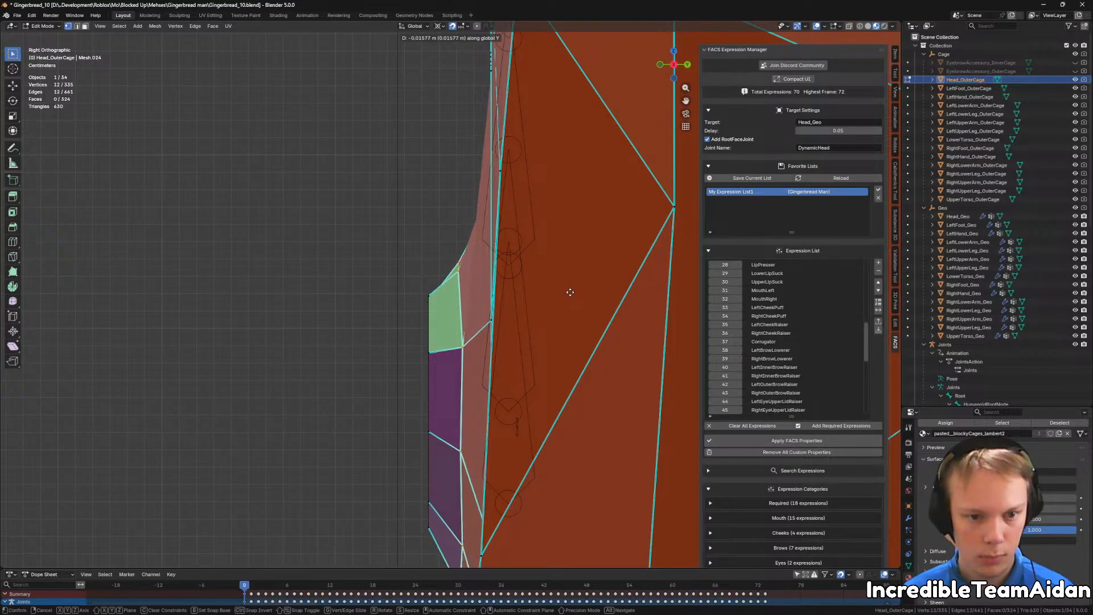
left_click(570, 292)
Step: From the front, shift the cage's mouth corner vertex about -0.006 m along X onto the mouth's edge
middle_click_drag(570, 292, 552, 326)
scroll(553, 326, "down", 3)
middle_click_drag(381, 349, 450, 336)
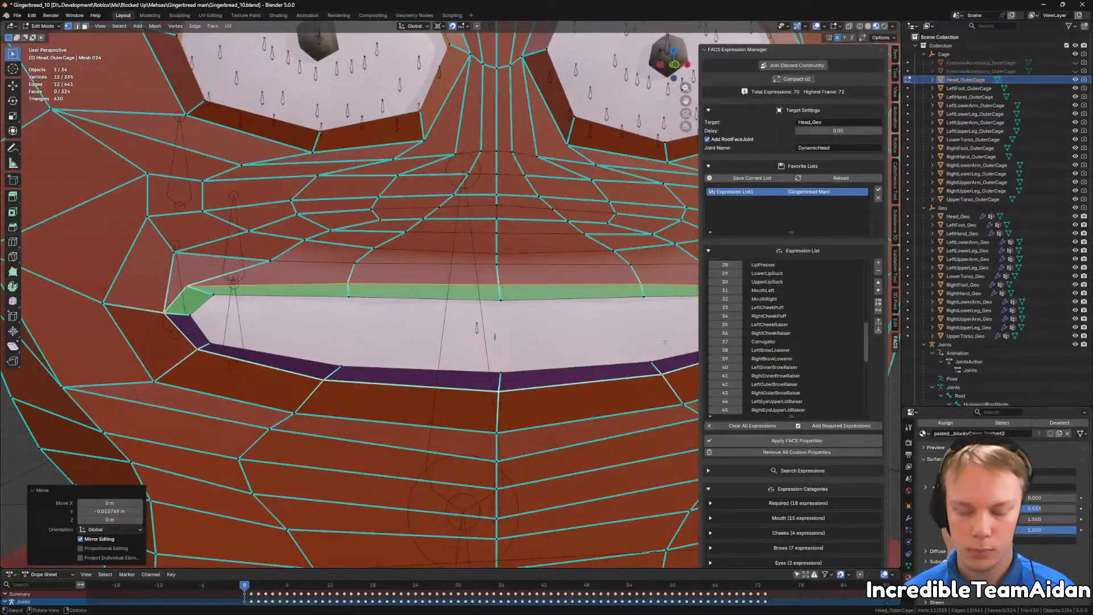
middle_click_drag(666, 342, 570, 320, "alt")
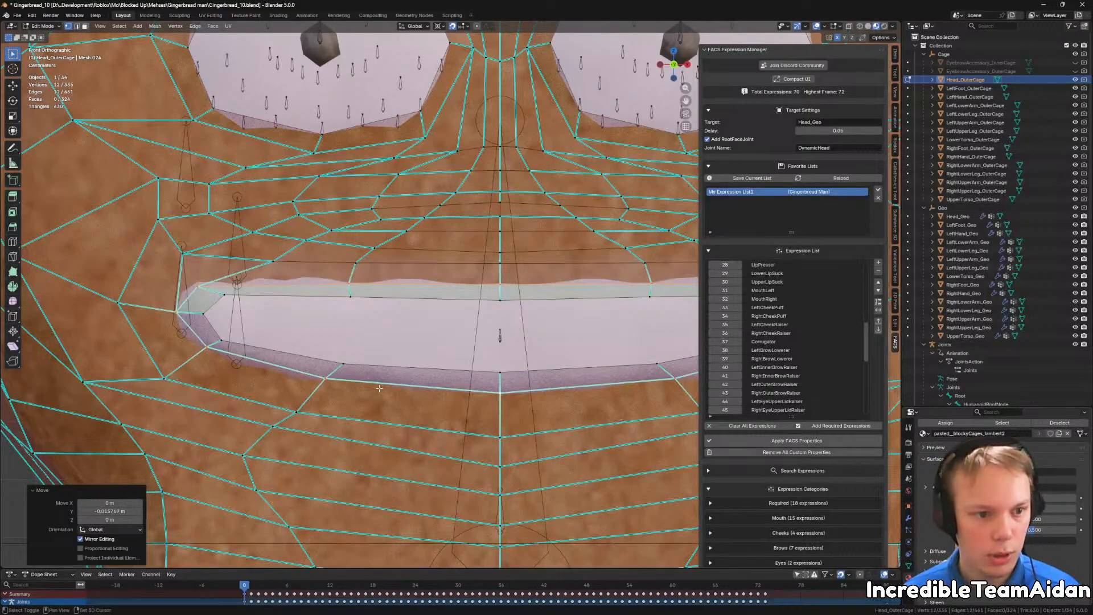
middle_click_drag(672, 341, 341, 352, "shift")
scroll(506, 357, "up", 2)
scroll(506, 357, "up", 1)
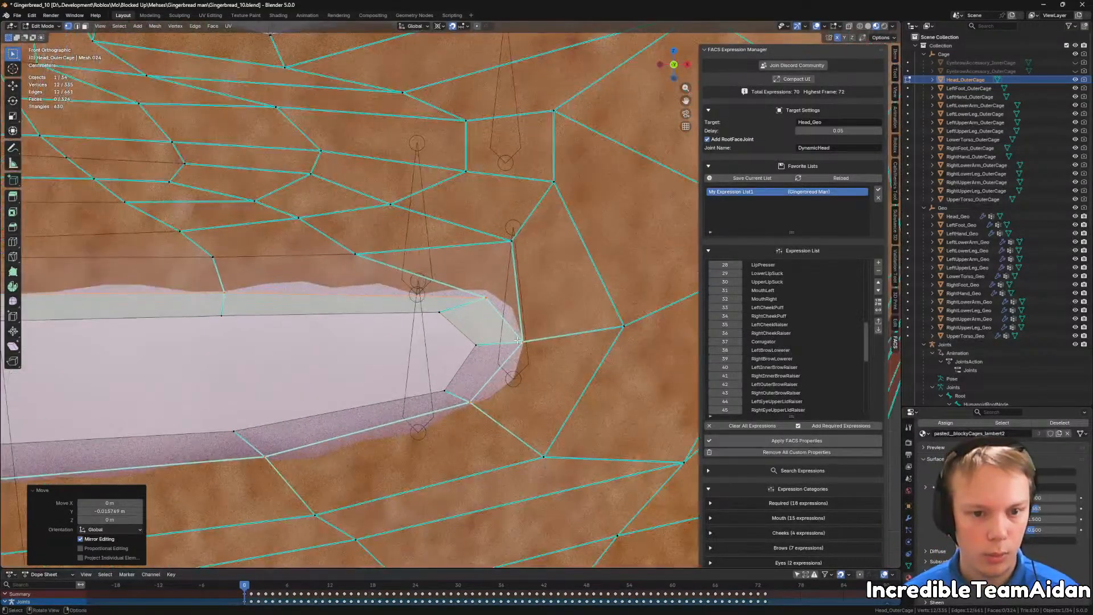
left_click(545, 338)
key("g")
key("y")
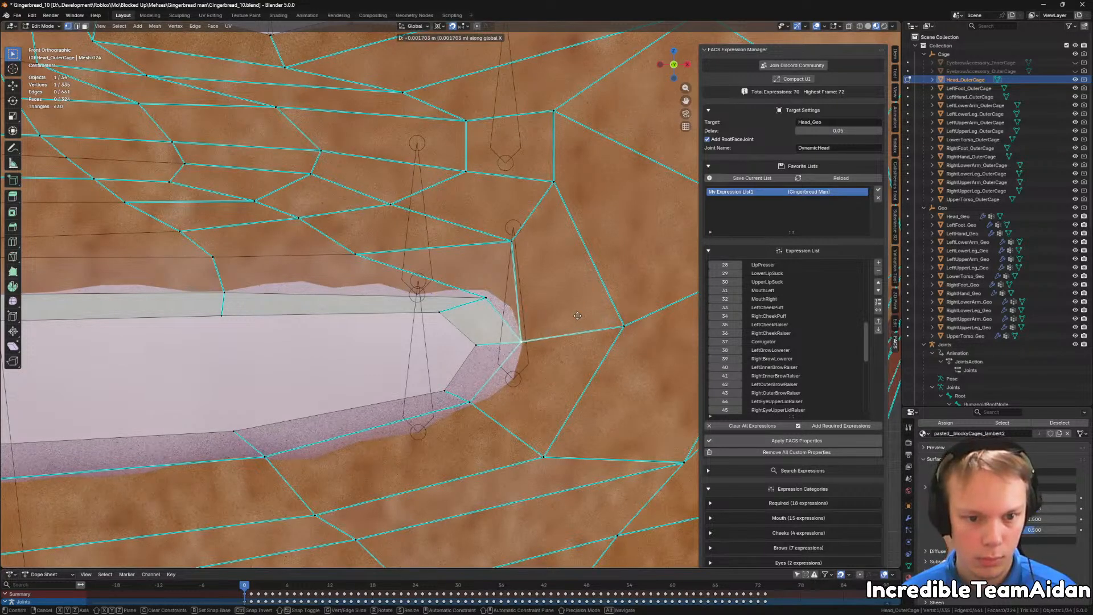
left_click(573, 316)
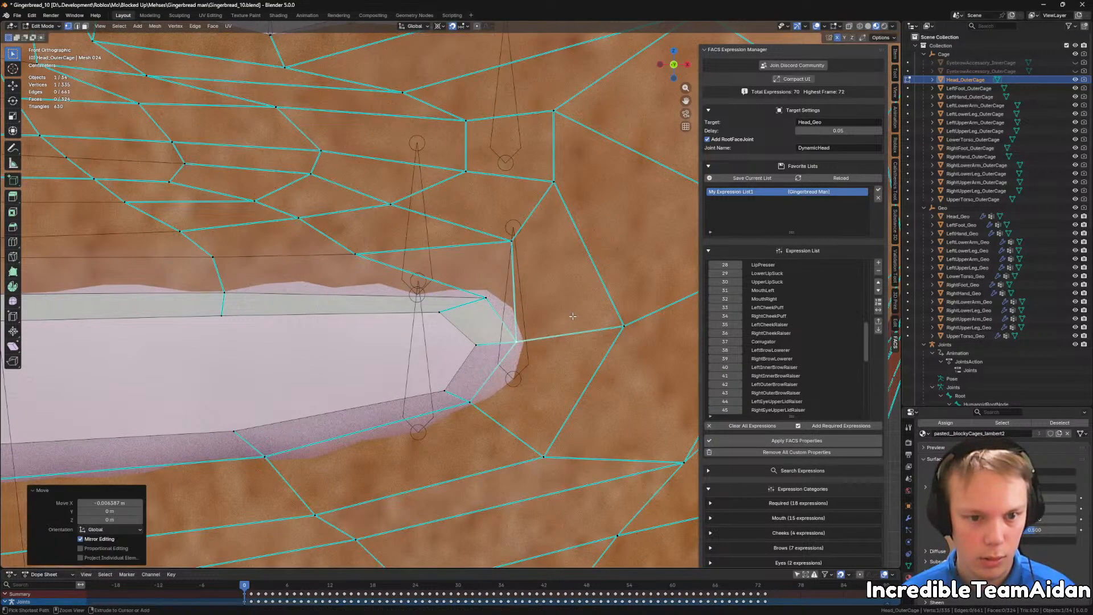
Step: Lower the upper-lip centre vertex and its neighbour towards the corner together by about 0.003 m along Z
middle_click_drag(110, 377, 316, 373, "shift")
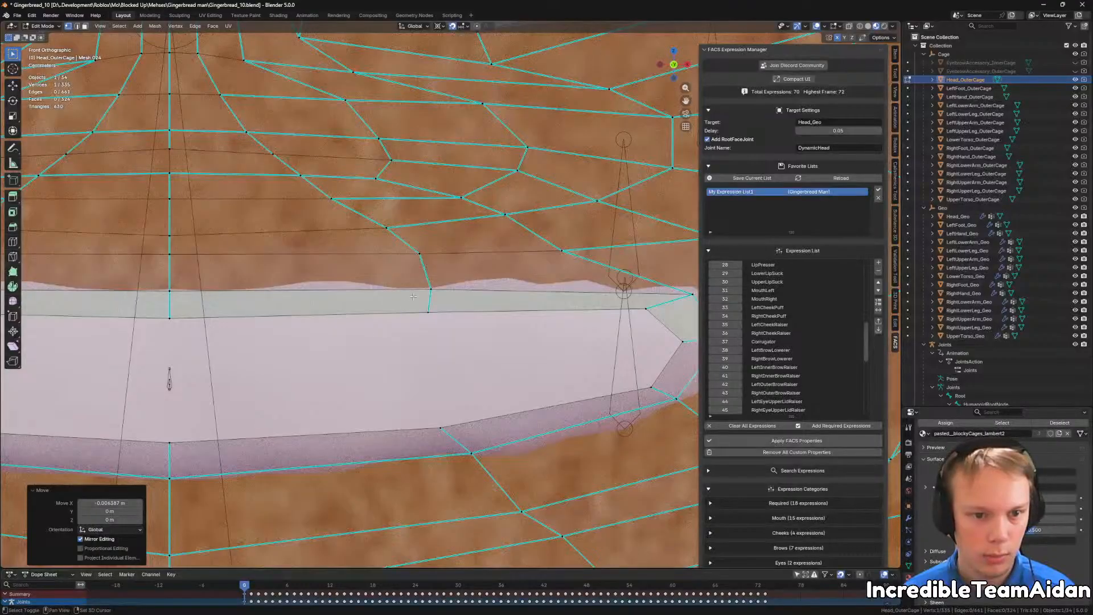
middle_click_drag(250, 296, 587, 296, "shift")
middle_click_drag(105, 348, 252, 353, "shift")
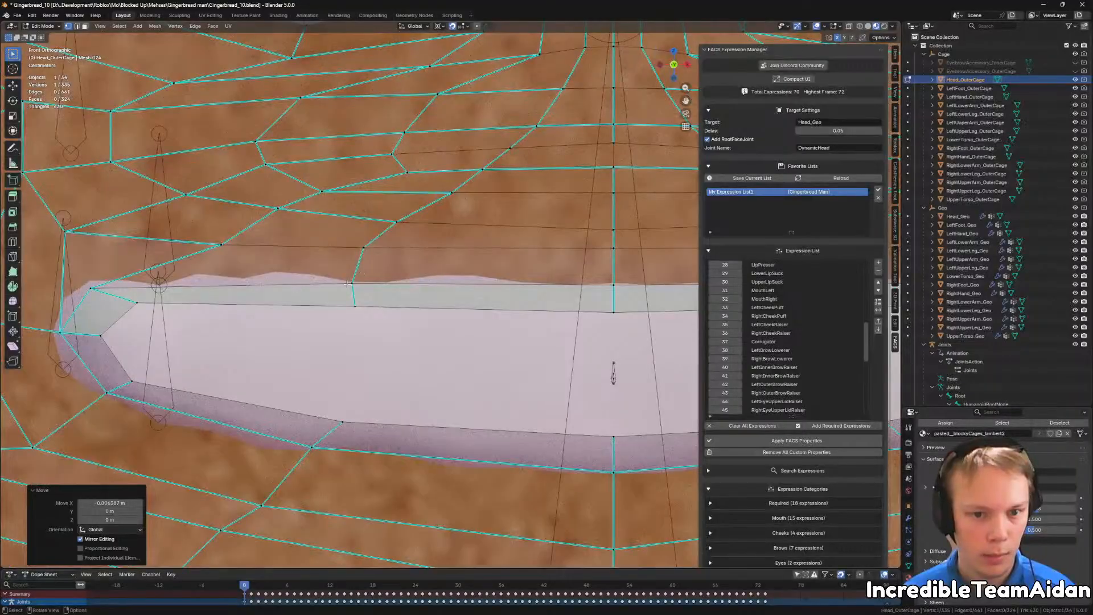
left_click(614, 284)
left_click(352, 283, "shift")
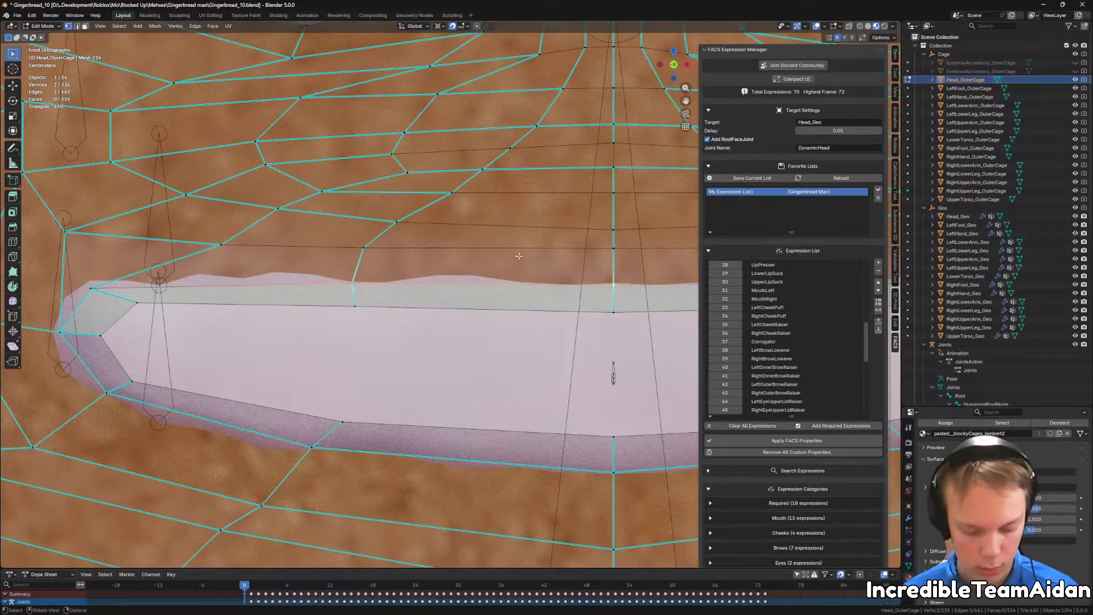
key("g")
key("z")
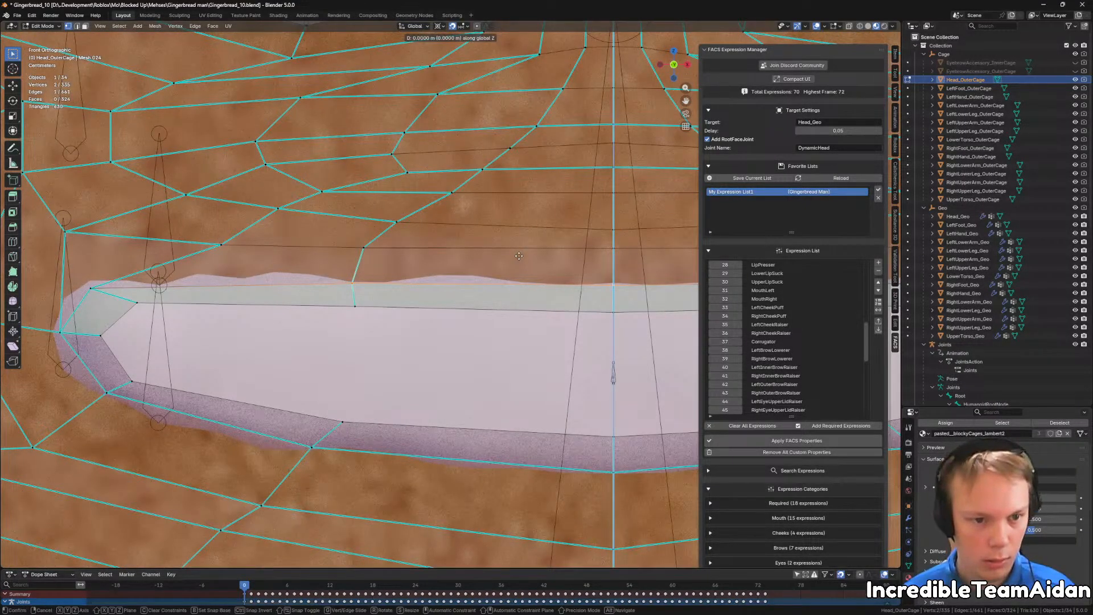
left_click(518, 259)
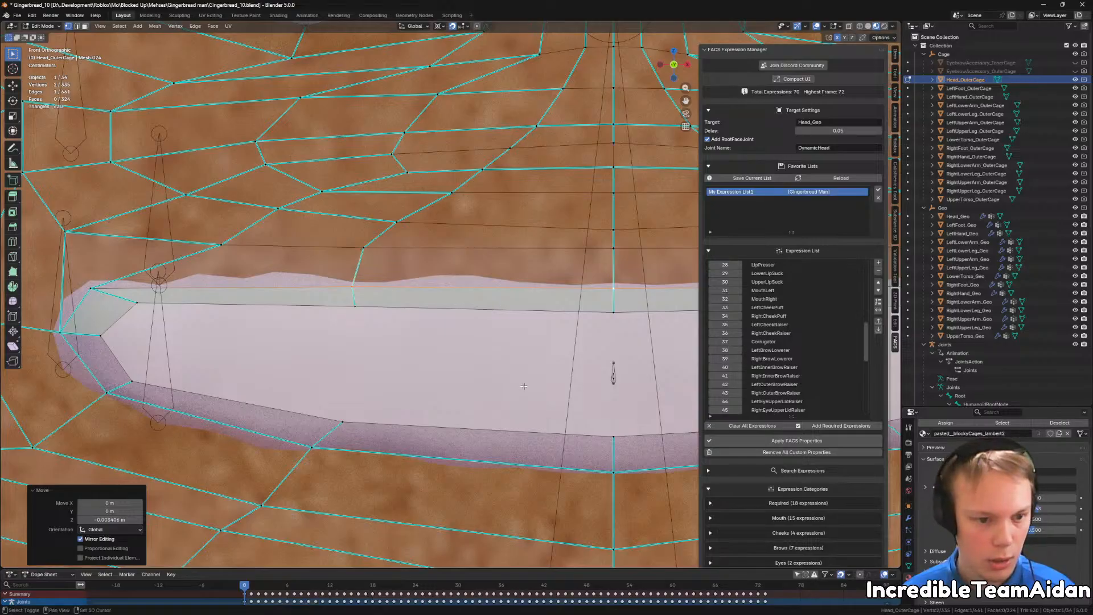
Step: Raise the cage's lower-lip centre vertex by about 0.003 m along Z
scroll(561, 337, "down", 4, "shift")
left_click(605, 397)
key("g")
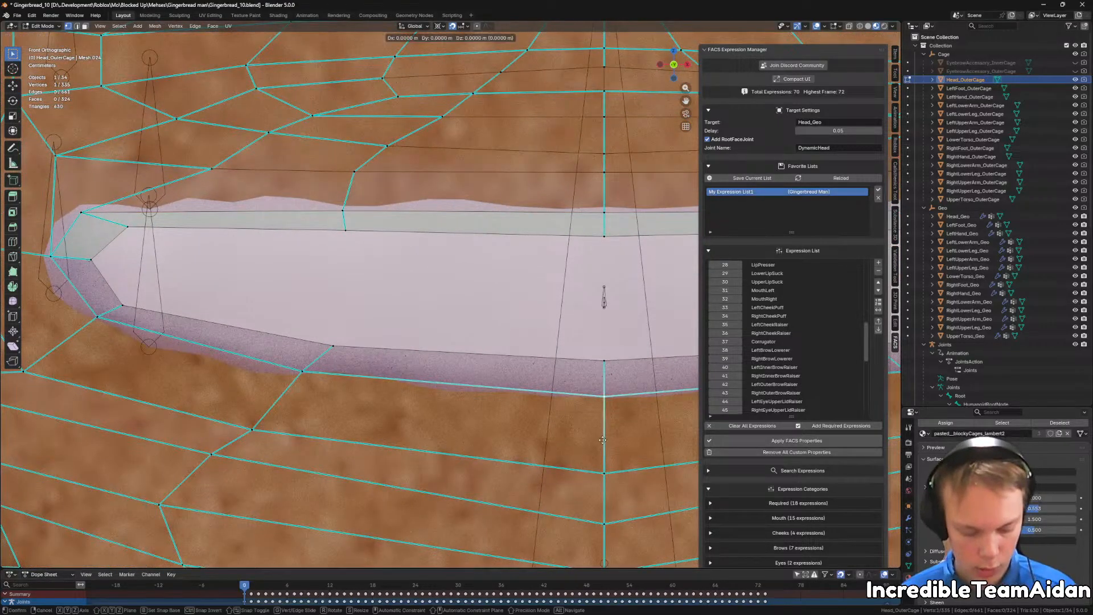
key("z")
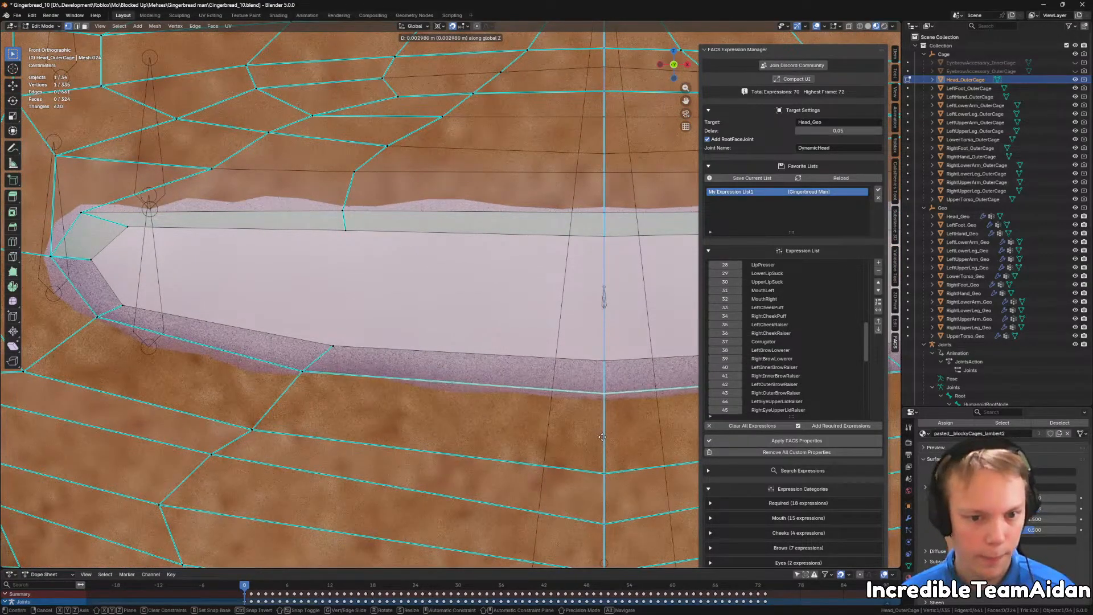
left_click(602, 437)
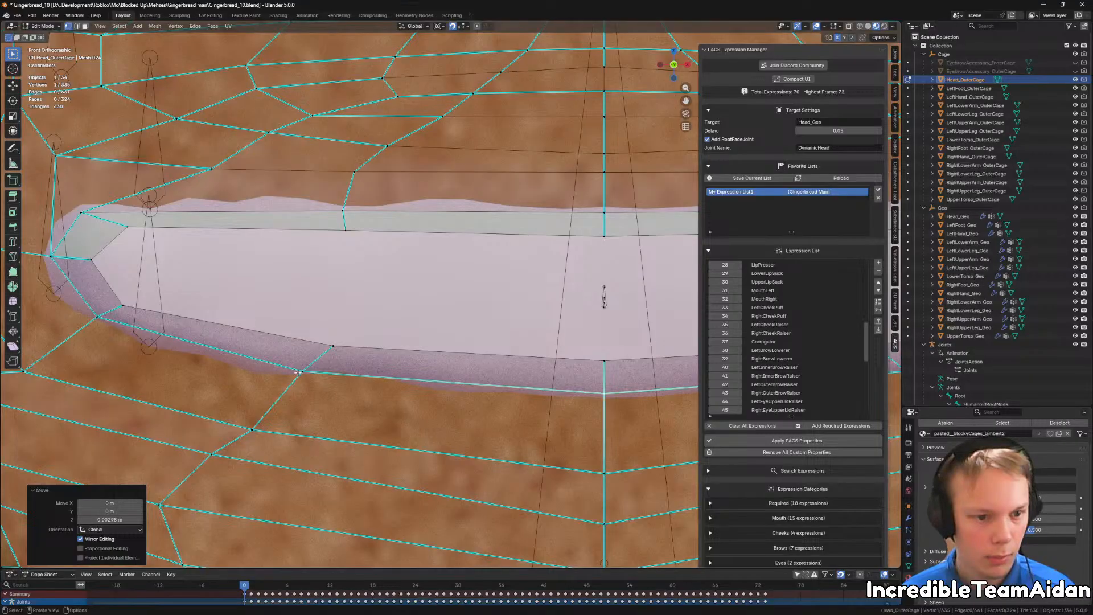
Step: Move the cage's lower-lip side vertex about 0.004 m along X and Z, and the lower corner vertex about 0.002 m along X and 0.003 m along Z
left_click(300, 372)
key("g")
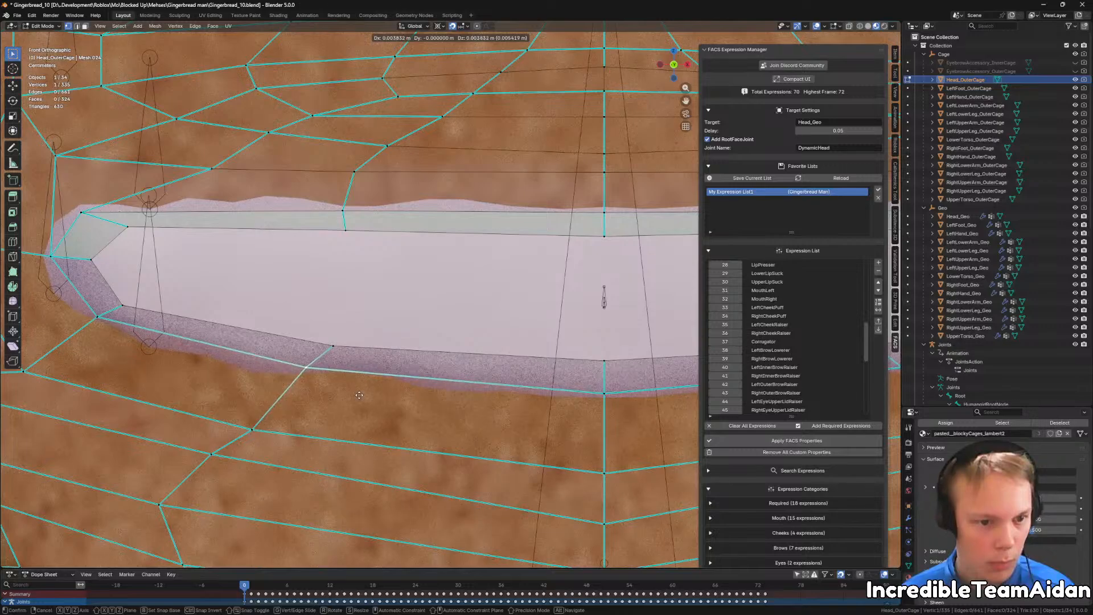
left_click(373, 393)
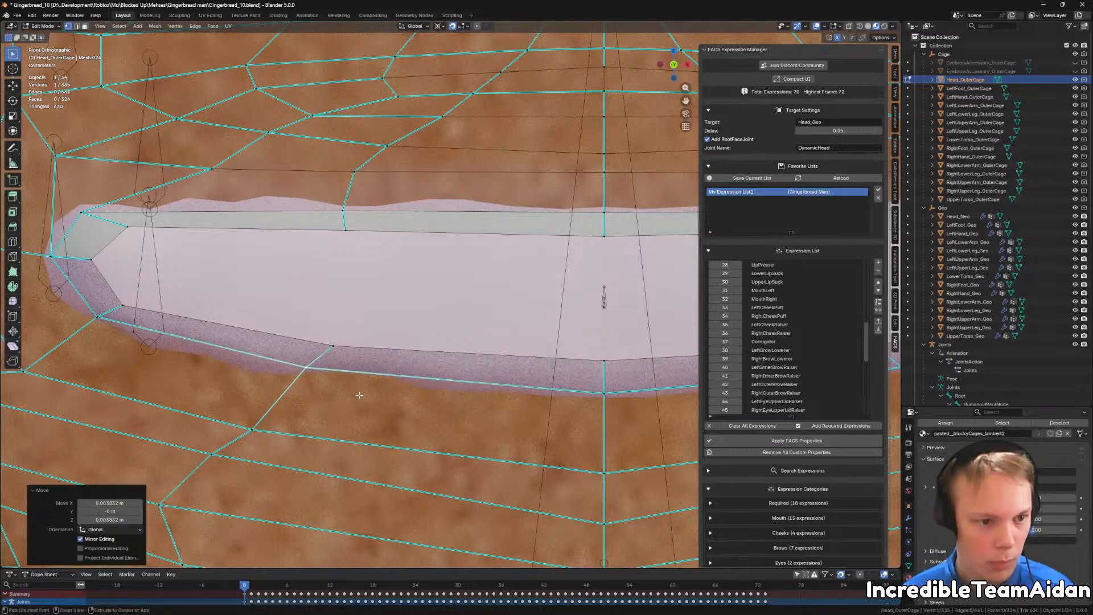
left_click(98, 317)
key("g")
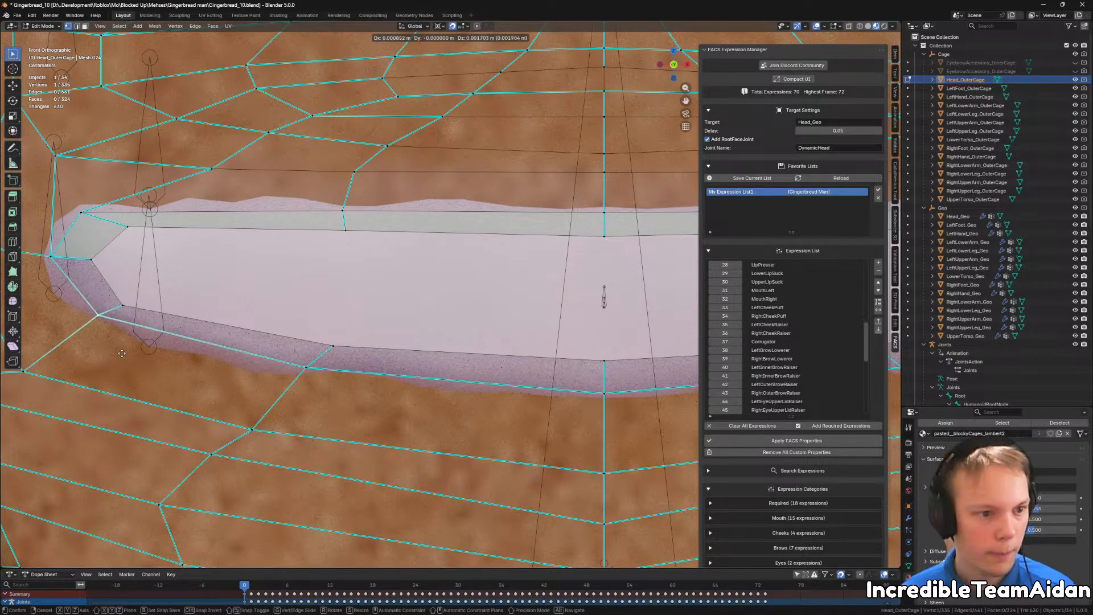
left_click(142, 351)
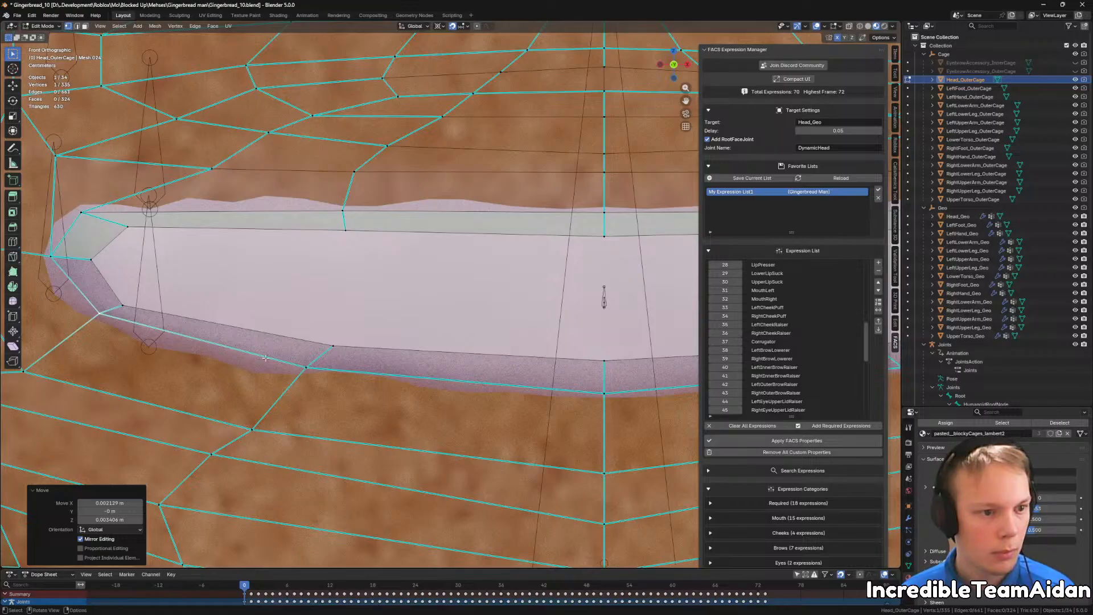
middle_click_drag(696, 380, 448, 366, "shift")
scroll(449, 367, "down", 5)
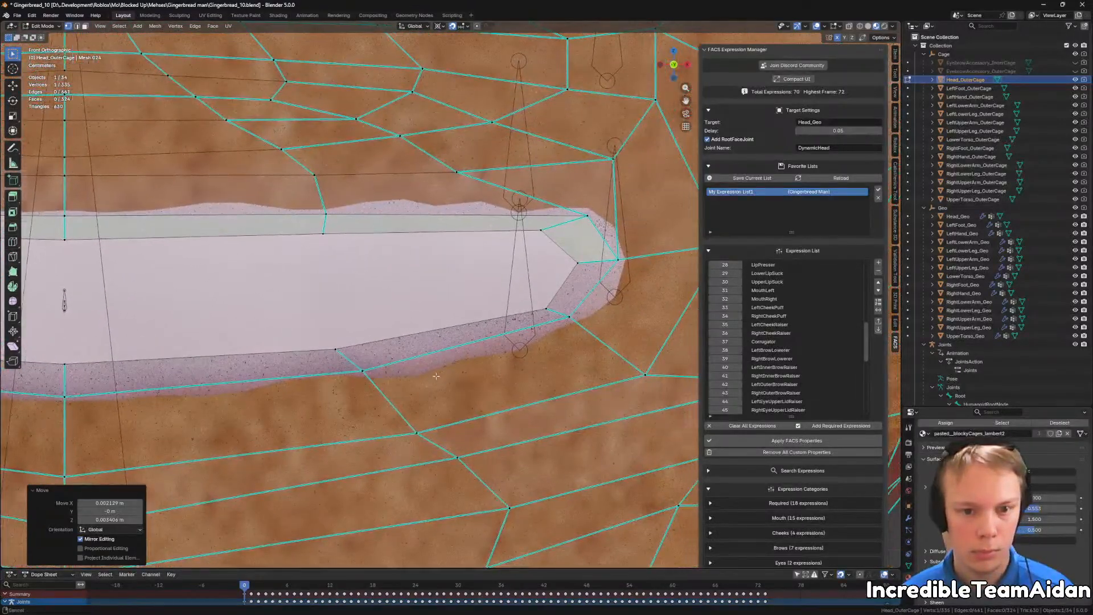
scroll(411, 387, "down", 1)
scroll(342, 393, "up", 5)
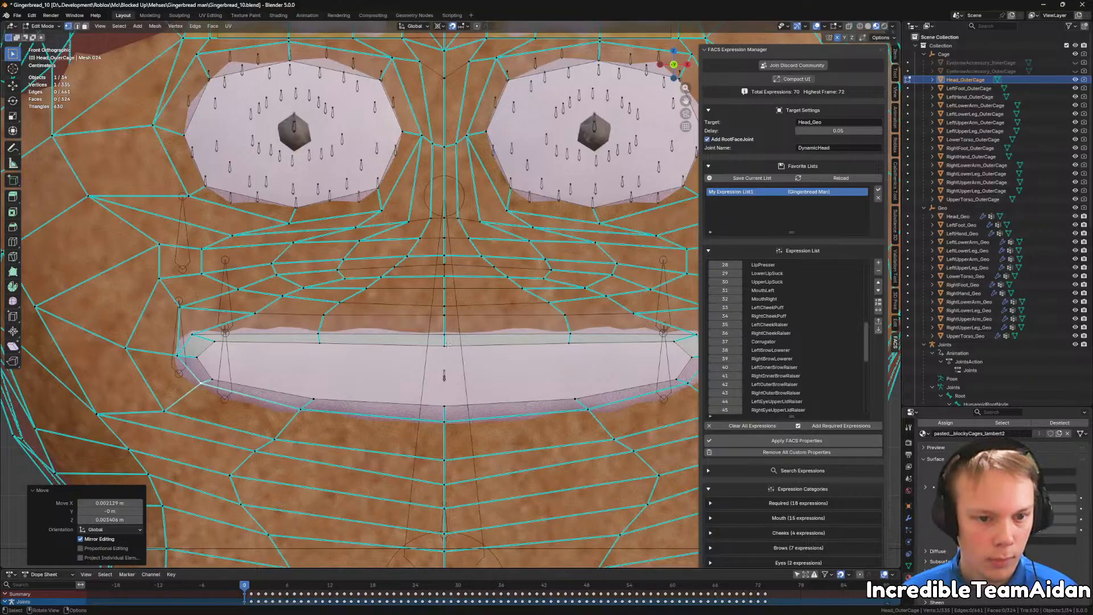
left_click(444, 349)
middle_click_drag(566, 377, 506, 346, "shift")
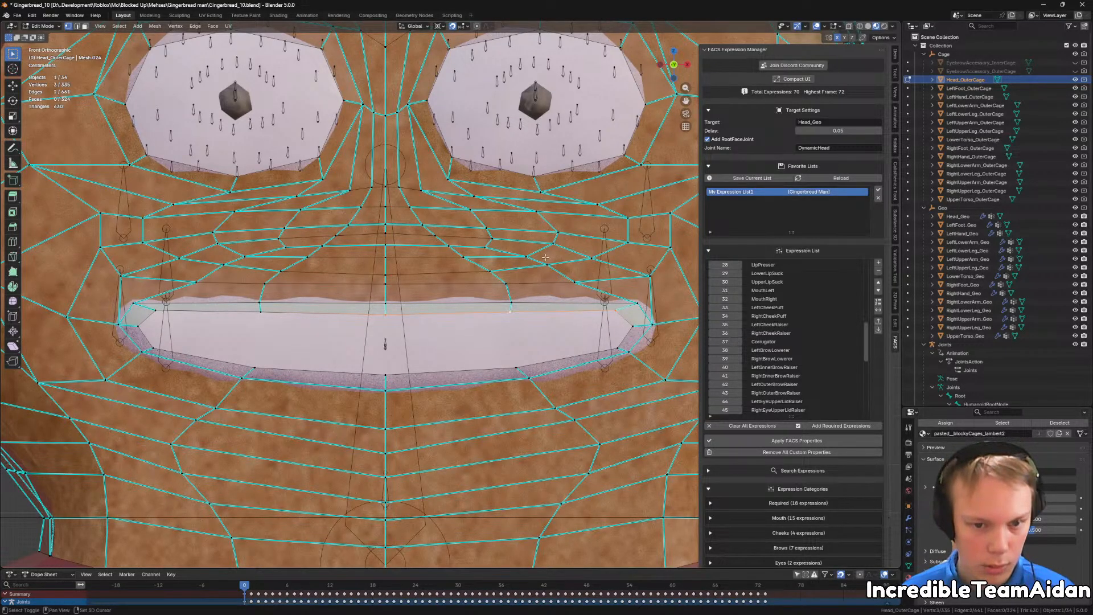
key("g")
key("z")
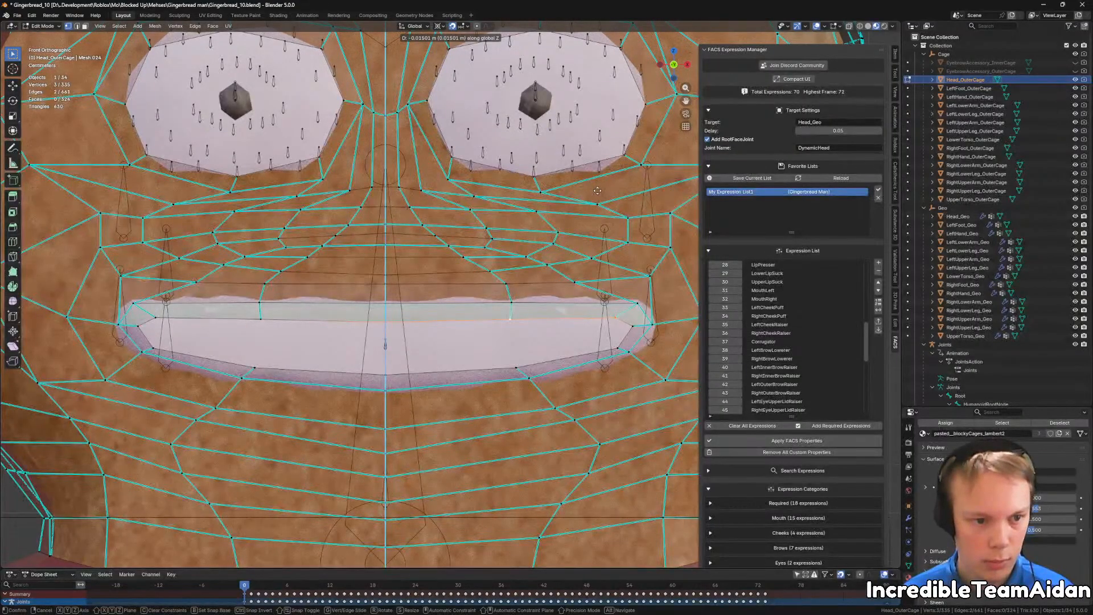
left_click(597, 185)
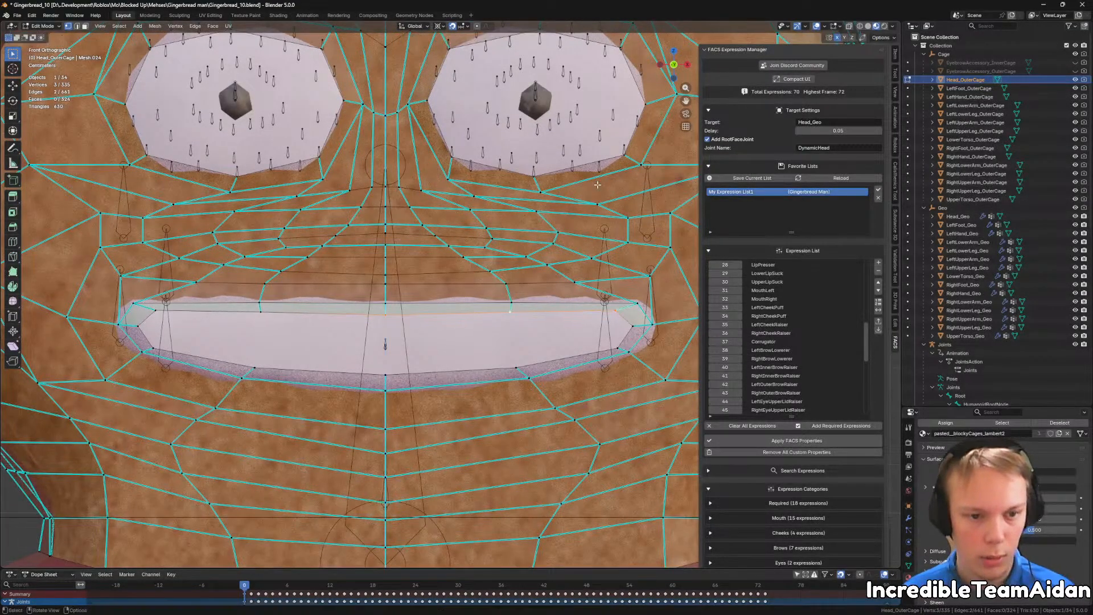
Step: Leave Edit Mode on Head_OuterCage and set its material's alpha to 1.000, inspecting the opaque cage around the mouth
key("Tab")
scroll(543, 355, "down", 6)
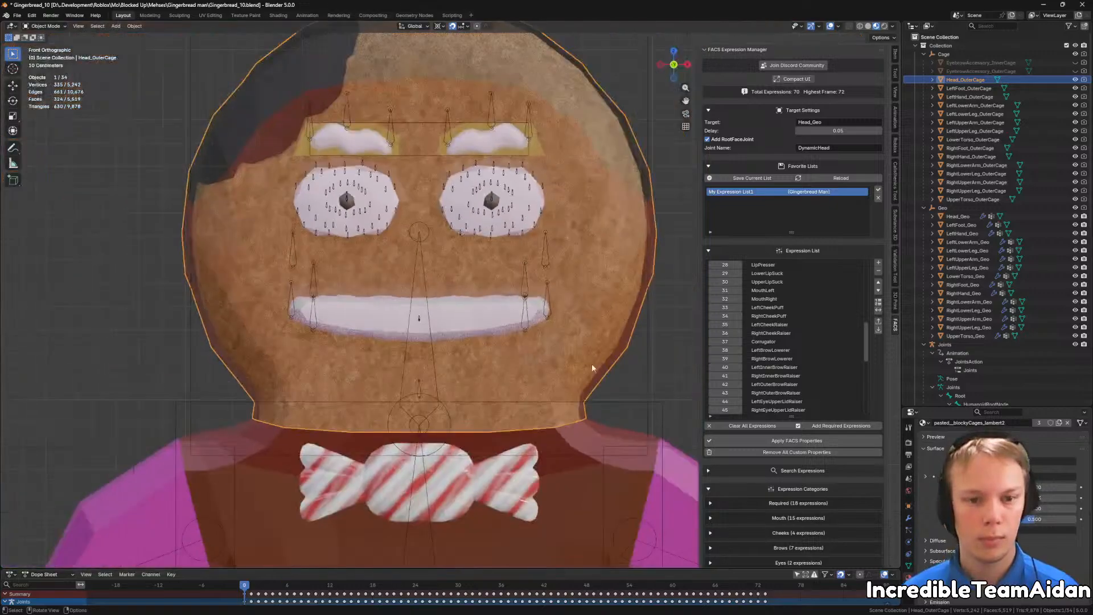
left_click_drag(1032, 519, 1077, 519)
middle_click_drag(455, 275, 459, 373, "shift")
middle_click_drag(577, 362, 467, 357)
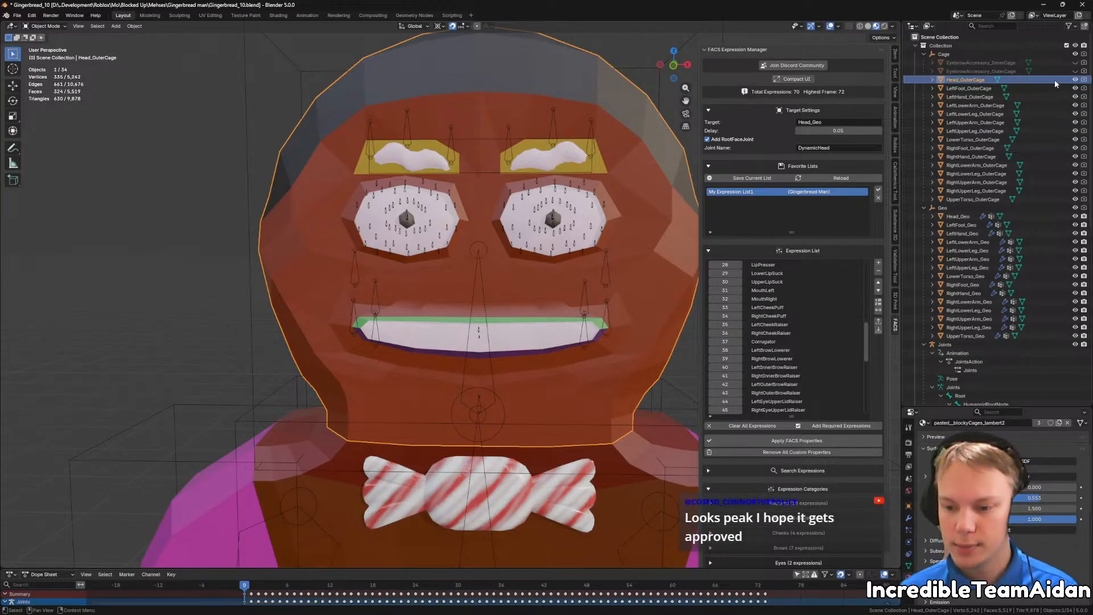
middle_click_drag(630, 282, 531, 327)
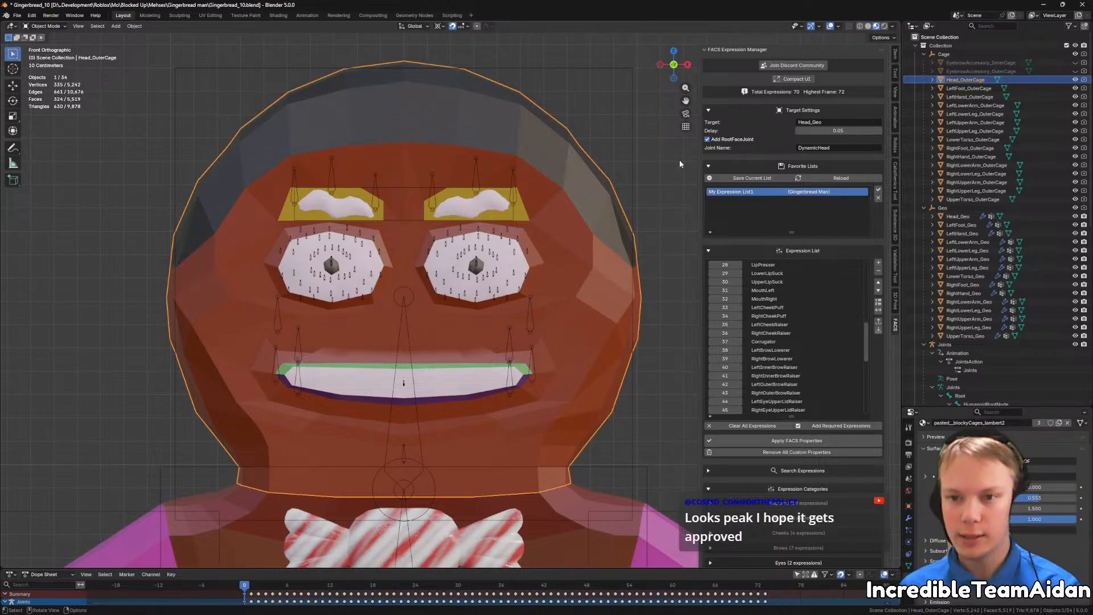
Step: Toggle the visibility of EyebrowAccessory_OuterCage on and off to compare it with the head's outer cage around the mouth
left_click(1075, 72)
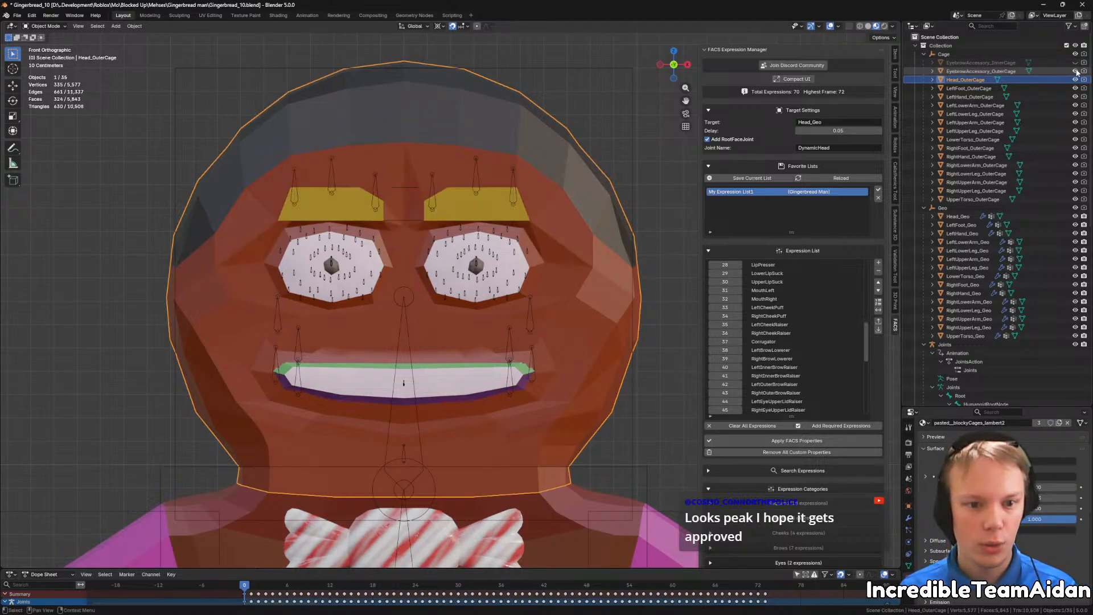
left_click(1076, 71)
left_click(1076, 71)
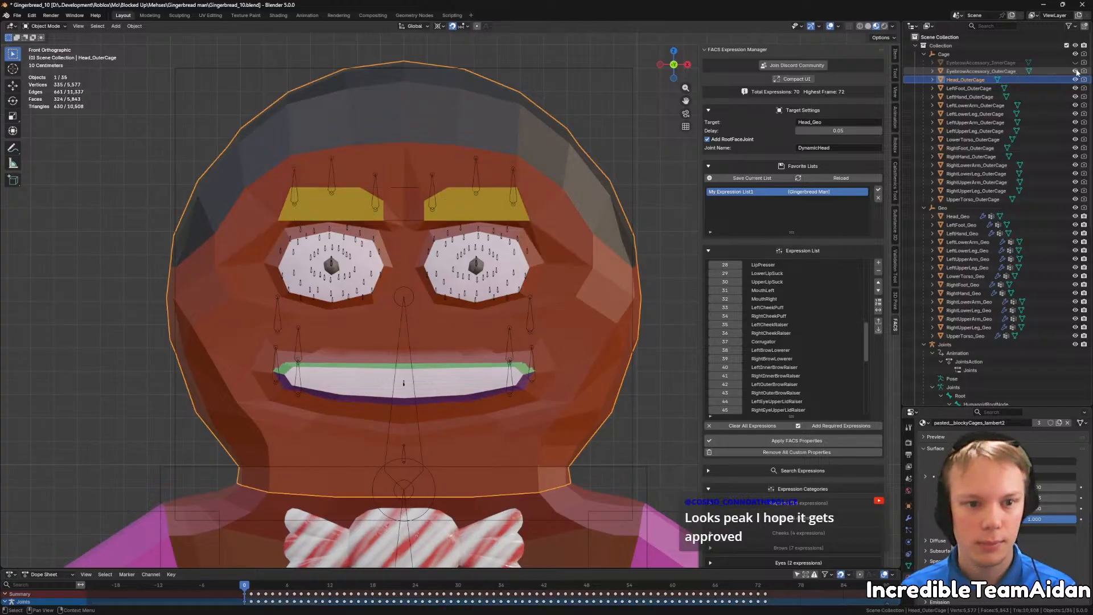
left_click(1076, 71)
left_click(1076, 71)
left_click(1076, 71)
Step: Show EyebrowAccessory_InnerCage, make it the active object and enter Edit Mode on it
left_click(1075, 63)
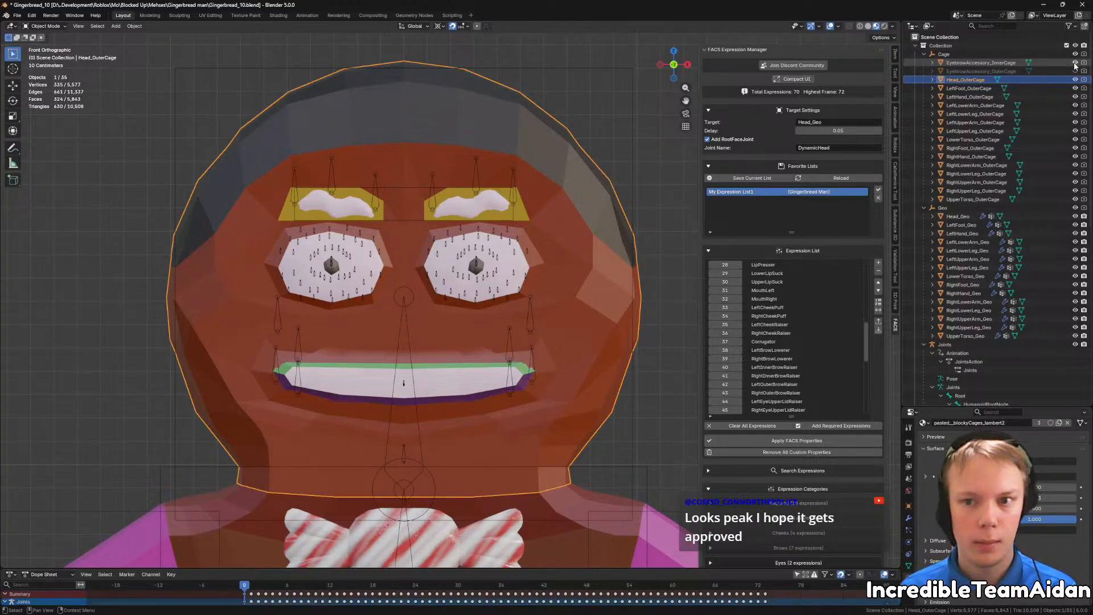
left_click(1075, 64)
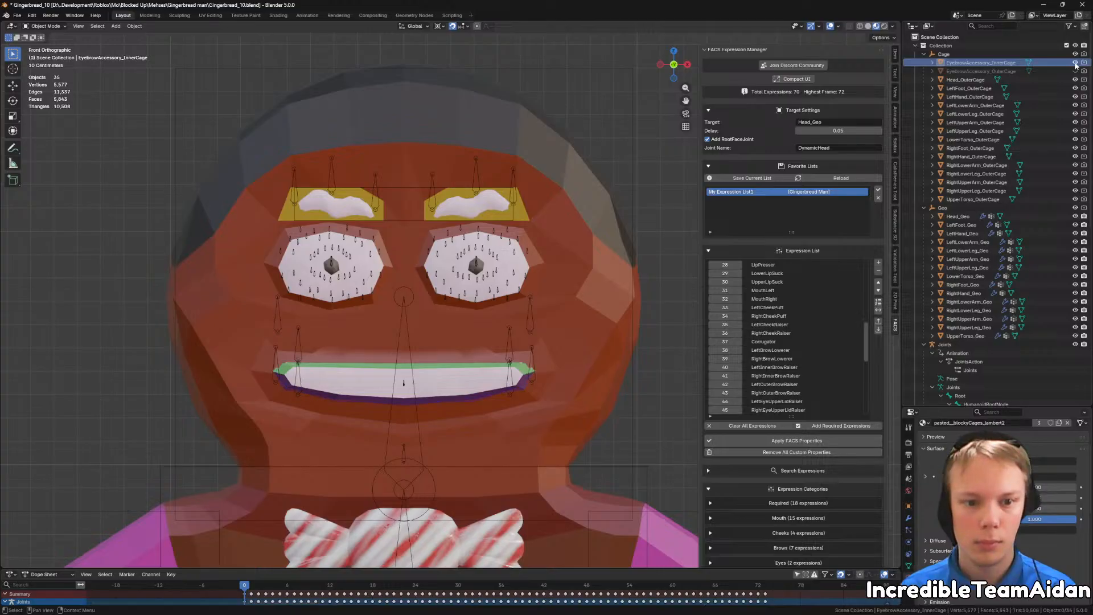
key("Tab")
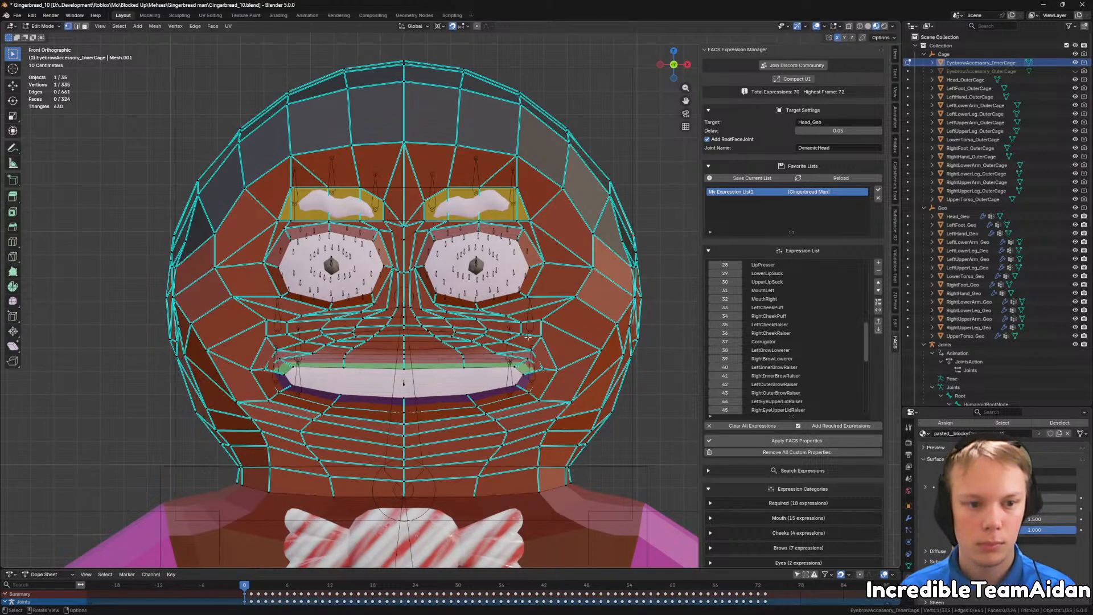
Step: Set the cage material's alpha to 0.500 so the mouth mesh shows through the inner cage
scroll(544, 336, "up", 6)
scroll(545, 348, "up", 2)
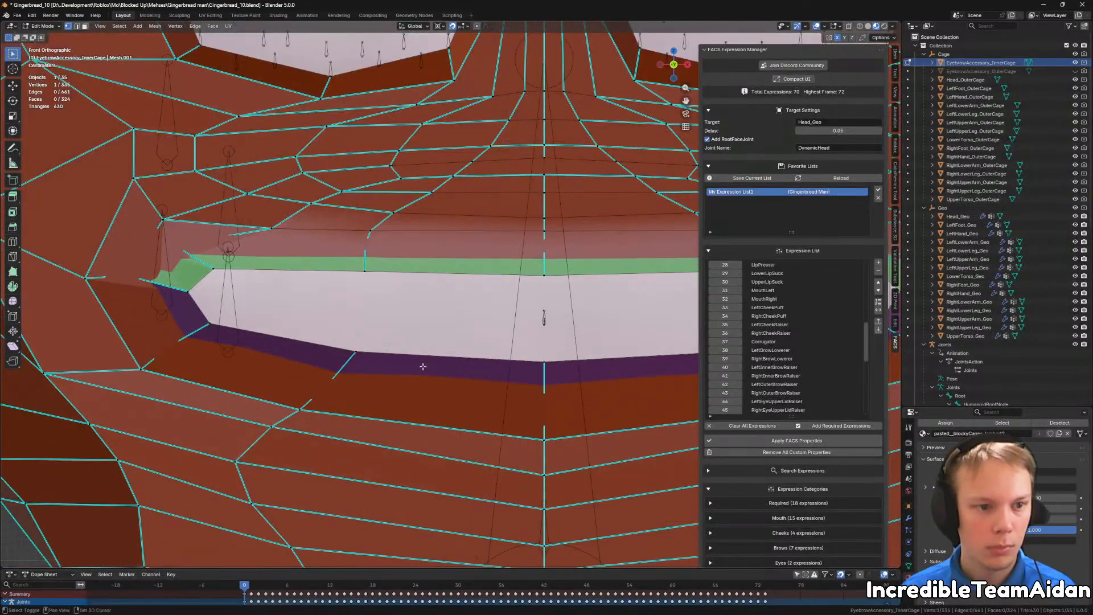
middle_click_drag(422, 366, 481, 372, "shift")
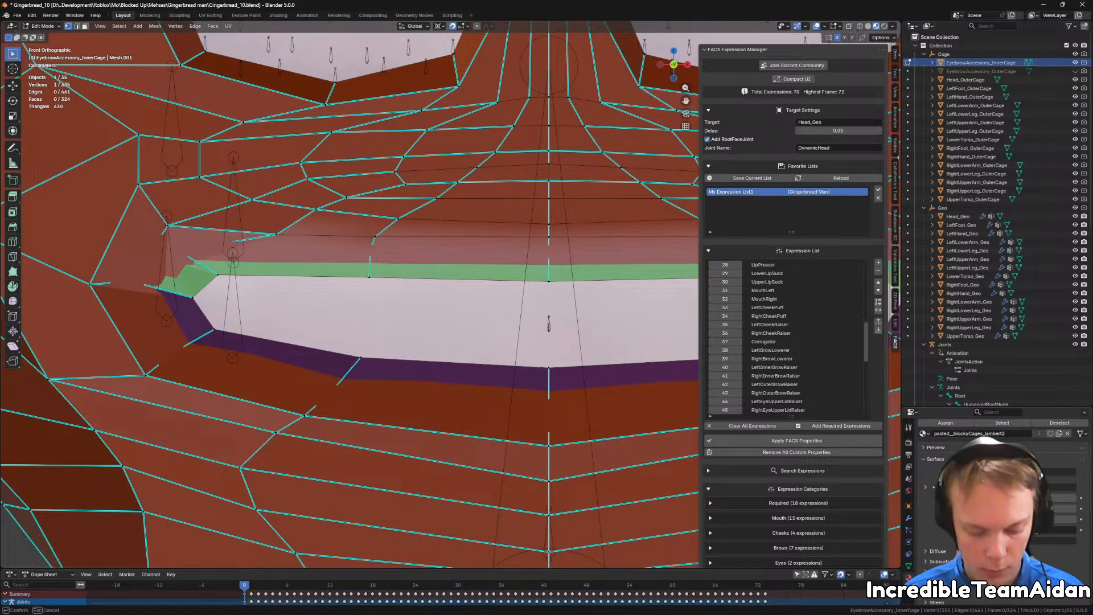
key("Return")
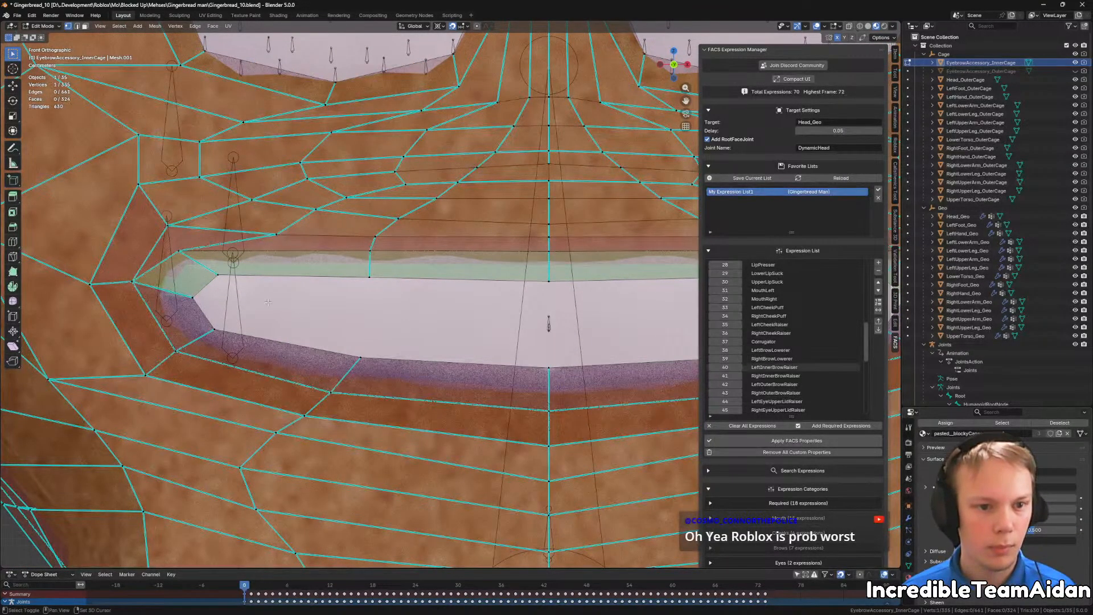
Step: Leave Edit Mode, select Head_OuterCage and turn on its wireframe in the viewport display settings
key("Tab")
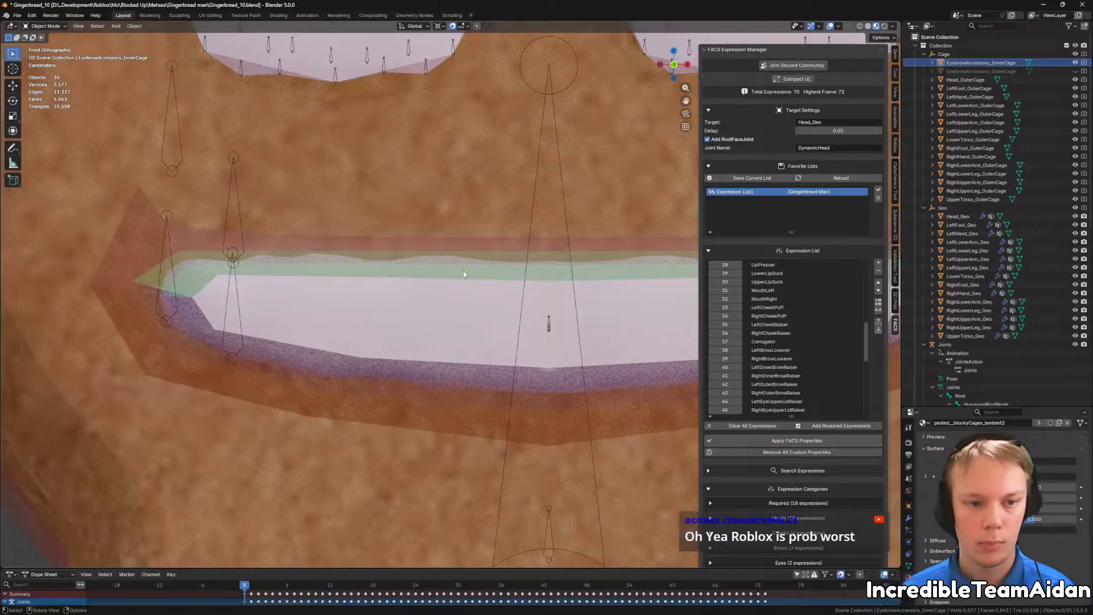
left_click(1038, 80)
scroll(934, 558, "down", 8)
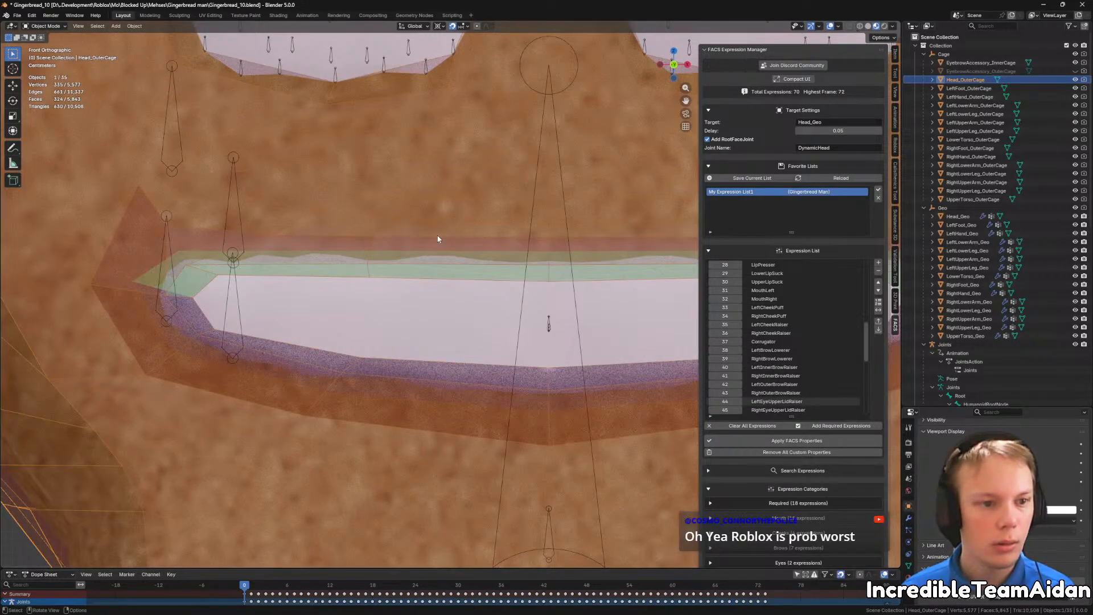
Step: Return to editing EyebrowAccessory_InnerCage and set the snap target to Vertex
left_click(1057, 63)
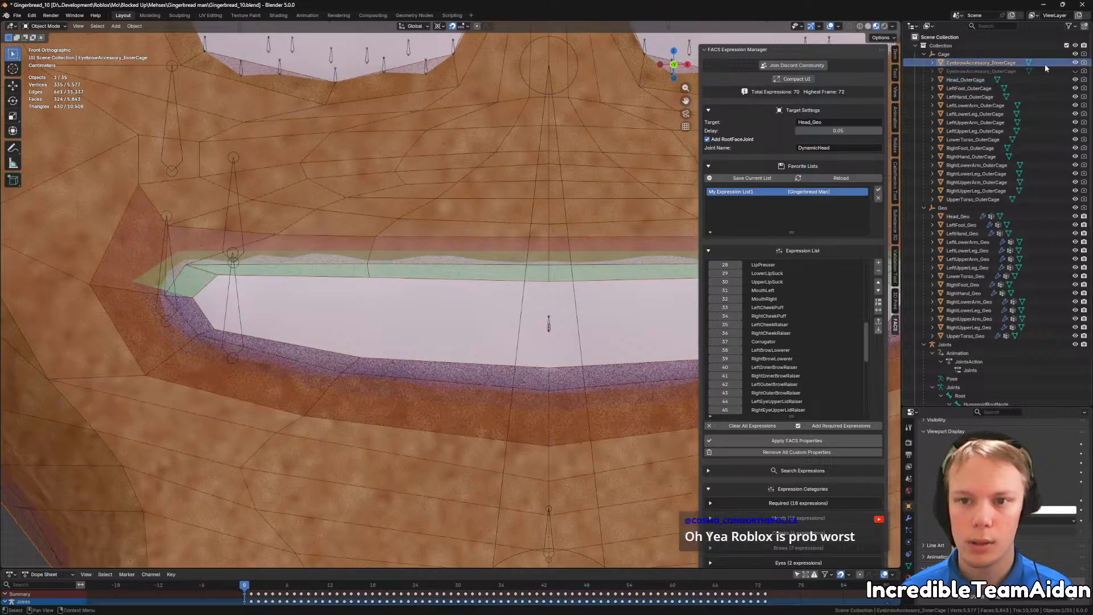
key("Tab")
scroll(300, 328, "up", 3)
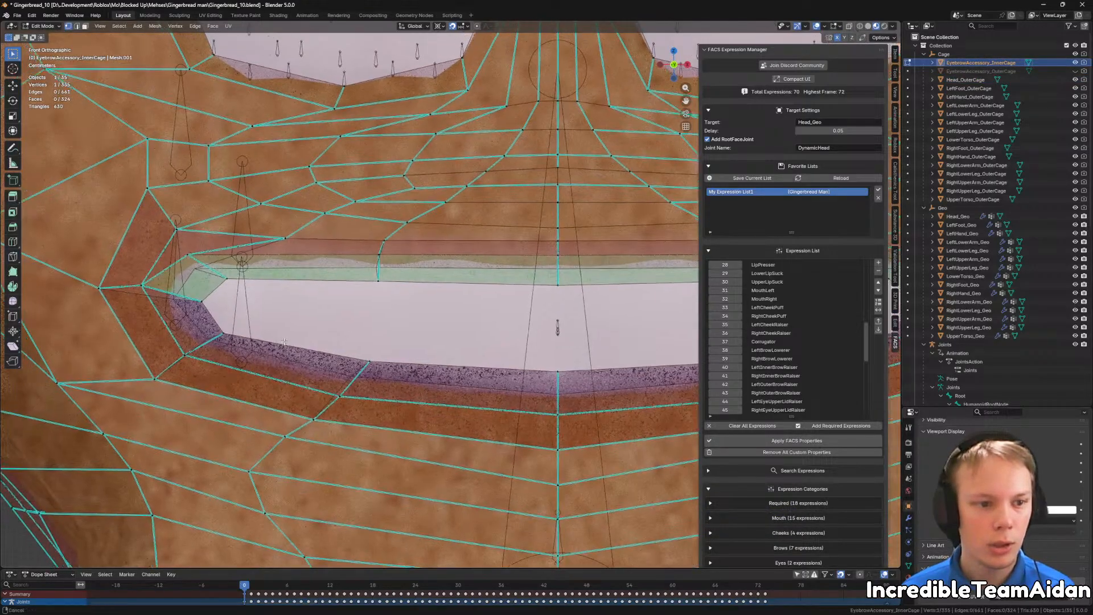
scroll(282, 339, "down", 2)
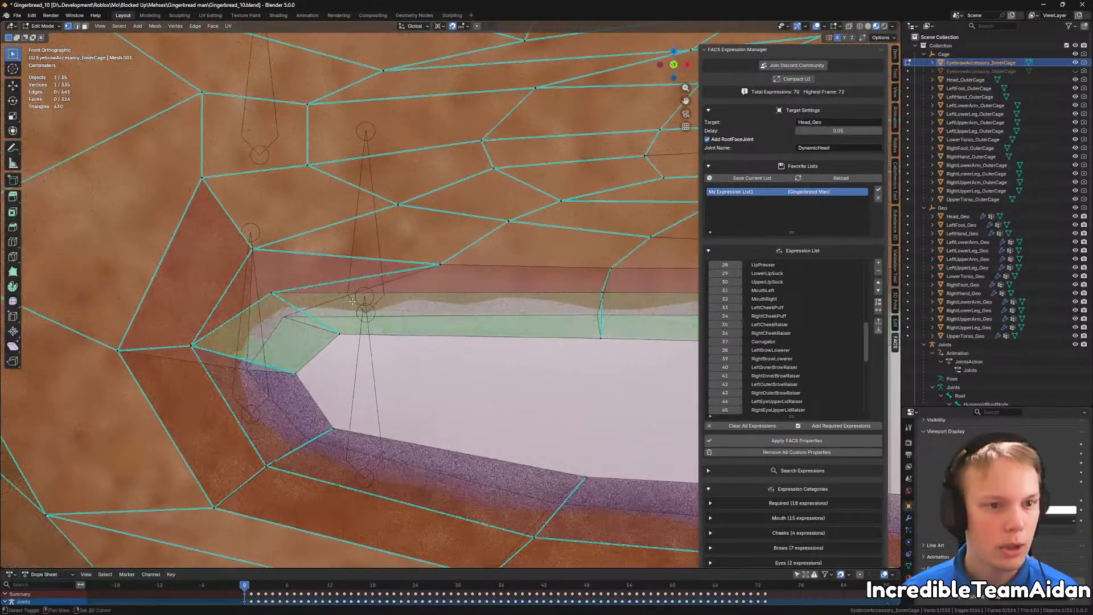
left_click(469, 27)
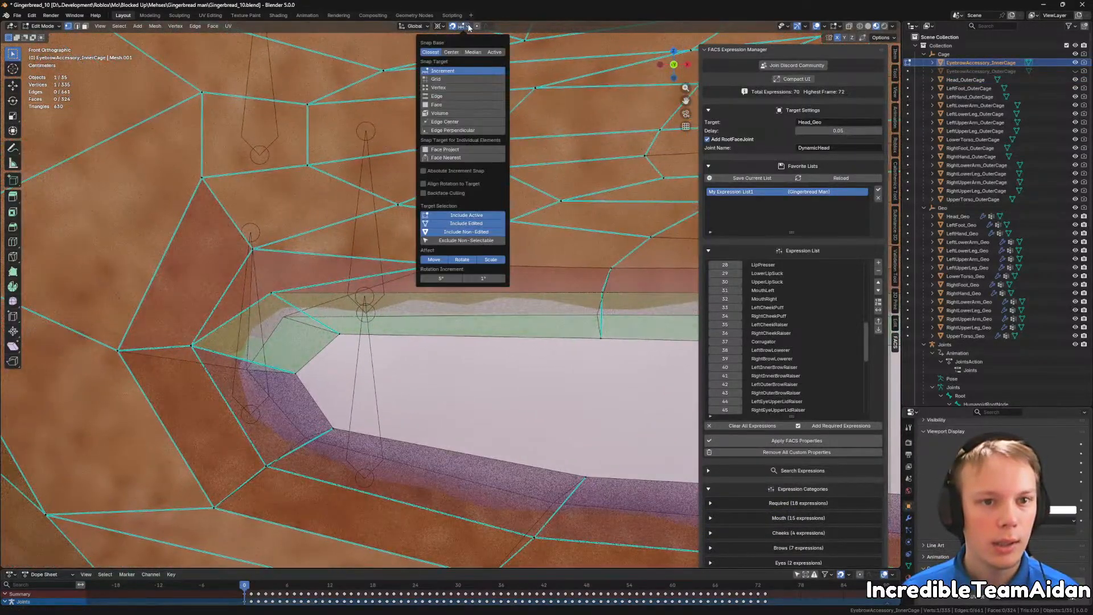
left_click(449, 88)
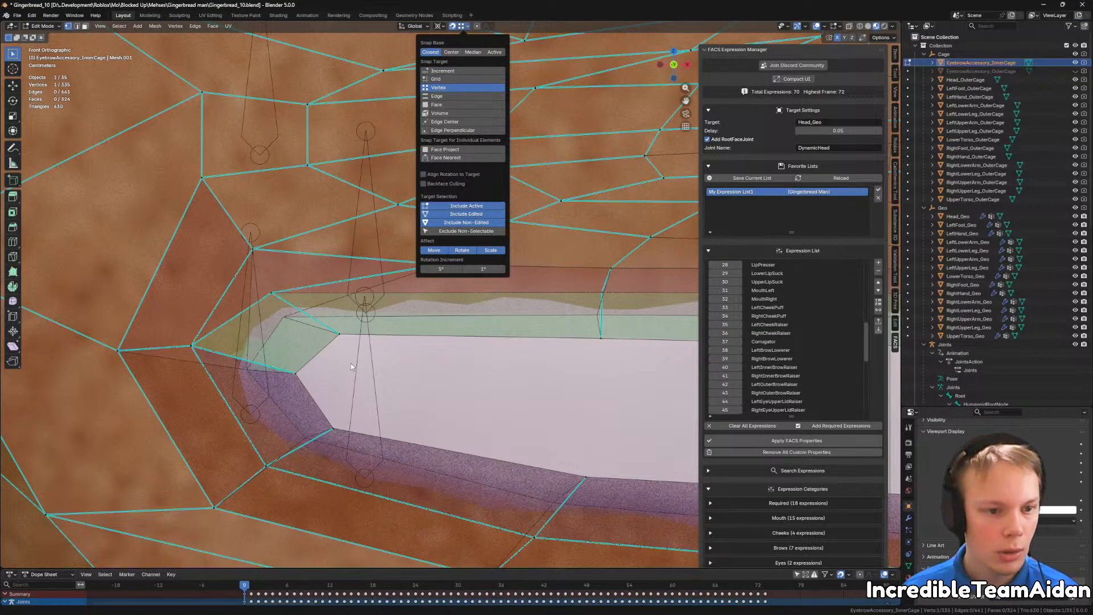
Step: Snap the inner cage's upper corner vertex and mouth corner vertex onto the matching Head_OuterCage vertices
left_click(271, 292)
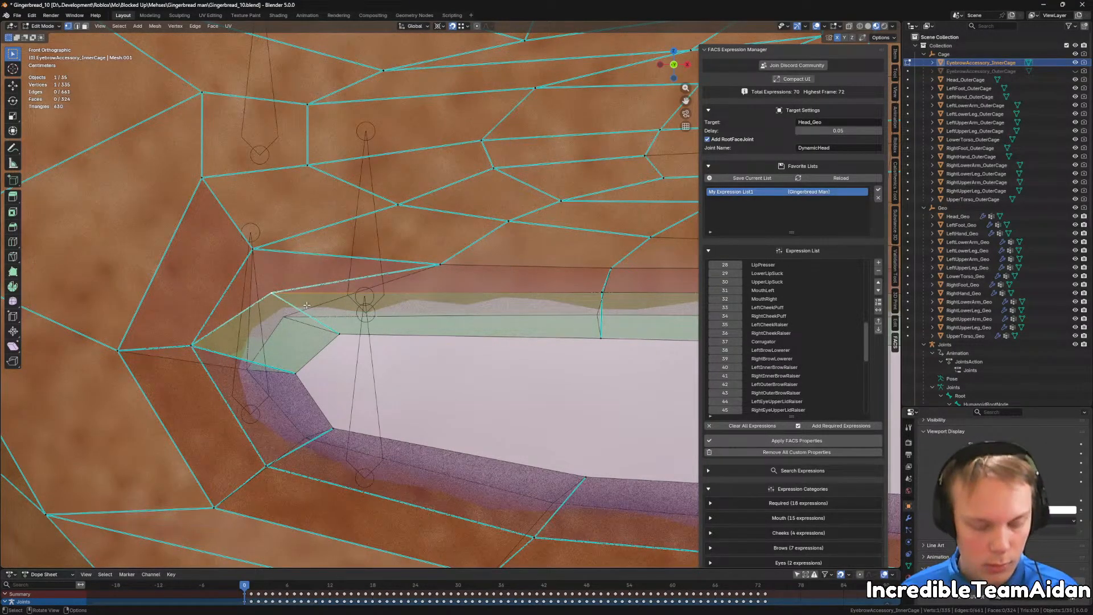
key("g")
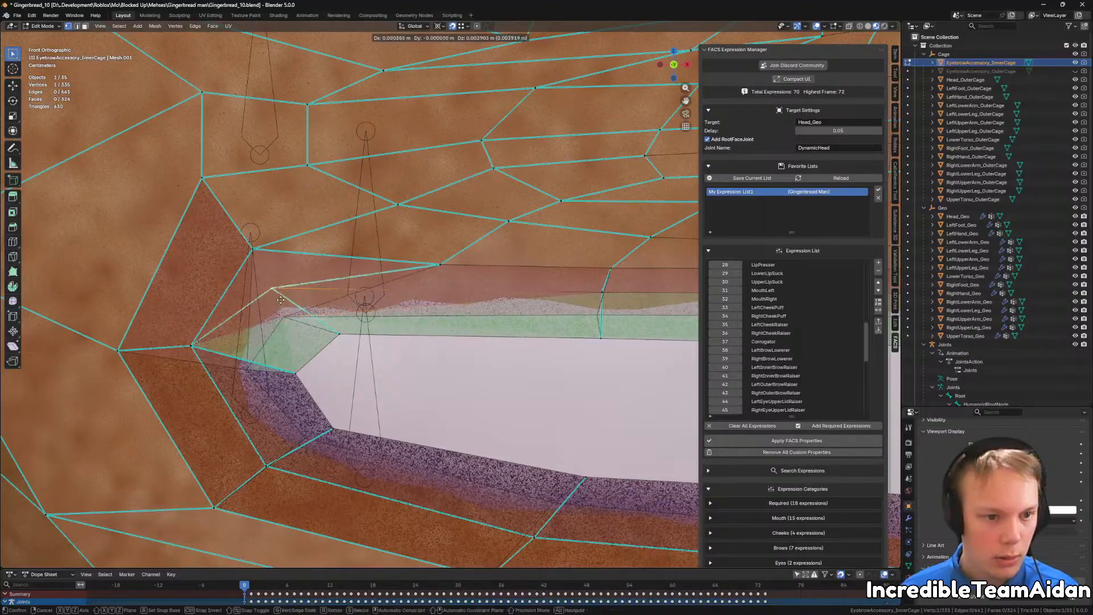
left_click(285, 317)
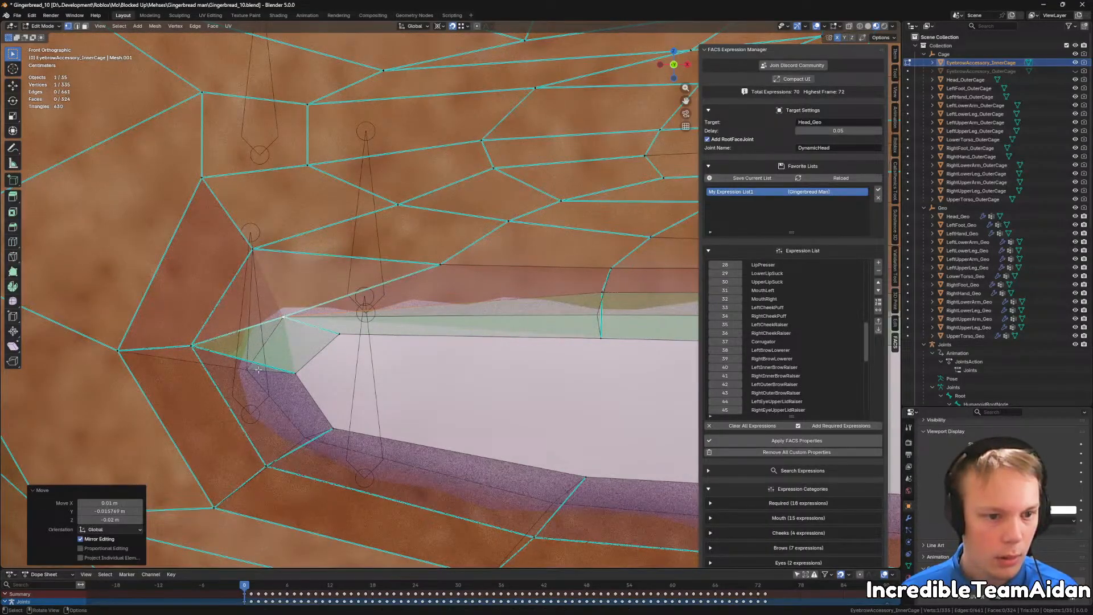
left_click(194, 346)
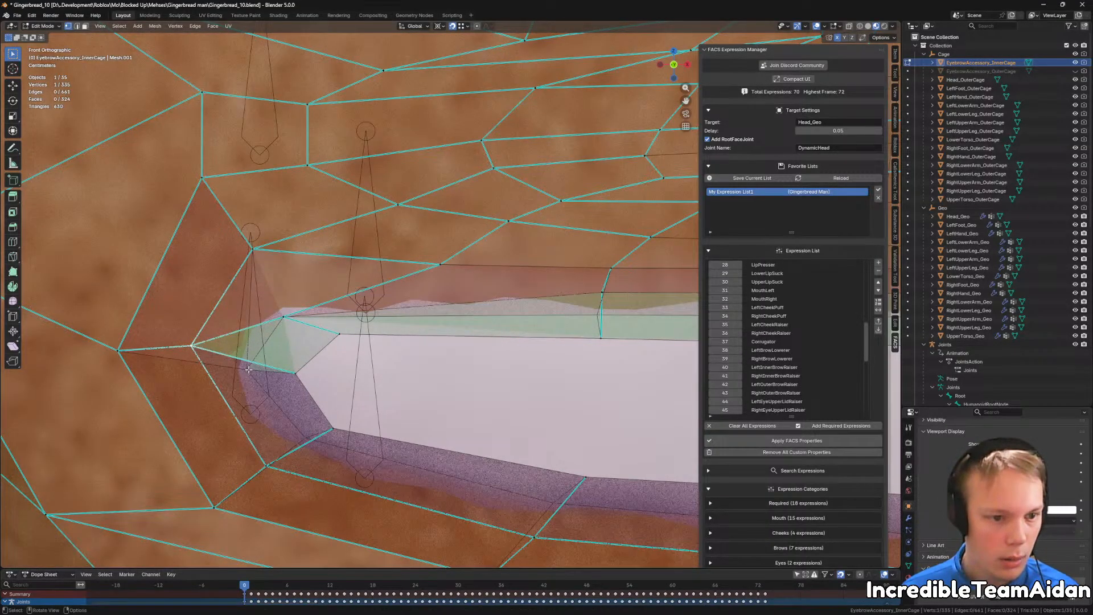
key("g")
left_click(262, 435)
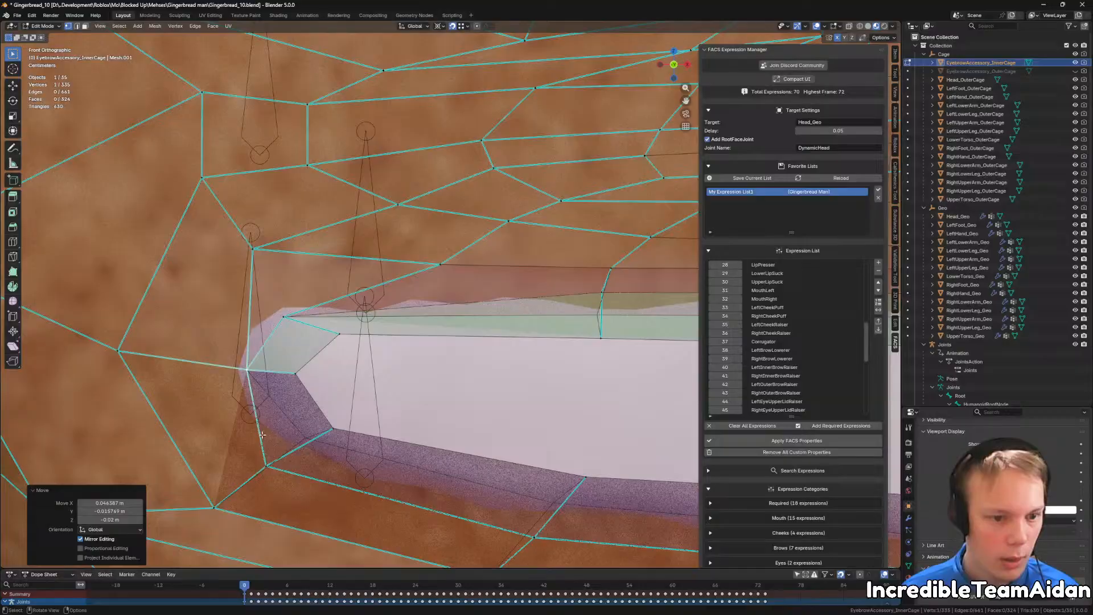
Step: Snap the inner cage's lower corner vertex and the neighbouring lower-lip vertex onto their Head_OuterCage counterparts
left_click(264, 468)
key("g")
left_click(307, 440)
middle_click_drag(501, 463, 381, 394, "shift")
left_click(416, 468)
key("g")
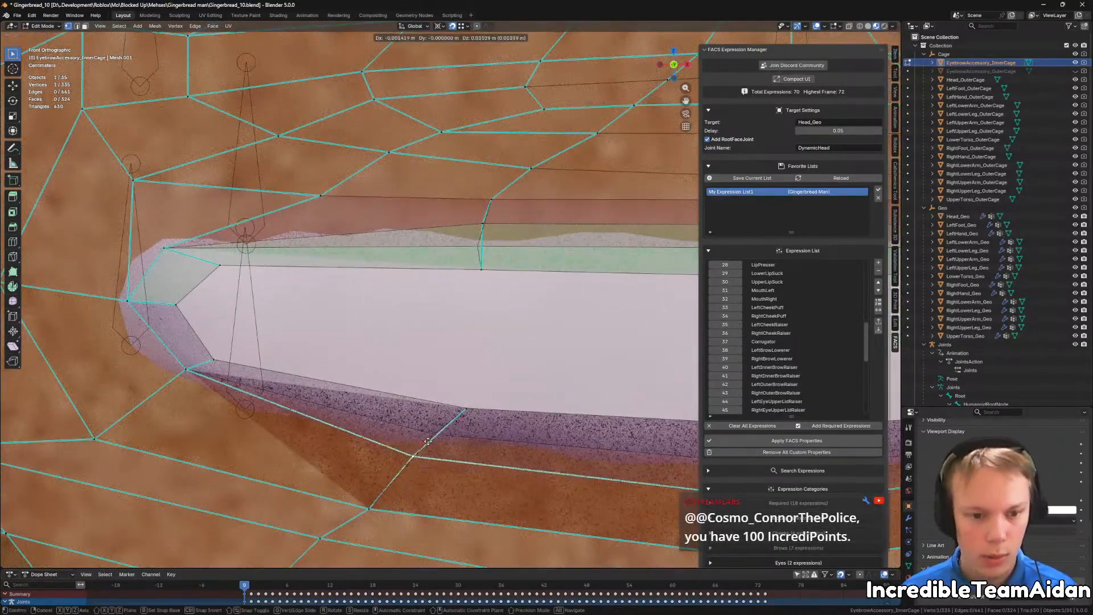
left_click(432, 434)
Step: Snap the inner cage's lower-lip centre vertex up onto the Head_OuterCage's lower-lip centre vertex
middle_click_drag(433, 434, 104, 410, "shift")
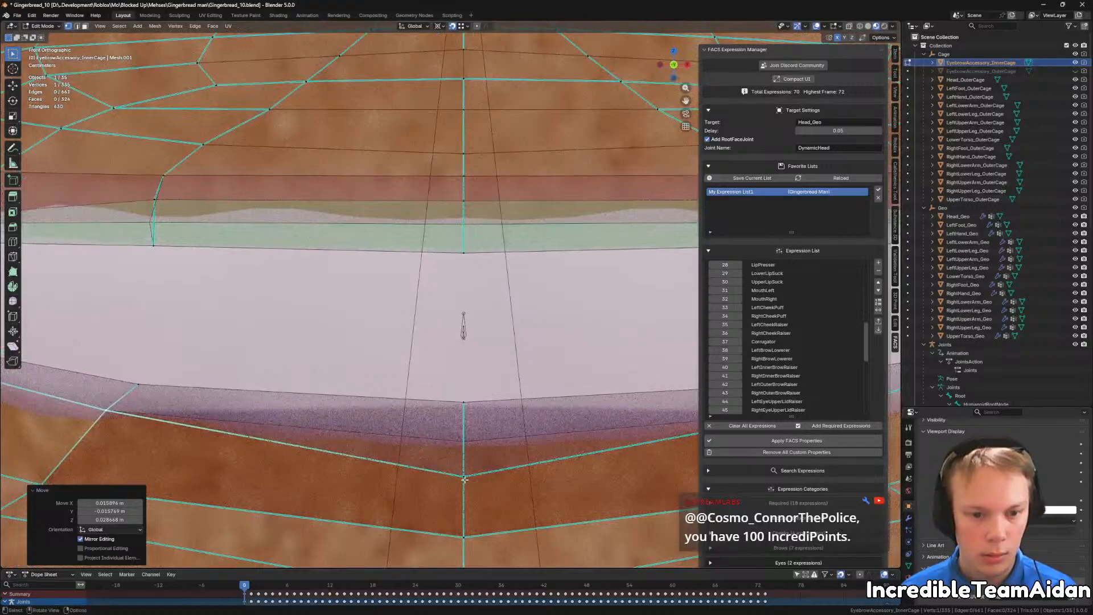
left_click(464, 479)
key("g")
left_click(465, 442)
middle_click_drag(549, 443, 291, 457, "shift")
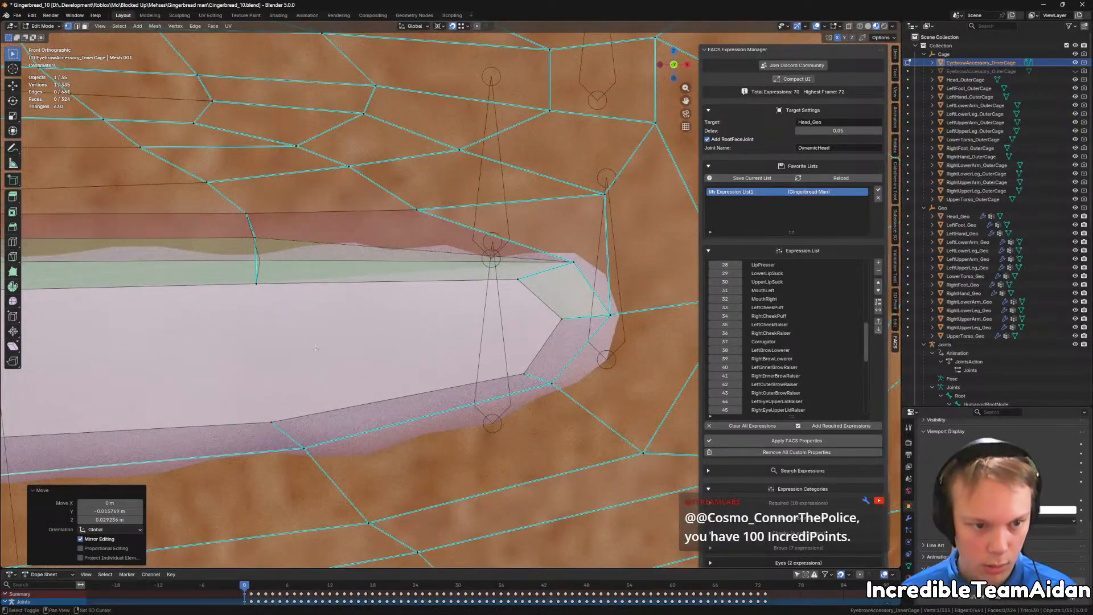
Step: Snap the inner cage's upper-lip vertex between the mouth corner and centre down onto its Head_OuterCage counterpart
middle_click_drag(315, 347, 644, 413, "shift")
middle_click_drag(34, 313, 337, 298, "shift")
left_click(283, 292)
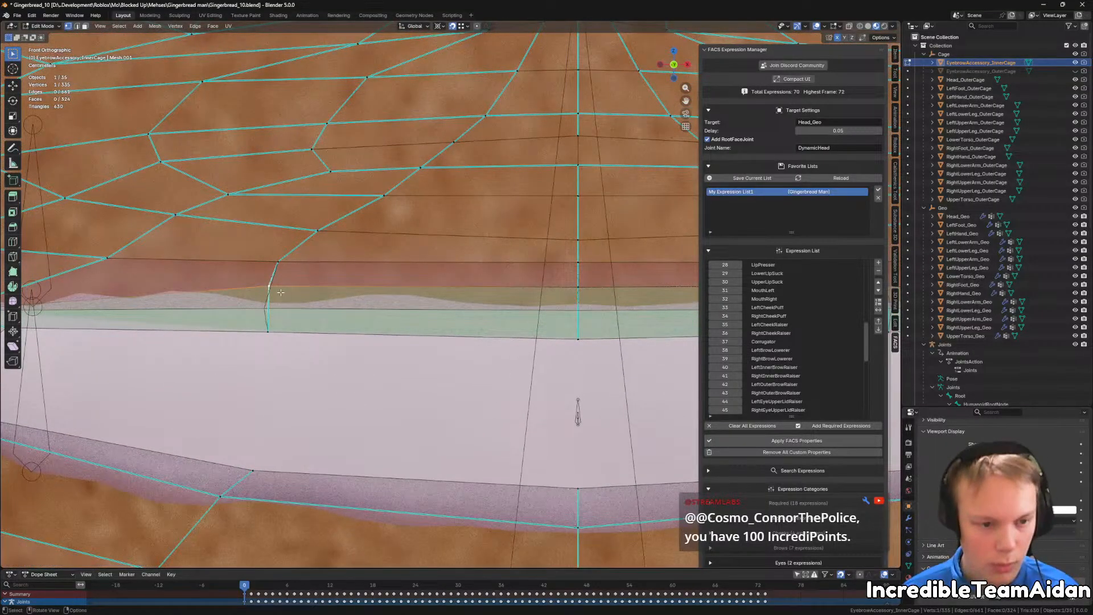
key("g")
left_click(266, 309)
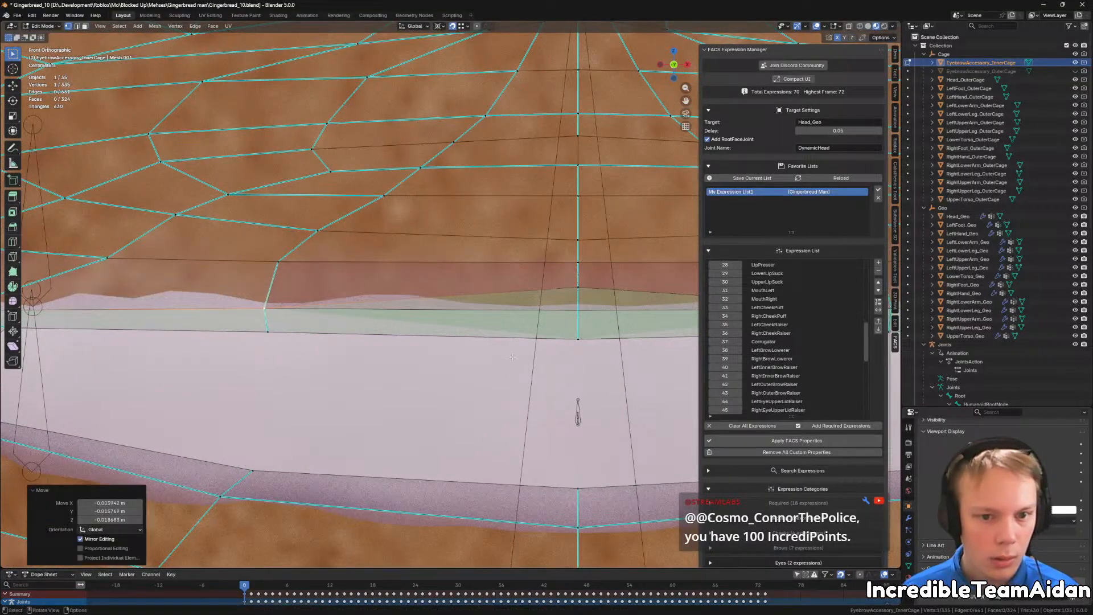
Step: Snap the inner cage's upper-lip centre vertex down onto the Head_OuterCage's upper-lip centre vertex
left_click(576, 285)
key("g")
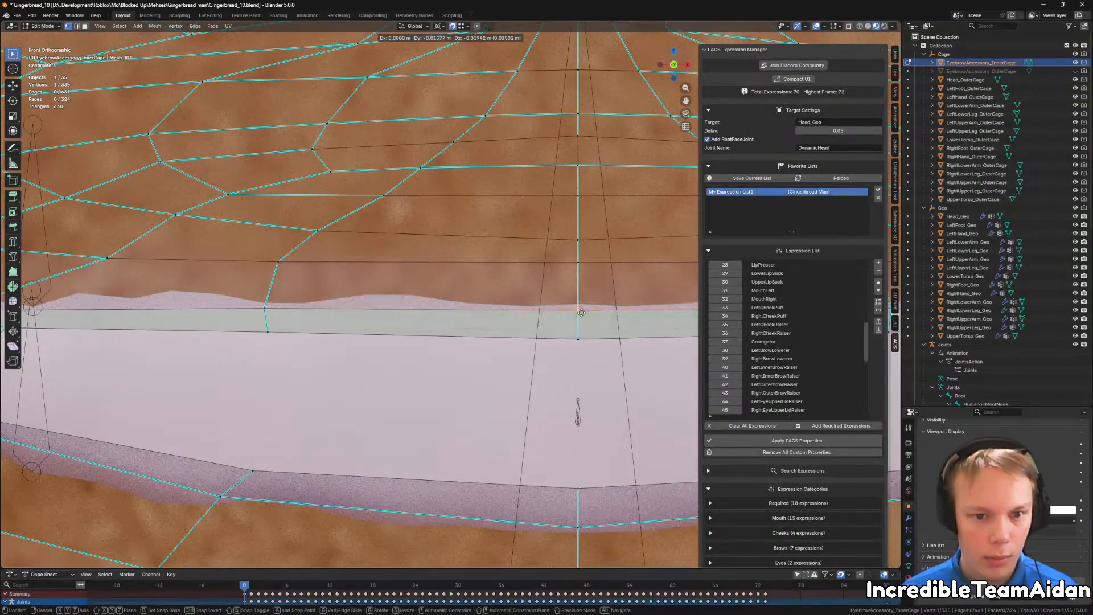
left_click(556, 329)
Step: Examine the inner cage around the whole mouth, checking both corners and the upper-lip edge against the mouth outline
middle_click_drag(547, 360, 533, 355, "shift")
scroll(533, 355, "down", 2)
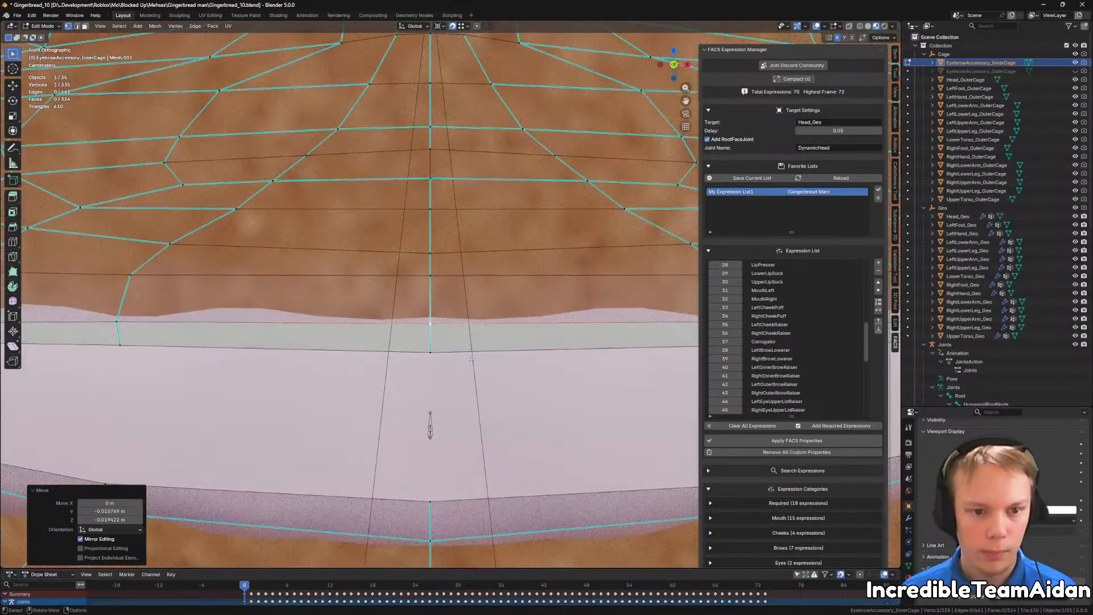
scroll(471, 359, "down", 2)
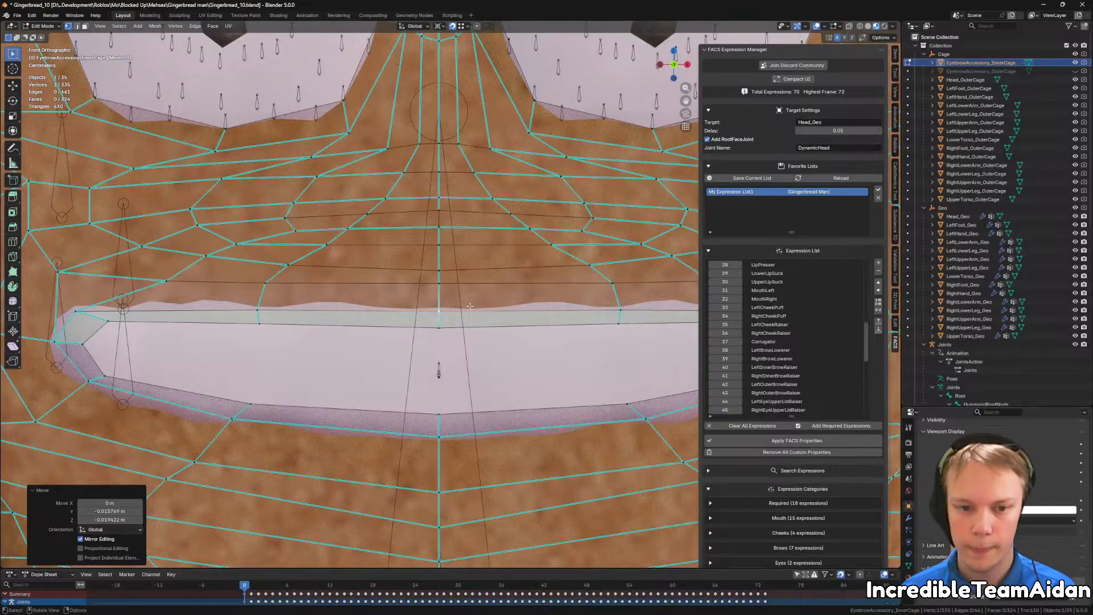
middle_click_drag(647, 275, 237, 301)
key("KP_1")
scroll(620, 370, "up", 1)
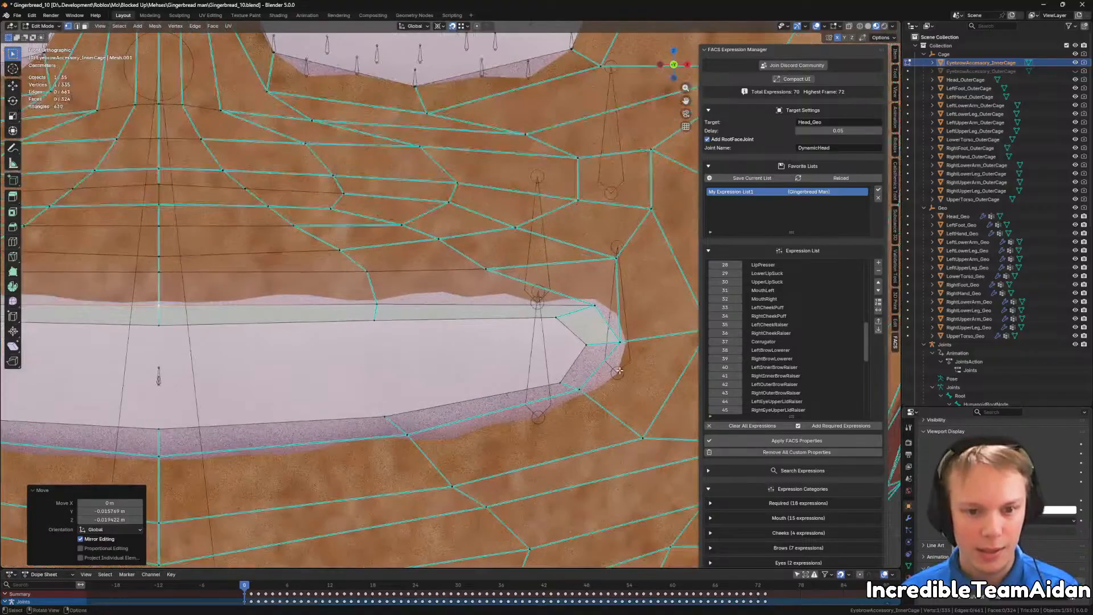
scroll(620, 371, "up", 2)
middle_click_drag(264, 371, 877, 354, "shift")
middle_click_drag(308, 339, 483, 336, "shift")
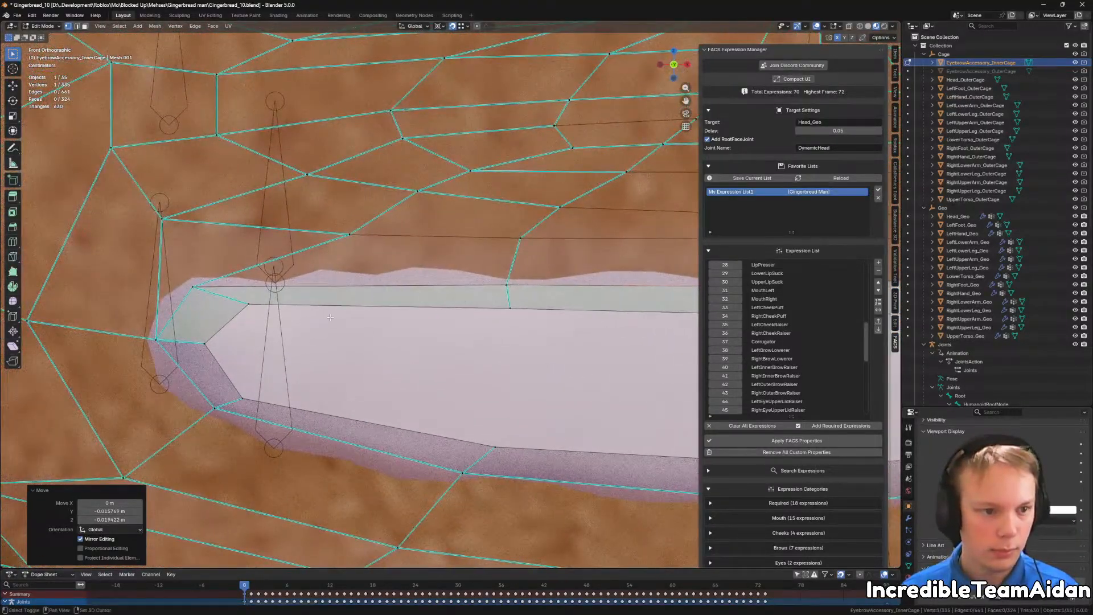
scroll(416, 360, "down", 2)
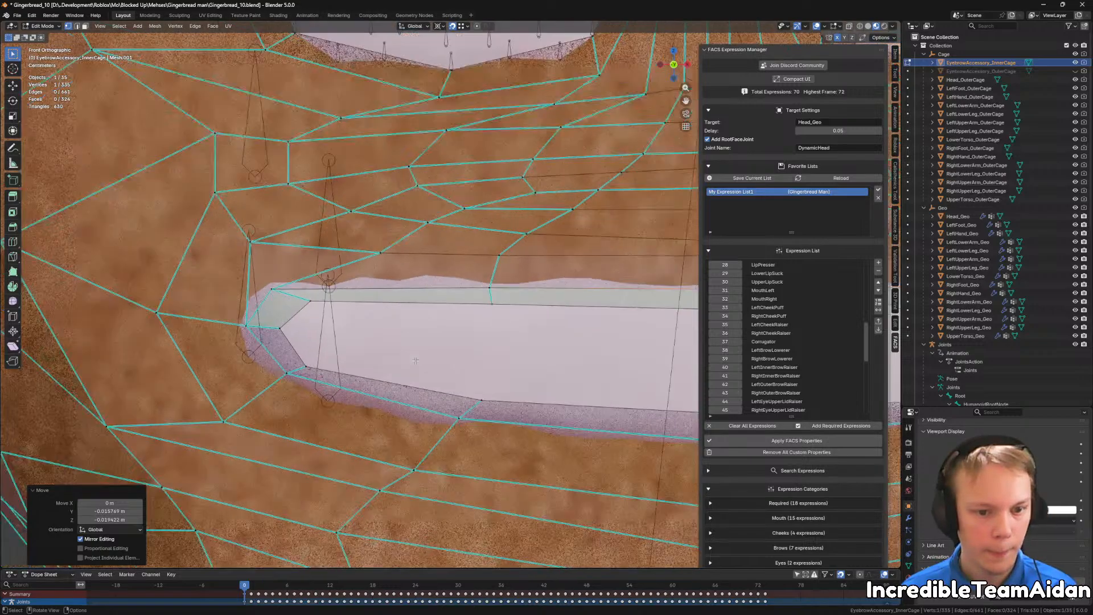
middle_click_drag(696, 376, 322, 408, "shift")
scroll(334, 408, "down", 3)
scroll(333, 407, "down", 1)
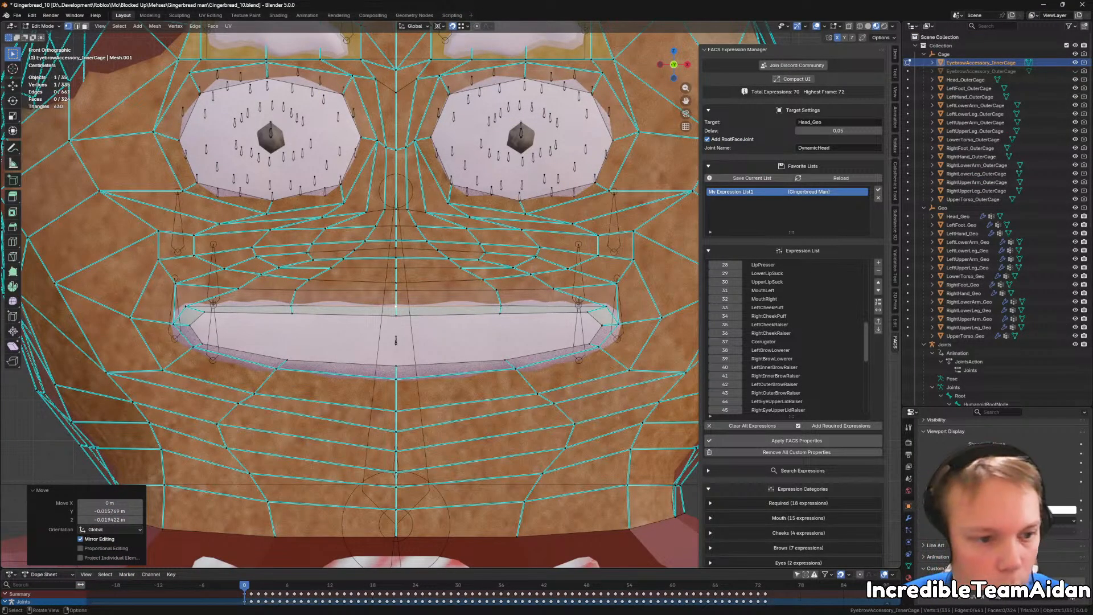
left_click(175, 323)
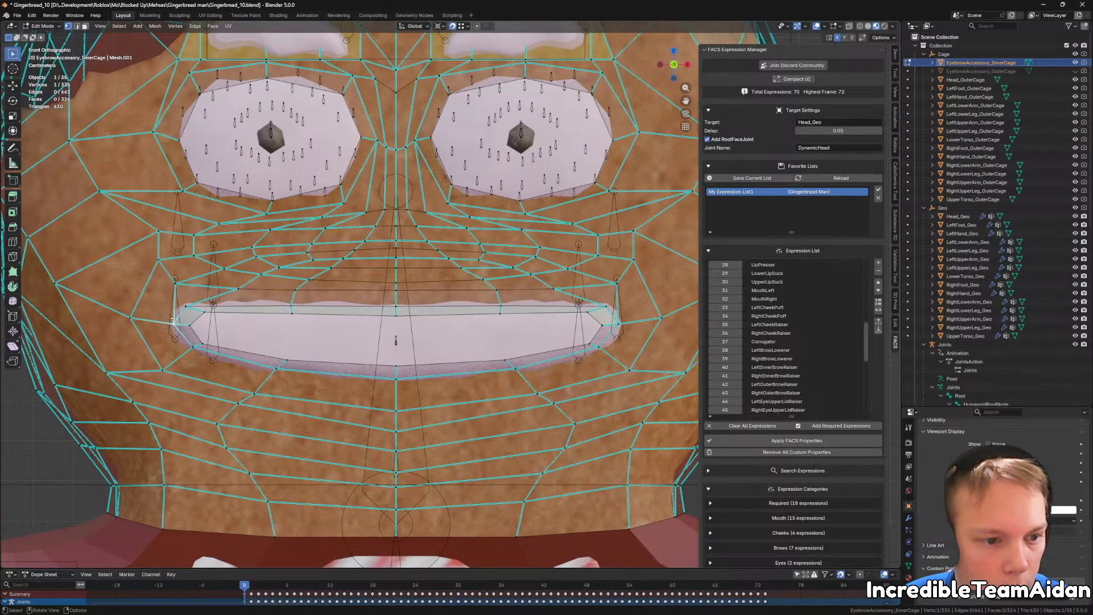
left_click(291, 307)
scroll(296, 304, "up", 4)
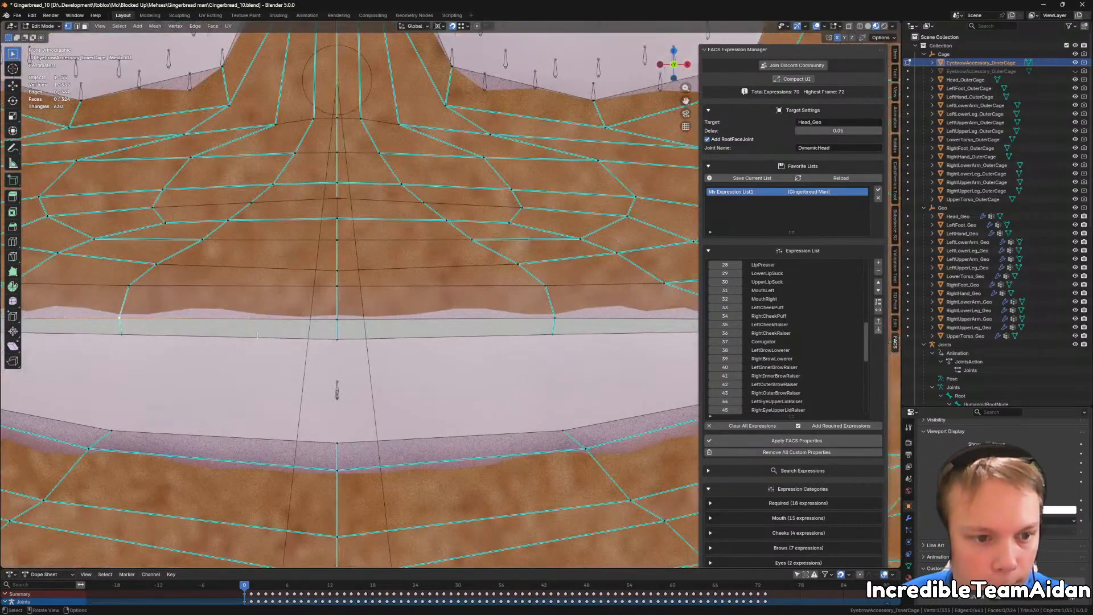
middle_click_drag(176, 350, 483, 367, "shift")
Step: Leave Edit Mode and select Head_Geo
key("Tab")
left_click(485, 368)
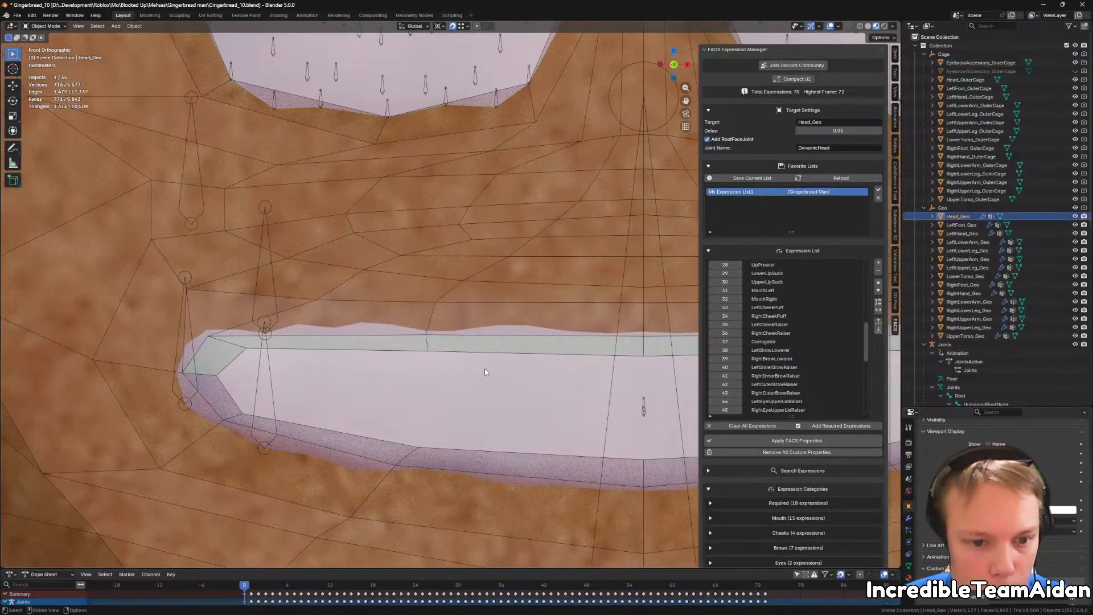
left_click(860, 26)
left_click(849, 26)
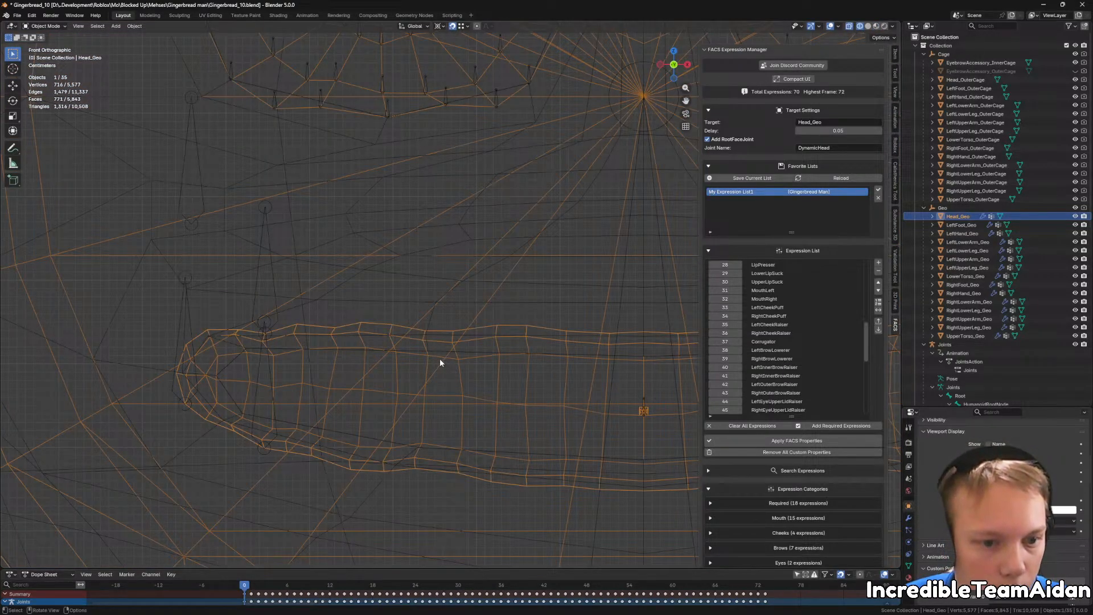
left_click(876, 26)
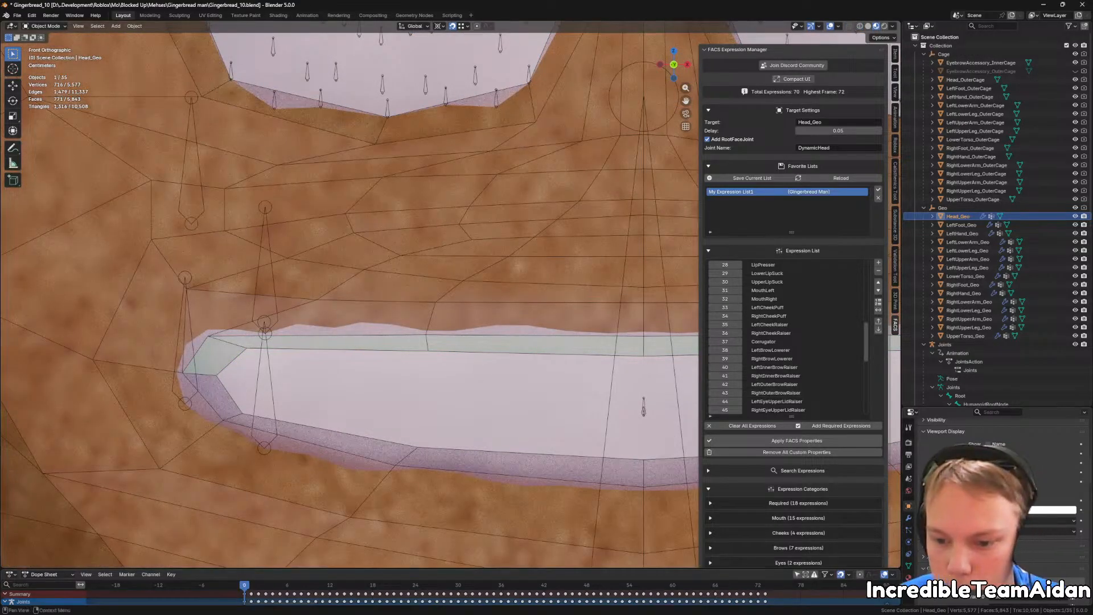
Step: Turn on the wireframe display for Head_Geo in its object viewport display settings
left_click(910, 576)
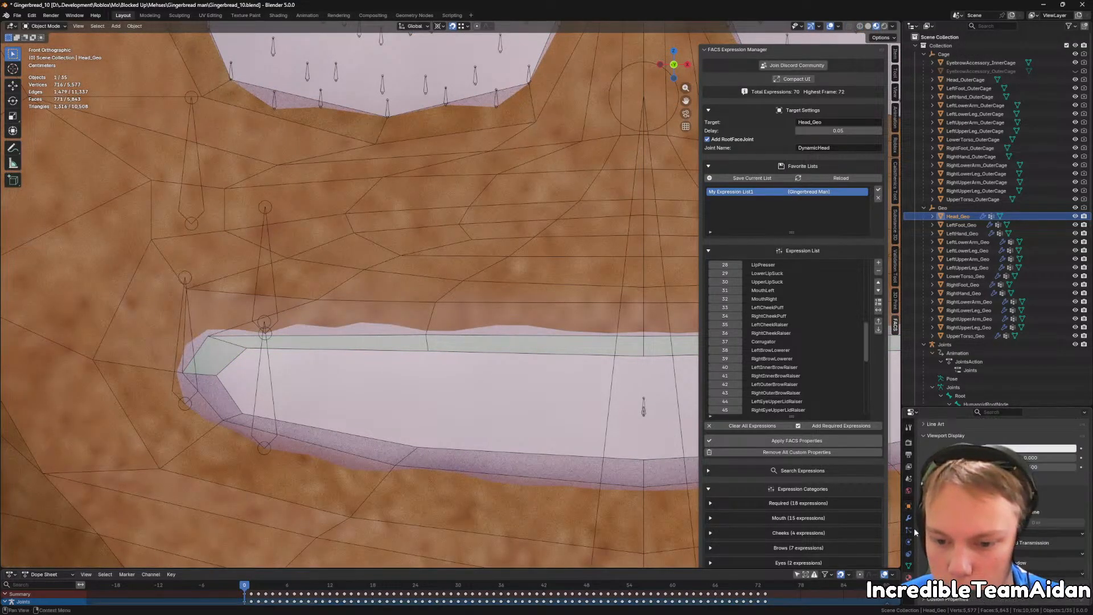
scroll(997, 496, "down", 5)
scroll(997, 484, "up", 5)
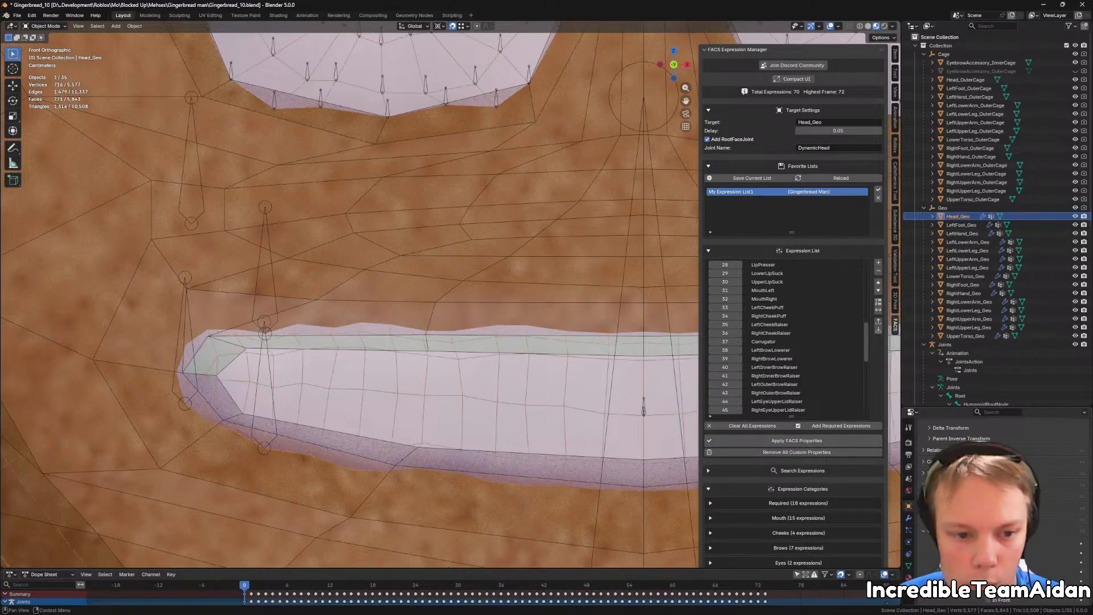
Step: Compare the cage edges around the mouth with the Head_Geo wireframe
middle_click_drag(460, 412, 512, 399, "shift")
scroll(501, 382, "up", 2)
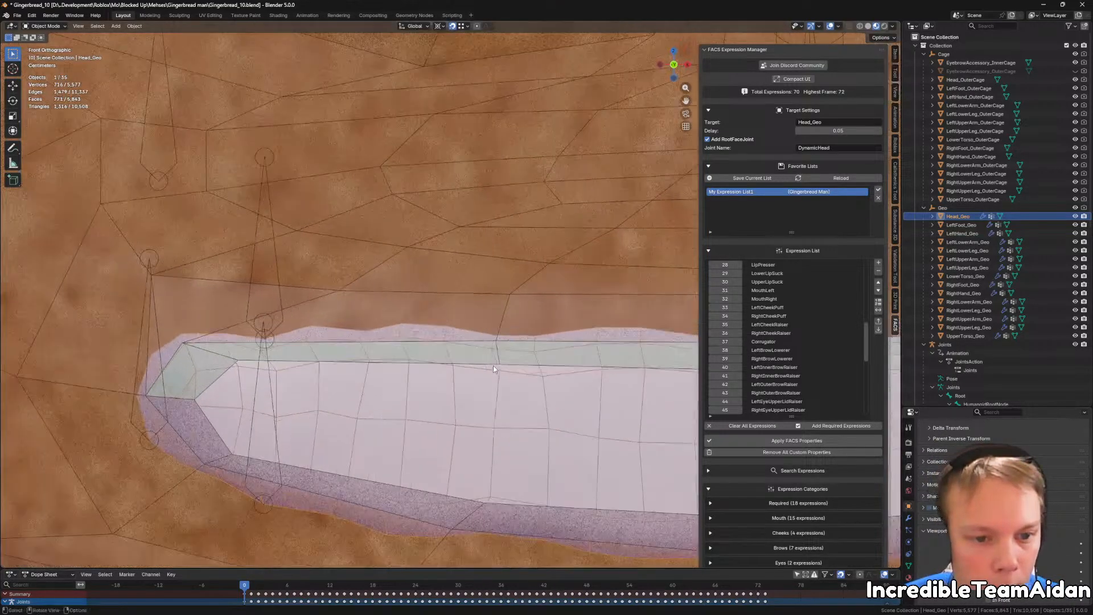
middle_click_drag(315, 388, 401, 378, "shift")
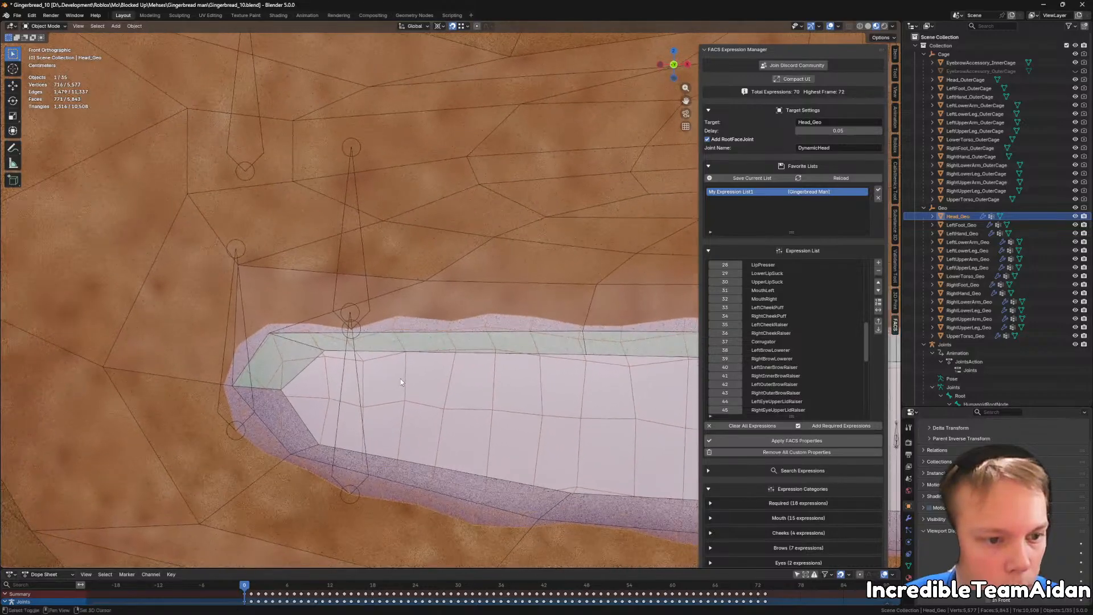
middle_click_drag(533, 389, 429, 385, "shift")
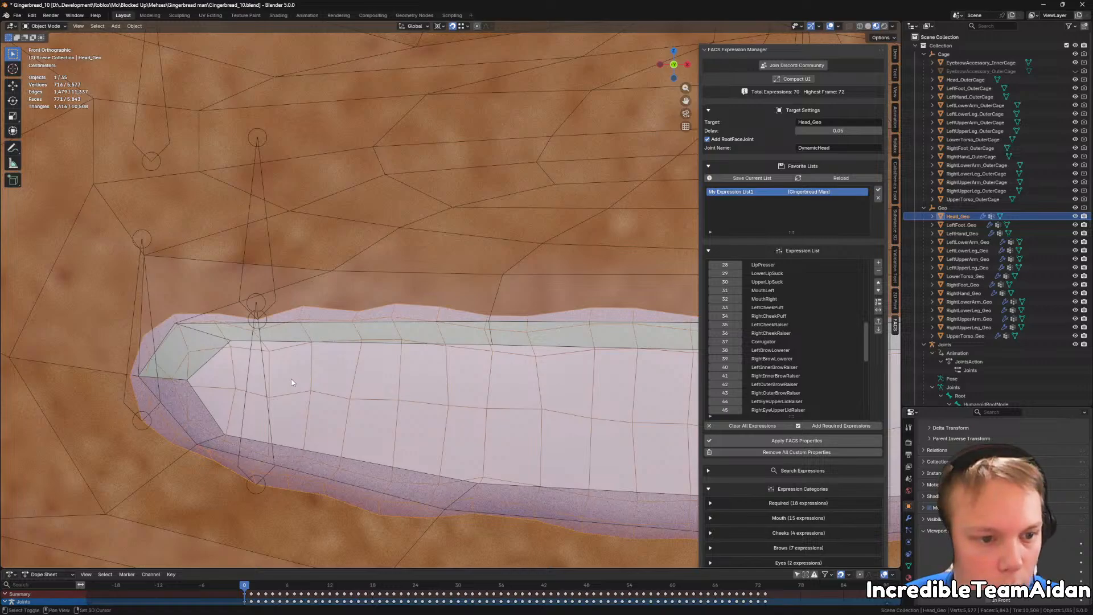
middle_click_drag(296, 377, 459, 373, "shift")
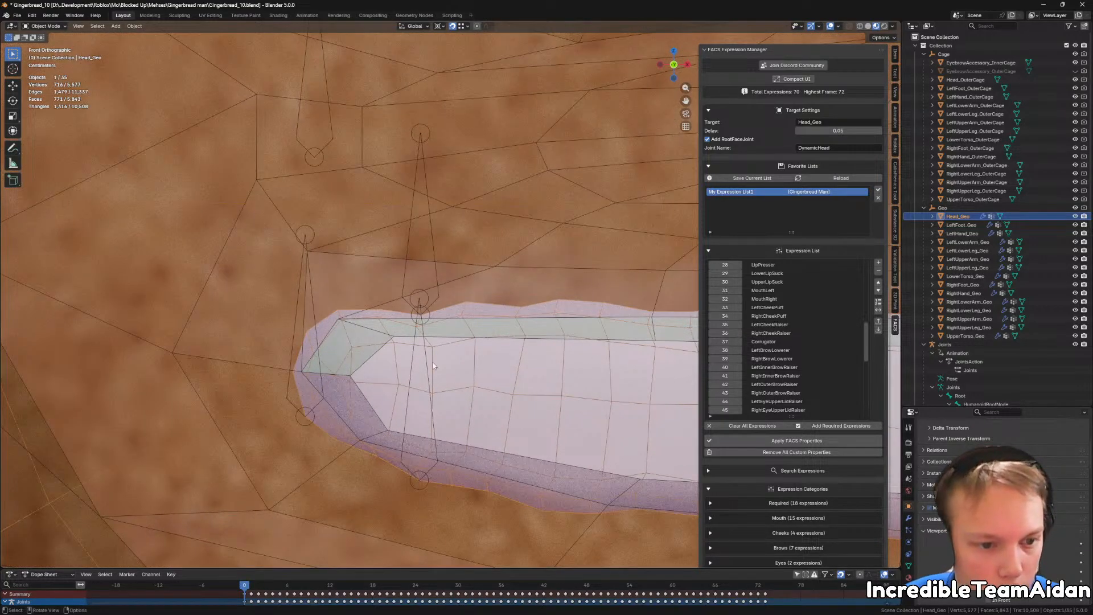
middle_click_drag(529, 410, 435, 319, "shift")
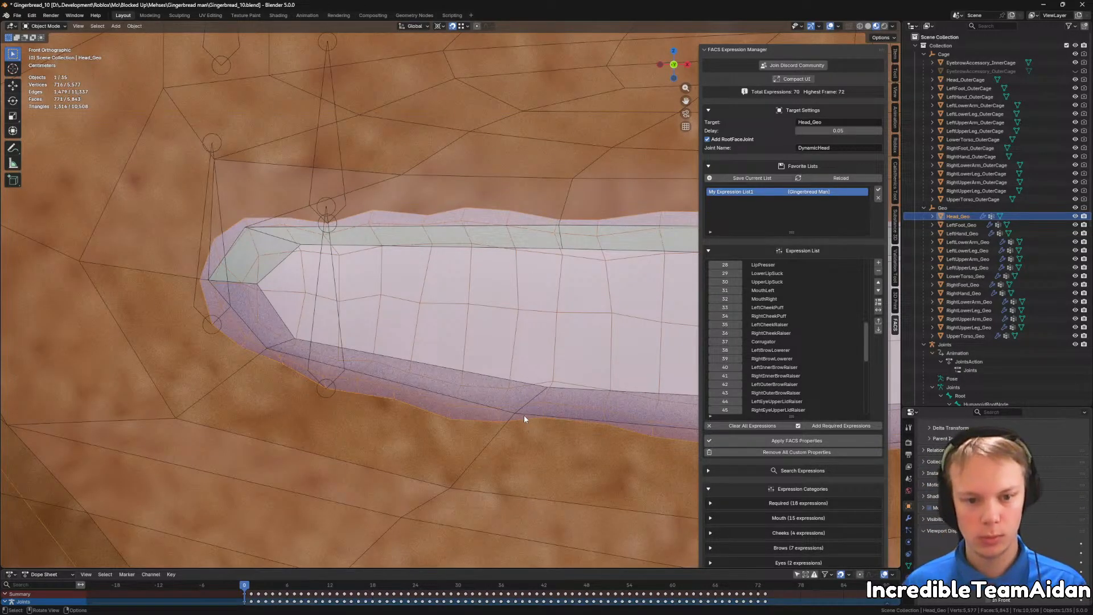
Step: Select Head_OuterCage together with EyebrowAccessory_InnerCage and edit both meshes at once in Edit Mode
left_click(1014, 80)
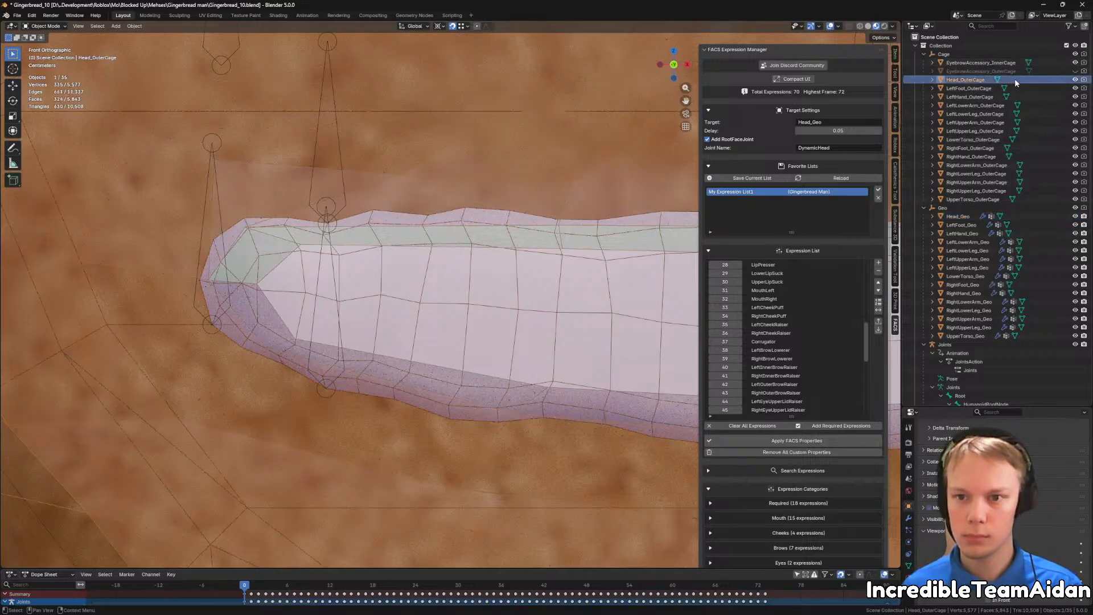
left_click(990, 61, "ctrl")
key("Tab")
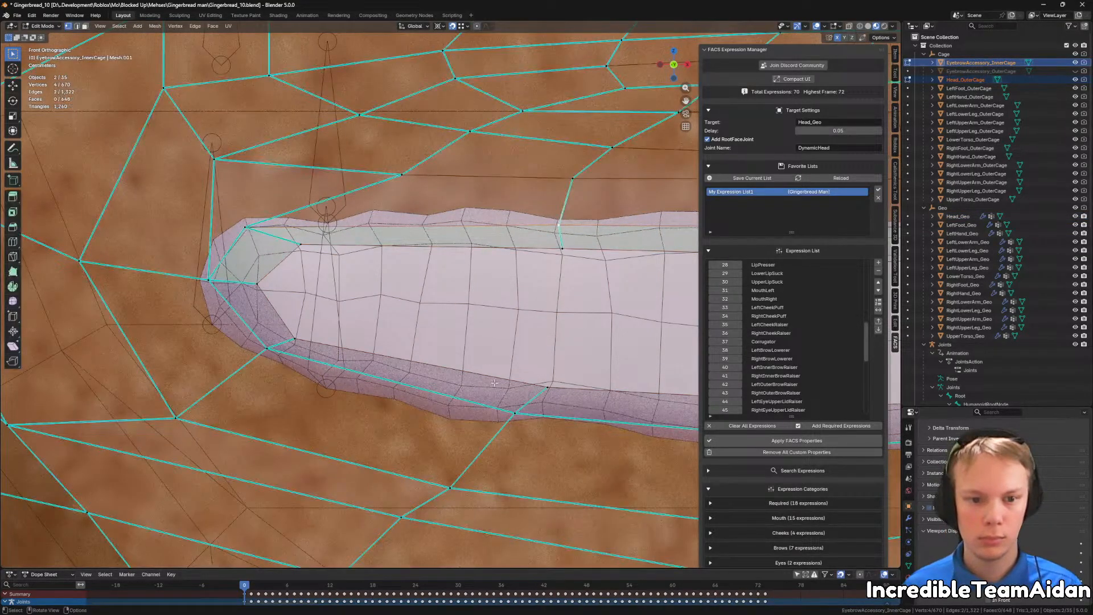
Step: With X-ray enabled, move both cages' coincident lower-lip vertices between corner and centre by about -0.013 m in X and -0.002 m in Z
left_click_drag(531, 402, 501, 417)
middle_click_drag(524, 430, 547, 402, "shift")
key("alt+z")
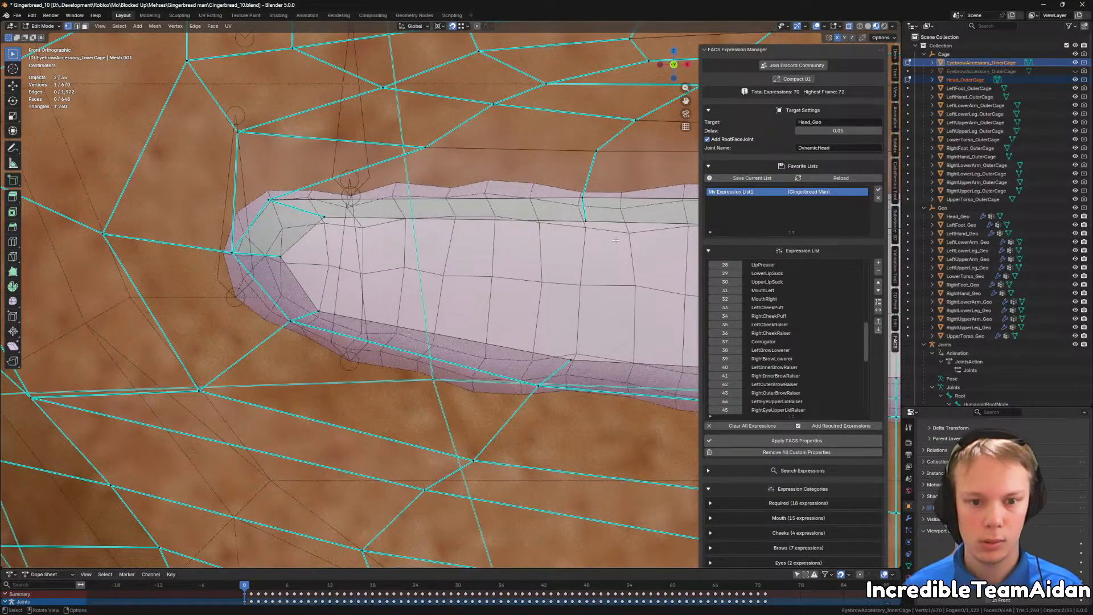
left_click(547, 382, "shift")
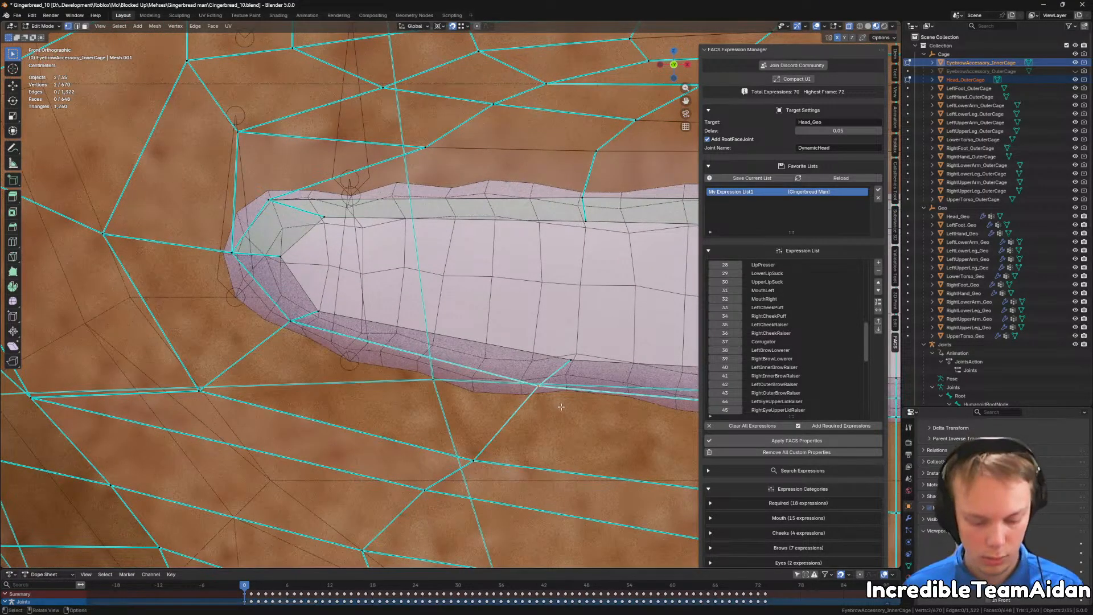
key("g")
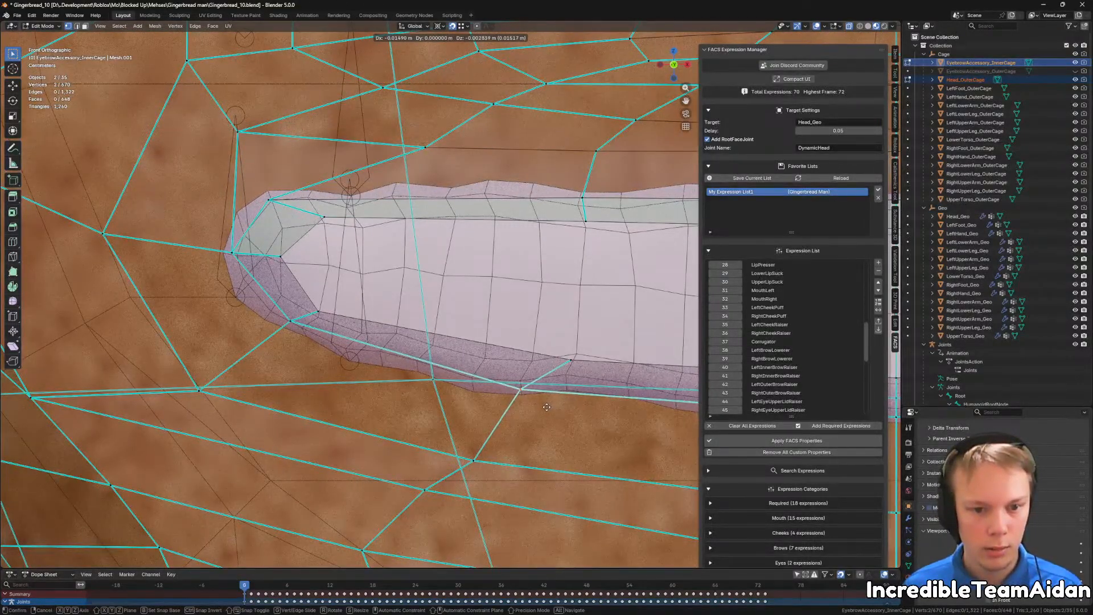
left_click(527, 391)
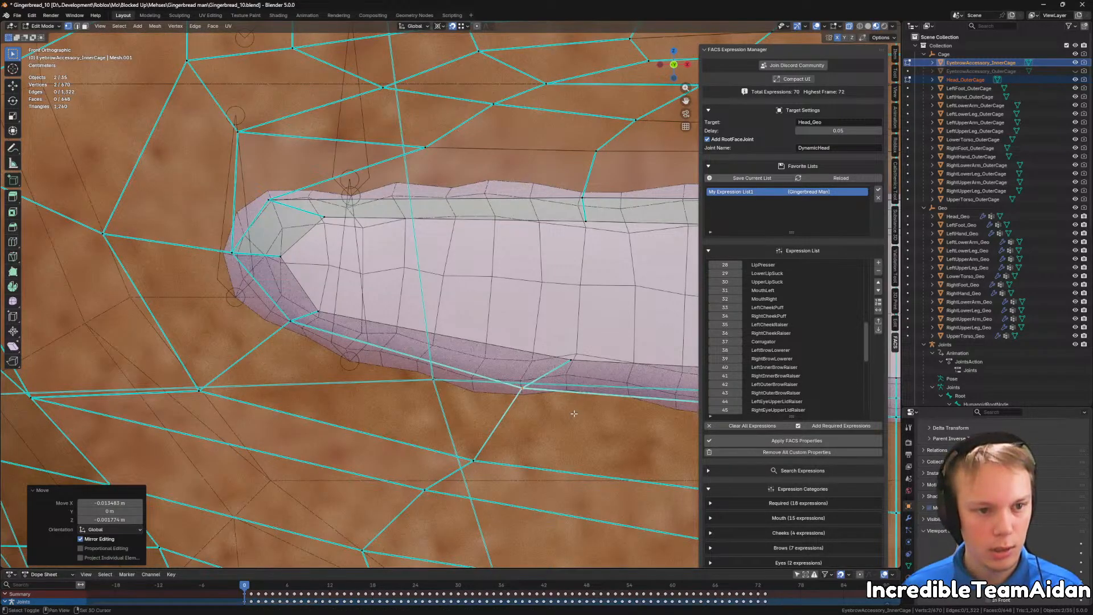
Step: Inspect both cages along the lower lip and at the mouth corners from the front and side
middle_click_drag(638, 399, 283, 383, "shift")
middle_click_drag(491, 419, 465, 414, "shift")
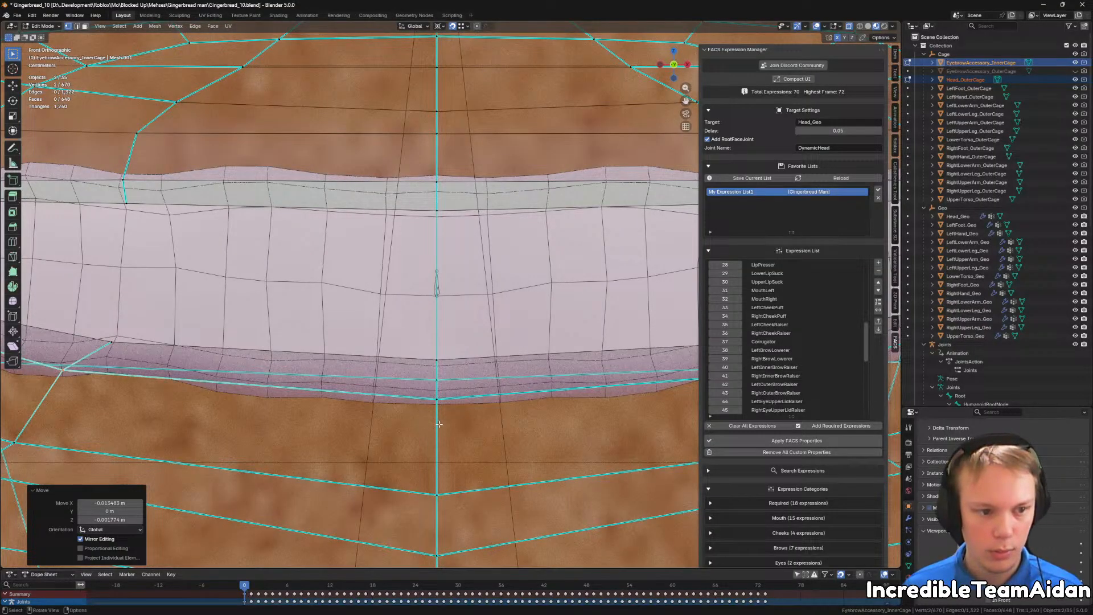
middle_click_drag(439, 424, 493, 389)
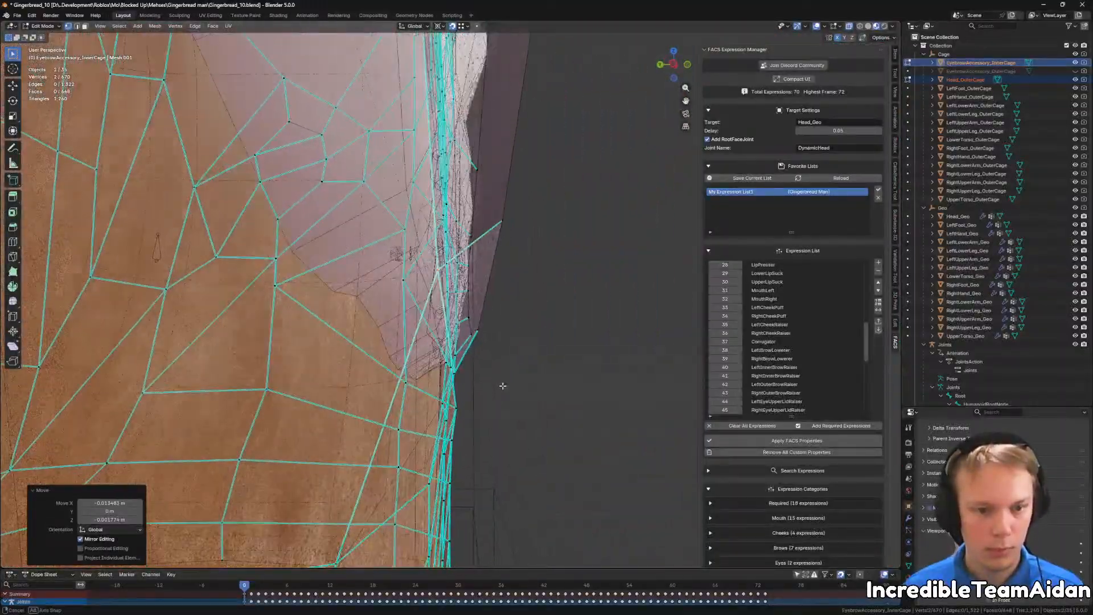
middle_click_drag(492, 386, 312, 416)
middle_click_drag(544, 351, 500, 374, "shift")
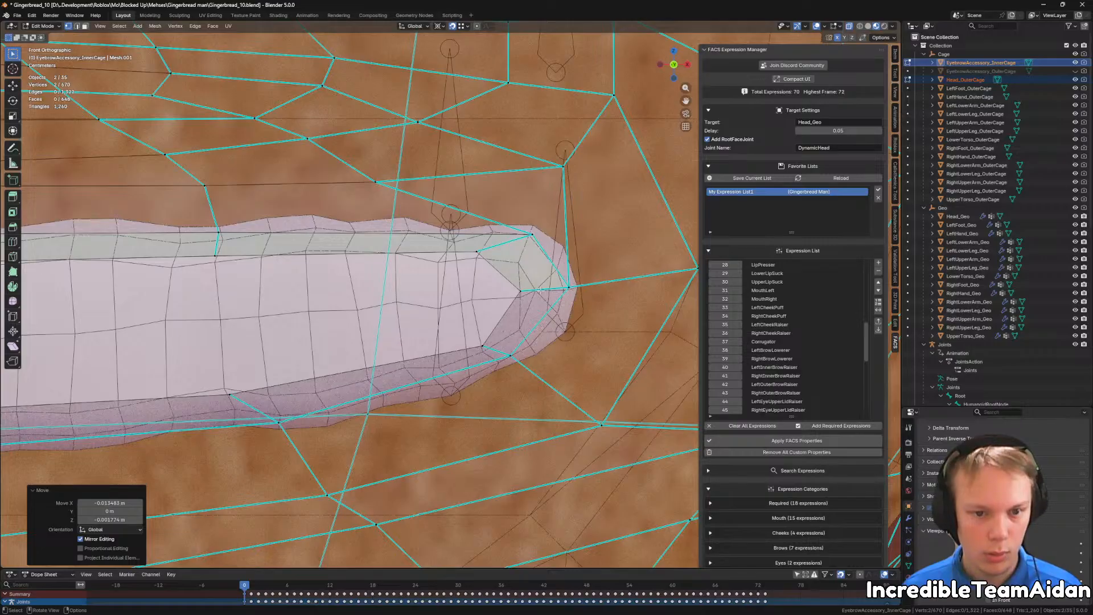
middle_click_drag(540, 291, 731, 339, "shift")
middle_click_drag(268, 360, 436, 379, "shift")
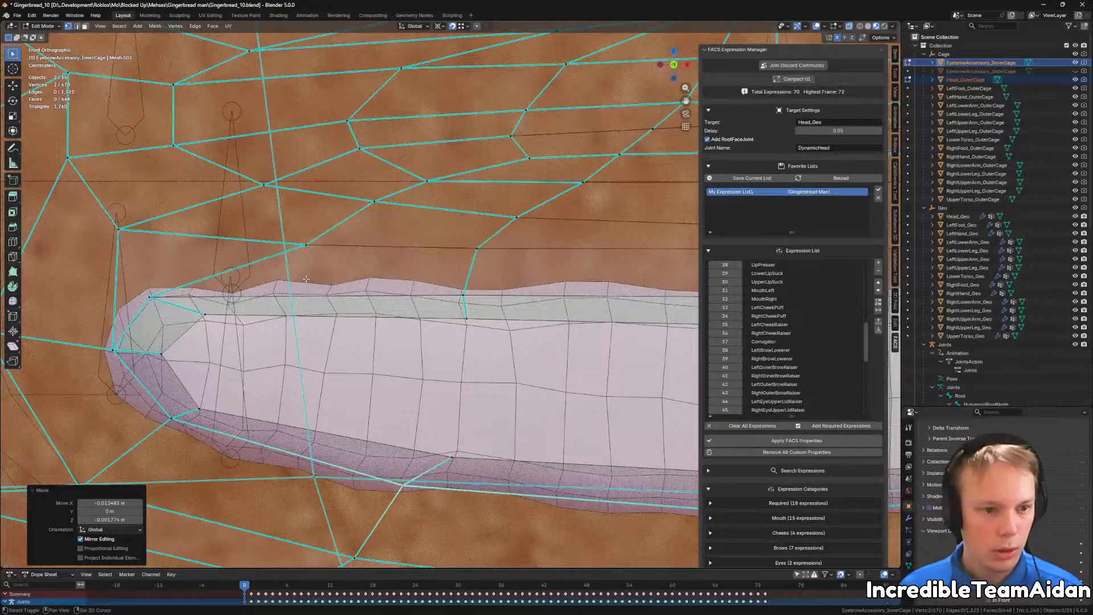
Step: Select both cages' coincident upper-lip vertices between the mouth corner and centre
scroll(432, 329, "up", 5)
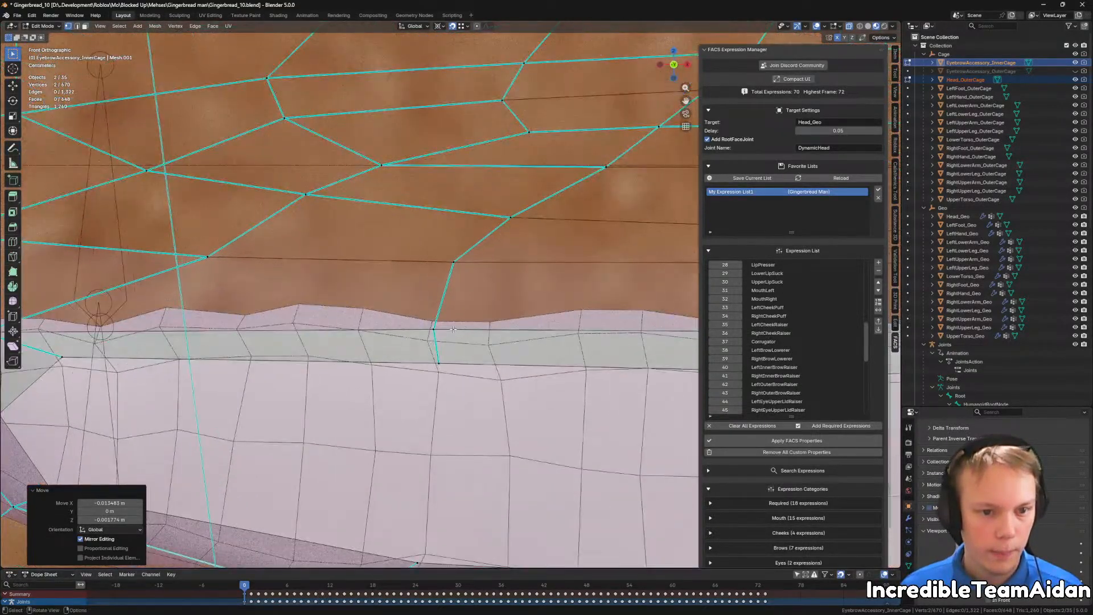
key("c")
left_click_drag(411, 341, 411, 341)
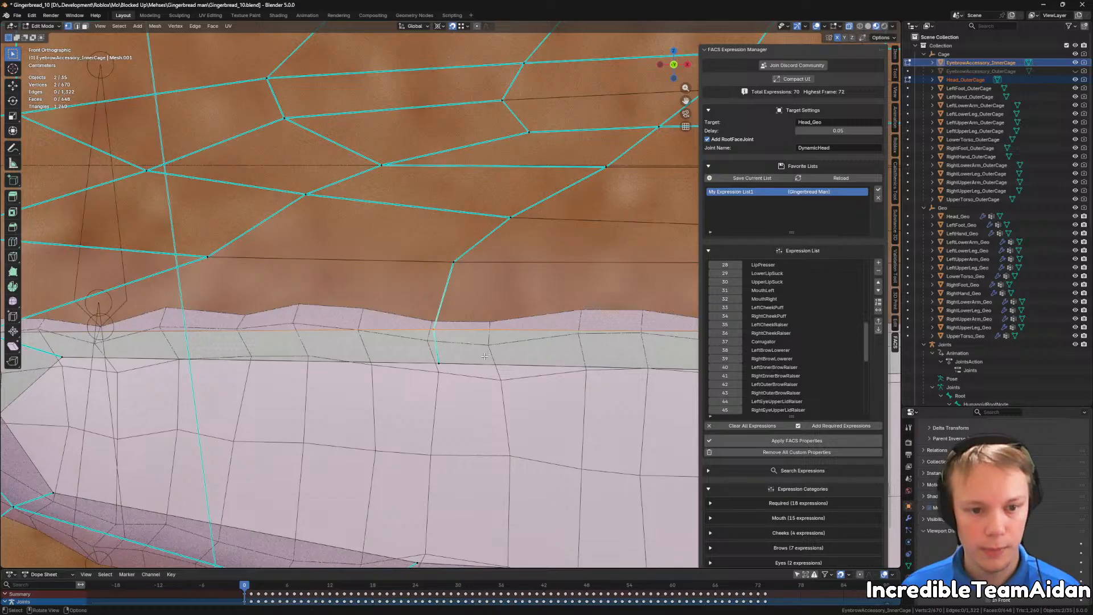
scroll(484, 357, "down", 5)
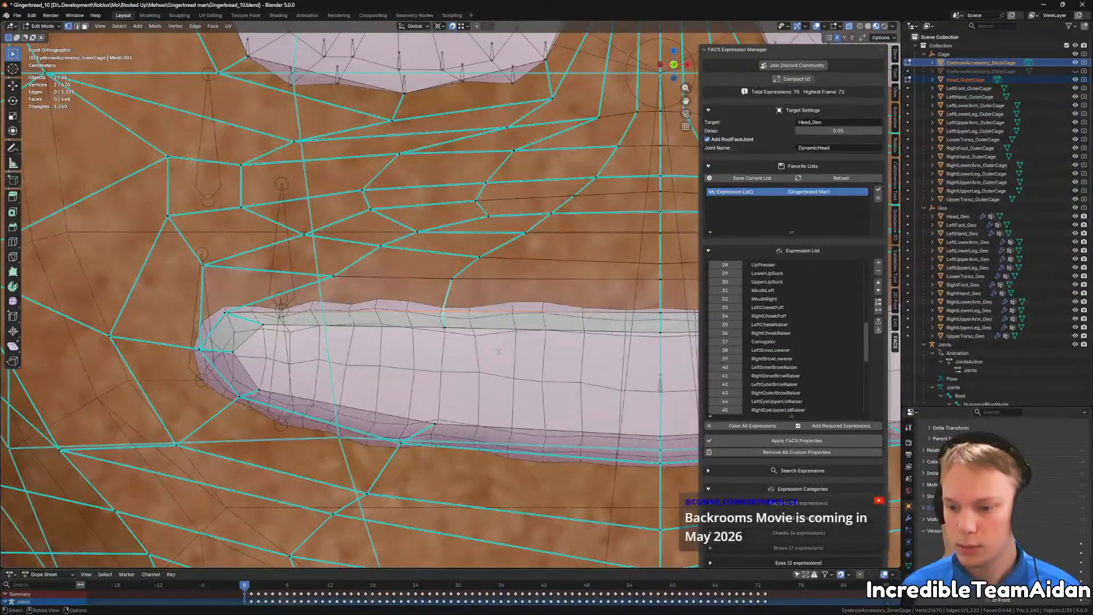
scroll(434, 343, "down", 4)
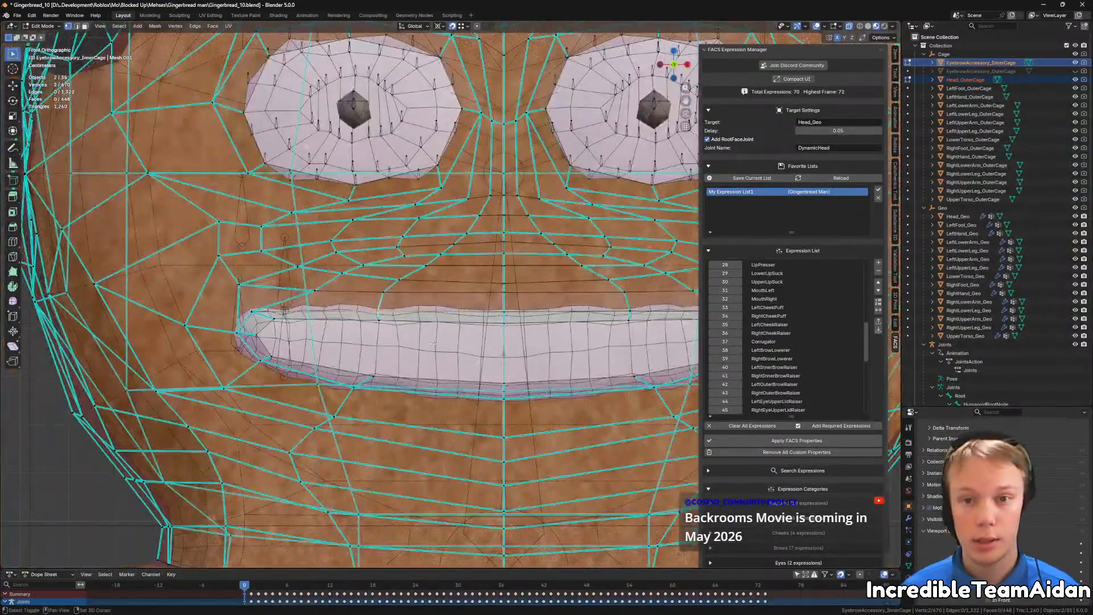
Step: Leave joint editing of the two cages, unhide EyebrowAccessory_OuterCage, and open it alone in Edit Mode
middle_click_drag(651, 208, 590, 218, "shift")
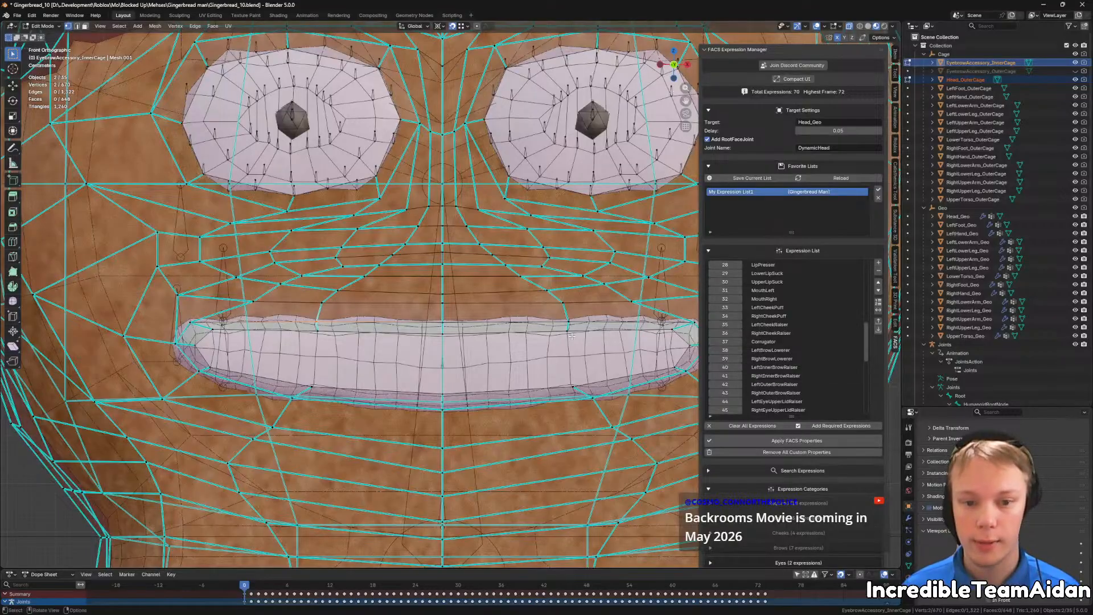
key("Tab")
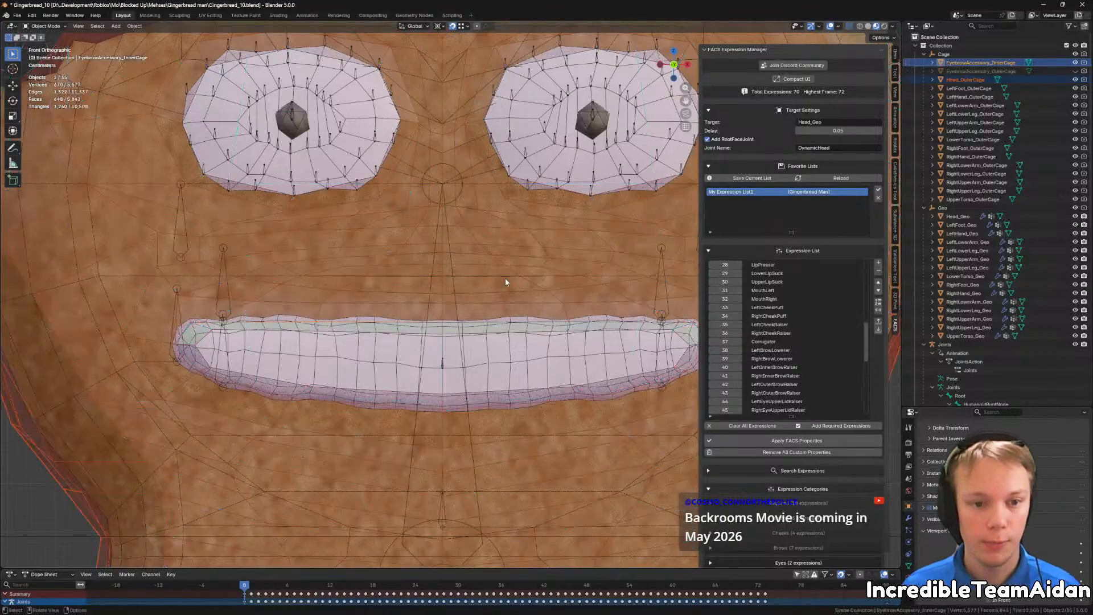
left_click(1047, 81)
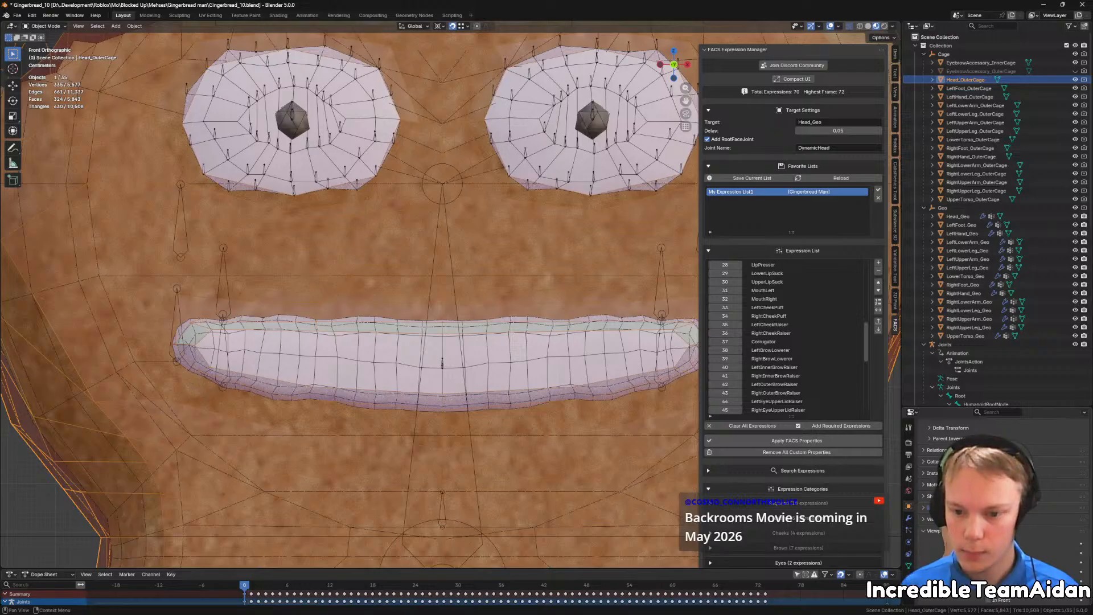
left_click(1075, 71)
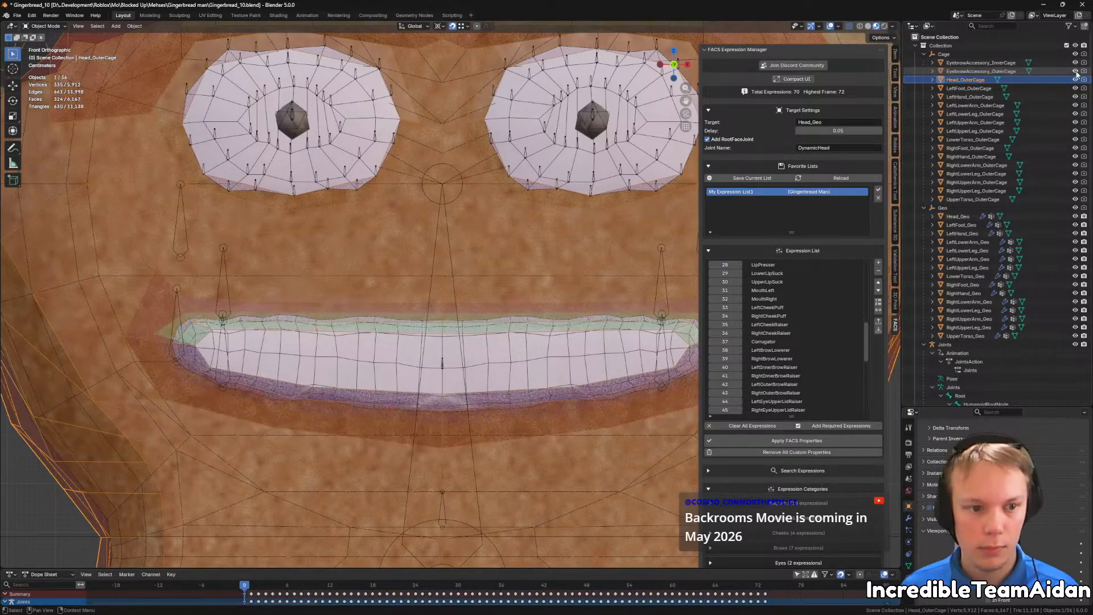
left_click(1076, 71)
left_click(1076, 71)
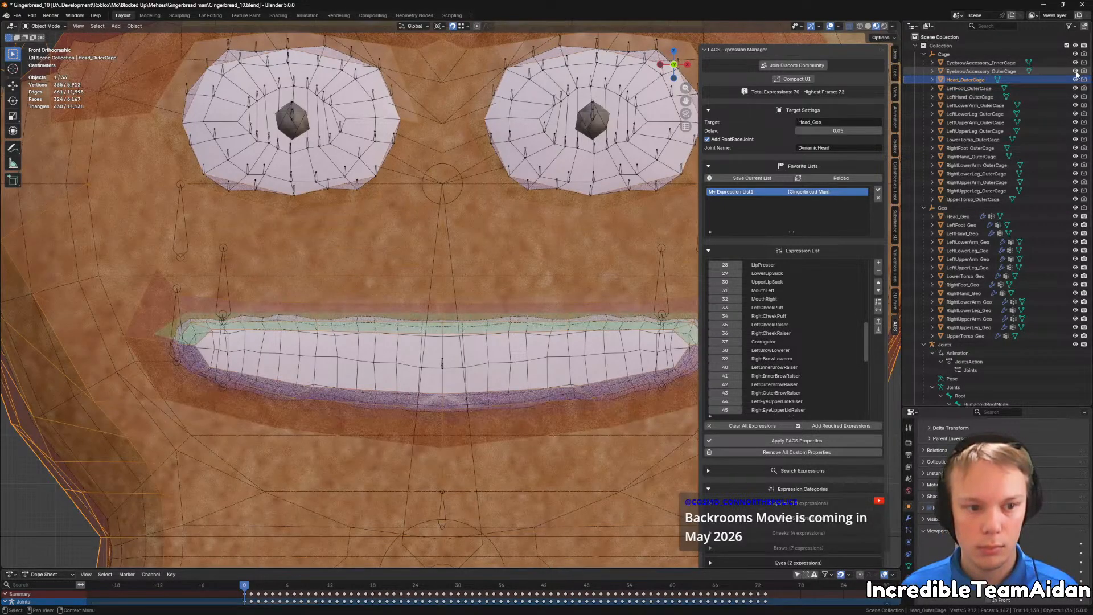
left_click(1056, 71)
key("Tab")
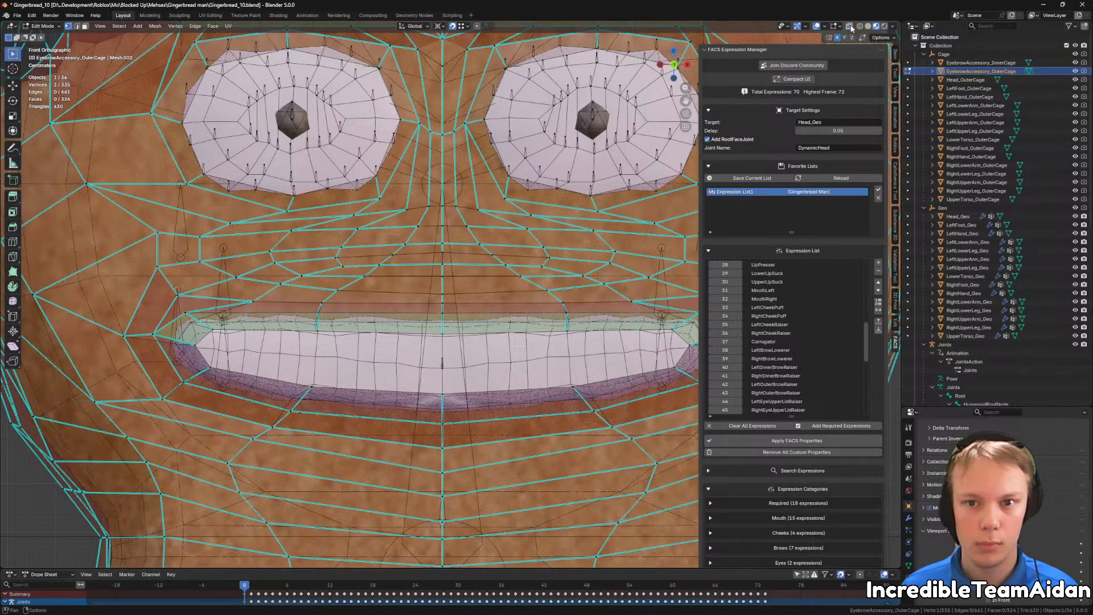
Step: Return to Object Mode and turn off the wireframe display of Head_Geo
middle_click_drag(259, 379, 367, 353, "shift")
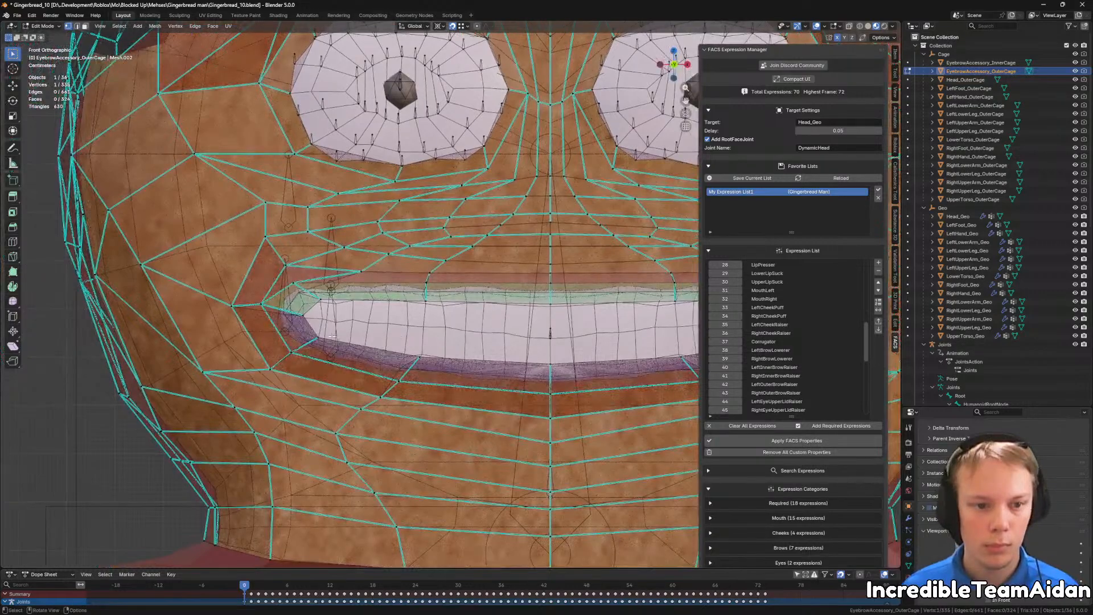
scroll(367, 353, "up", 5)
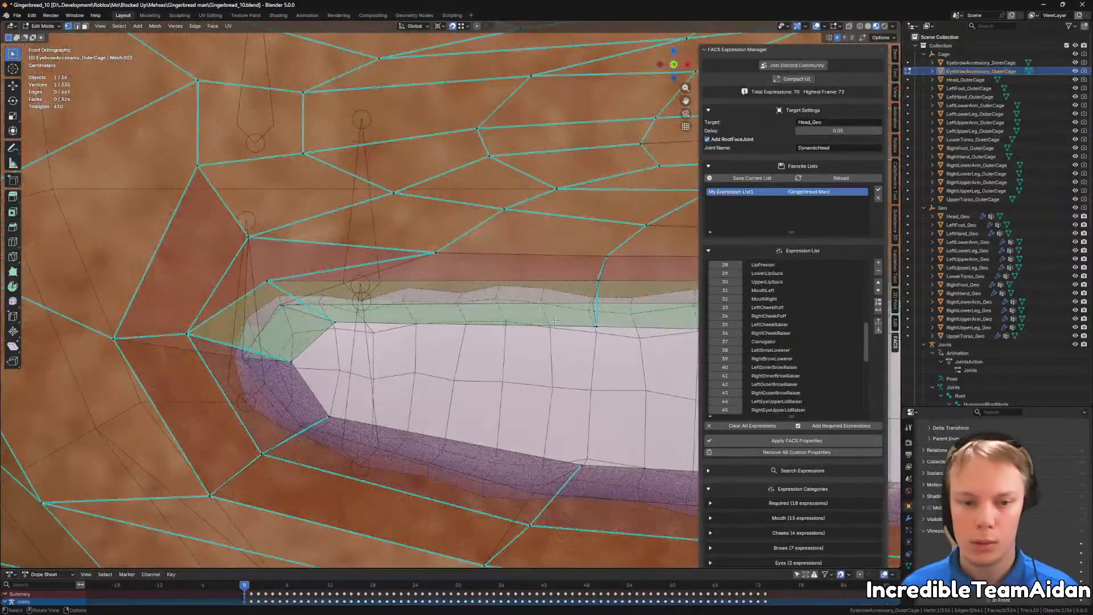
key("Tab")
left_click(524, 349)
left_click(988, 562)
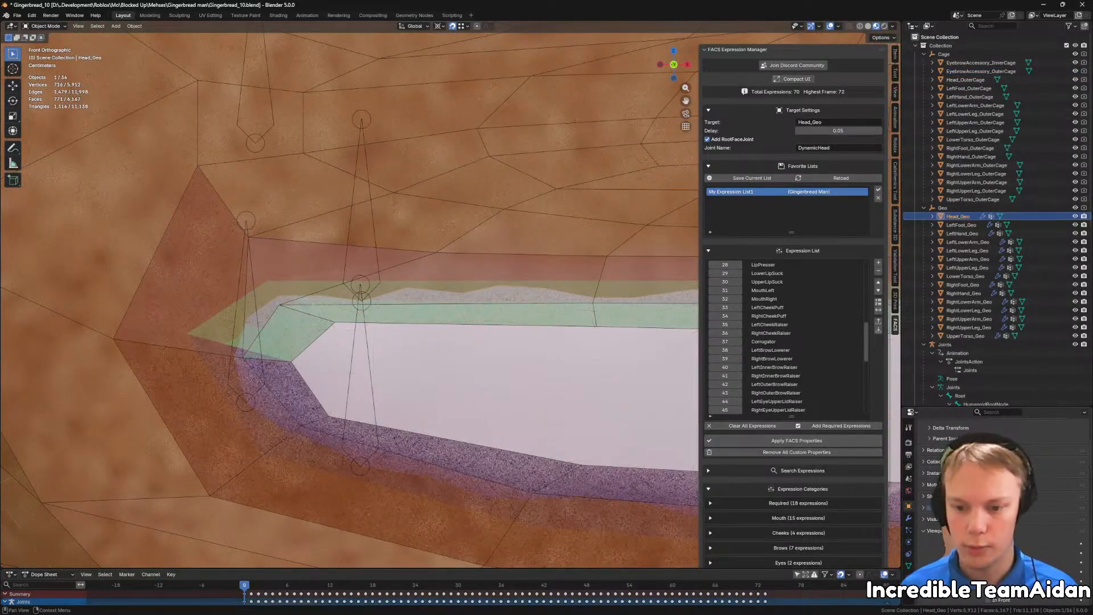
Step: Edit EyebrowAccessory_OuterCage and snap its upper-lip corner vertex and mouth-corner vertex onto the matching Head_OuterCage vertices
left_click(281, 265)
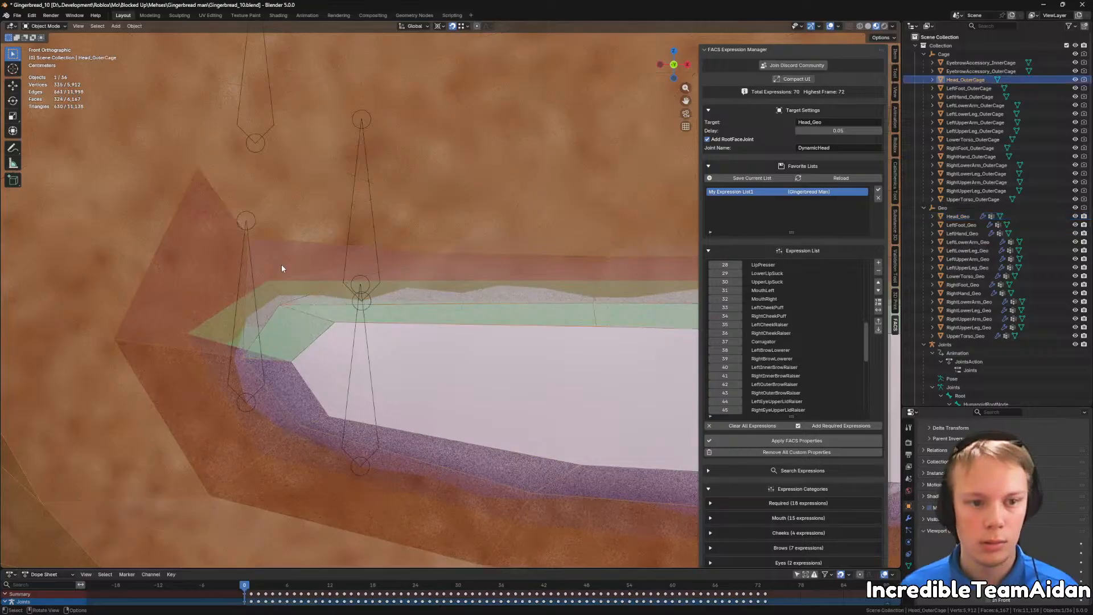
left_click(339, 271)
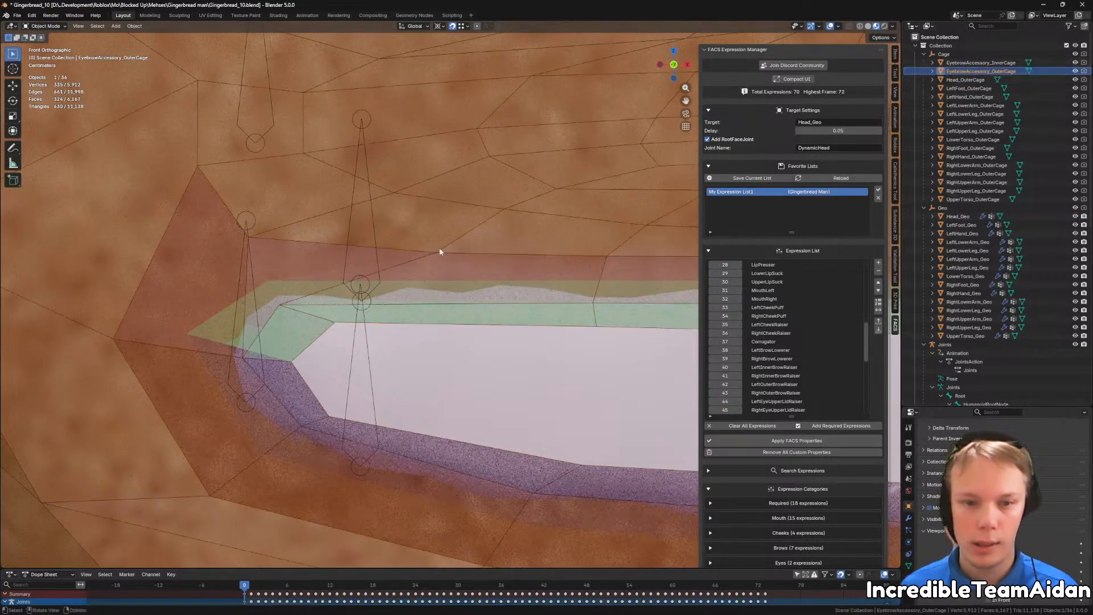
key("Tab")
scroll(365, 251, "up", 2)
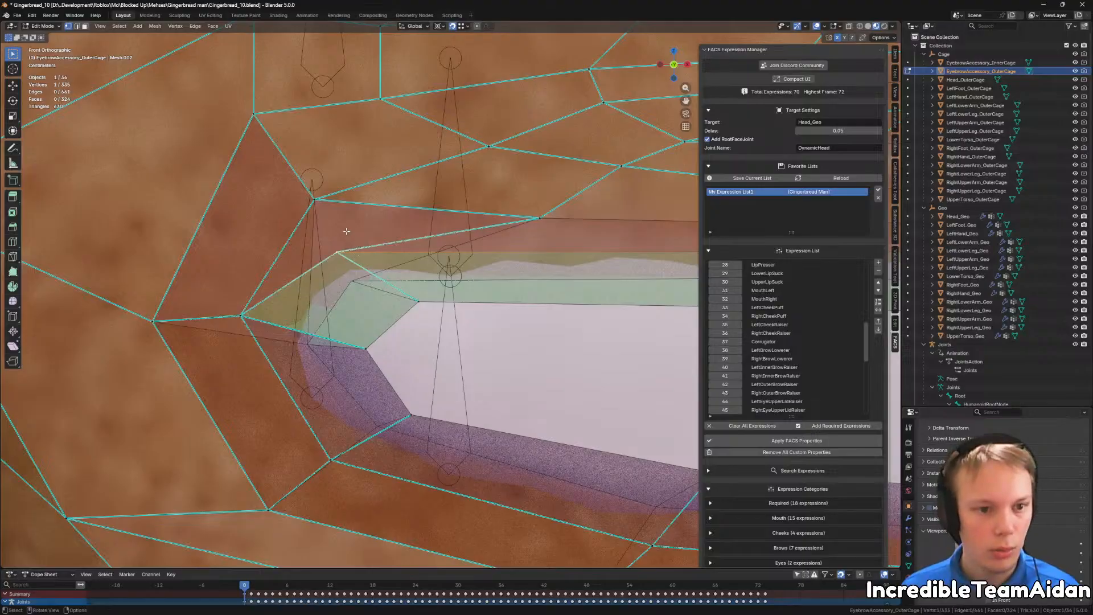
key("g")
left_click(313, 296)
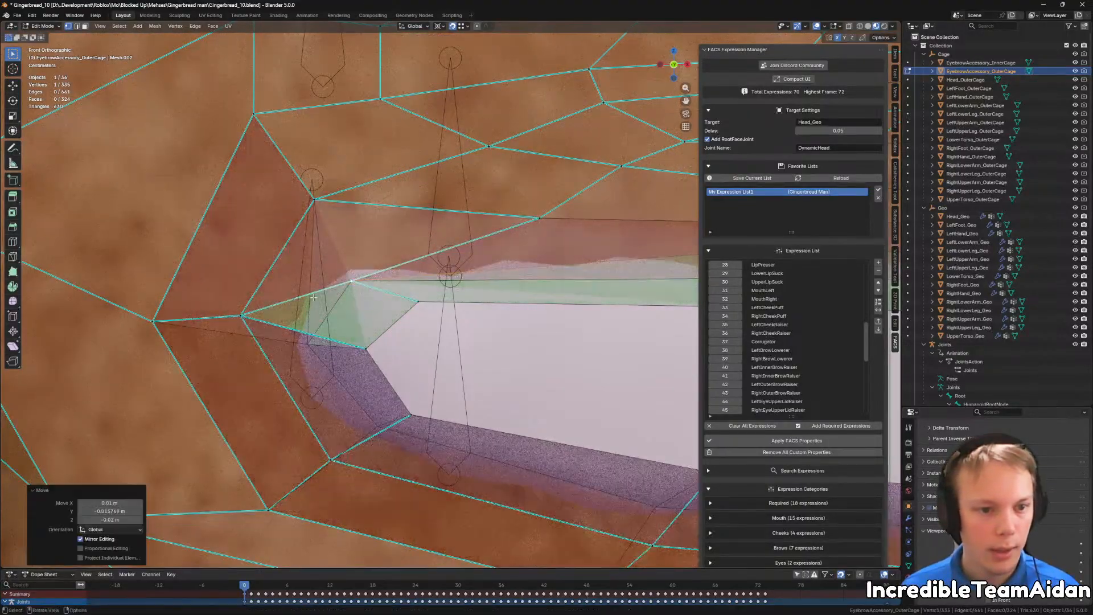
left_click(241, 314)
key("g")
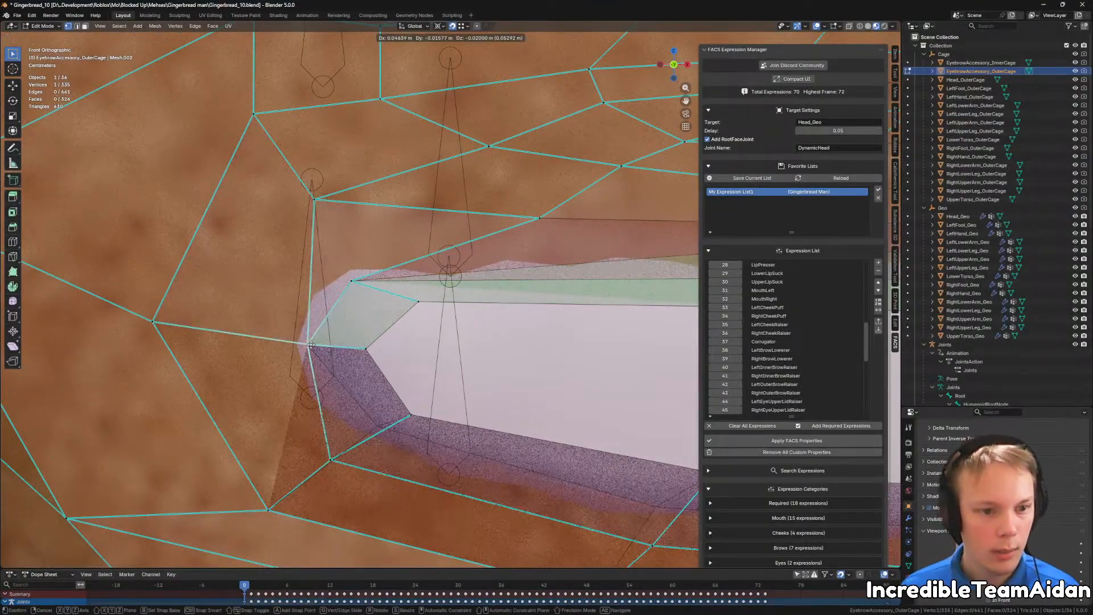
left_click(307, 344)
Step: Snap the three lower-lip vertices of EyebrowAccessory_OuterCage, from the mouth corner to the centre, onto the matching Head_OuterCage vertices
left_click(335, 454)
key("g")
left_click(377, 426)
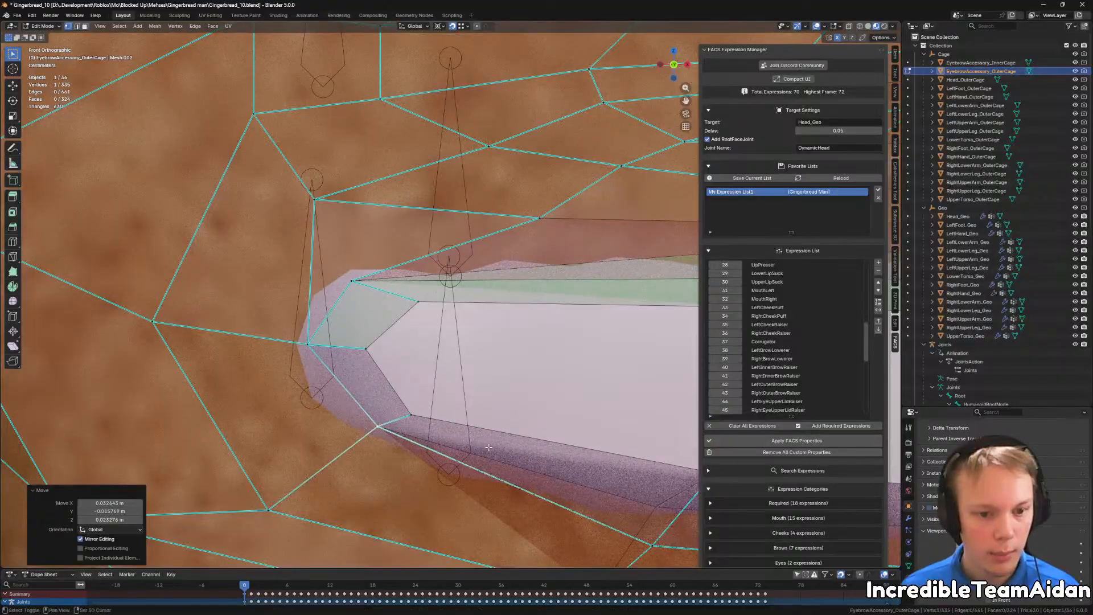
middle_click_drag(538, 455, 338, 381, "shift")
left_click(451, 472)
key("g")
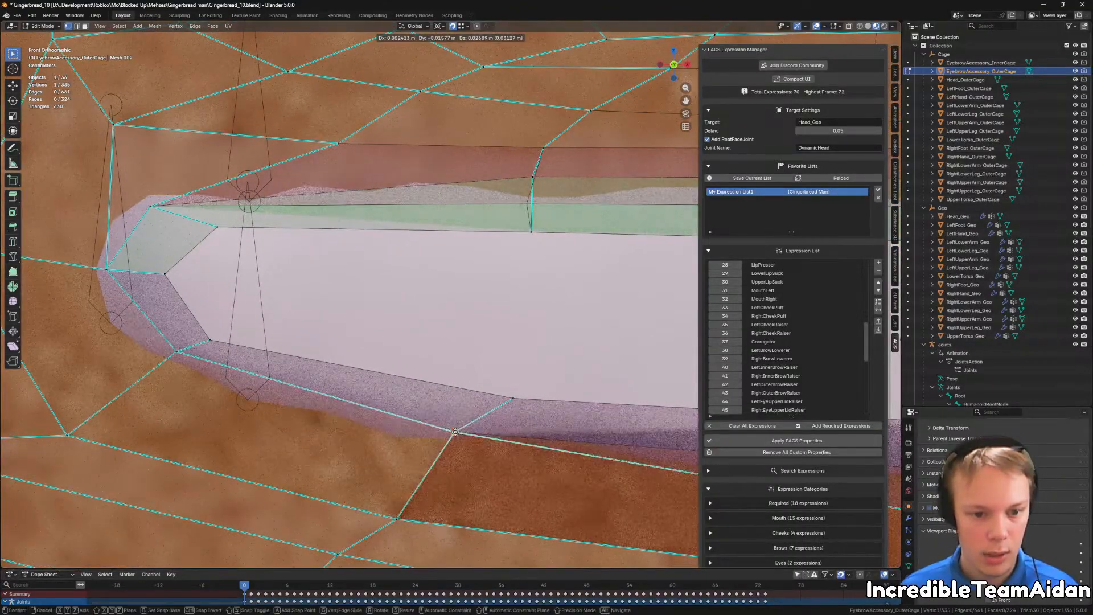
left_click(455, 434)
middle_click_drag(573, 465, 291, 460, "shift")
left_click(623, 462)
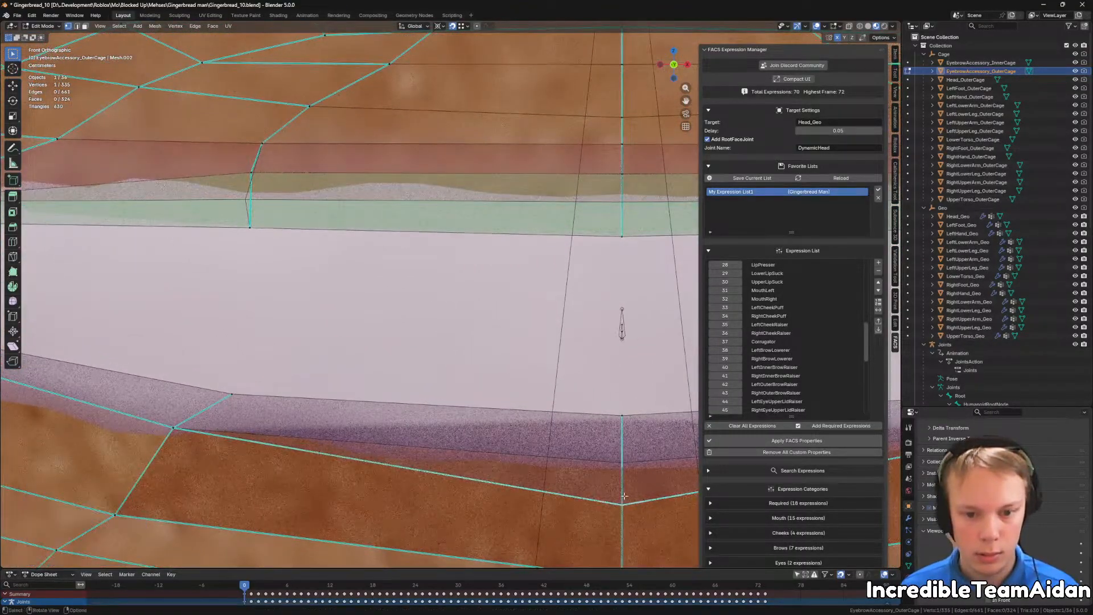
key("g")
left_click(623, 470)
Step: Snap the intermediate and centre upper-lip vertices of EyebrowAccessory_OuterCage onto the matching Head_OuterCage vertices
middle_click_drag(444, 296, 373, 413, "shift")
middle_click_drag(192, 387, 309, 325, "shift")
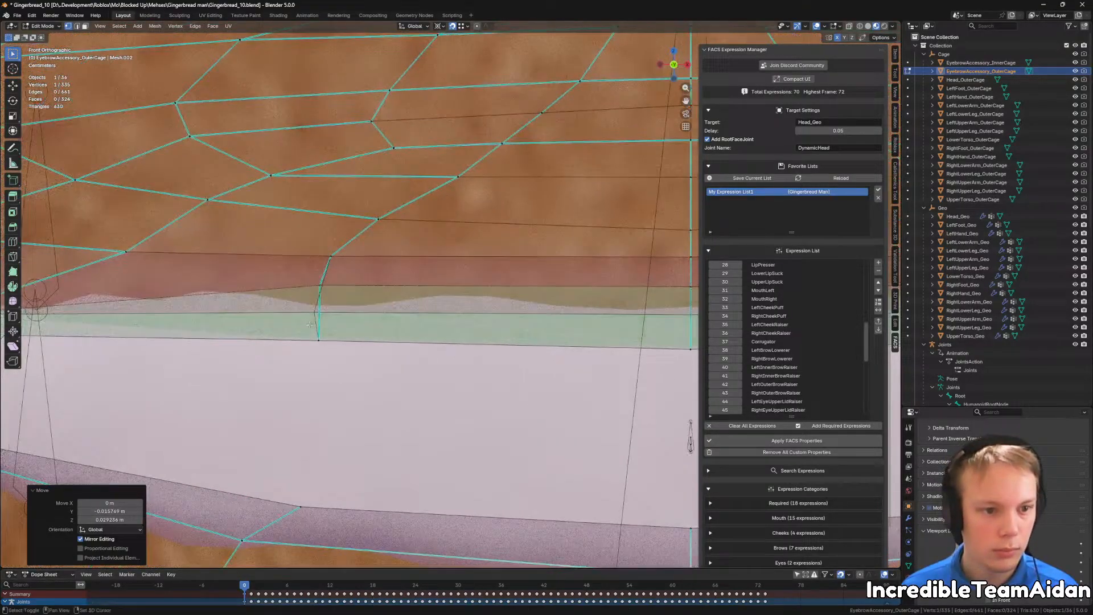
left_click(330, 294)
key("g")
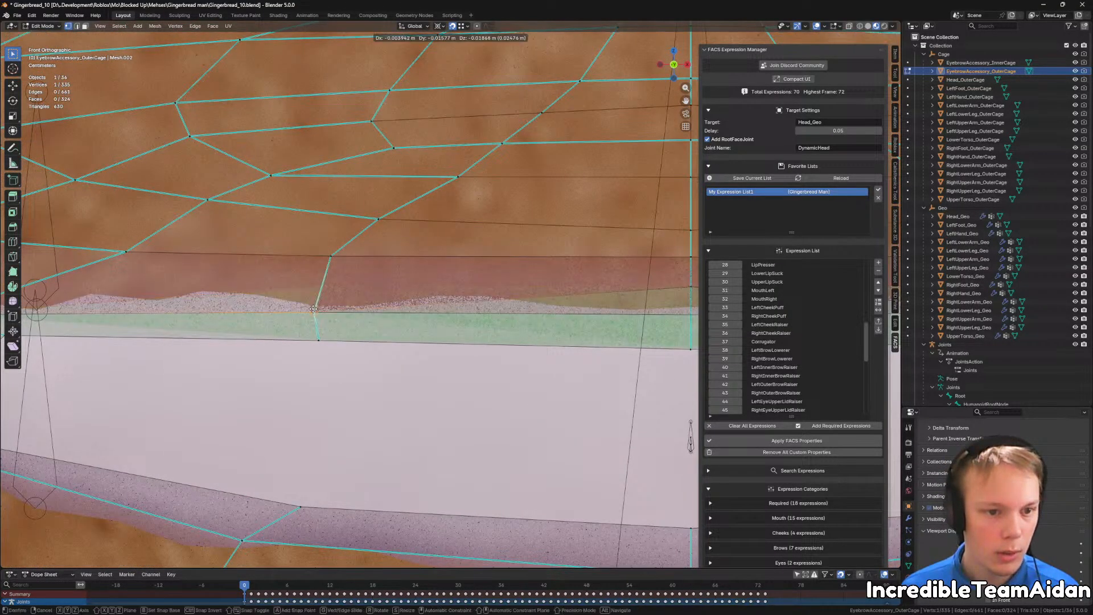
left_click(317, 314)
middle_click_drag(692, 288, 293, 355, "shift")
left_click(499, 313)
key("g")
left_click(498, 340)
Step: Inspect EyebrowAccessory_OuterCage around the mouth and face, then leave Edit Mode and look over the whole character
middle_click_drag(643, 363, 363, 360, "shift")
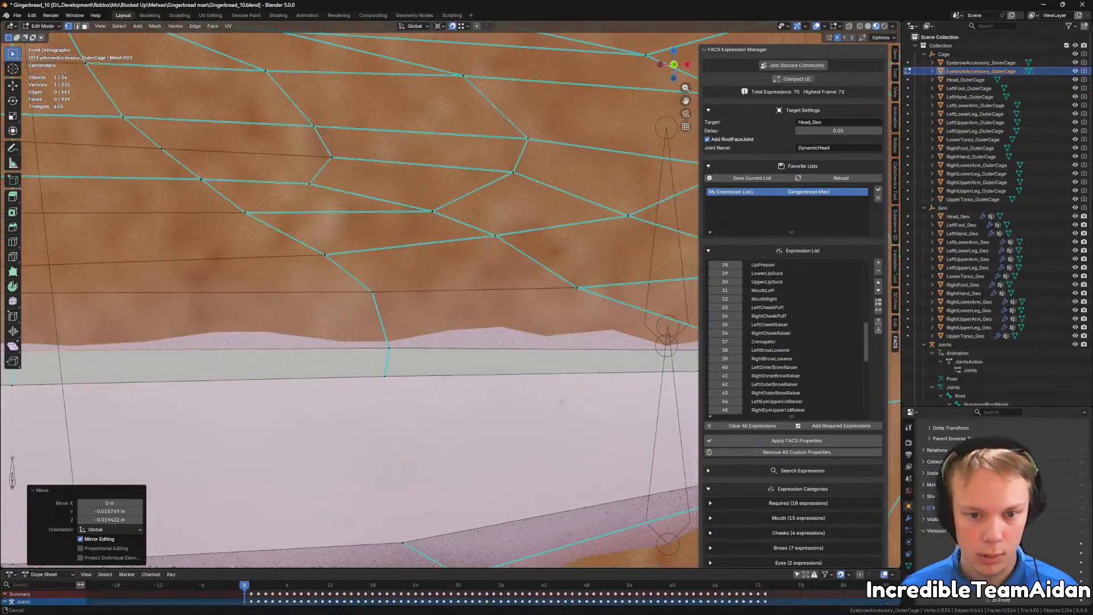
middle_click_drag(562, 402, 374, 300, "shift")
middle_click_drag(427, 330, 509, 257, "shift")
middle_click_drag(78, 291, 338, 307, "shift")
scroll(338, 307, "down", 8)
scroll(338, 306, "down", 1)
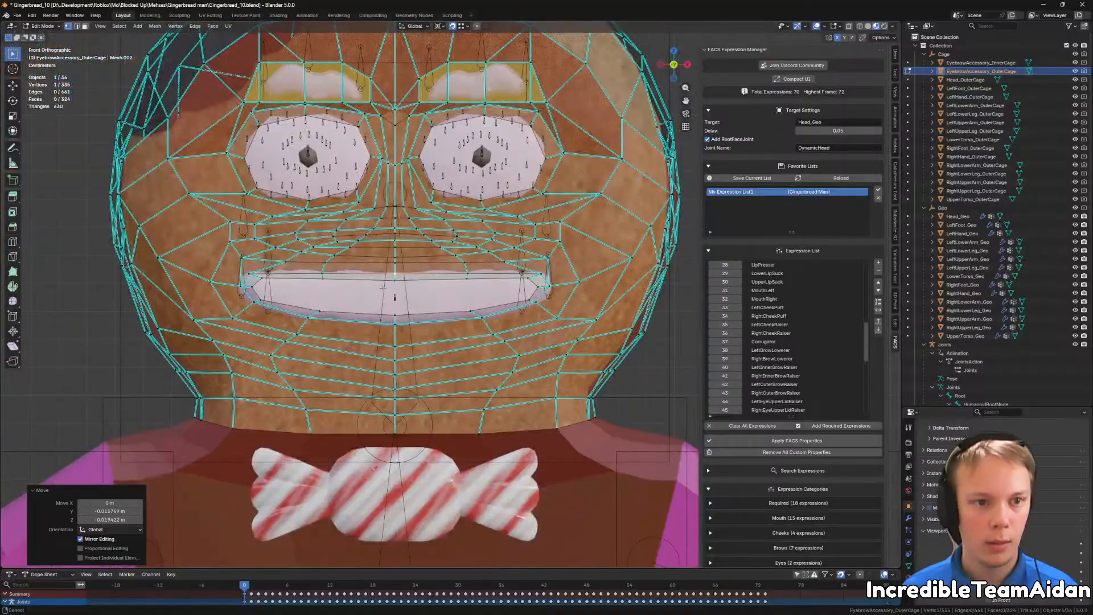
middle_click_drag(381, 245, 433, 325, "shift")
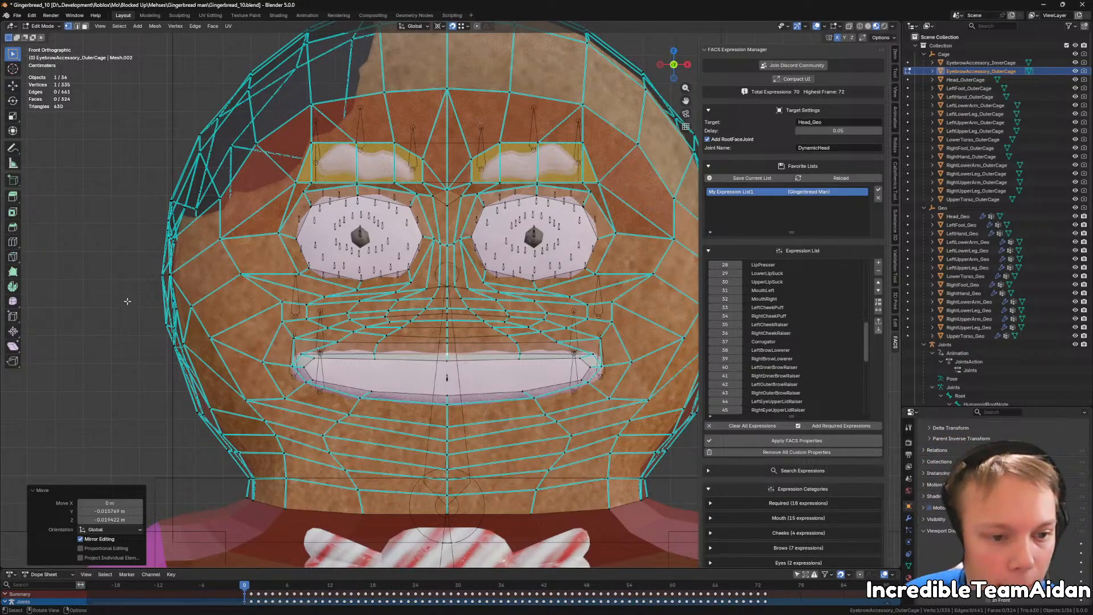
scroll(465, 264, "up", 3)
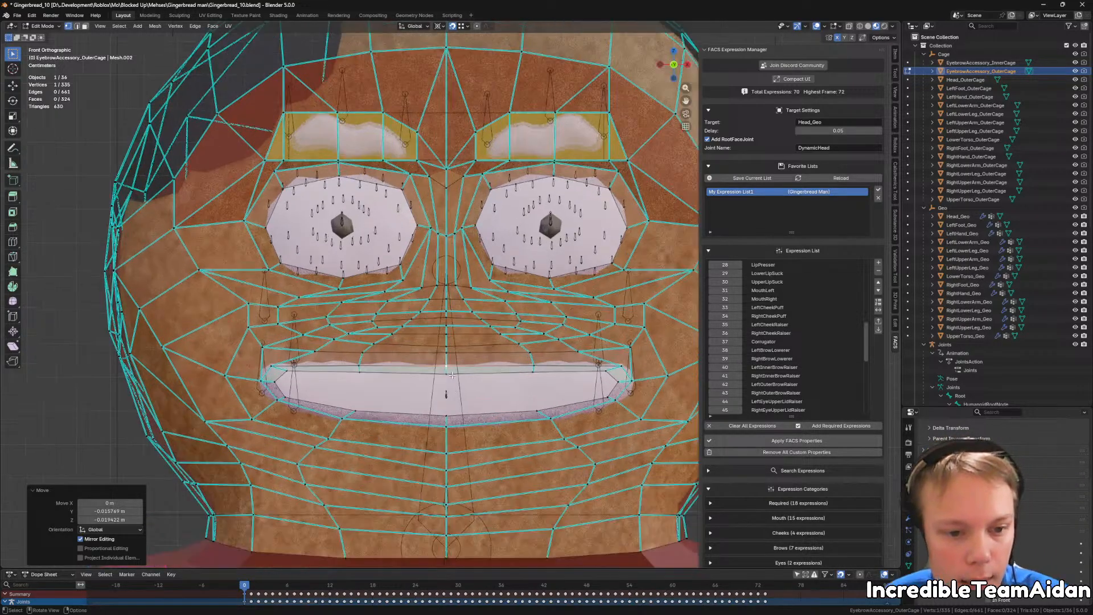
middle_click_drag(464, 264, 608, 198, "shift")
key("Tab")
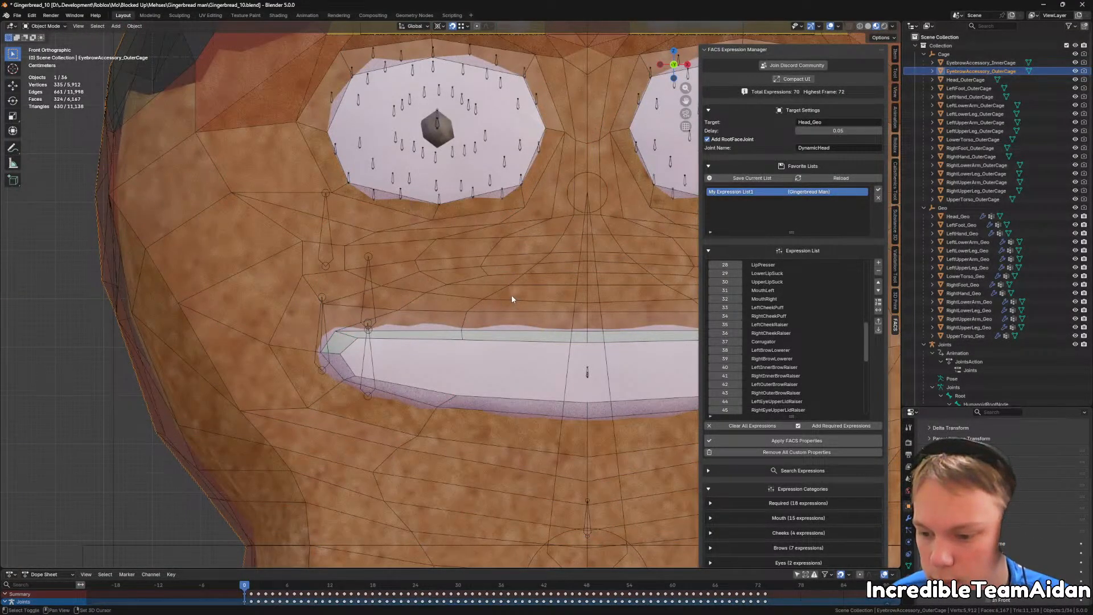
scroll(489, 293, "down", 2)
middle_click_drag(470, 296, 394, 355, "shift")
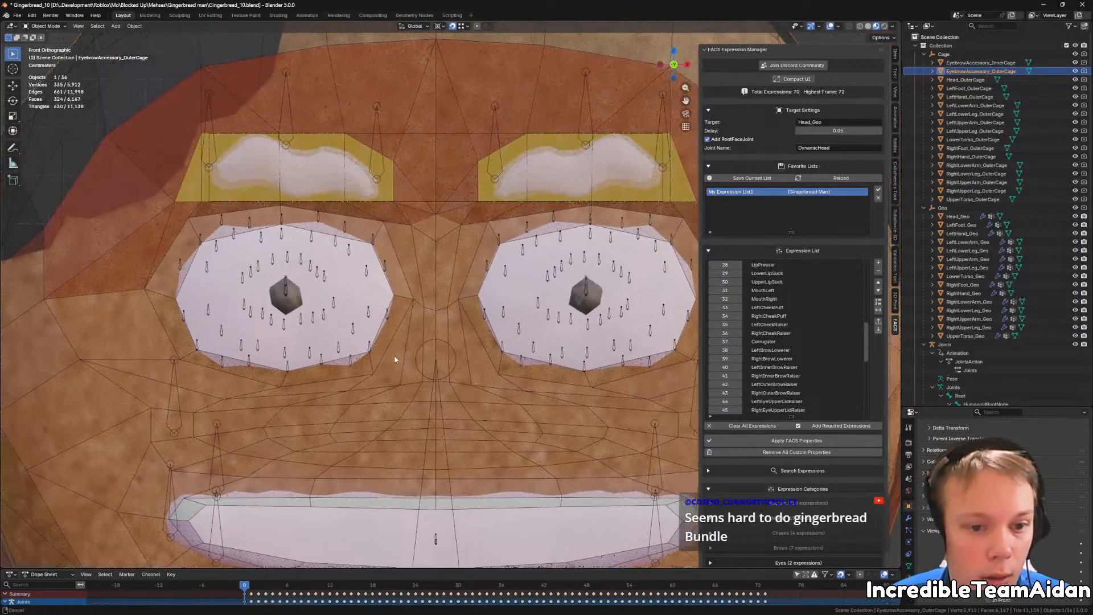
scroll(450, 361, "down", 12)
scroll(451, 352, "up", 2)
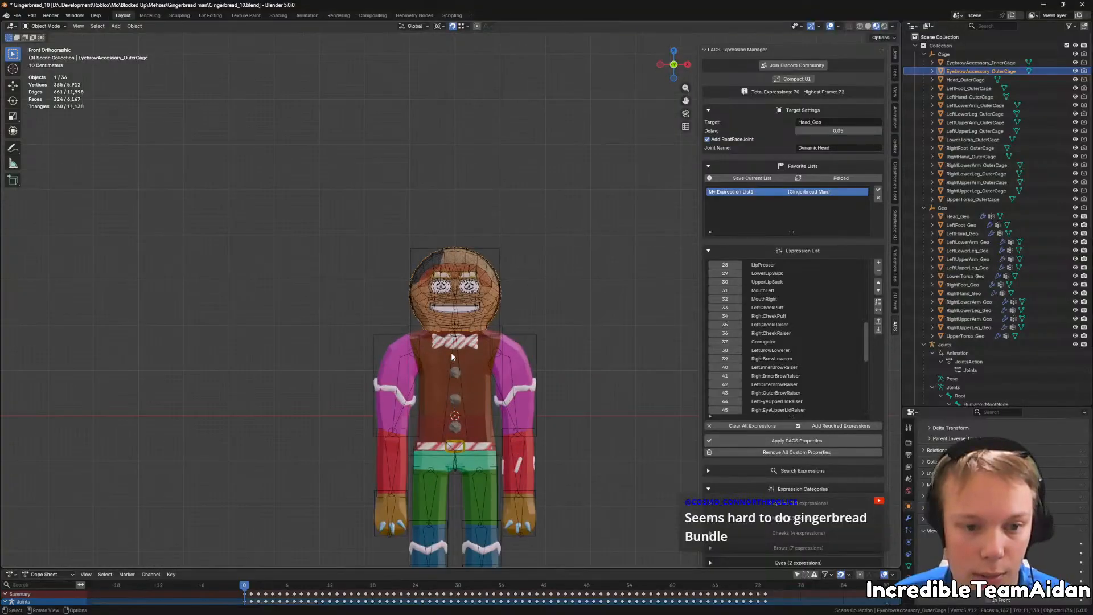
scroll(451, 352, "up", 8)
Step: Make the Head_OuterCage material fully opaque with an Alpha of 1.000, and deselect the cage
left_click(605, 271)
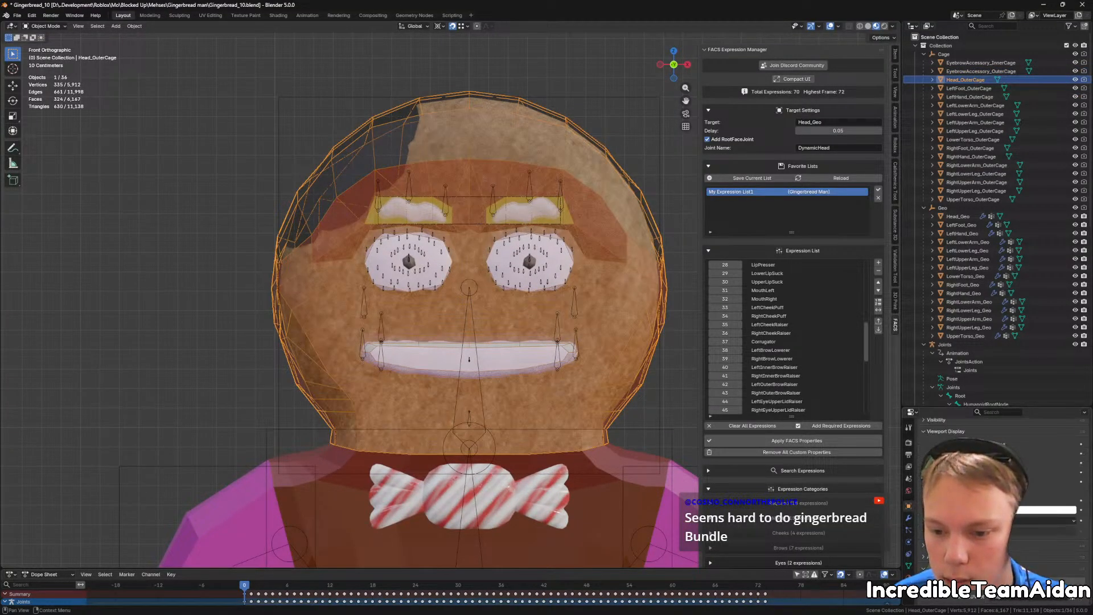
scroll(998, 495, "up", 6)
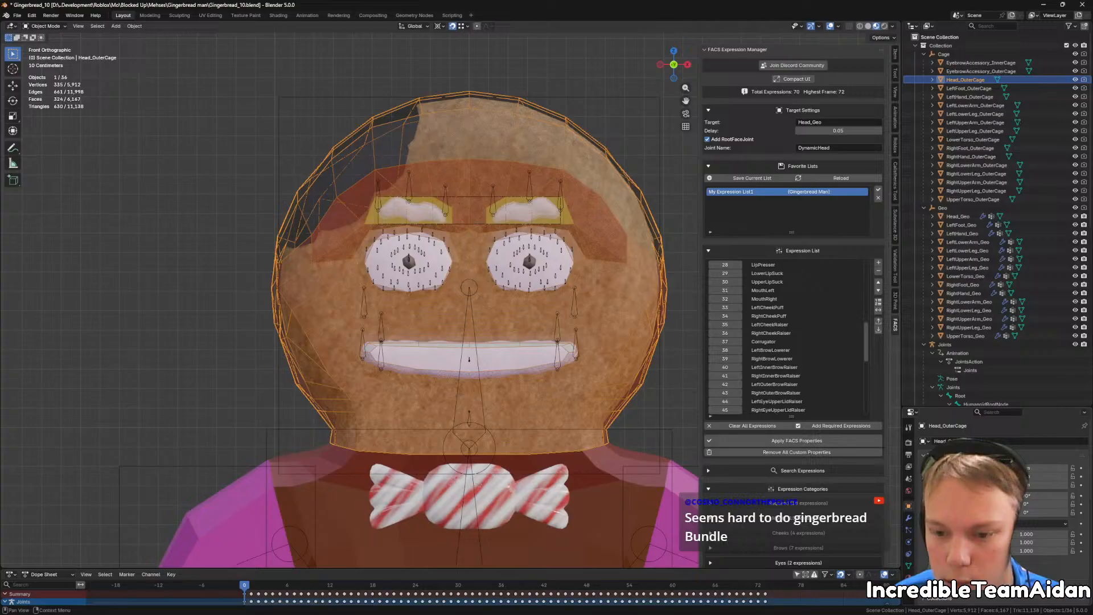
left_click(909, 574)
left_click_drag(1035, 535, 1073, 535)
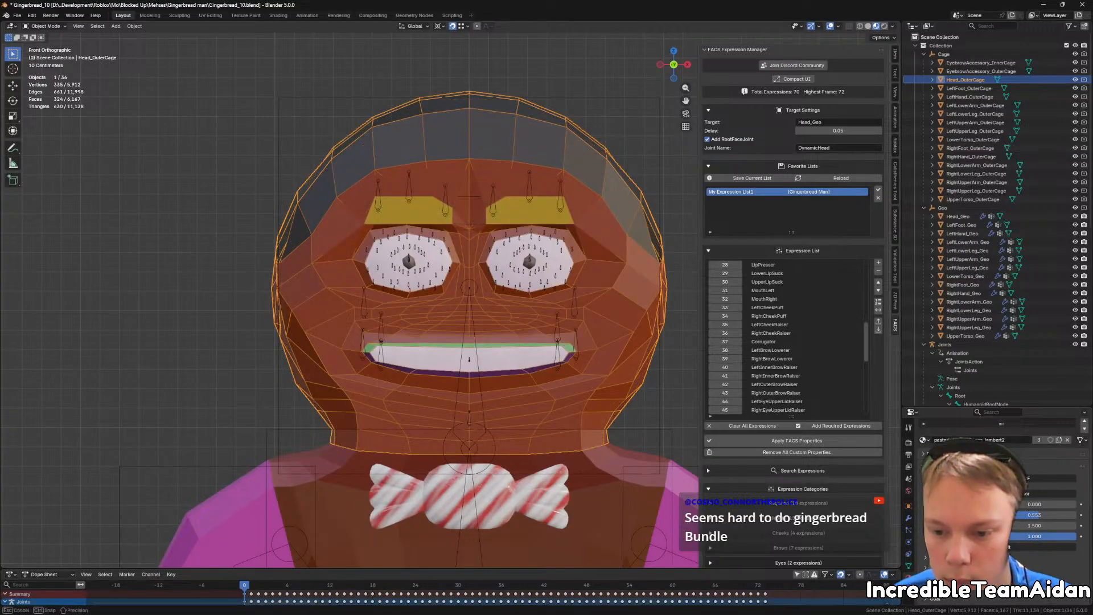
left_click(617, 67)
Step: Hide EyebrowAccessory_InnerCage and EyebrowAccessory_OuterCage while keeping the rest of the Cage collection visible
left_click(1075, 62)
left_click(1076, 53)
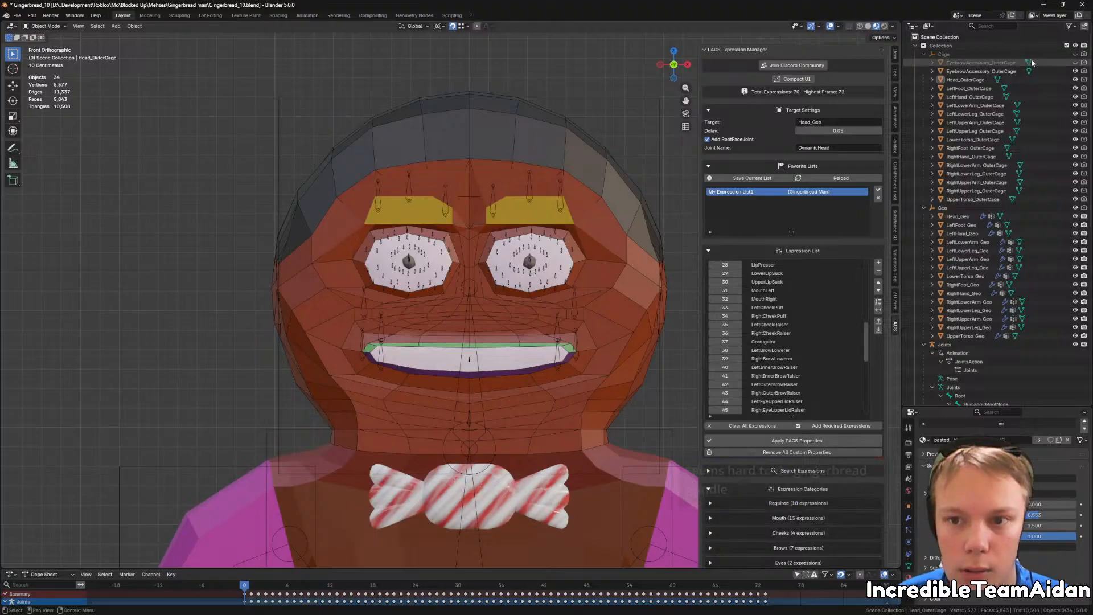
left_click(1075, 70)
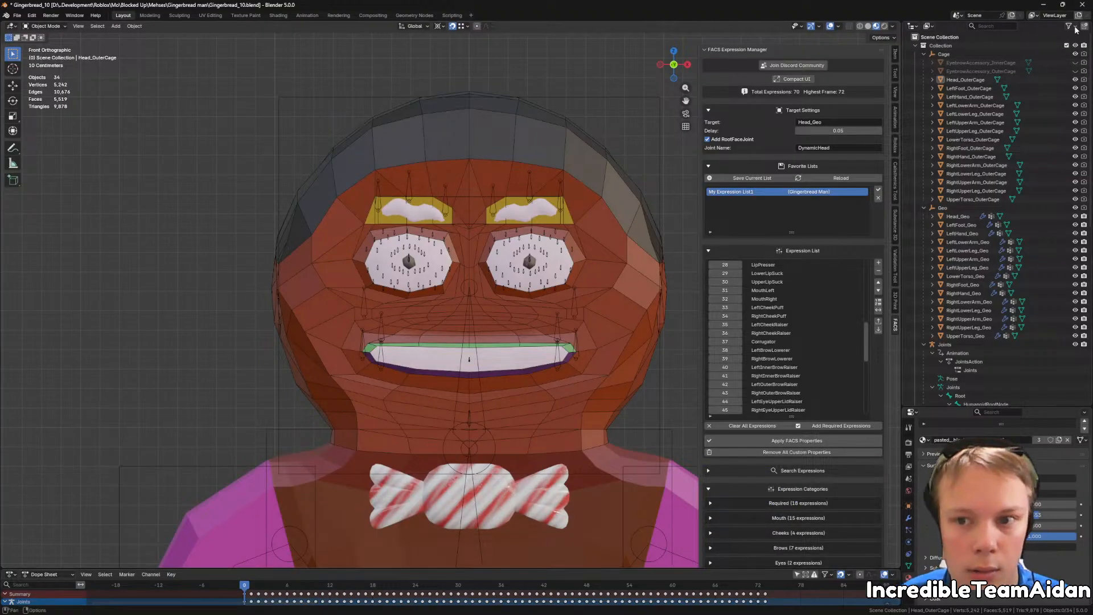
Step: Examine the outer cages over the head, torso, hands and legs for parts of the body geometry poking through
scroll(463, 269, "up", 3)
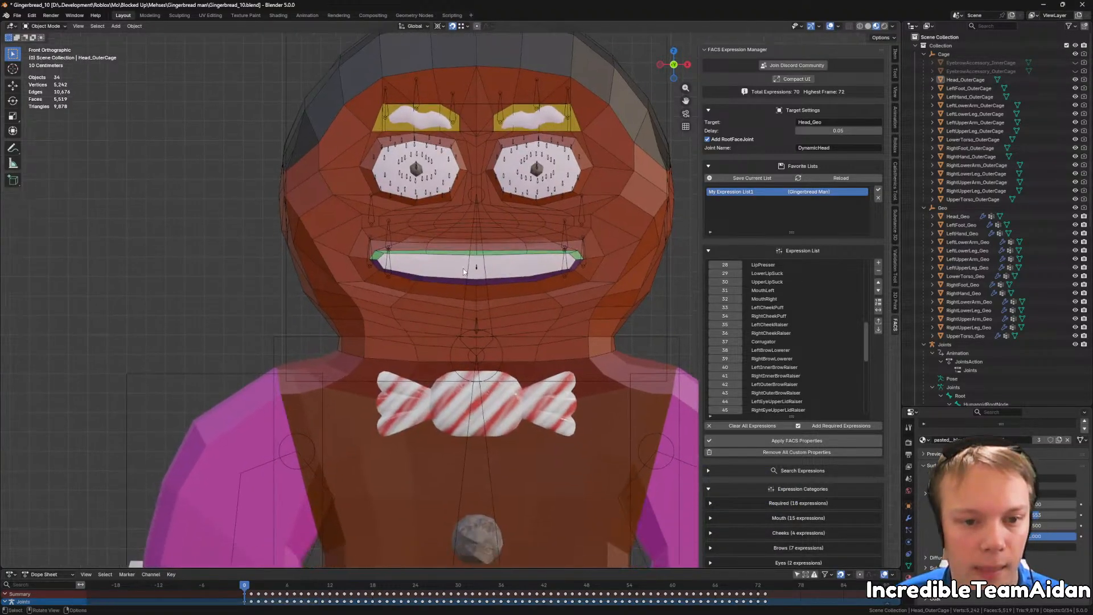
middle_click_drag(374, 275, 470, 279)
scroll(390, 274, "down", 3)
scroll(415, 297, "down", 6)
middle_click_drag(458, 460, 458, 306, "shift")
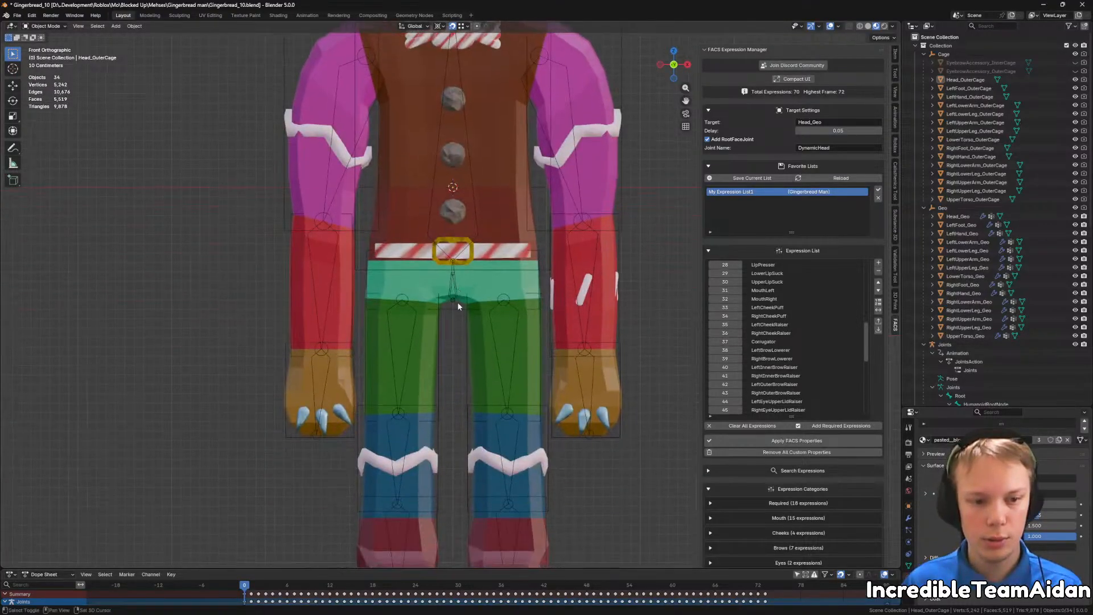
scroll(462, 375, "up", 8)
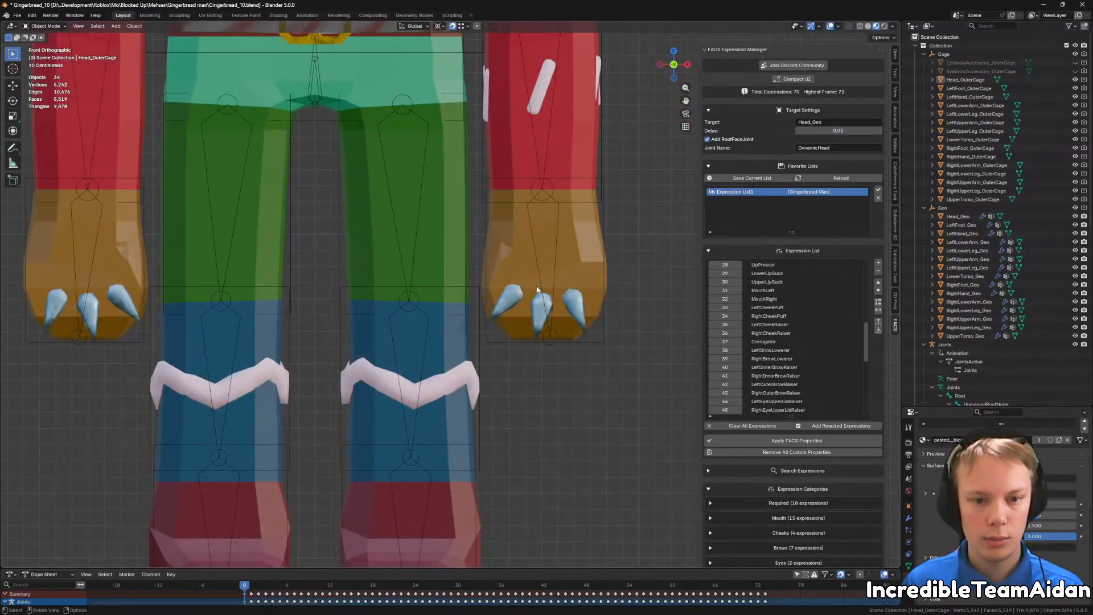
middle_click_drag(559, 316, 497, 398)
key("KP_1")
scroll(497, 323, "up", 3)
middle_click_drag(497, 322, 449, 388, "shift")
scroll(456, 319, "up", 3)
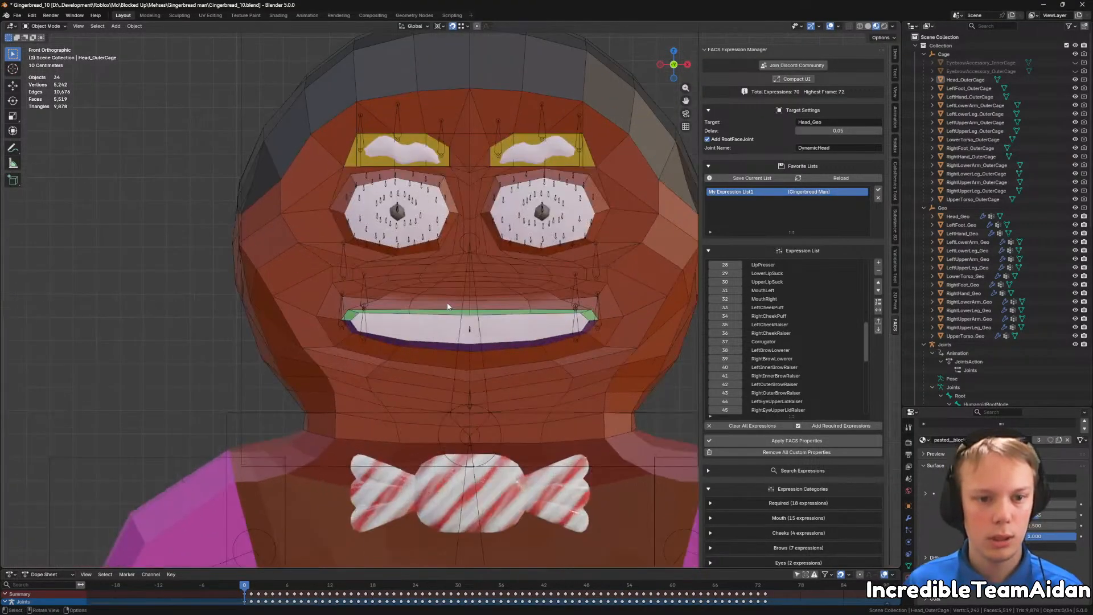
Step: Examine the head's outer cage up close around the eyes, pupils and mouth from the front
middle_click_drag(461, 295, 396, 358, "shift")
scroll(399, 365, "up", 3)
scroll(418, 402, "down", 2)
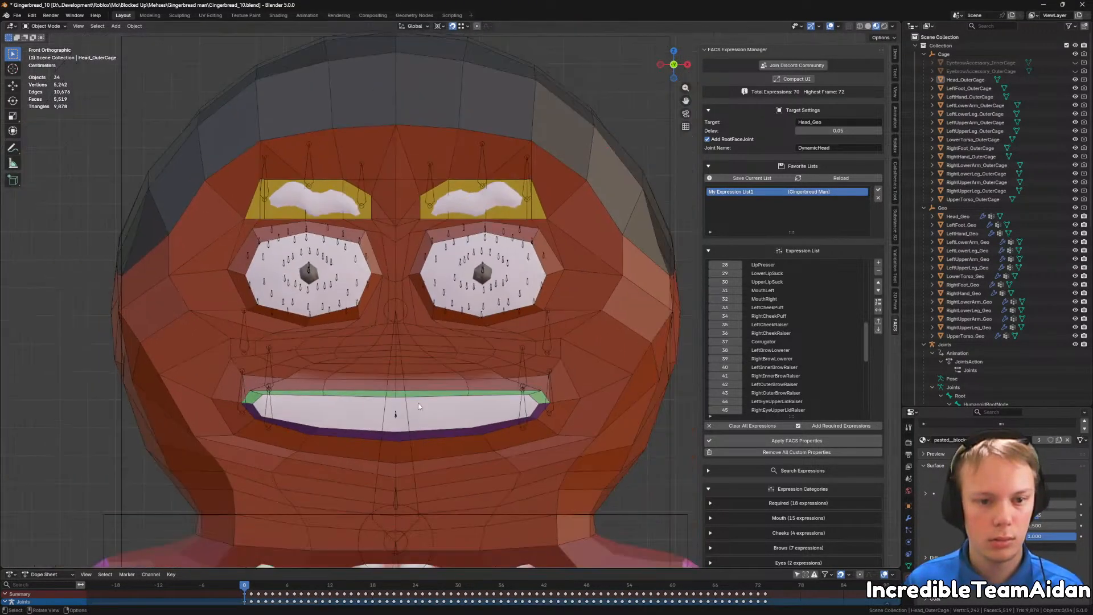
scroll(397, 276, "up", 4)
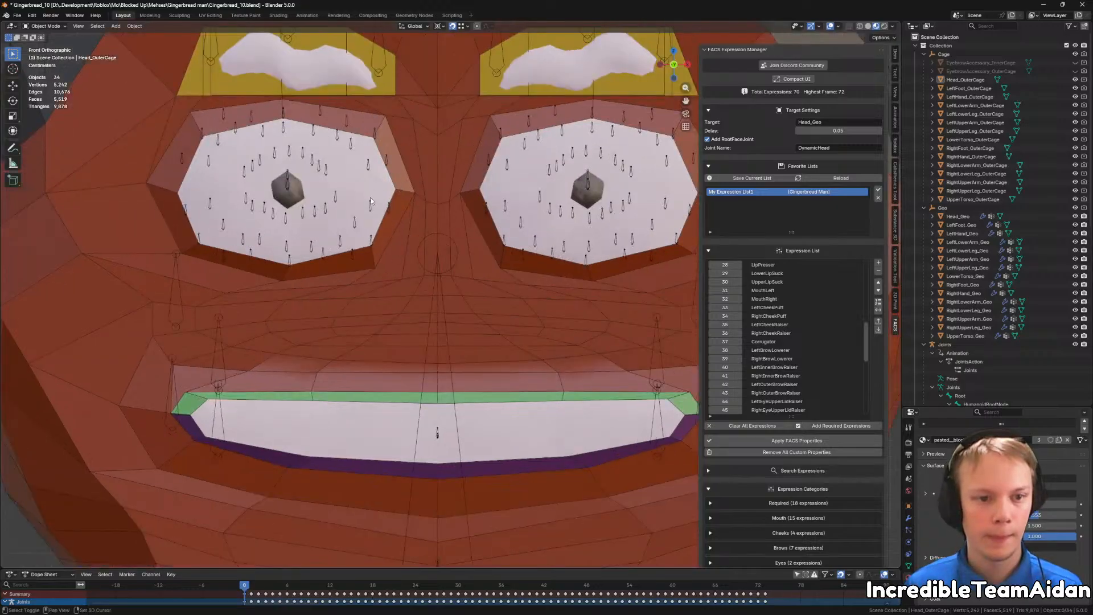
middle_click_drag(370, 197, 412, 346, "shift")
scroll(412, 344, "up", 3)
middle_click_drag(289, 358, 458, 278, "shift")
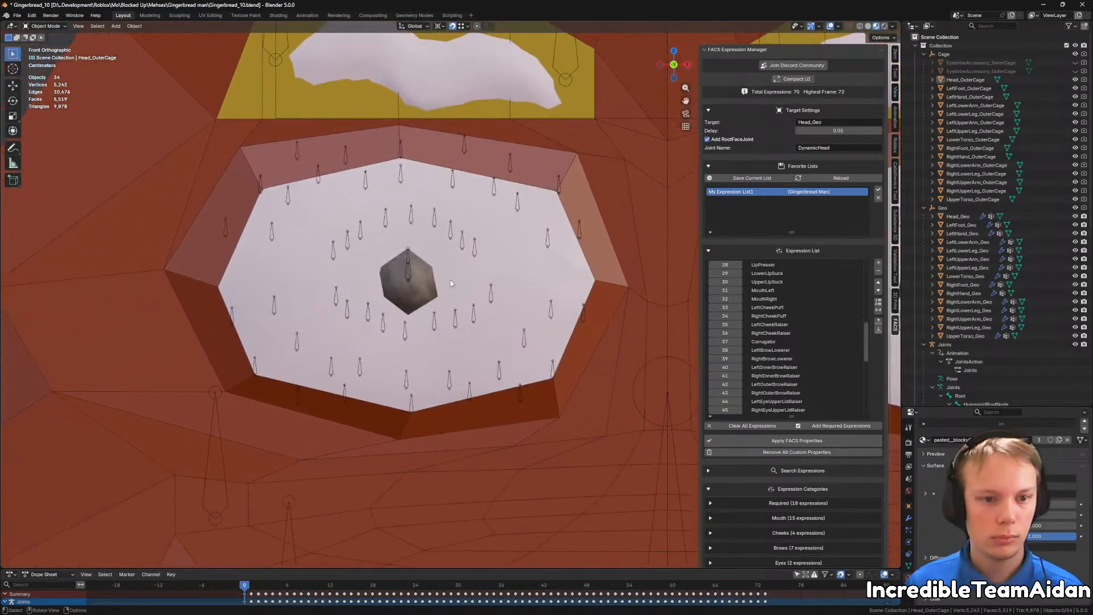
scroll(458, 279, "up", 4)
middle_click_drag(373, 283, 416, 313, "shift")
scroll(501, 336, "up", 5)
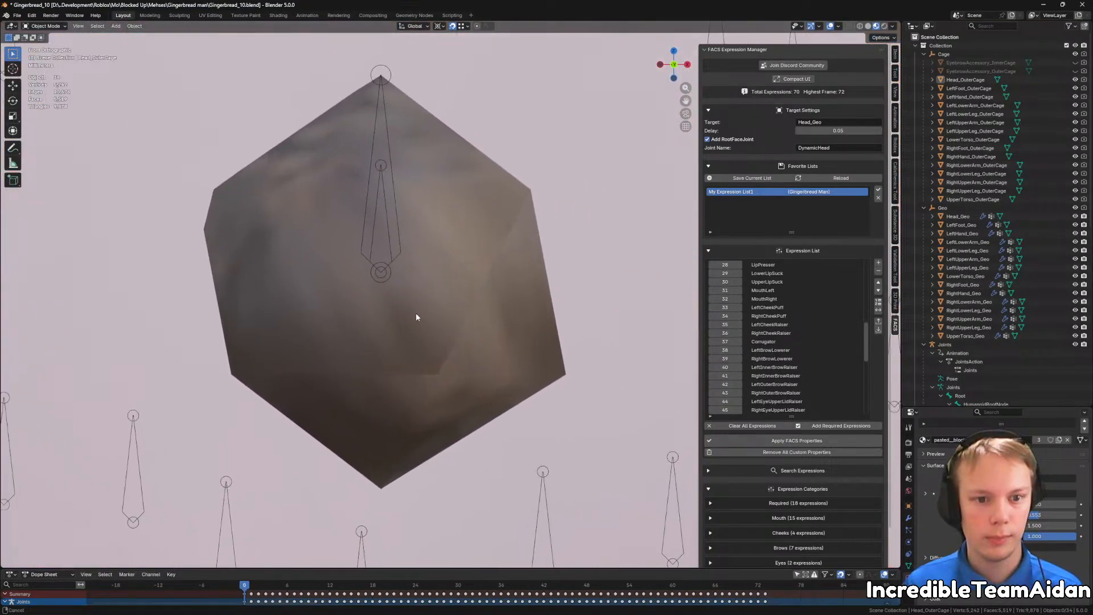
scroll(419, 317, "down", 10)
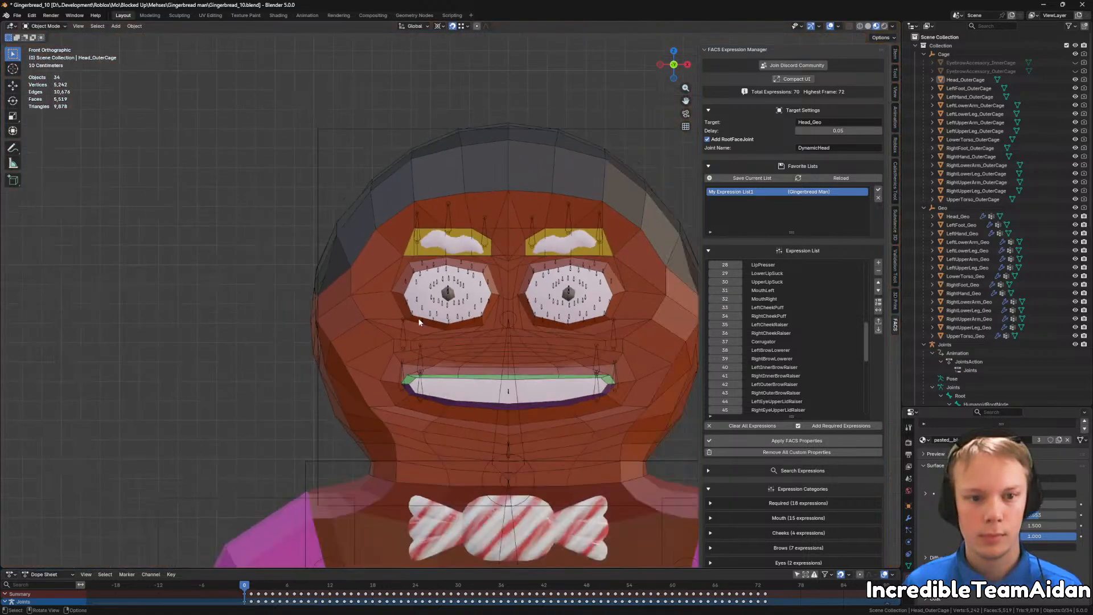
middle_click_drag(512, 320, 439, 272, "shift")
Step: Unhide all the _Att attachment objects from BodyBack_Att to WaistFront_Att, plus EyebrowAccessory_InnerCage and EyebrowAccessory_OuterCage
scroll(979, 225, "down", 10)
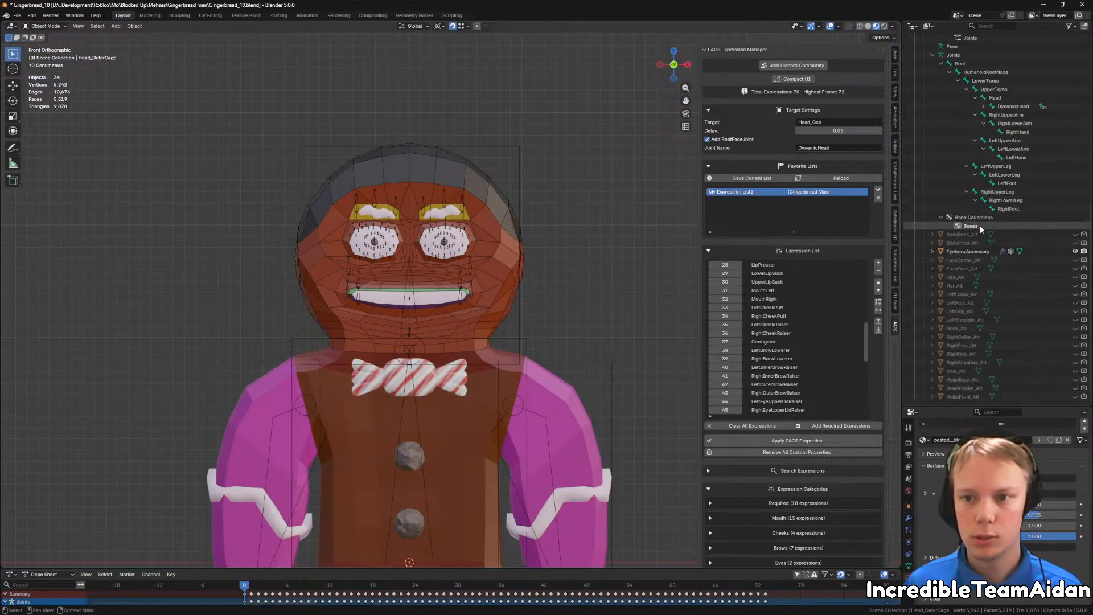
left_click_drag(1076, 234, 1076, 399)
scroll(1013, 319, "up", 10)
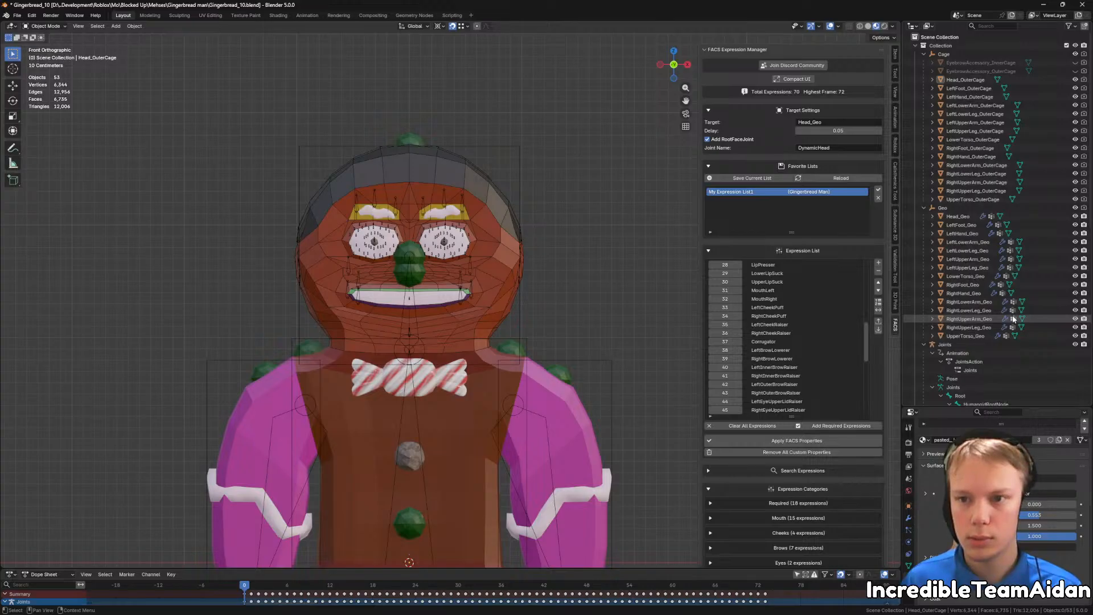
left_click_drag(1075, 71, 1076, 63)
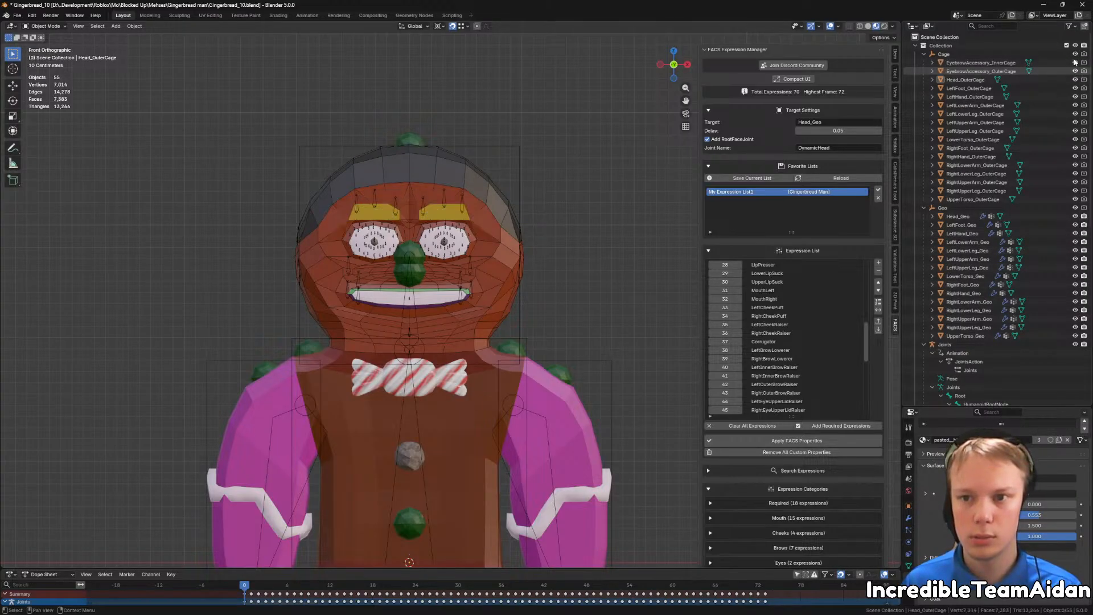
Step: Save the file as the next incremental version, Gingerbread_11.blend
middle_click_drag(558, 209, 583, 141, "shift")
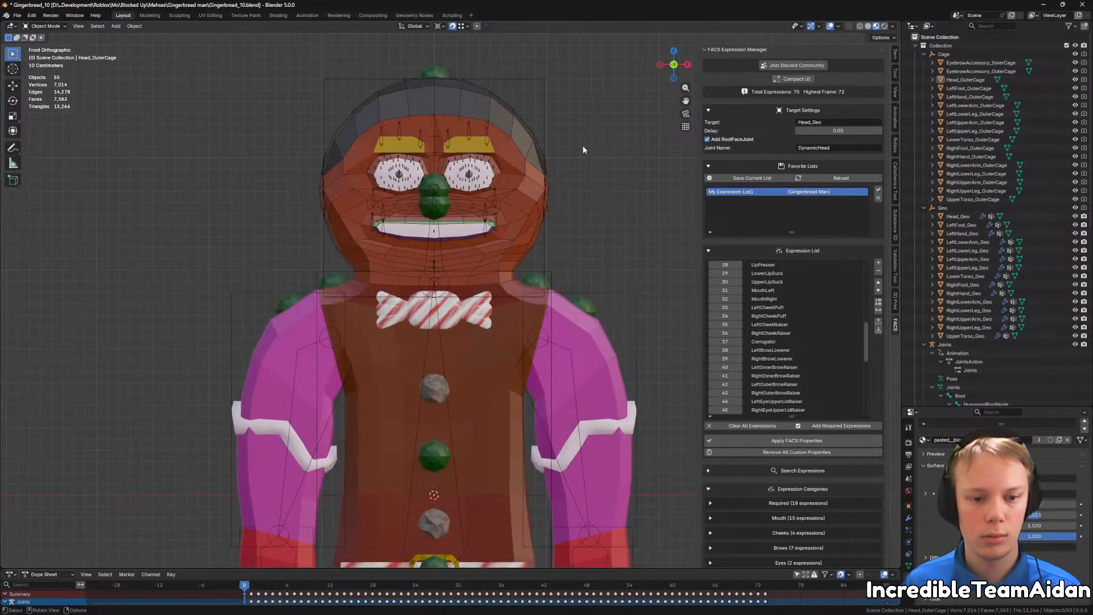
scroll(582, 150, "down", 2)
middle_click_drag(569, 183, 595, 112, "shift")
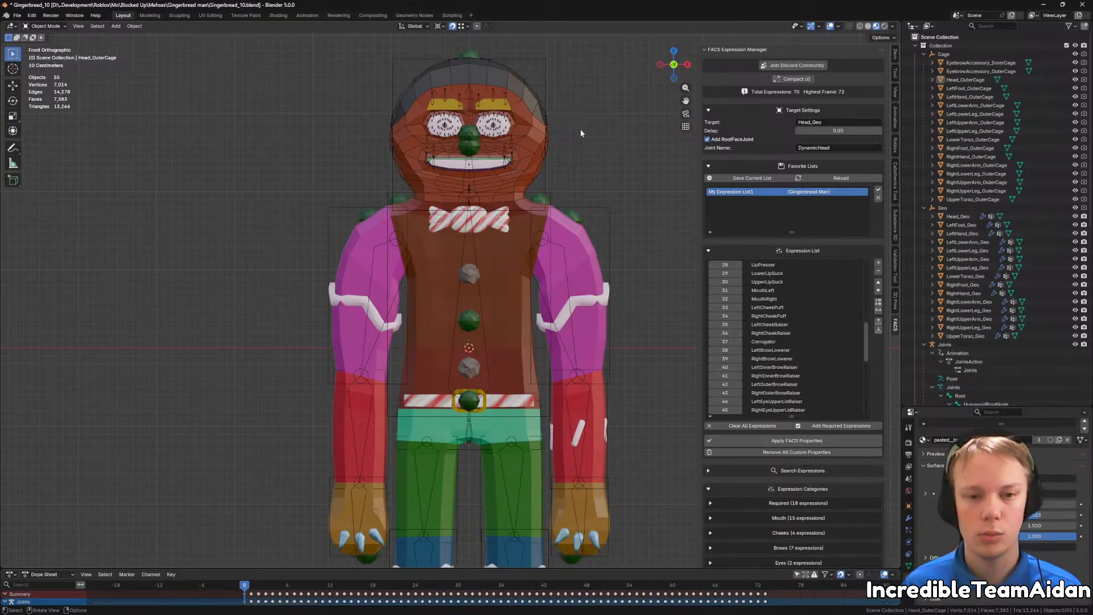
scroll(466, 166, "up", 6)
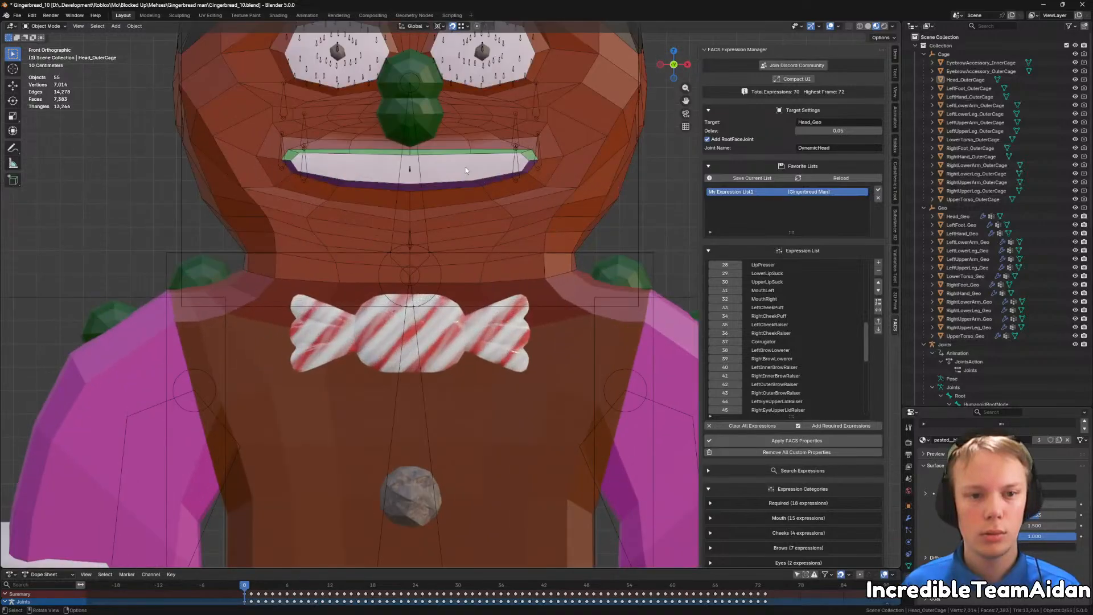
middle_click_drag(466, 166, 451, 338, "shift")
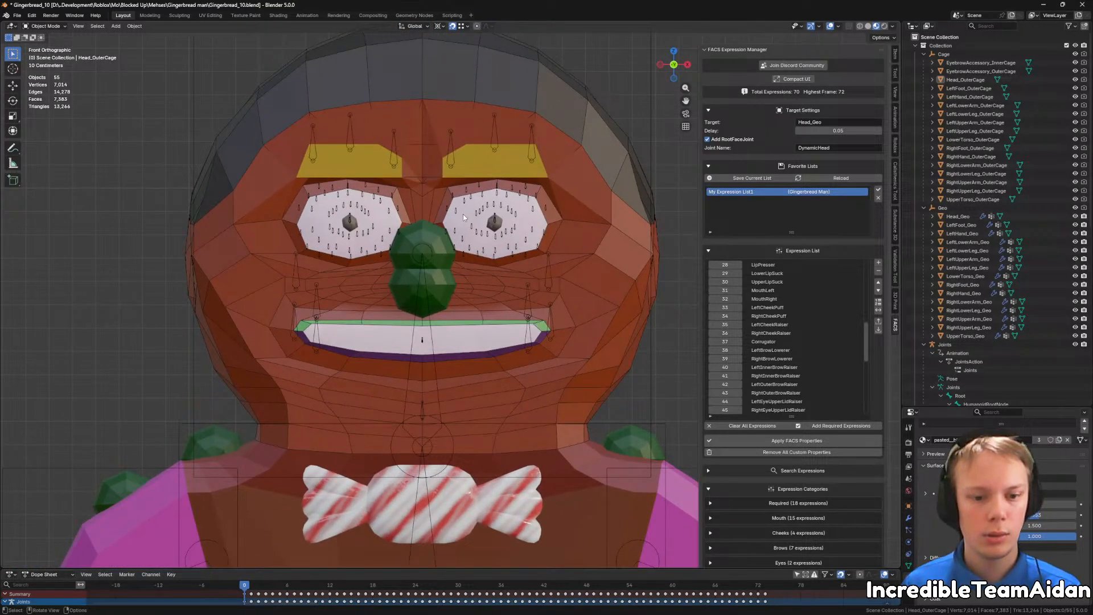
scroll(464, 214, "down", 8)
scroll(463, 217, "up", 8)
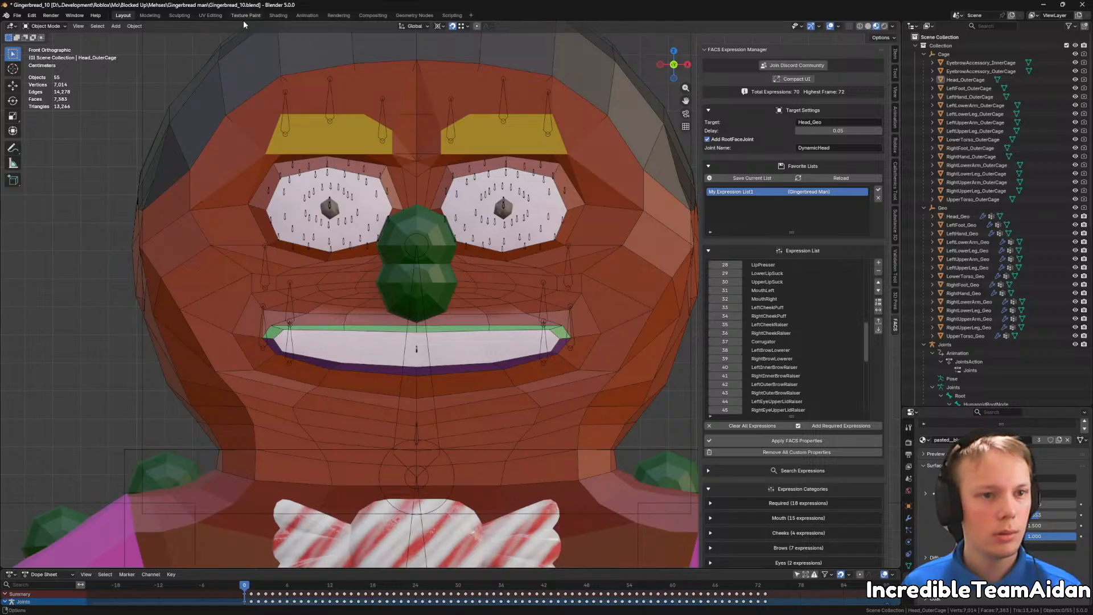
left_click(18, 16)
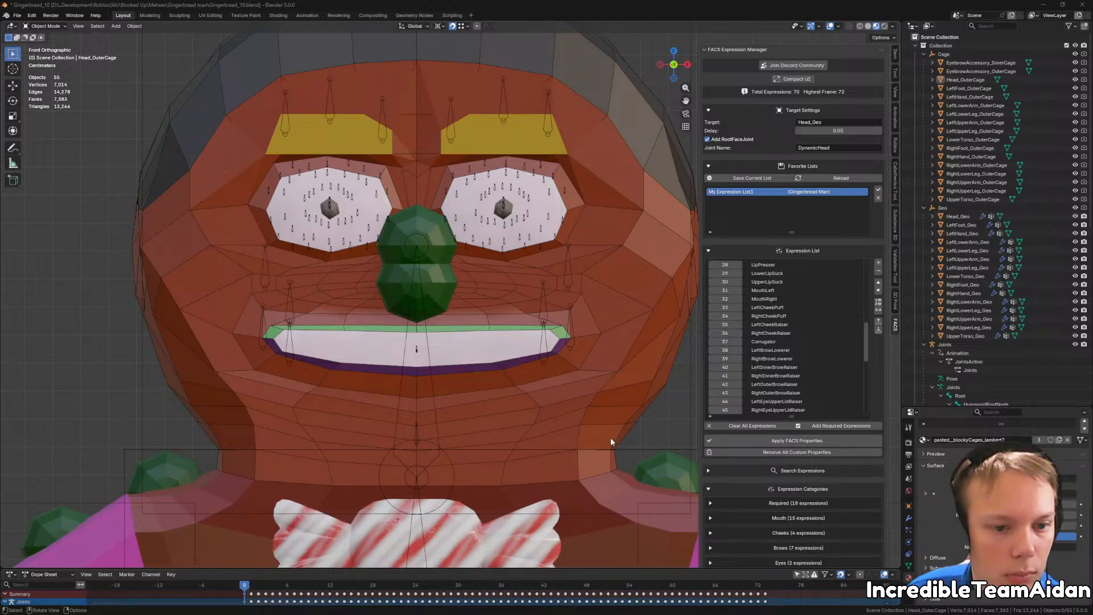
key("ctrl+alt+s")
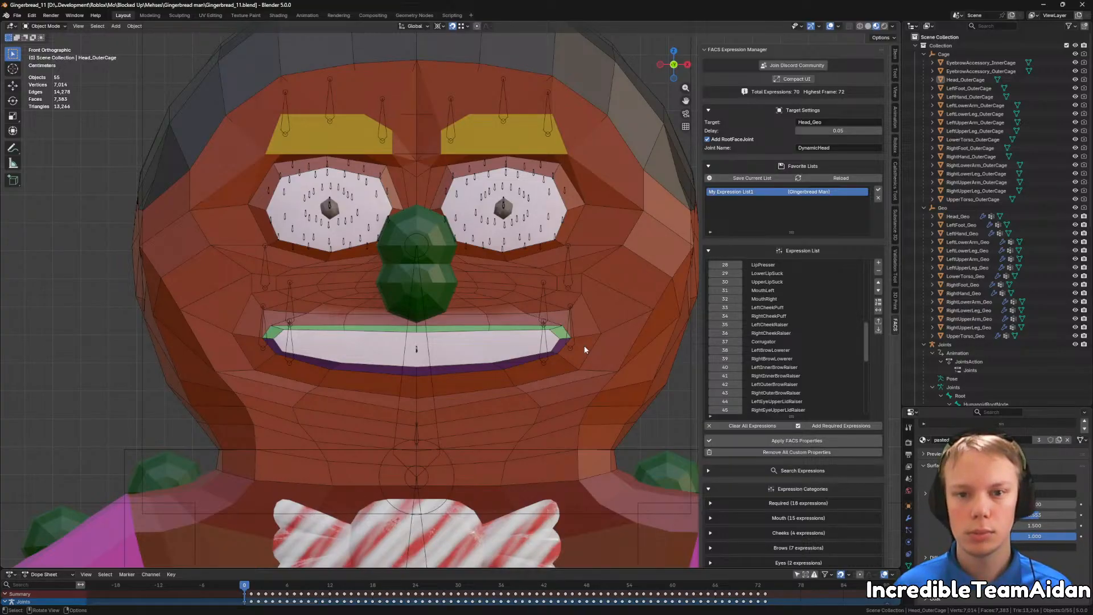
Step: Hide Head_OuterCage and both eyebrow accessory cages to view the head geometry underneath
scroll(570, 336, "down", 10)
middle_click_drag(472, 350, 474, 322, "ctrl")
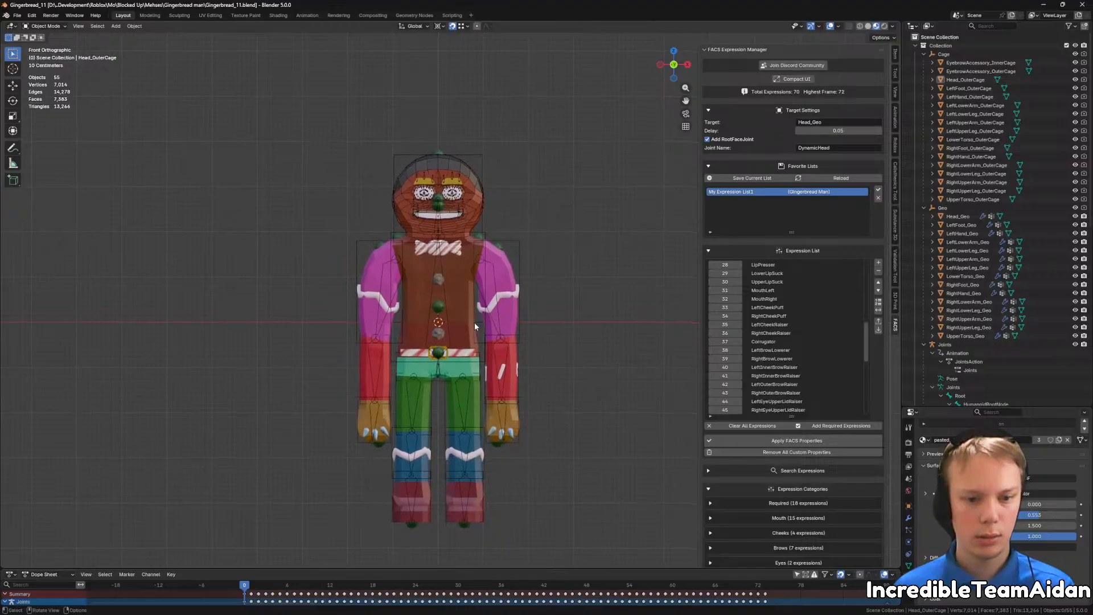
middle_click_drag(439, 441, 484, 439)
middle_click_drag(449, 241, 430, 406, "shift")
scroll(461, 323, "up", 1)
scroll(460, 323, "up", 4)
middle_click_drag(460, 324, 532, 373, "alt")
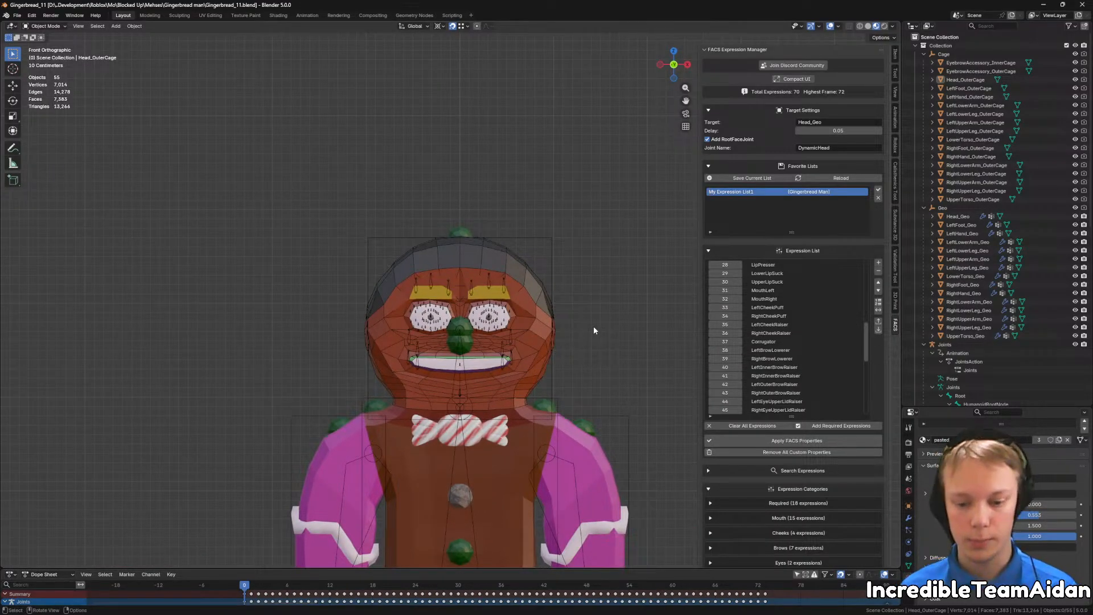
left_click(504, 270)
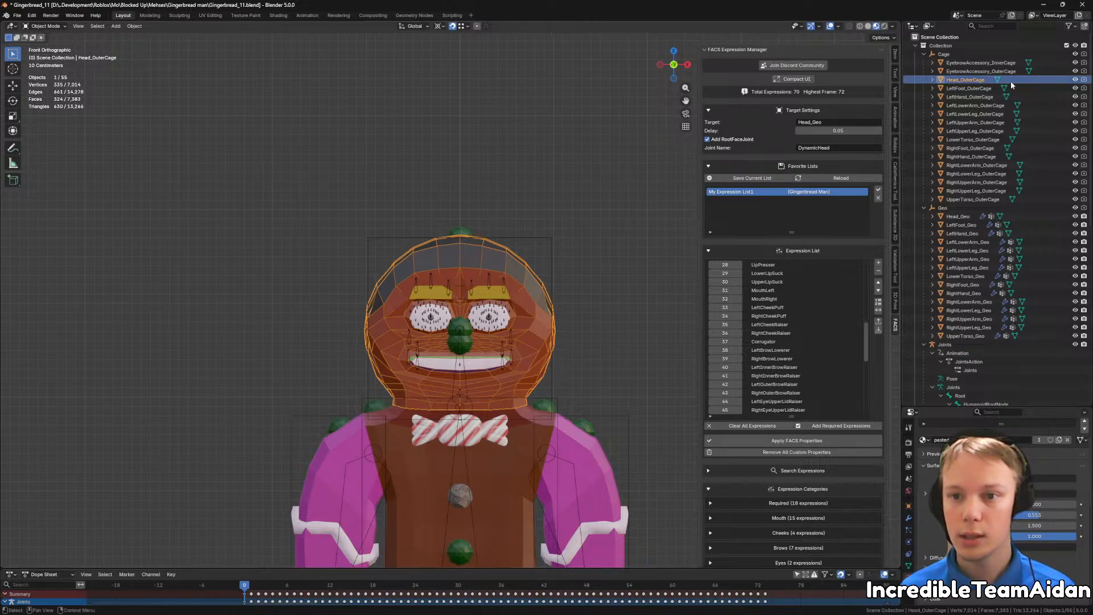
left_click(1076, 80)
left_click_drag(1076, 72, 1076, 63)
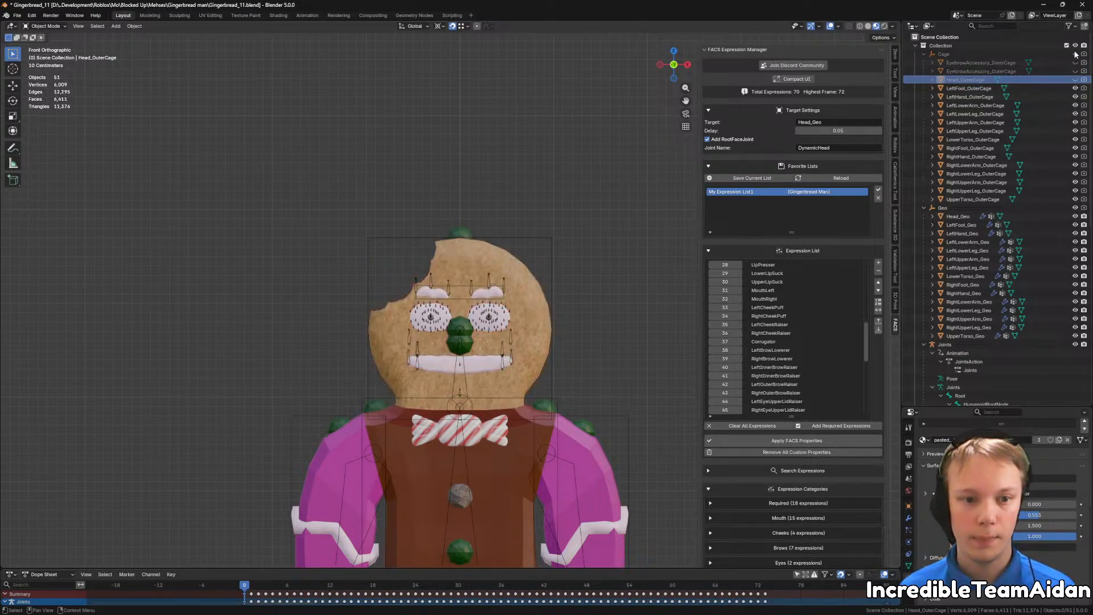
scroll(384, 254, "up", 4)
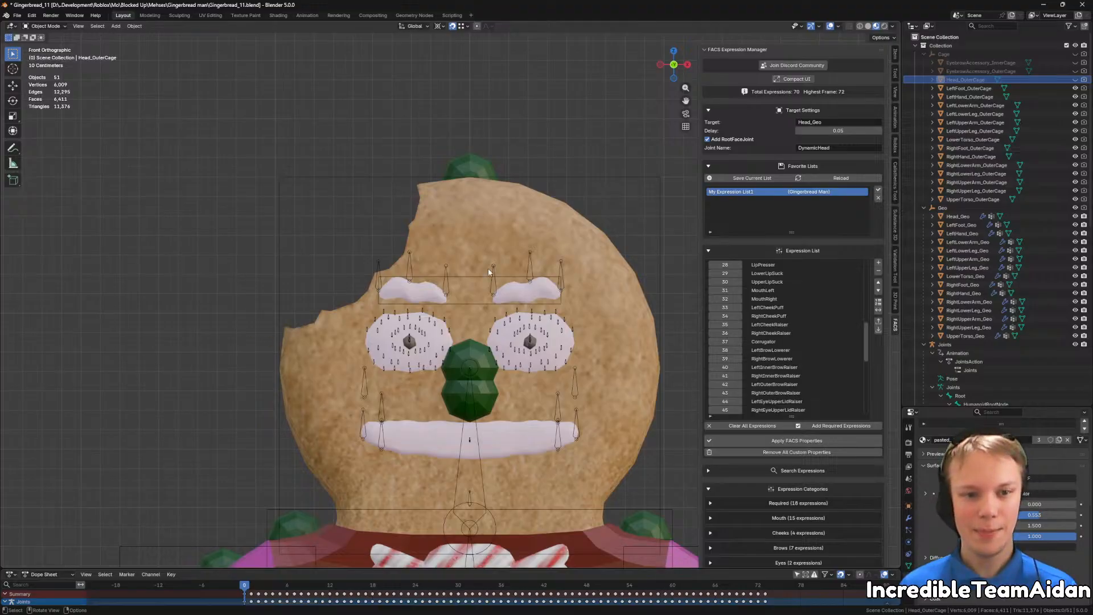
Step: Toggle the visibility of Head_OuterCage repeatedly to compare the cage with the bitten head shape
left_click(1076, 80)
left_click(1077, 81)
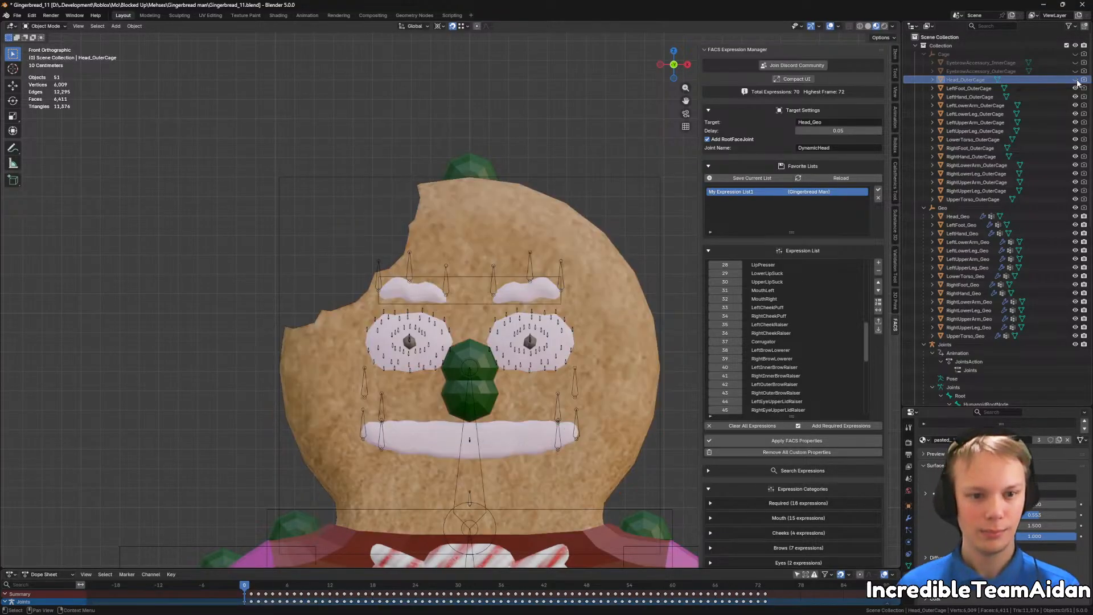
left_click(1076, 80)
left_click(1076, 80)
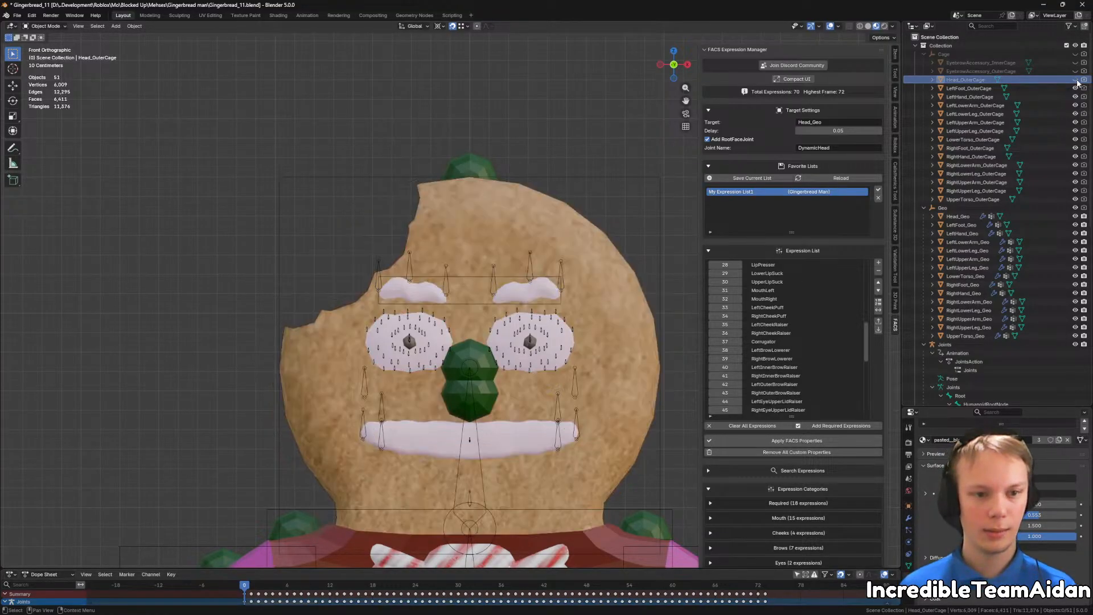
left_click(1076, 80)
left_click(1076, 80)
Step: Inspect the bite cut-out of Head_Geo in Edit Mode, and return to Object Mode
left_click(403, 238)
mouse_move(403, 237)
middle_mouse_down()
mouse_move(442, 250)
mouse_move(393, 236)
middle_mouse_up()
key("Tab")
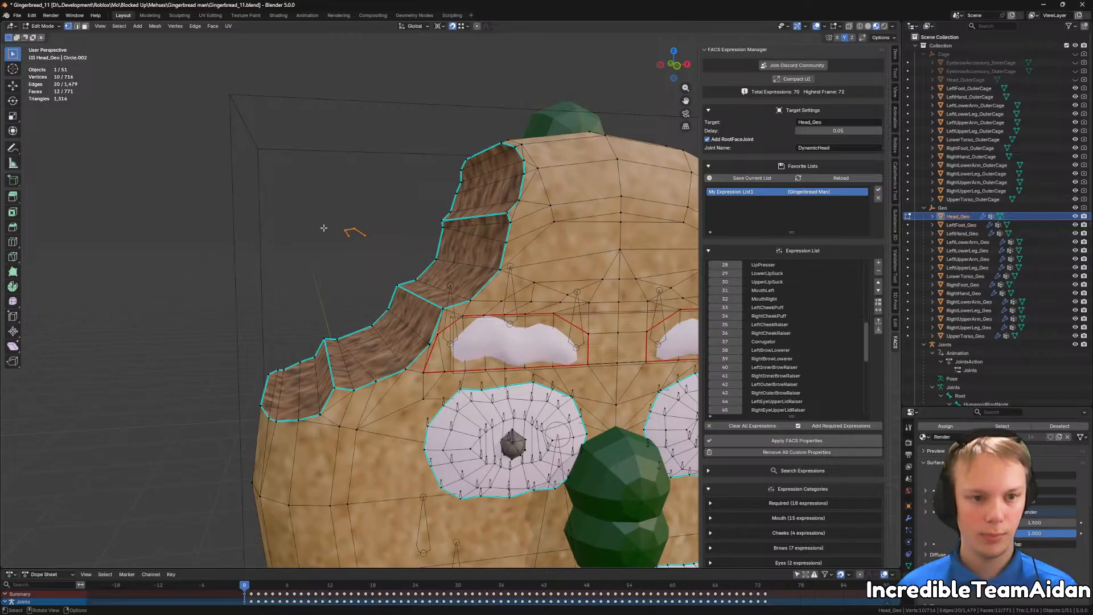
key("Tab")
middle_click_drag(367, 228, 434, 254)
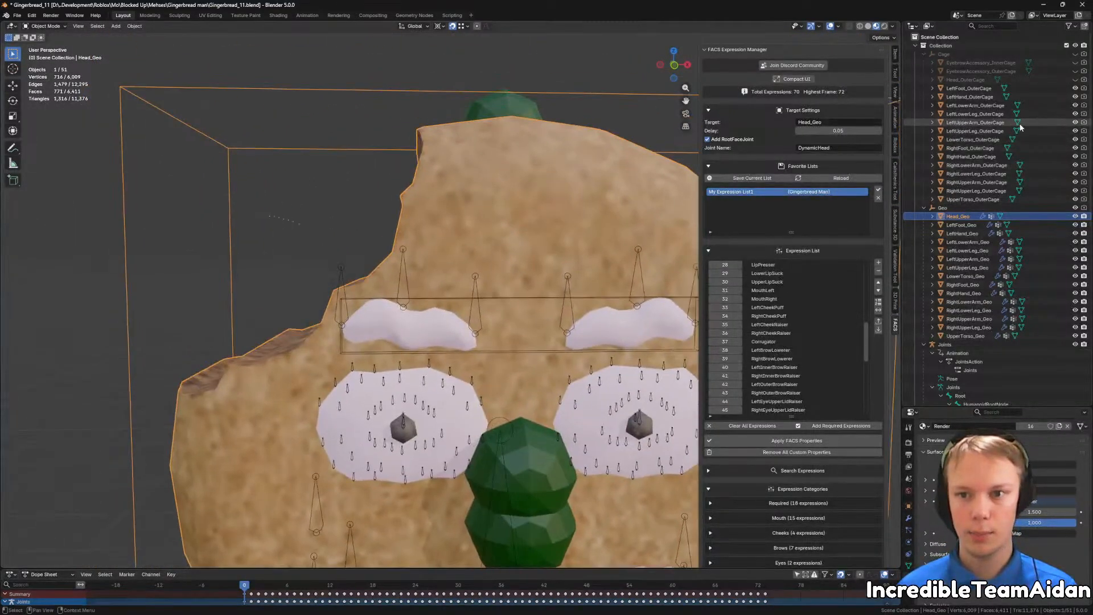
Step: Show Head_OuterCage and both eyebrow accessory cages, check them over the bite, and deselect Head_Geo in front view
left_click_drag(1075, 80, 1075, 54)
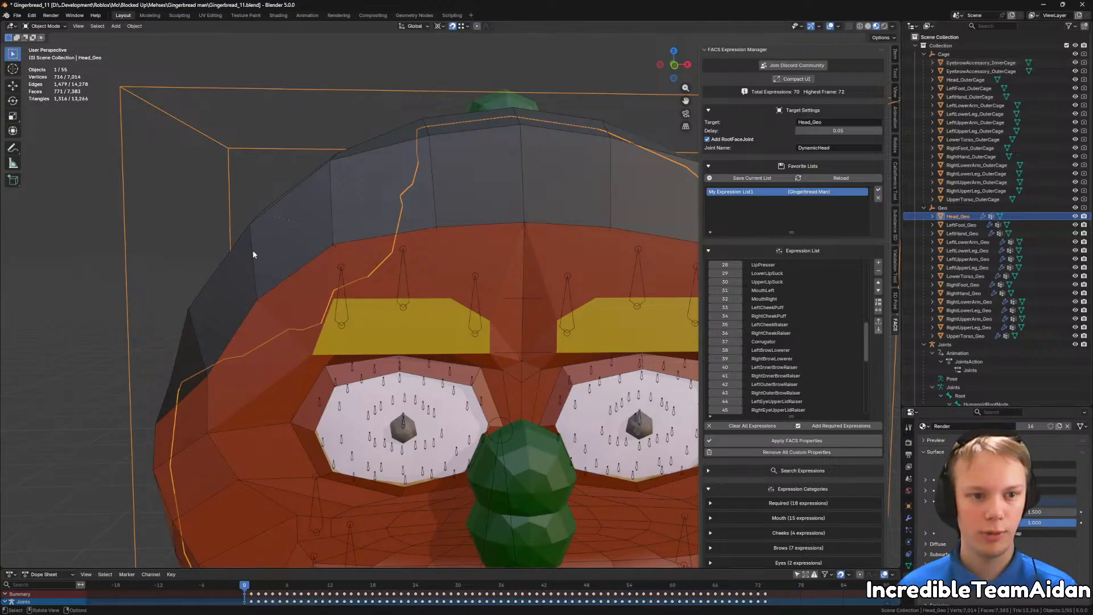
middle_click_drag(254, 253, 349, 227)
scroll(414, 362, "down", 5)
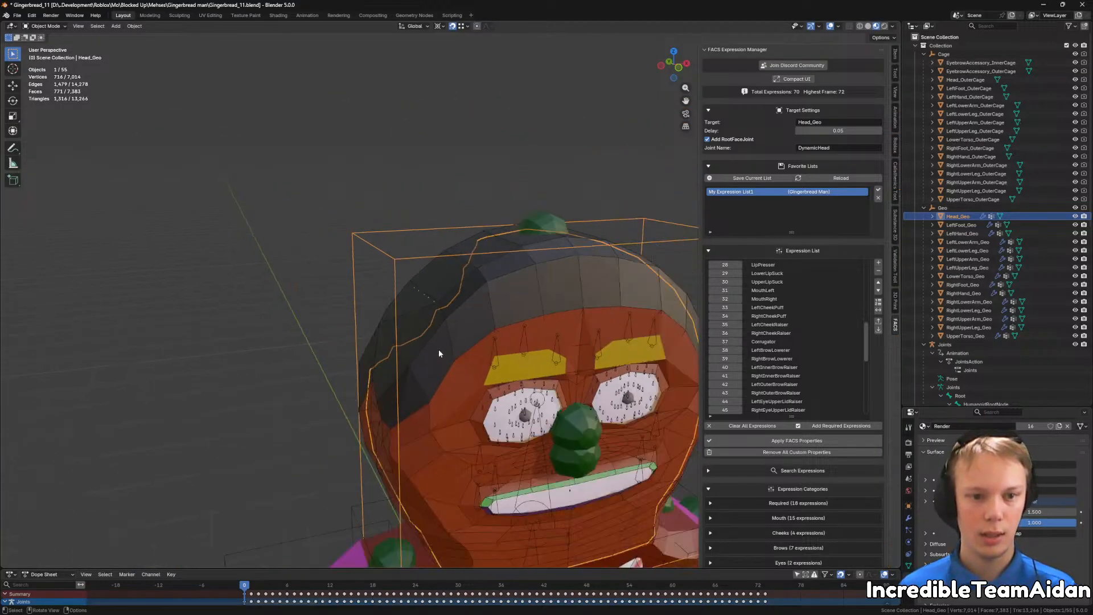
middle_click_drag(438, 350, 411, 312)
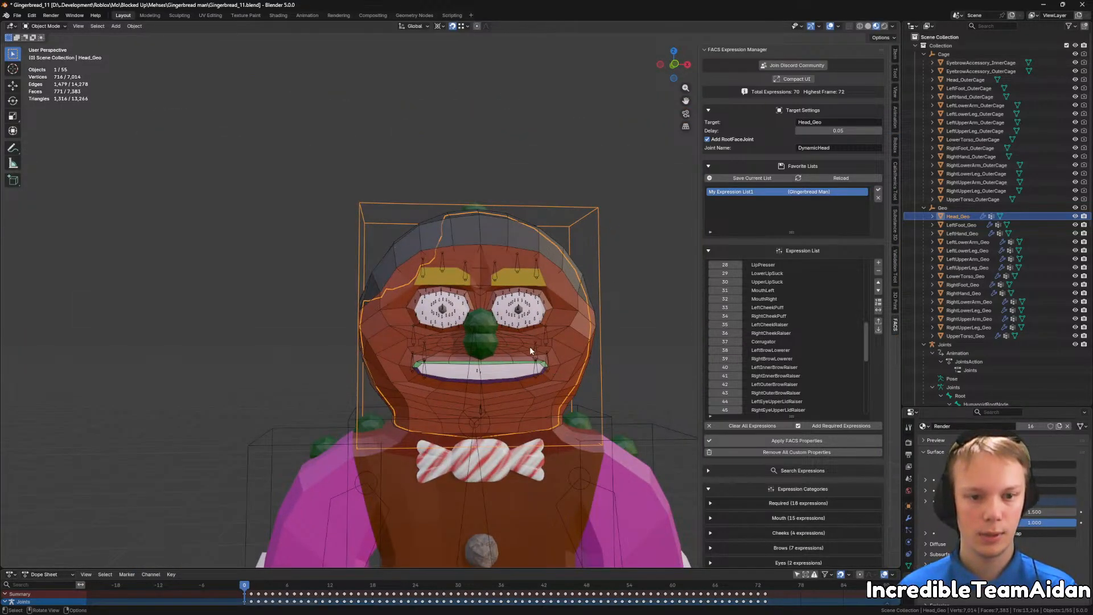
key("KP_1")
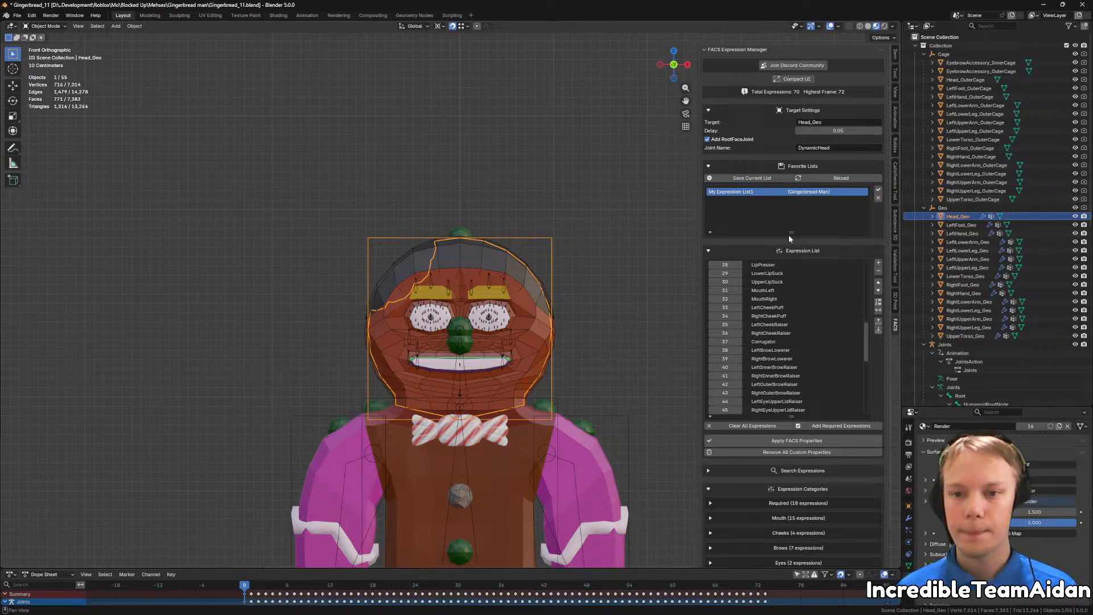
left_click(551, 159)
Step: Select every object in the scene and open the FBX export
scroll(573, 366, "down", 4)
scroll(590, 309, "up", 3)
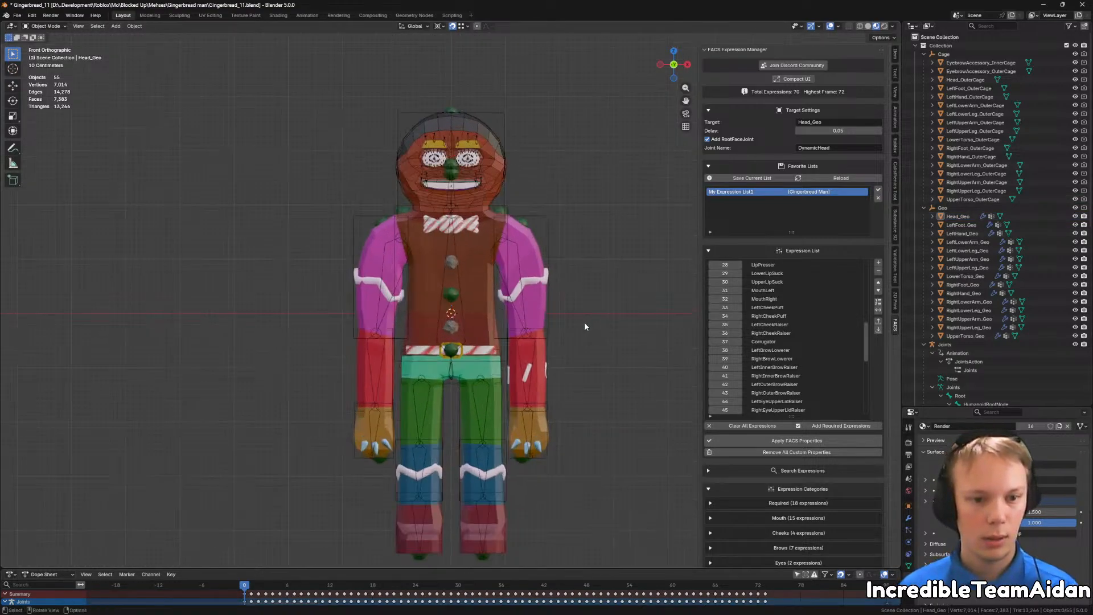
middle_click_drag(600, 342, 592, 333, "shift")
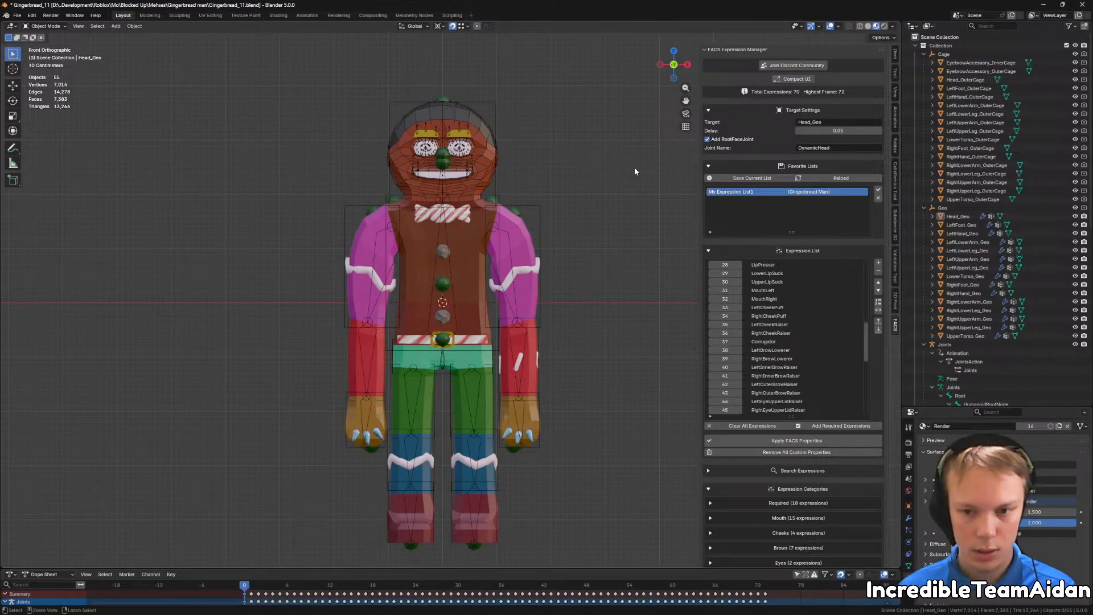
key("ctrl+a")
key("Escape")
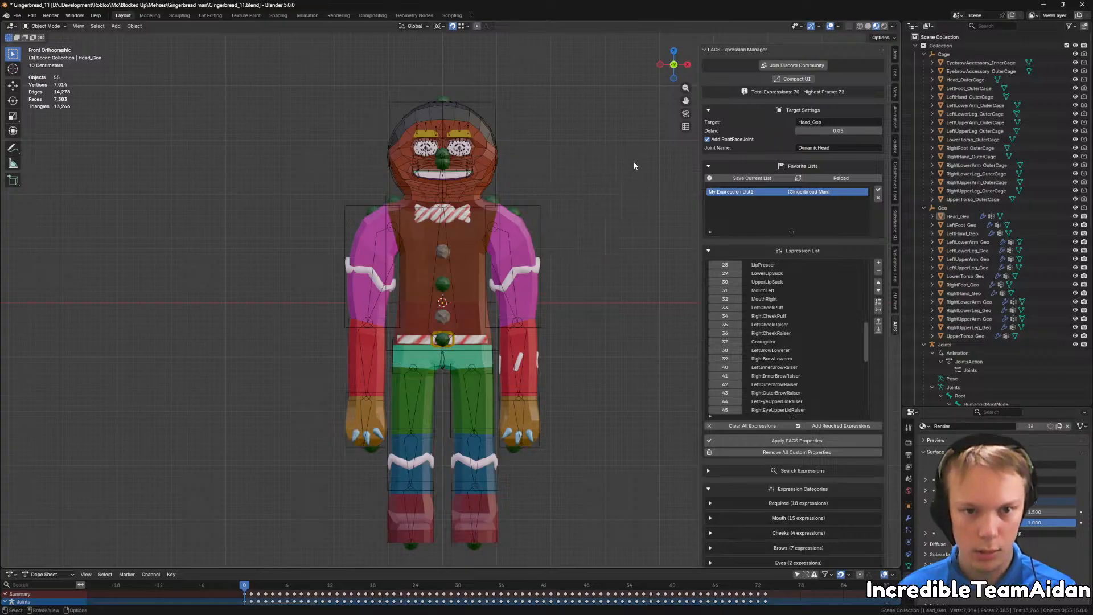
key("a")
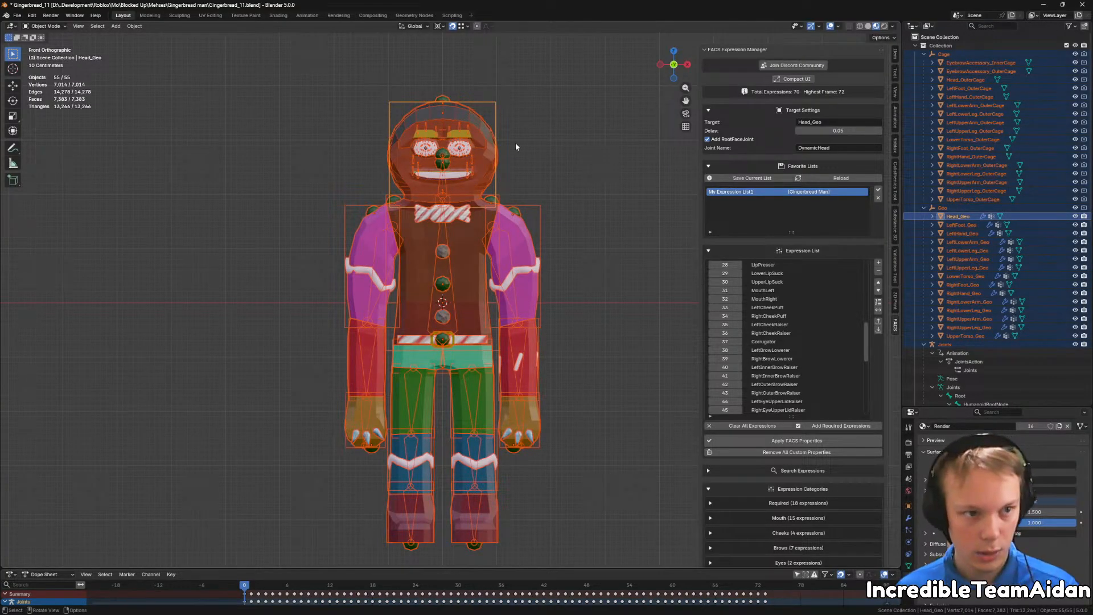
left_click(18, 15)
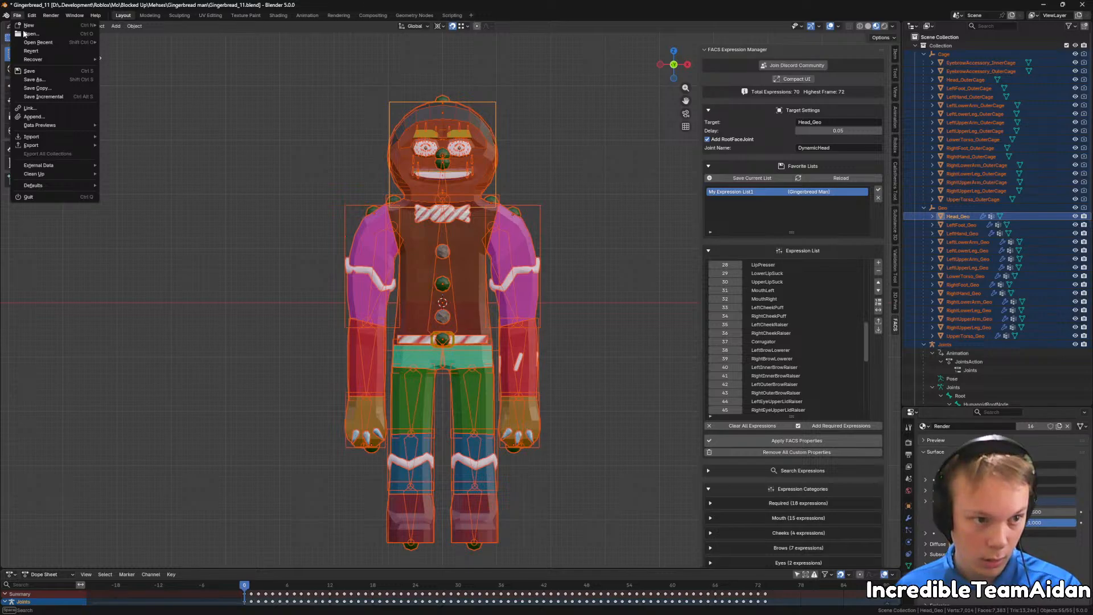
mouse_move(53, 146)
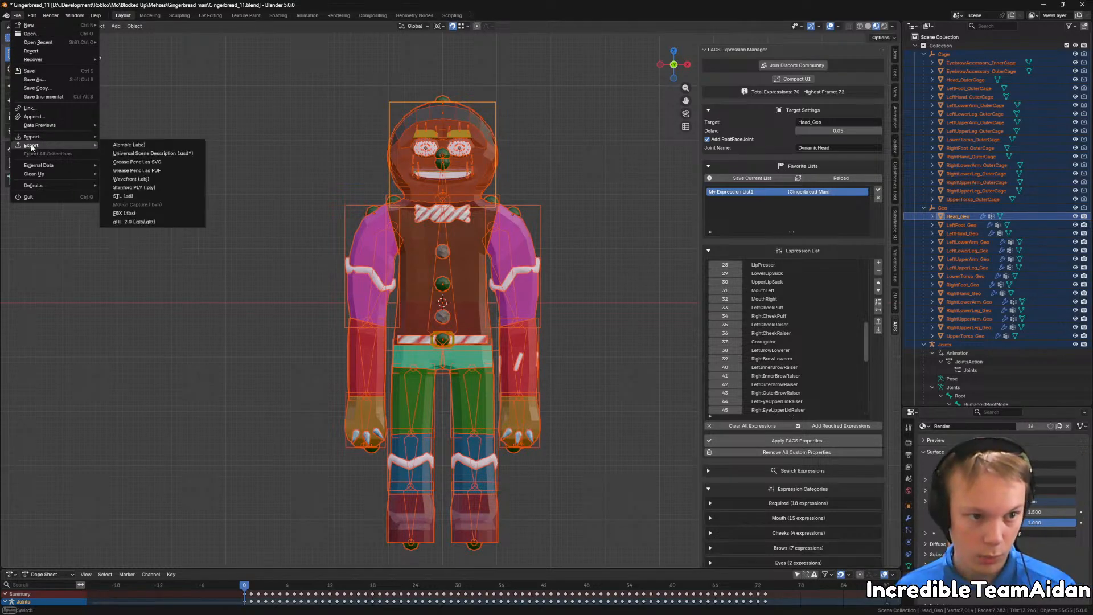
left_click(139, 214)
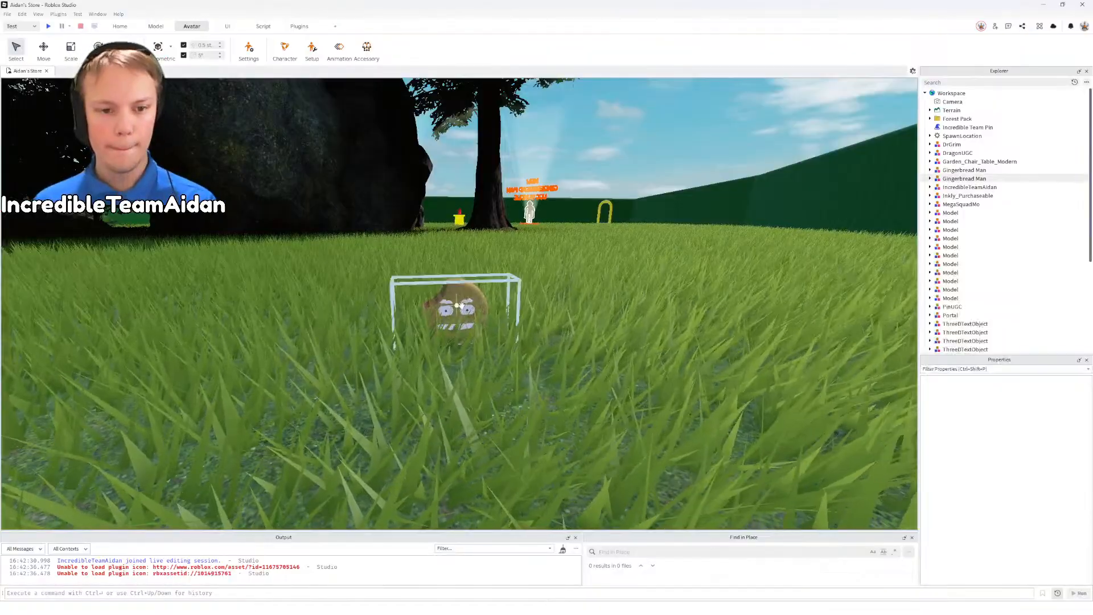
Step: Move the Gingerbread Man model sunk in the grass along the Z axis to position 10, and deselect it
left_click(460, 306)
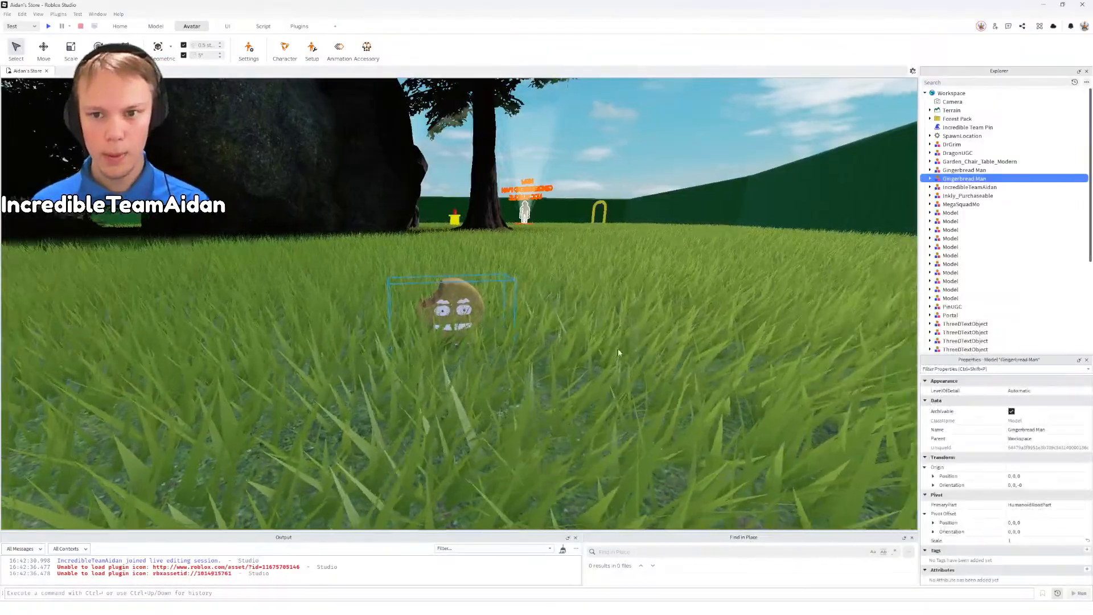
right_click_drag(618, 353, 586, 349)
key("ctrl+2")
right_click_drag(485, 363, 525, 276)
left_click_drag(534, 257, 473, 257)
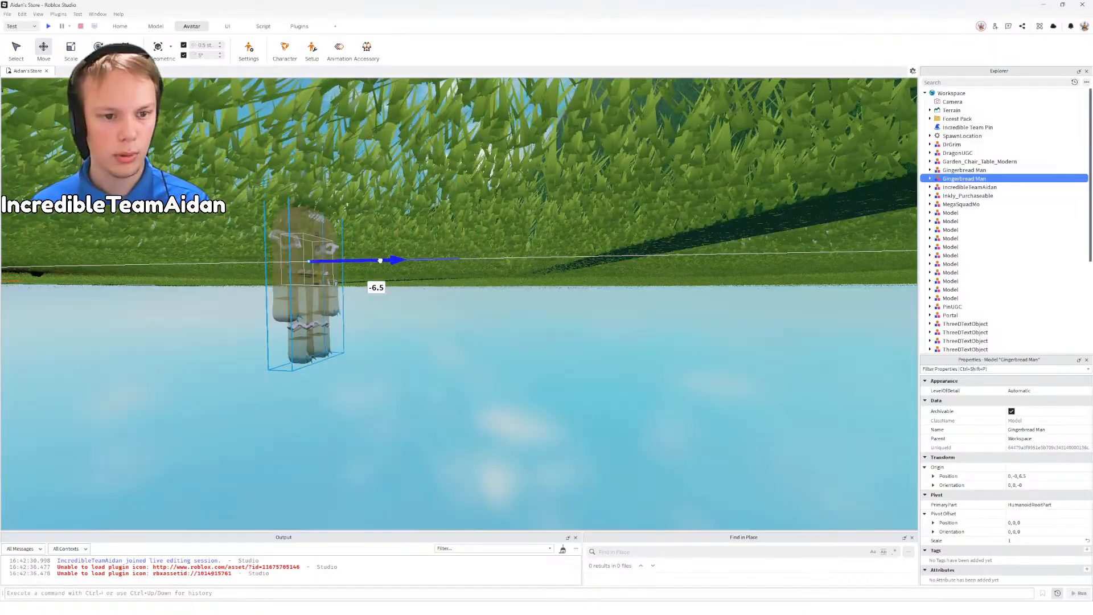
left_click_drag(380, 260, 300, 261)
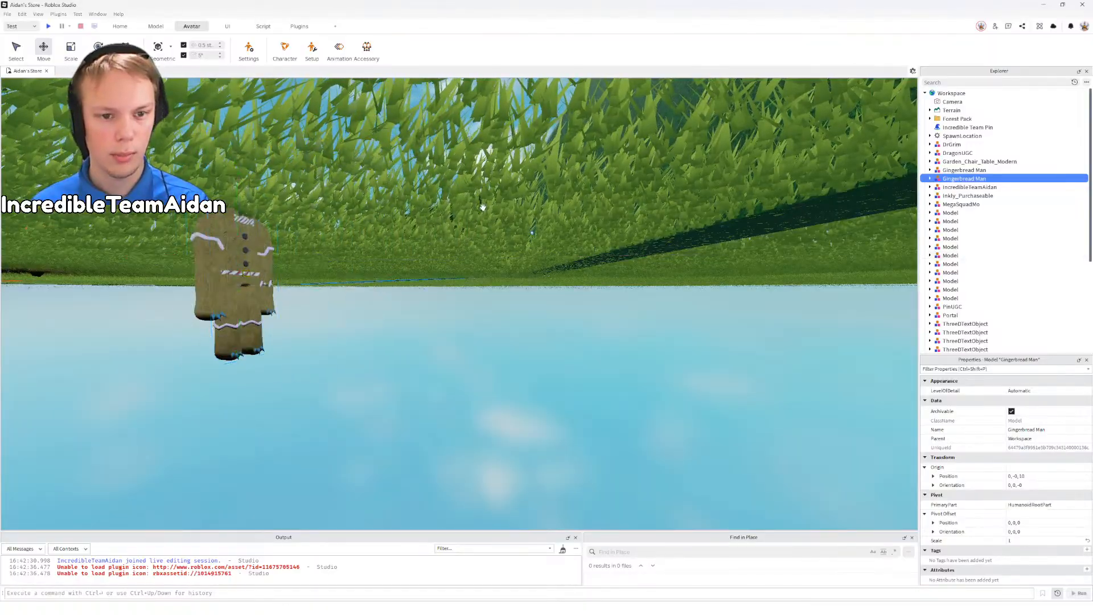
left_click(482, 208)
right_click_drag(482, 208, 483, 209)
key("e")
left_click(639, 415)
right_click_drag(639, 416, 639, 416)
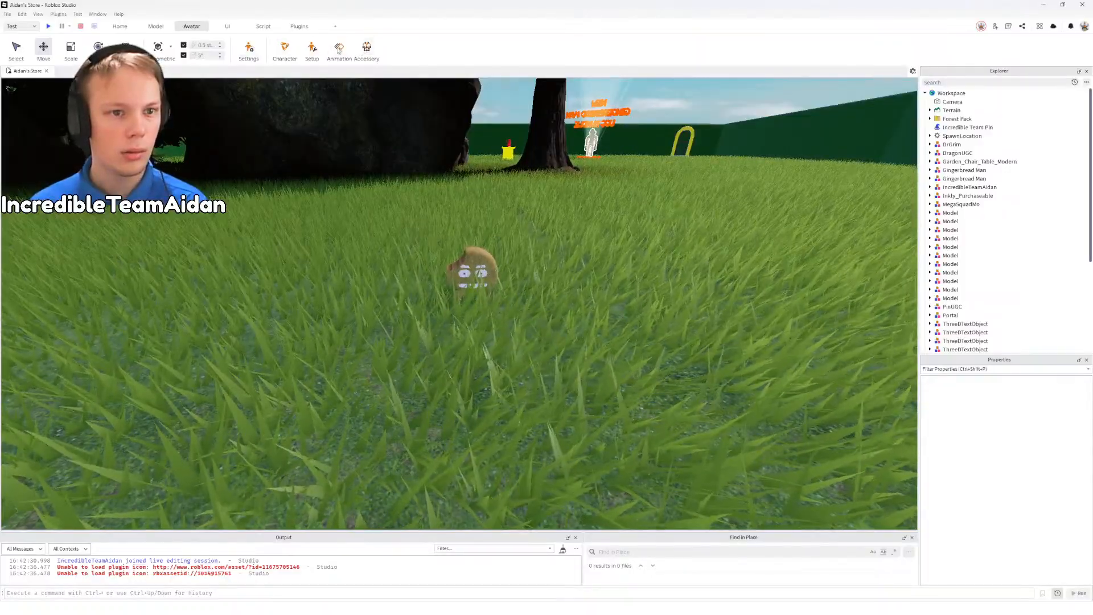
left_click(121, 27)
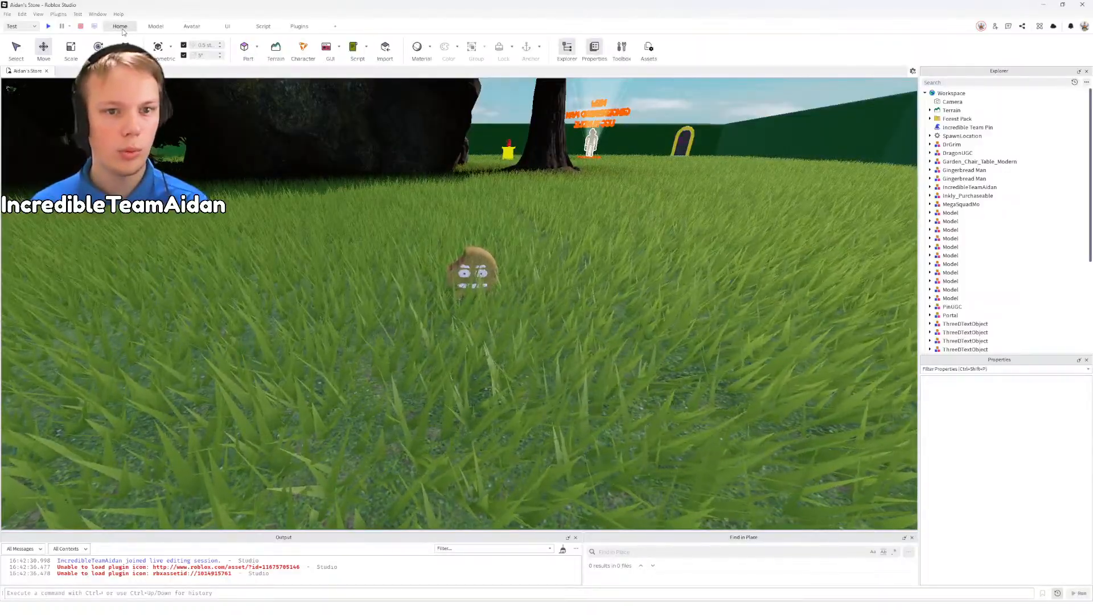
left_click(156, 26)
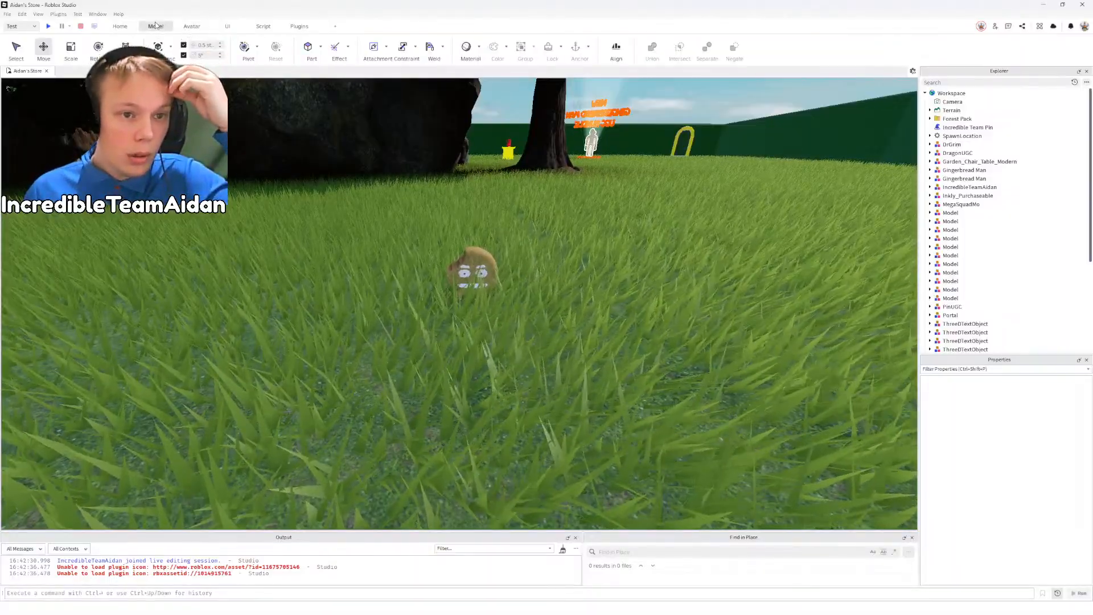
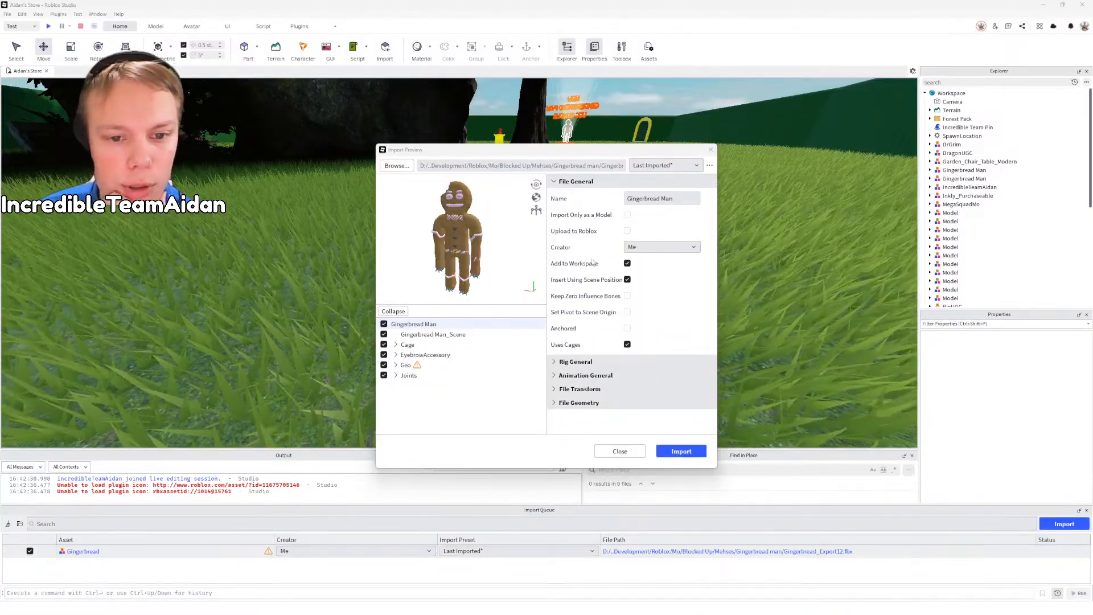
Step: Expand the Rig General settings in the import preview of Gingerbread_Export12.fbx and open the Rig Scale options
left_click(557, 364)
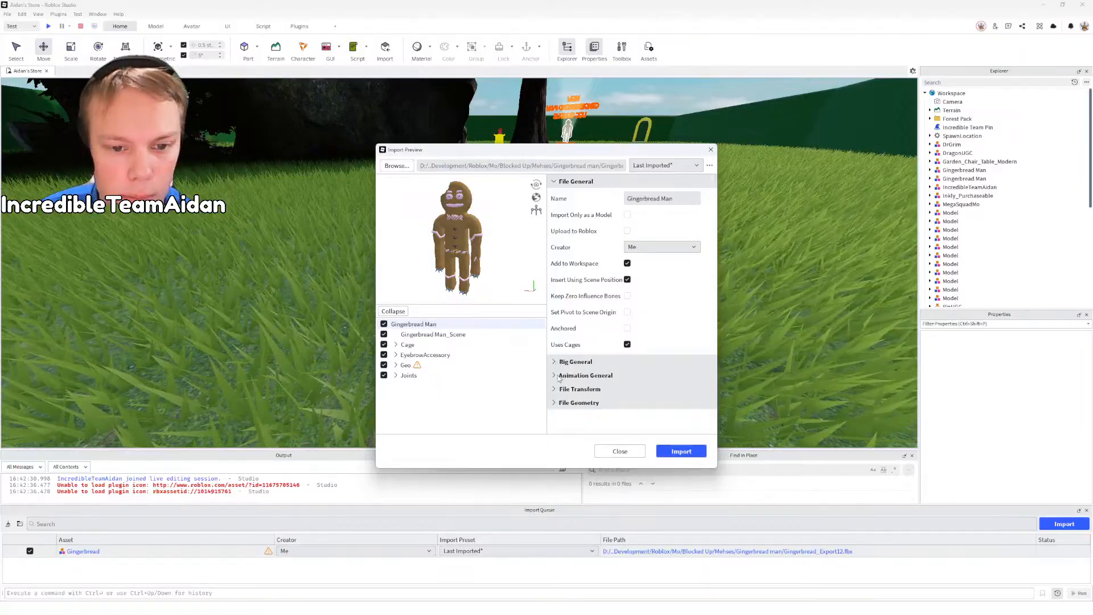
left_click(557, 365)
left_click(557, 365)
left_click(558, 364)
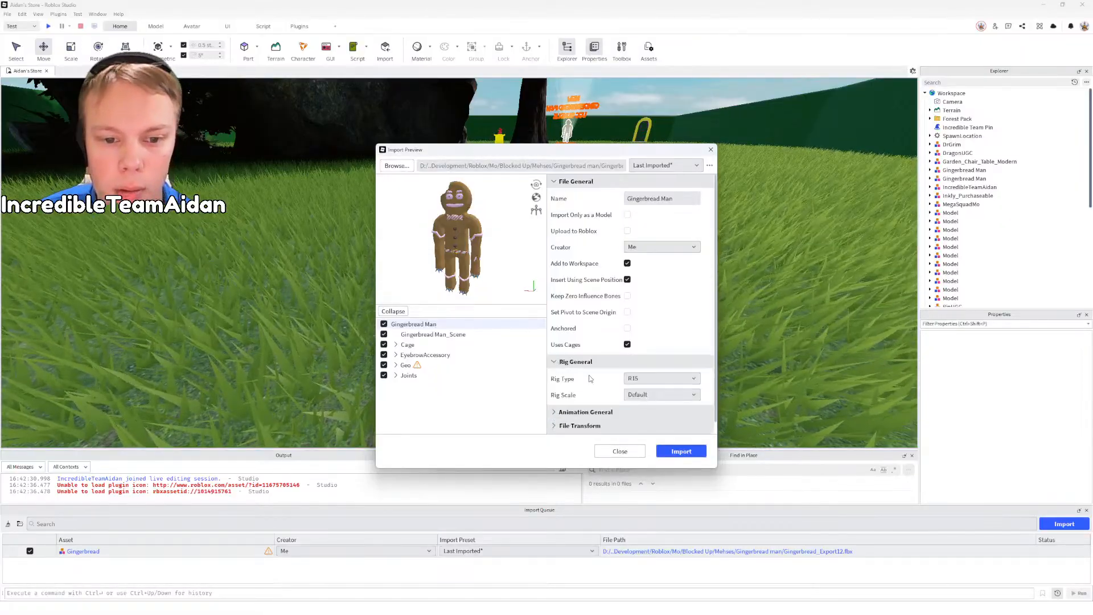
left_click(636, 395)
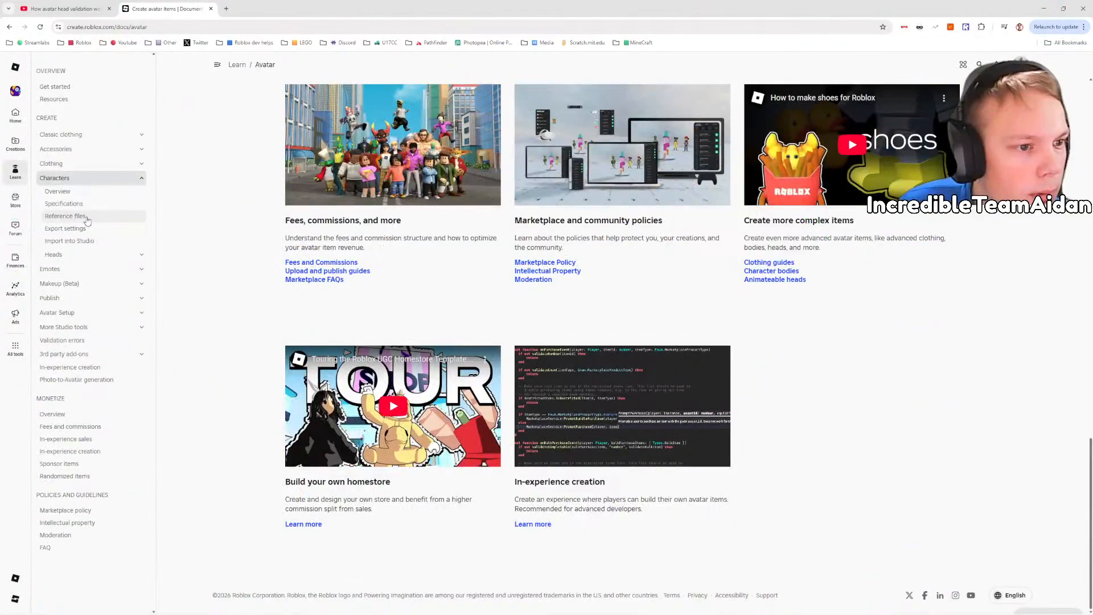
Step: Open the Characters Specifications page of the Roblox Creator docs in the browser and find the Normal body scale size tables
left_click(64, 203)
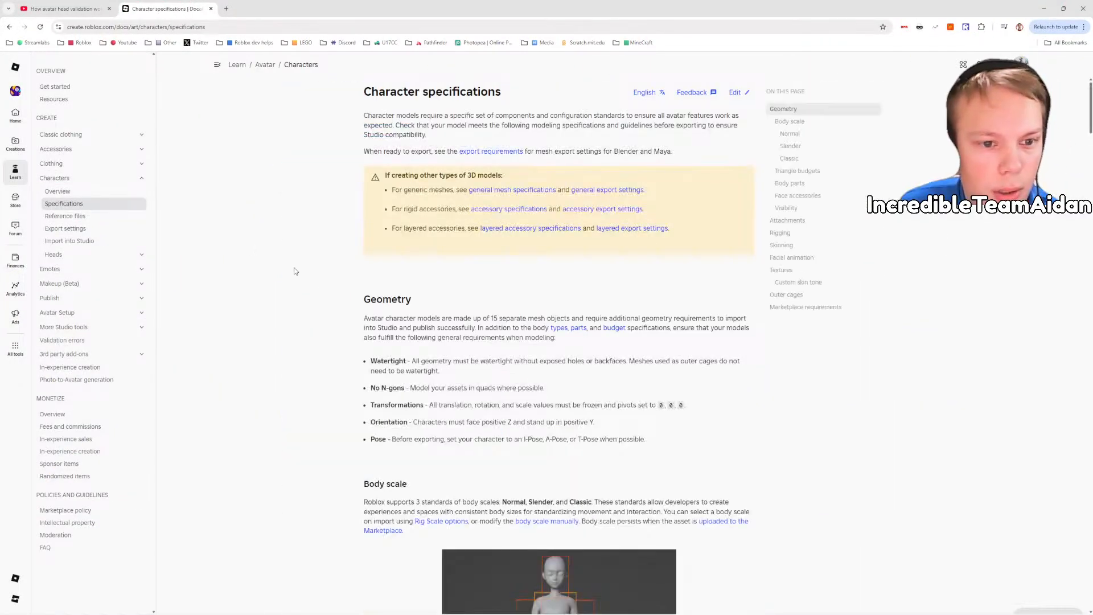
scroll(329, 329, "down", 10)
scroll(329, 329, "down", 5)
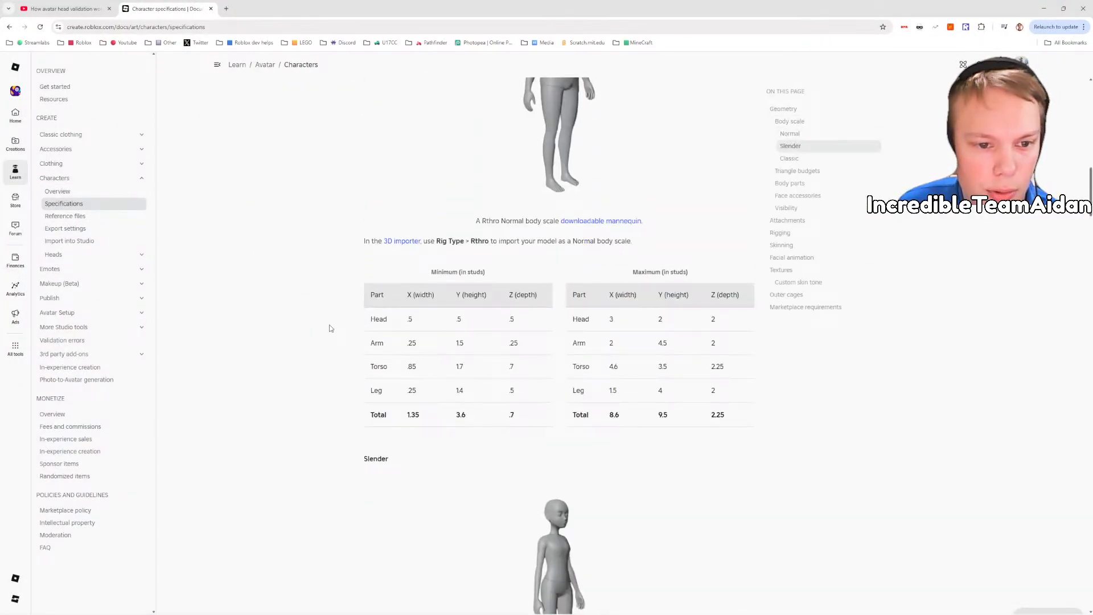
scroll(329, 328, "down", 2)
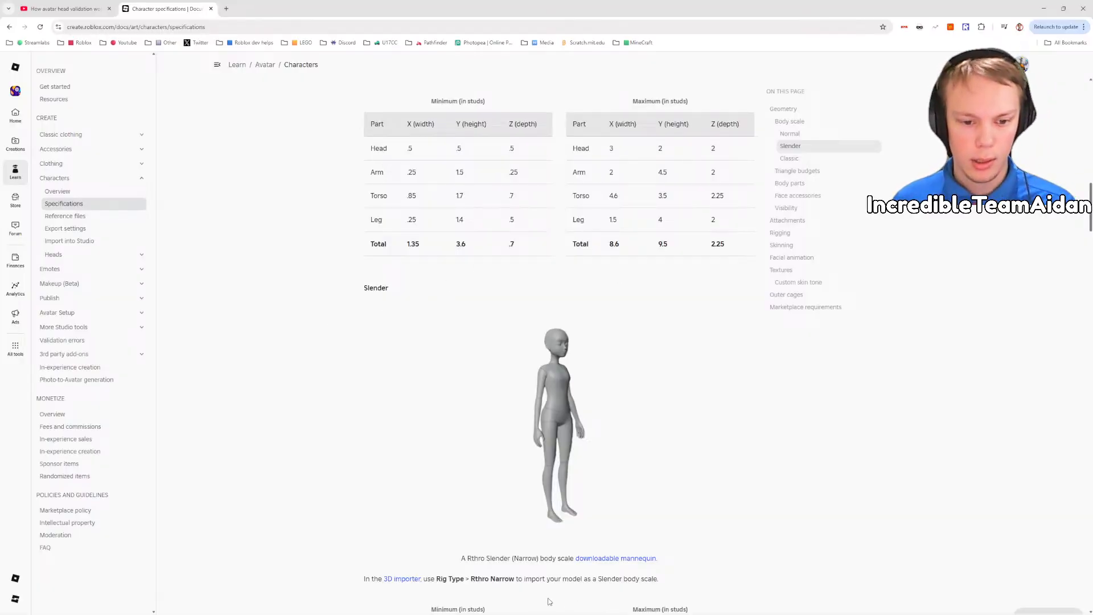
left_click(525, 614)
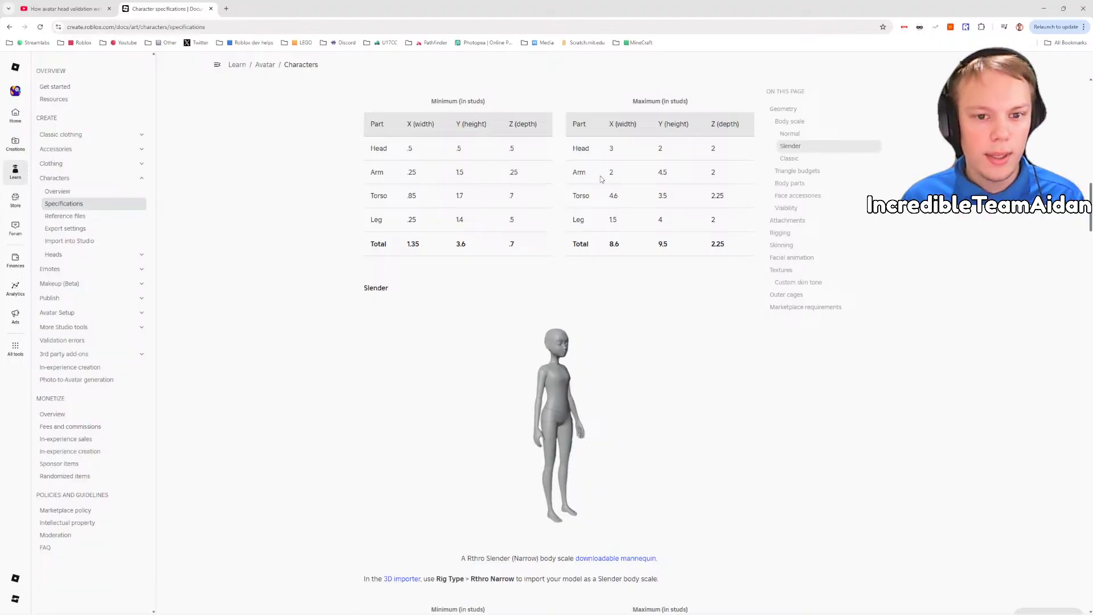
Step: Highlight the total maximum width of the Normal body scale and study its size limits and mannequin
left_click_drag(623, 246, 607, 245)
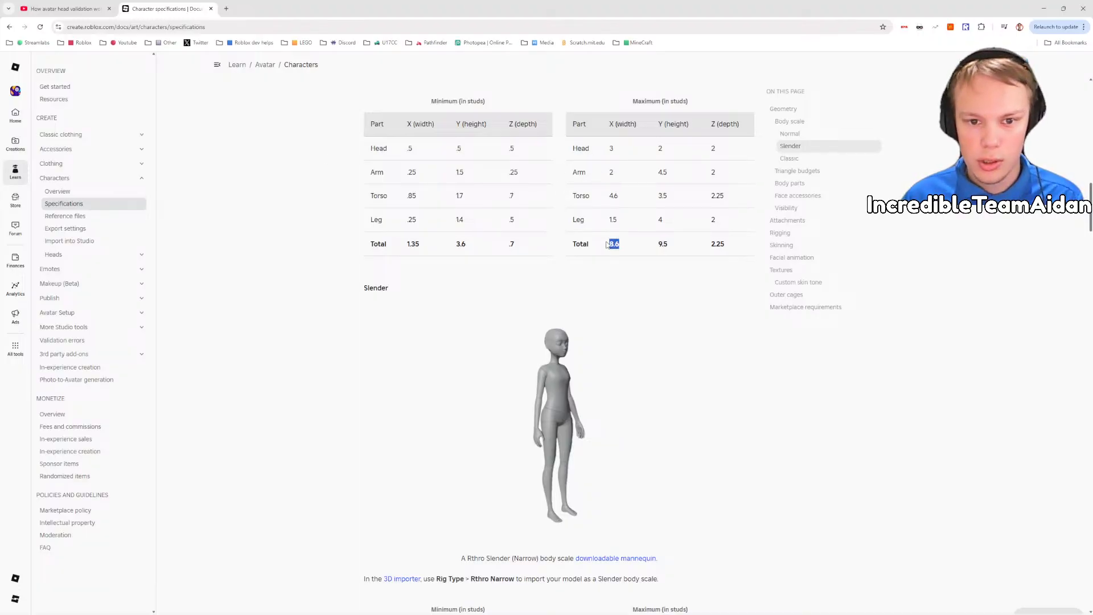
scroll(608, 245, "up", 5)
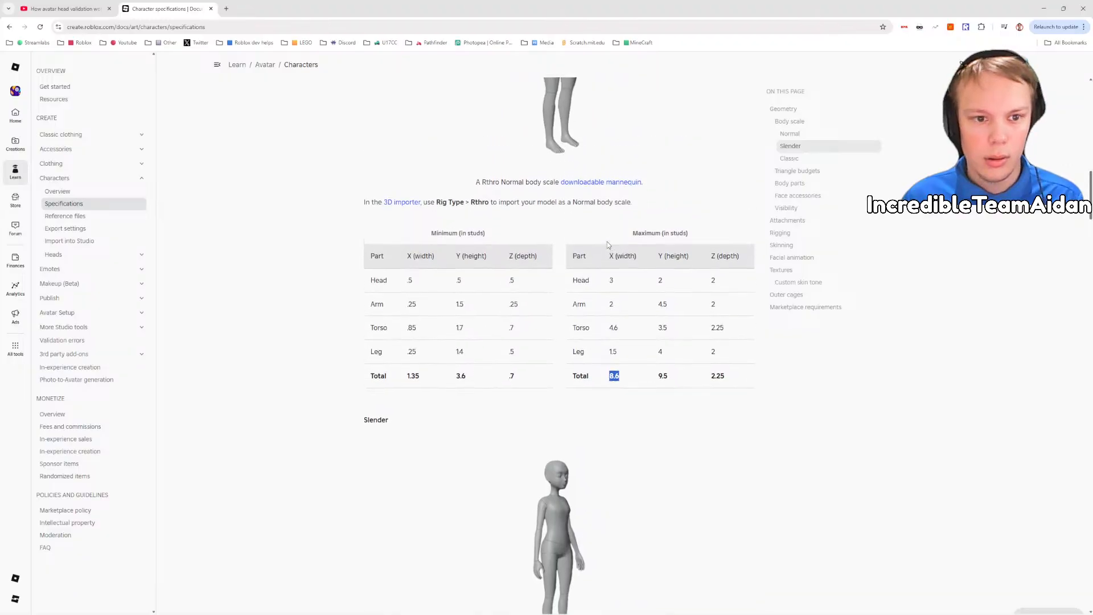
scroll(566, 294, "down", 2)
scroll(566, 295, "up", 5)
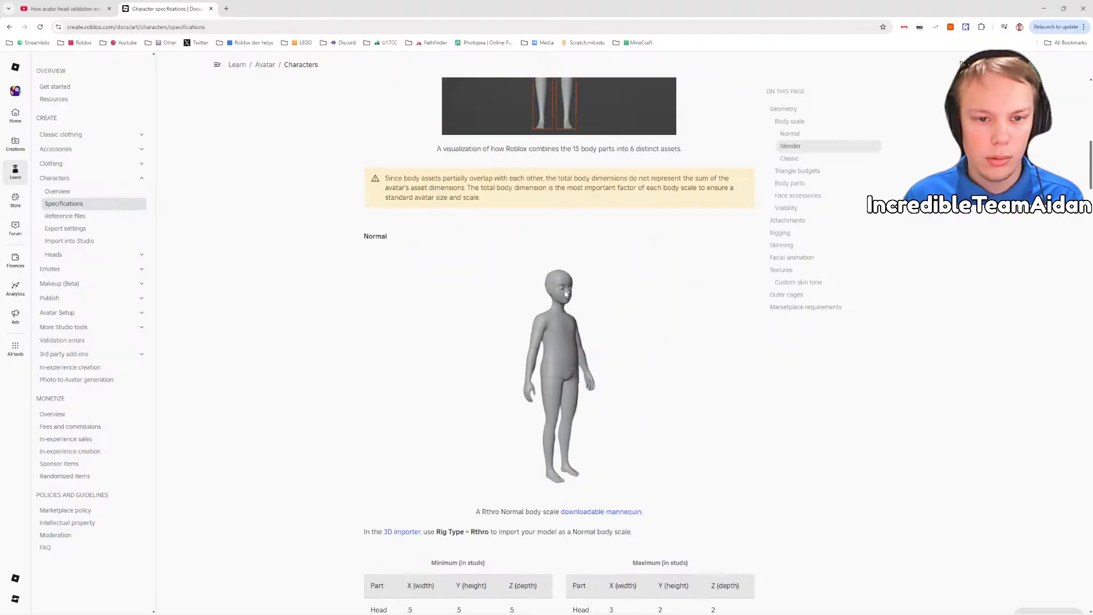
scroll(565, 295, "down", 1)
scroll(565, 292, "down", 4)
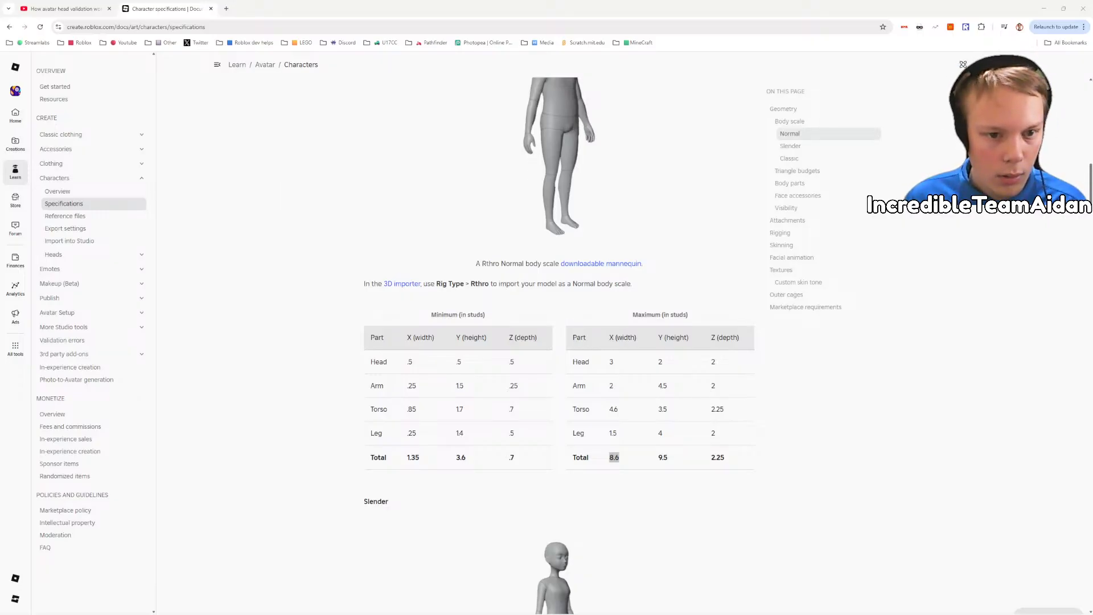
key("alt+Tab")
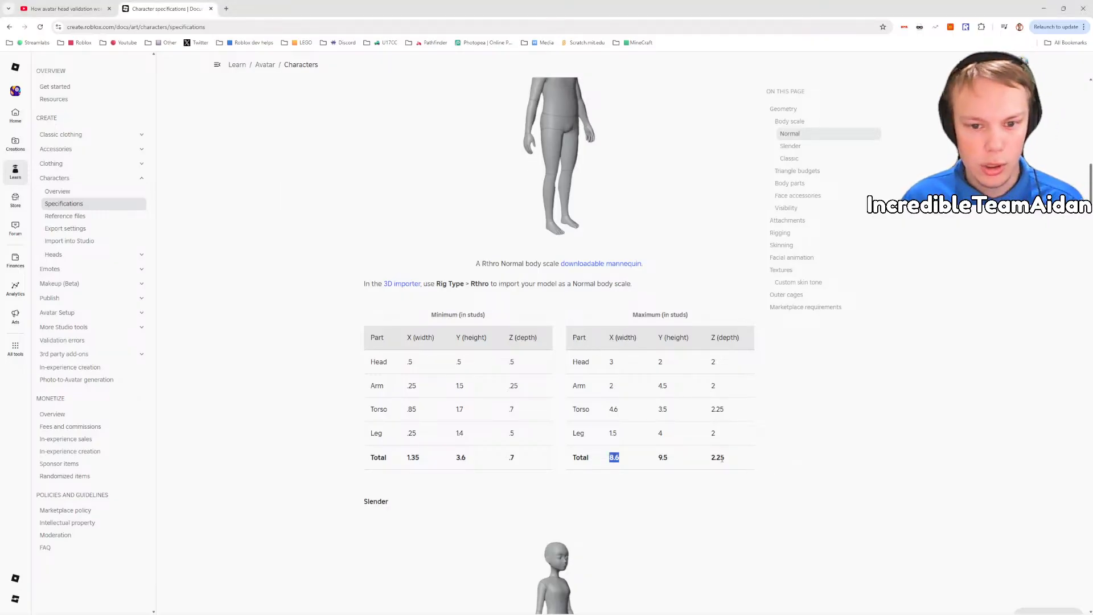
scroll(719, 460, "down", 2)
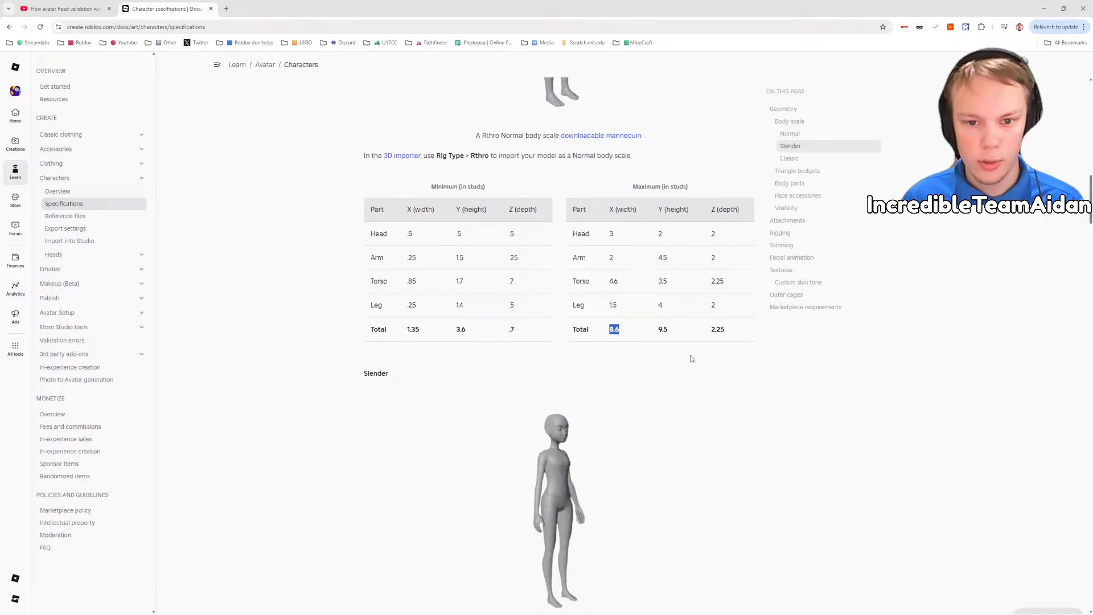
Step: Compare the size limits and importer rig types of the Slender, Classic and Normal body scales
scroll(691, 358, "down", 12)
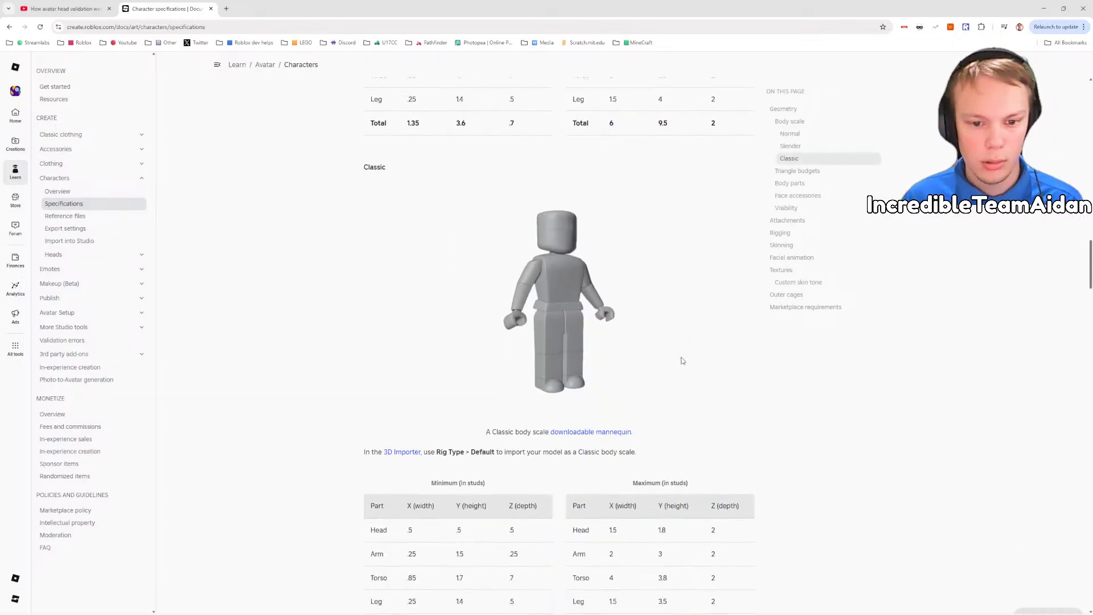
scroll(683, 361, "down", 3)
scroll(683, 361, "up", 2)
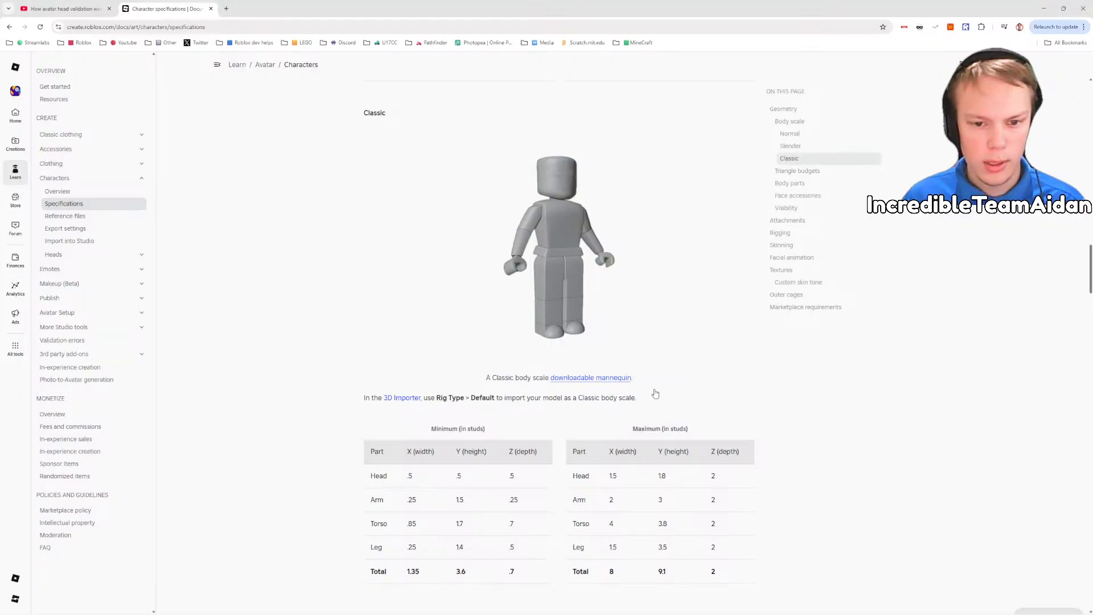
scroll(665, 389, "up", 5)
scroll(683, 376, "down", 8)
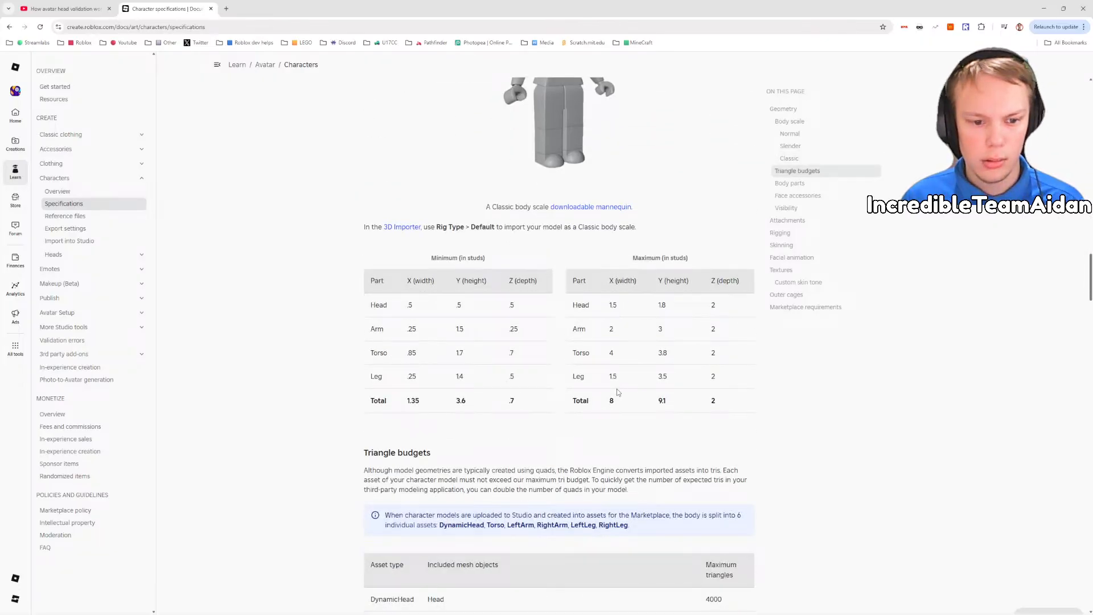
scroll(618, 393, "down", 4)
scroll(618, 393, "up", 20)
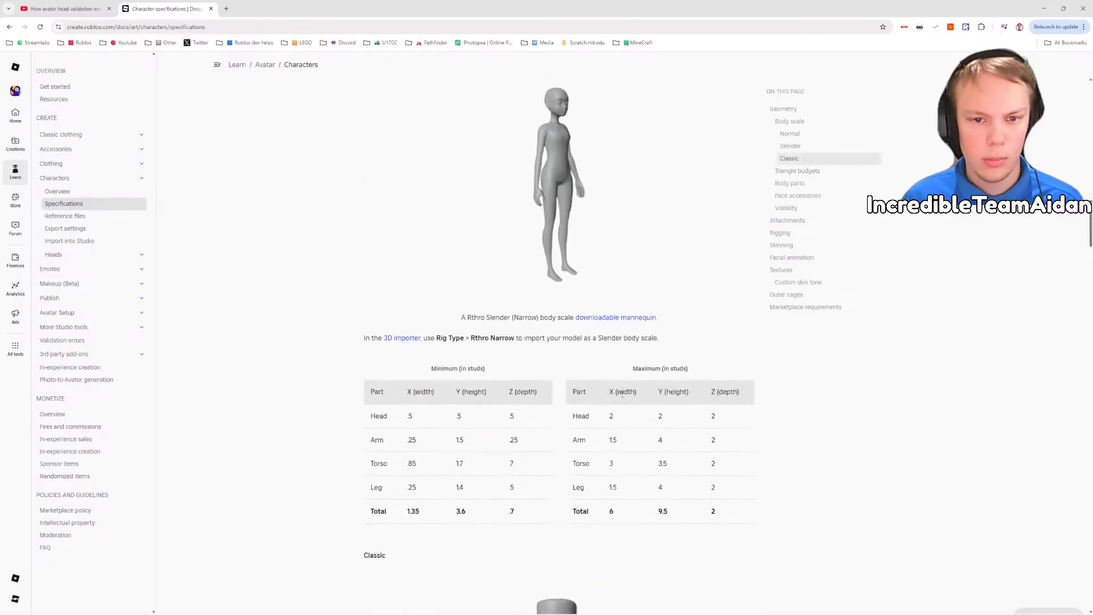
scroll(625, 395, "down", 2)
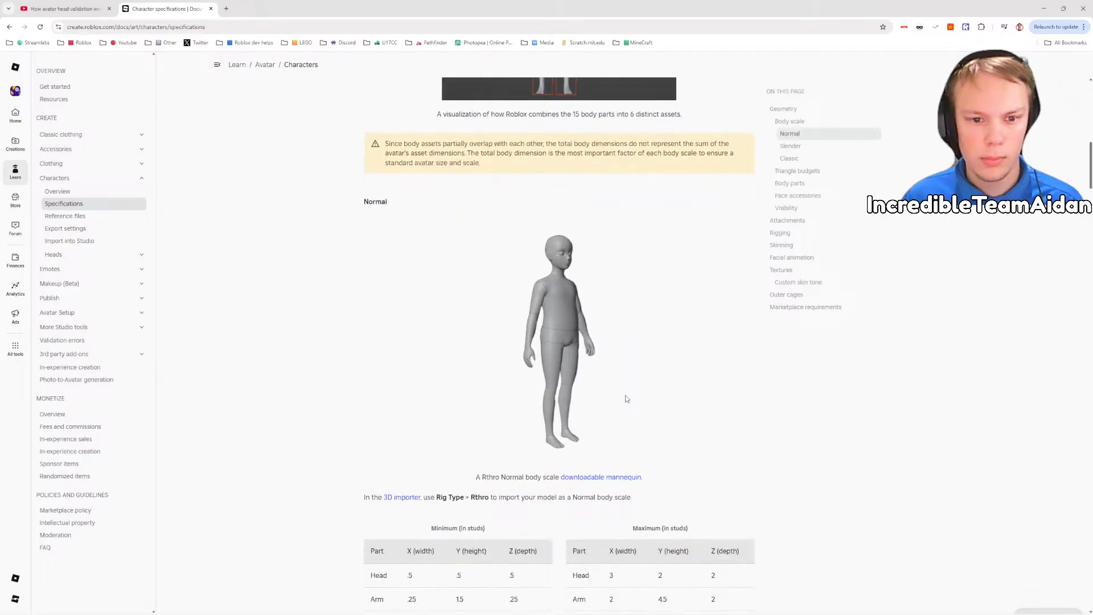
scroll(625, 396, "up", 7)
scroll(625, 400, "down", 8)
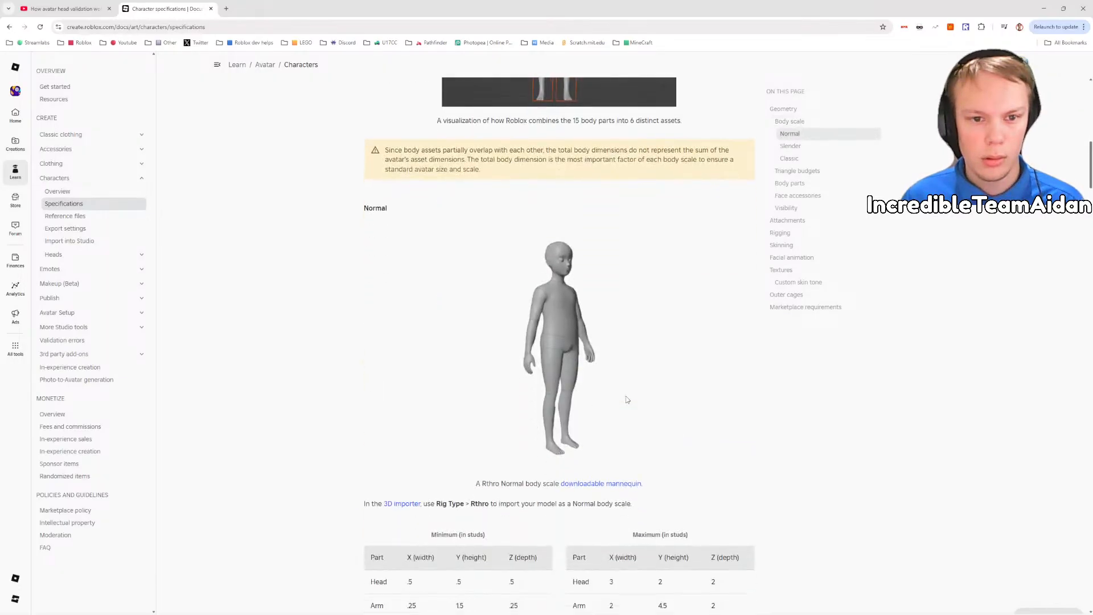
scroll(627, 400, "up", 7)
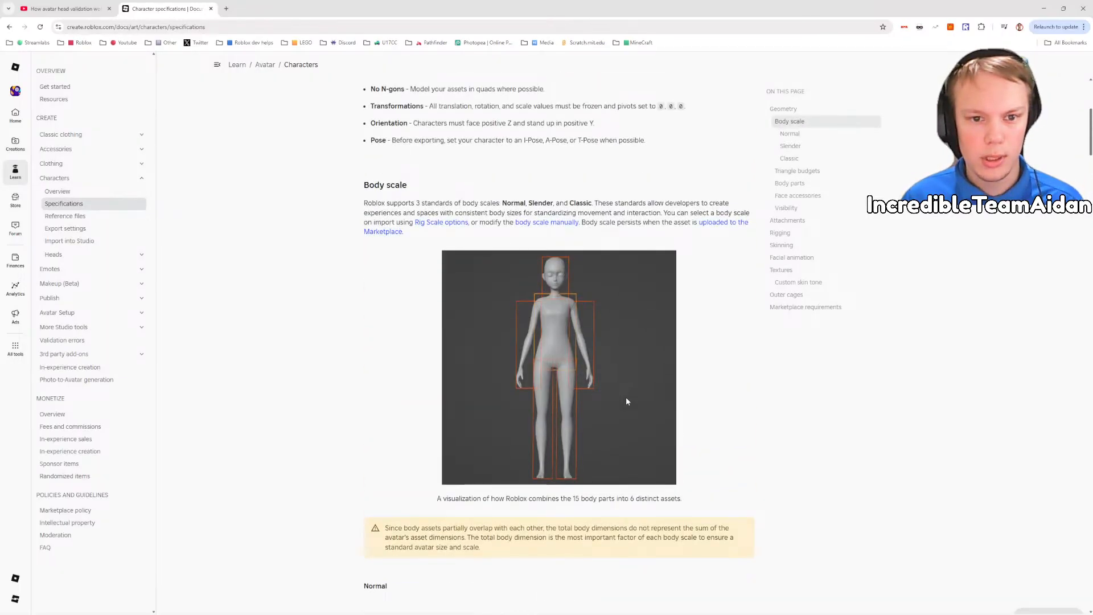
scroll(626, 401, "down", 20)
scroll(626, 401, "down", 5)
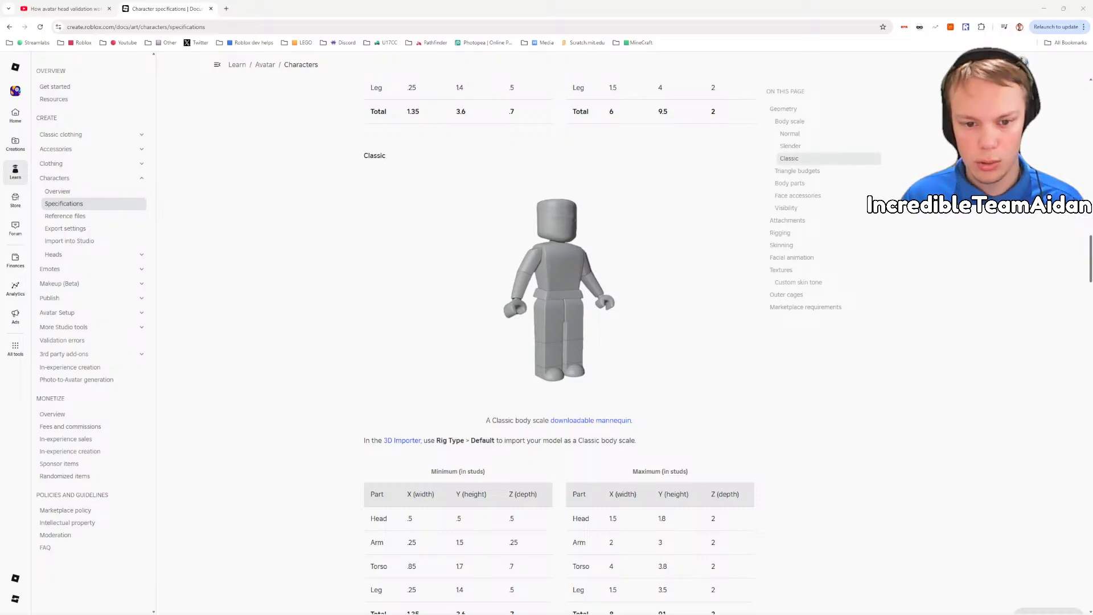
scroll(678, 365, "up", 7)
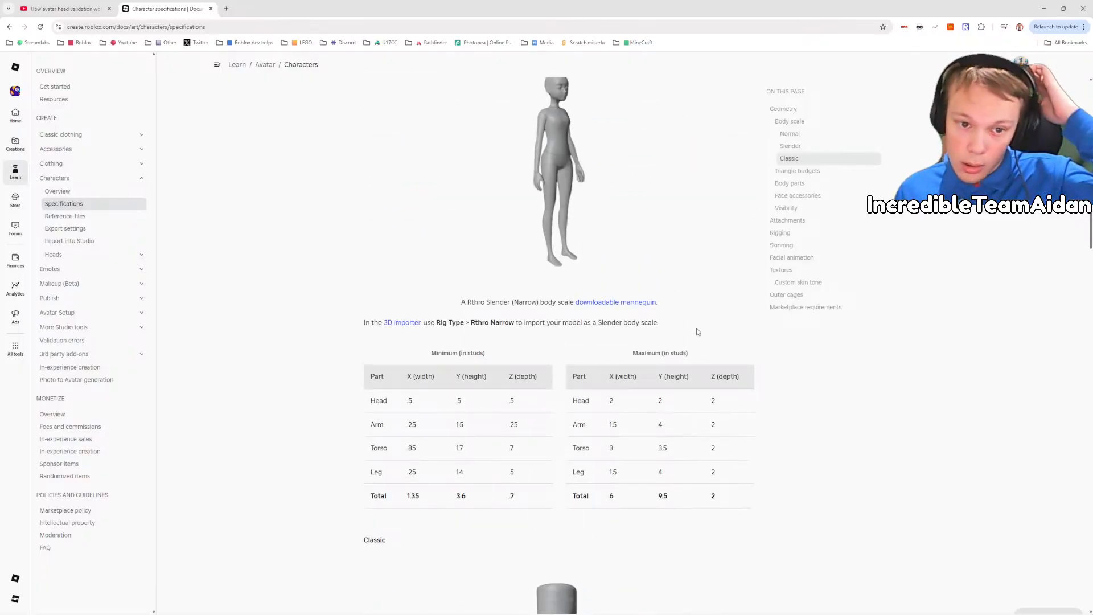
scroll(699, 332, "up", 8)
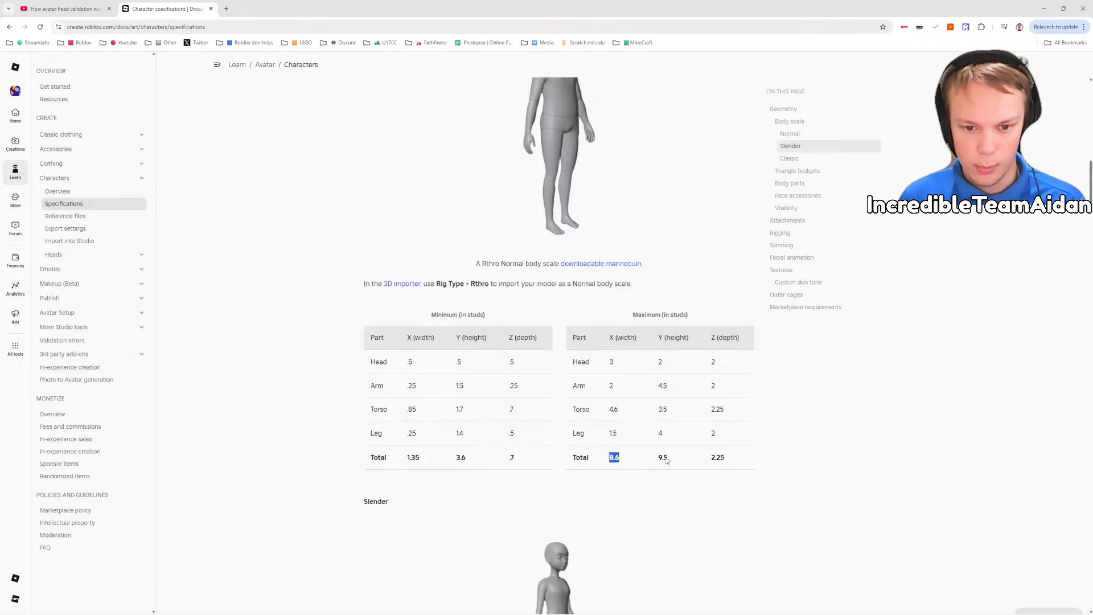
Step: Return to Roblox Studio, set the import's Rig Scale to Rthro, and review its animation, file transform and file geometry settings
key("alt+Tab")
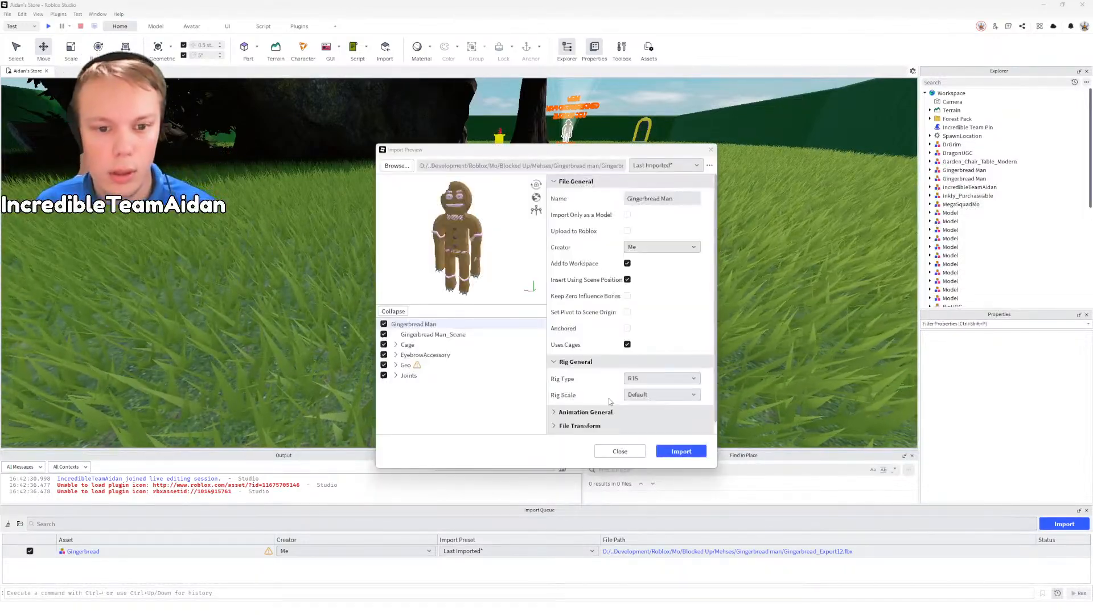
left_click(629, 394)
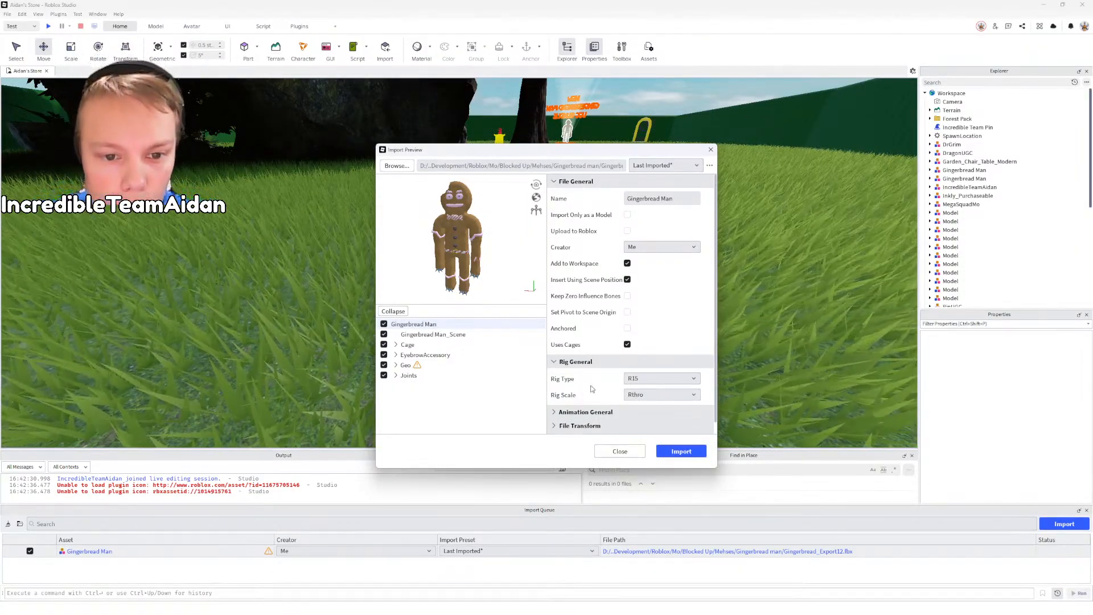
scroll(595, 383, "down", 1)
left_click(587, 403)
scroll(586, 397, "down", 2)
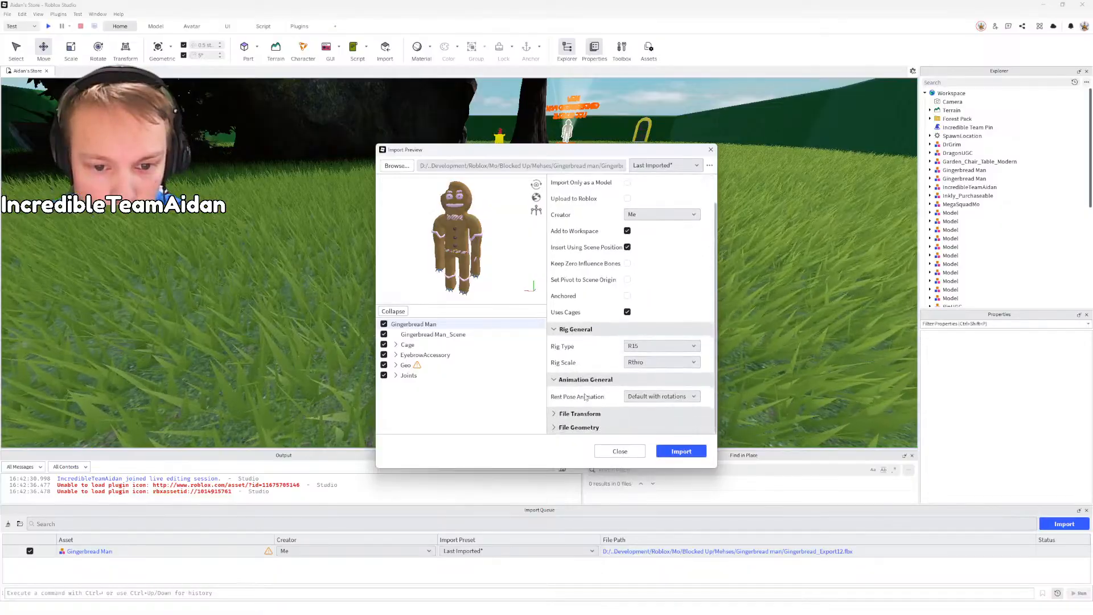
left_click(570, 417)
scroll(570, 422, "down", 2)
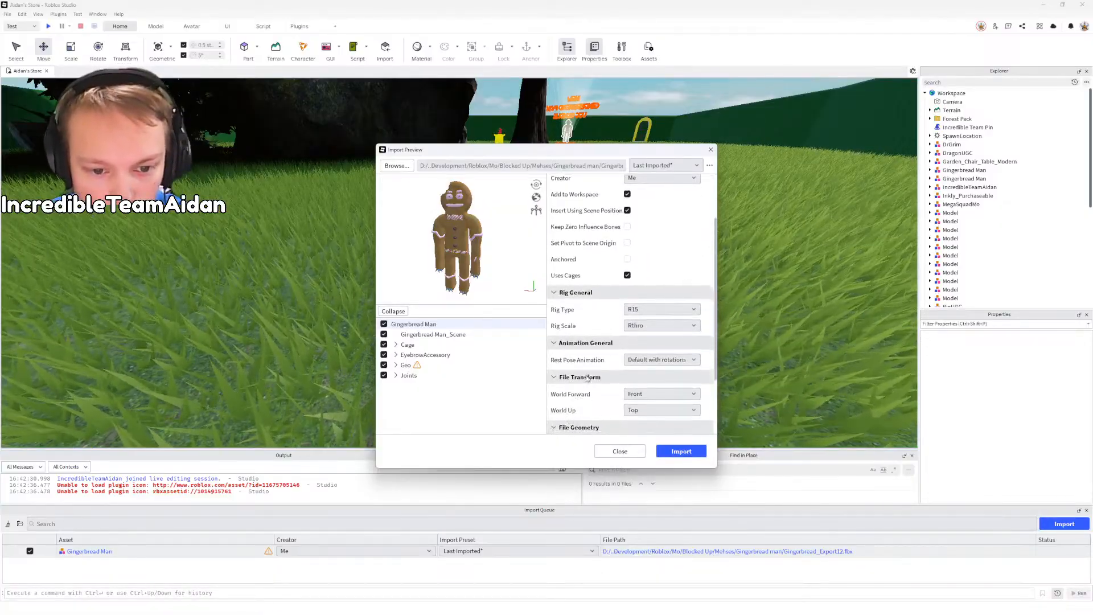
scroll(587, 379, "down", 3)
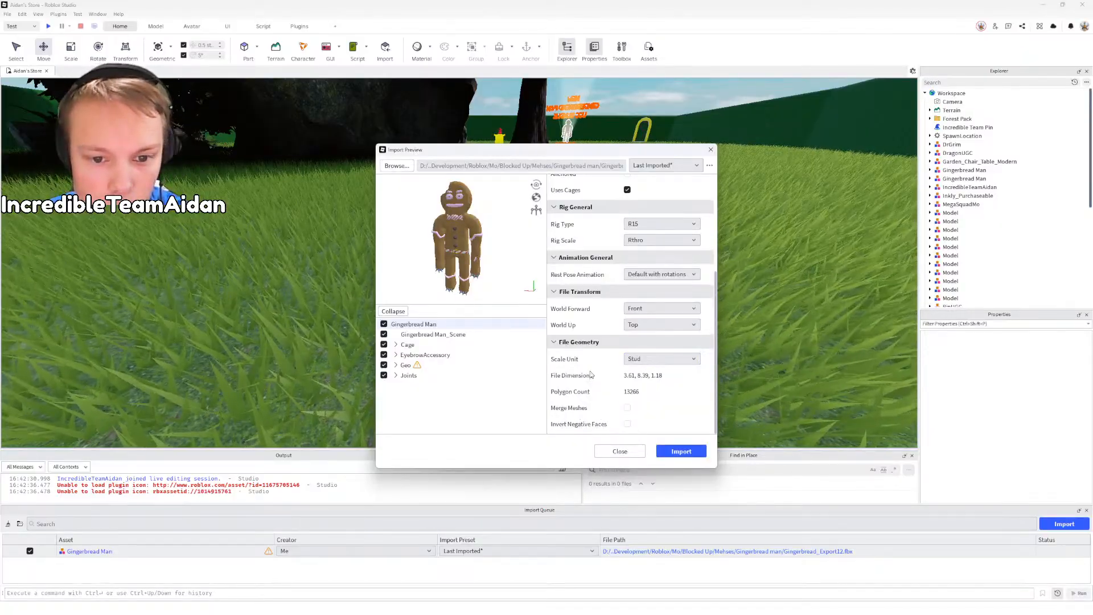
Step: Recheck the general, rig and file geometry import settings, and import the Gingerbread Man into the workspace with the Rthro rig scale
scroll(591, 373, "up", 5)
scroll(592, 371, "down", 5)
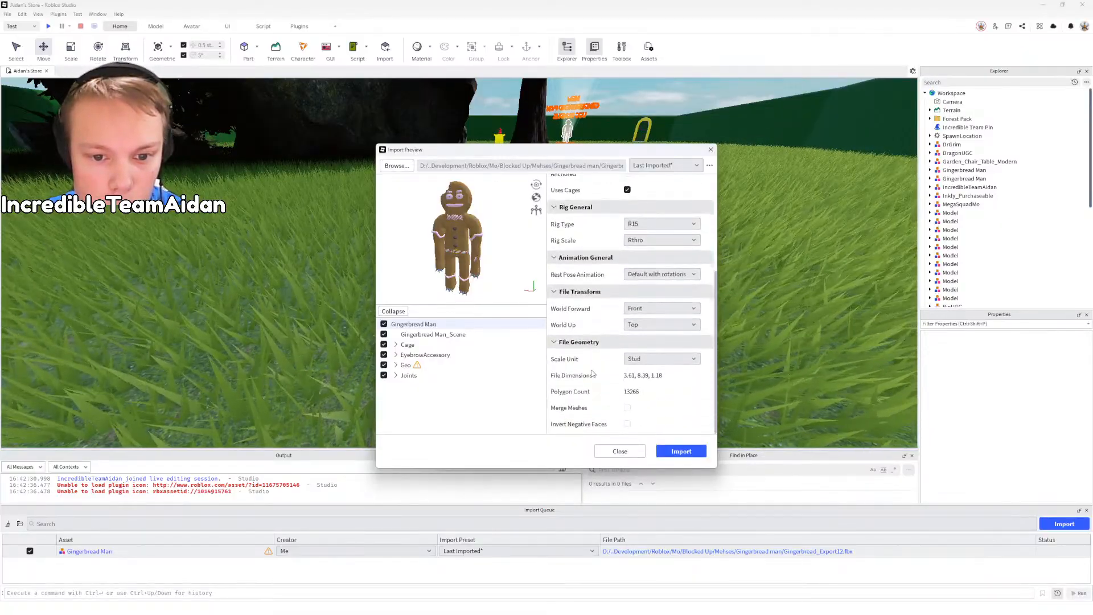
scroll(589, 374, "up", 3)
scroll(590, 374, "down", 3)
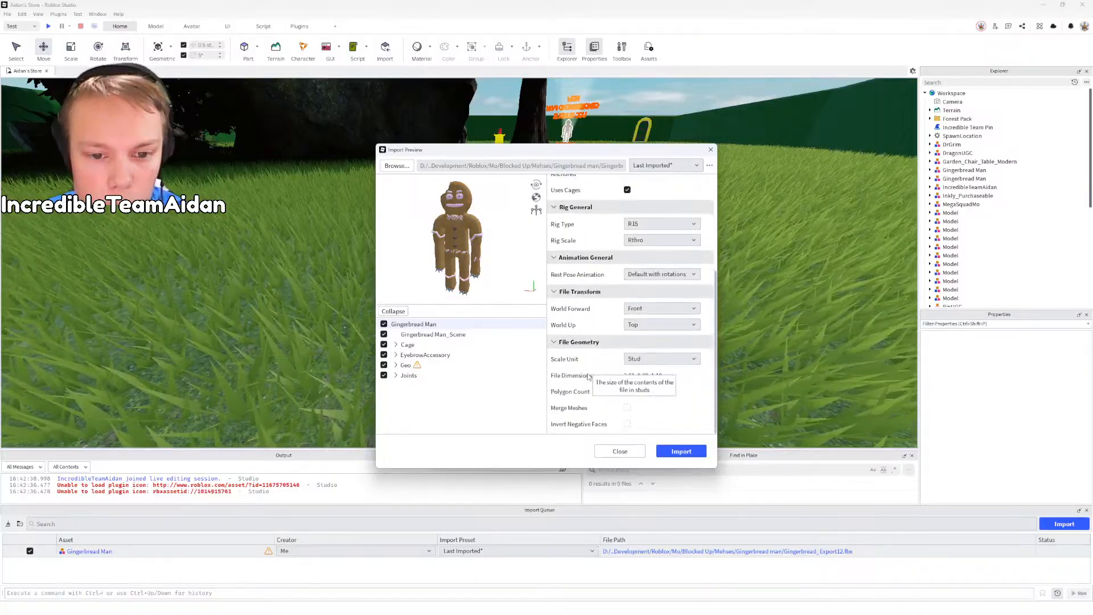
scroll(590, 374, "up", 5)
scroll(591, 373, "down", 5)
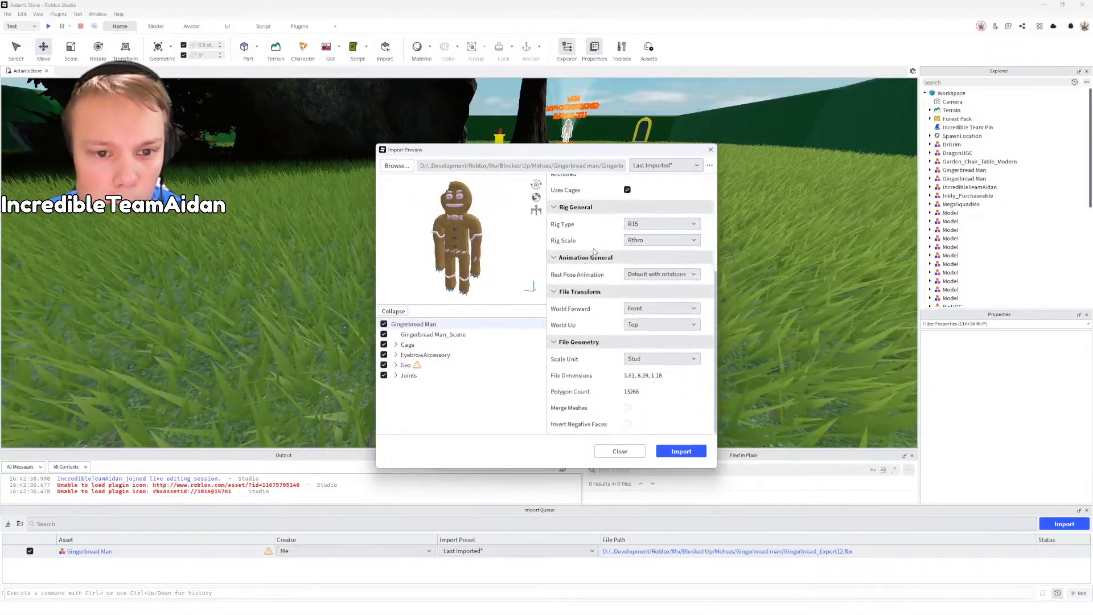
scroll(594, 262, "up", 5)
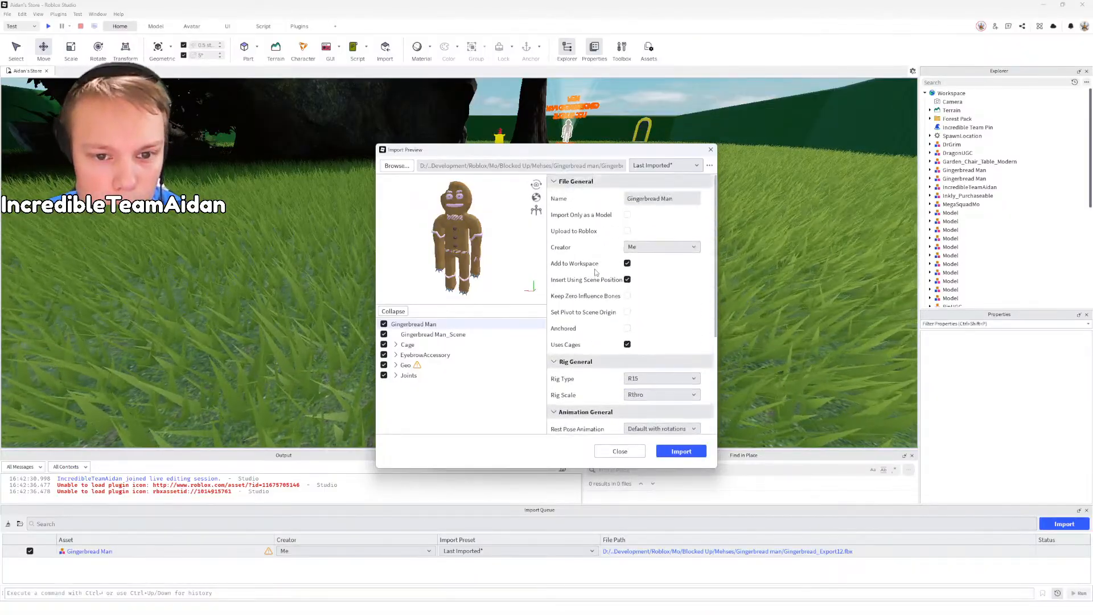
left_click(700, 166)
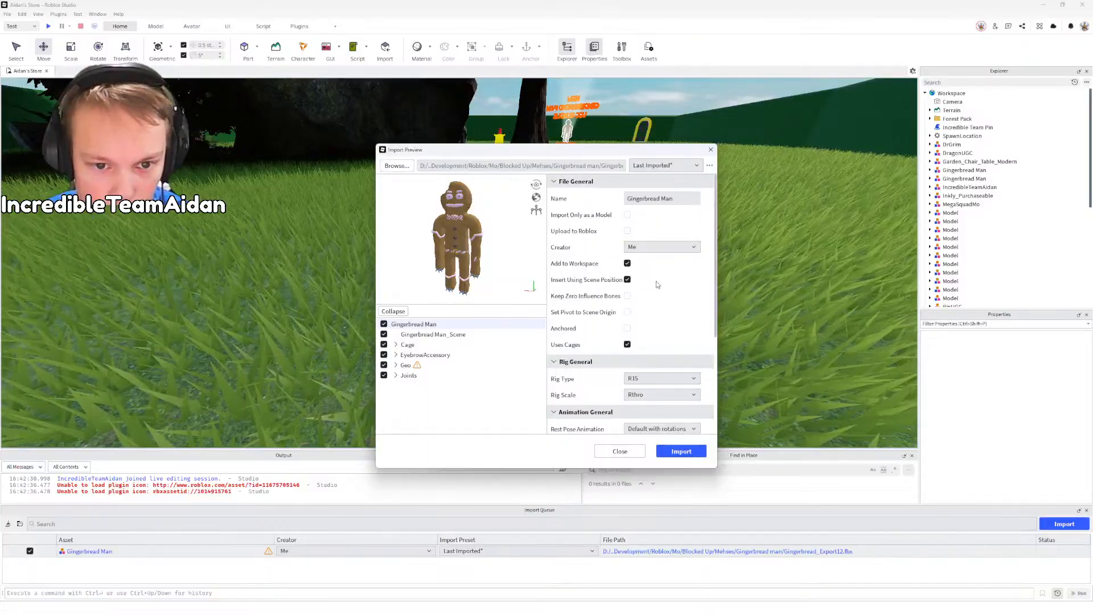
left_click(696, 453)
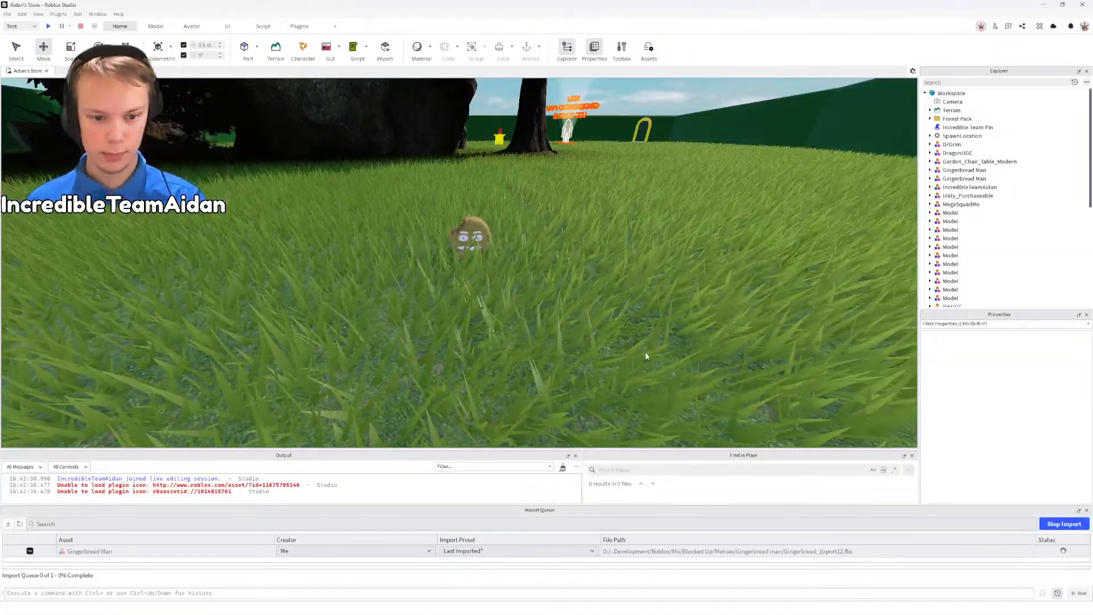
Step: Inspect the newly imported Gingerbread Man below the grass and compare its body size with the earlier import beside it
mouse_move(566, 333)
right_mouse_down()
mouse_move(577, 333)
mouse_move(562, 335)
right_mouse_up()
key("q")
key("w")
key("e")
key("q")
key("s")
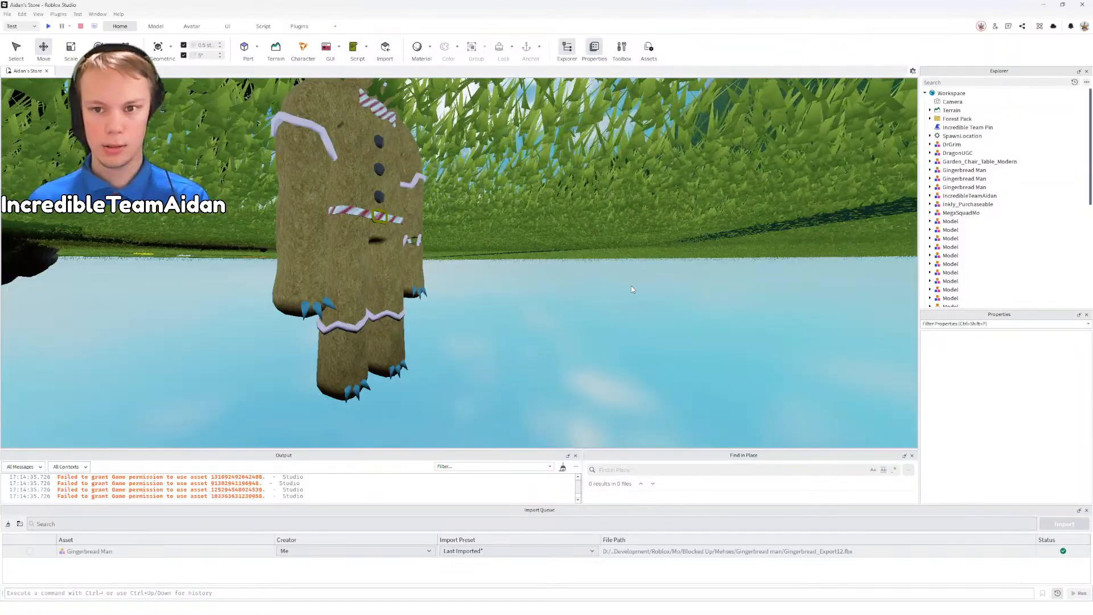
scroll(648, 277, "down", 4)
right_click_drag(645, 284, 649, 280)
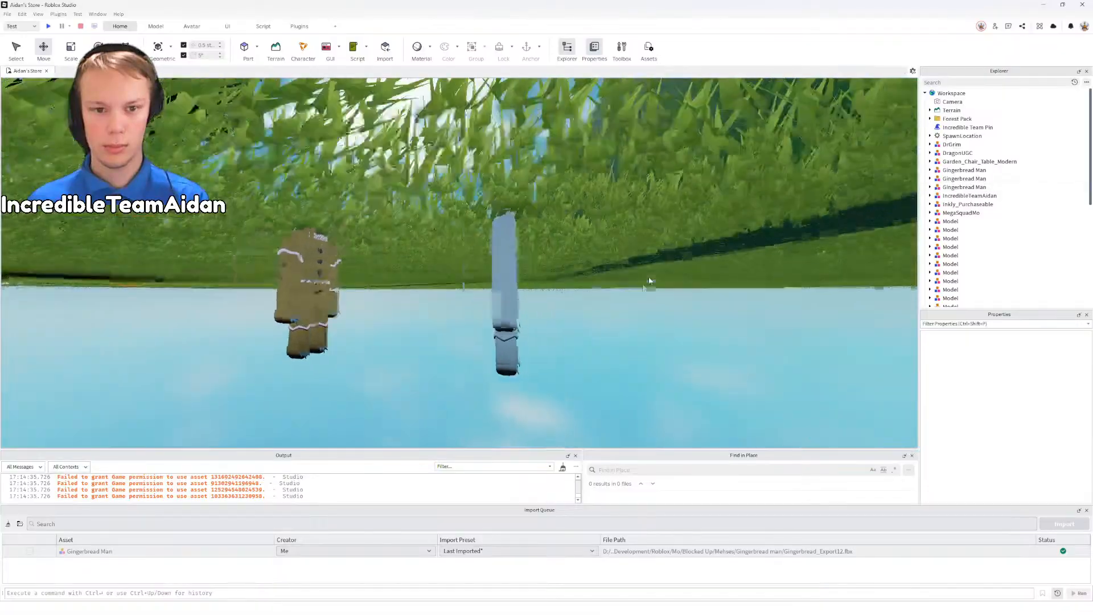
Step: Examine the imported character's body and candy-stripe bow tie up close from several angles
key("w")
key("d")
key("e")
key("s")
key("q")
key("w")
key("e")
key("s")
key("q")
key("w")
key("a")
key("s")
key("w")
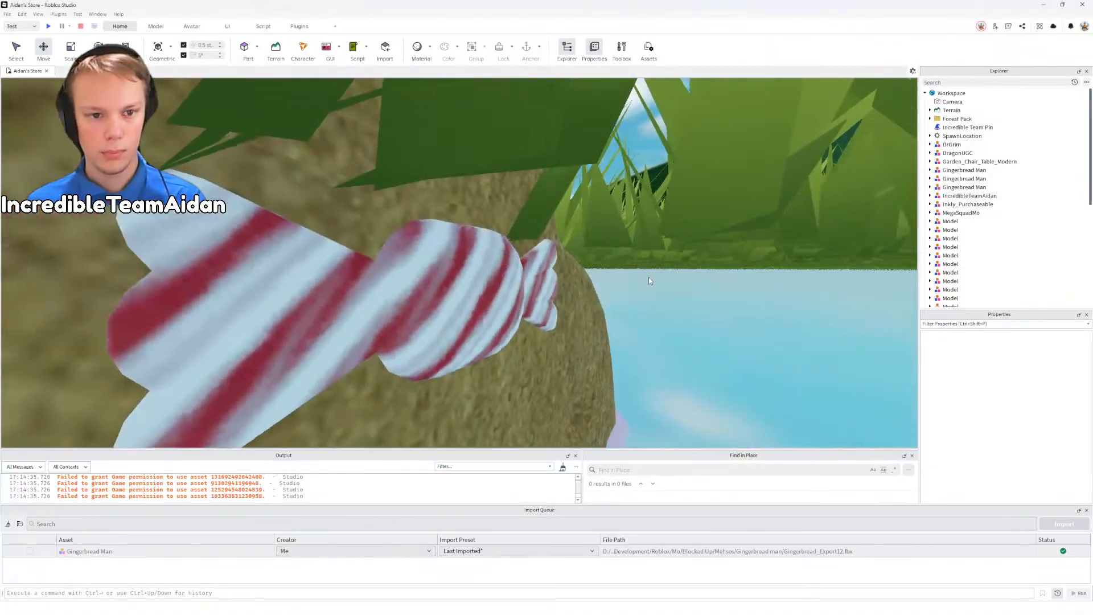
Step: Disable the DepthOfField effect in Lighting
left_click(926, 93)
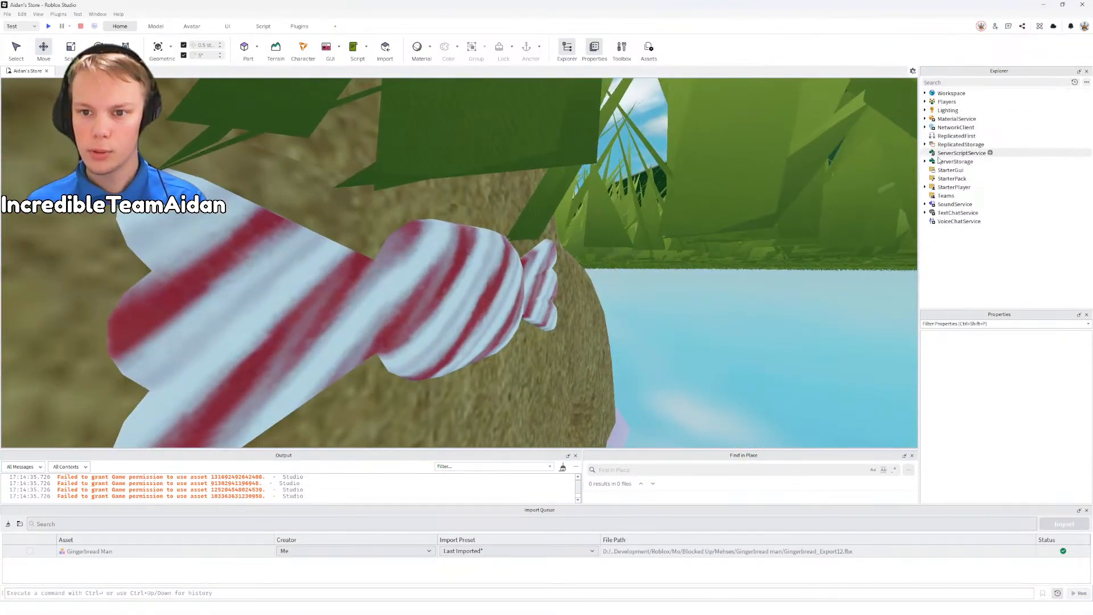
key("s")
right_click_drag(627, 219, 627, 218)
key("w")
key("w")
key("q")
key("w")
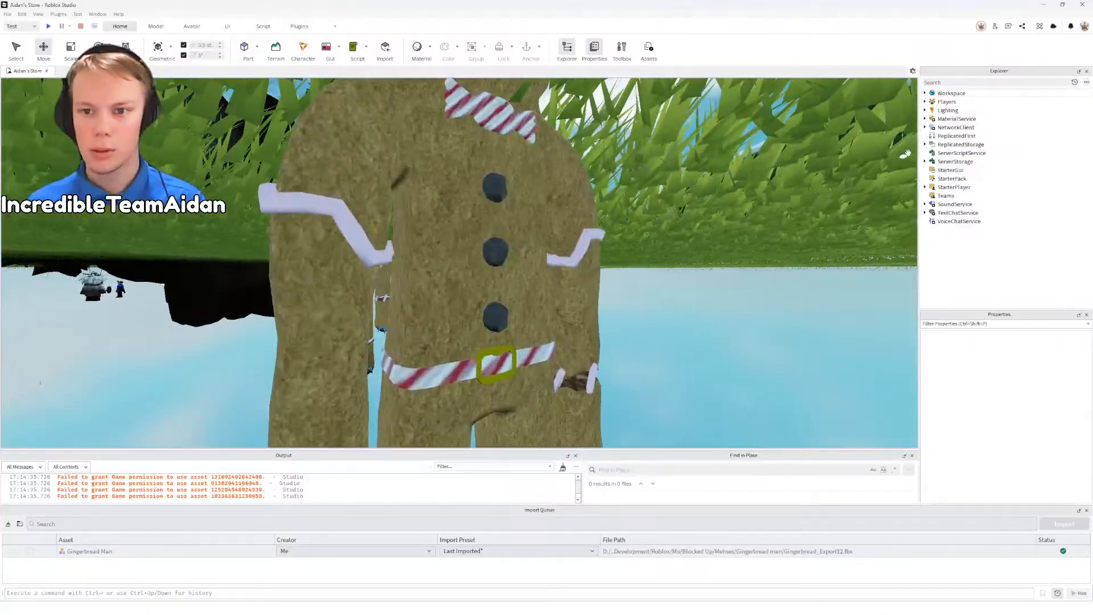
left_click(959, 127)
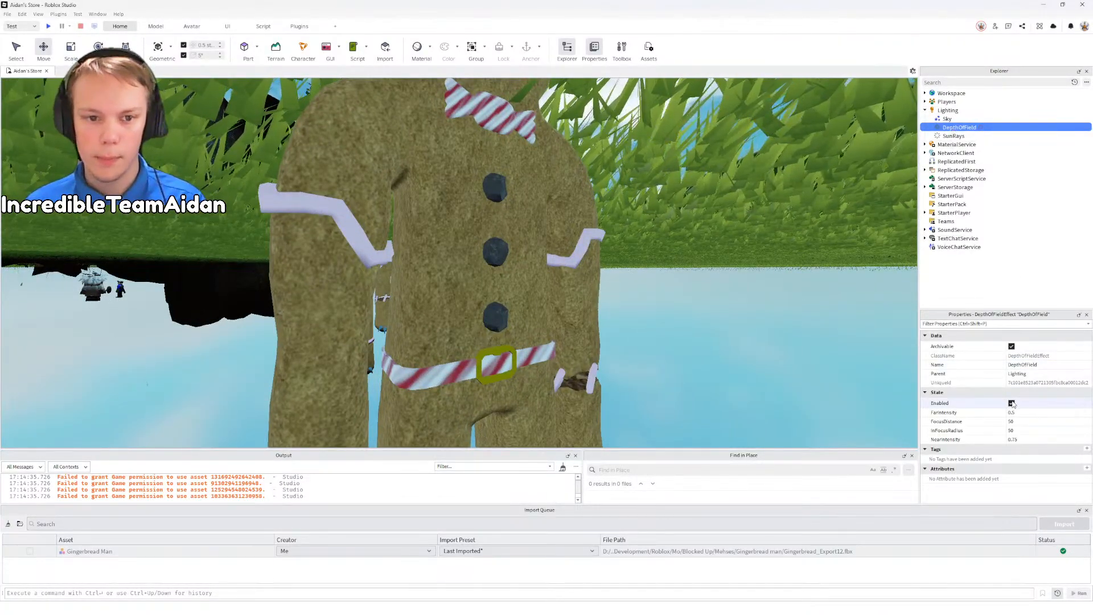
left_click(1012, 403)
left_click(753, 305)
Step: Paste the orange metal part into the workspace in front of the imported Gingerbread Man's head
mouse_move(754, 305)
right_mouse_down()
mouse_move(740, 285)
mouse_move(746, 228)
mouse_move(735, 296)
right_mouse_up()
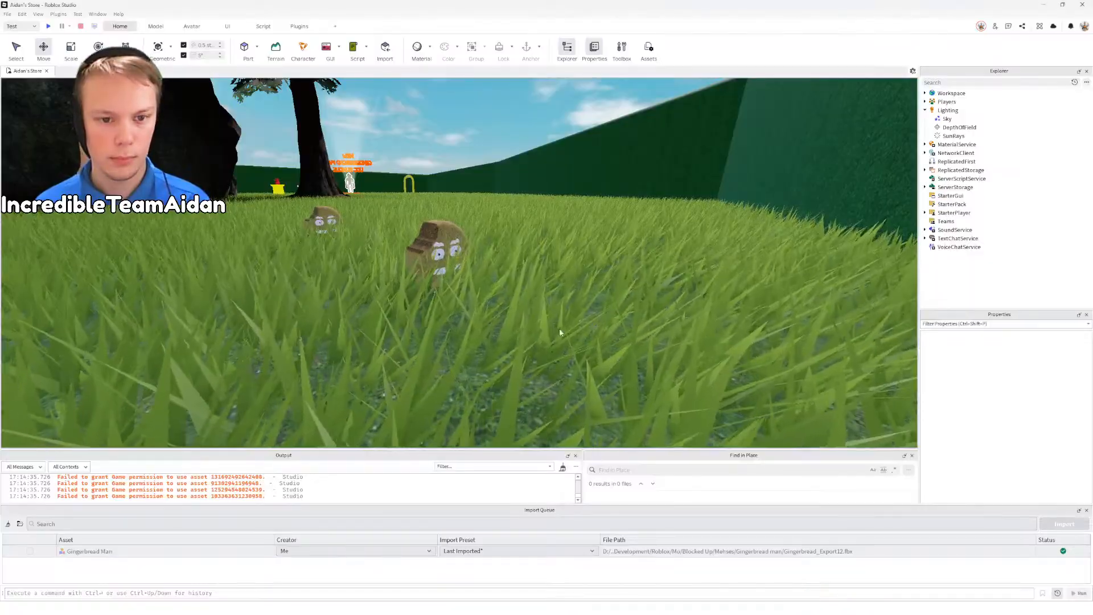
right_click_drag(560, 330, 547, 327)
key("ctrl+v")
scroll(535, 319, "up", 2)
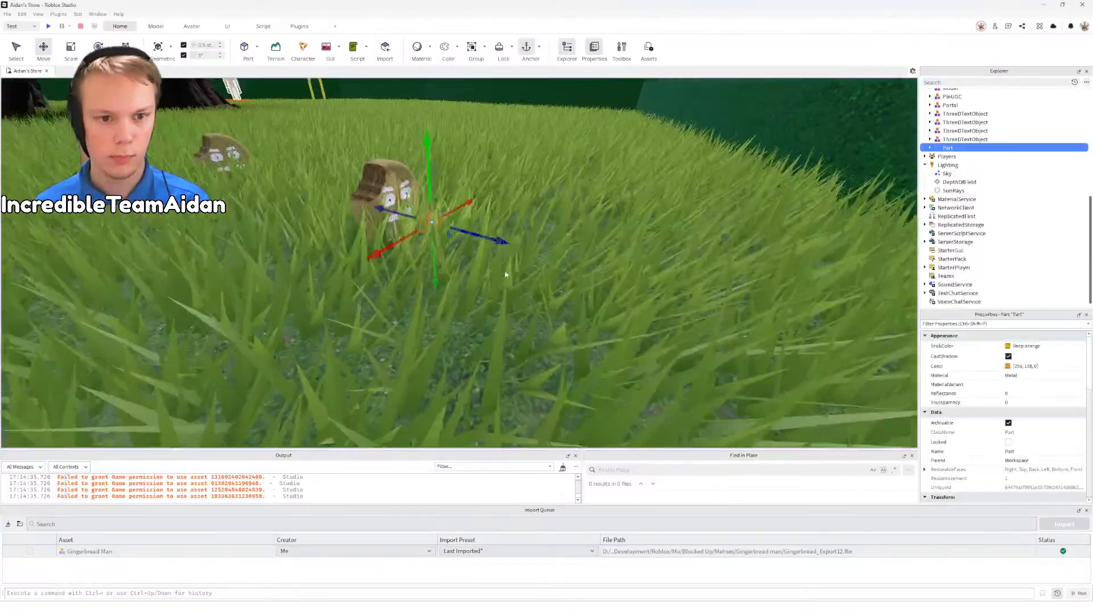
right_click_drag(506, 273, 506, 269)
scroll(506, 269, "up", 3)
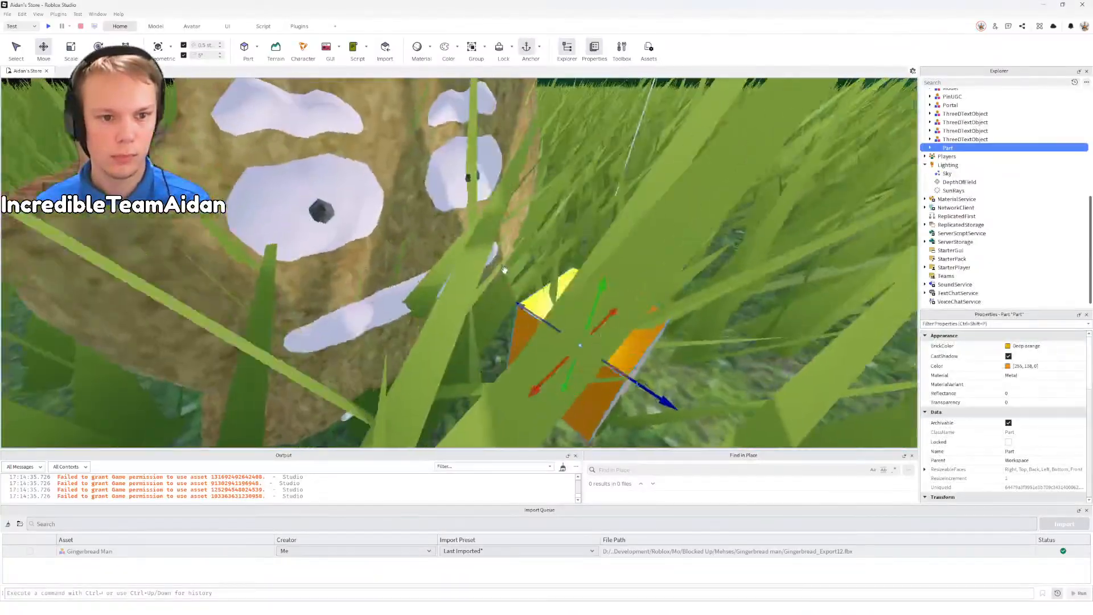
scroll(505, 270, "down", 3)
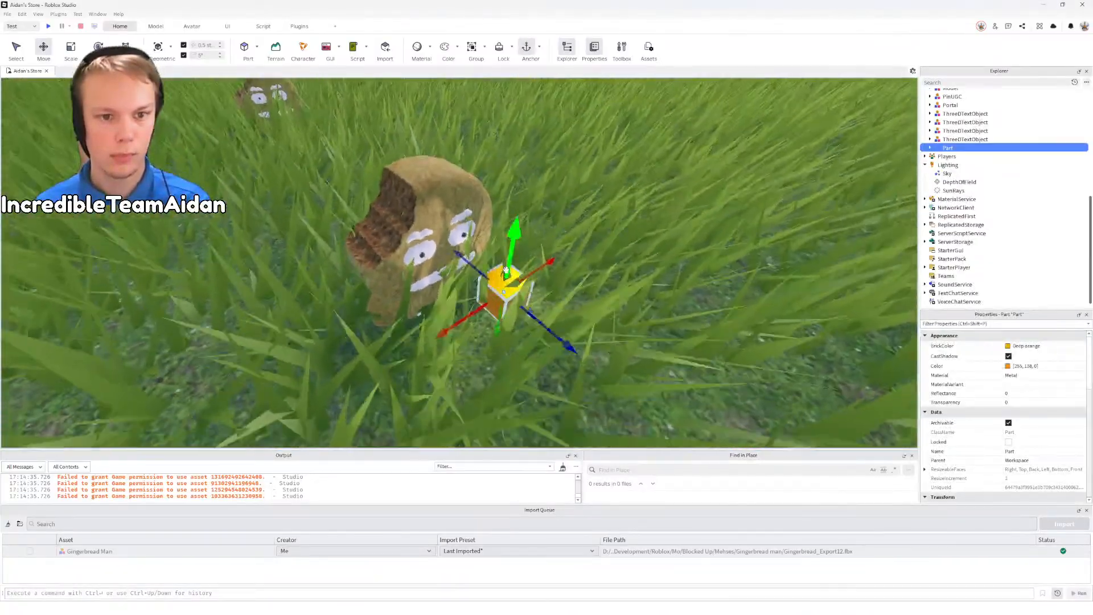
Step: Move the orange part 0.5 studs away from the Gingerbread Man's face and 6 studs down beside the feet
scroll(504, 271, "up", 2)
left_click_drag(550, 296, 593, 315)
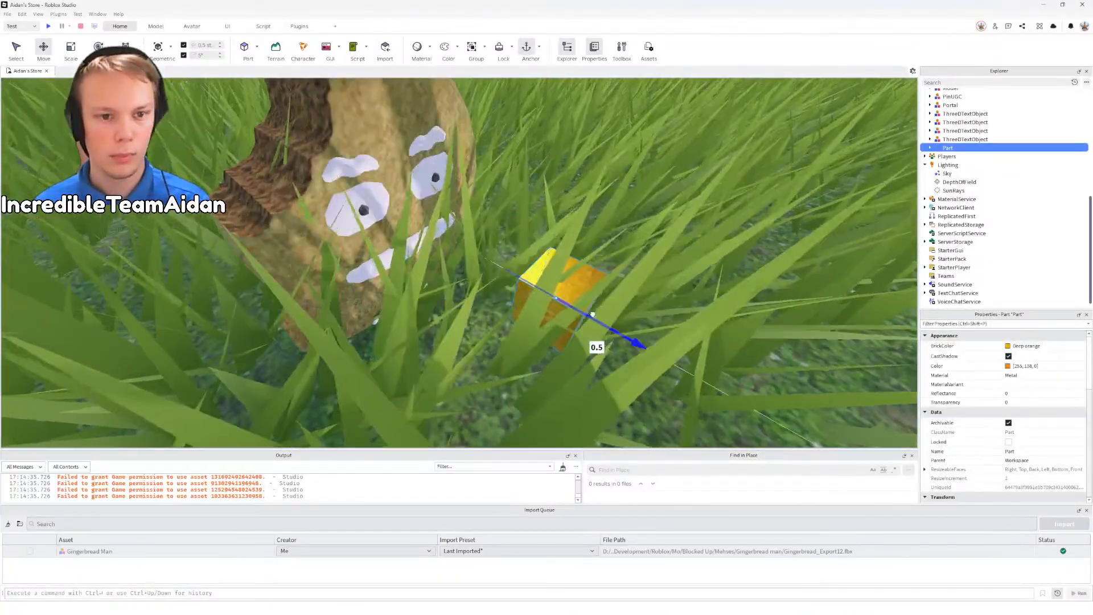
left_click_drag(577, 246, 571, 256)
key("q")
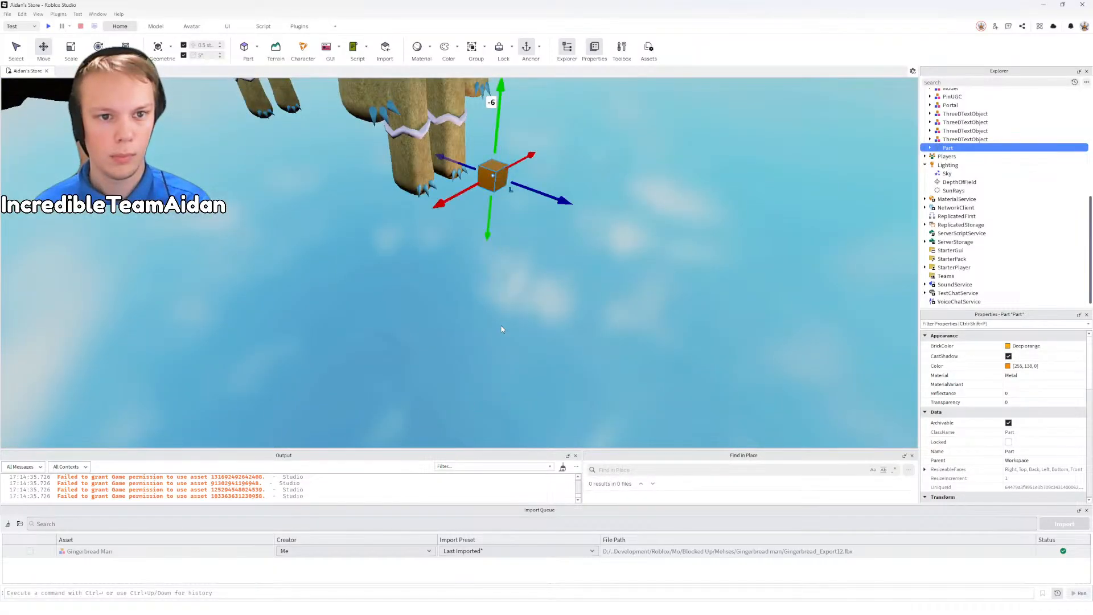
right_click_drag(501, 329, 501, 326)
scroll(501, 327, "up", 3)
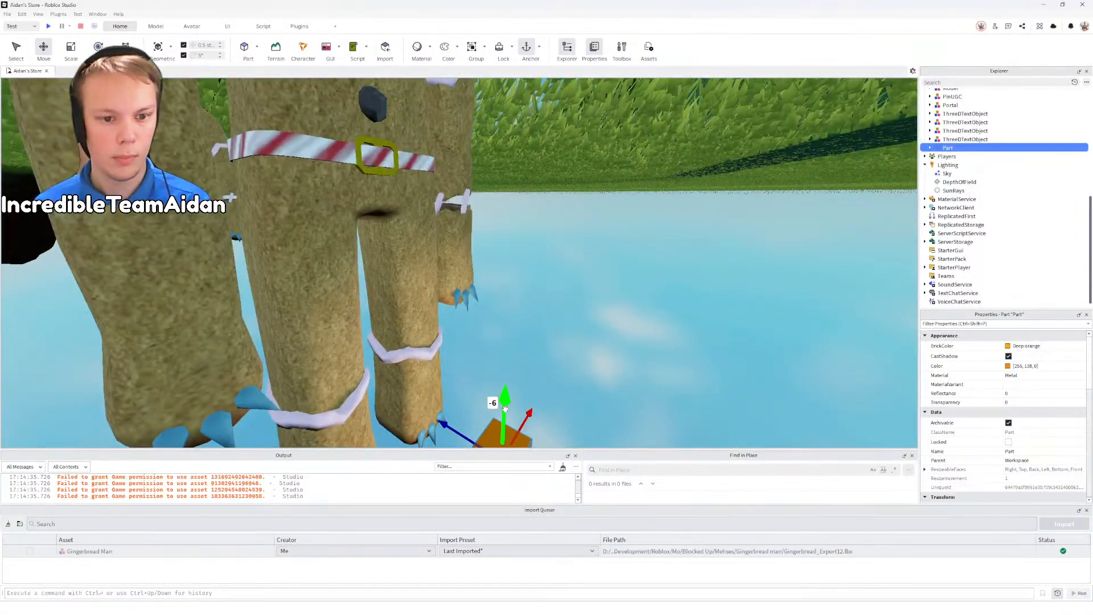
Step: Raise the orange part from beside the gingerbread man's legs up to ground level near its head
left_click_drag(505, 407, 520, 103)
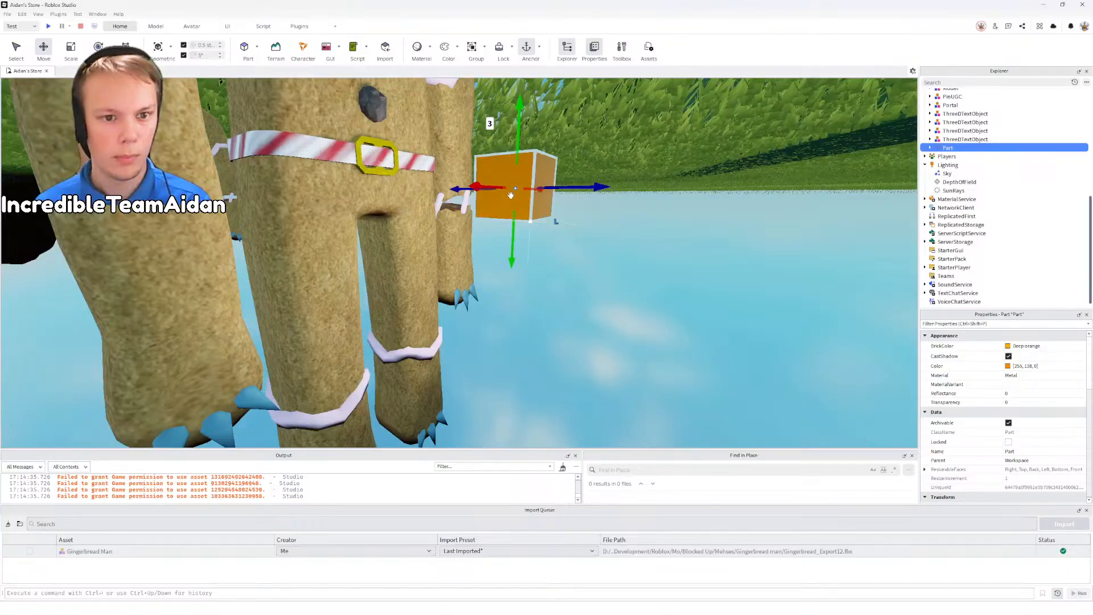
key("w")
right_click_drag(517, 234, 512, 245)
key("e")
key("a")
key("s")
key("e")
key("s")
key("q")
left_click_drag(473, 267, 528, 144)
key("e")
right_click_drag(528, 145, 539, 136)
key("s")
key("q")
key("e")
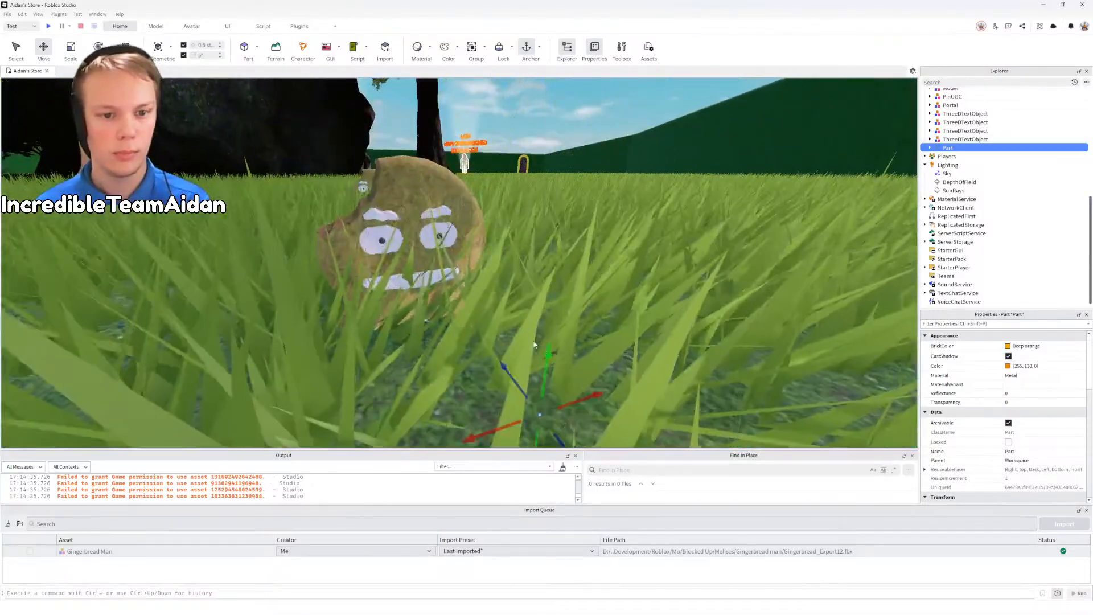
Step: Raise the orange part 1.5 studs out of the grass and shift it 0.5 studs towards the gingerbread man's head
left_click_drag(548, 362, 558, 244)
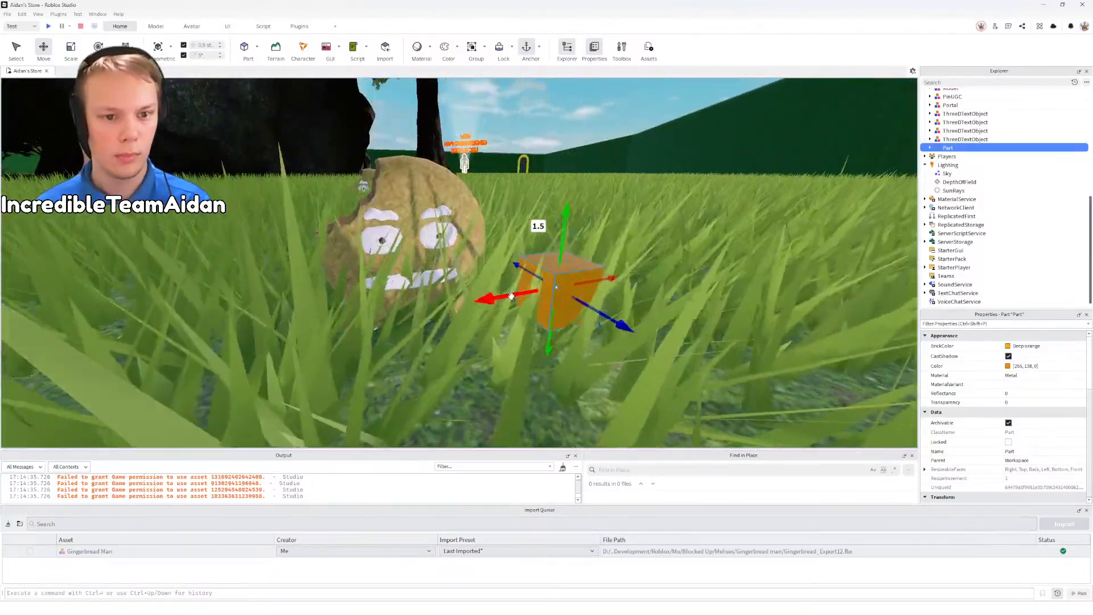
left_click_drag(526, 293, 480, 300)
key("w")
right_click_drag(519, 282, 519, 283)
key("e")
key("a")
key("s")
key("d")
Step: Turn off the Decoration property of the Terrain to hide the grass blades
scroll(959, 129, "up", 8)
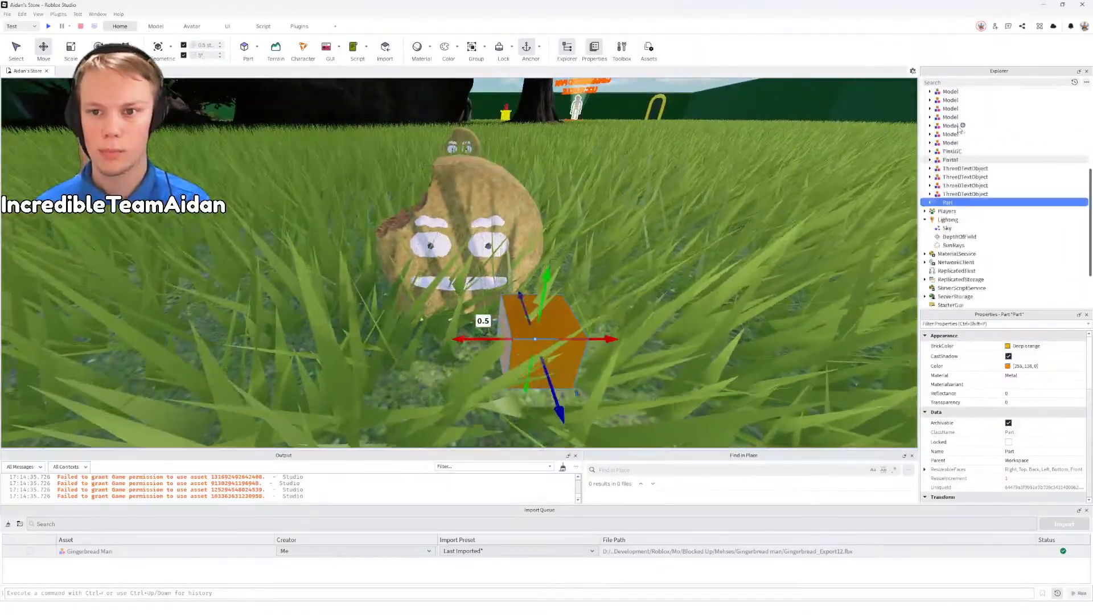
left_click(951, 110)
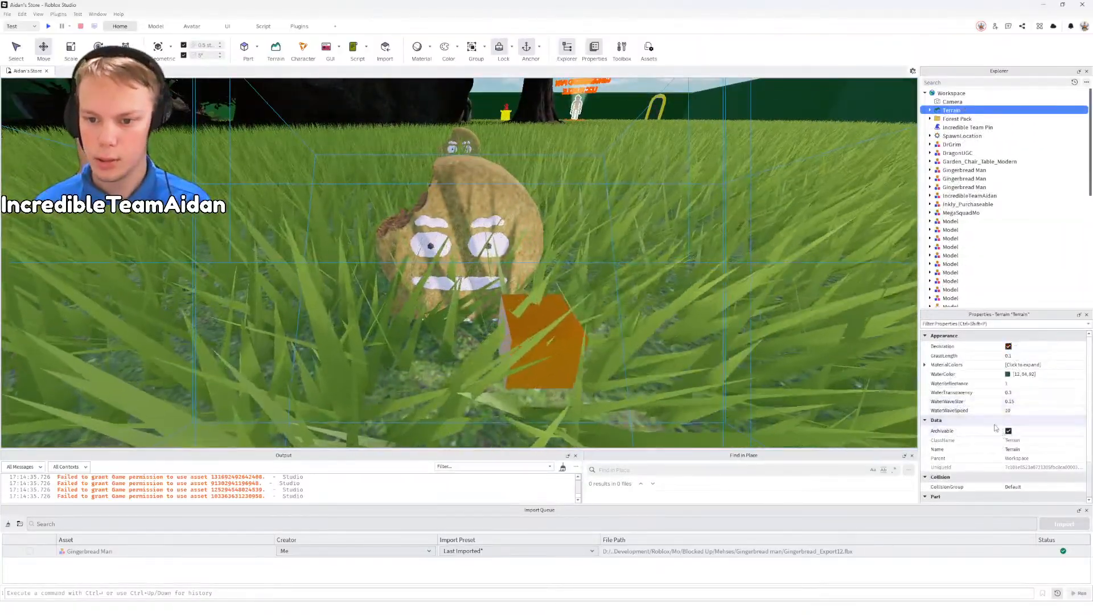
scroll(995, 426, "down", 2)
scroll(997, 425, "up", 2)
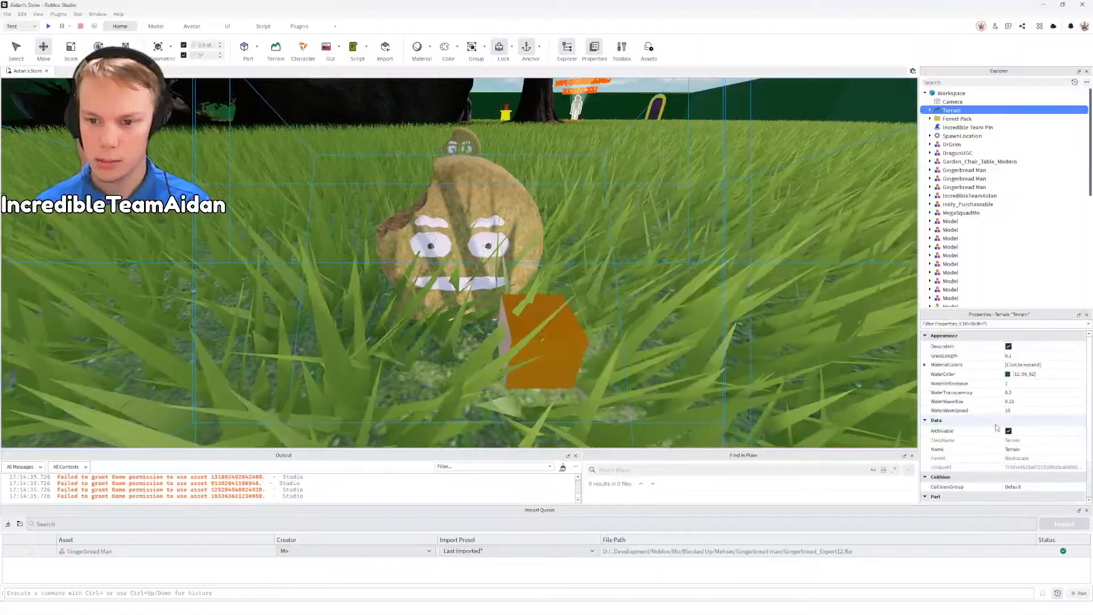
left_click(1008, 346)
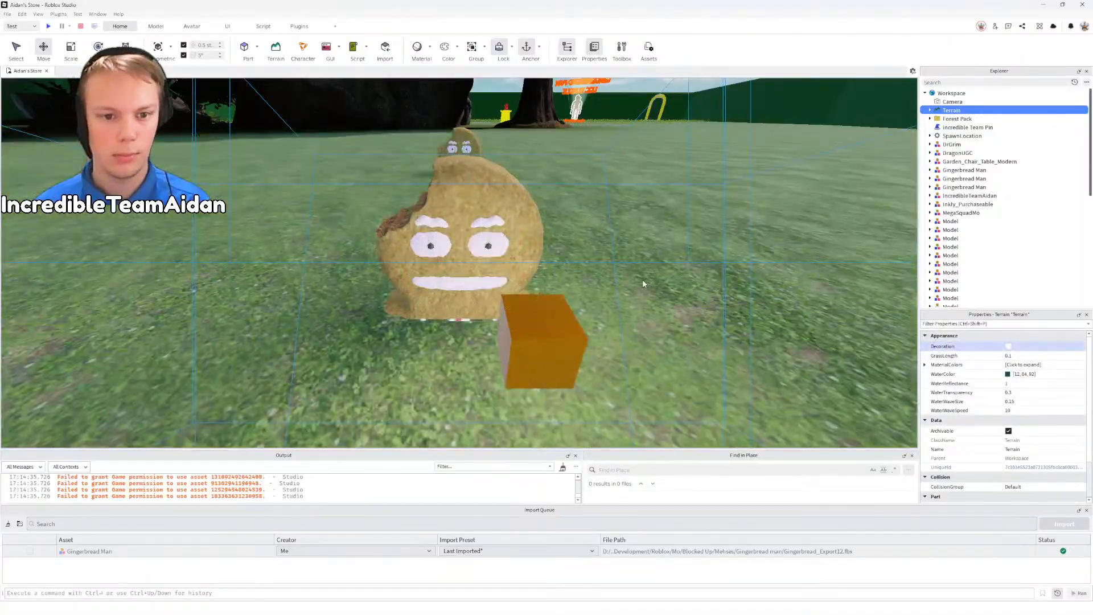
Step: Reposition the orange part so it stands clear of the nearest gingerbread man's head, in front of its face
left_click(648, 303)
right_click_drag(627, 313, 626, 313)
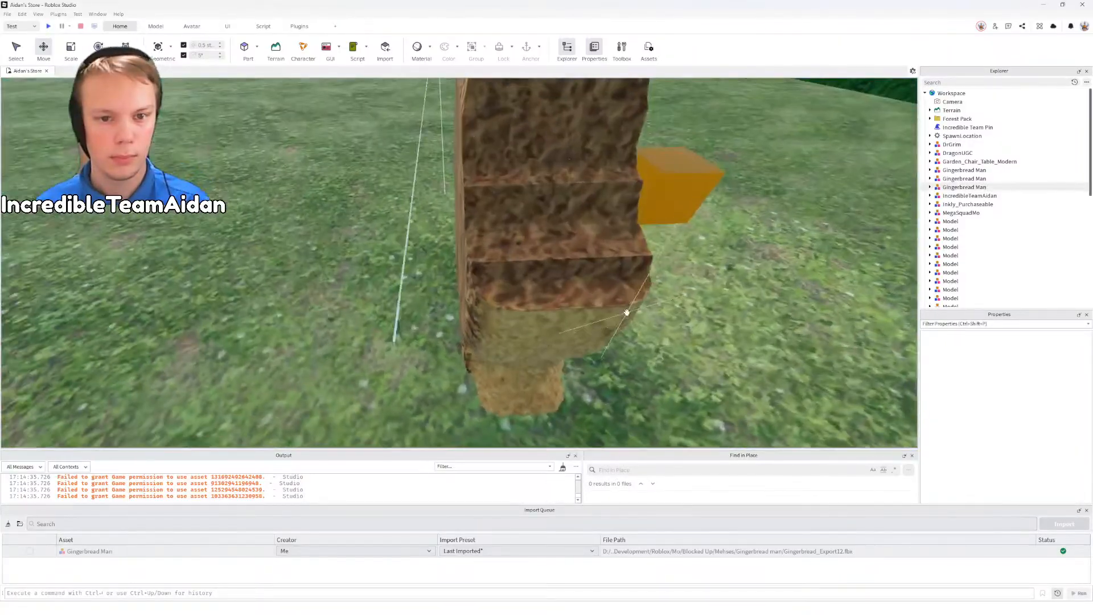
left_click(688, 181)
left_click_drag(618, 188, 315, 211)
right_click_drag(317, 212, 321, 212)
left_click_drag(417, 204, 479, 202)
right_click_drag(476, 202, 479, 201)
left_click_drag(605, 254, 811, 370)
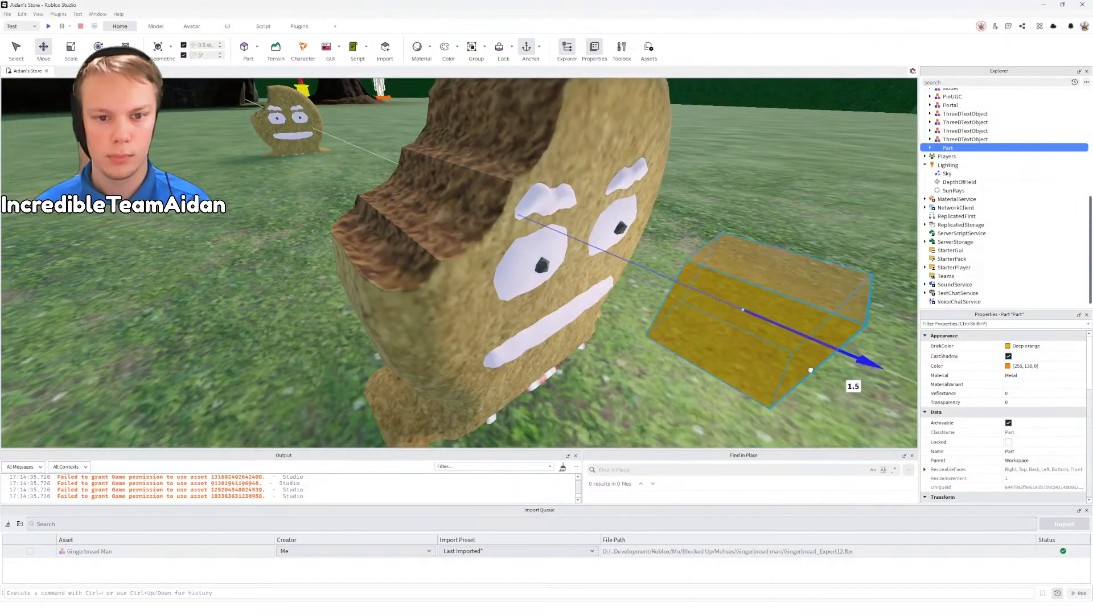
left_click_drag(871, 397, 871, 397)
left_click_drag(662, 276, 752, 328)
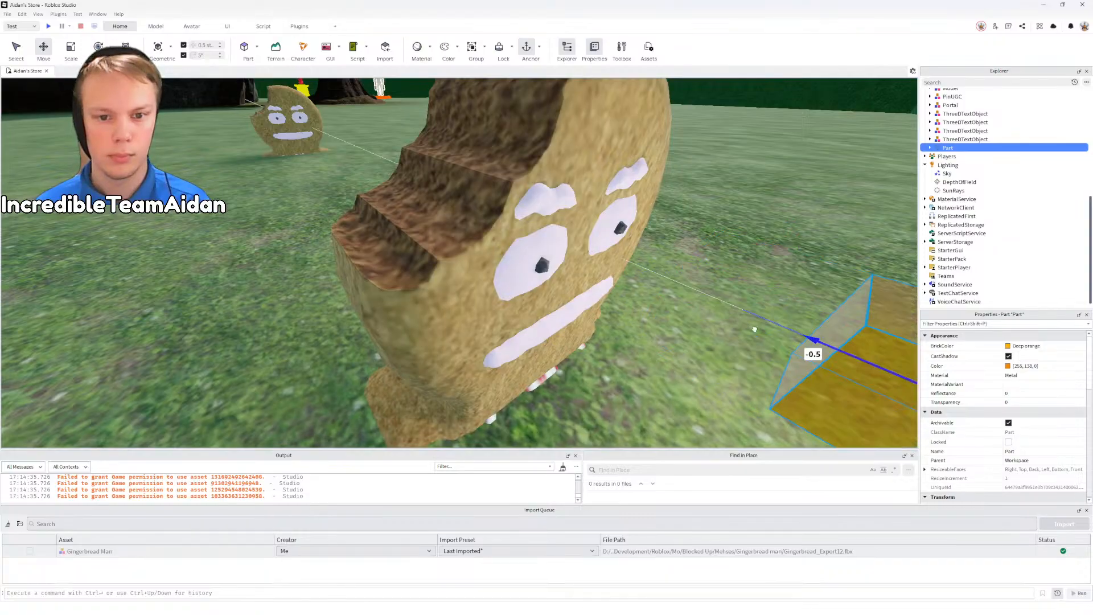
Step: Open the nearest Gingerbread Man model in Avatar Setup and close the Import Queue
right_click_drag(752, 329, 747, 323)
key("s")
key("w")
key("s")
key("w")
key("s")
key("w")
key("s")
left_click(524, 238)
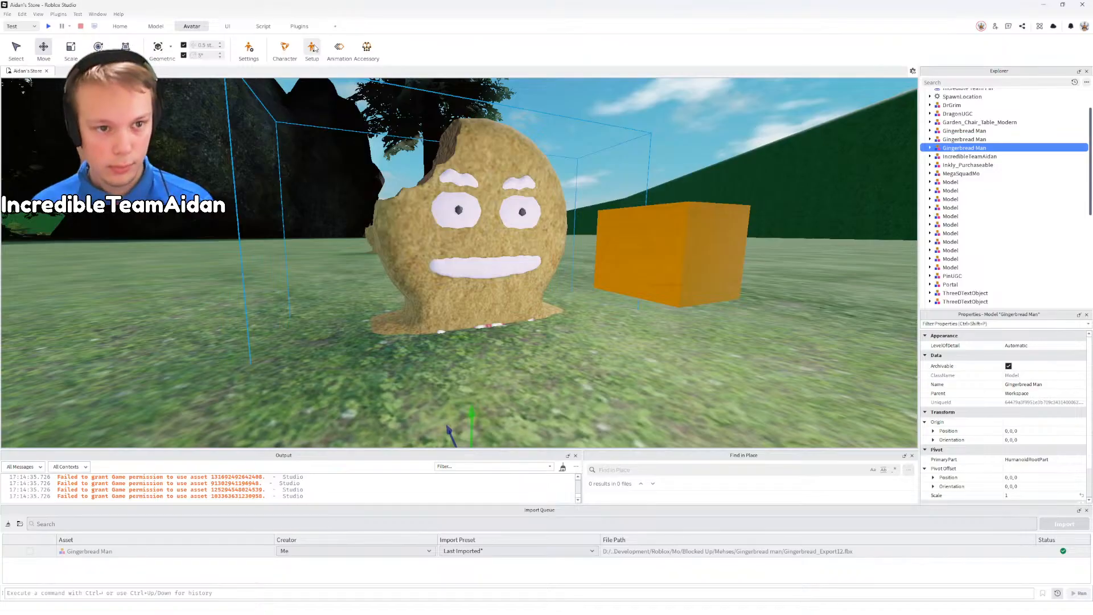
left_click(312, 48)
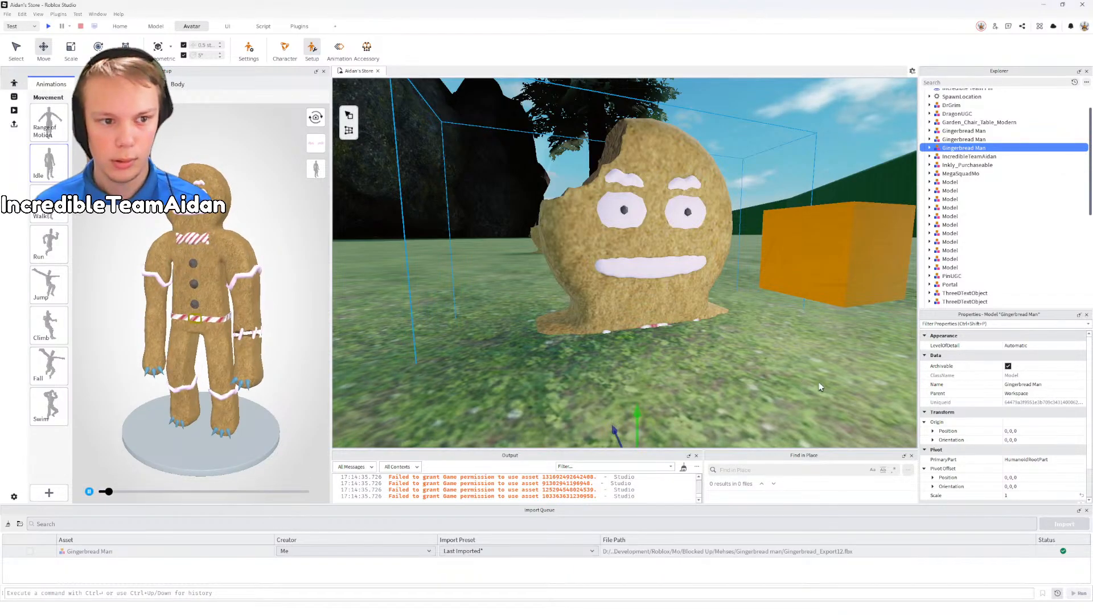
left_click(1086, 511)
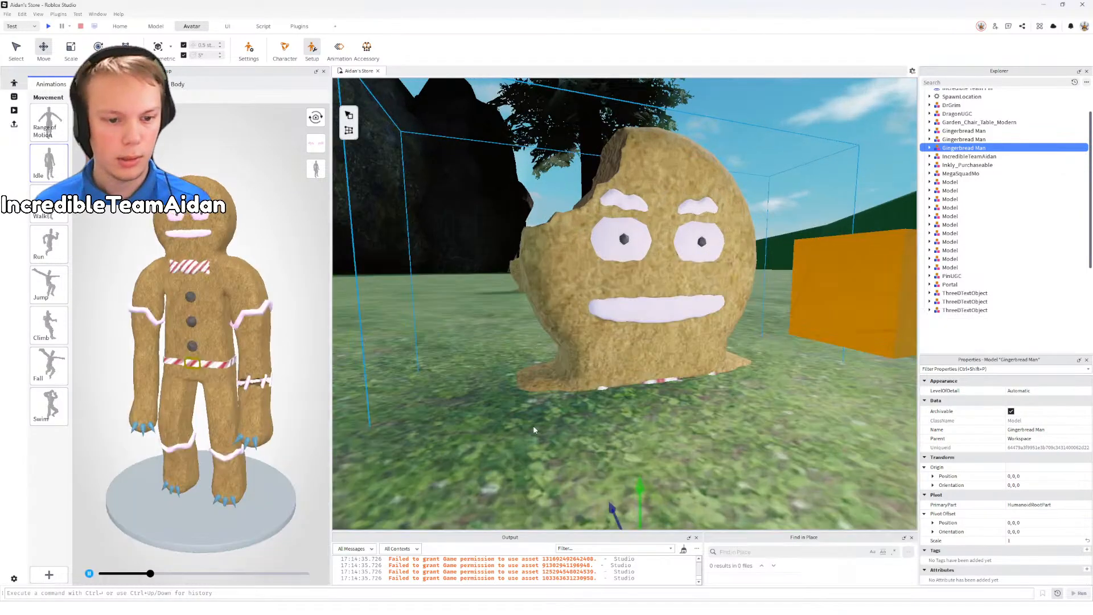
Step: Examine the nearest gingerbread man's upper body and show the emote animations in the avatar preview
right_click_drag(577, 269, 651, 314)
scroll(651, 319, "down", 3)
key("e")
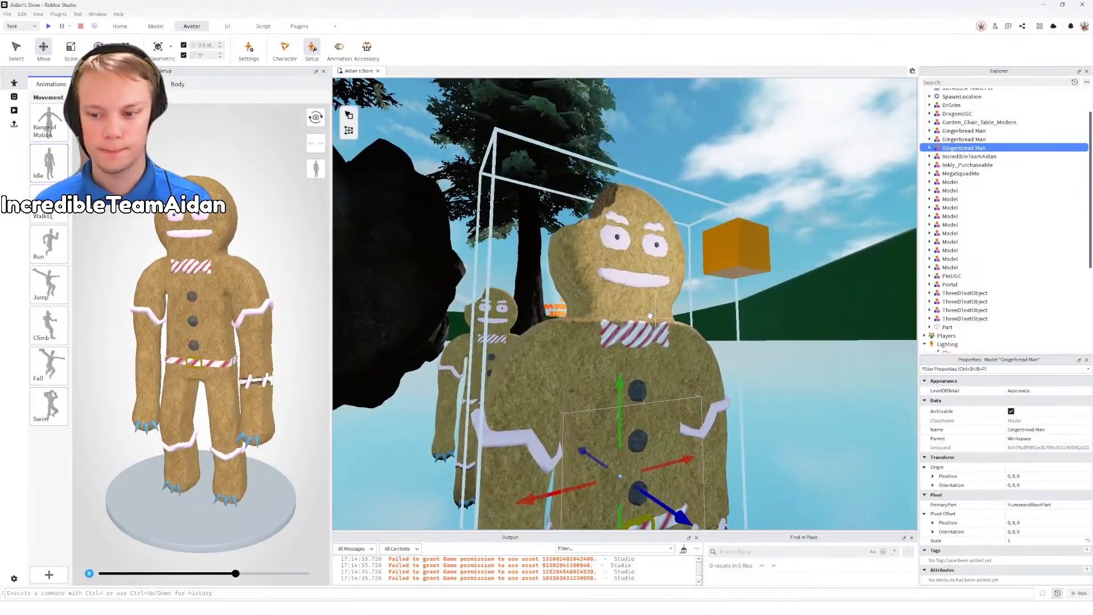
scroll(652, 314, "down", 2)
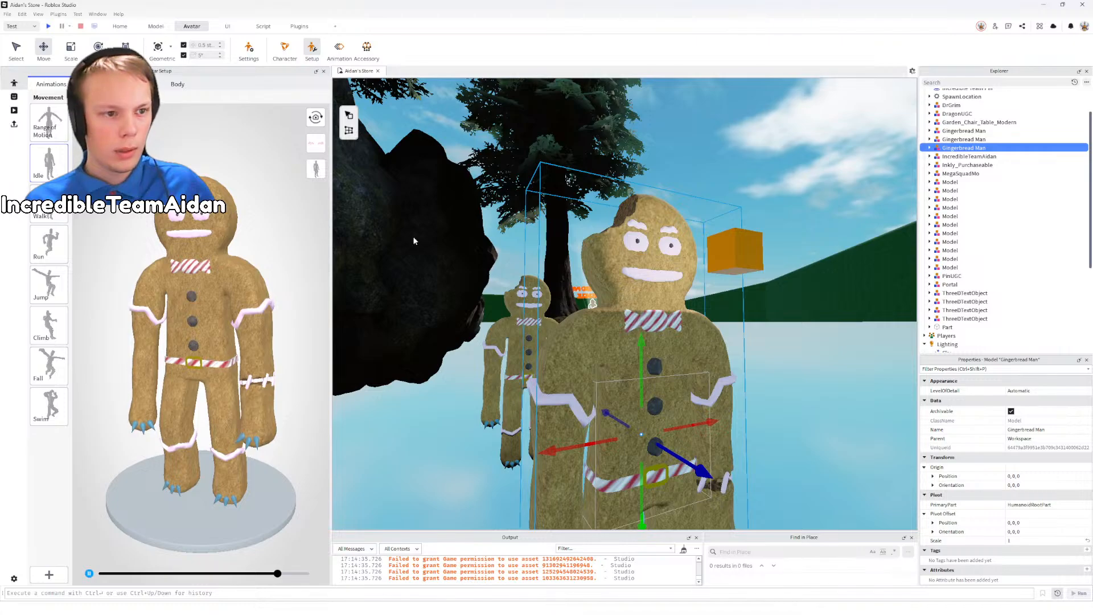
right_click_drag(796, 378, 800, 374)
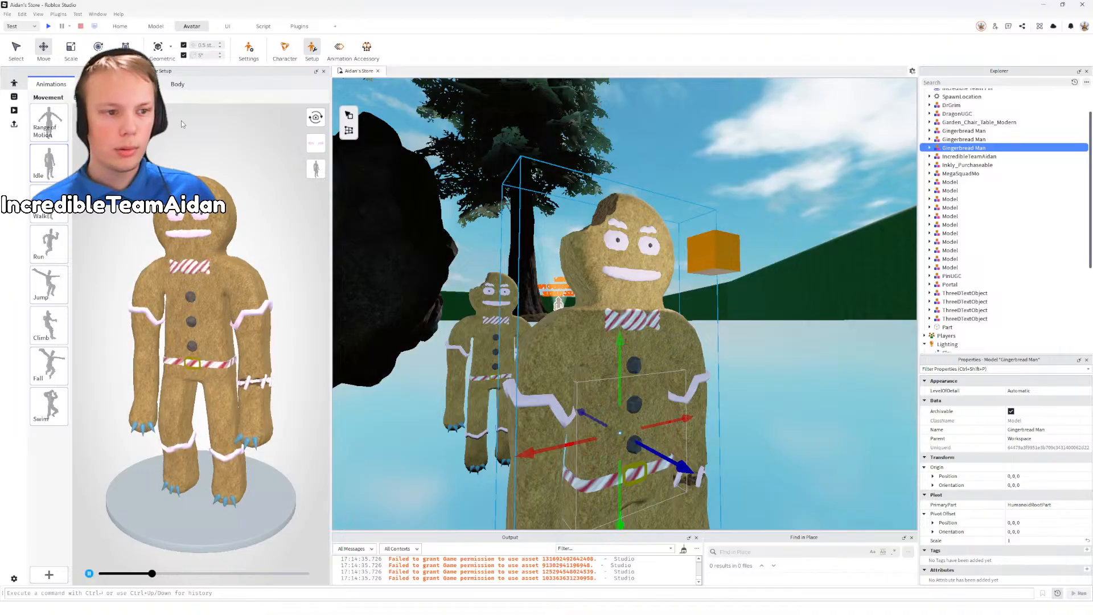
left_click(87, 97)
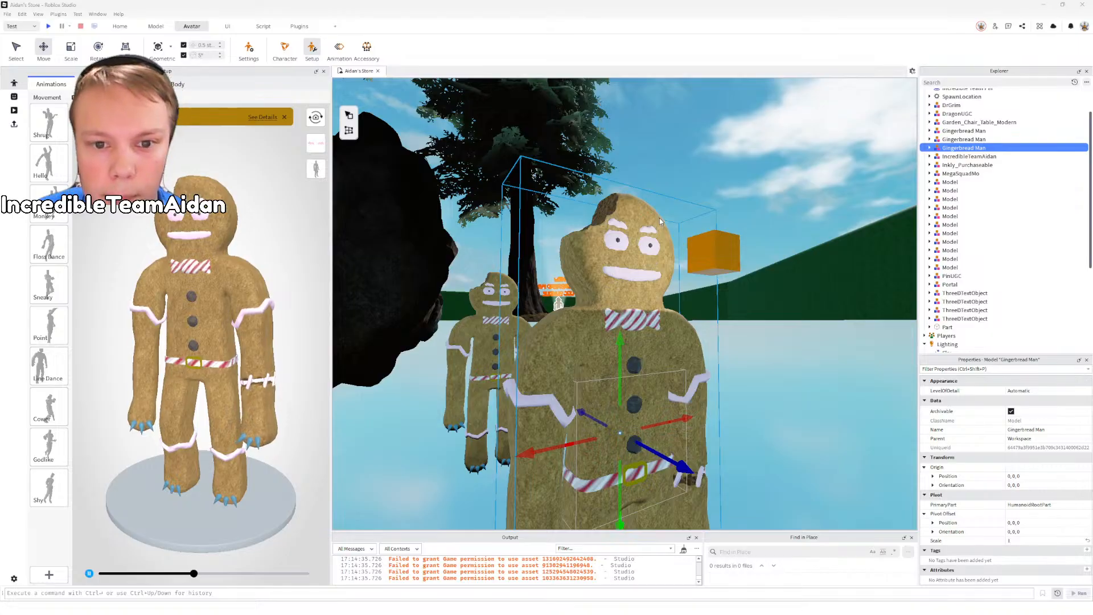
Step: Copy the Accessory (EyebrowAccessory) from the farther Gingerbread Man into the nearest one and delete its original EyebrowAccessory
left_click(930, 148)
key("s")
right_click_drag(557, 295, 445, 234)
key("a")
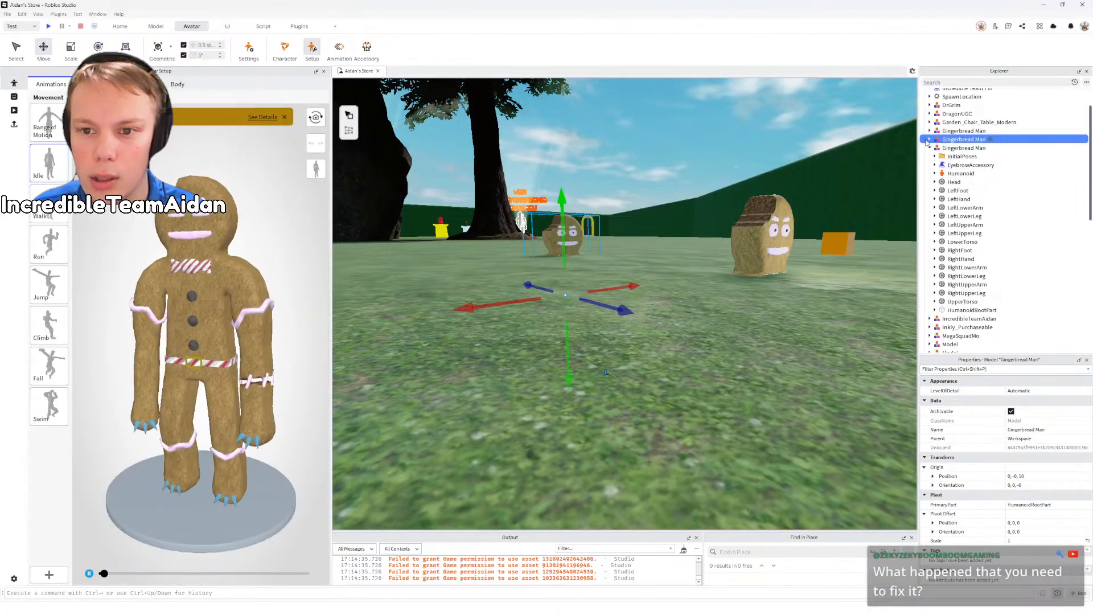
left_click(965, 158)
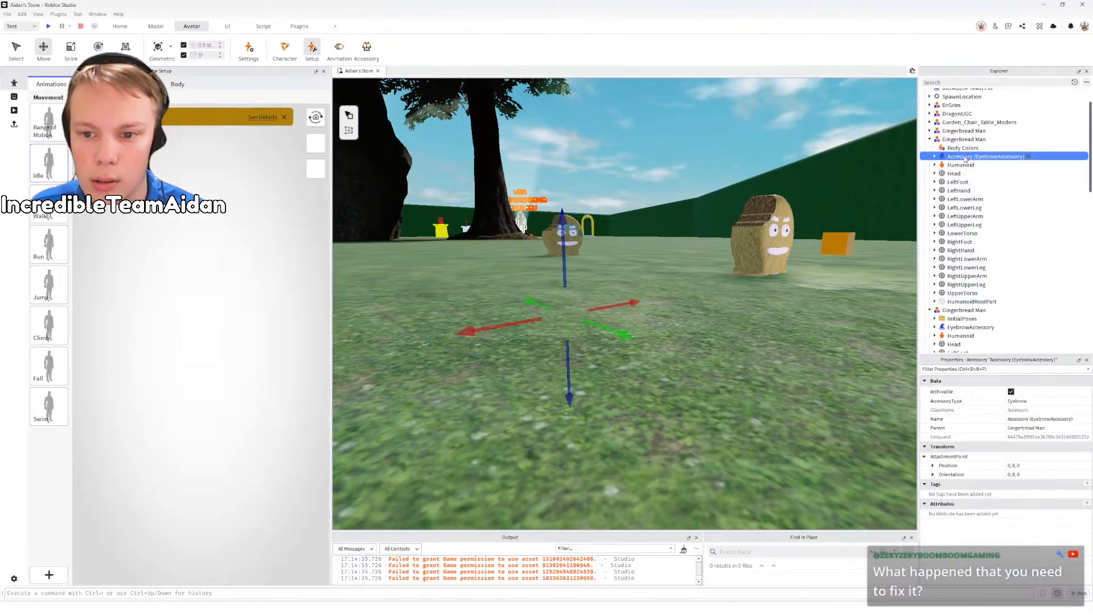
left_click(961, 310)
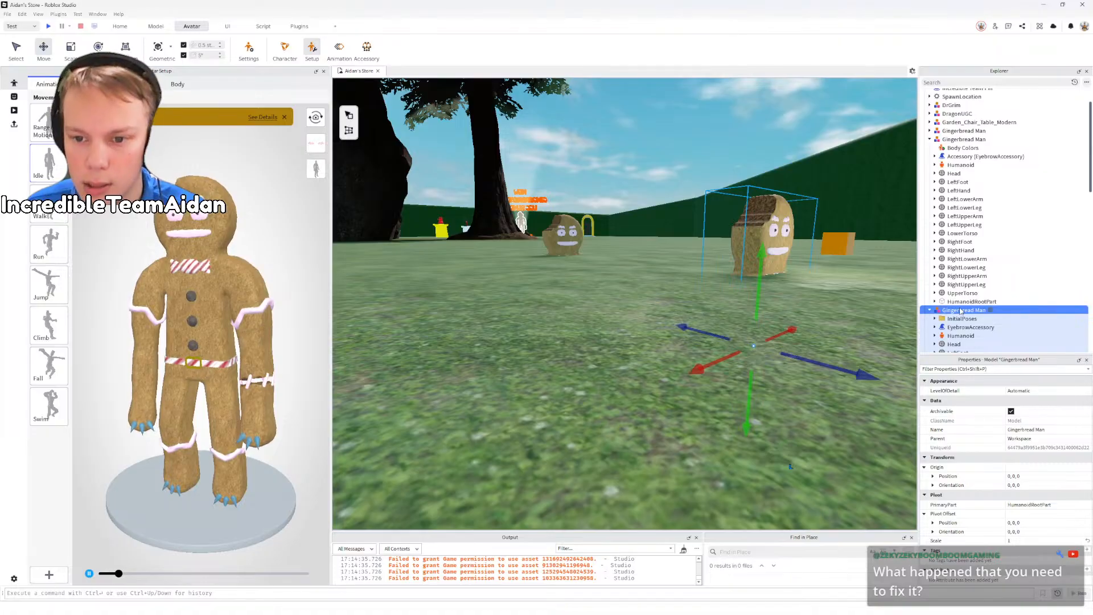
key("ctrl+shift+v")
left_click(996, 335)
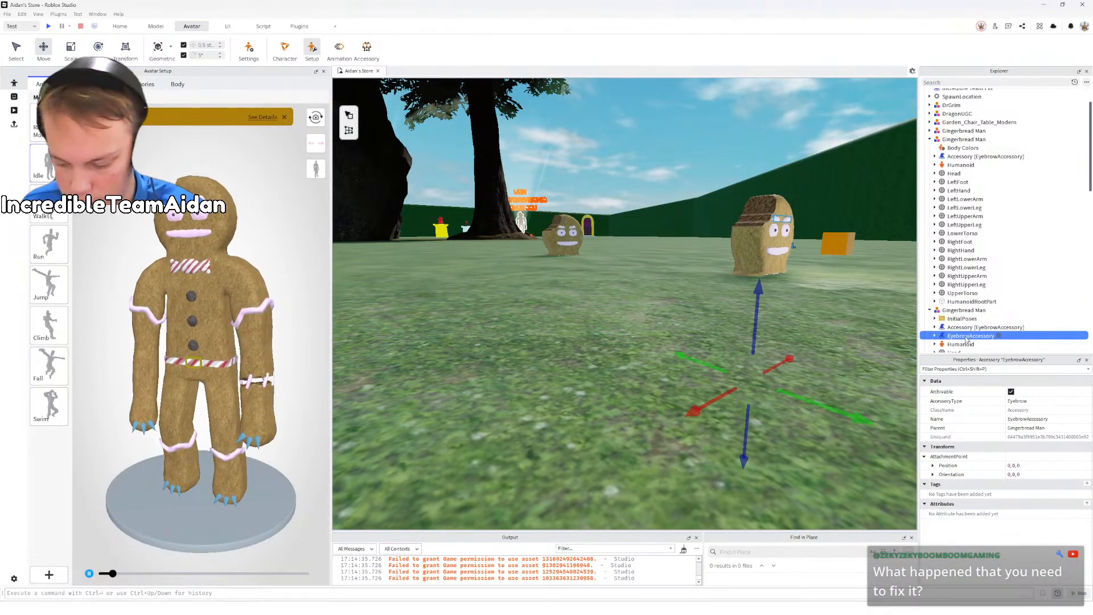
key("Delete")
Step: Copy the Body Colors object from the farther Gingerbread Man into the nearest Gingerbread Man model
left_click(758, 244)
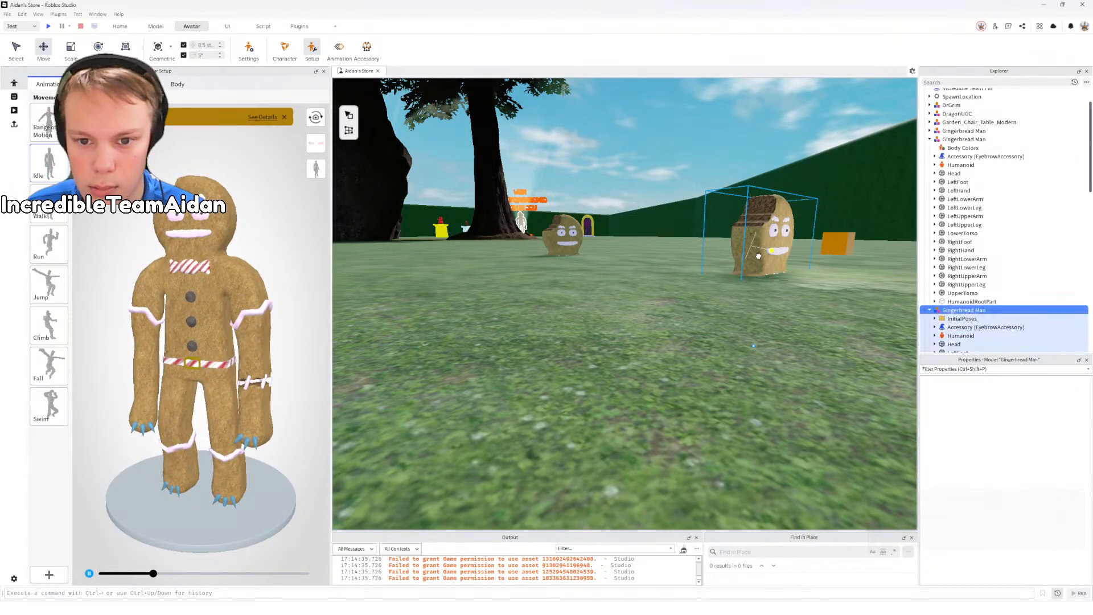
right_click_drag(705, 297, 706, 293)
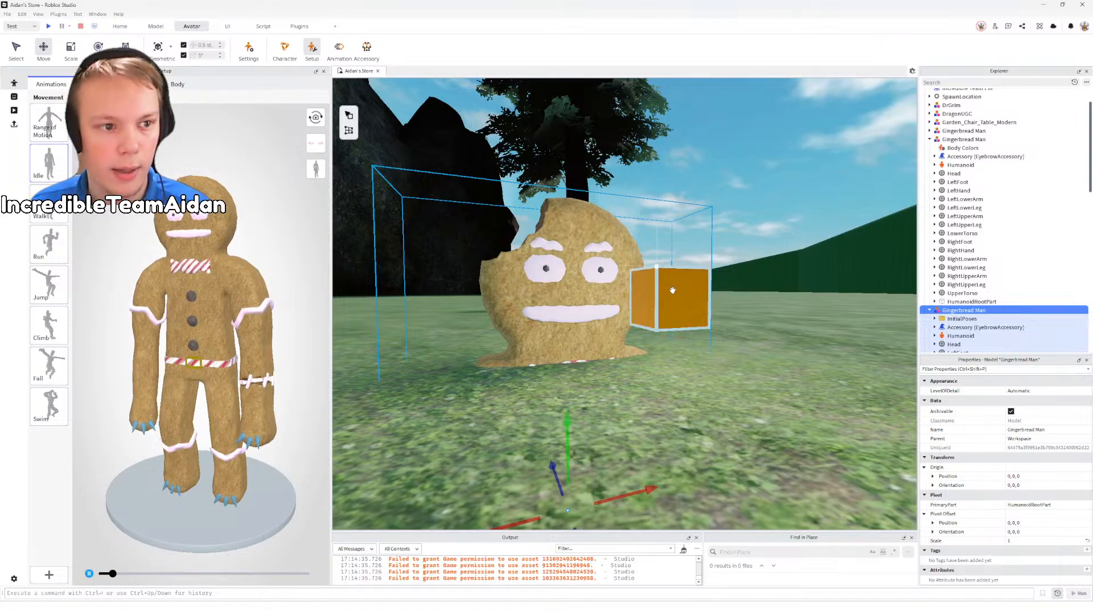
right_click_drag(674, 291, 665, 302)
key("a")
left_click(962, 148)
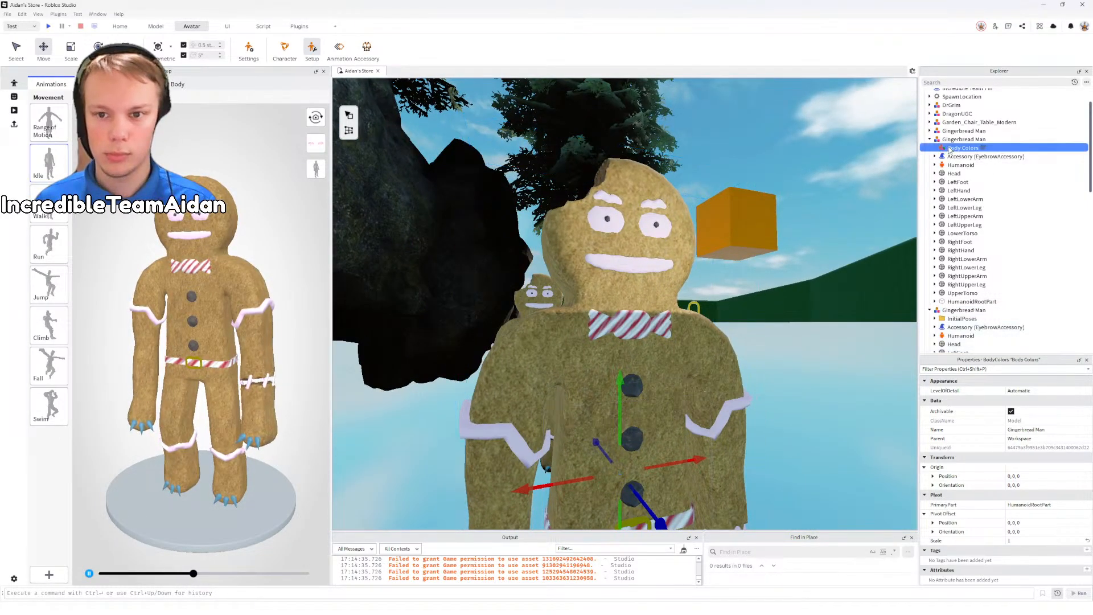
left_click(963, 311)
key("ctrl+shift+v")
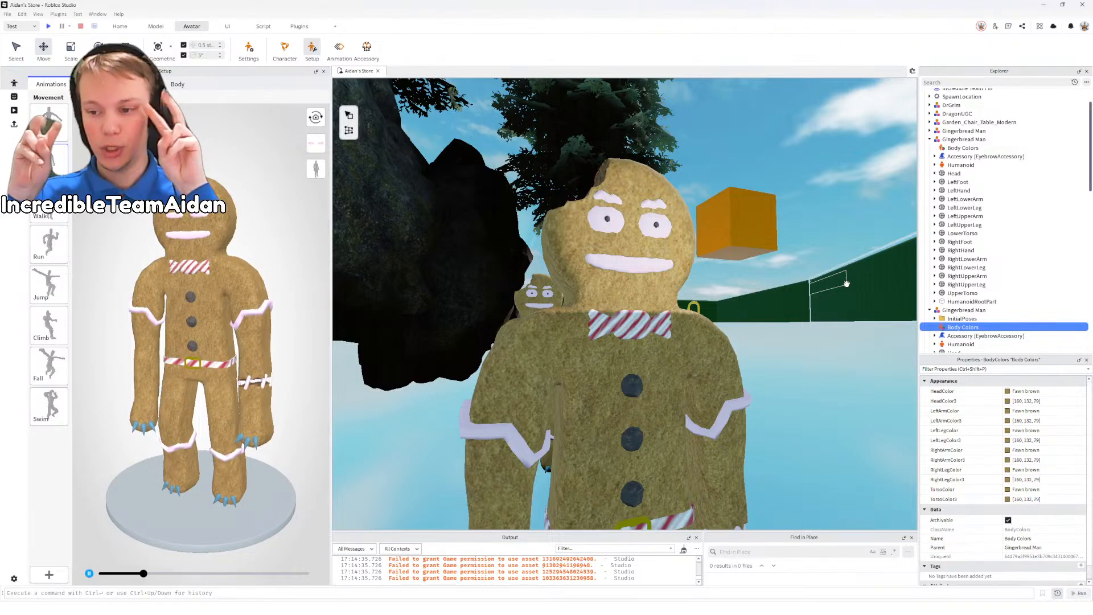
Step: Examine the nearest gingerbread man's mouth and face up close, and compare its head with the farther one
scroll(631, 264, "up", 5)
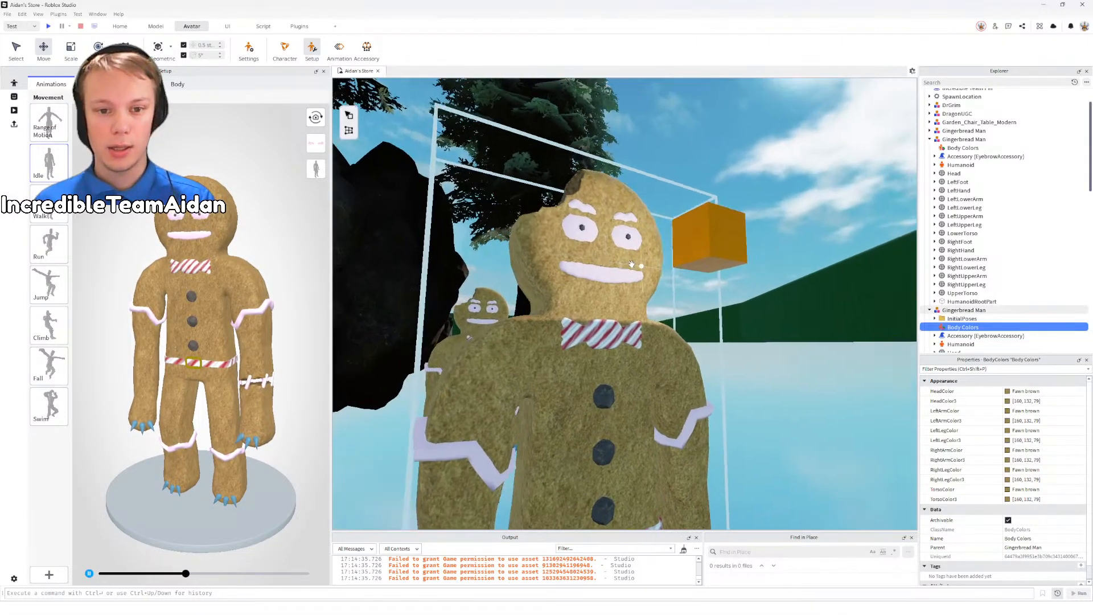
right_click_drag(631, 264, 630, 263)
scroll(638, 279, "up", 4)
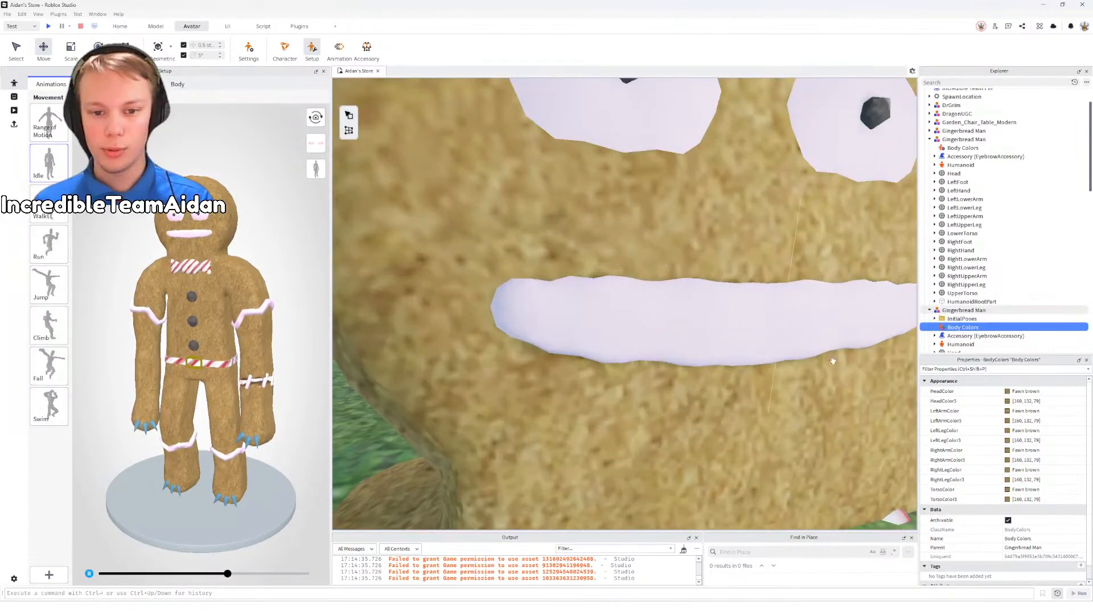
scroll(697, 317, "down", 5)
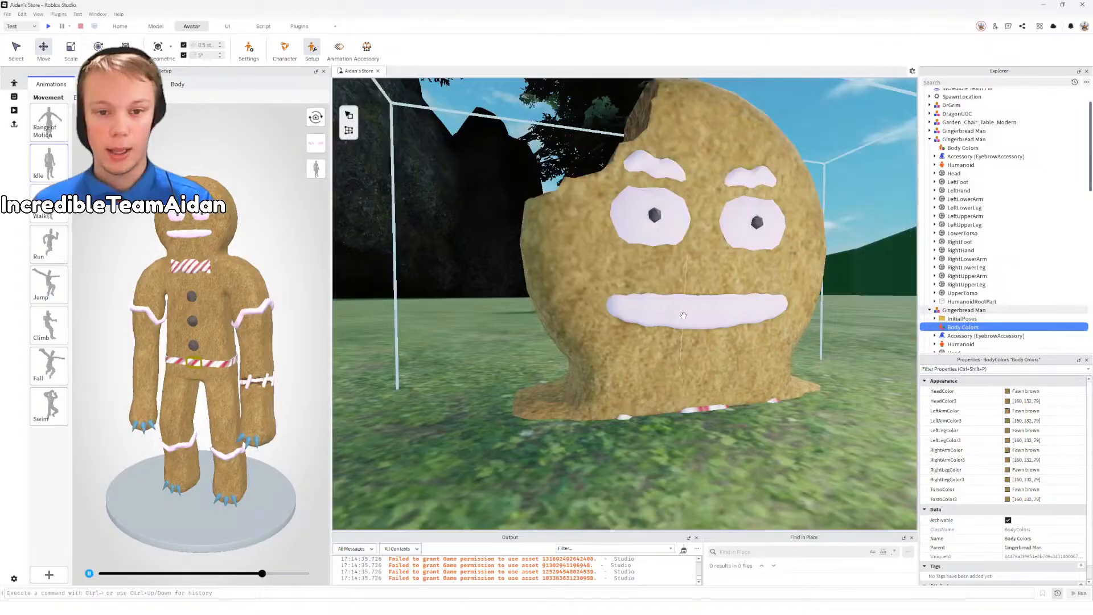
scroll(683, 315, "down", 2)
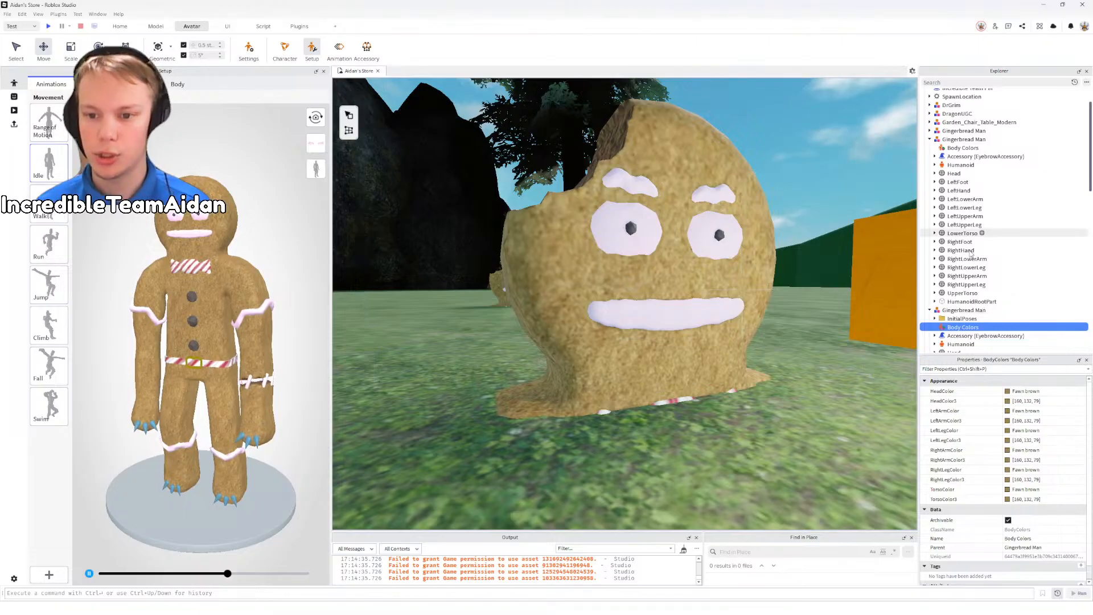
right_click_drag(600, 291, 599, 306)
scroll(598, 305, "down", 6)
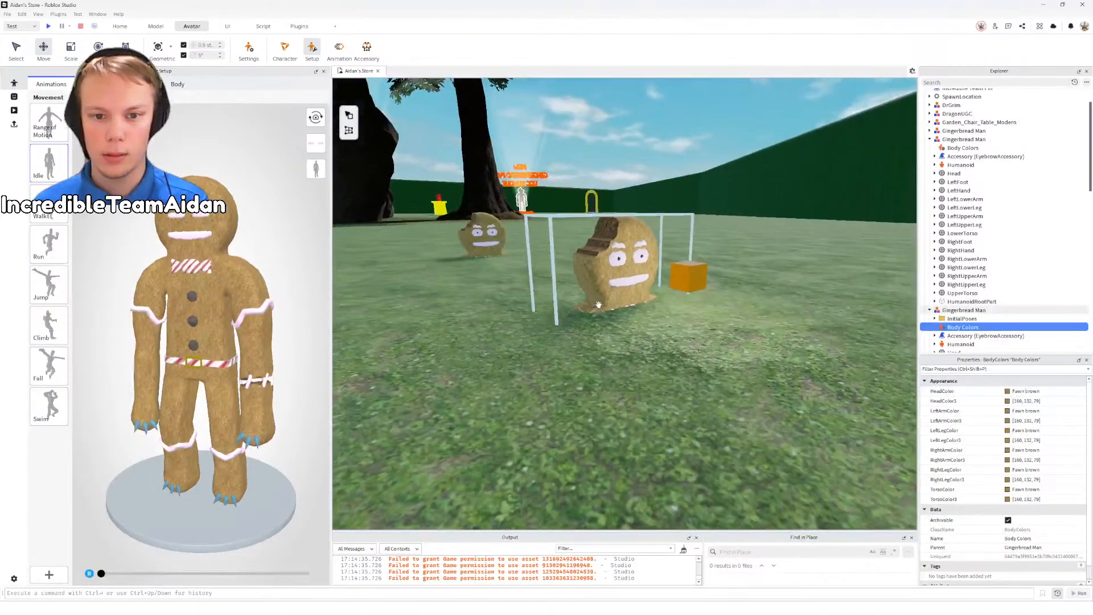
left_click(797, 312)
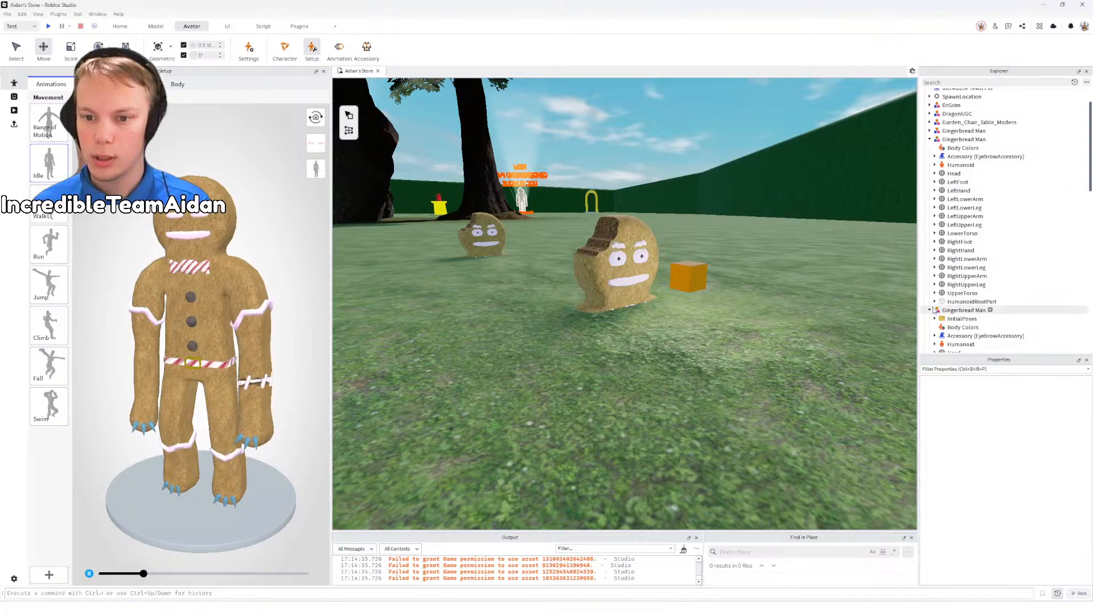
Step: Copy the CageMeshId value from the HeadWrapTarget in the nearest Gingerbread Man's Head, and clear the selection
scroll(936, 301, "down", 2)
left_click(935, 298)
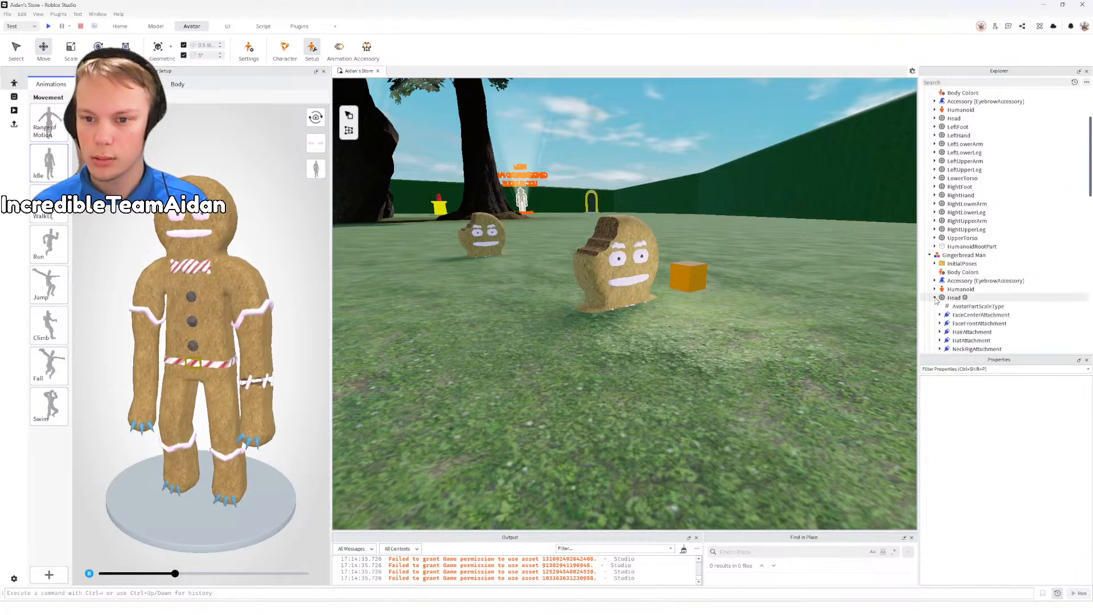
scroll(949, 304, "down", 3)
left_click(958, 293)
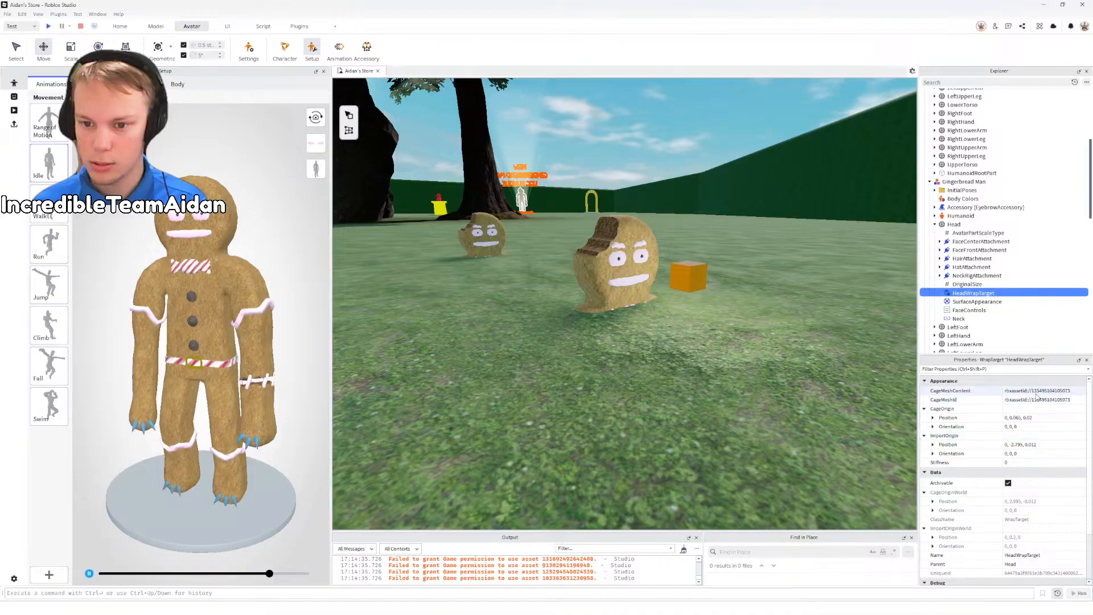
left_click(1037, 401)
key("ctrl+c")
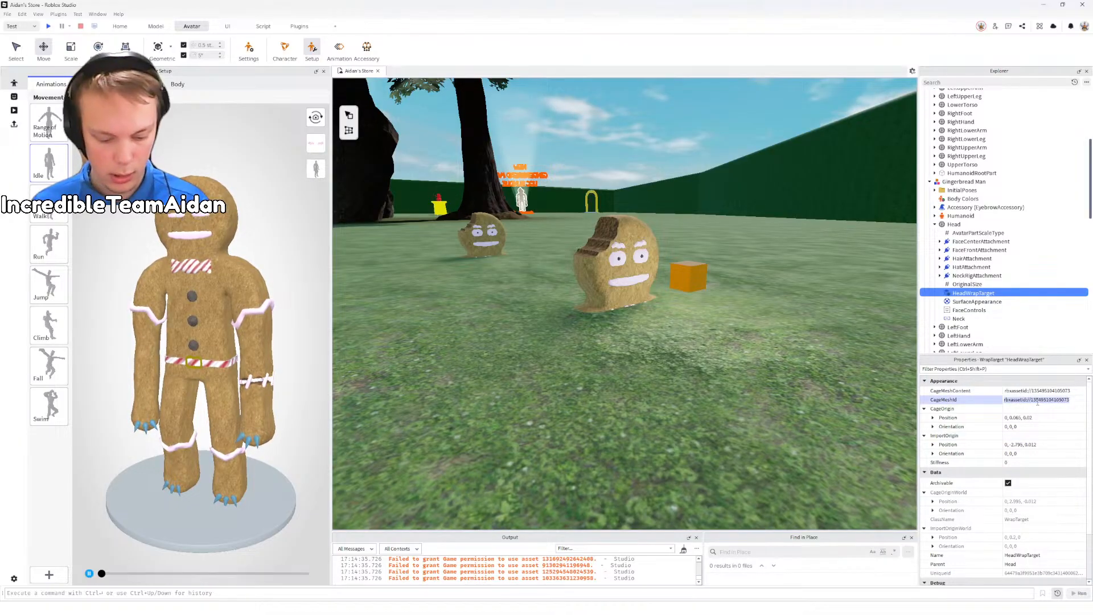
left_click(694, 403)
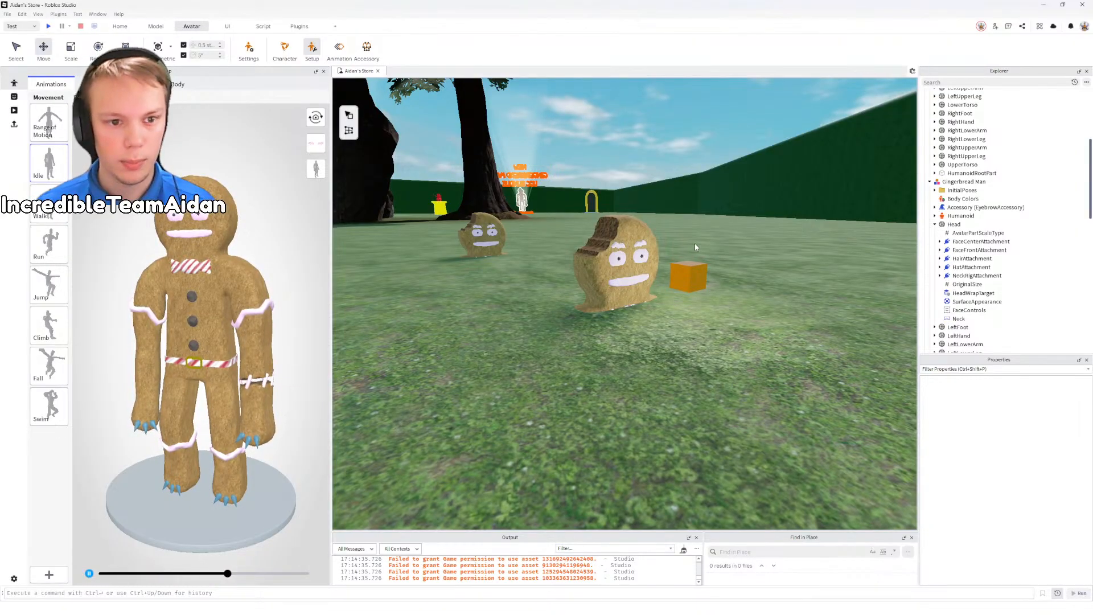
Step: Restore the MeshPart in the Workspace and set its MeshId to the copied cage mesh ID
key("ctrl+z")
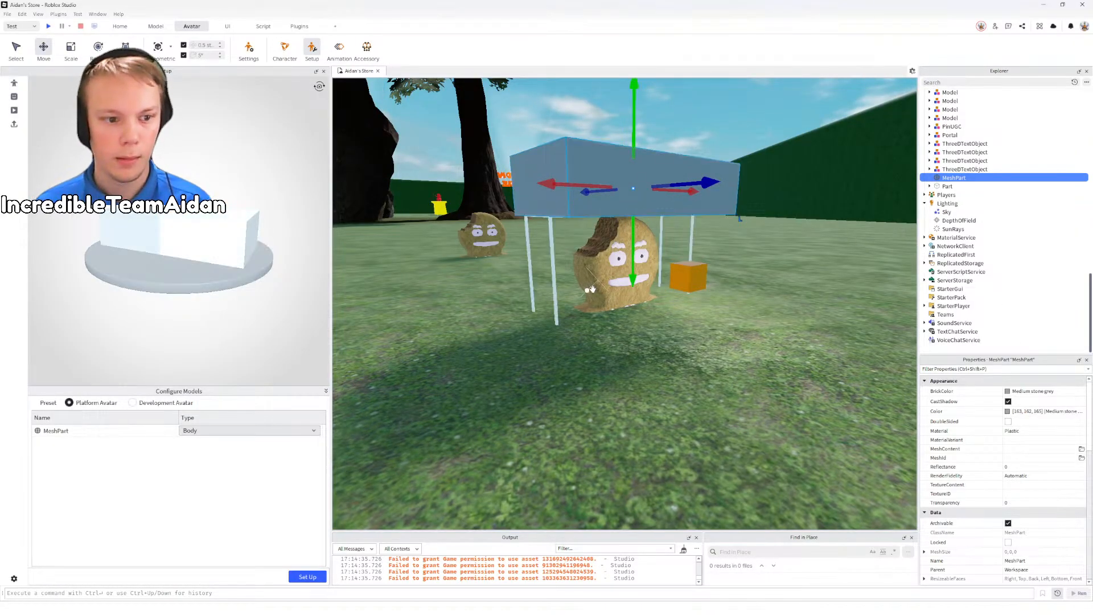
right_click_drag(592, 285, 564, 274)
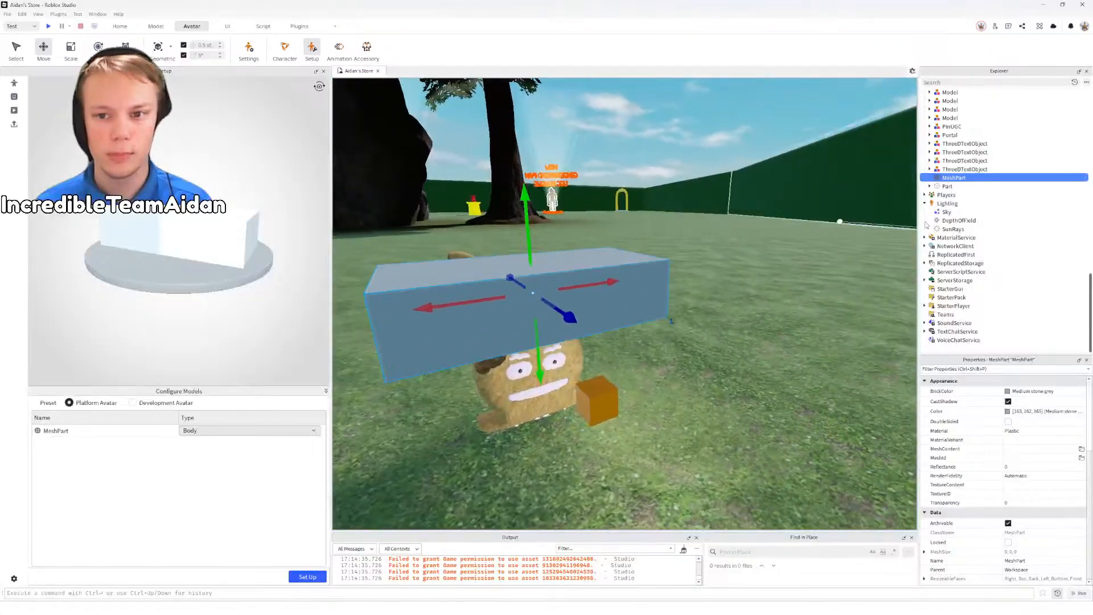
left_click(1019, 457)
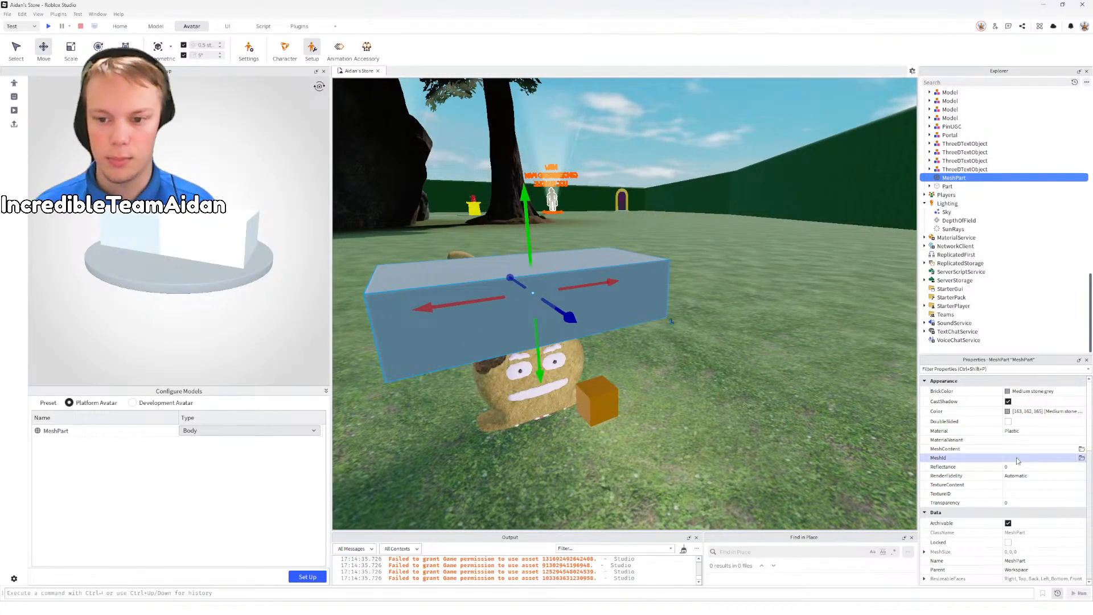
key("ctrl+v")
key("Return")
scroll(689, 350, "up", 8)
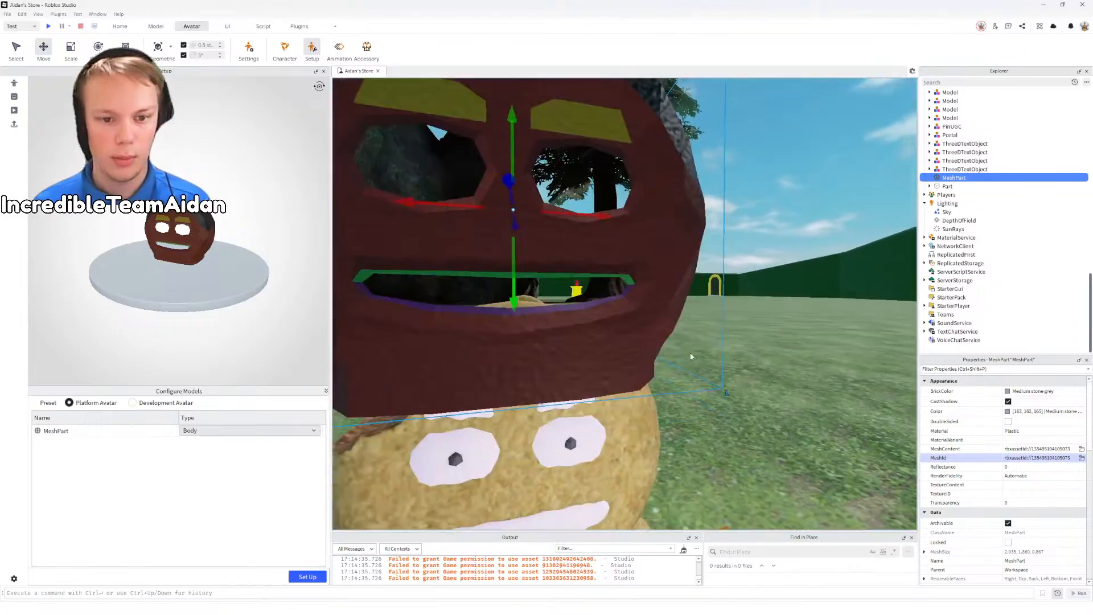
right_click_drag(690, 353, 691, 353)
scroll(690, 353, "down", 5)
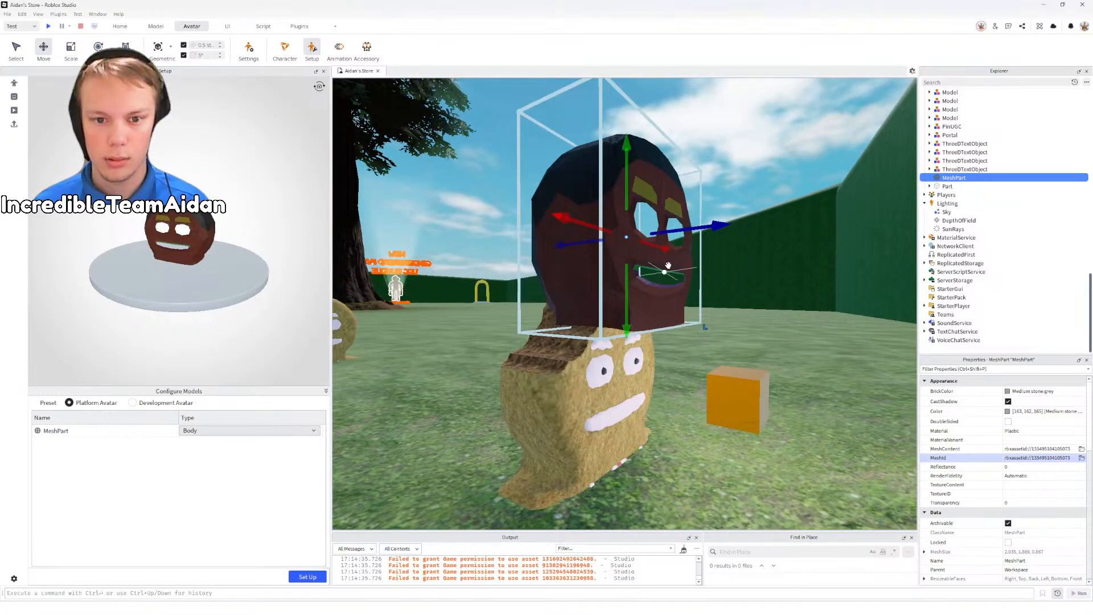
Step: Move the cage-mesh head down to the ground beside the nearest gingerbread man's head and inspect it up close
left_click_drag(674, 293, 579, 423)
right_click_drag(579, 419, 578, 422)
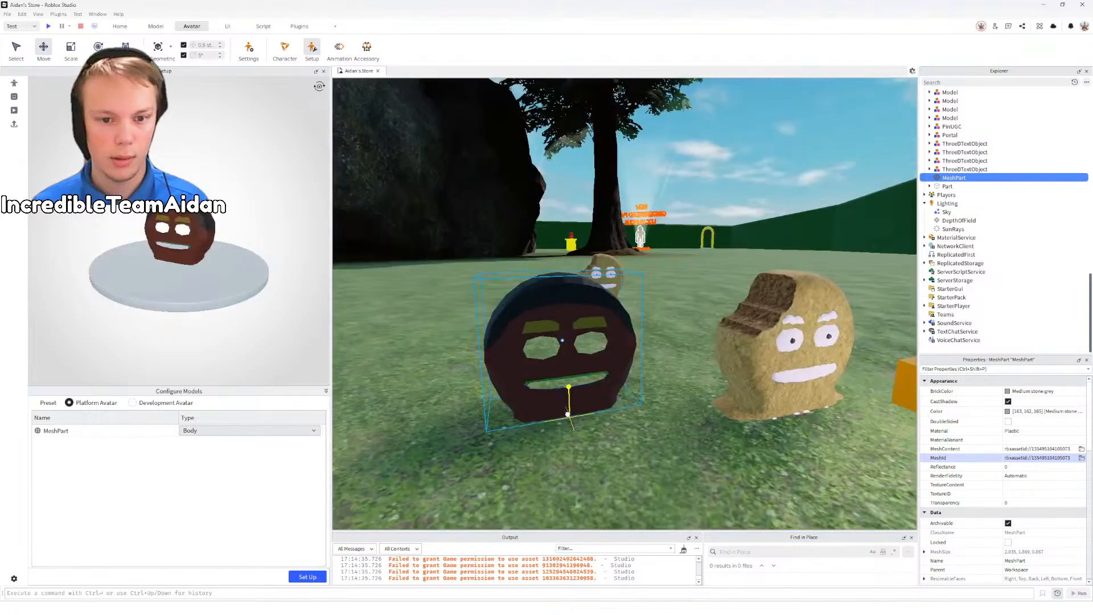
left_click_drag(579, 423, 643, 418)
scroll(677, 425, "up", 8)
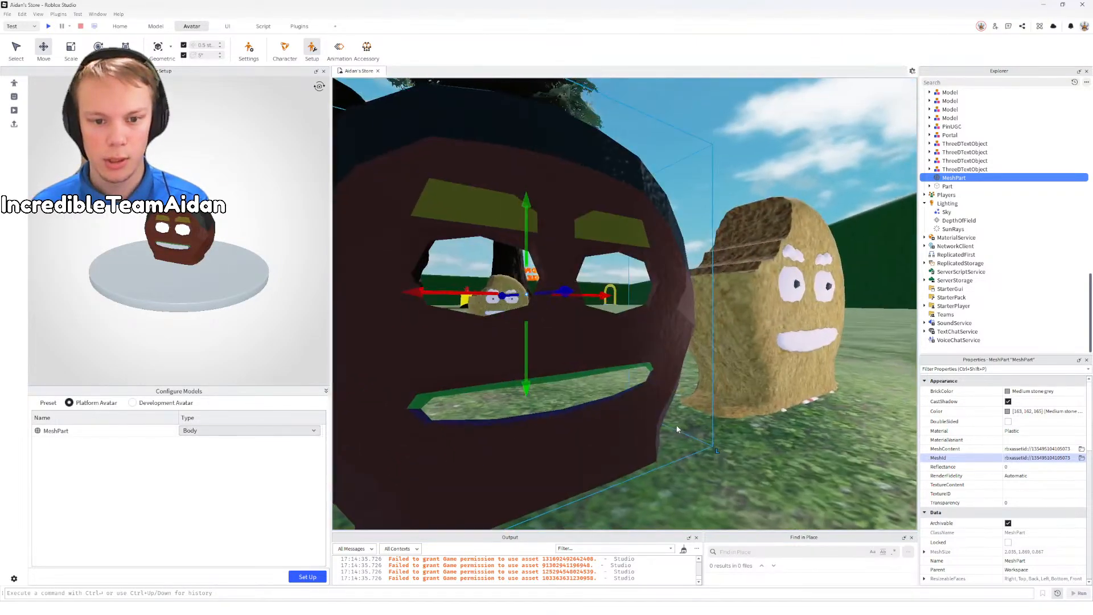
scroll(678, 425, "down", 10)
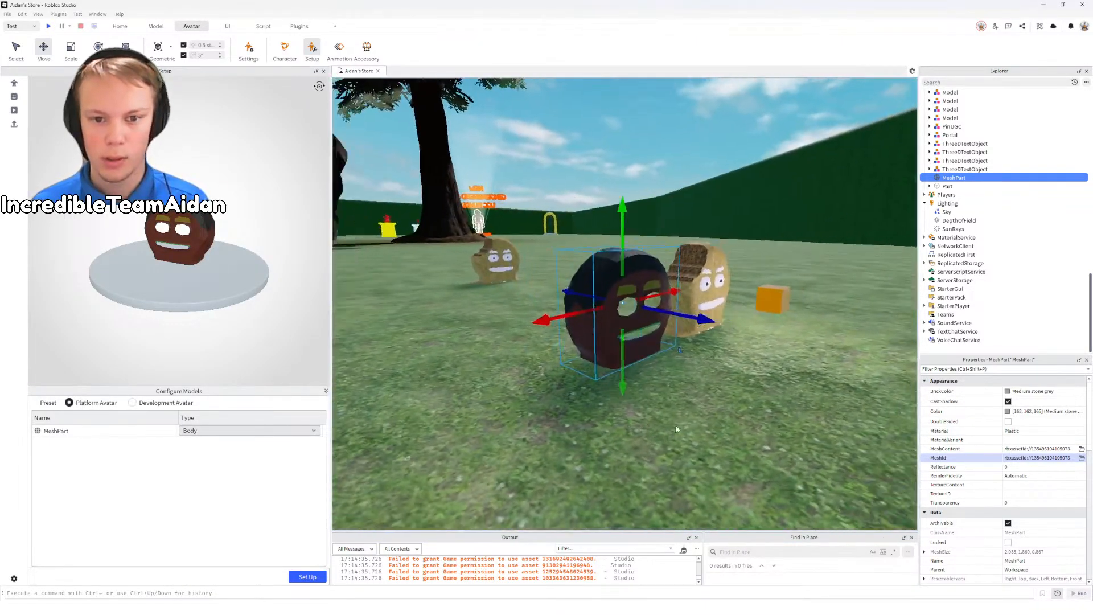
Step: Copy the CageMeshId value from the HeadWrapTarget in the farther Gingerbread Man's Head, and clear the selection
left_click(535, 263)
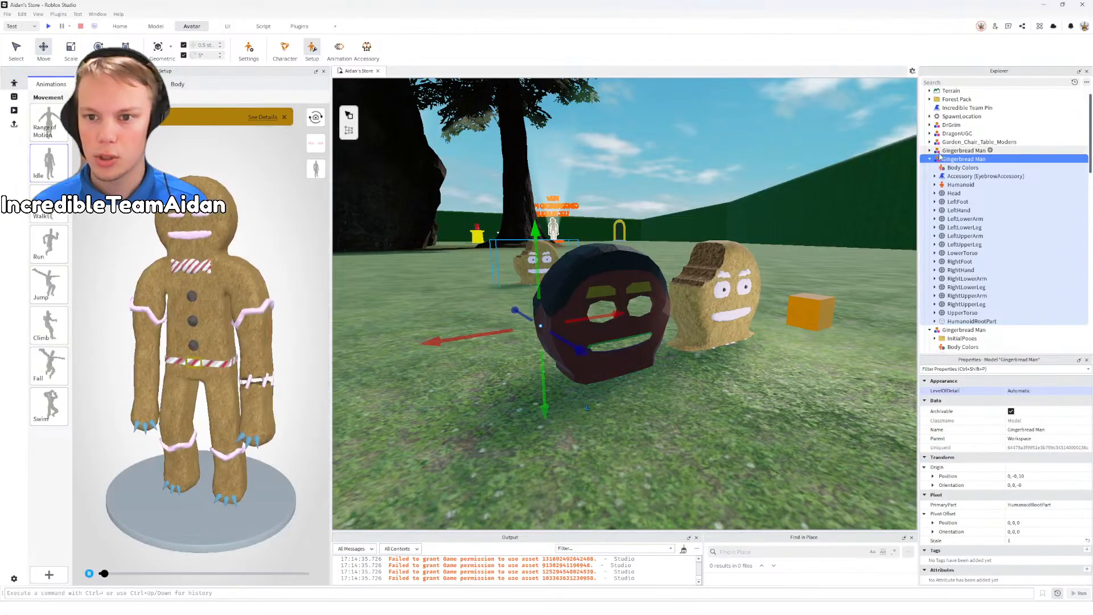
left_click(935, 193)
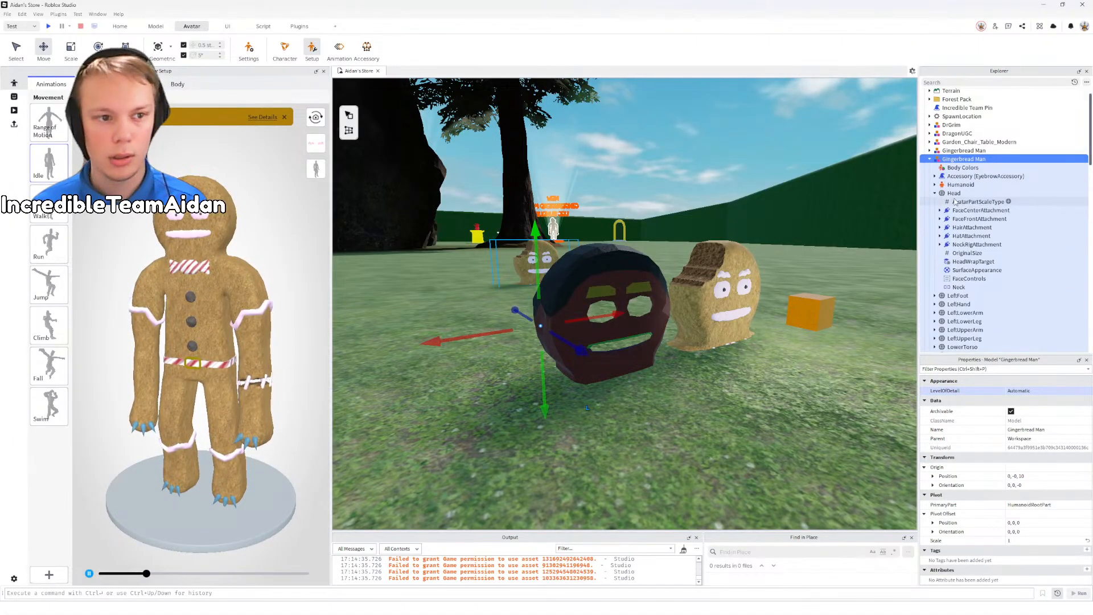
left_click(971, 261)
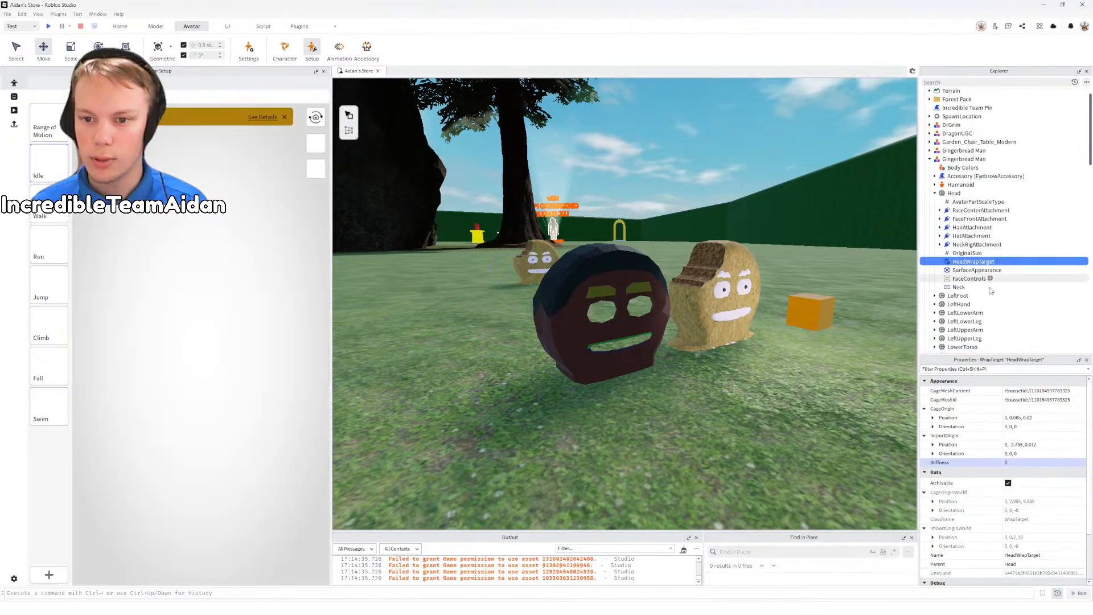
left_click(1048, 401)
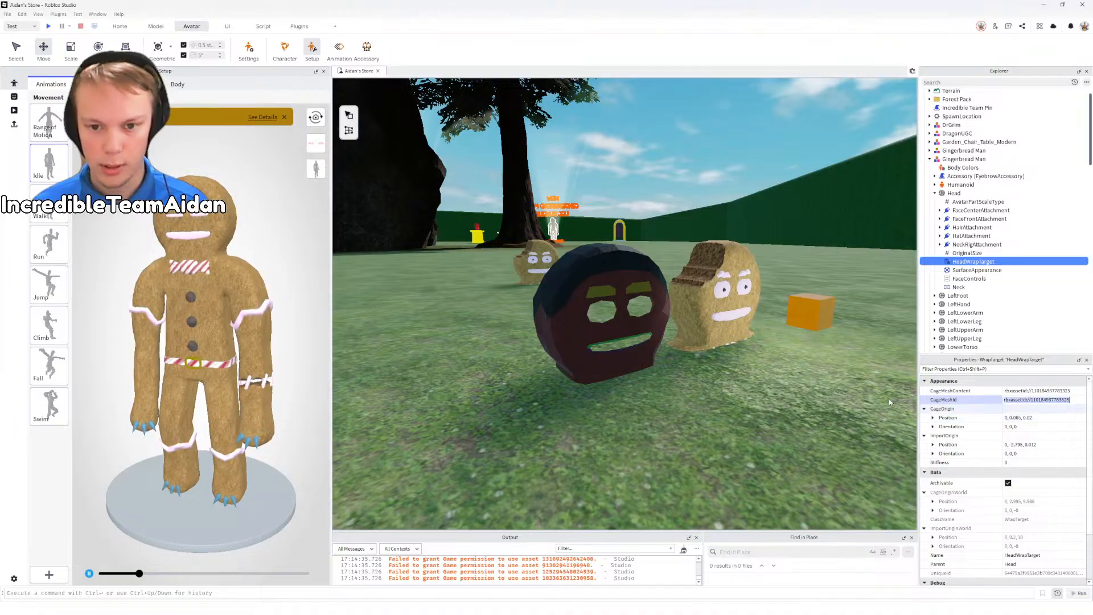
left_click(755, 431)
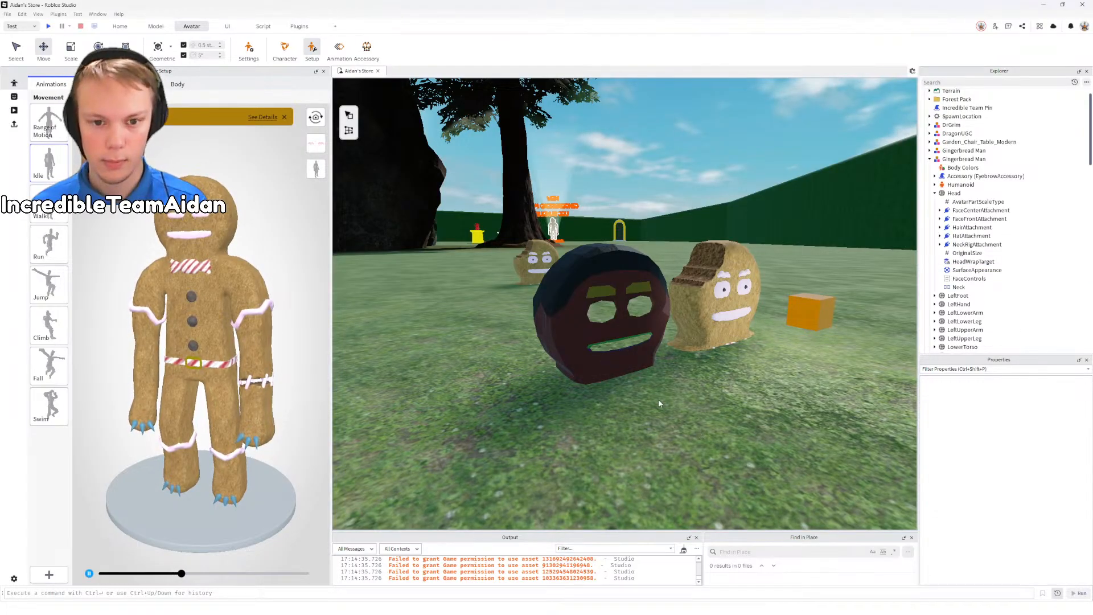
Step: Duplicate the cage-mesh MeshPart, set the duplicate's MeshId to the copied value, and move it beside the original
left_click(573, 310)
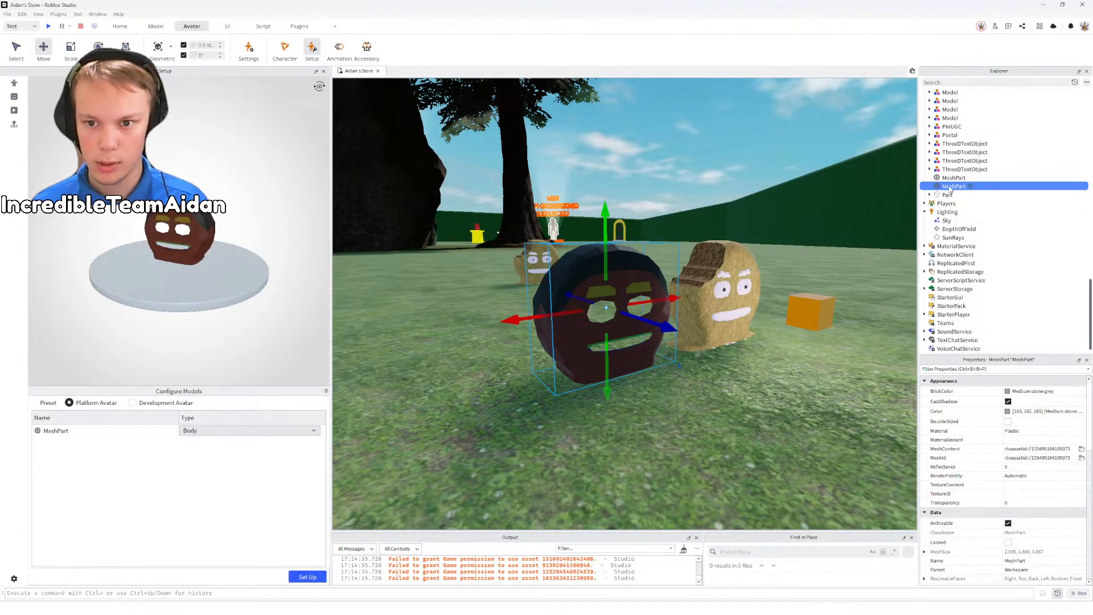
left_click(1050, 458)
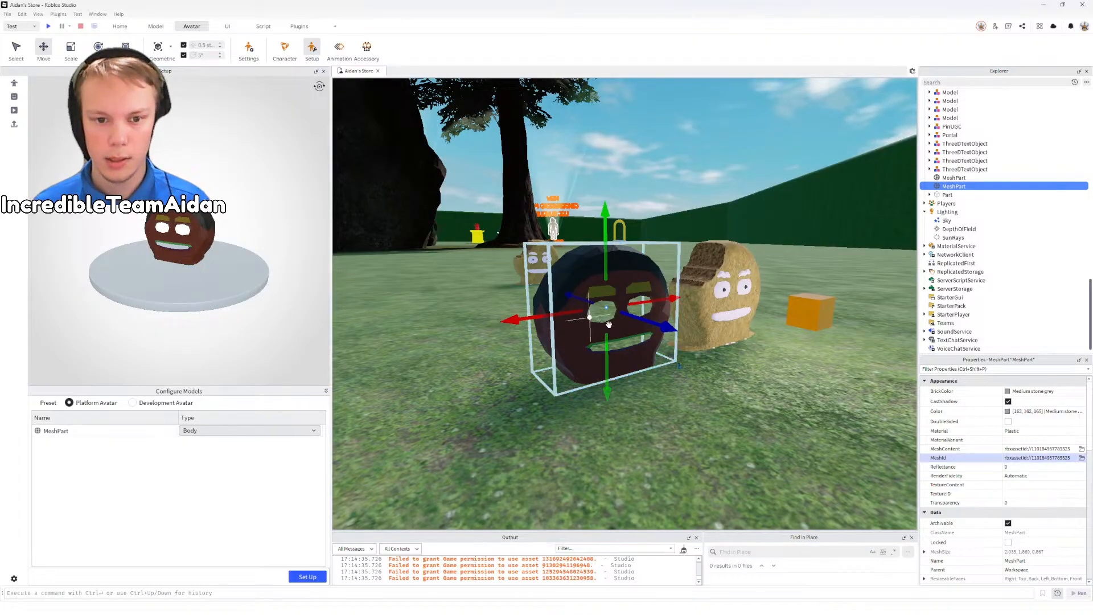
left_click_drag(671, 300, 507, 300)
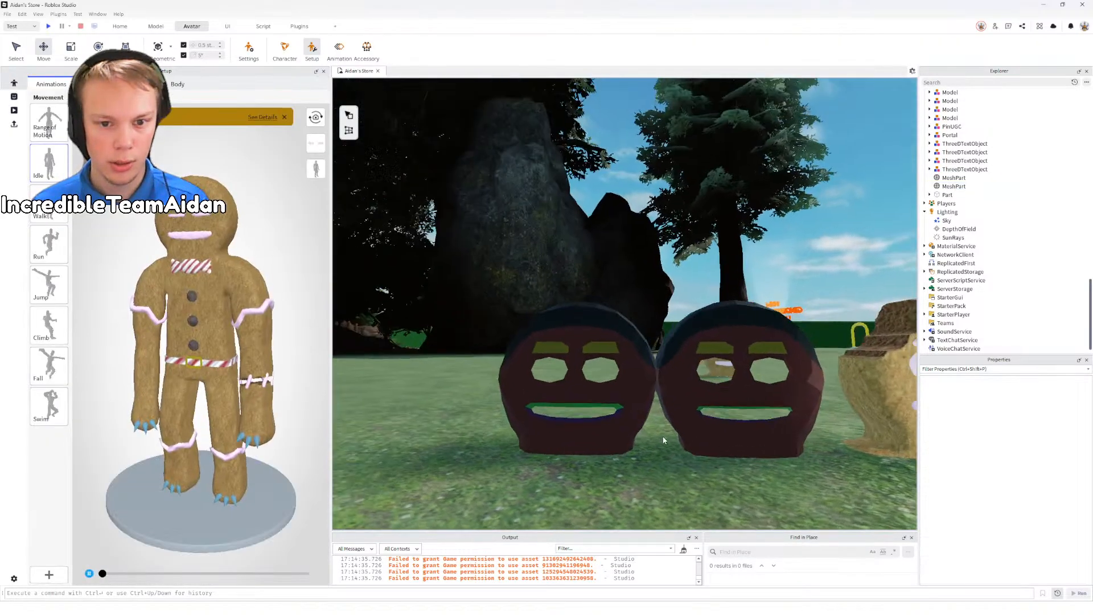
Step: Examine the mouth openings and lip edges of the two cage-mesh heads up close
key("q")
right_click_drag(663, 440, 663, 441)
key("e")
key("w")
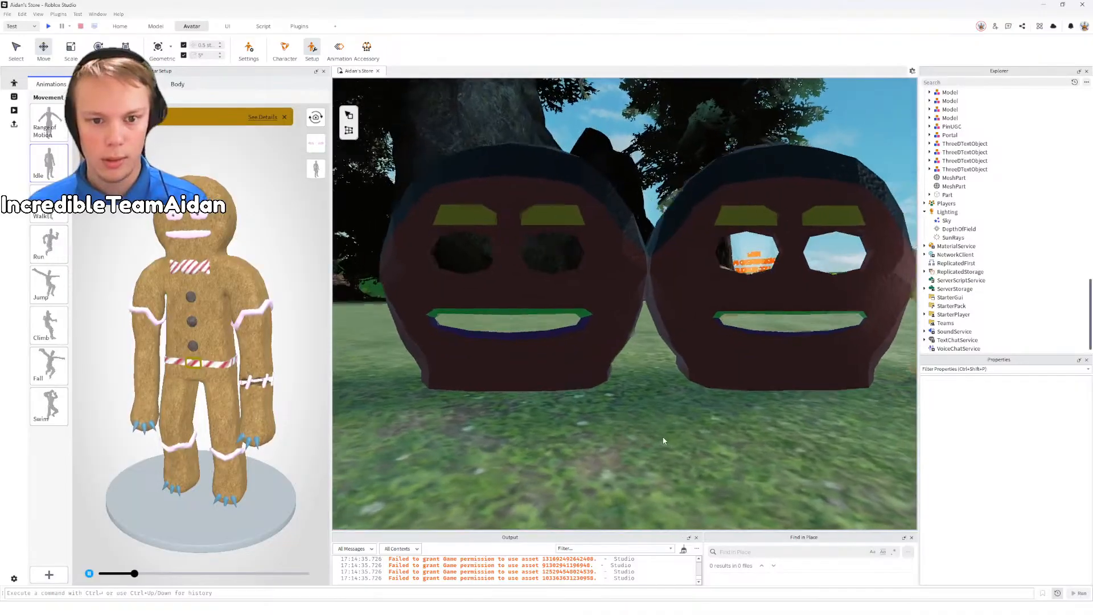
key("w")
key("a")
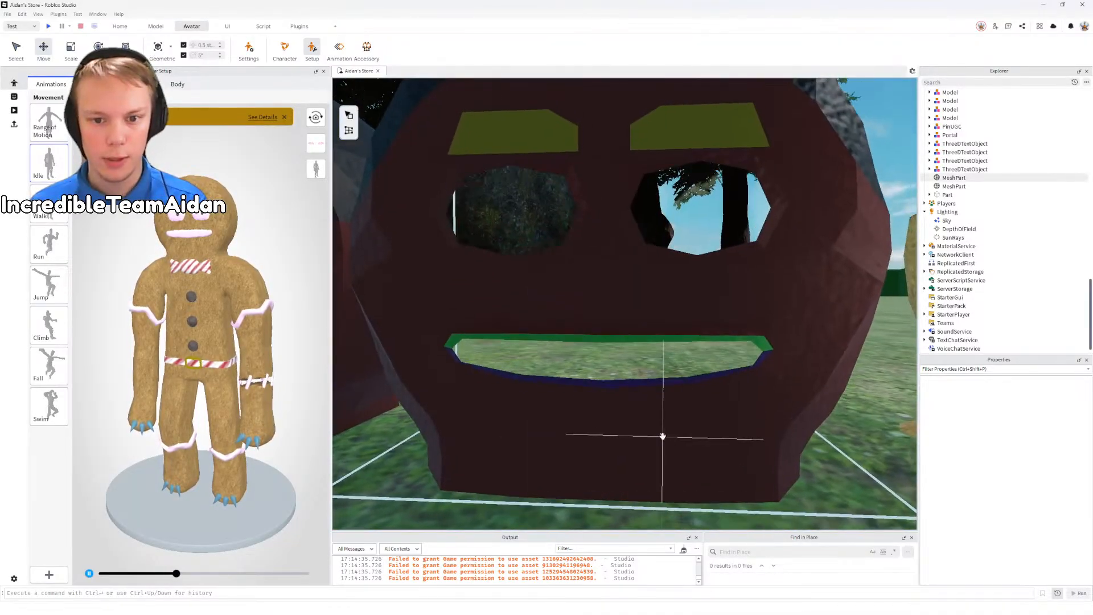
key("d")
right_click_drag(663, 438, 661, 438)
key("d")
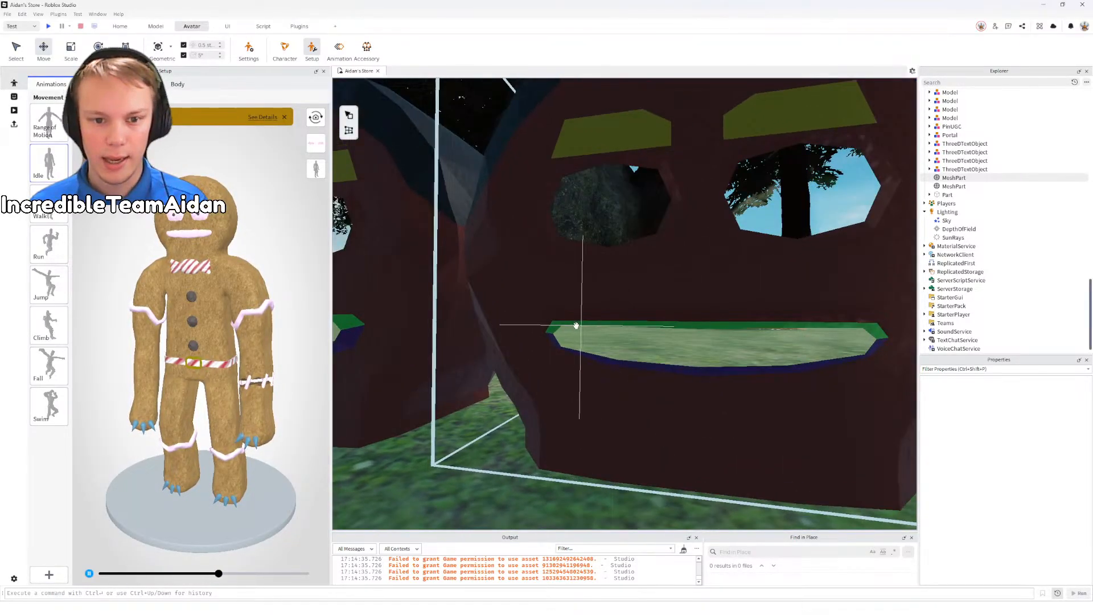
key("d")
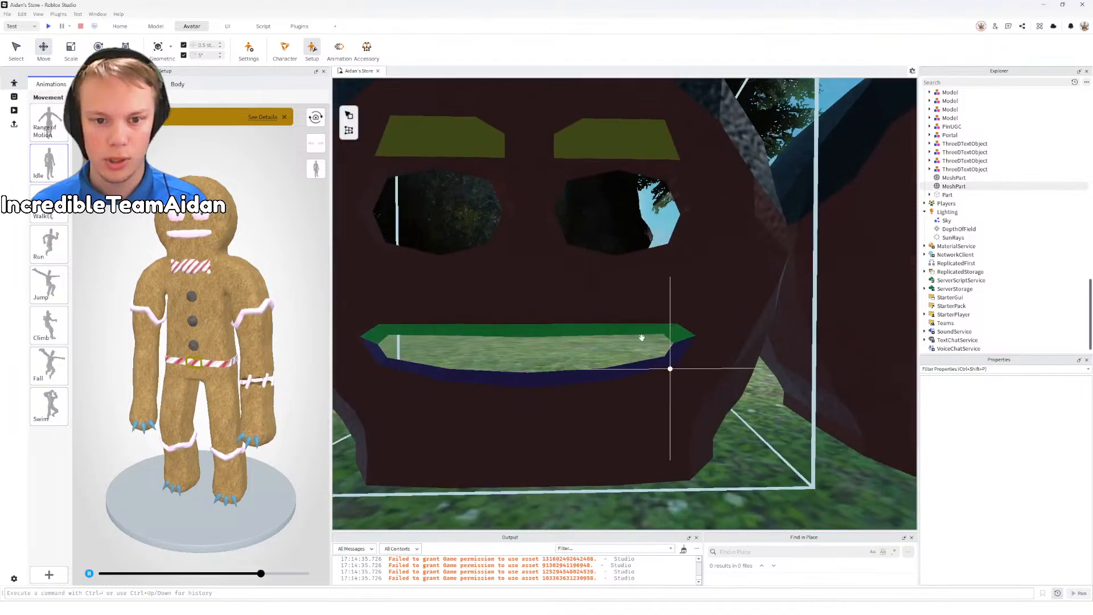
key("s")
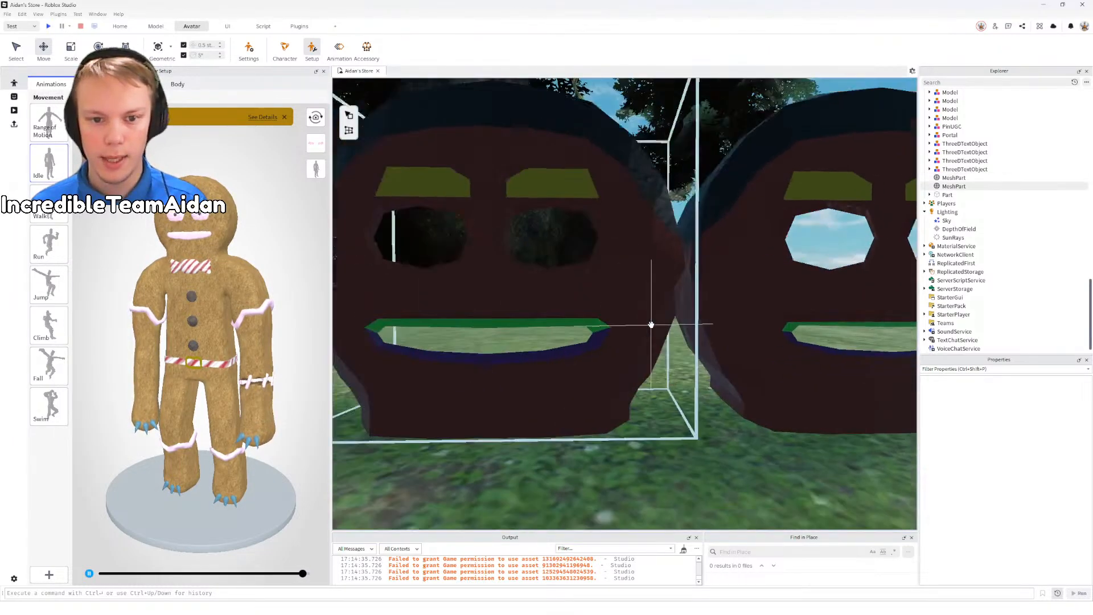
key("d")
key("d")
Step: Inspect the nearest gingerbread man's mouth against the cage-mesh heads, and select that Gingerbread Man model
key("w")
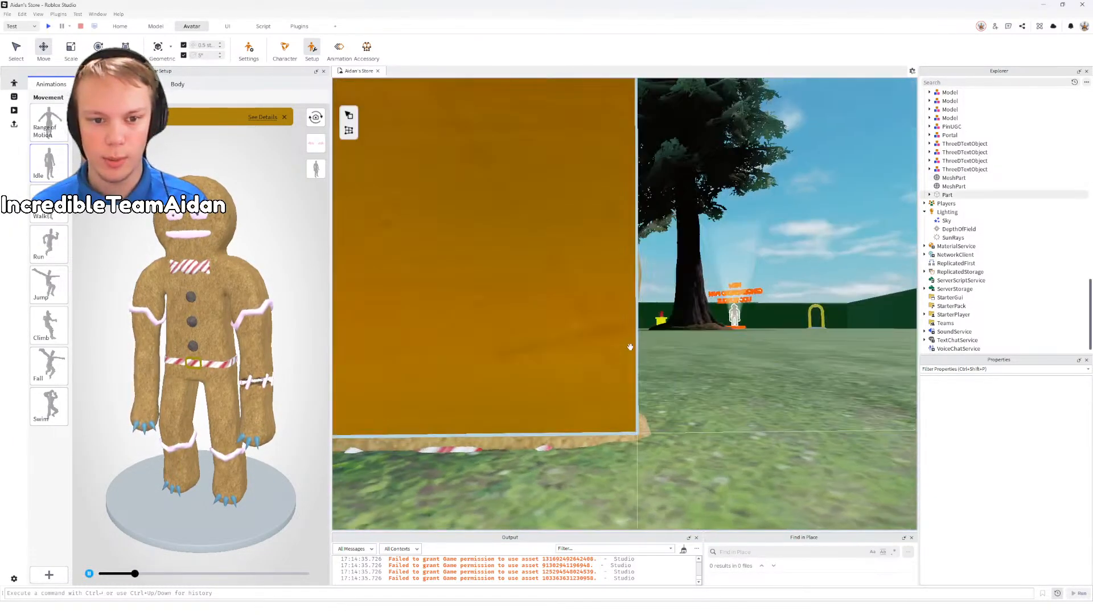
key("a")
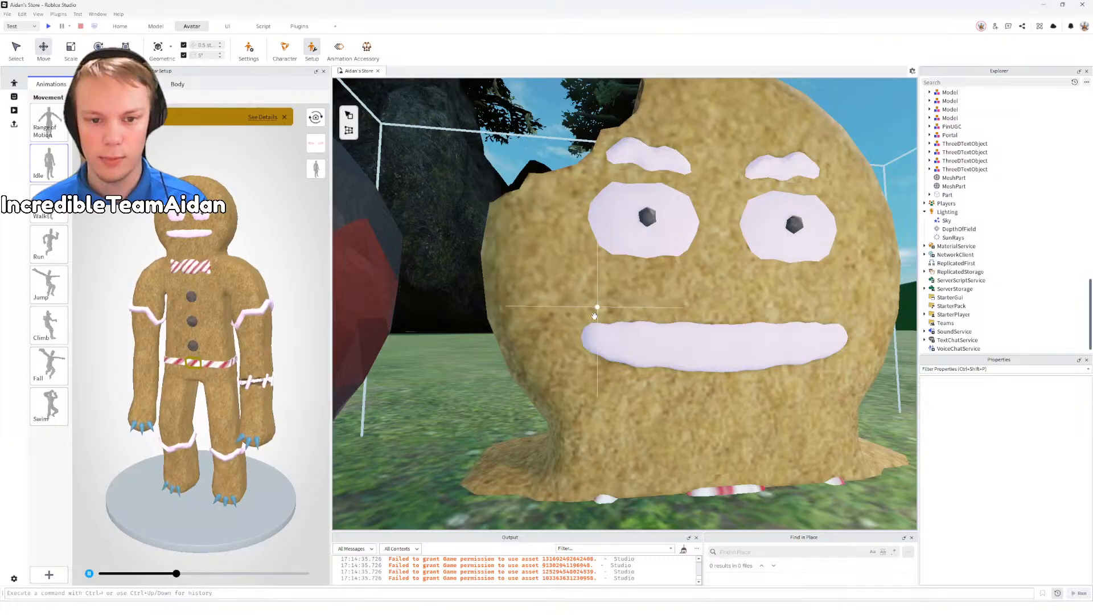
key("s")
key("a")
right_click_drag(552, 402, 552, 402)
key("w")
key("s")
left_click(710, 308)
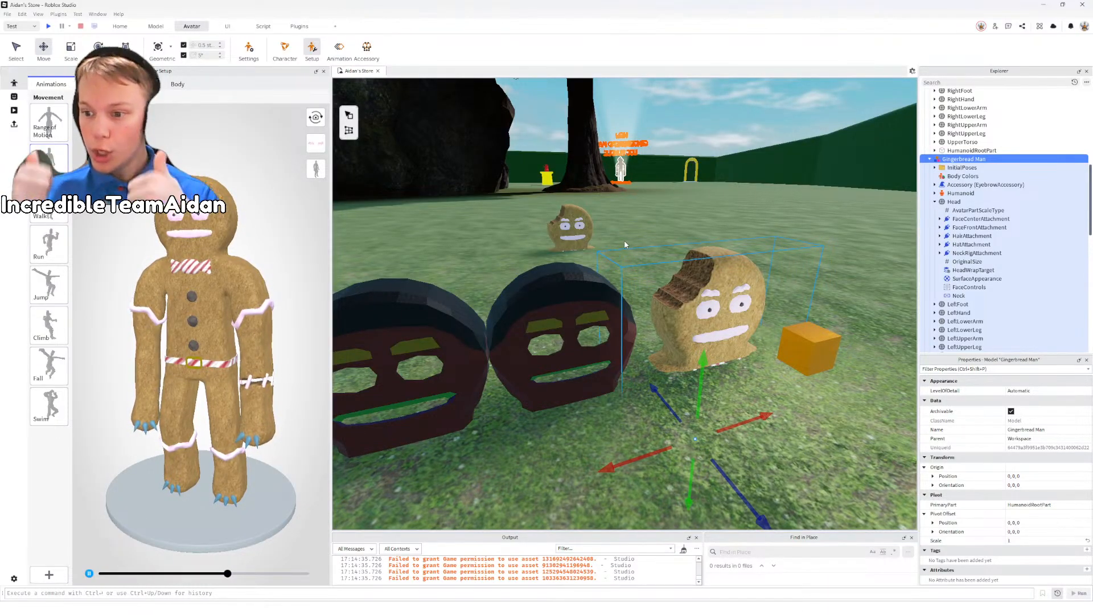
Step: Compare the mouth shapes of the two cage-mesh heads side by side from the front, near and far
key("d")
right_click_drag(720, 353, 720, 349)
key("q")
key("w")
key("a")
key("w")
key("e")
key("s")
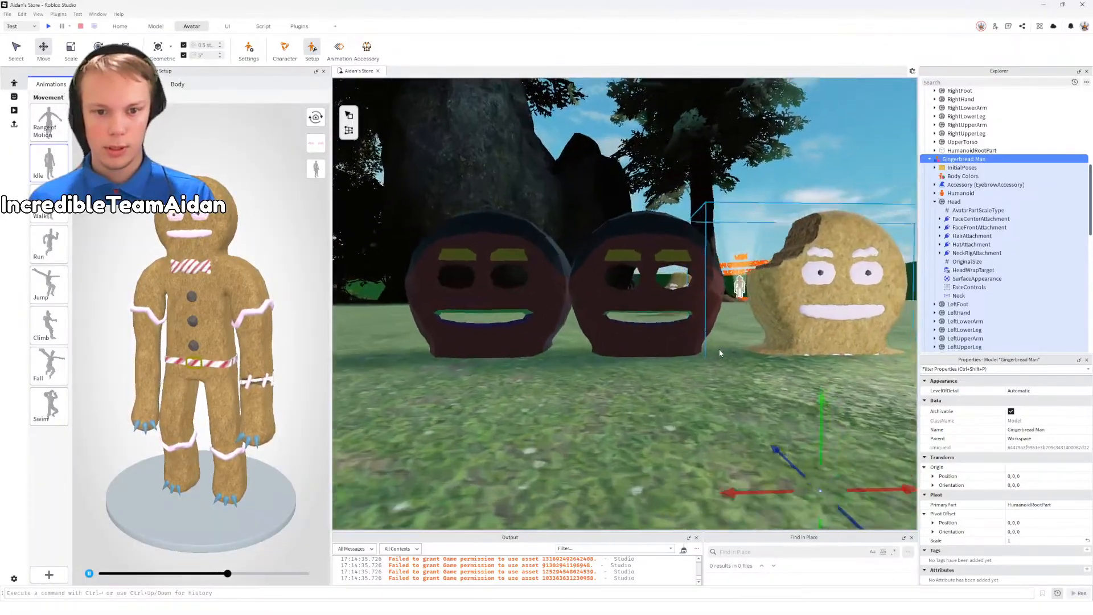
key("w")
key("a")
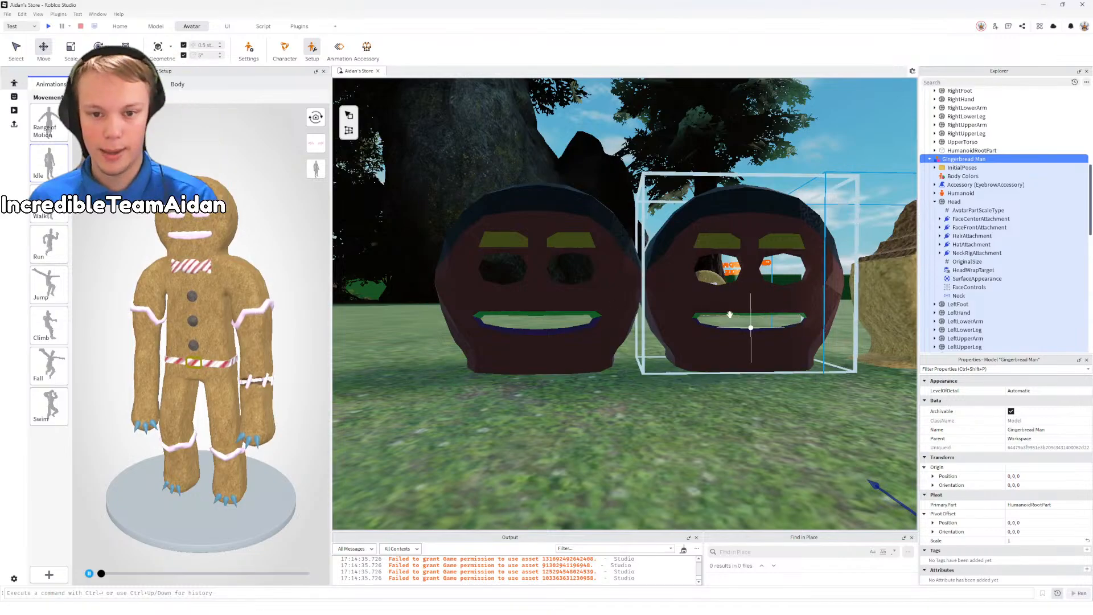
right_click_drag(696, 332, 696, 335)
key("w")
key("a")
key("w")
key("s")
key("w")
key("s")
key("w")
key("s")
key("d")
key("s")
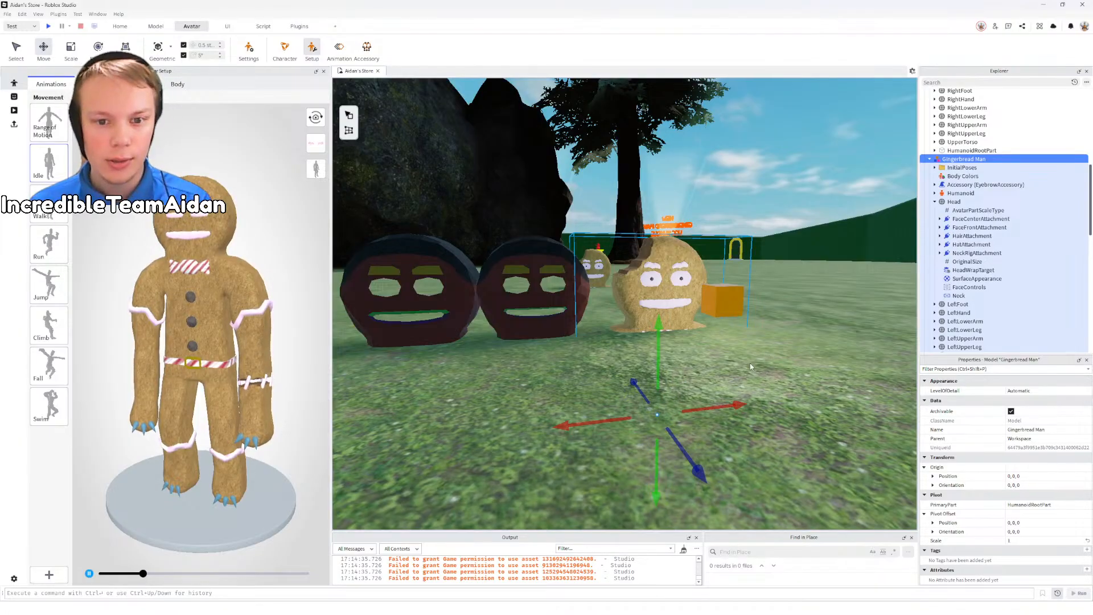
Step: Look over the nearest gingerbread man's face again and reselect its model in the hierarchy
left_click(779, 353)
right_click_drag(779, 353, 792, 350)
scroll(676, 284, "up", 3)
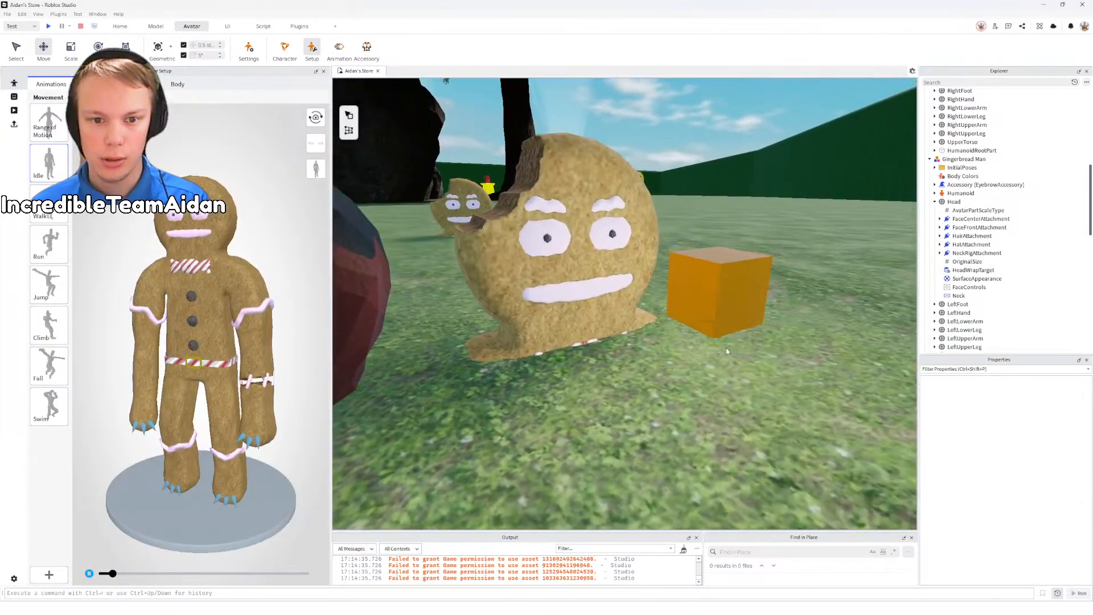
scroll(675, 269, "down", 2)
scroll(675, 269, "up", 3)
left_click(963, 159)
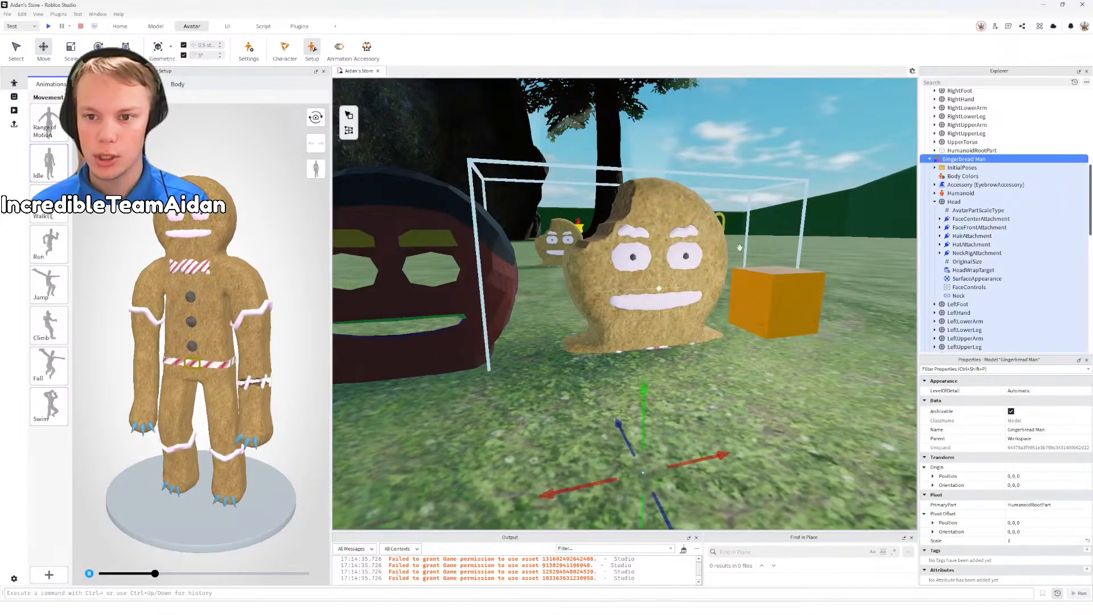
left_click(962, 176)
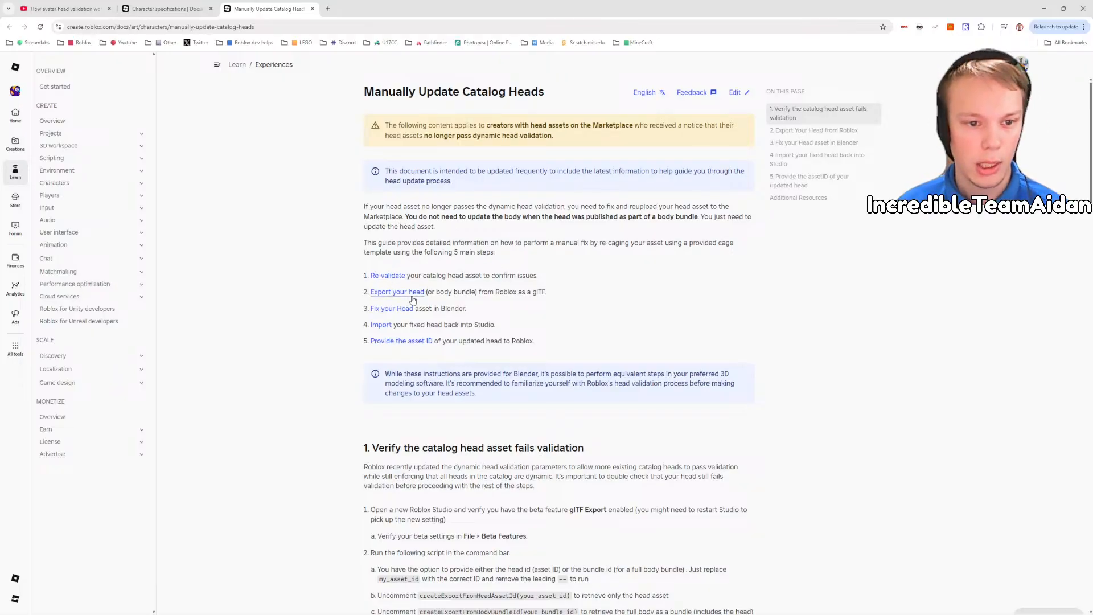
Step: In the browser, open the Re-validate link of Manually Update Catalog Heads in a new tab, review section 1's script, and close the tab
middle_click(396, 277)
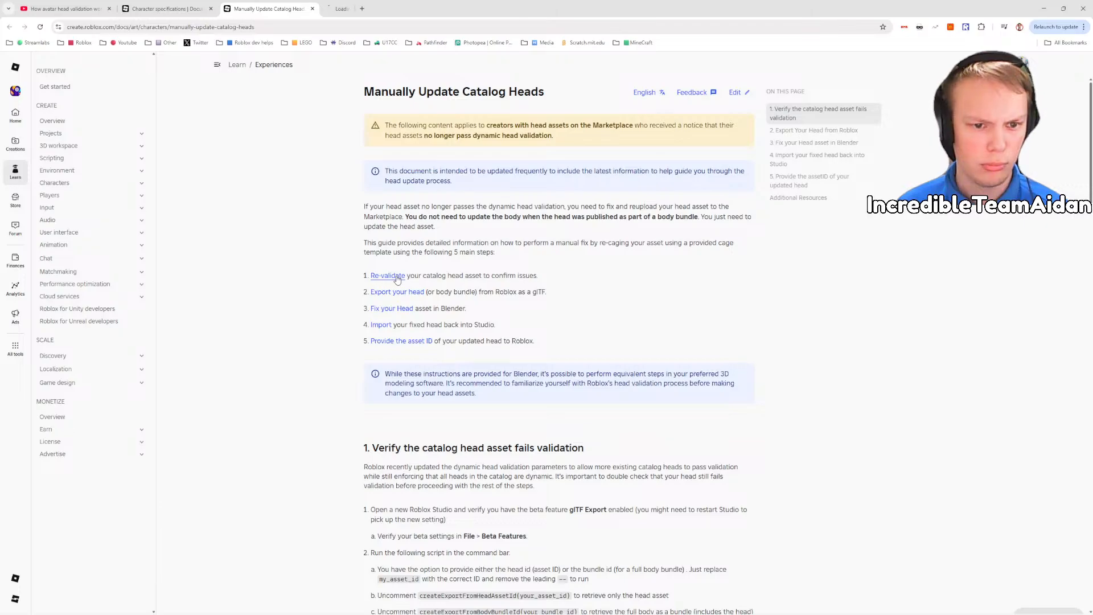
left_click(368, 9)
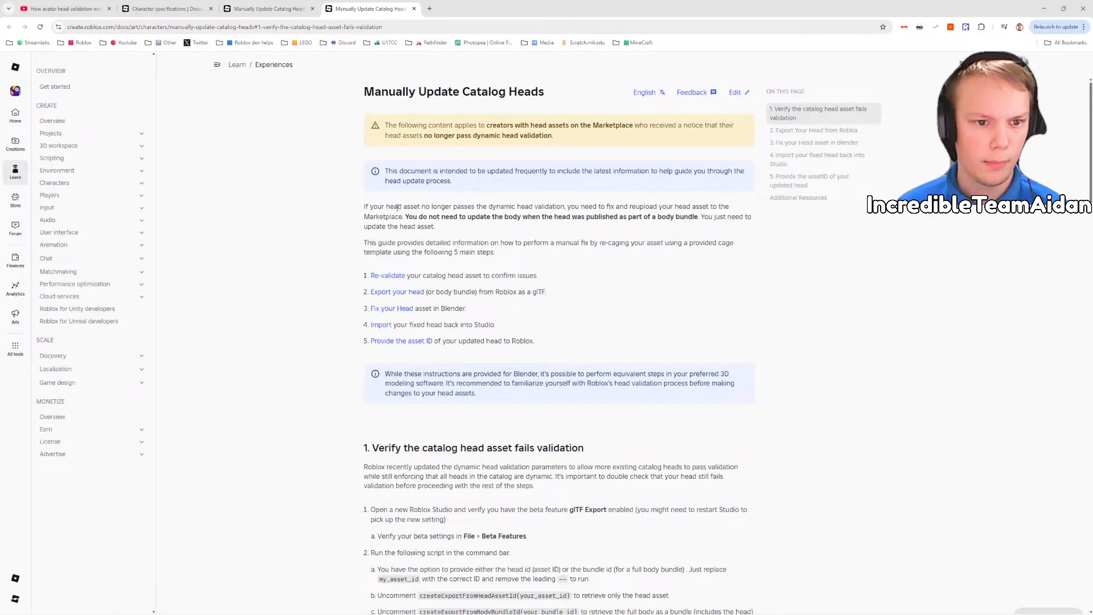
left_click(392, 277)
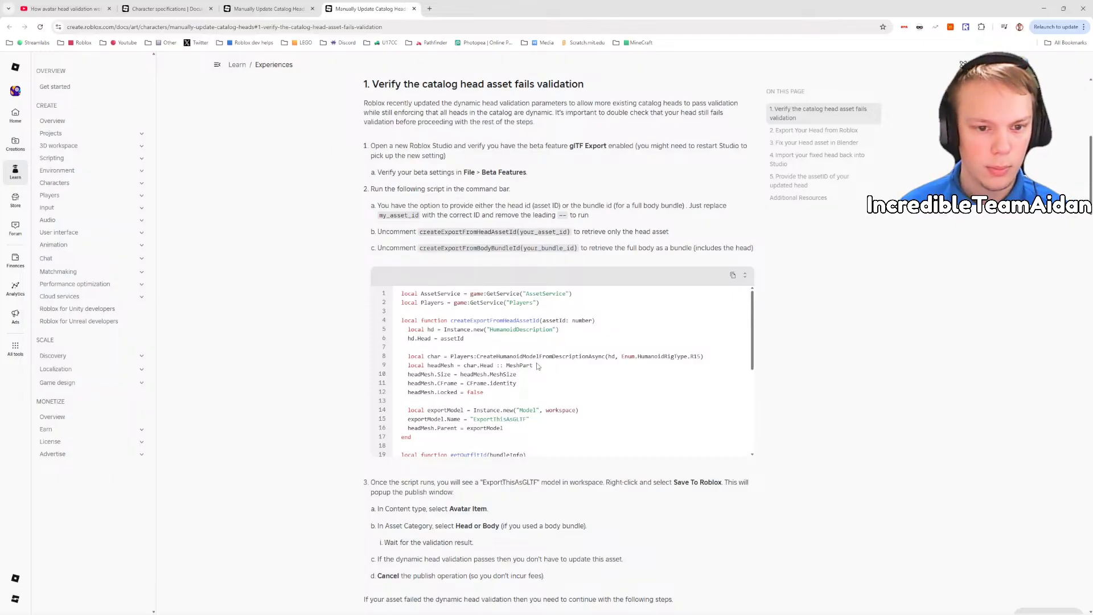
scroll(528, 369, "down", 3)
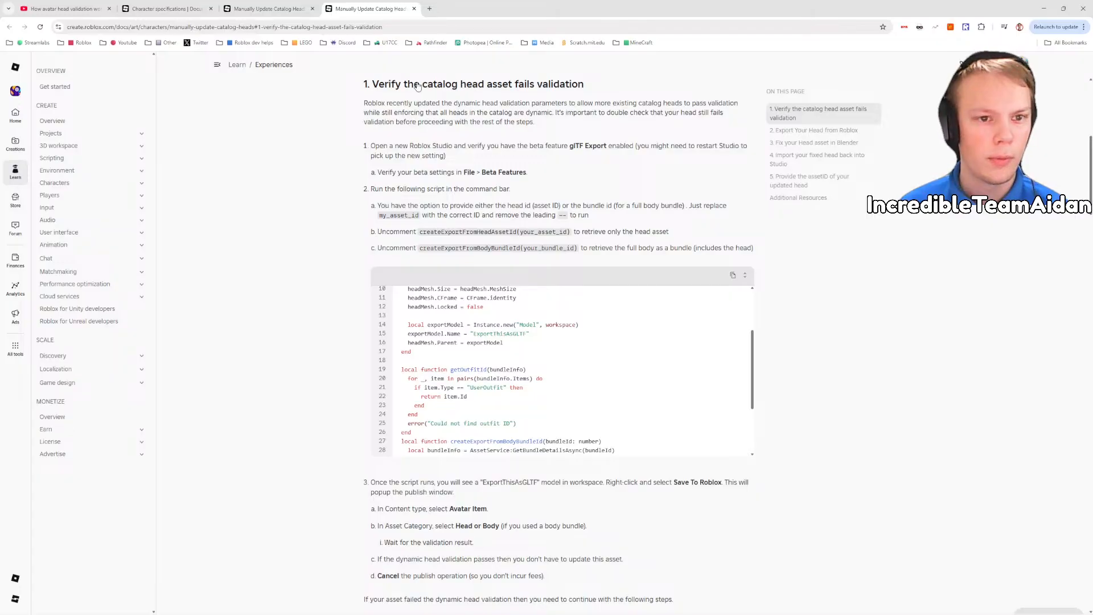
left_click(414, 8)
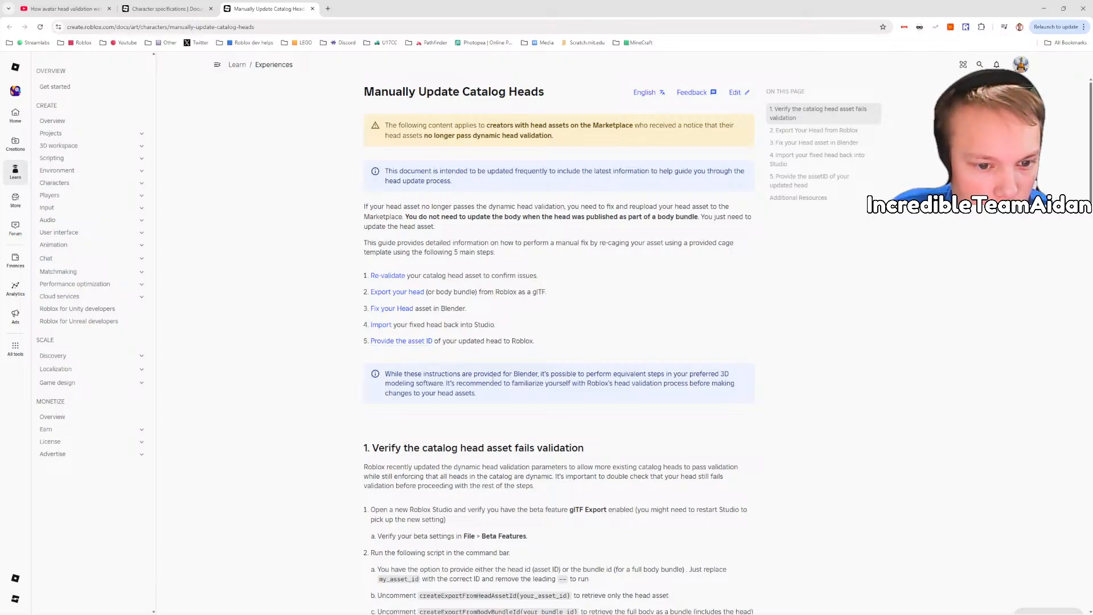
Step: Review section 5 on providing the asset ID and section 4 on importing the fixed head in Manually Update Catalog Heads
left_click(809, 181)
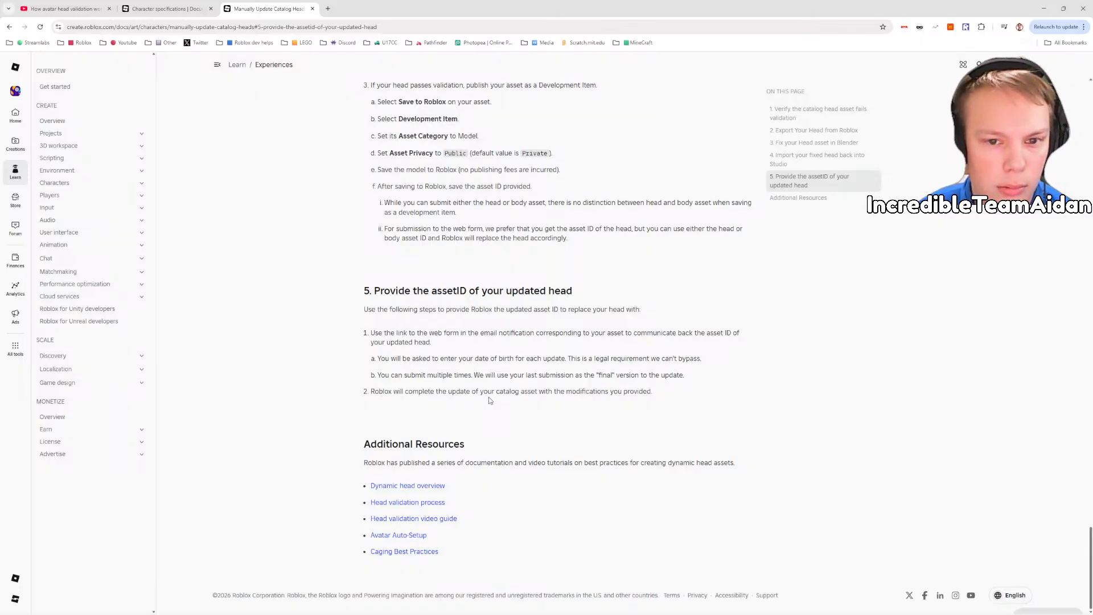
scroll(489, 399, "up", 6)
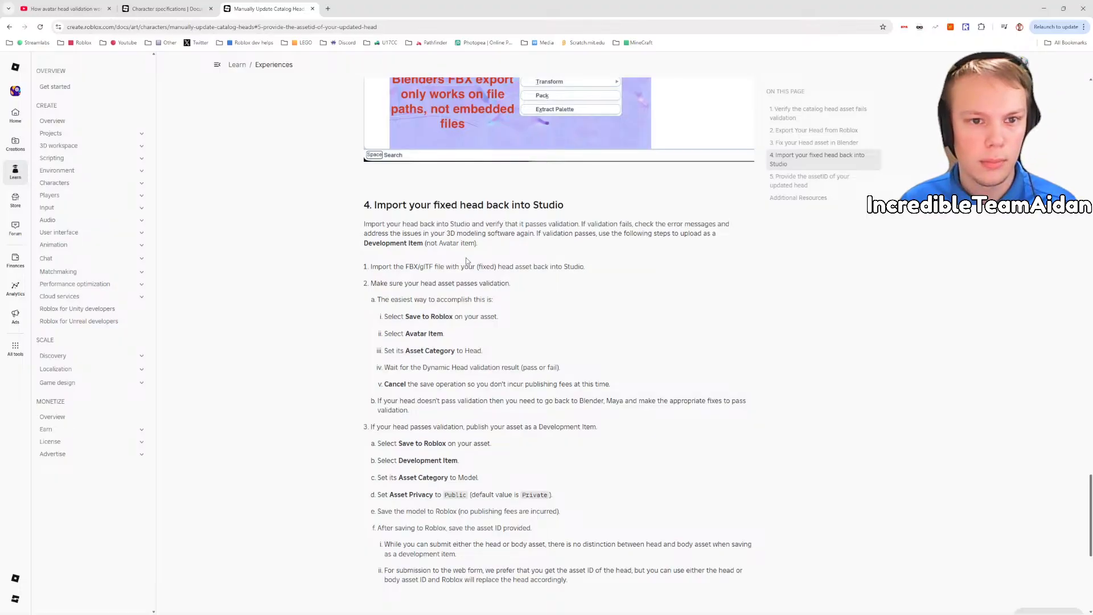
scroll(467, 257, "up", 5)
scroll(476, 286, "up", 2)
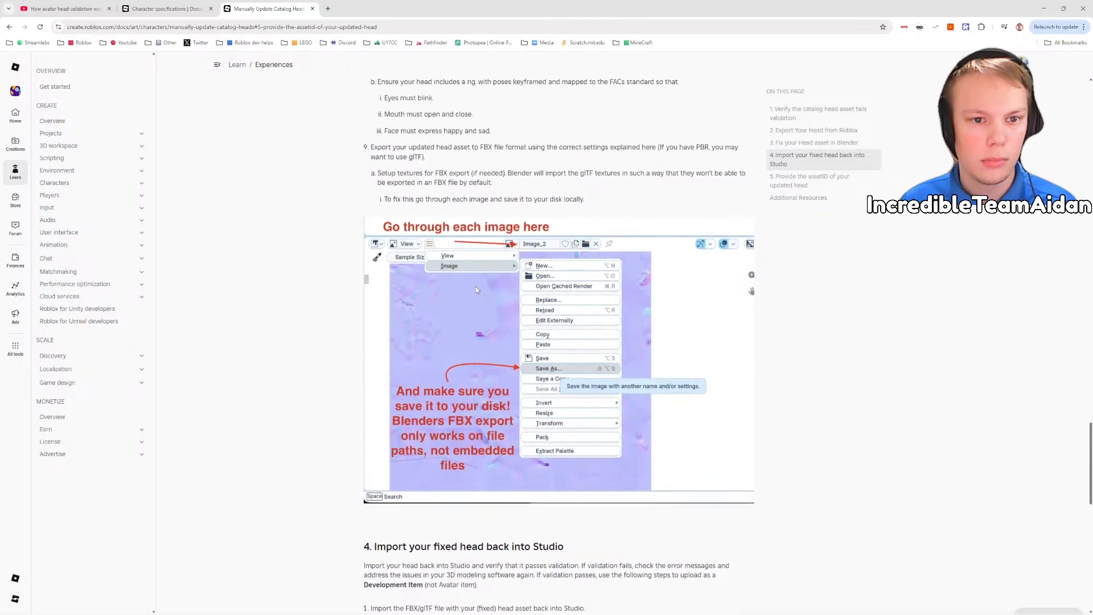
scroll(476, 286, "down", 6)
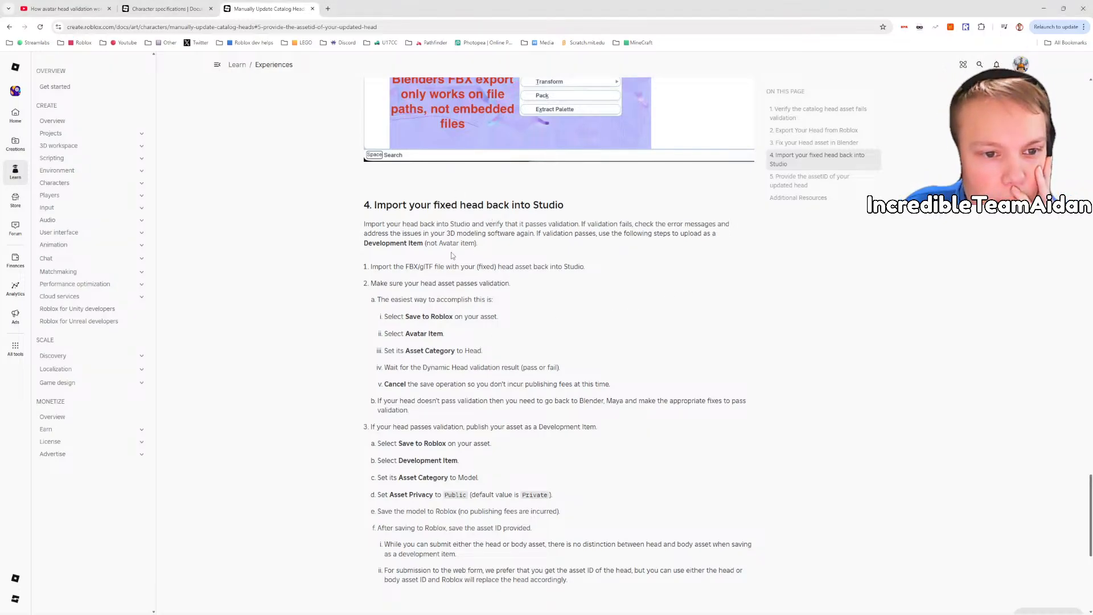
scroll(430, 292, "down", 3)
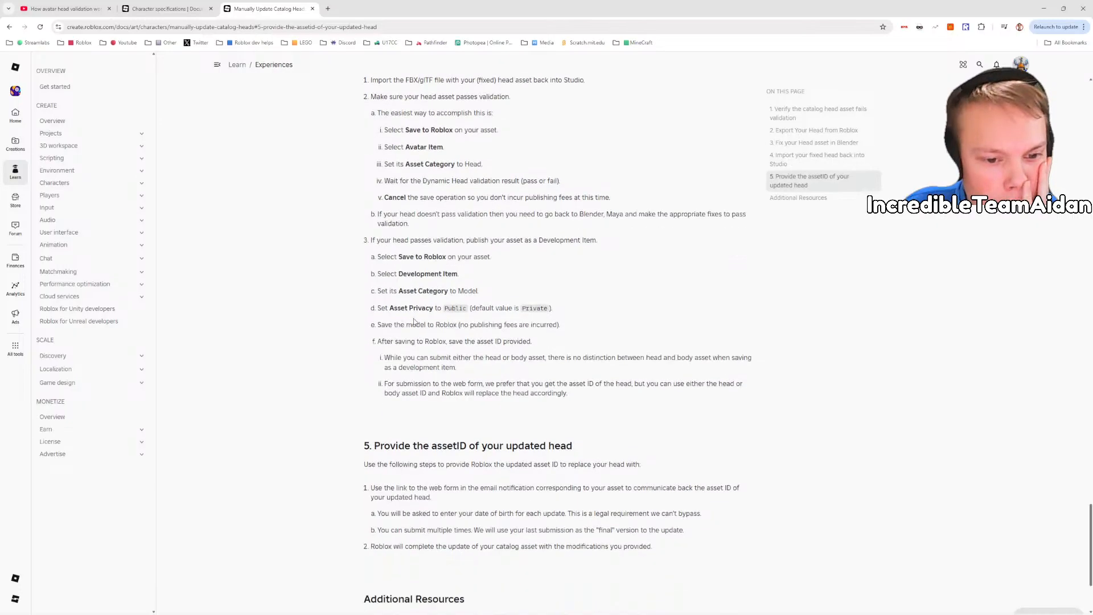
scroll(414, 322, "down", 1)
scroll(416, 197, "up", 2)
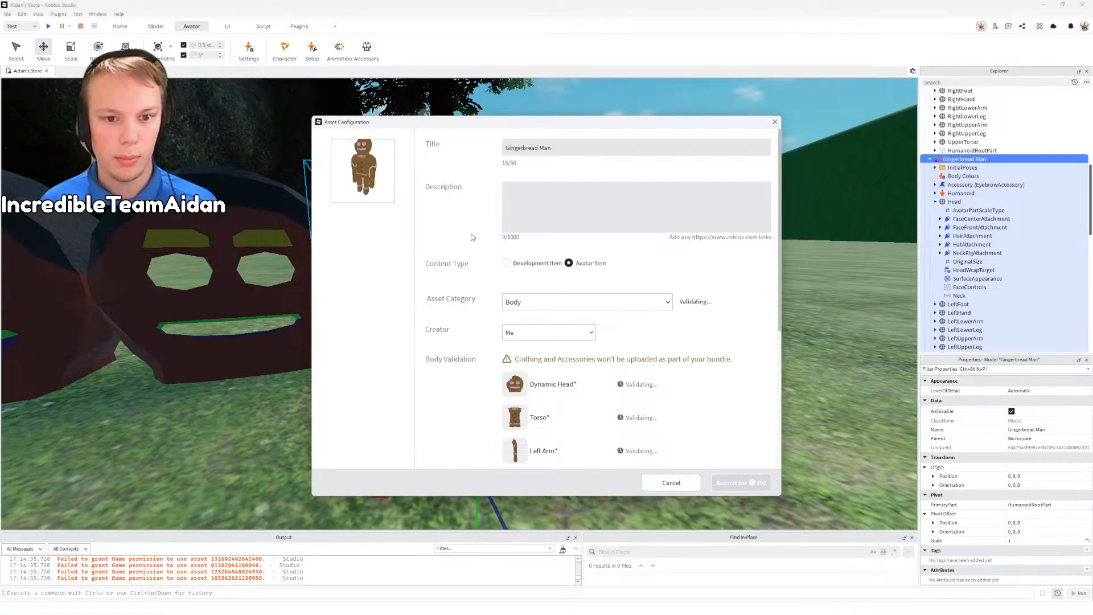
Step: Check the validation status of the Gingerbread Man's dynamic head and body parts, and discard the avatar item submission
scroll(450, 291, "down", 3)
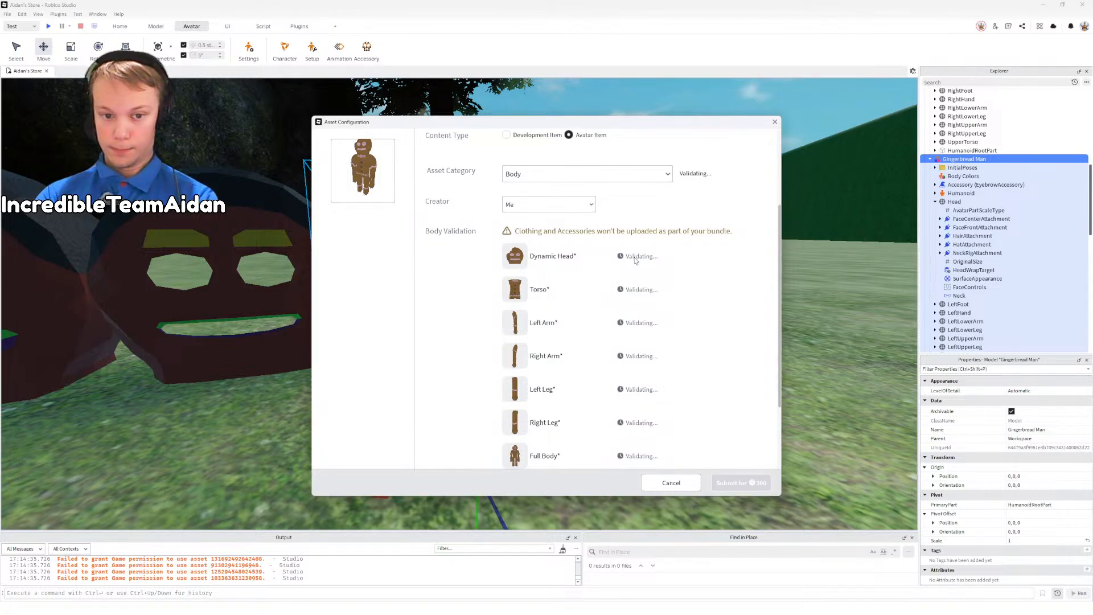
scroll(605, 275, "down", 2)
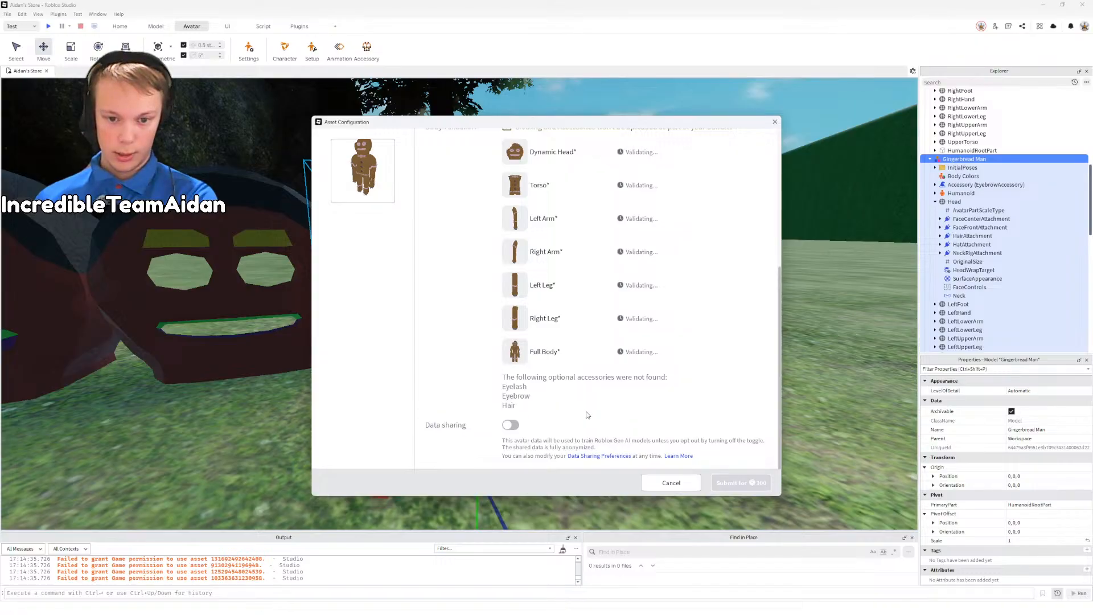
scroll(580, 402, "up", 3)
scroll(547, 305, "down", 3)
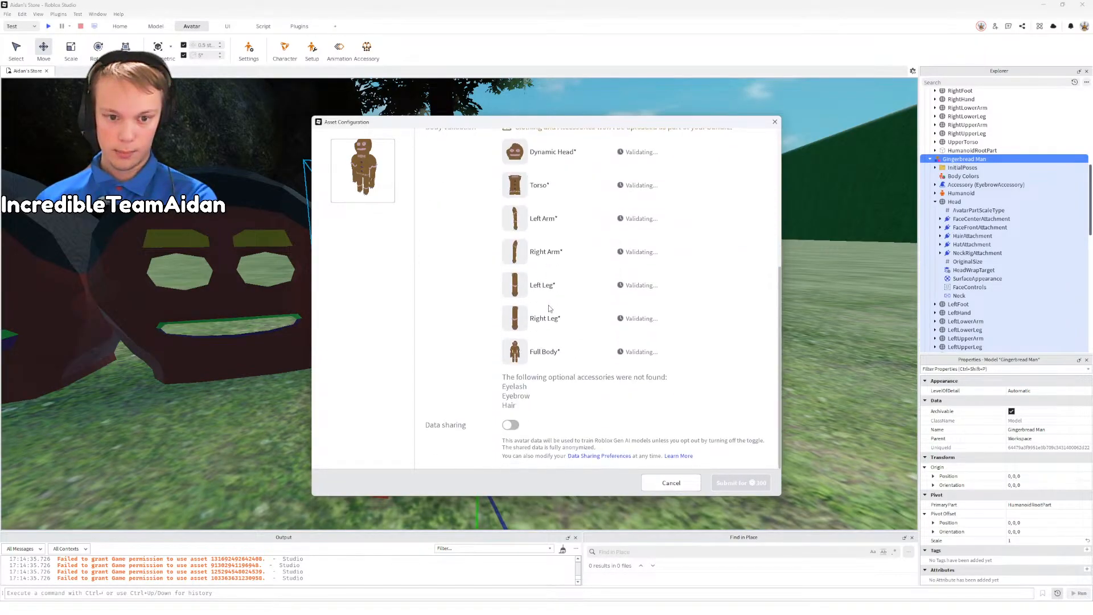
scroll(549, 308, "up", 3)
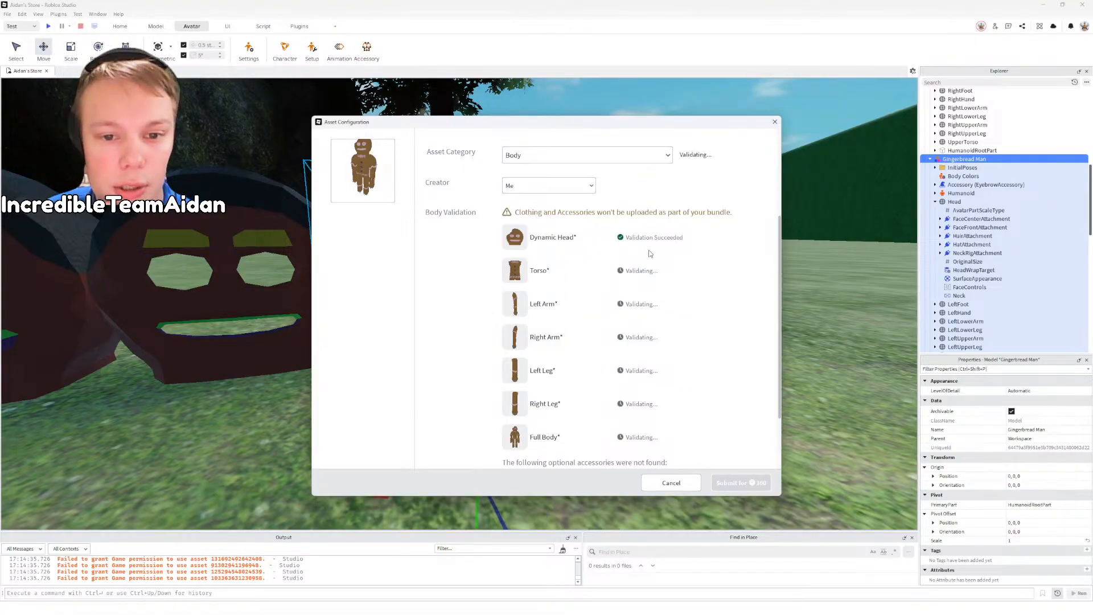
left_click(672, 484)
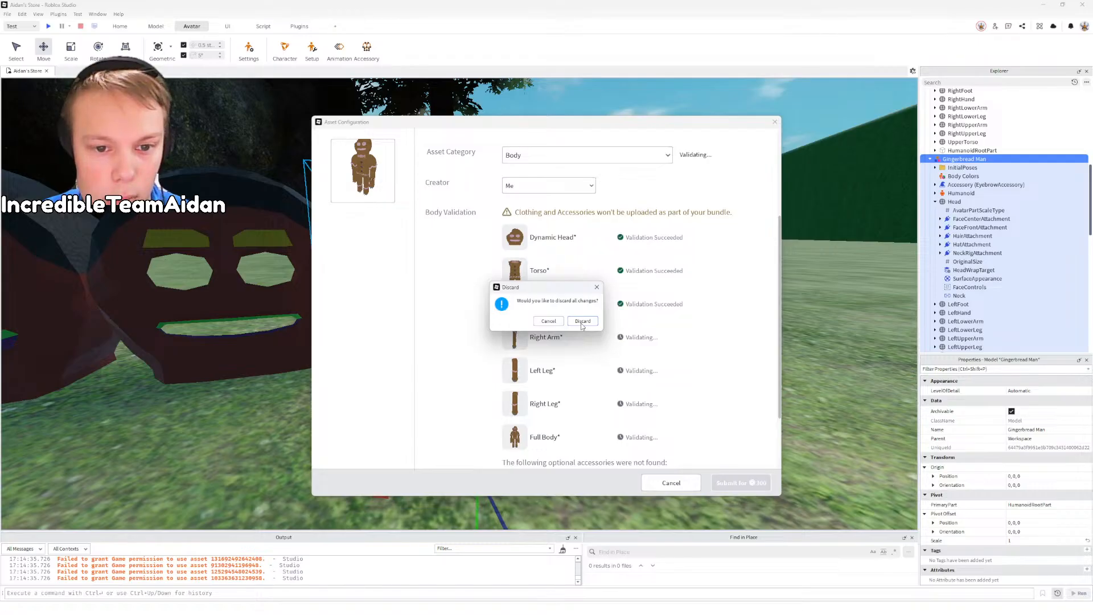
left_click(582, 322)
Step: Return to Aidan's Store in Studio and begin saving the Gingerbread Man model to Roblox as a Development Item with asset category Model
key("alt+Tab")
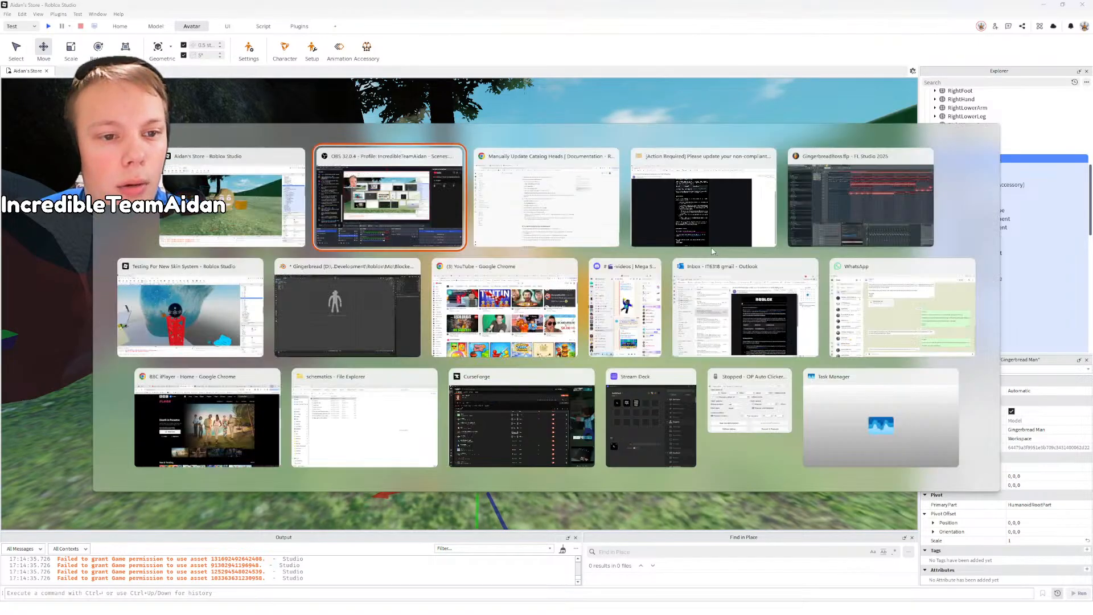
left_click(227, 222)
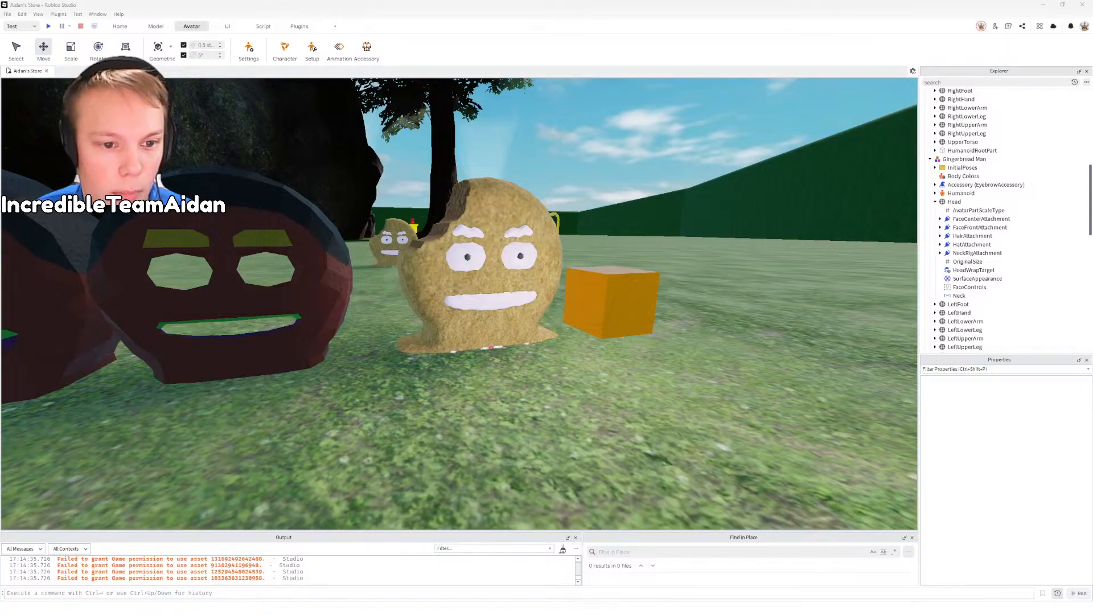
left_click(502, 255)
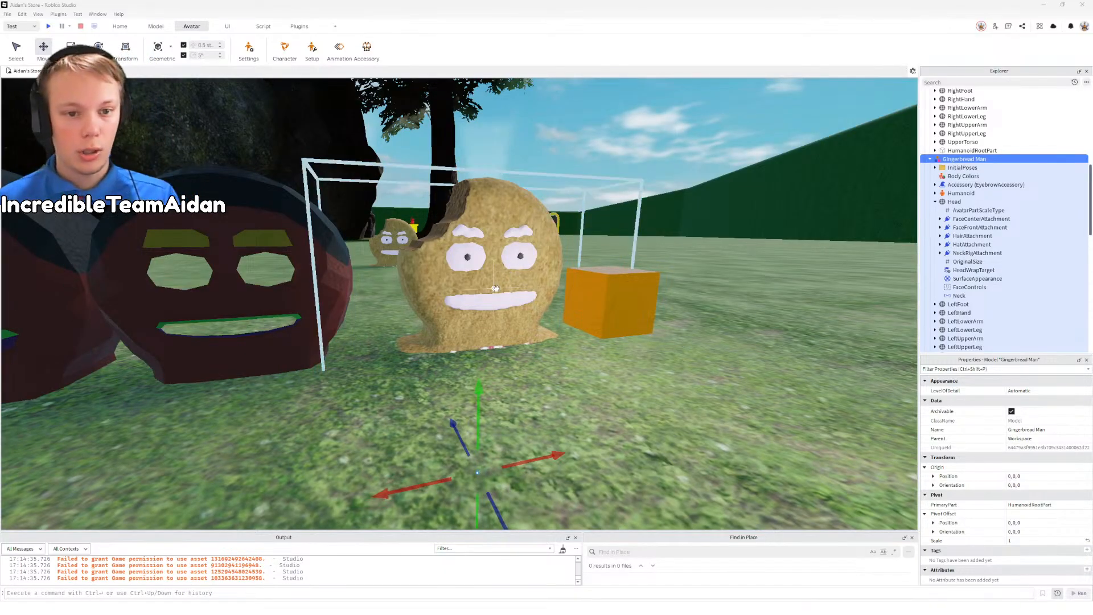
right_click(950, 162)
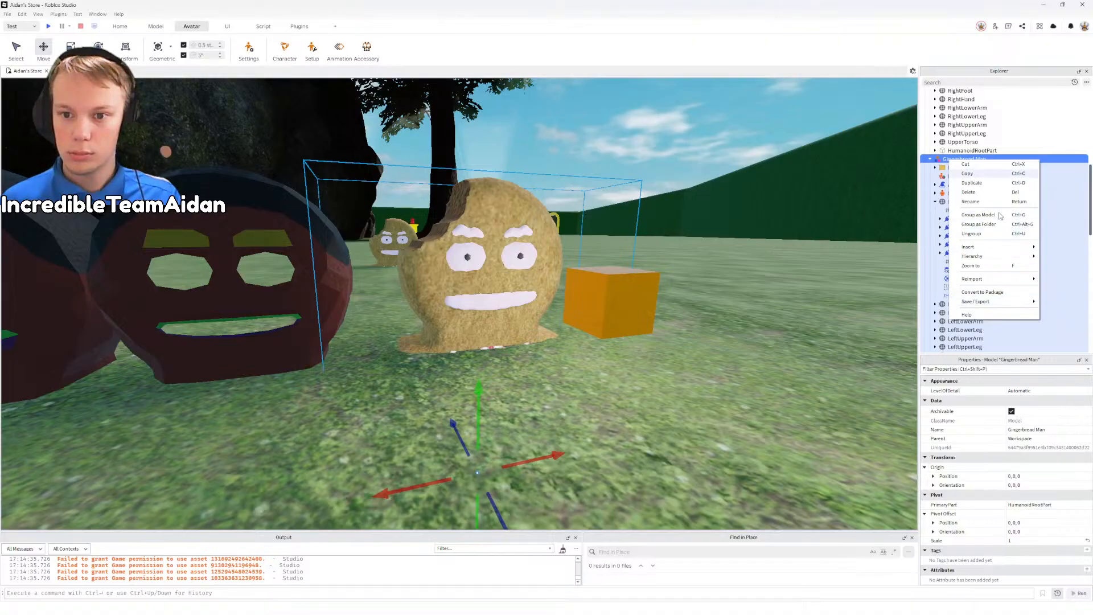
mouse_move(974, 257)
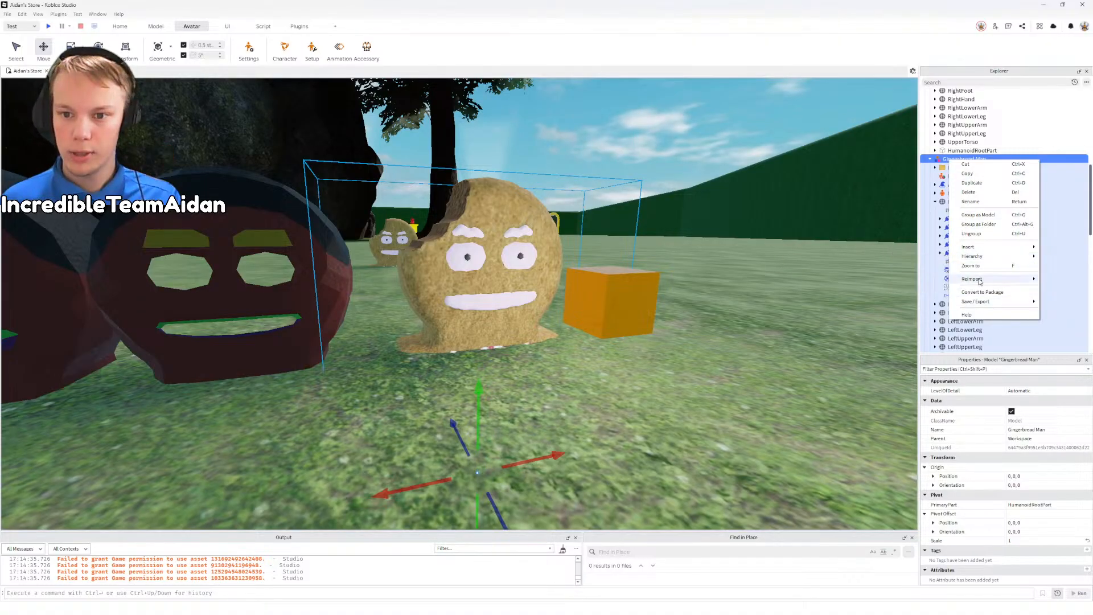
mouse_move(979, 281)
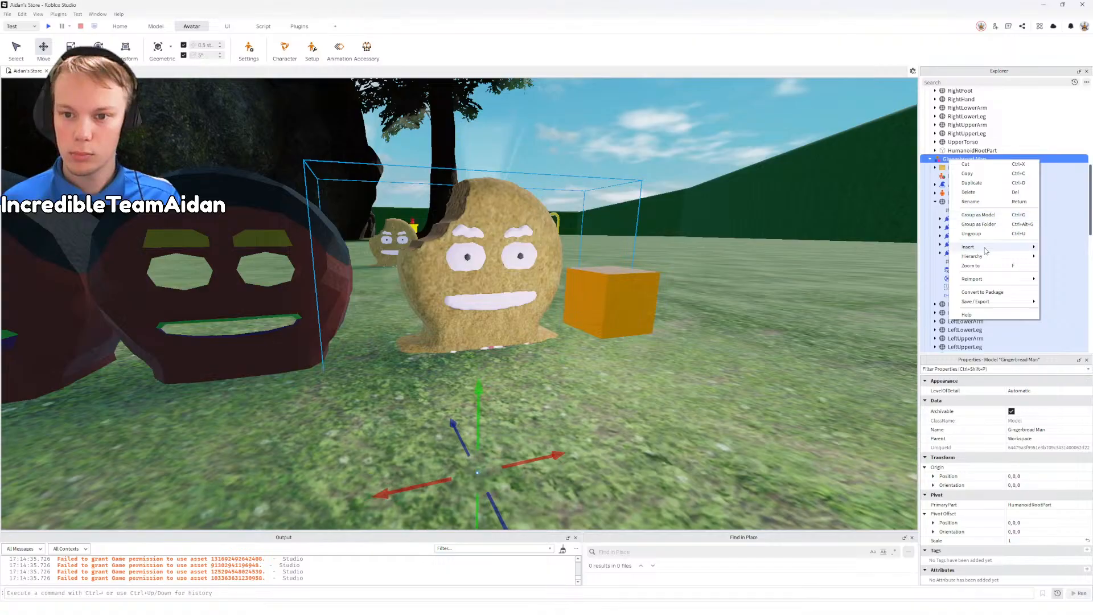
mouse_move(992, 303)
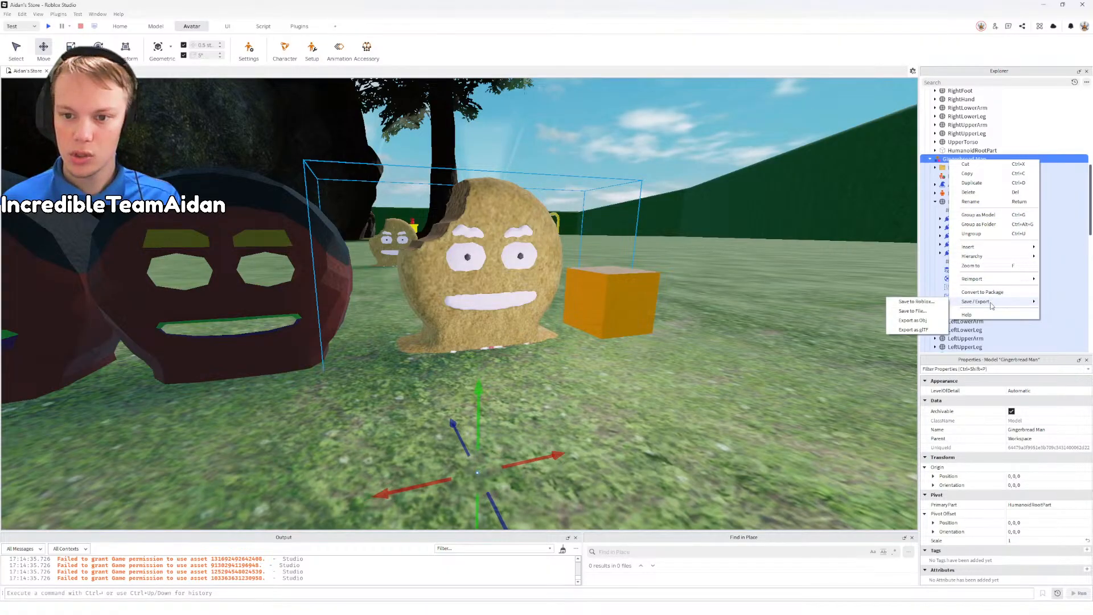
left_click(917, 303)
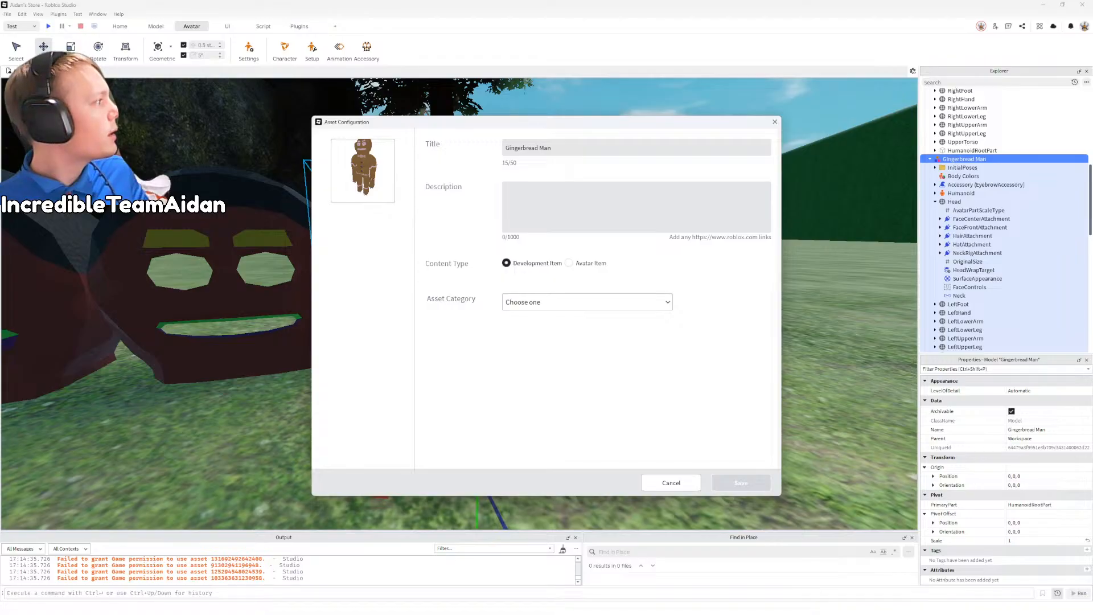
left_click(531, 302)
left_click(526, 316)
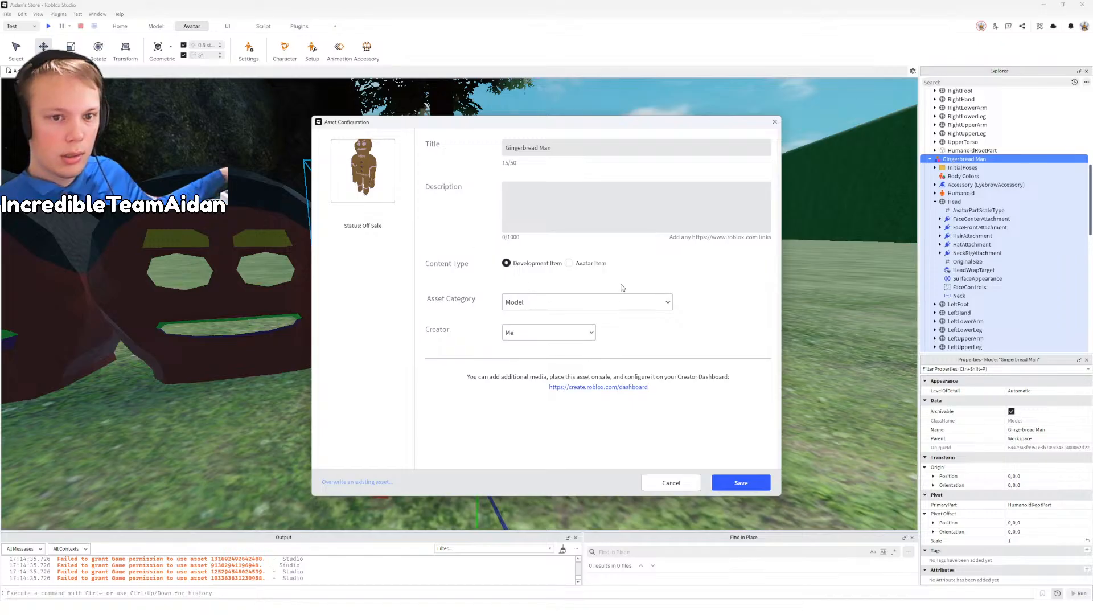
Step: Enter "Updated for Roblox Revalidation" as the asset's description
left_click(546, 192)
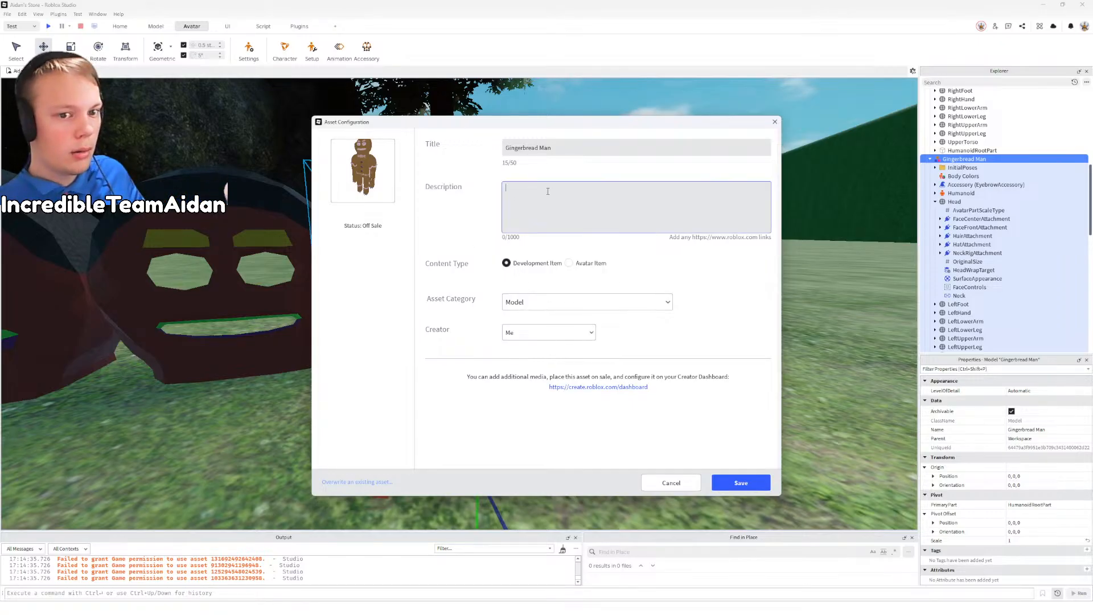
type("Upd")
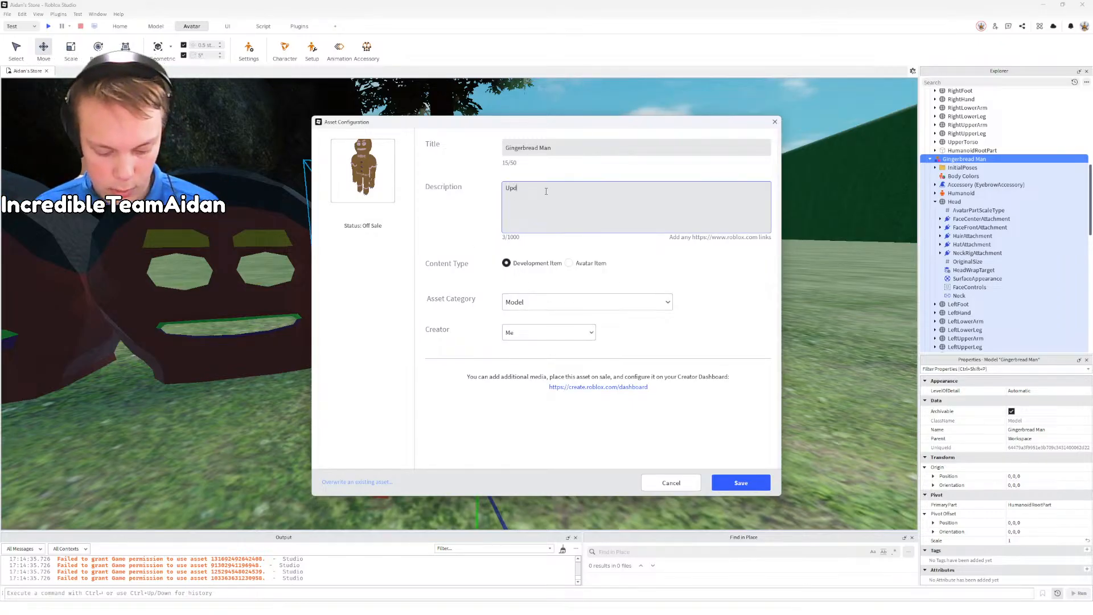
type("ated for")
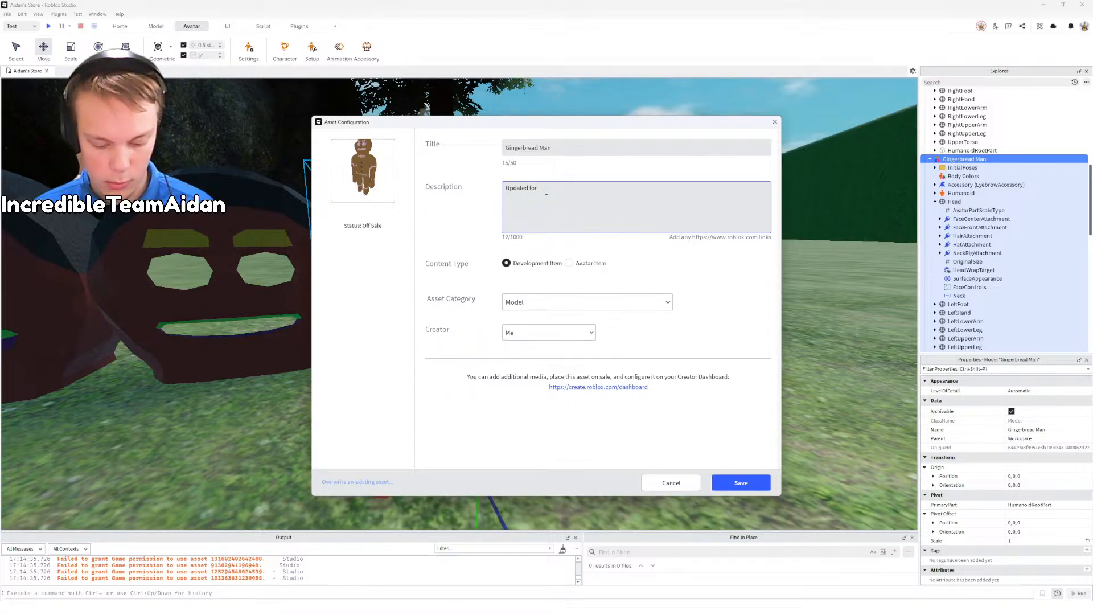
type(" Roblox")
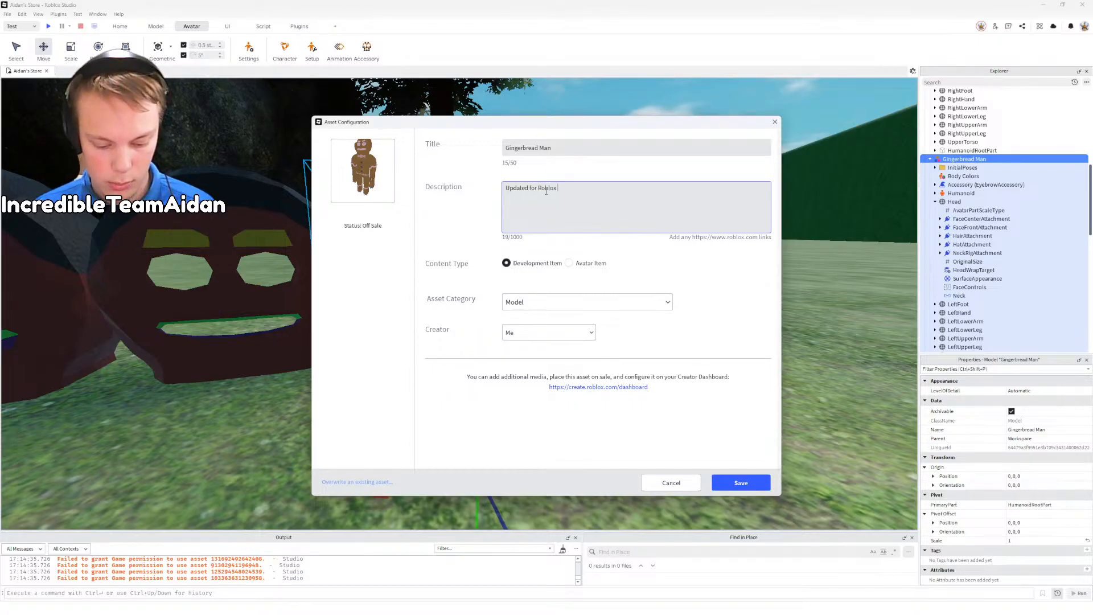
type(" Revalida")
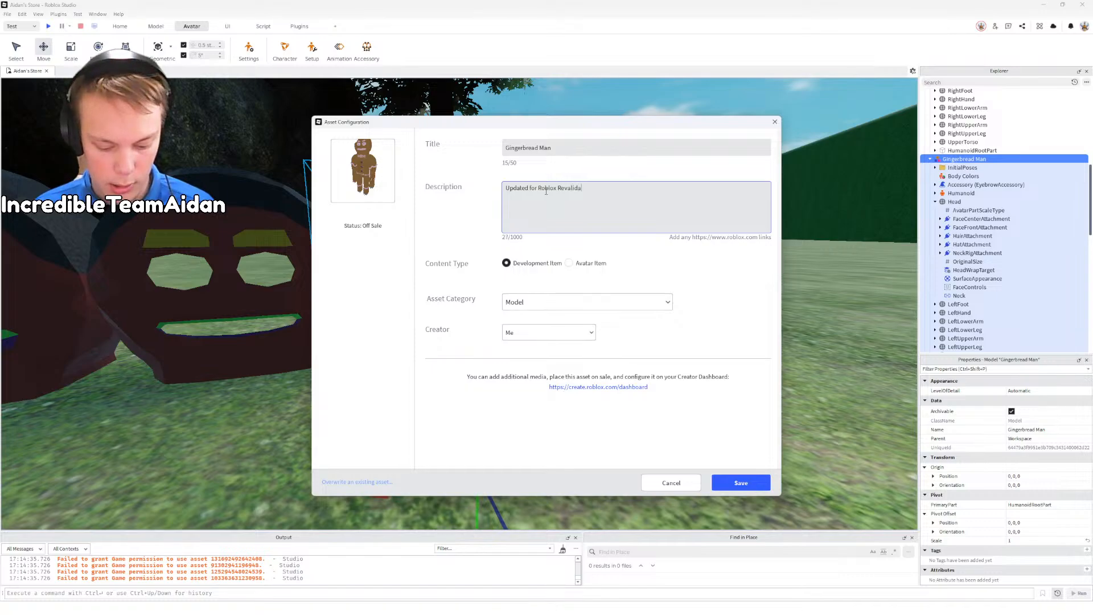
type("tion nonsense")
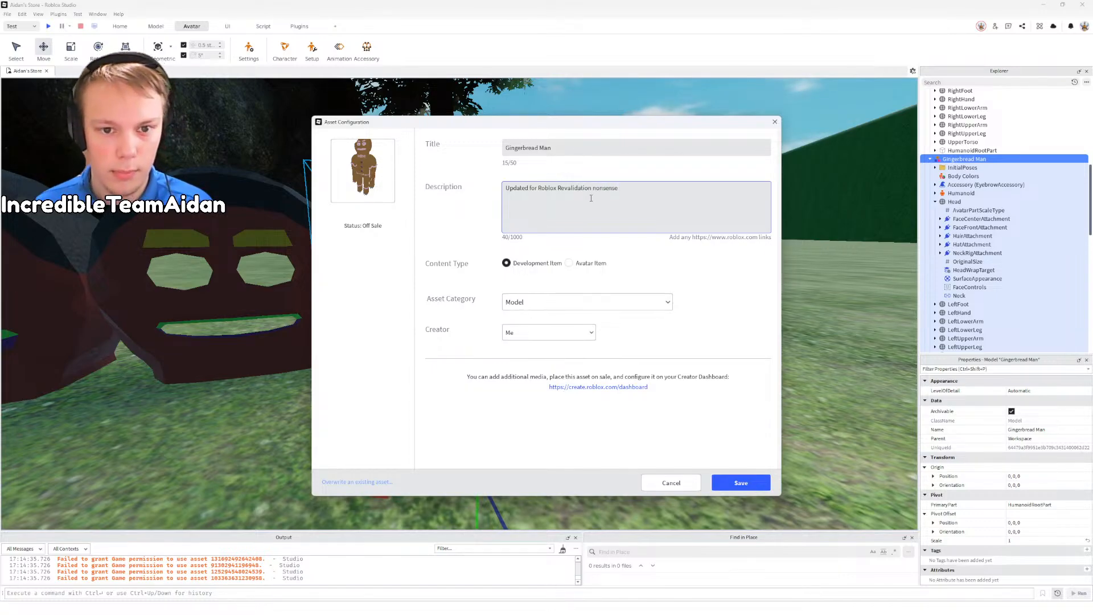
left_click_drag(621, 188, 592, 188)
key("BackSpace")
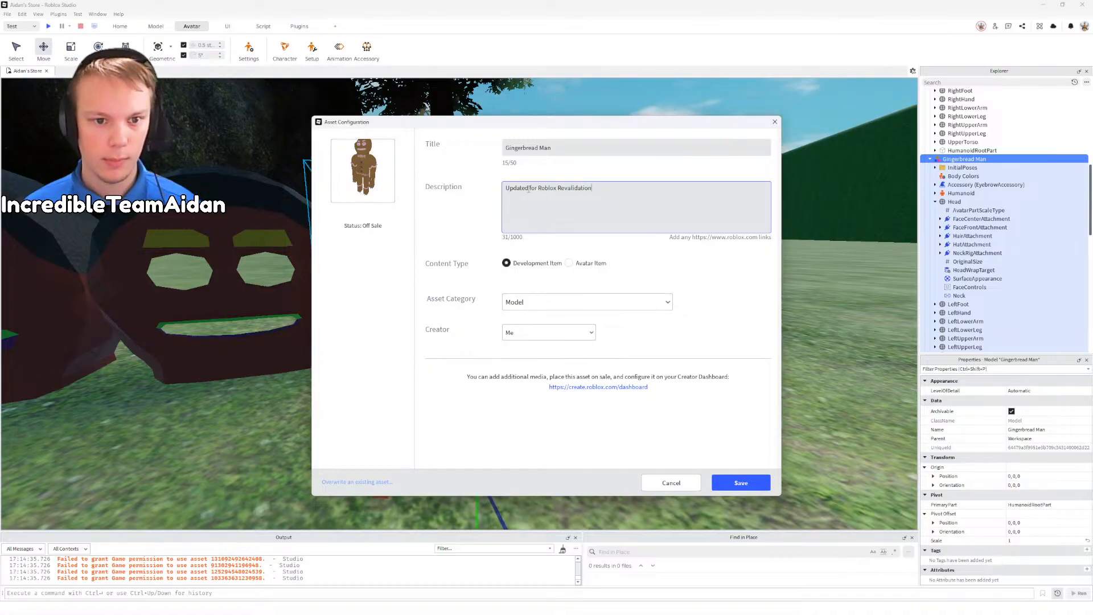
left_click(455, 227)
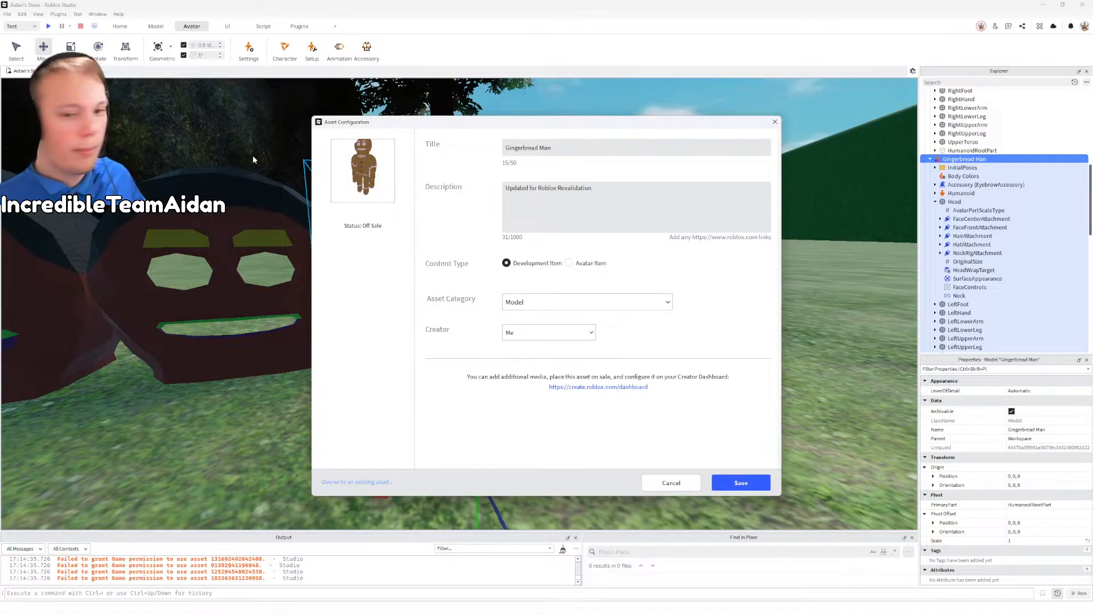
Step: Choose Me as the creator, save the Gingerbread Man development item to Roblox, and close the asset configuration
left_click(569, 333)
left_click(566, 338)
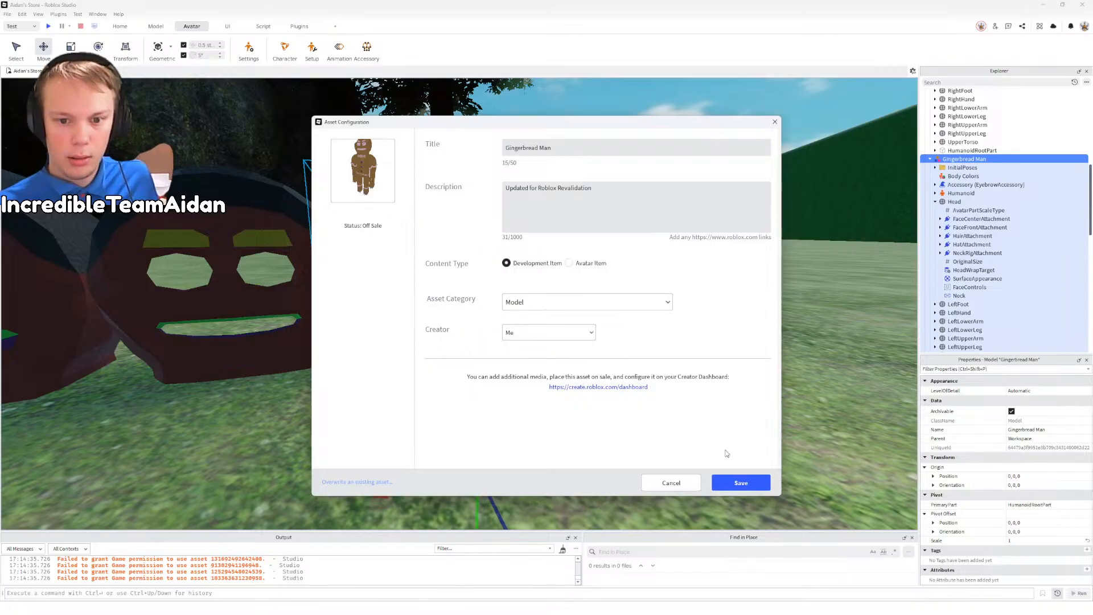
left_click(741, 484)
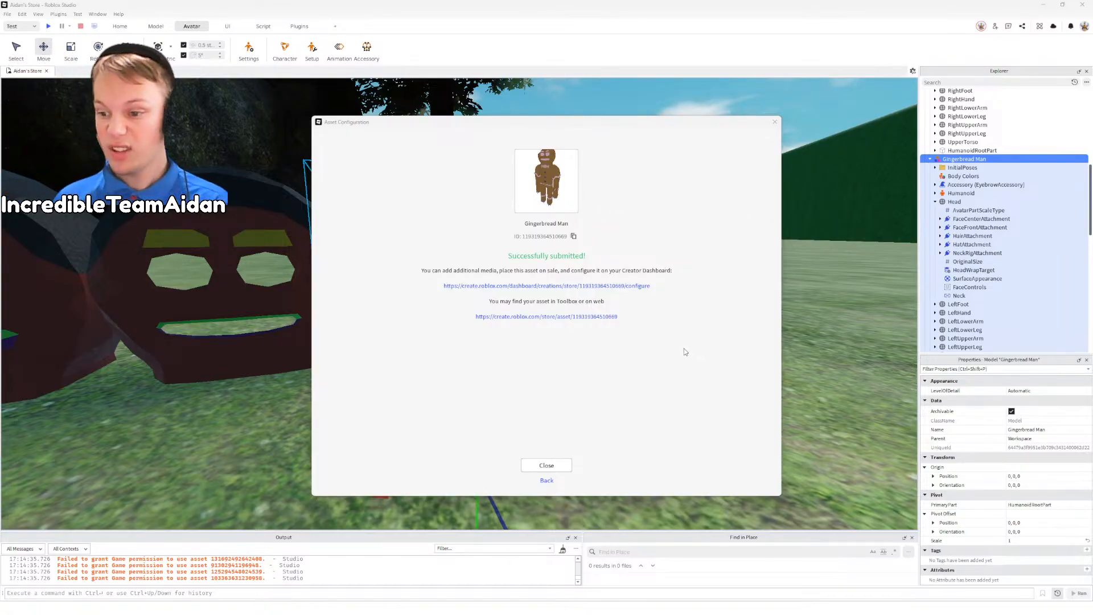
left_click(557, 466)
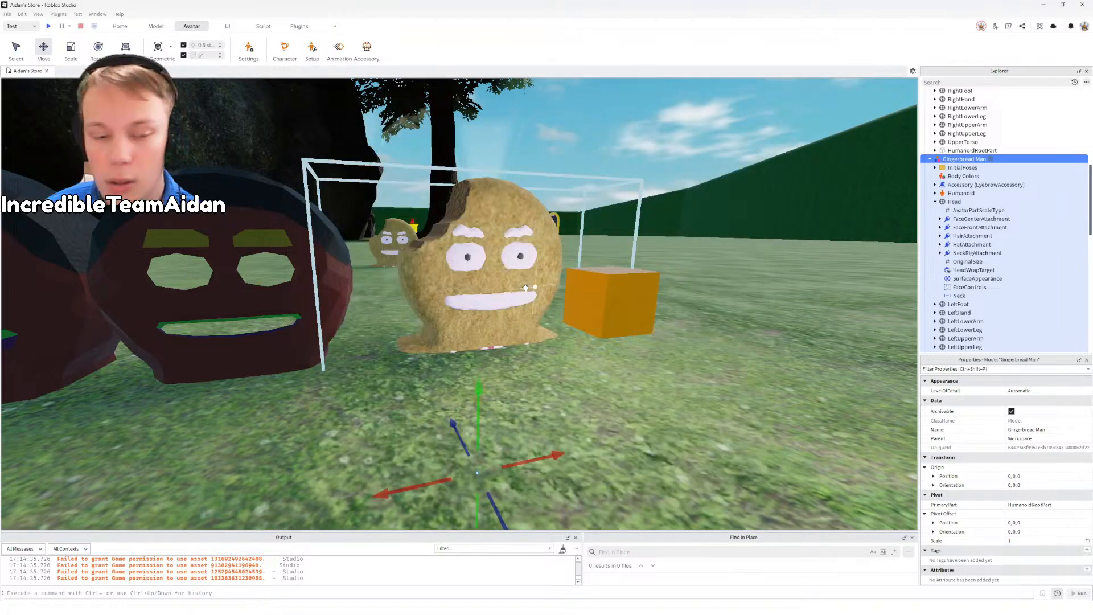
Step: Start another save of the Gingerbread Man model to Roblox and set its asset category to Model
right_click(960, 159)
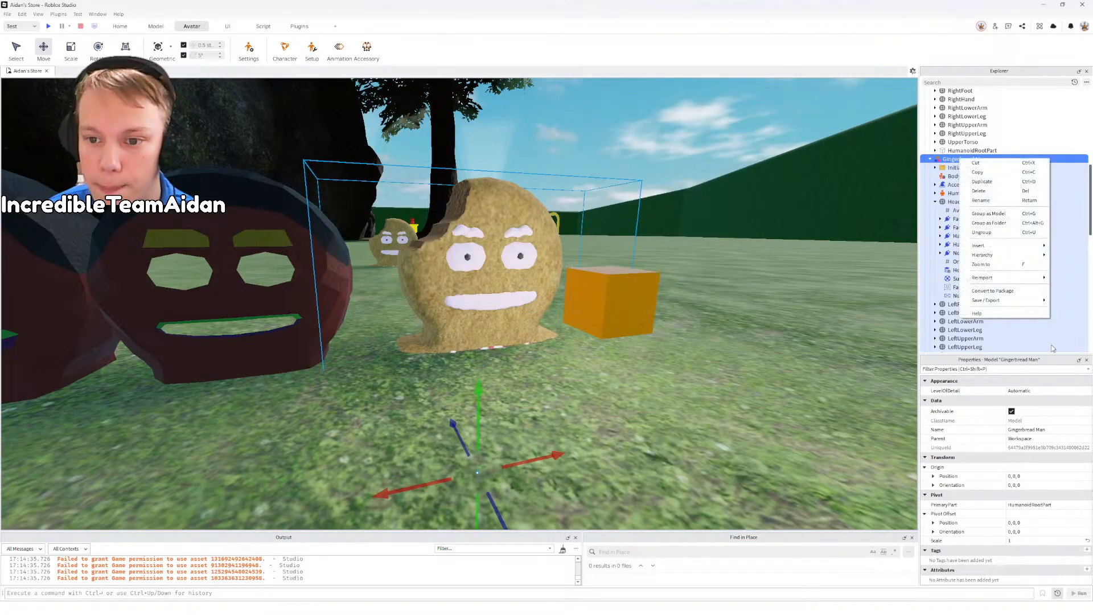
mouse_move(993, 302)
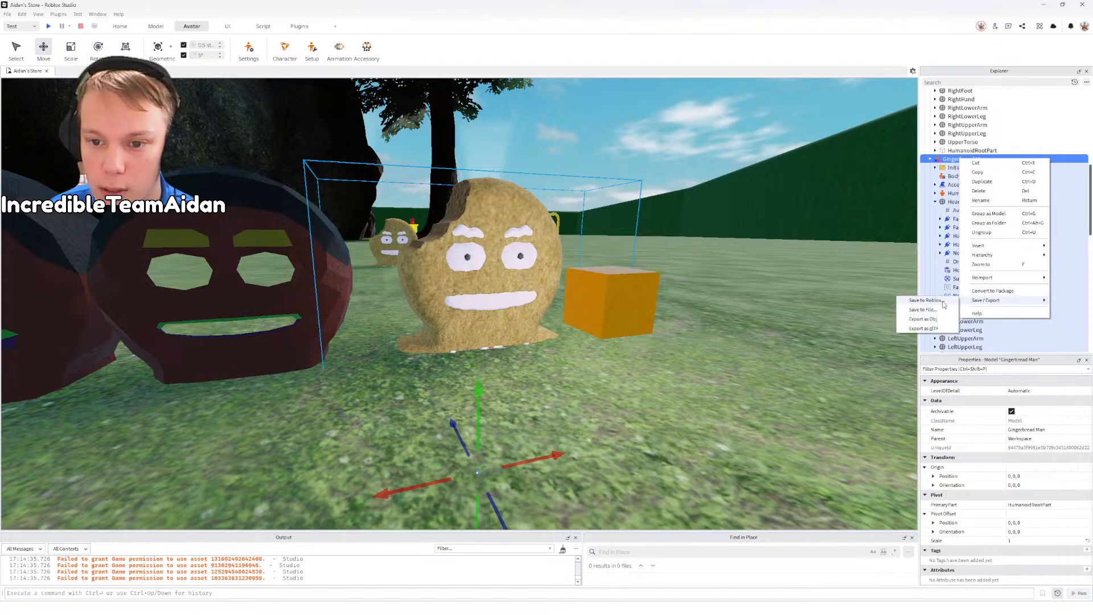
left_click(941, 302)
left_click(532, 302)
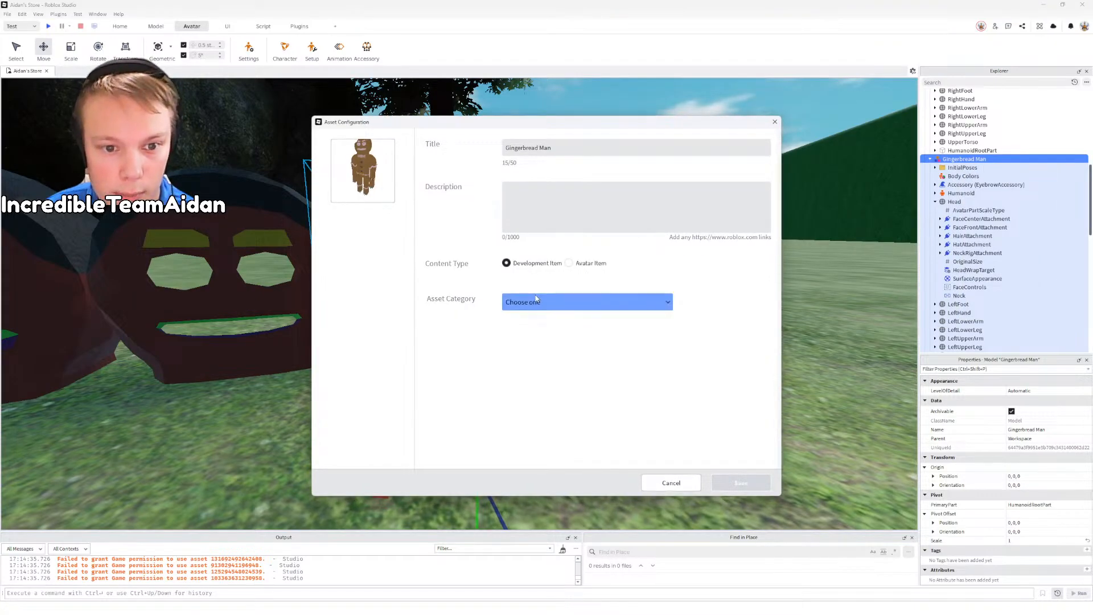
left_click(532, 318)
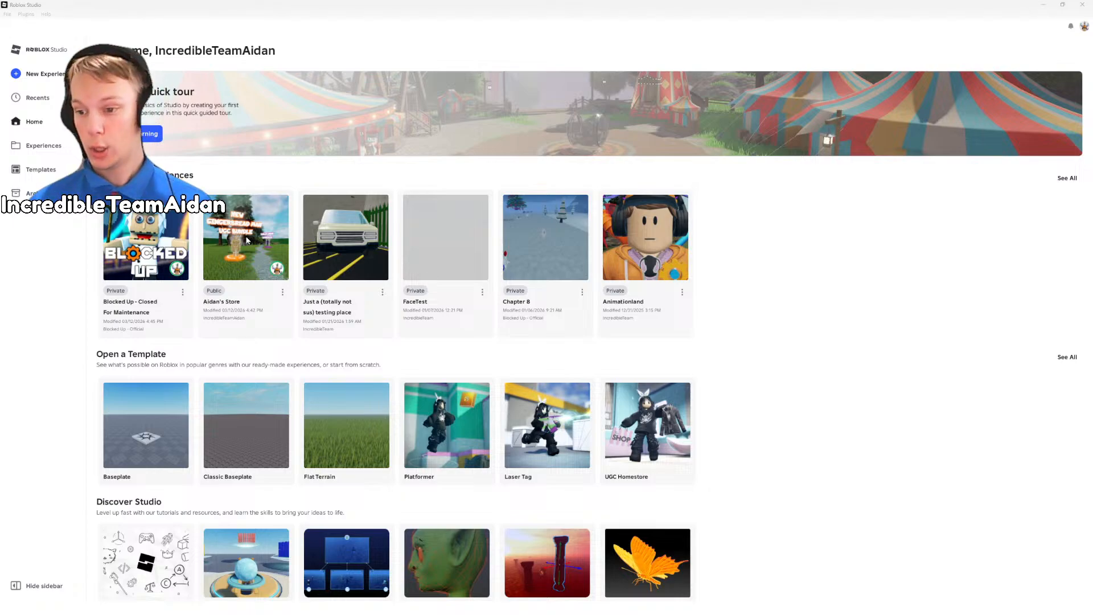
Step: Open the Aidan's Store experience and expand the Gingerbread Man model standing apart from the other heads to list its parts
left_click(246, 240)
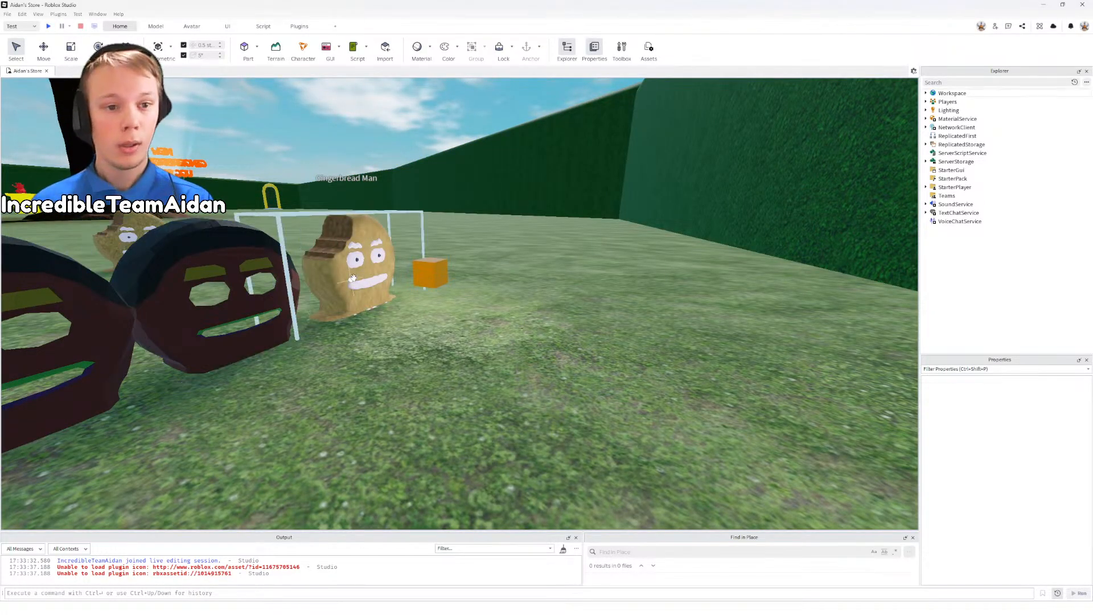
right_click_drag(371, 271, 315, 266)
scroll(654, 416, "up", 3)
left_click(315, 266)
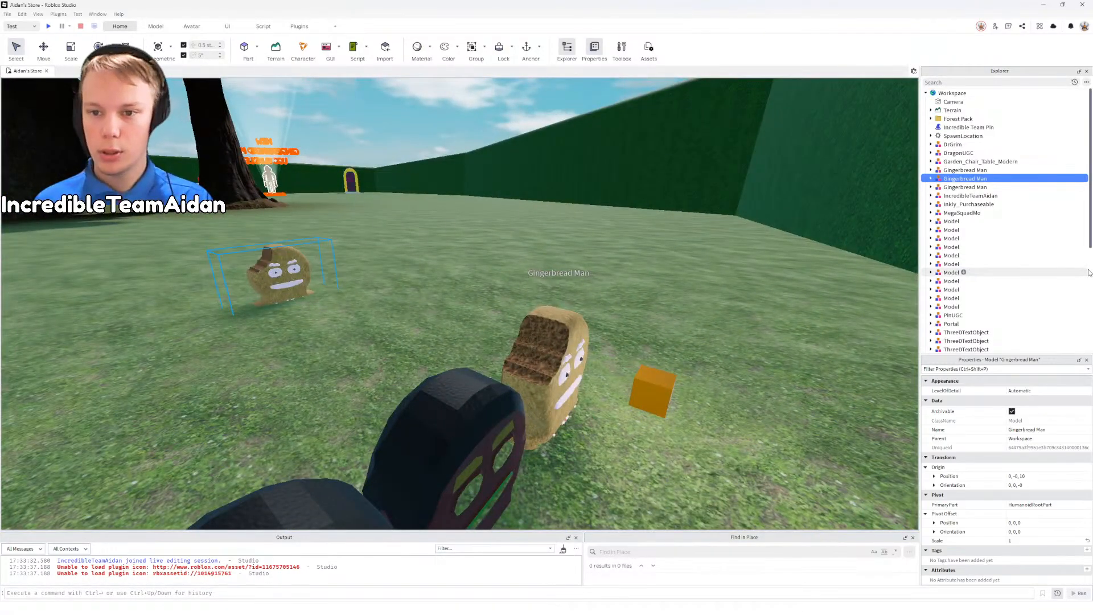
left_click(932, 178)
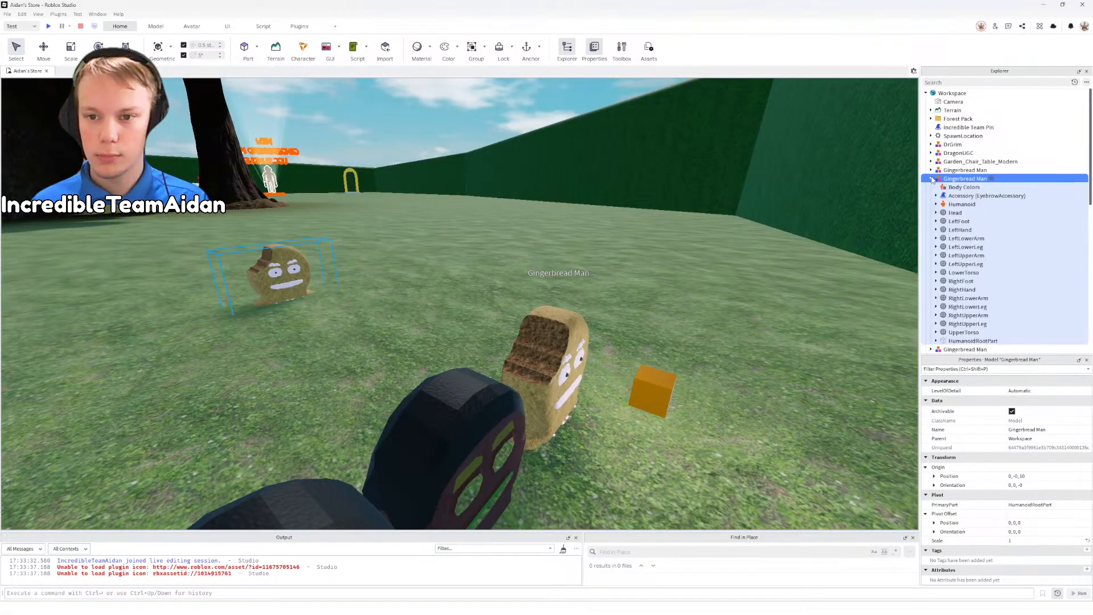
scroll(948, 207, "down", 3)
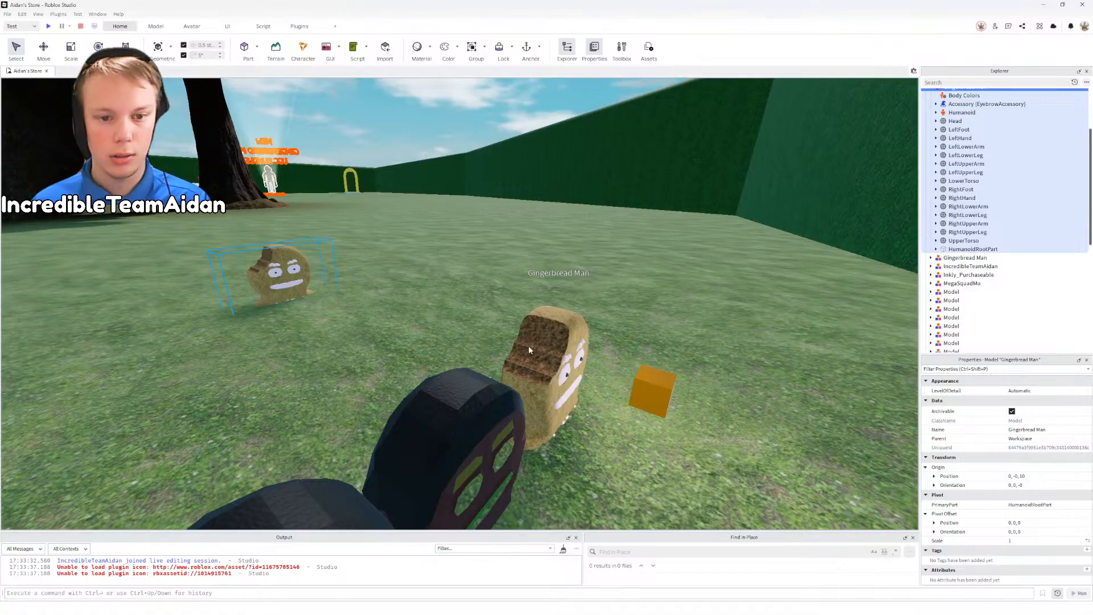
Step: Expand the Gingerbread Man model nearest the orange cube and examine its child objects for comparison
left_click(963, 258)
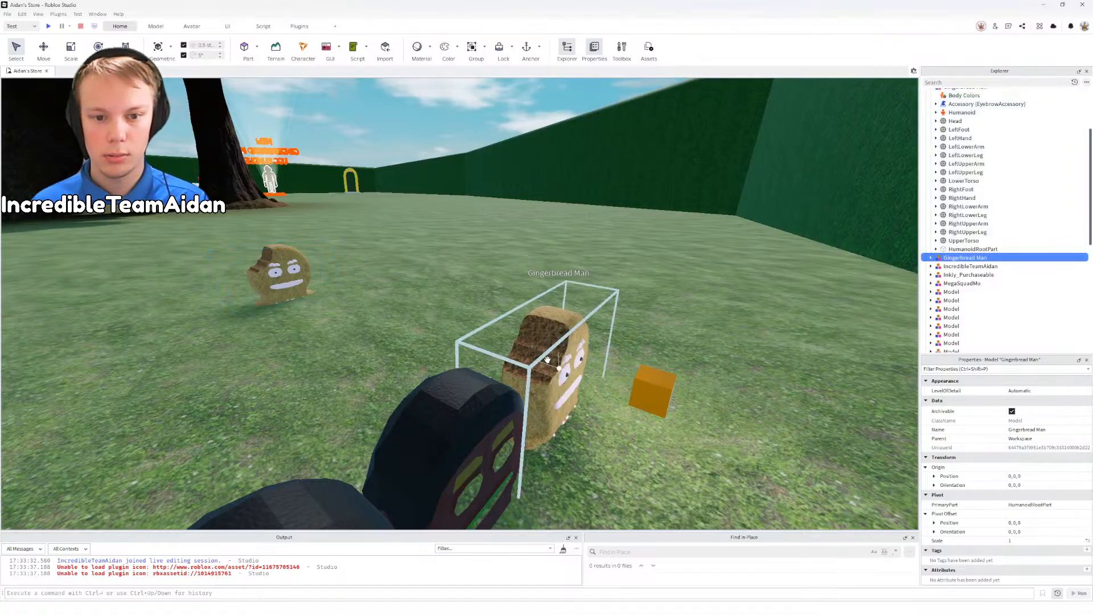
left_click(931, 257)
scroll(1013, 244, "down", 2)
scroll(1019, 244, "down", 2)
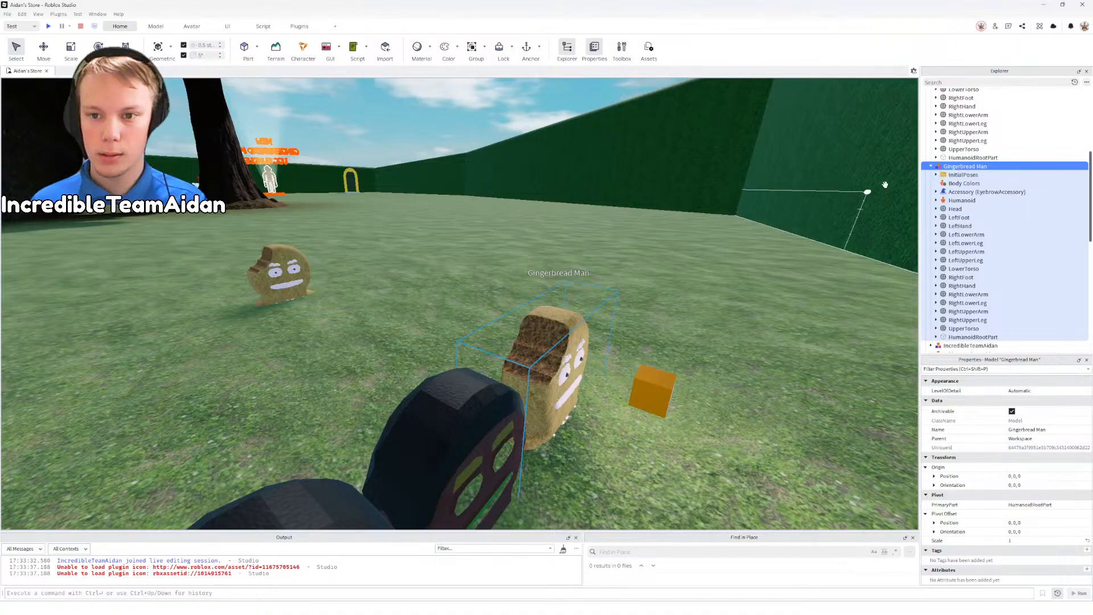
Step: Move the distant Gingerbread Man model forward 10 studs and sideways so it stands beside the one near the orange cube
left_click(279, 274)
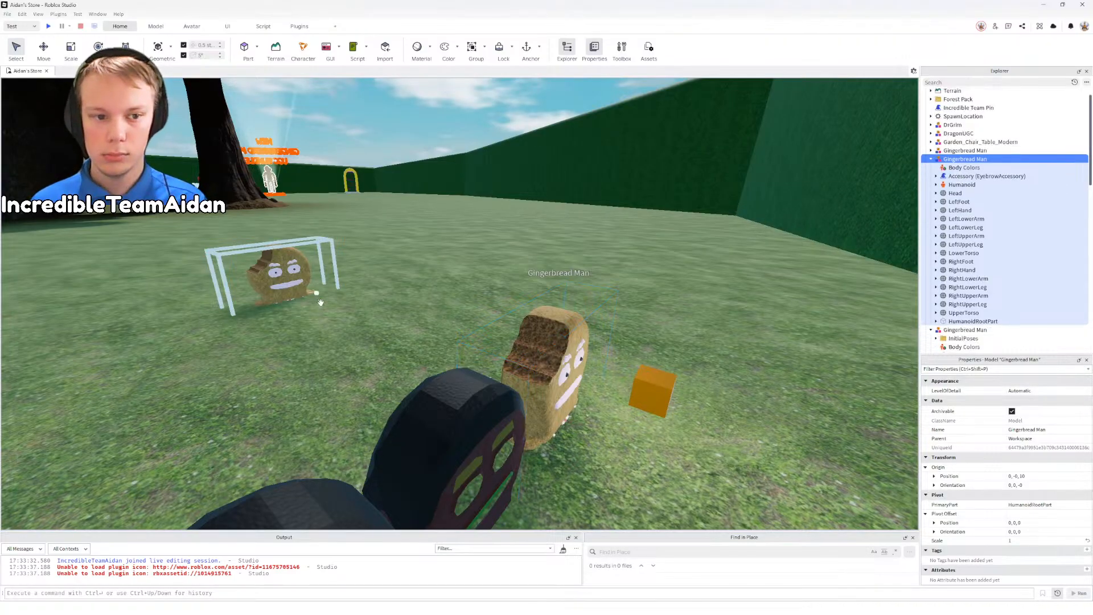
key("ctrl+2")
left_click_drag(345, 350, 605, 478)
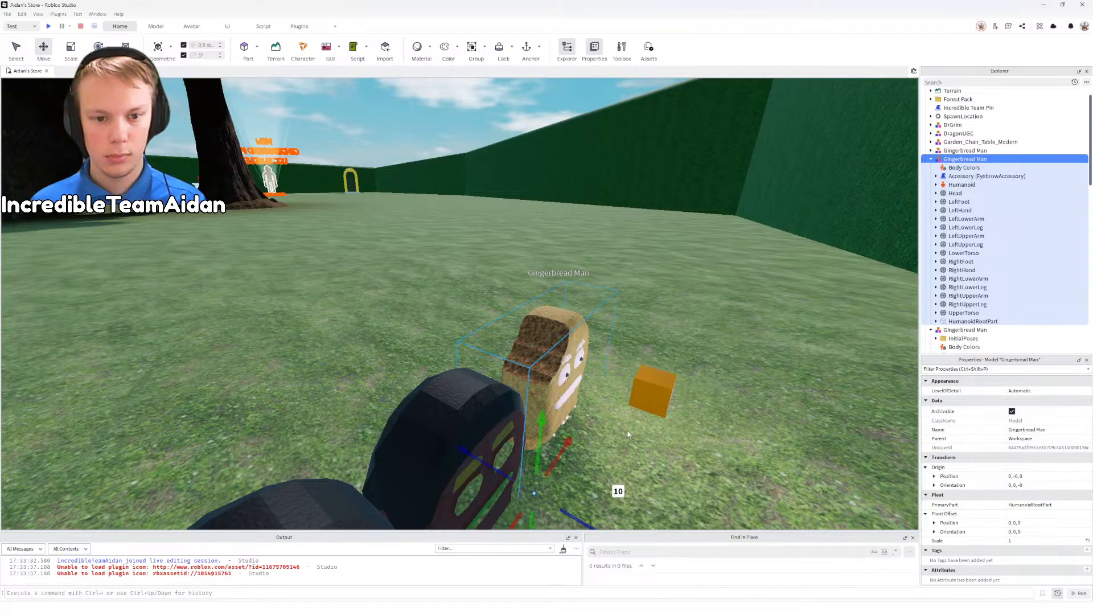
right_click_drag(605, 479, 630, 427)
key("a")
left_click_drag(594, 313, 700, 307)
left_click(722, 372)
key("w")
right_click_drag(722, 371, 734, 373)
key("d")
key("a")
key("a")
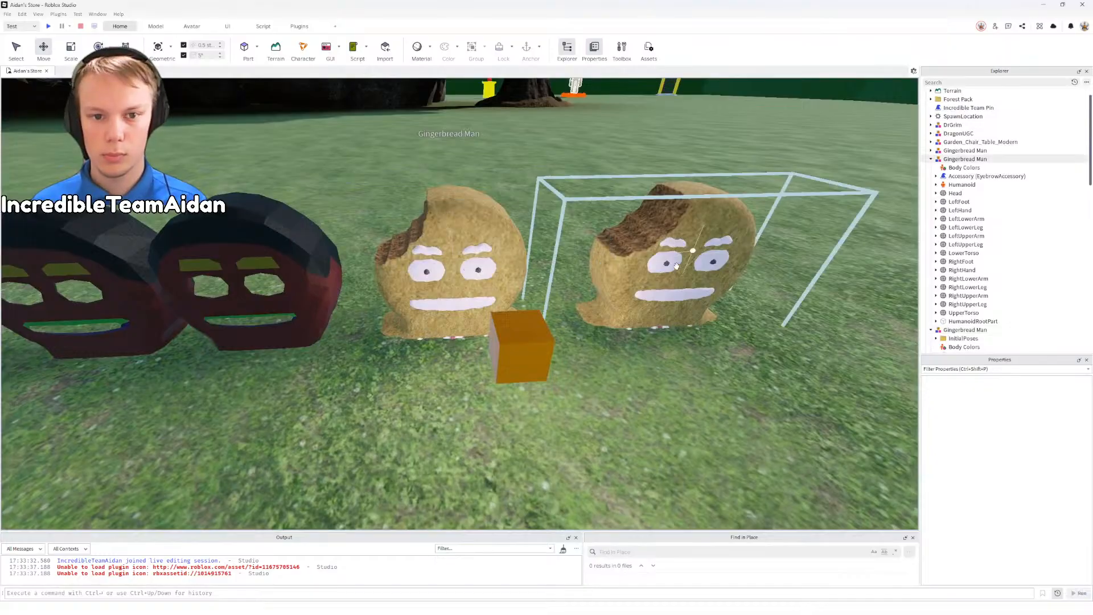
Step: Copy the Humanoid from the moved Gingerbread Man into the model containing InitialPoses, and delete that model's existing Humanoid
left_click(683, 248)
left_click(455, 230)
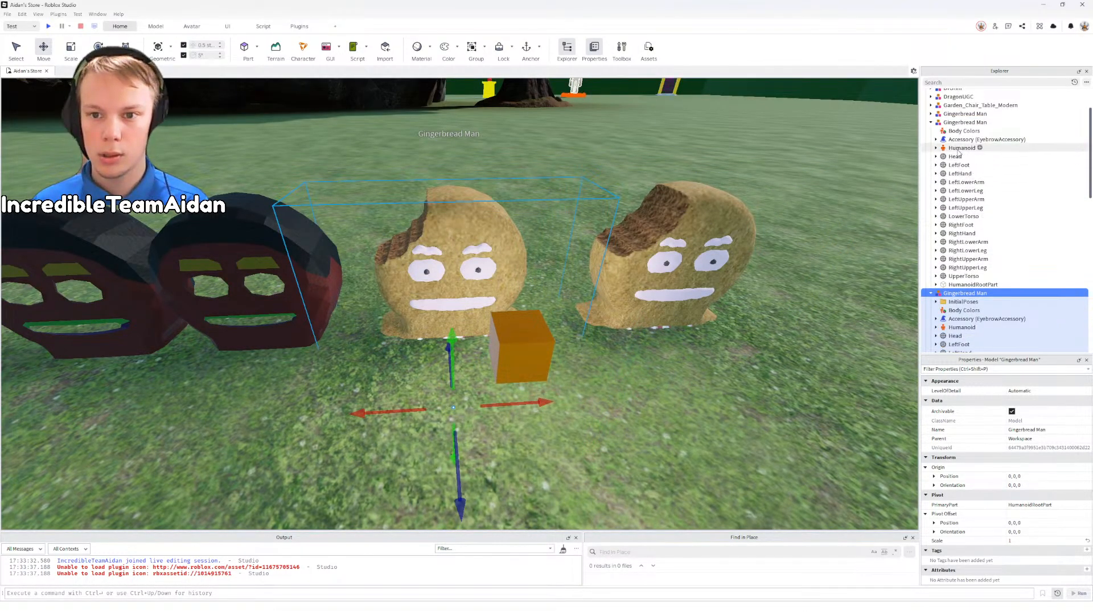
left_click(961, 150)
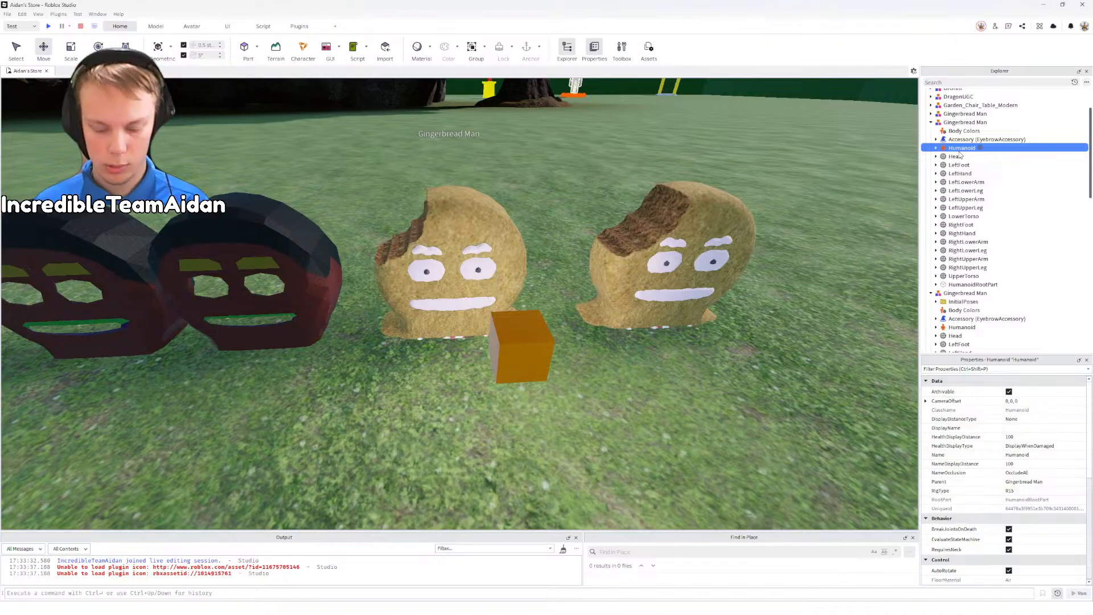
left_click(962, 293)
left_click(961, 327)
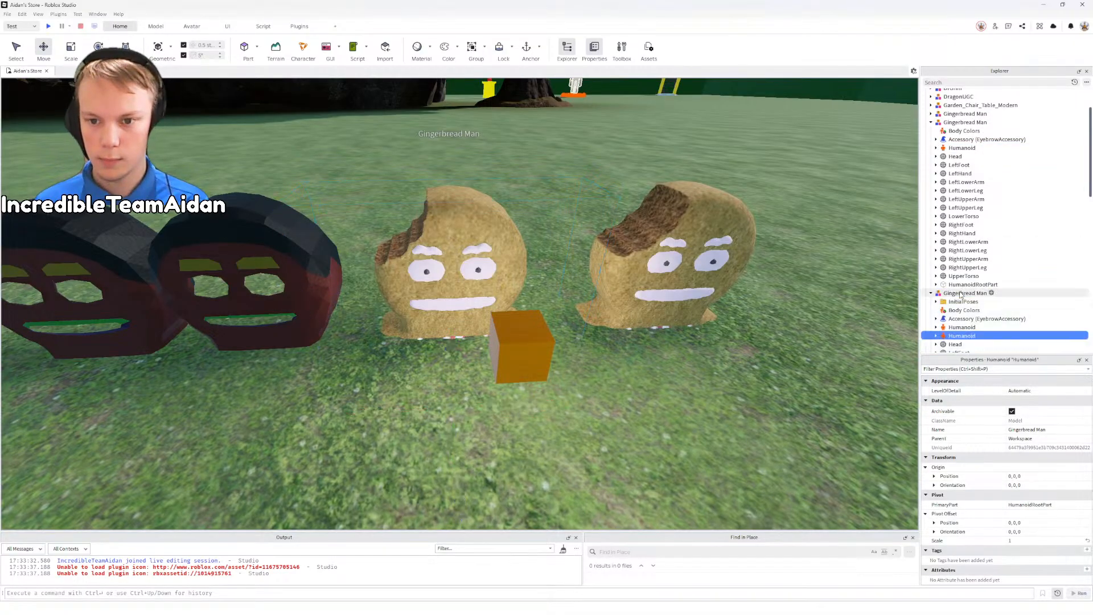
key("Delete")
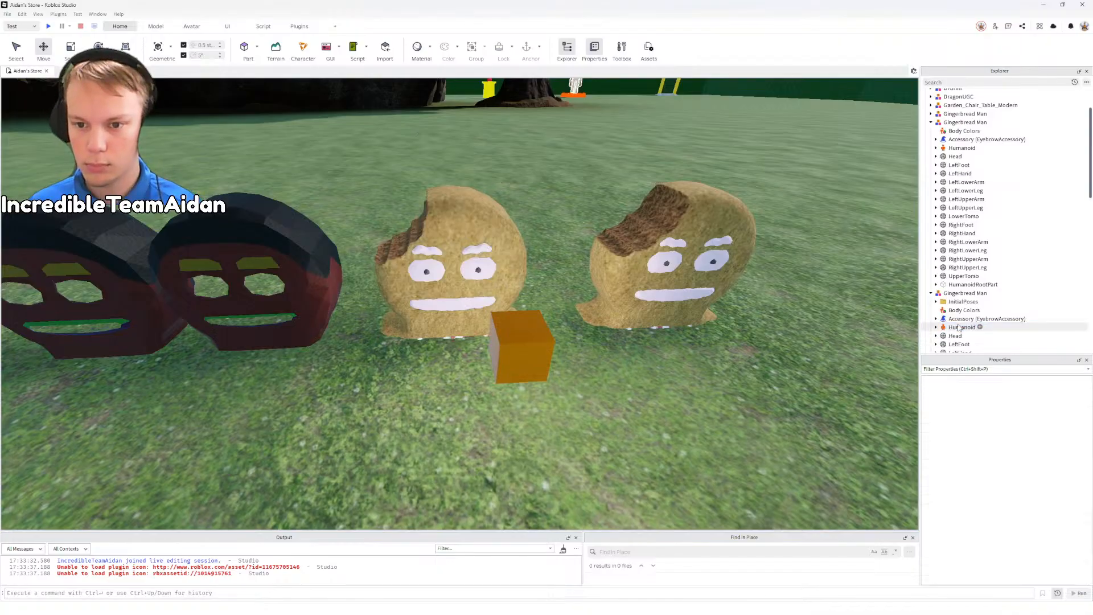
left_click(949, 328)
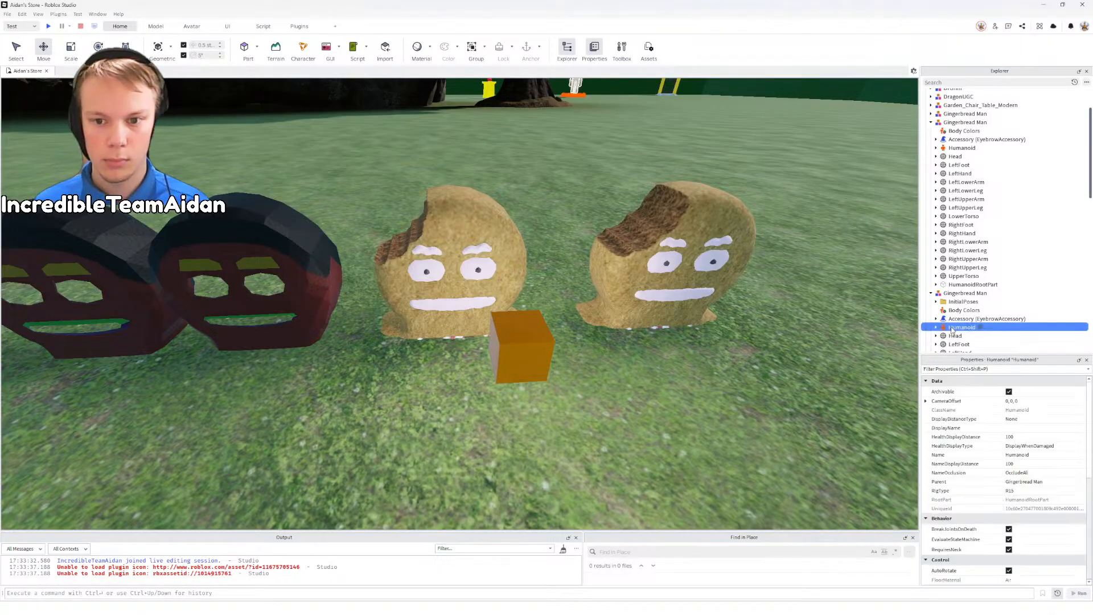
scroll(957, 458, "down", 4)
scroll(958, 458, "up", 5)
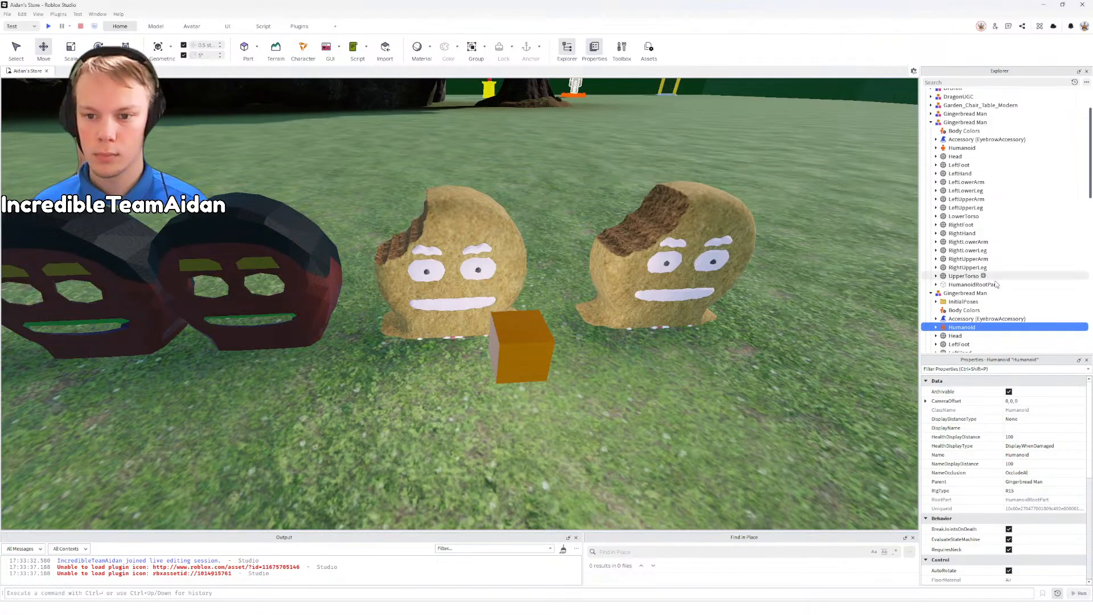
scroll(994, 300, "down", 2)
left_click(961, 265)
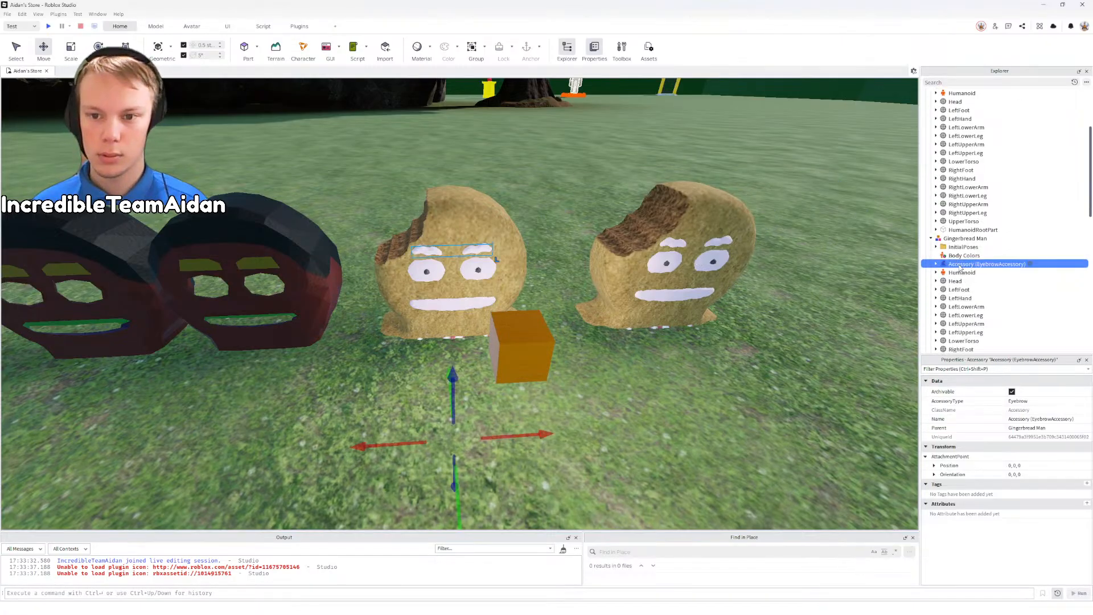
left_click(962, 265)
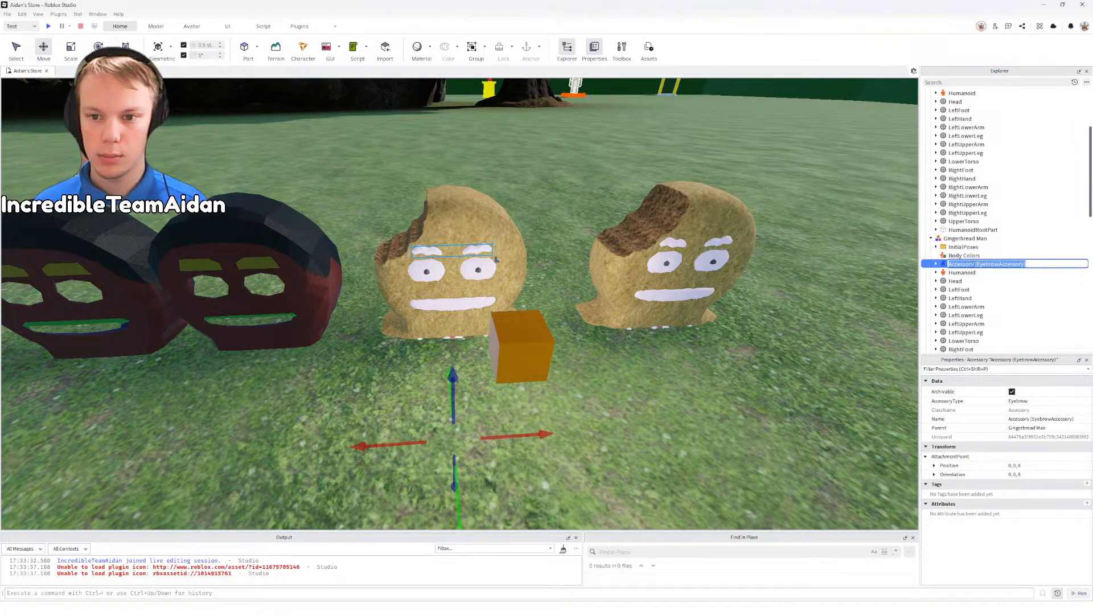
left_click(966, 265)
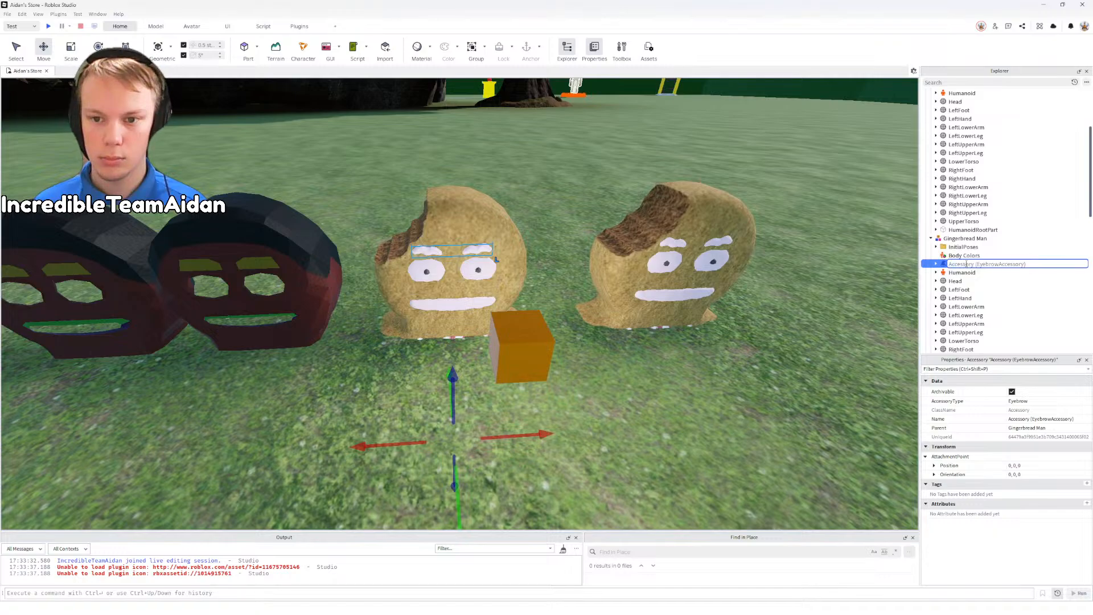
double_click(960, 264)
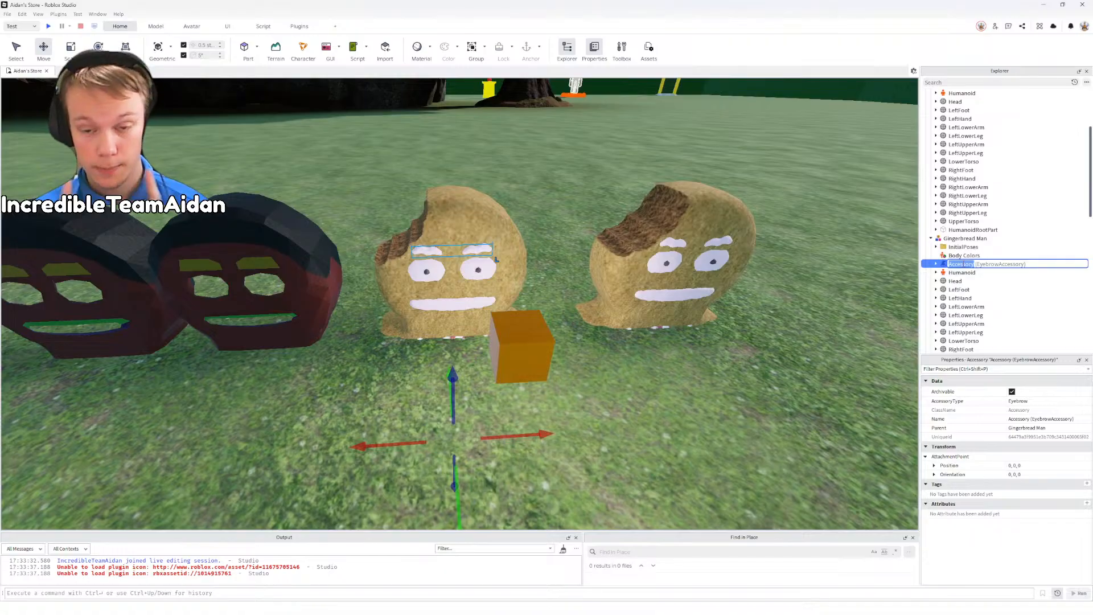
left_click(847, 361)
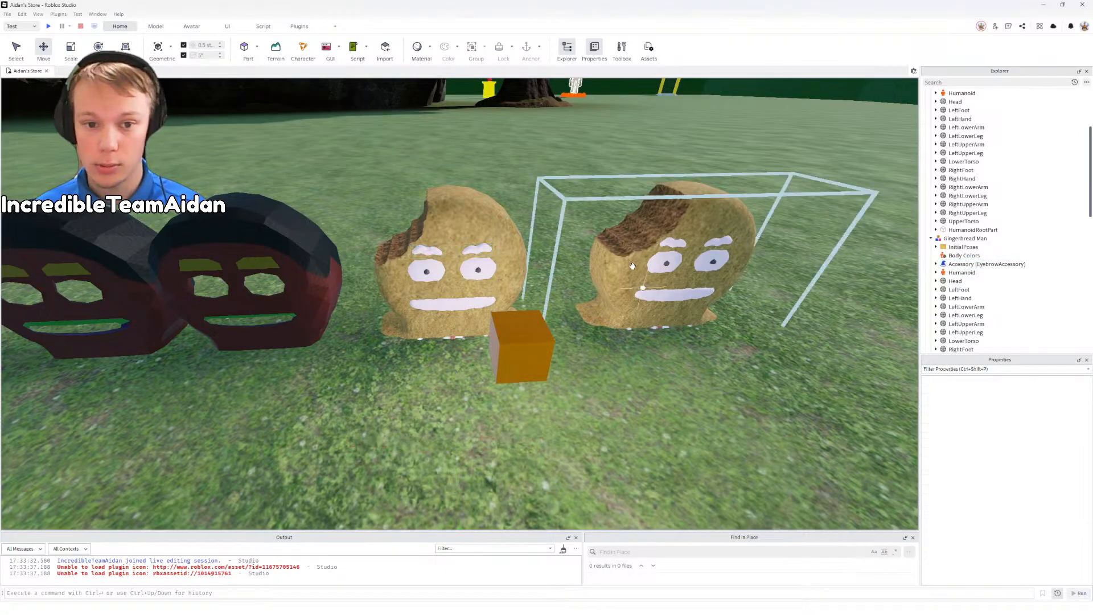
Step: Rename the eyebrow accessory in the Gingerbread Man model containing InitialPoses to "GingerbreadMan Eyebrows"
scroll(1012, 255, "up", 3)
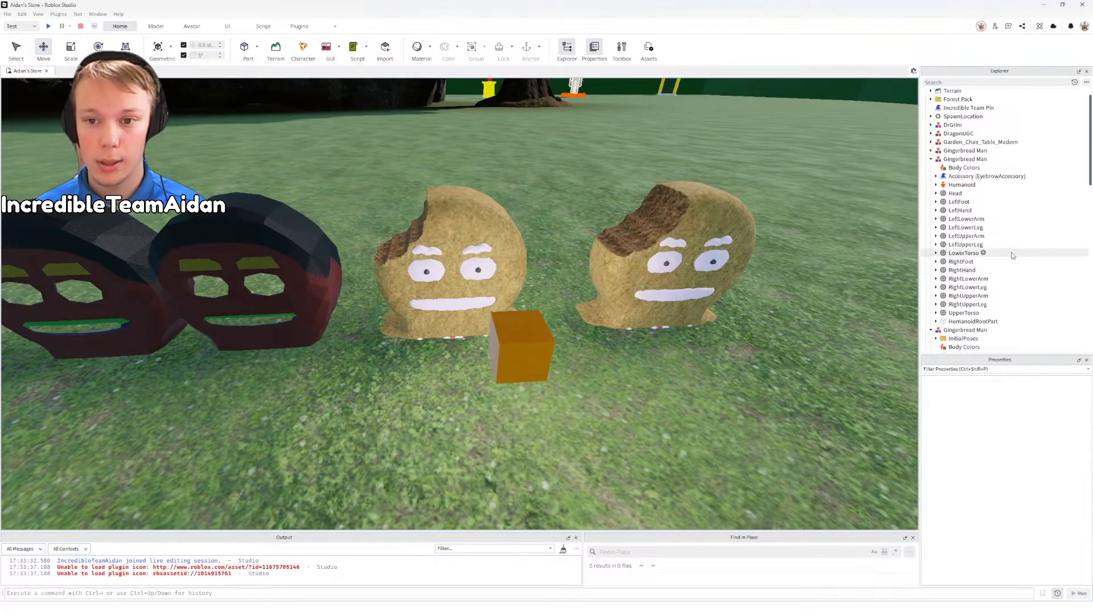
scroll(1011, 251, "down", 4)
left_click(962, 246)
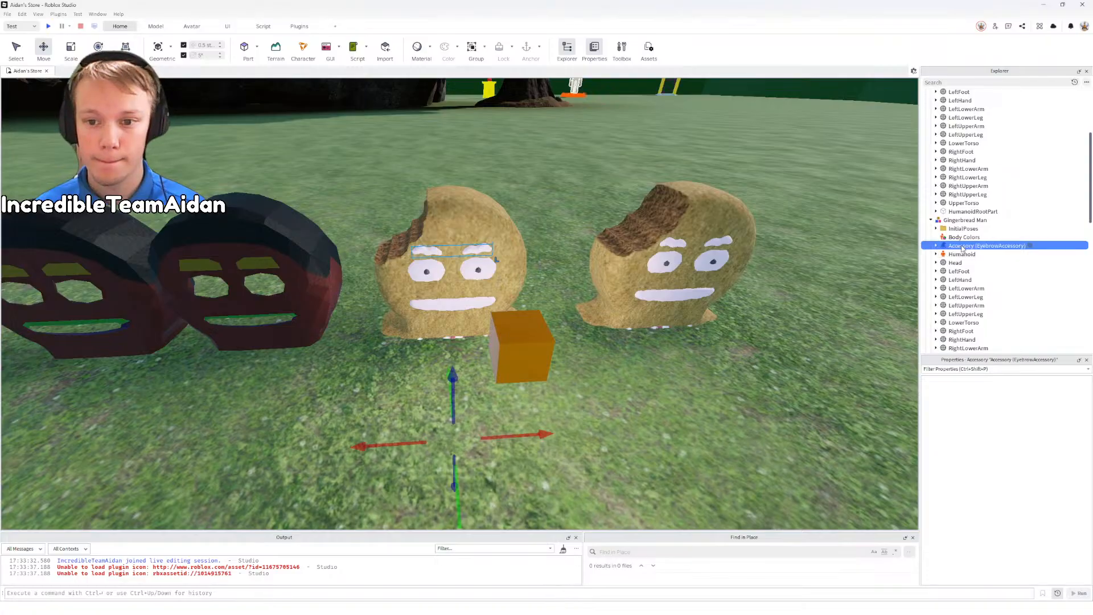
double_click(962, 247)
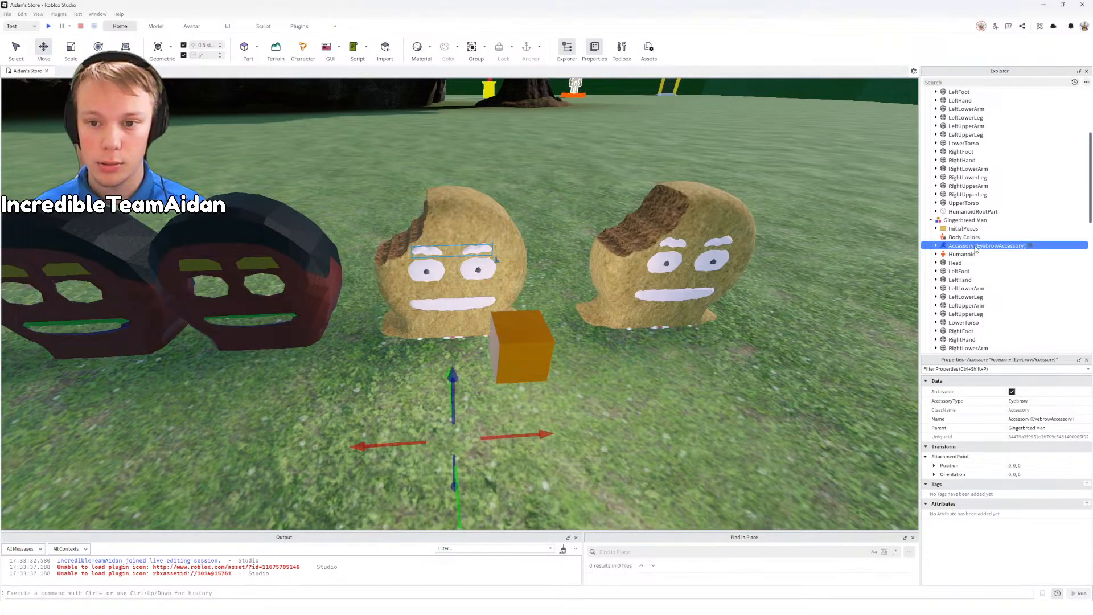
left_click(973, 246)
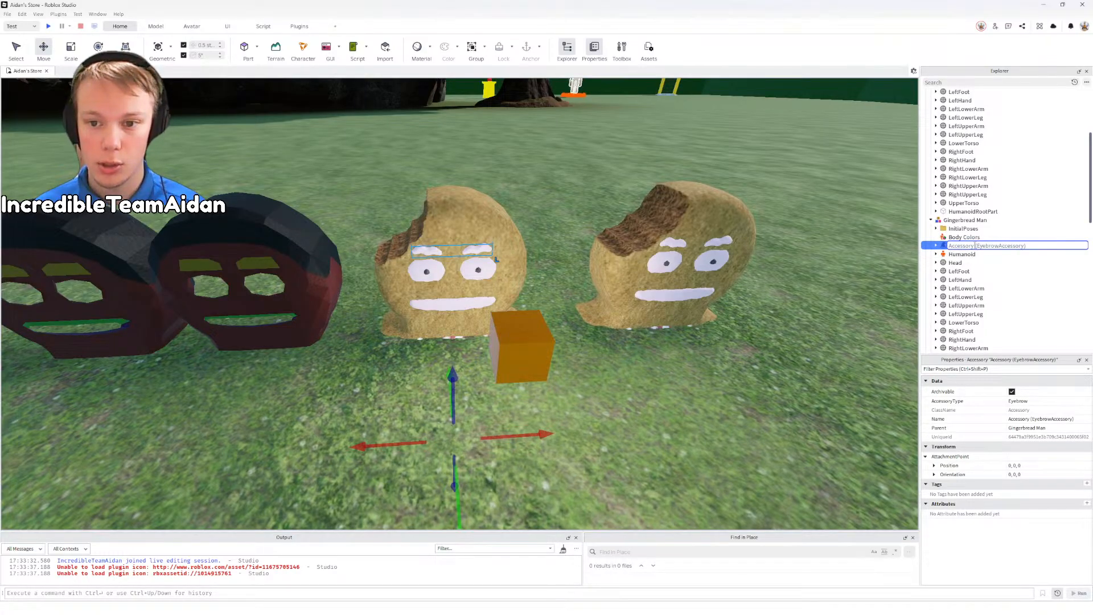
left_click_drag(976, 246, 948, 246)
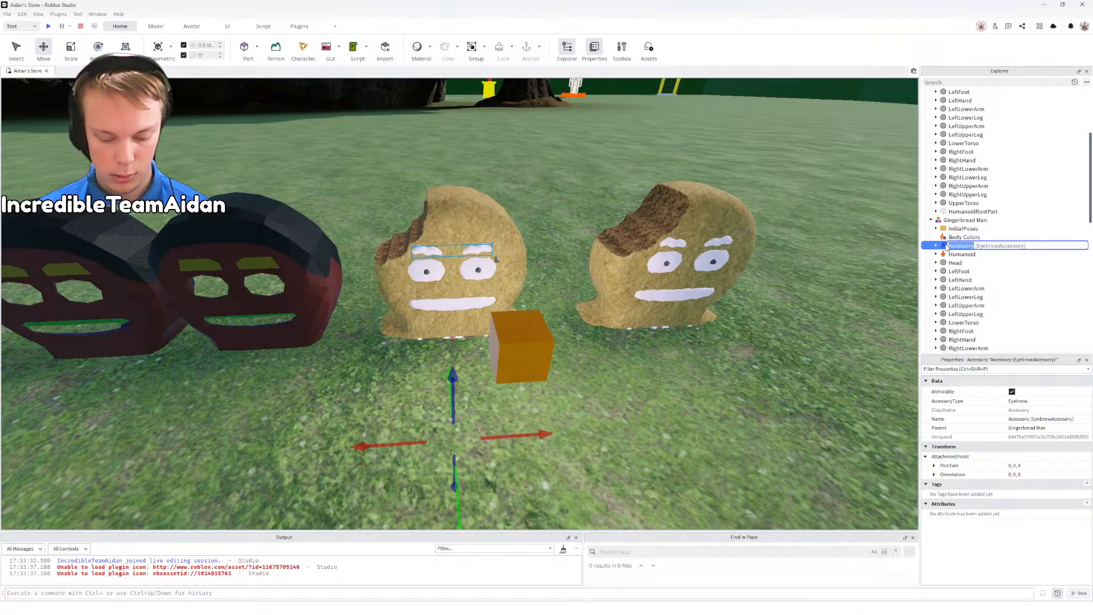
type("Gingerbre")
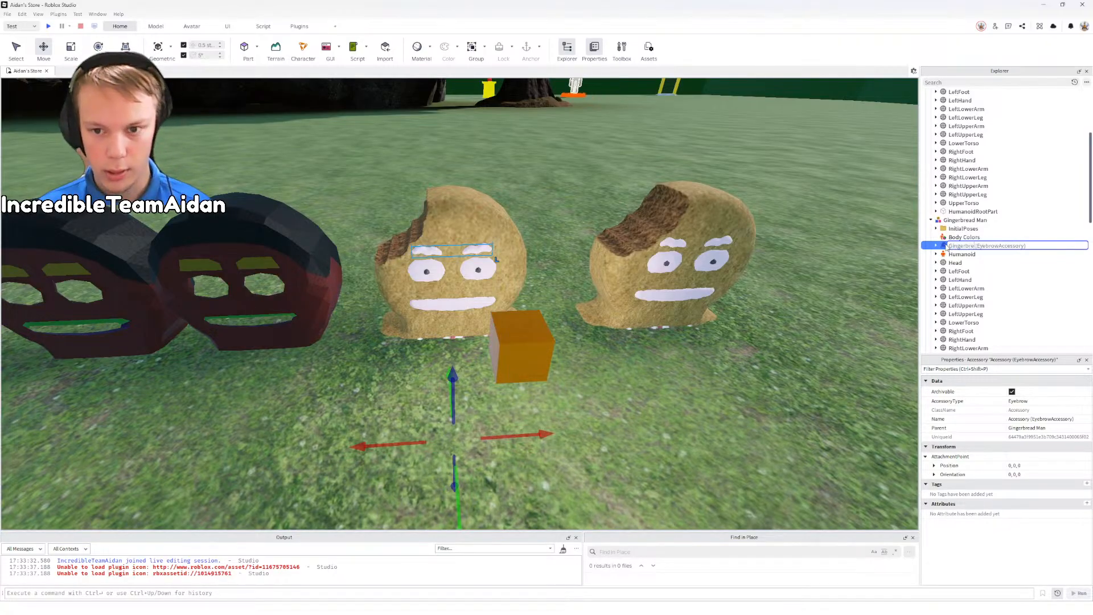
type("adMan")
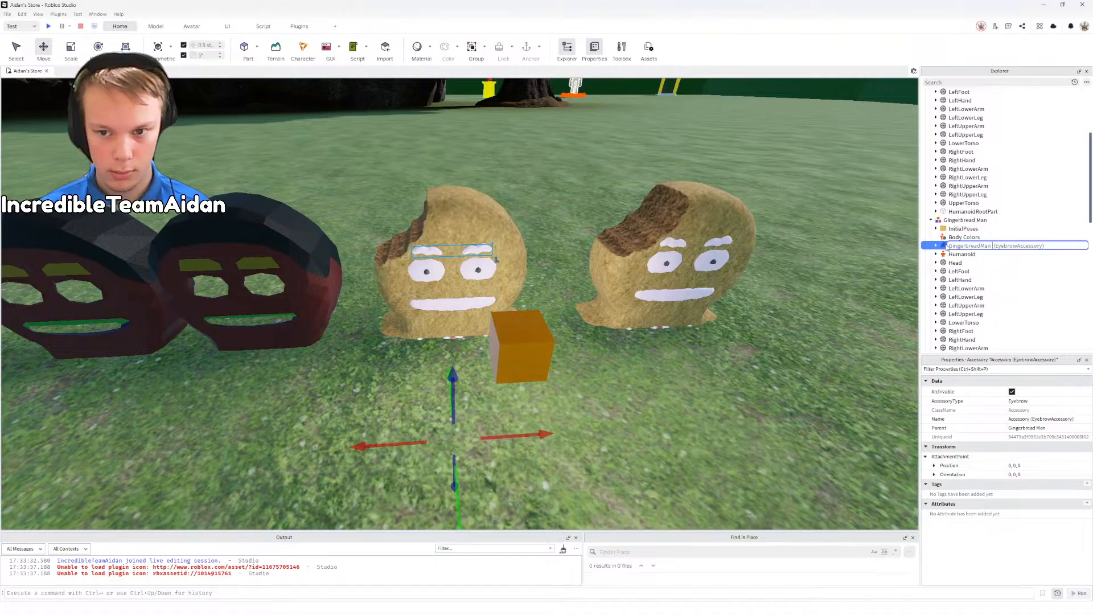
type(" Eyebrow")
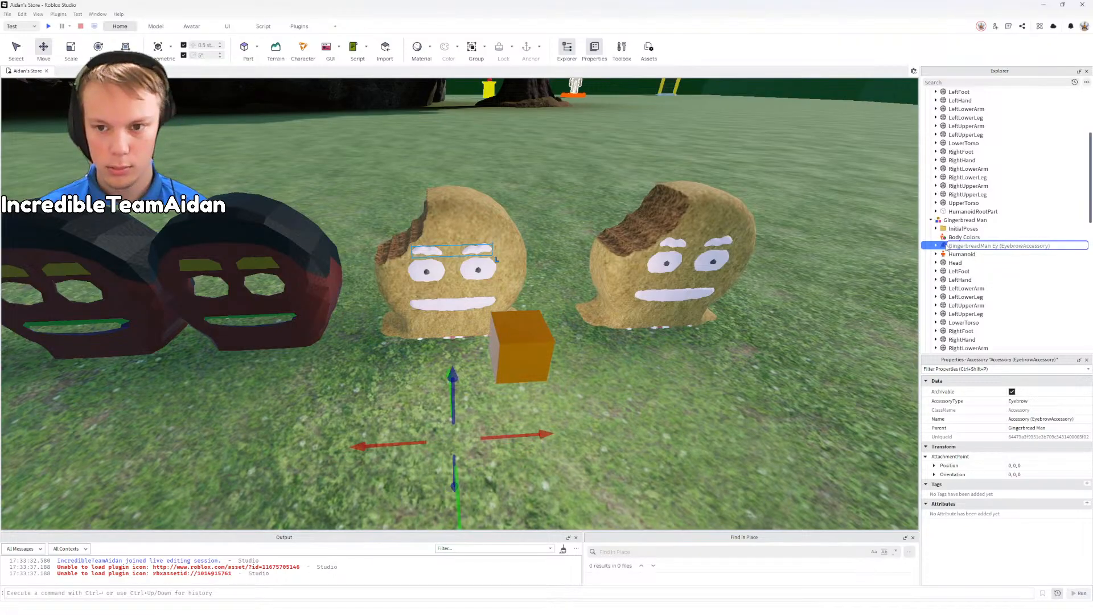
type("s")
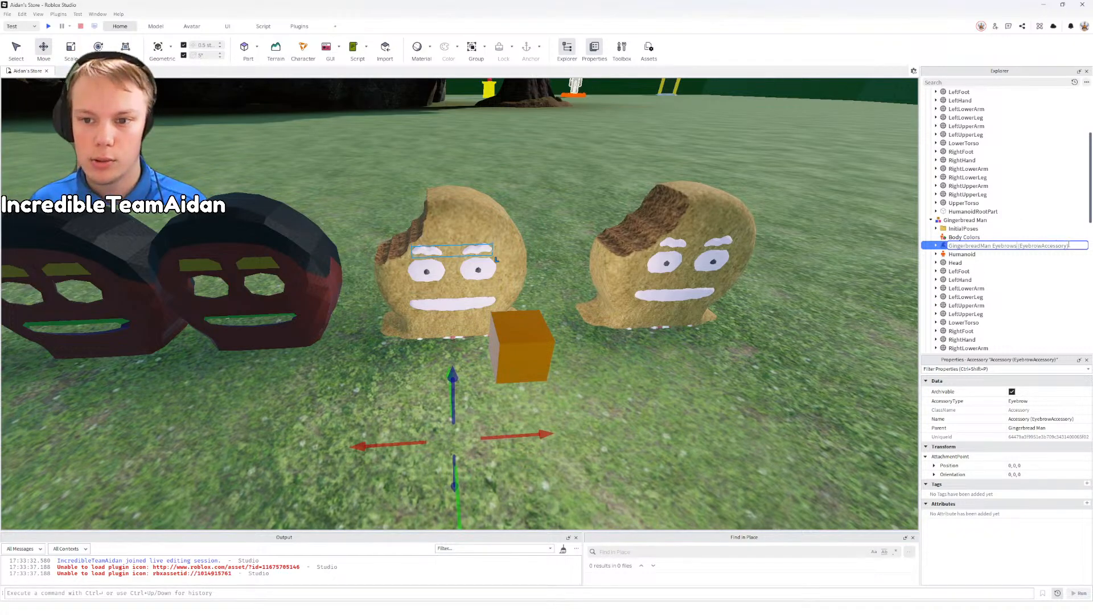
left_click_drag(1069, 245, 1019, 245)
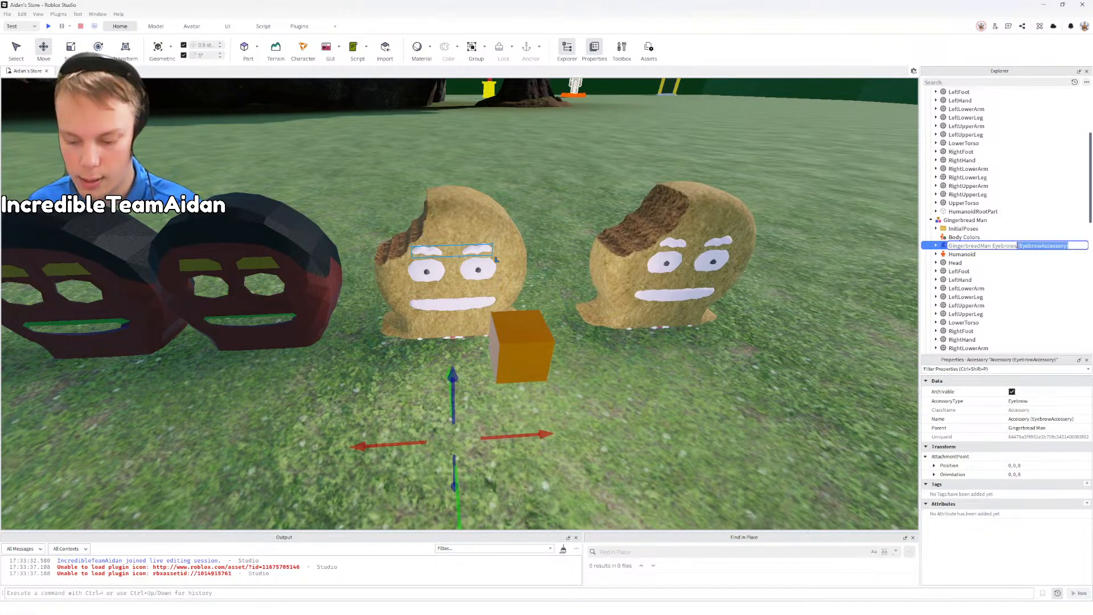
key("BackSpace")
key("Return")
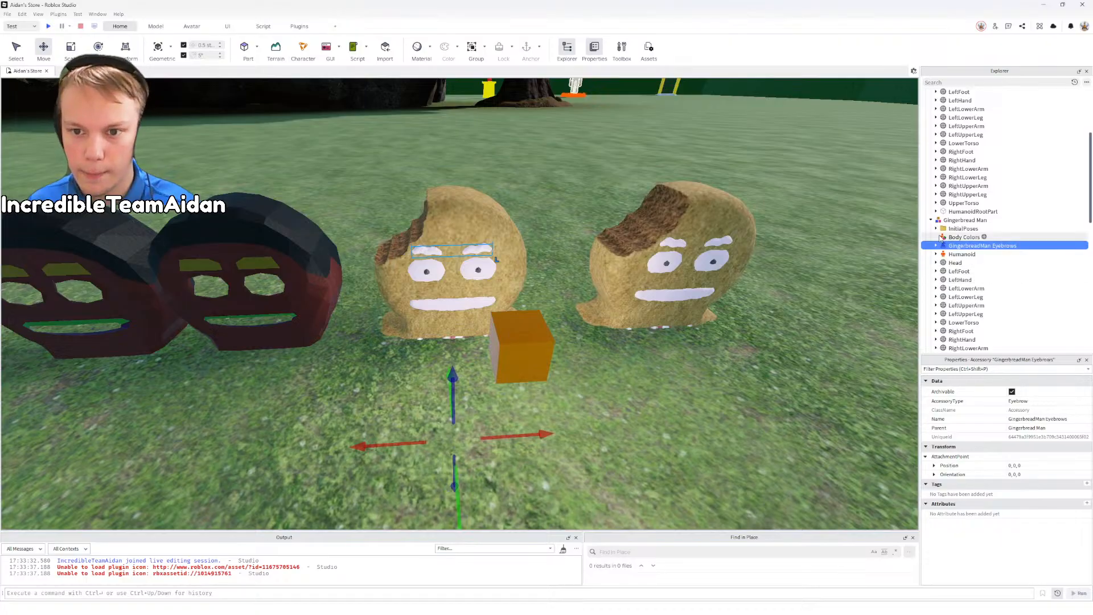
Step: Expand the GingerbreadMan Eyebrows accessory and its Handle to check the objects inside
left_click(937, 246)
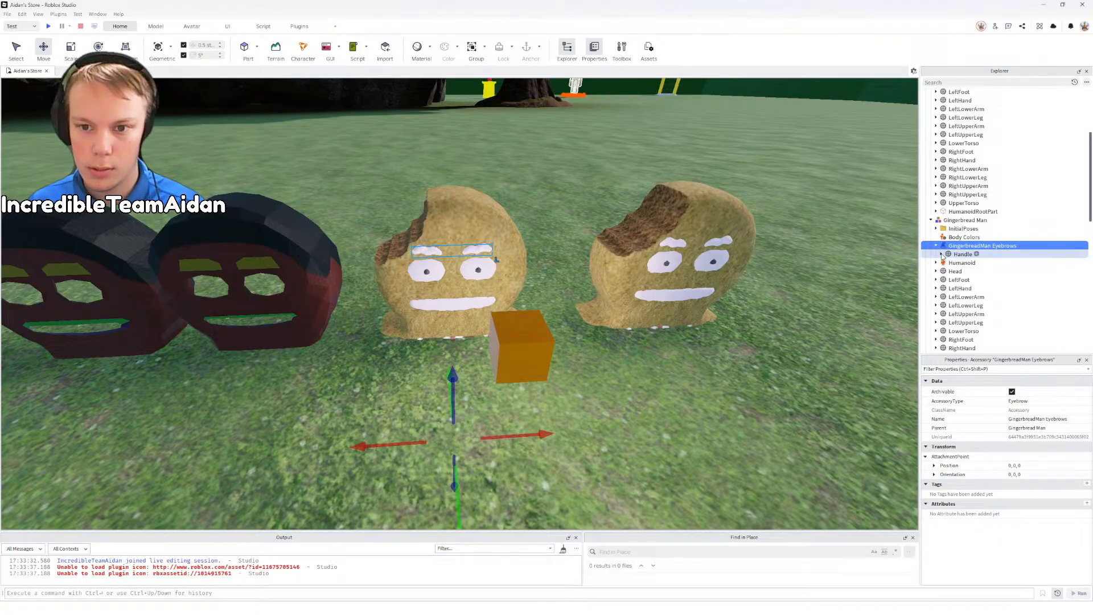
left_click(941, 254)
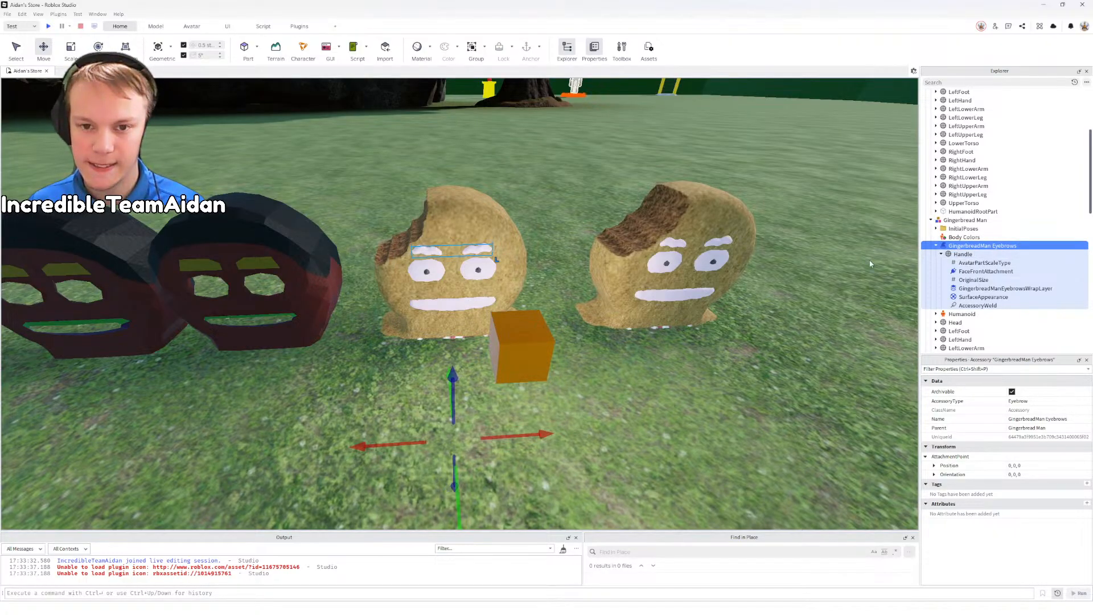
left_click(845, 245)
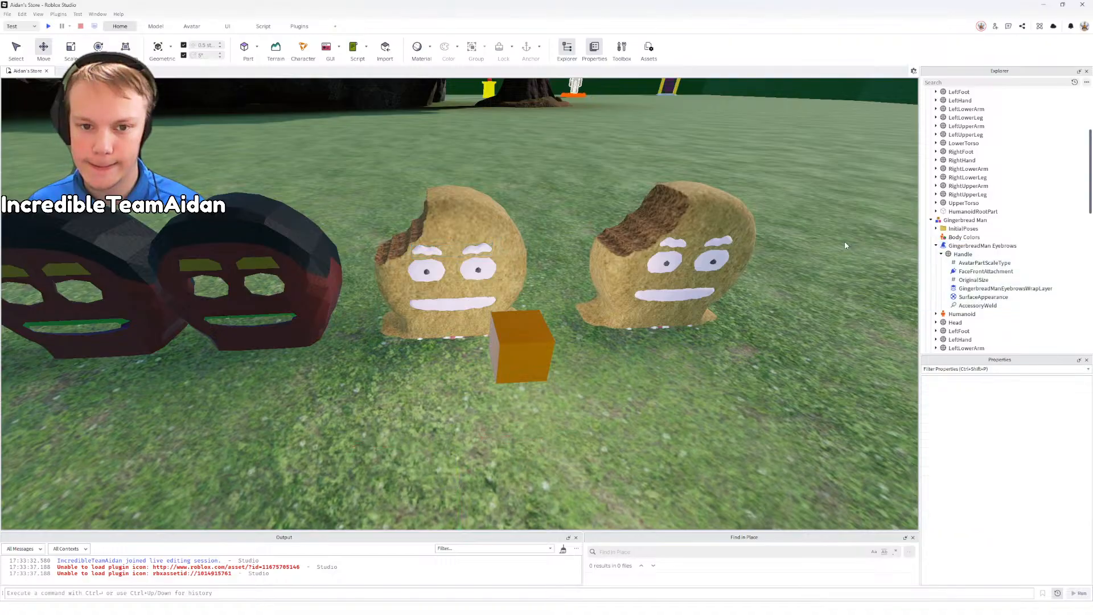
Step: Examine the two Gingerbread Man heads side by side in the viewport from different angles
key("w")
right_click_drag(541, 336, 565, 299)
key("w")
key("s")
key("d")
key("w")
key("s")
key("w")
key("w")
key("d")
key("s")
key("w")
key("e")
key("s")
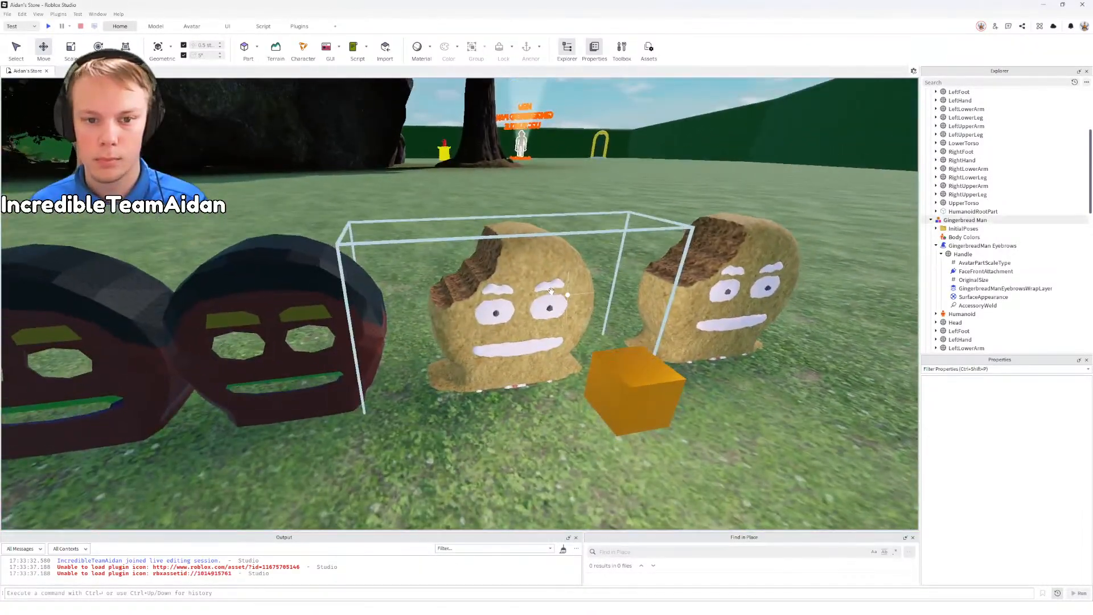
Step: Rename the eyebrow accessory of the Gingerbread Man model containing InitialPoses to "Gingerbread Man Eyebrows" and collapse it
left_click(565, 299)
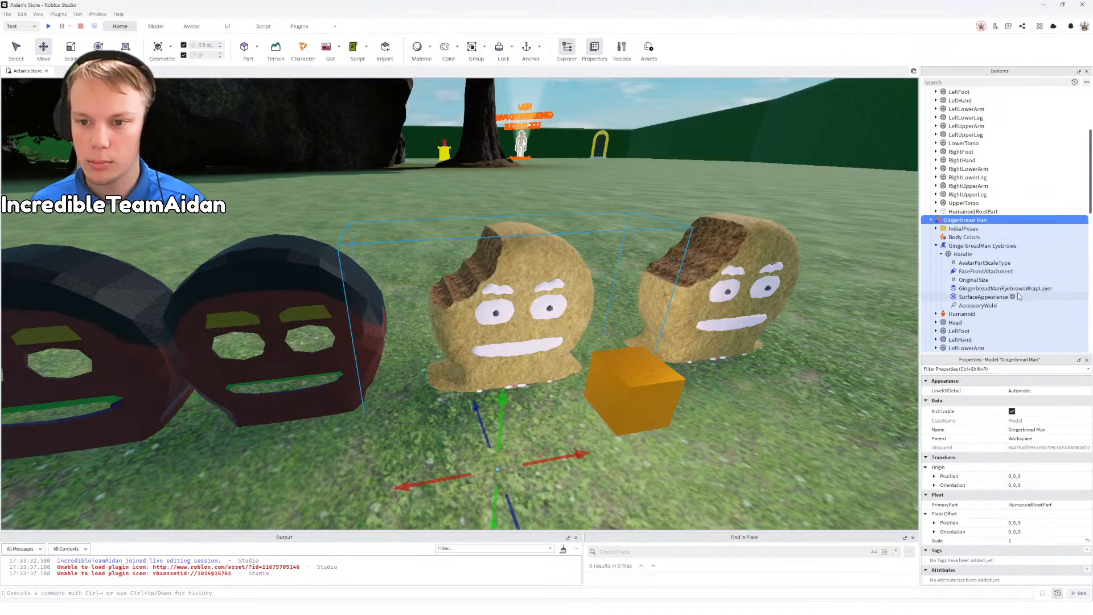
left_click(981, 246)
left_click(980, 246)
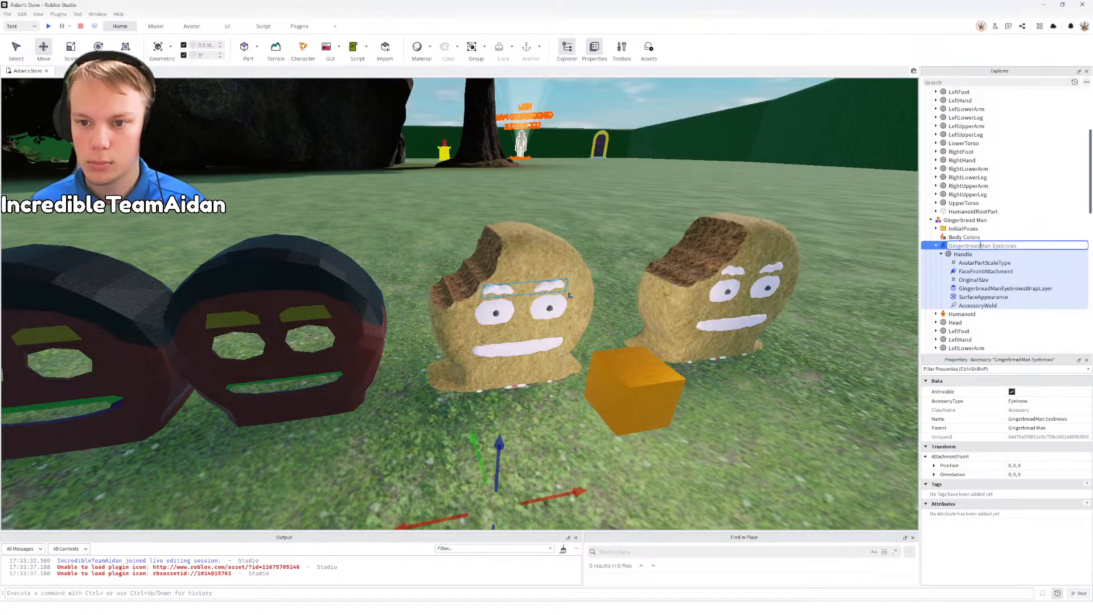
left_click(937, 246)
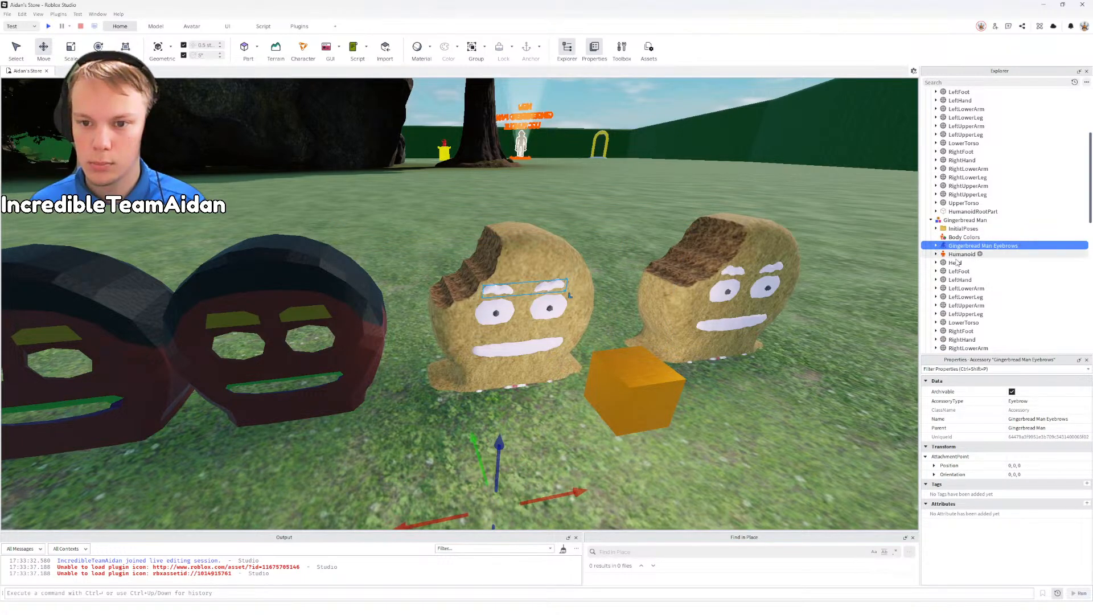
Step: Inspect the HumanoidRootPart of the Gingerbread Man containing InitialPoses, including its OriginalSize value and its placement on the body
scroll(968, 257, "down", 3)
left_click(971, 299)
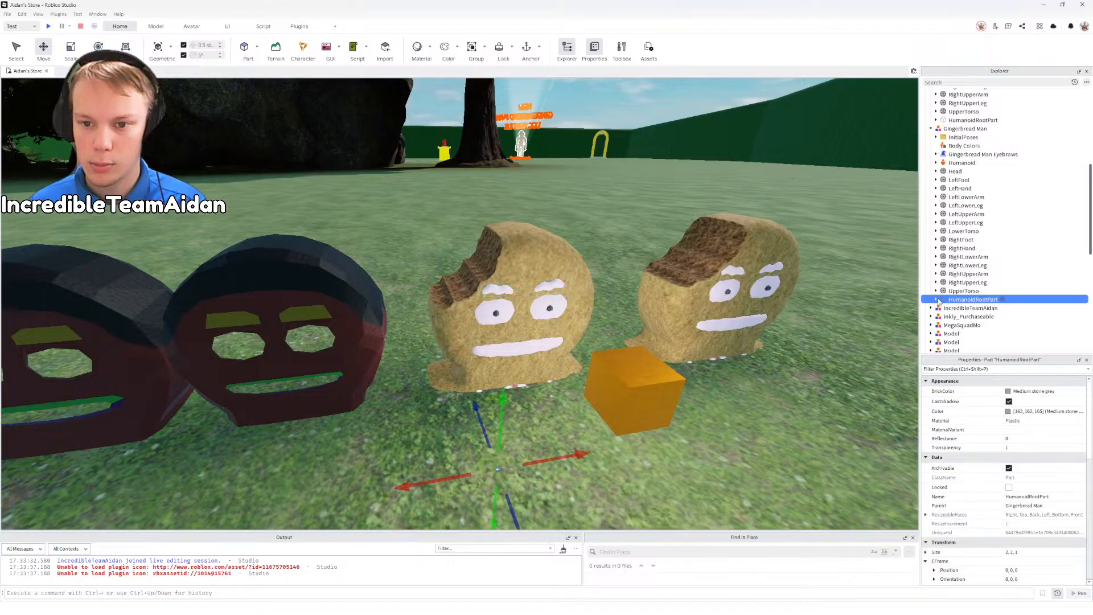
left_click(935, 299)
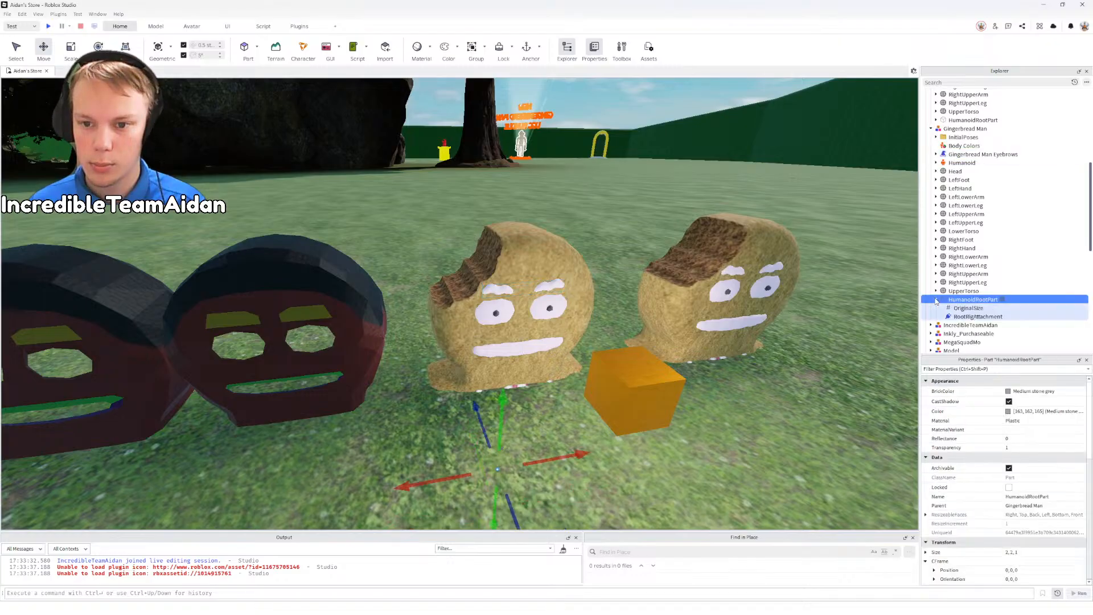
left_click(963, 308)
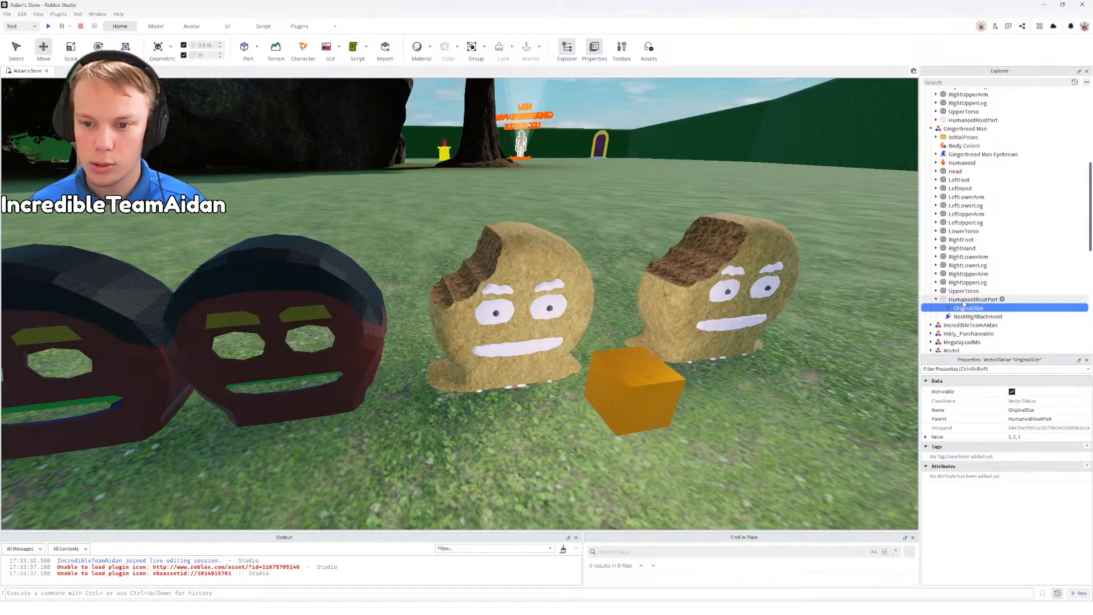
left_click(971, 299)
key("f")
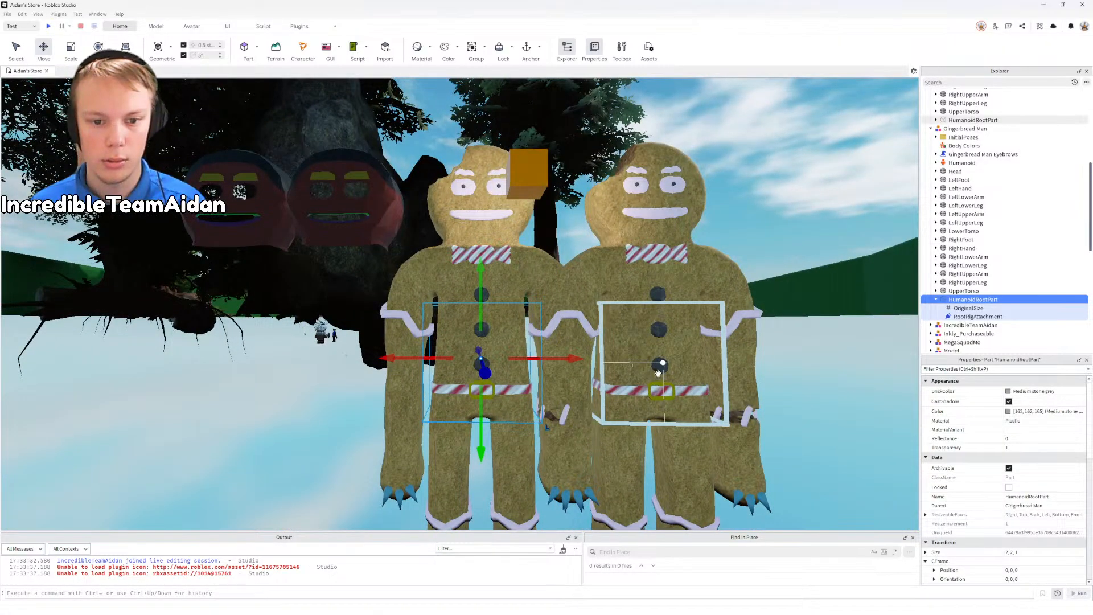
key("d")
right_click_drag(820, 270, 821, 273)
key("e")
key("w")
key("s")
key("w")
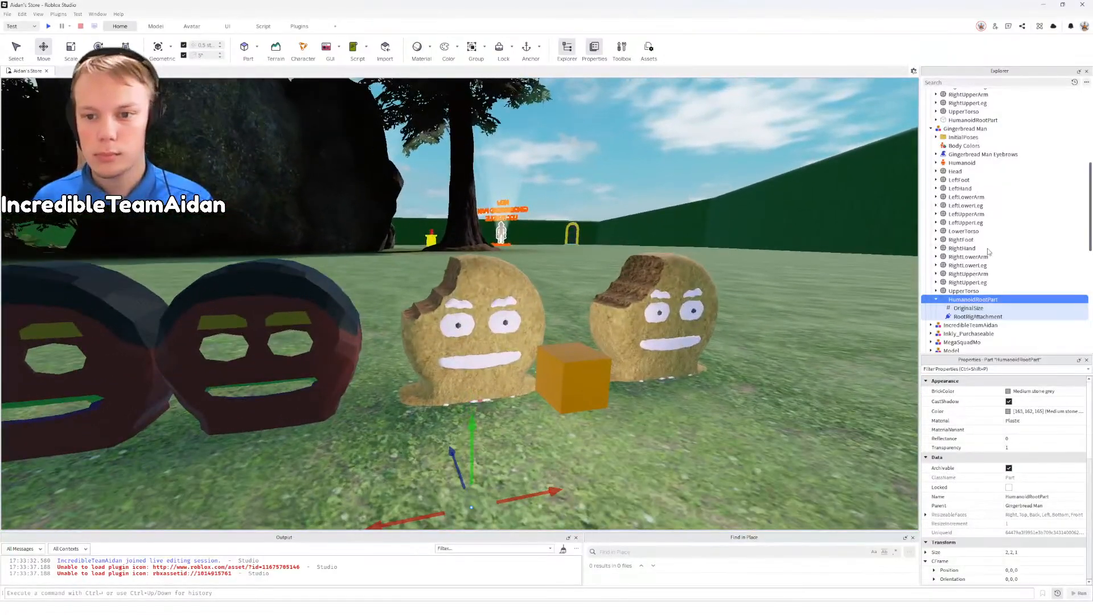
Step: Examine the pose values inside the InitialPoses folder of the Gingerbread Man and collapse the folder again
scroll(989, 214, "up", 1)
scroll(989, 214, "up", 1)
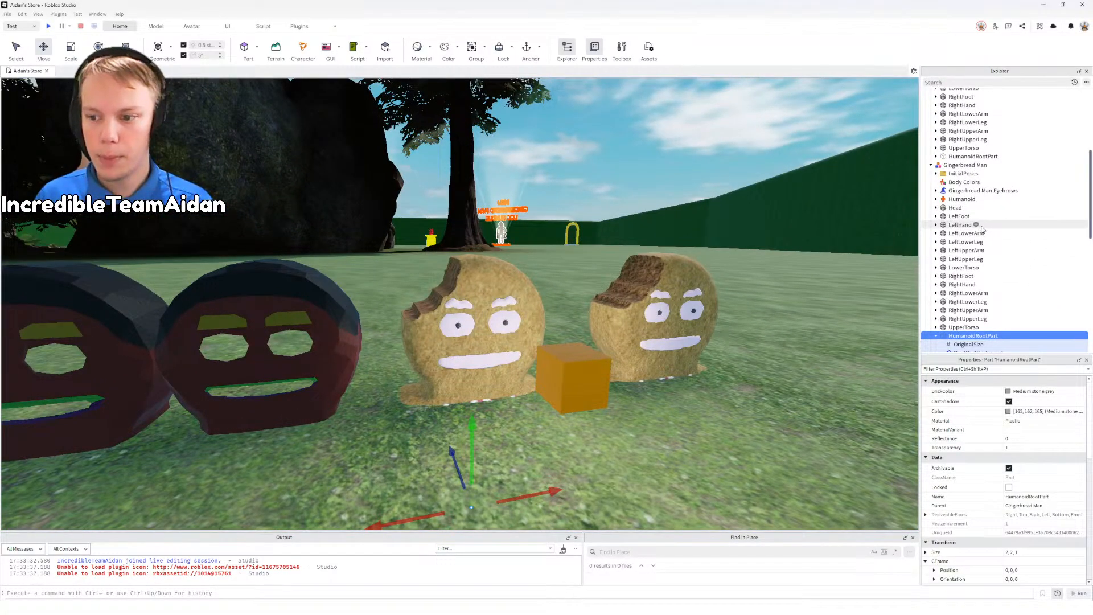
scroll(981, 228, "up", 3)
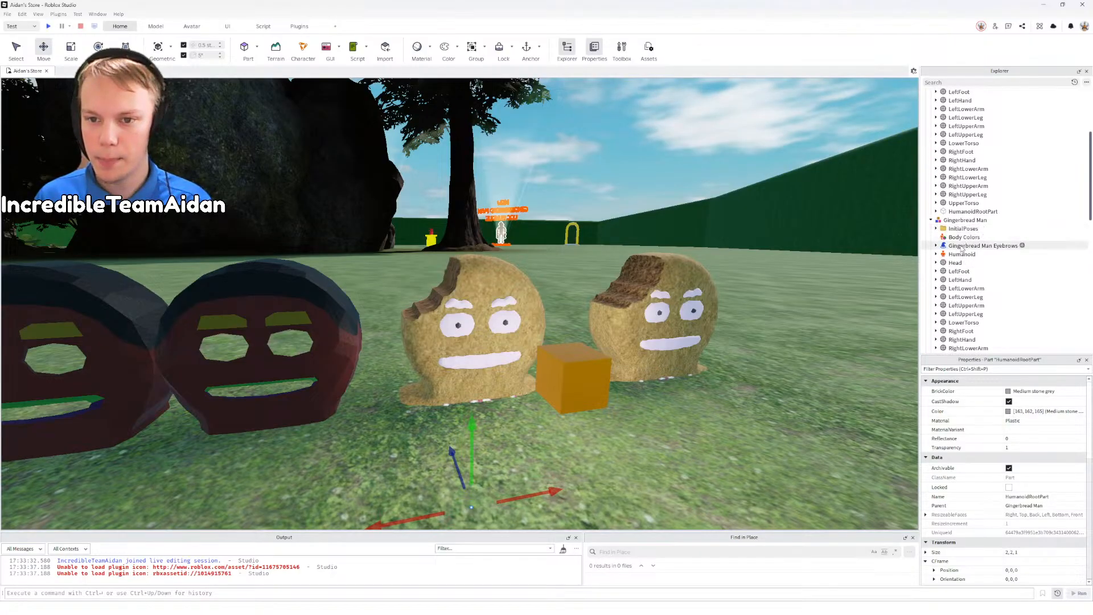
scroll(959, 239, "up", 4)
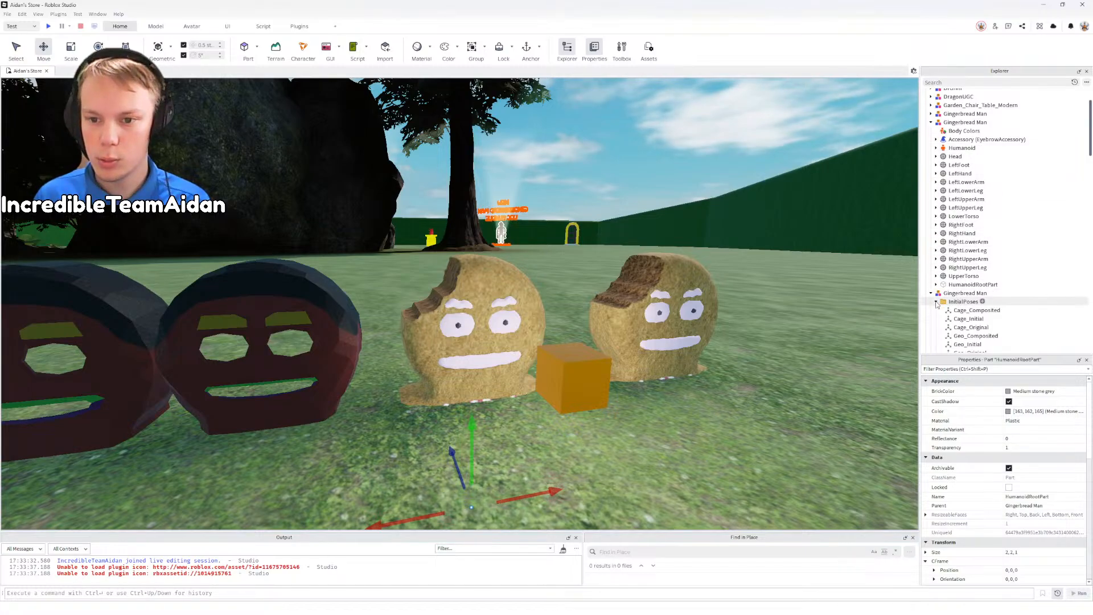
scroll(949, 311, "down", 7)
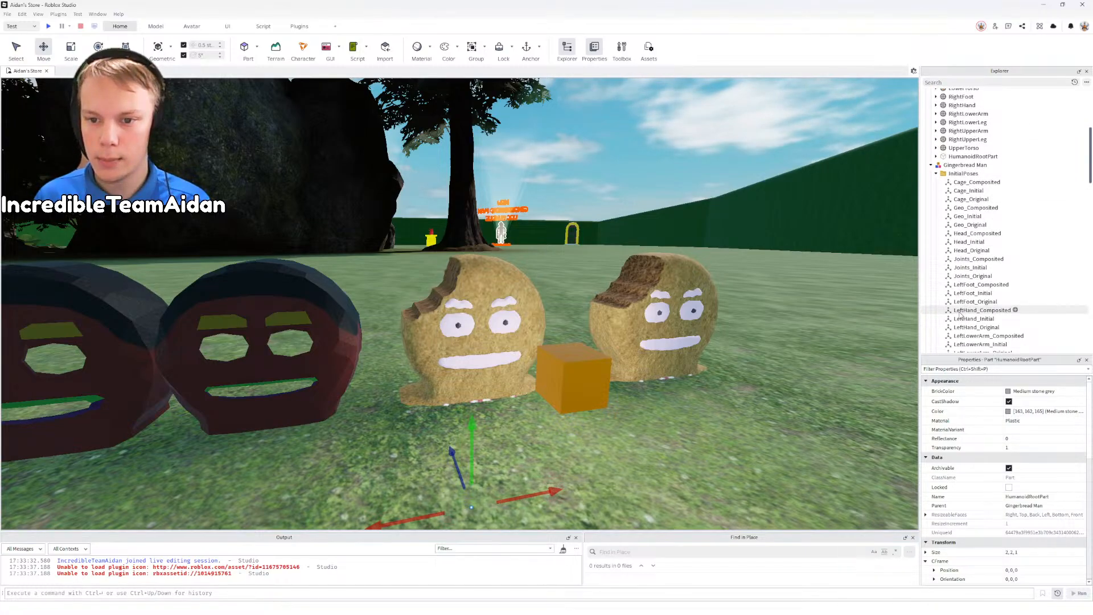
scroll(961, 315, "up", 3)
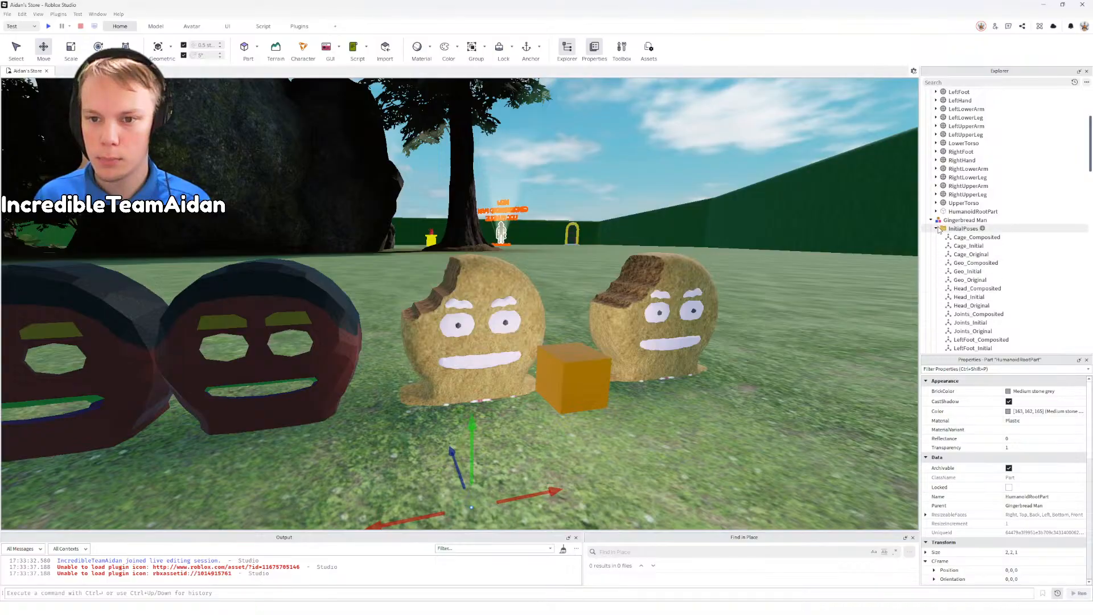
left_click(963, 229)
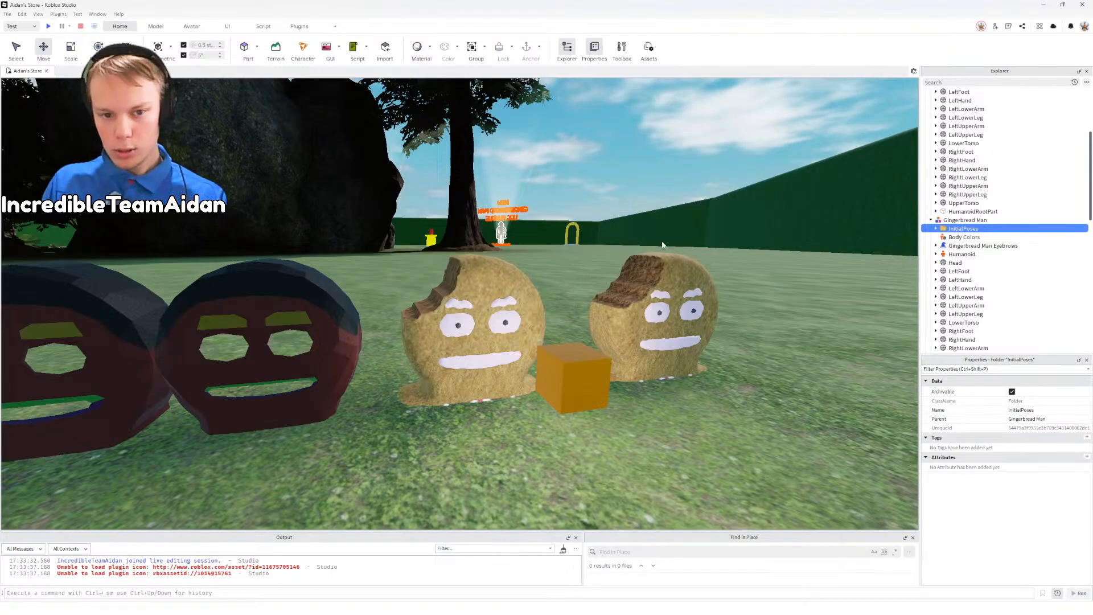
Step: Move both Gingerbread Man models together 3 studs farther away from the dark head meshes
right_click_drag(682, 309, 691, 301)
scroll(691, 300, "down", 5)
scroll(689, 305, "up", 5)
left_click(687, 308)
left_click(579, 298, "ctrl")
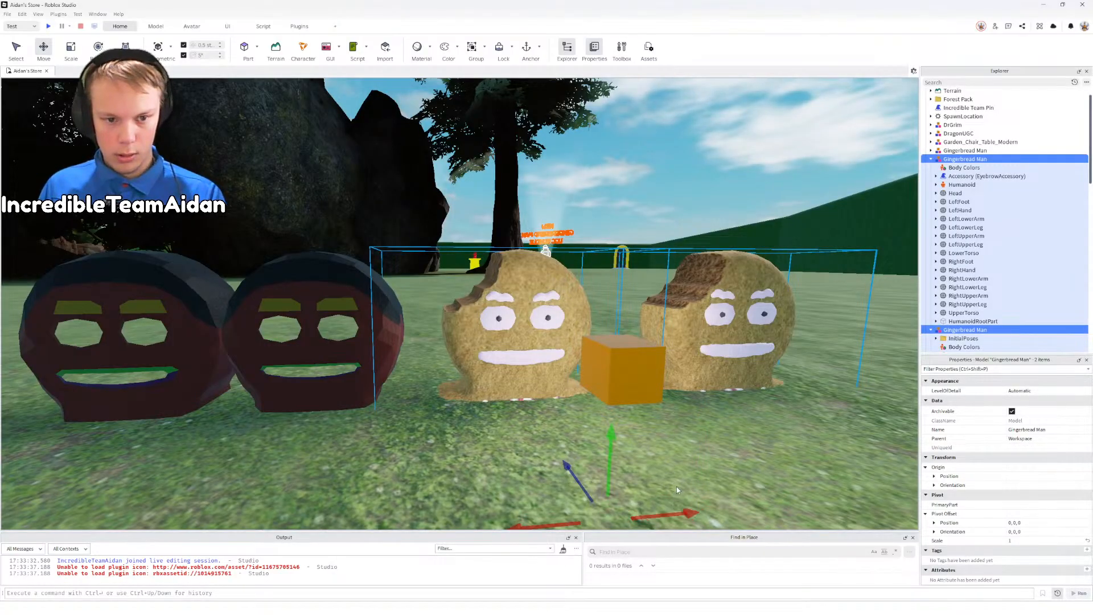
right_click_drag(674, 405, 674, 439)
scroll(675, 405, "down", 4)
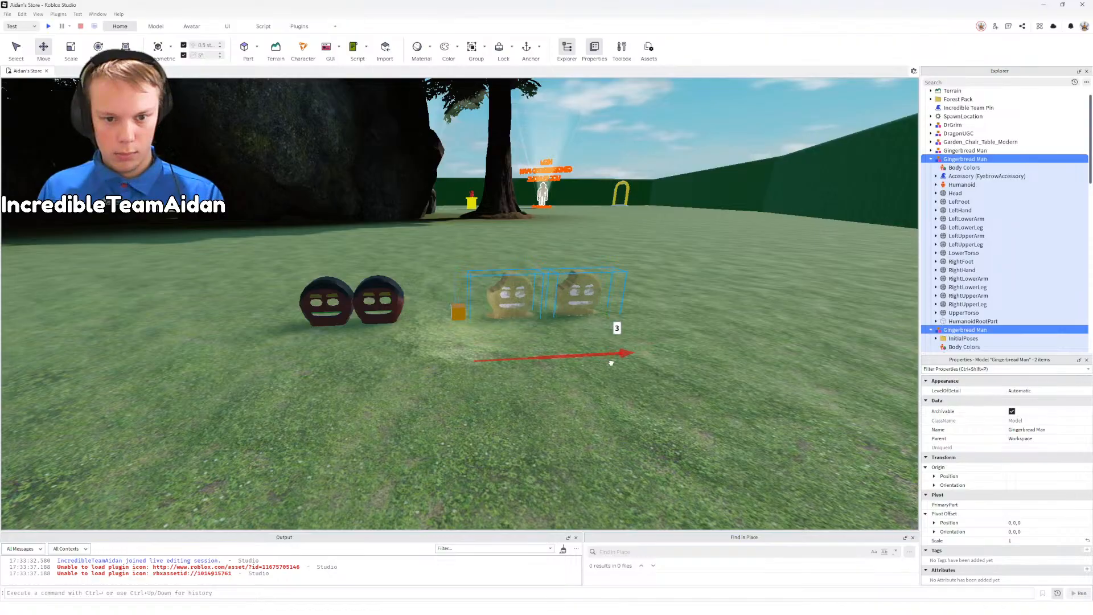
Step: Duplicate the Gingerbread Man containing InitialPoses and move the copy 3 studs toward the dark head meshes
left_click(690, 320)
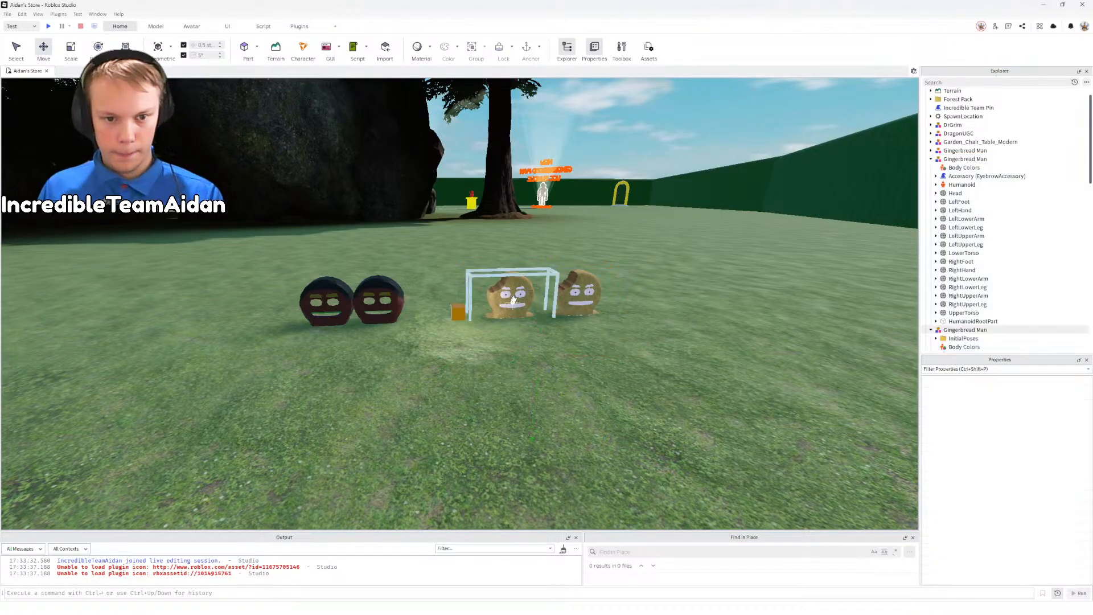
left_click(510, 293)
left_click_drag(591, 346, 591, 354)
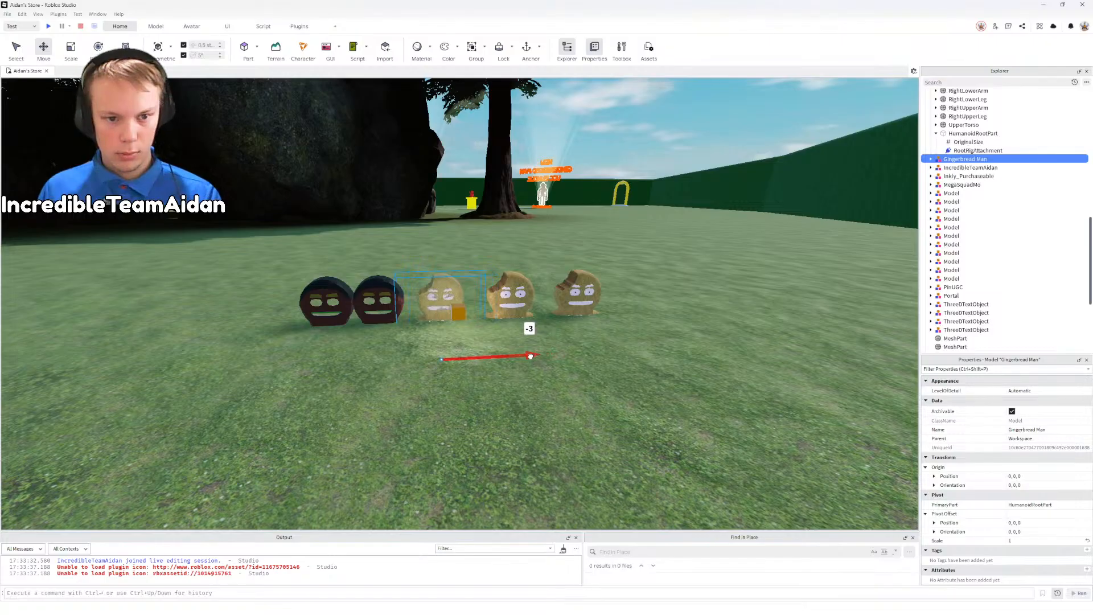
Step: Shift the two other Gingerbread Man models together slightly closer to the new copy
right_click_drag(550, 379, 551, 378)
key("w")
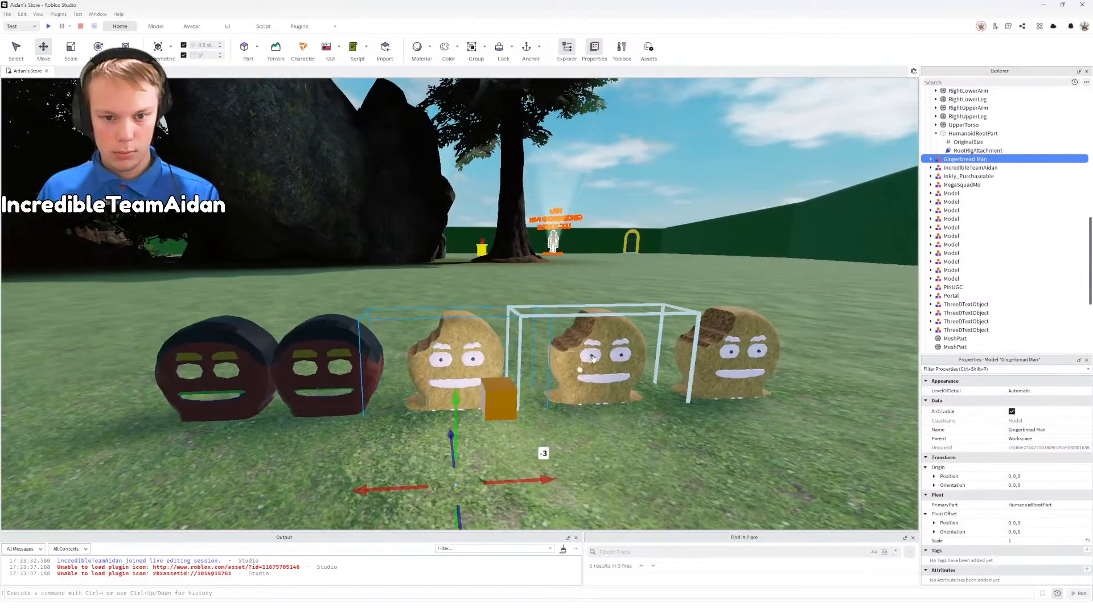
key("d")
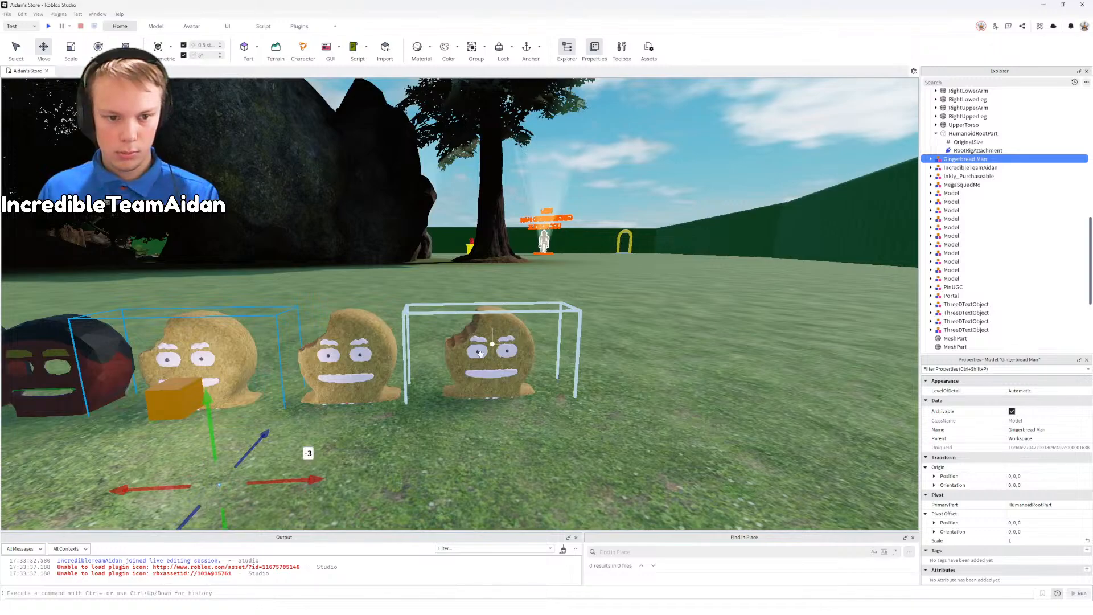
key("a")
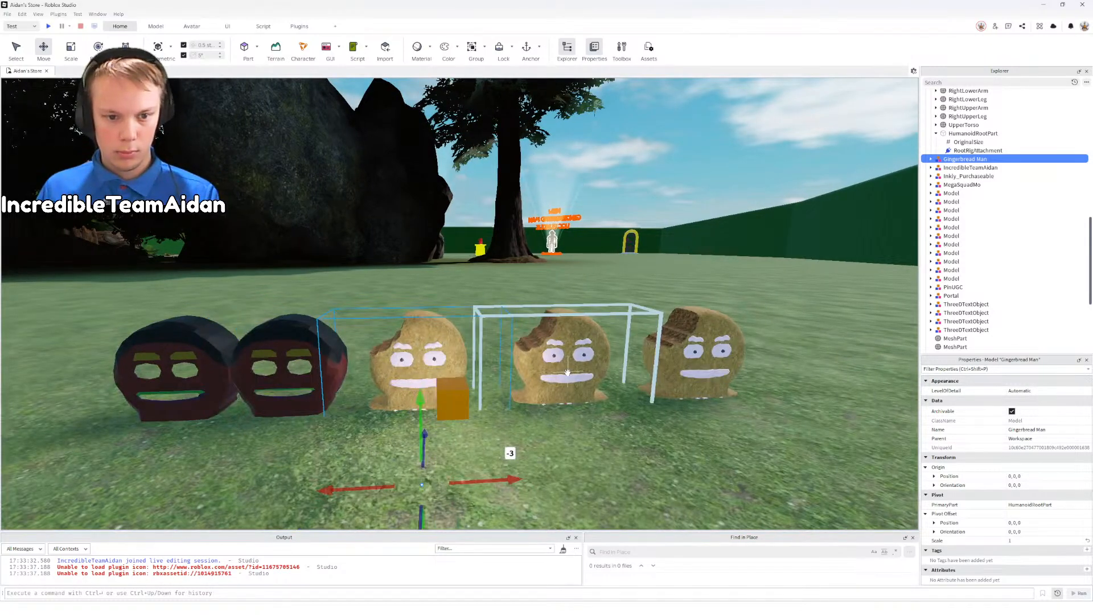
left_click(694, 380, "ctrl")
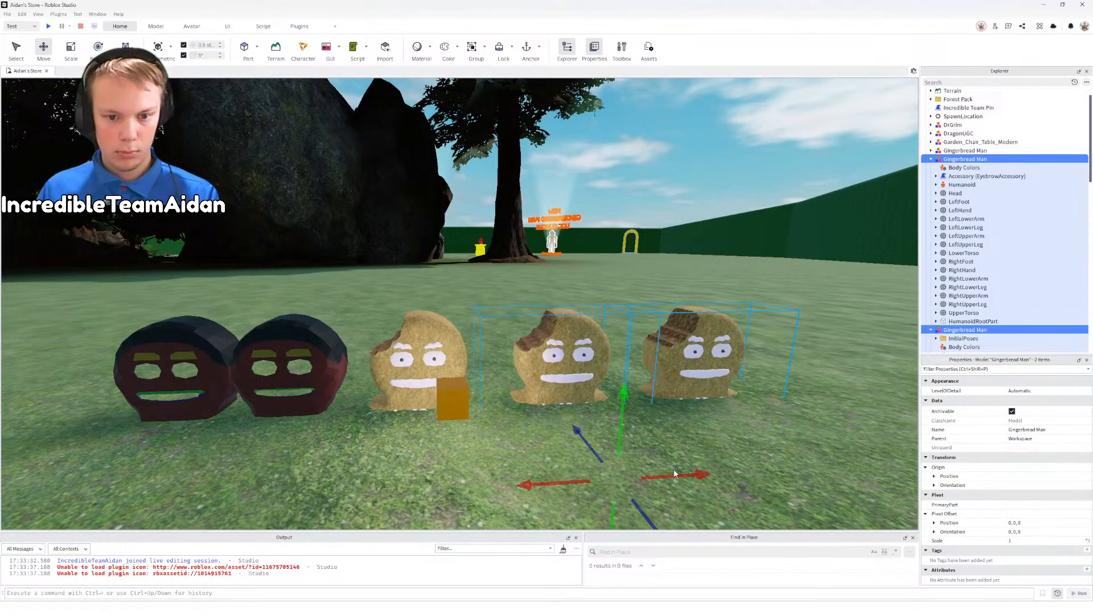
left_click_drag(674, 473, 655, 474)
left_click(788, 401)
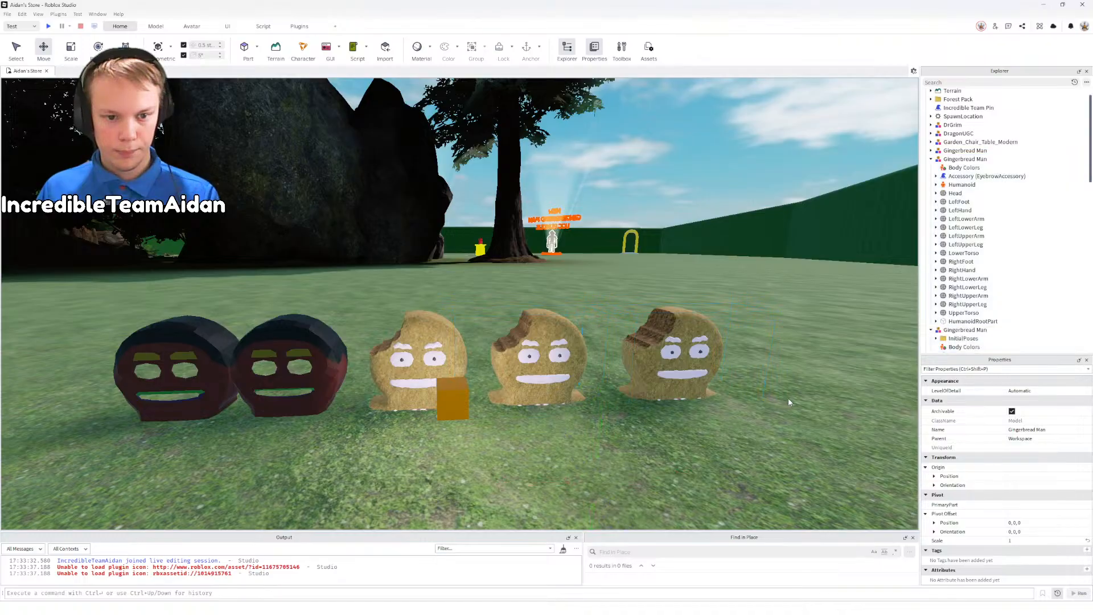
Step: Delete the InitialPoses folder from the duplicated Gingerbread Man model
key("w")
key("a")
key("s")
right_click_drag(592, 390, 420, 310)
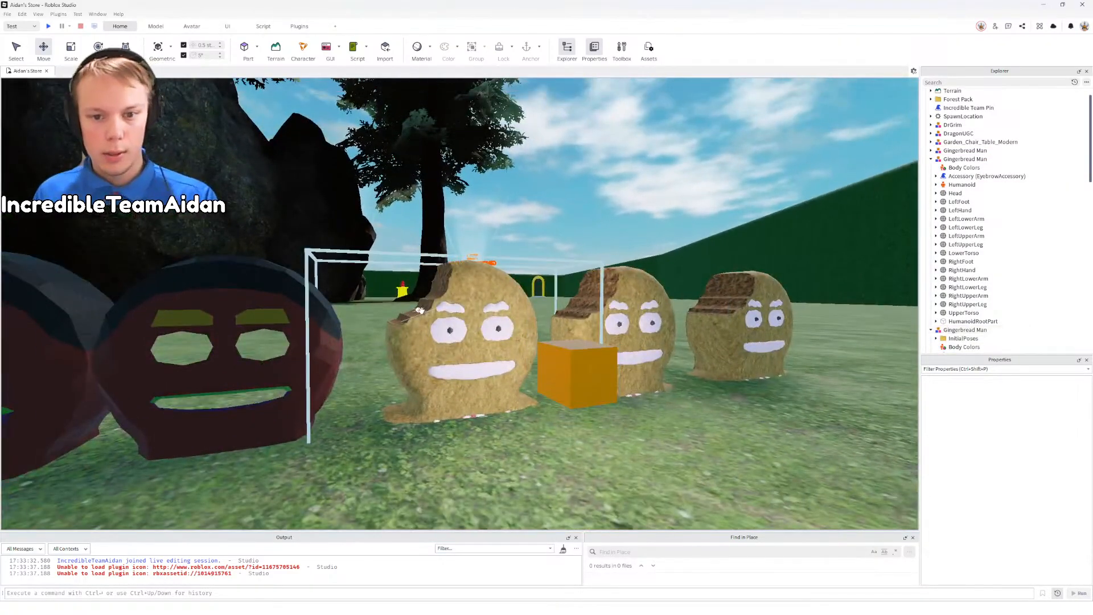
left_click(420, 311)
key("w")
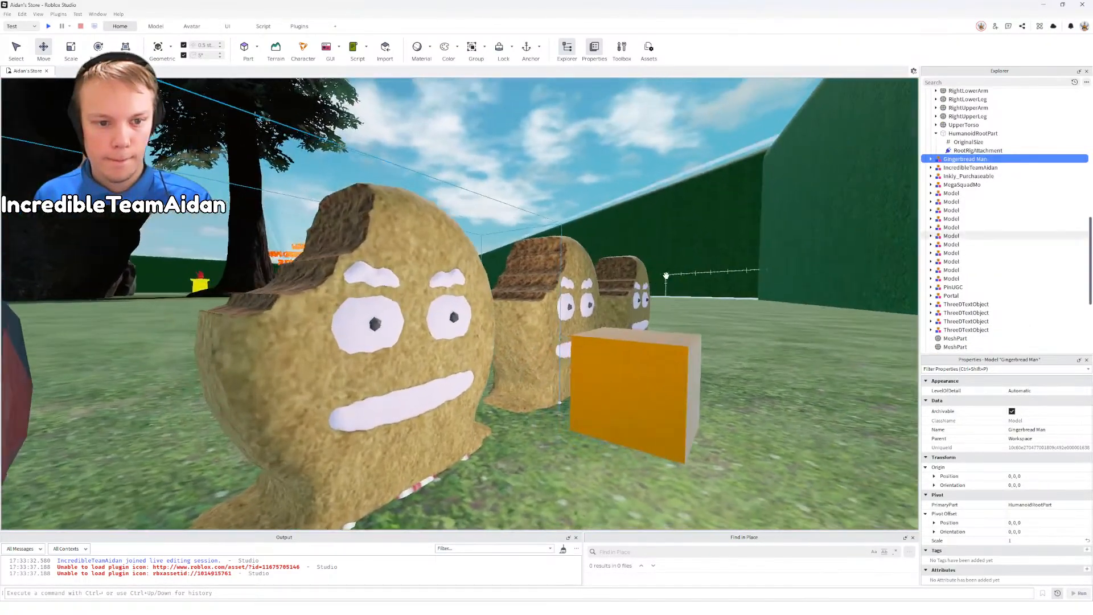
key("d")
right_click_drag(667, 276, 615, 273)
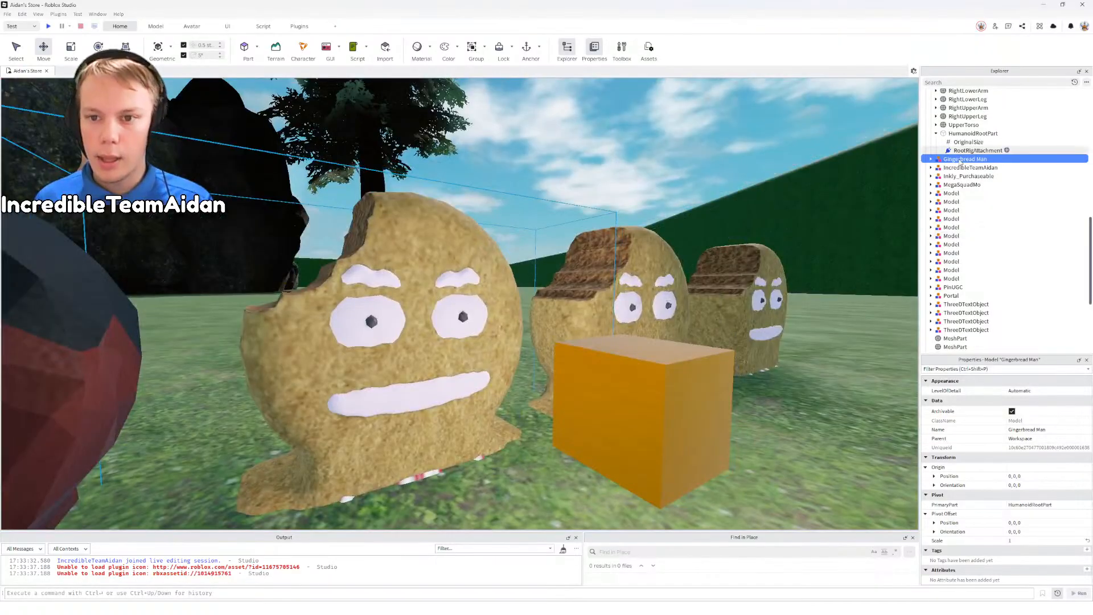
left_click(932, 159)
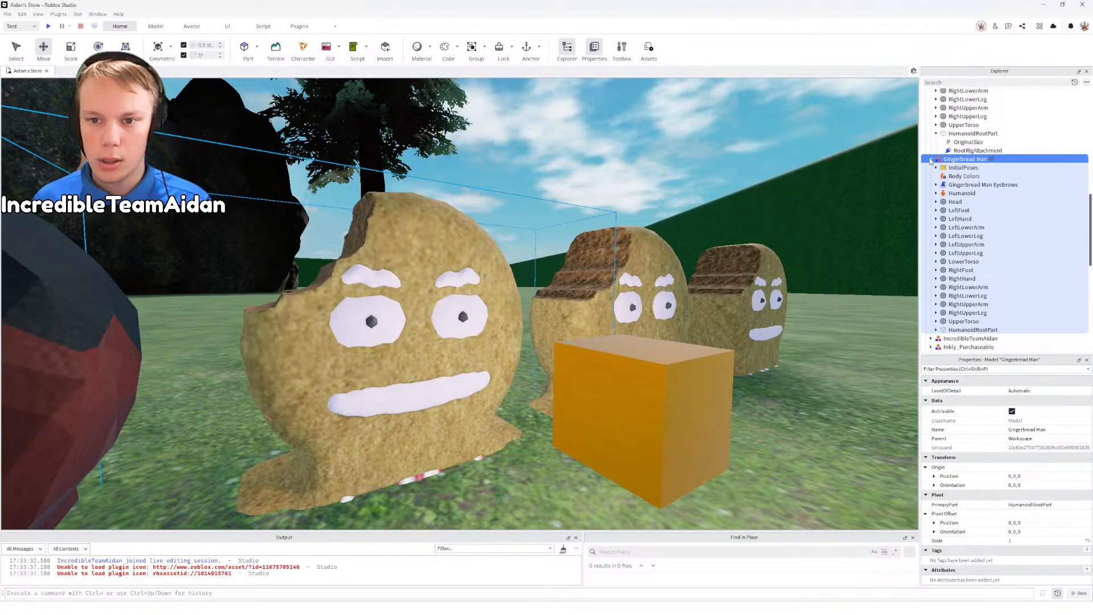
left_click(955, 168)
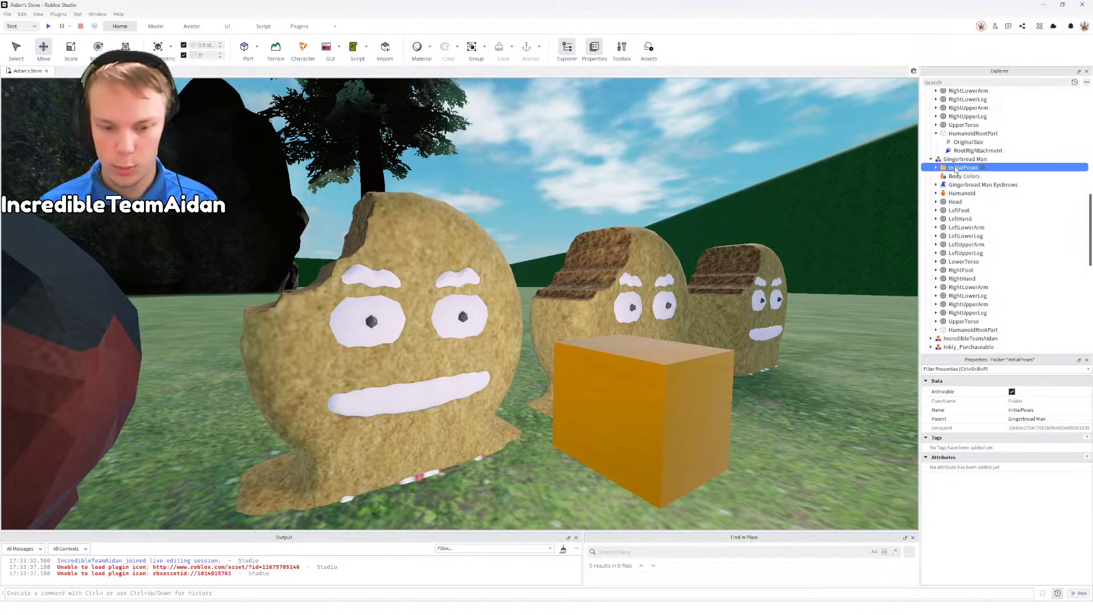
key("Delete")
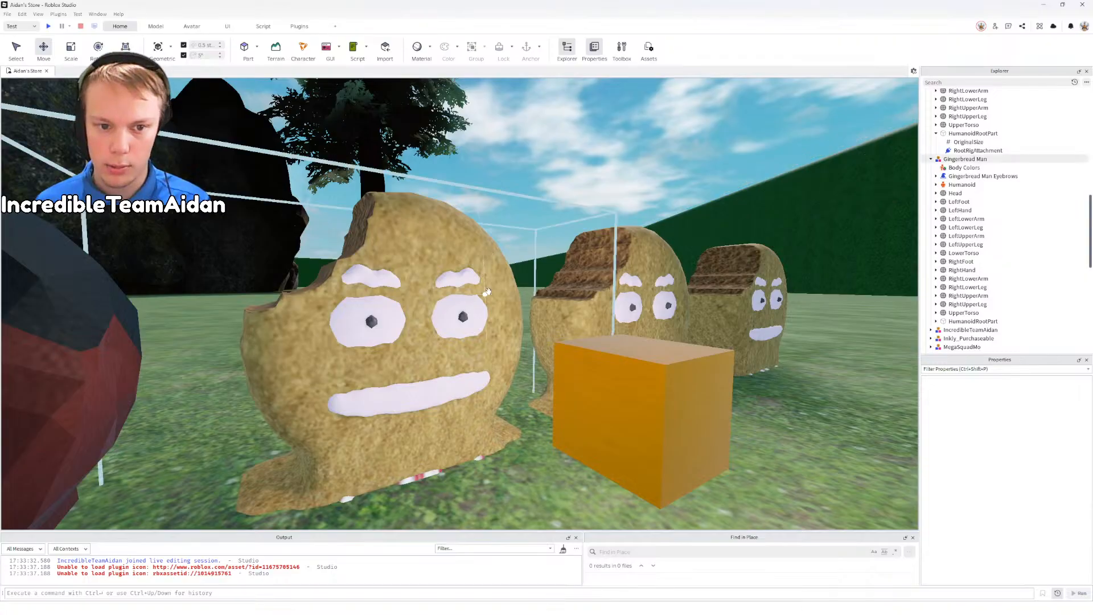
Step: Move the middle and the farthest Gingerbread Man models each 0.5 studs away from the duplicated model
key("d")
right_click_drag(497, 282, 497, 282)
key("q")
key("q")
key("d")
key("s")
left_click(472, 263)
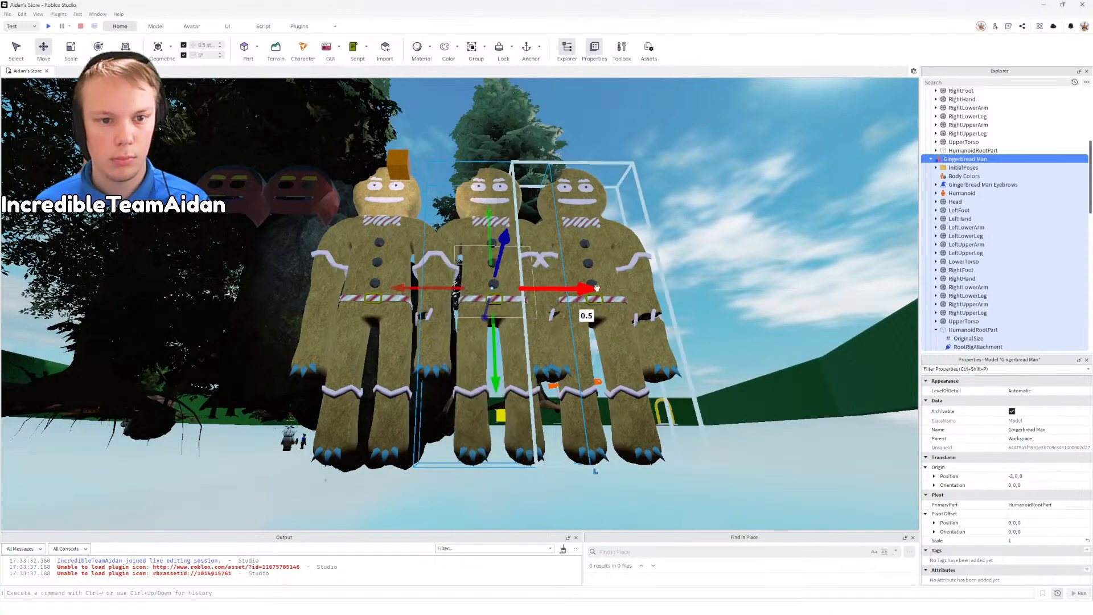
left_click(621, 265)
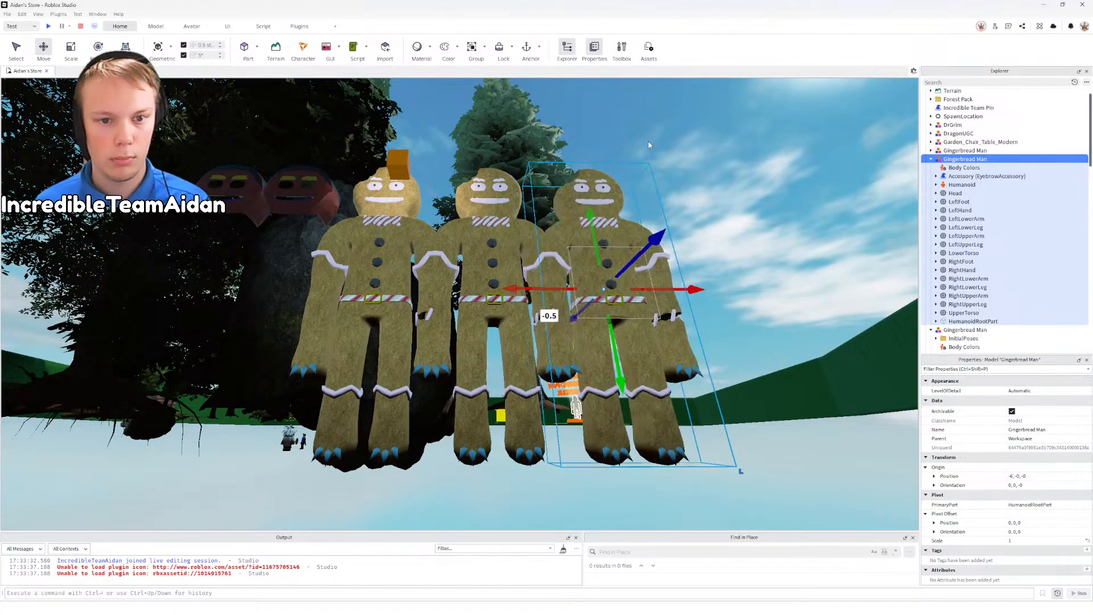
left_click(723, 142)
Step: Examine the row of Gingerbread Man heads beside the dark head meshes from the front
right_click_drag(723, 142, 721, 143)
key("w")
key("e")
key("d")
key("w")
key("s")
key("e")
key("w")
key("s")
key("w")
key("w")
key("a")
key("q")
key("w")
key("d")
key("s")
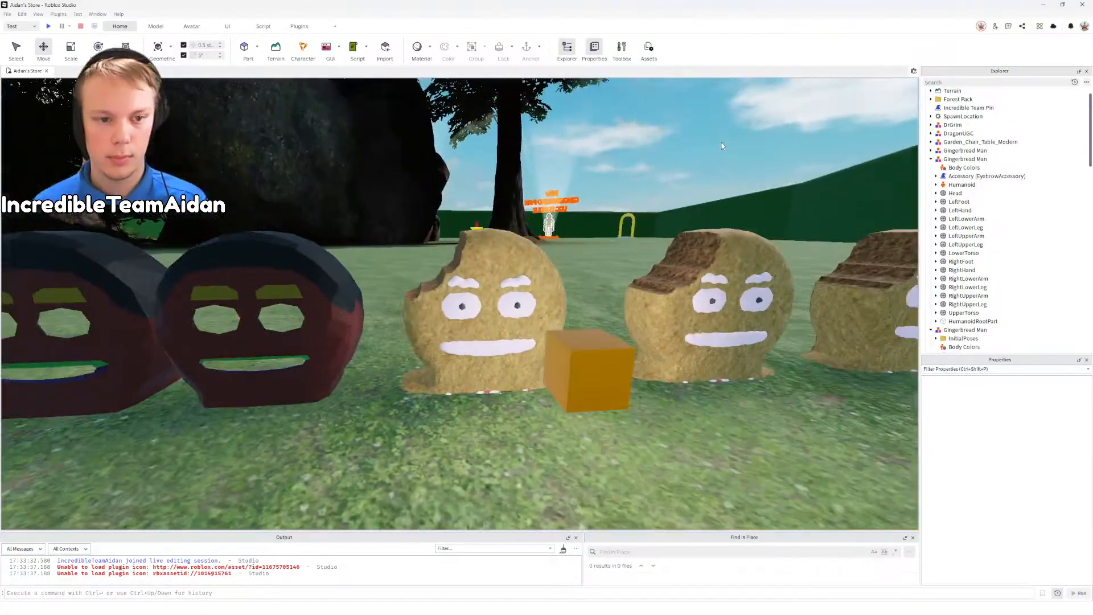
Step: Move the dark head MeshPart nearest the duplicated Gingerbread Man sideways until it overlays that model's head
key("s")
key("a")
key("d")
left_click(349, 312)
left_click_drag(430, 307, 480, 306)
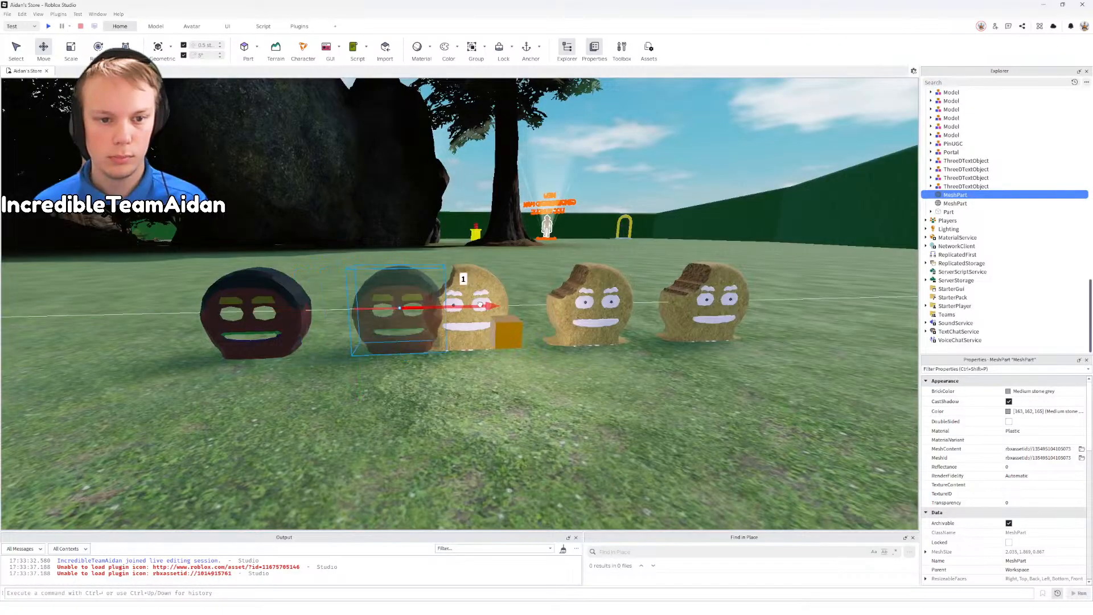
key("w")
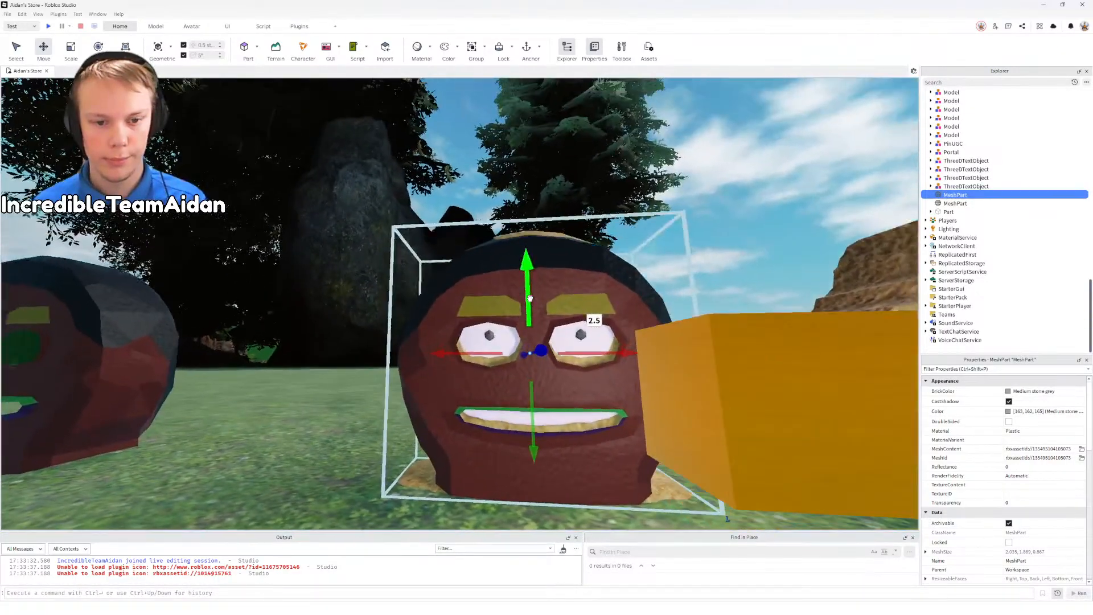
right_click_drag(530, 299, 530, 298)
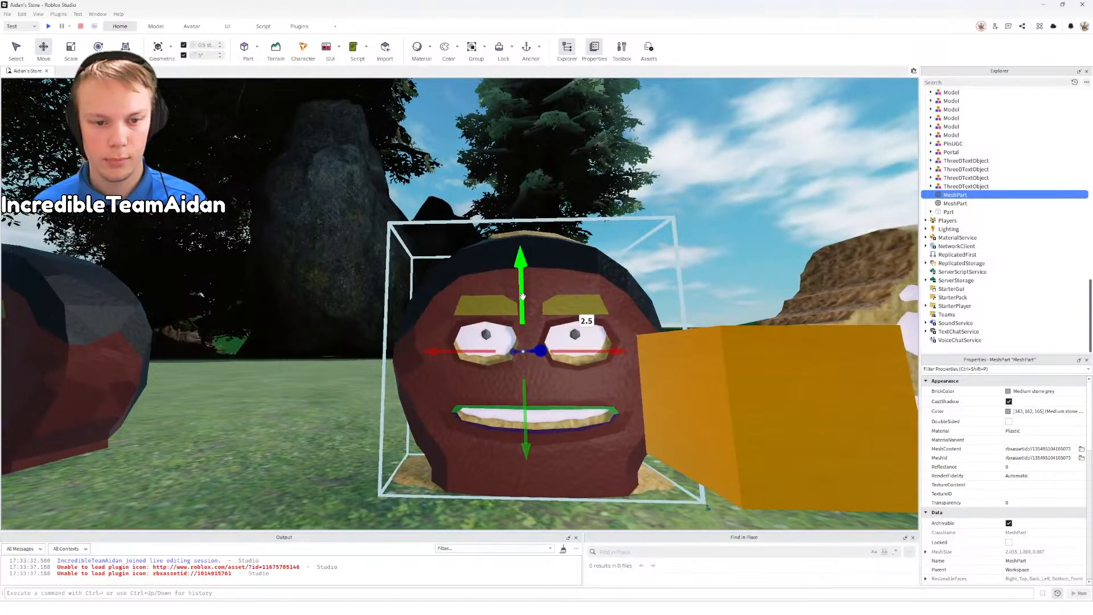
Step: Move the dark head MeshPart 2.5 studs sideways off the duplicated Gingerbread Man, back beside the other dark head
left_click_drag(522, 295, 534, 274)
left_click_drag(622, 352, 296, 361)
key("f")
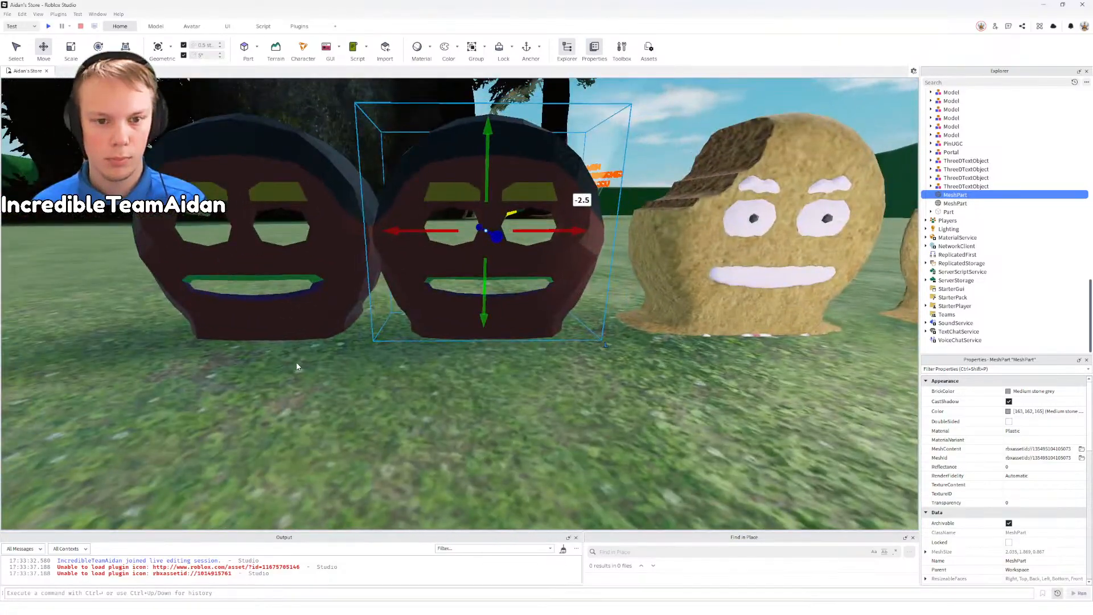
left_click(566, 439)
right_click_drag(566, 439, 523, 235)
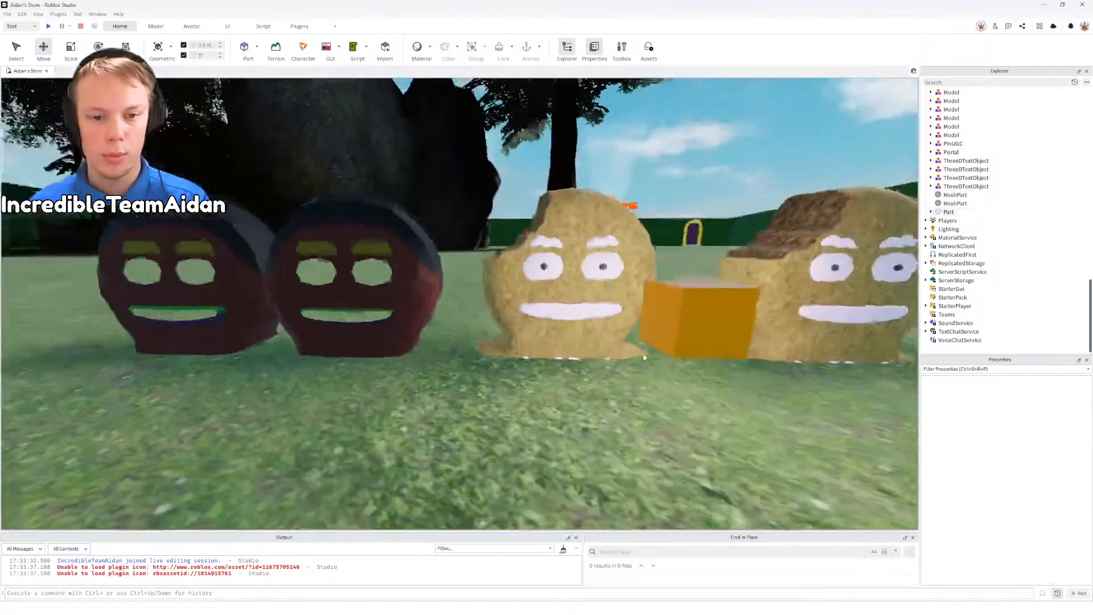
Step: Examine the Gingerbread Man models in the Workspace hierarchy and compare their full bodies side by side in the scene
scroll(523, 234, "up", 3)
left_click(523, 234)
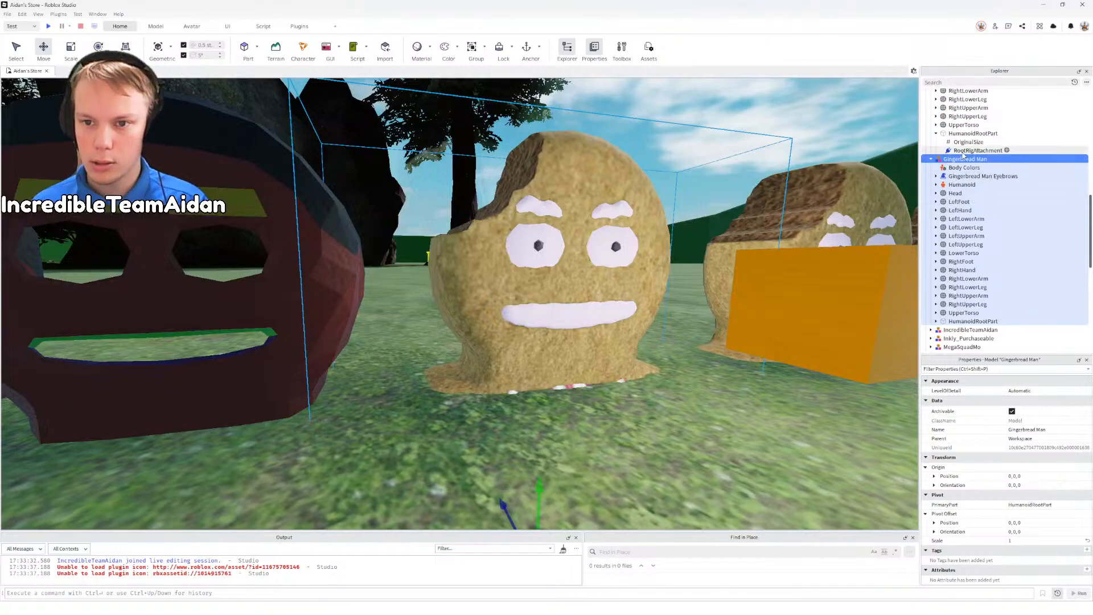
scroll(963, 156, "up", 6)
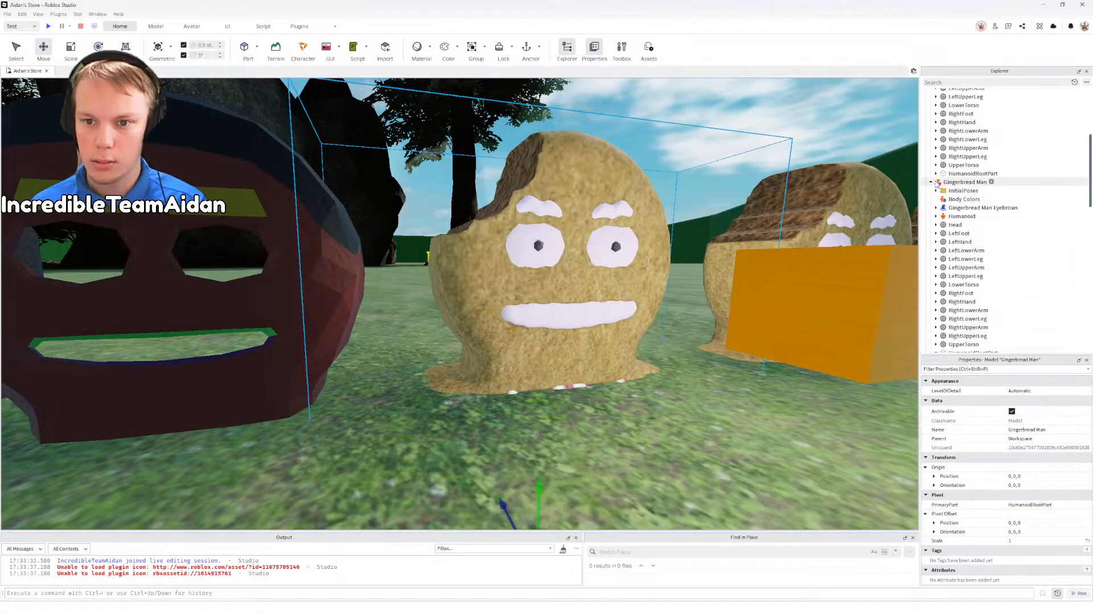
left_click(932, 182)
scroll(938, 191, "up", 5)
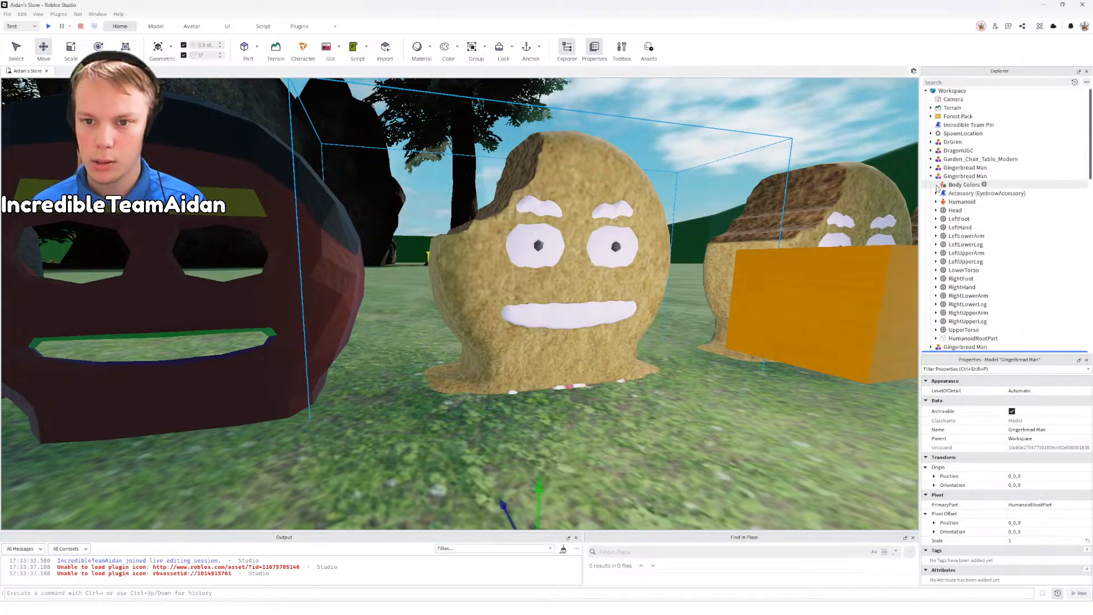
left_click(961, 177)
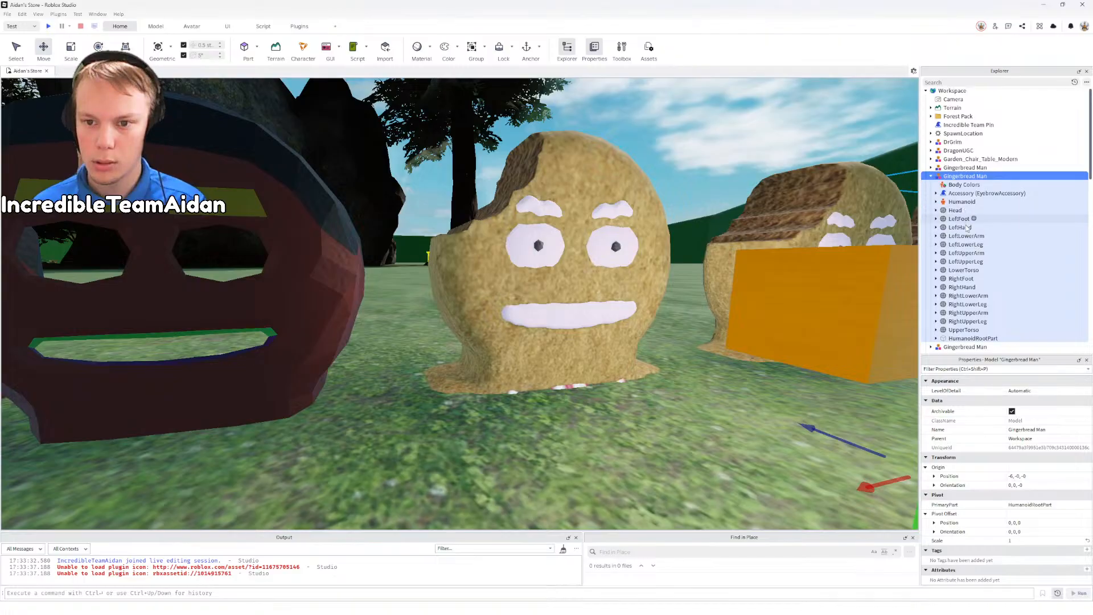
scroll(968, 228, "down", 5)
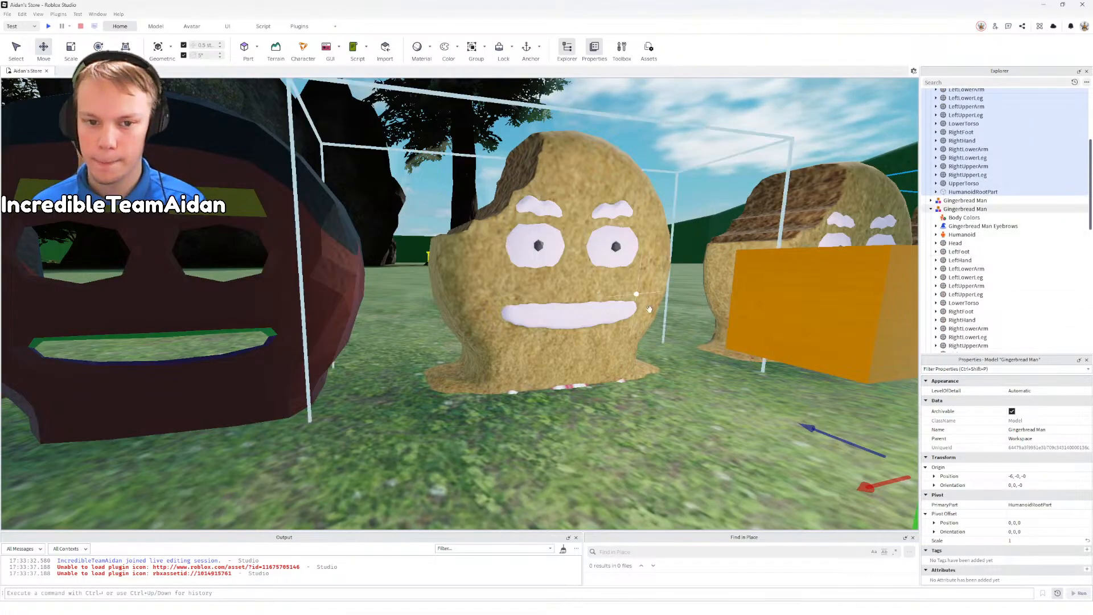
key("f")
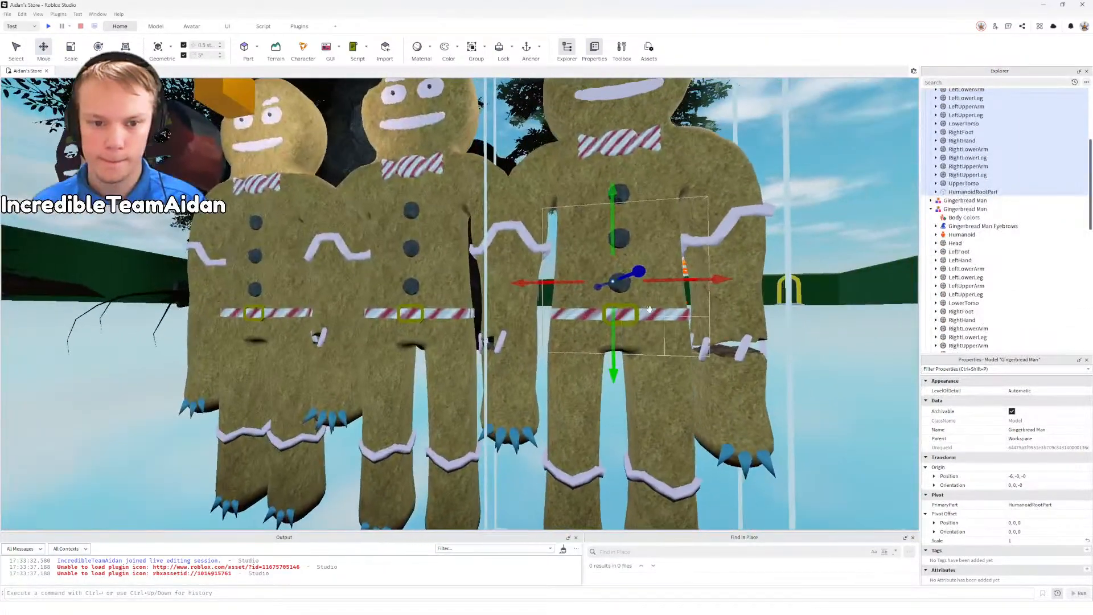
key("a")
right_click_drag(650, 309, 651, 311)
key("d")
key("s")
Step: Lower the orange cube 5 studs toward the hands of the nearest Gingerbread Man
left_click(476, 233)
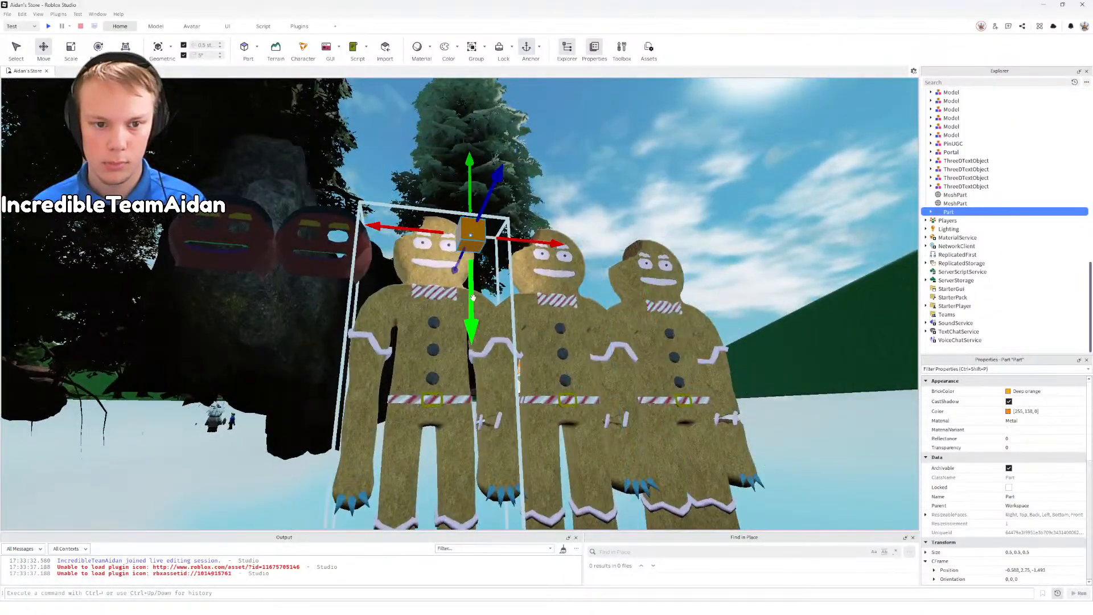
left_click_drag(472, 325, 471, 520)
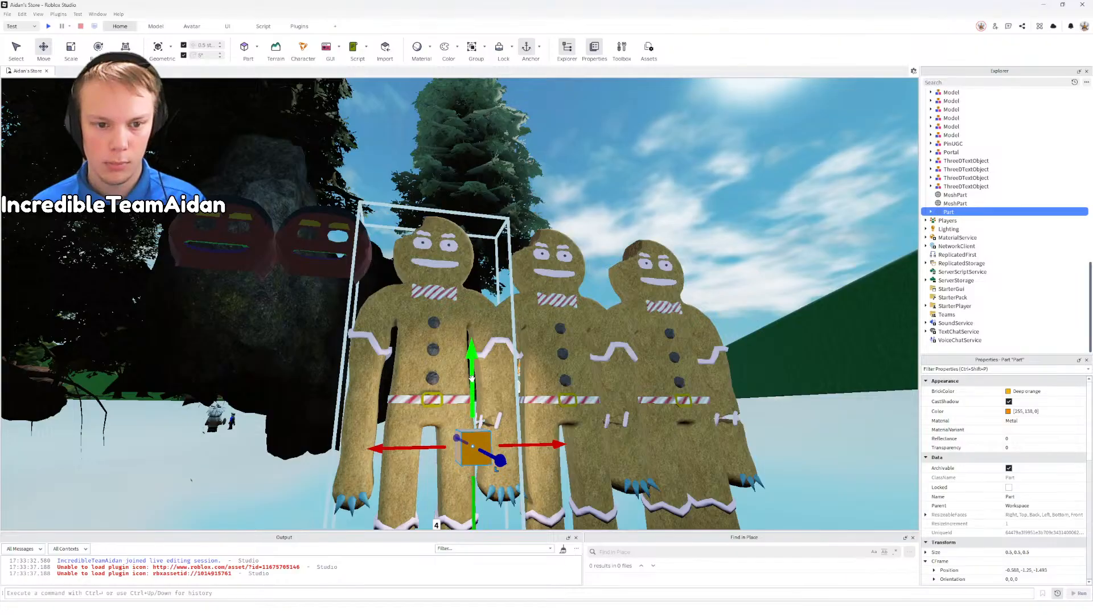
left_click_drag(473, 379, 473, 455)
Step: Examine the clawed hands and lower bodies of the Gingerbread Man models from close up and below
key("q")
right_click_drag(511, 404, 503, 400)
key("d")
key("e")
key("w")
key("a")
key("s")
key("w")
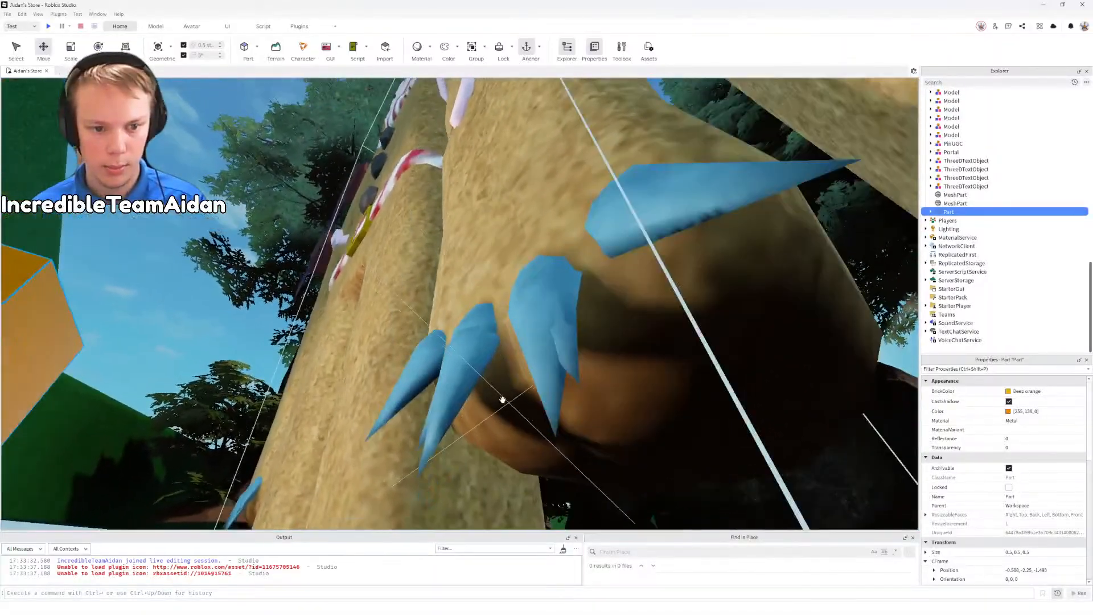
right_click_drag(424, 362, 477, 347)
scroll(481, 342, "down", 3)
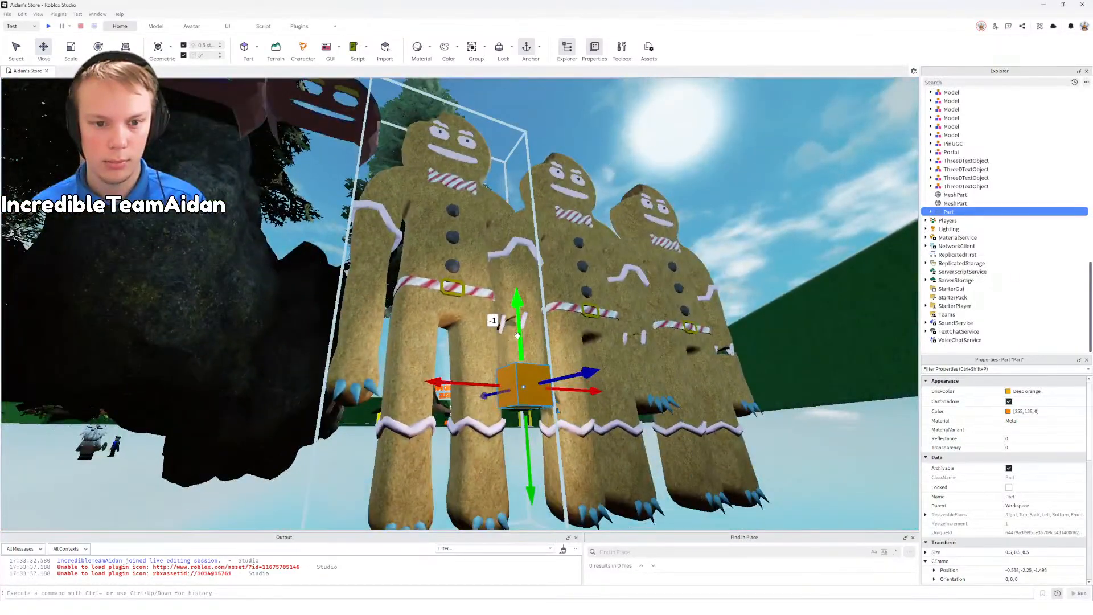
Step: Raise the orange cube 4.5 studs so it sits beside the nearest Gingerbread Man's head
left_click_drag(520, 325, 518, 350)
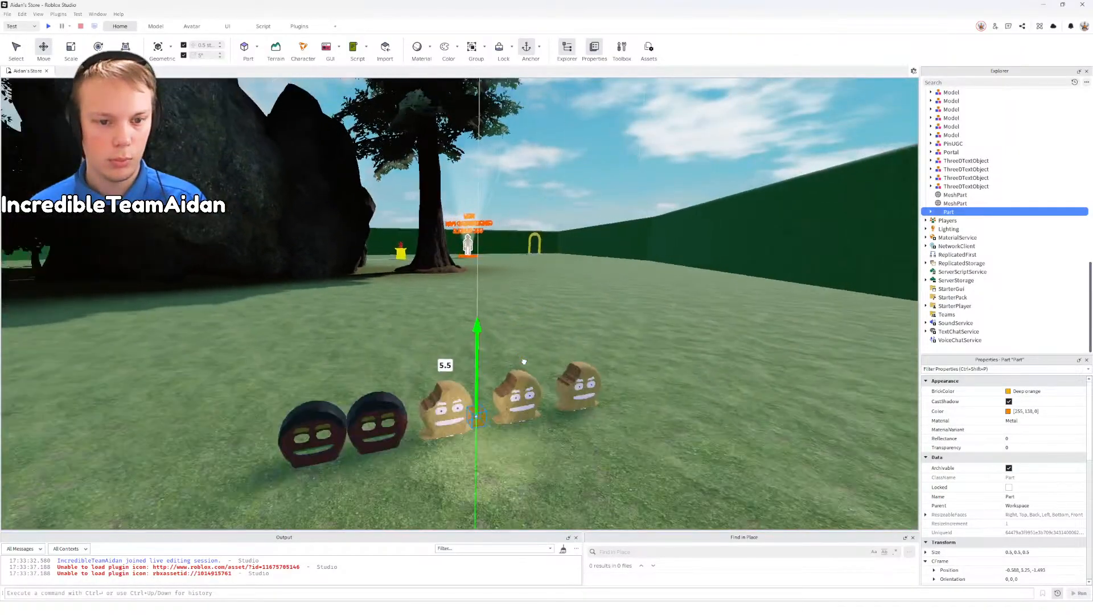
left_click_drag(524, 362, 513, 393)
scroll(524, 362, "up", 3)
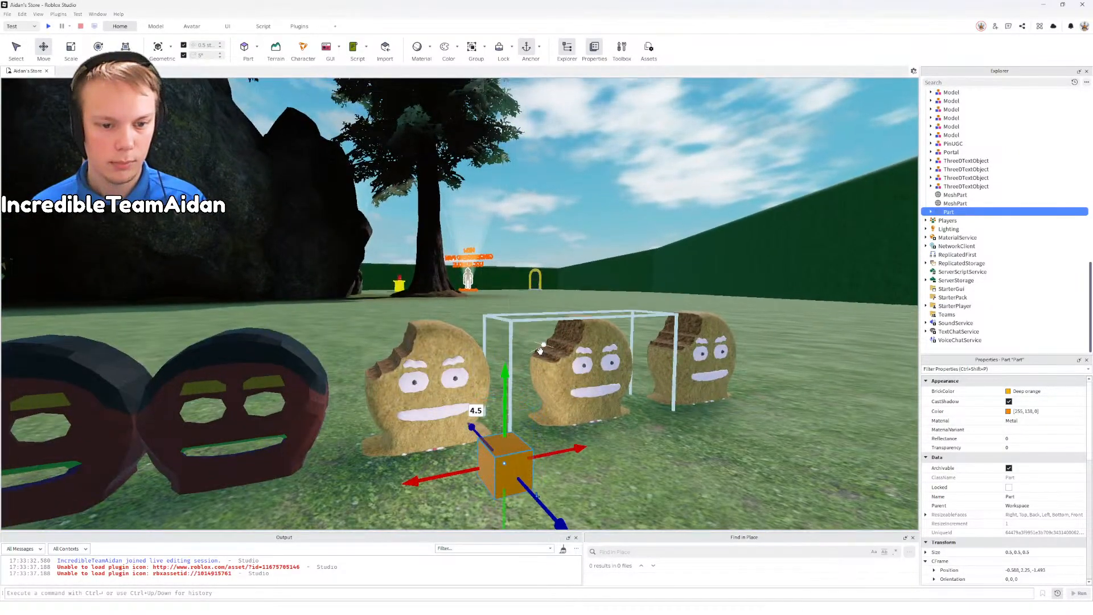
right_click_drag(539, 353, 540, 355)
scroll(539, 356, "down", 3)
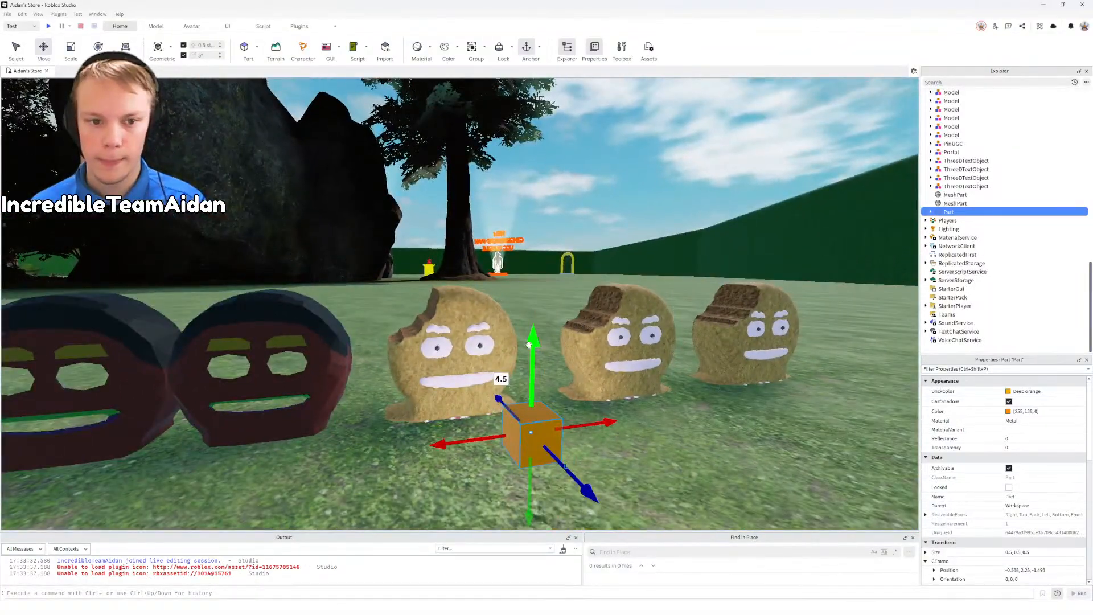
Step: Review the Humanoid properties of the Gingerbread Man model nearest the dark heads
left_click(469, 338)
left_click(962, 185)
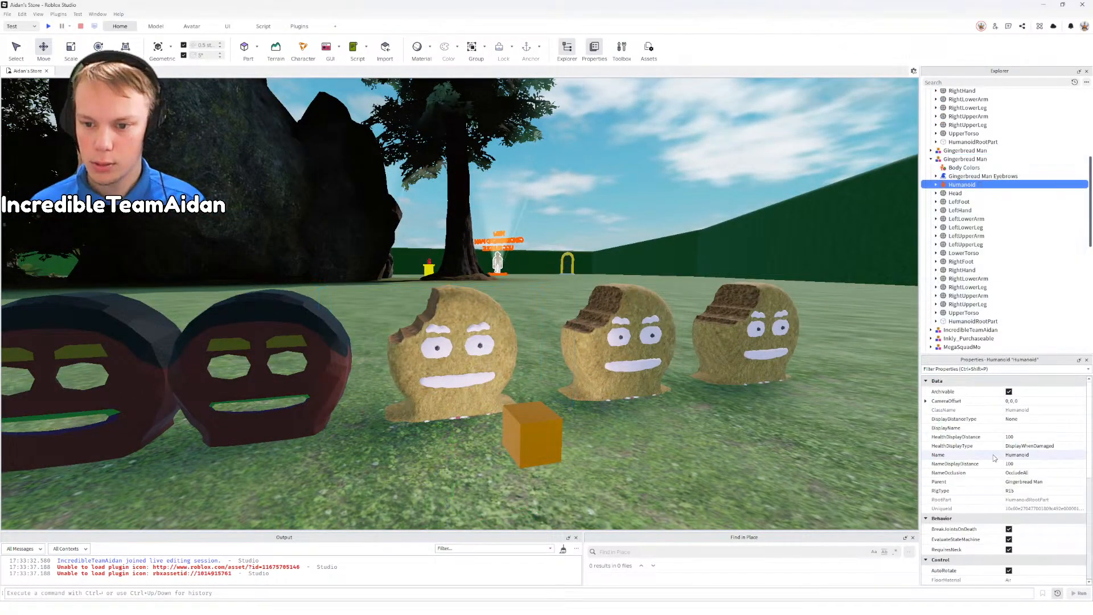
scroll(989, 466, "down", 6)
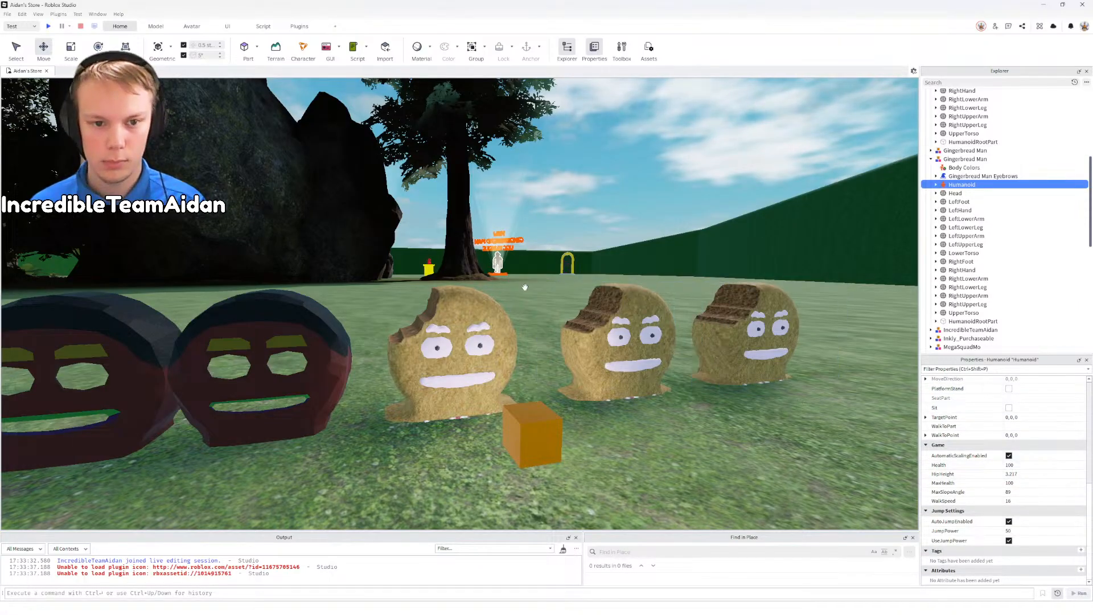
Step: Load the Gingerbread Man nearest the dark heads into Avatar Setup and widen its preview to show the whole character
left_click(455, 353)
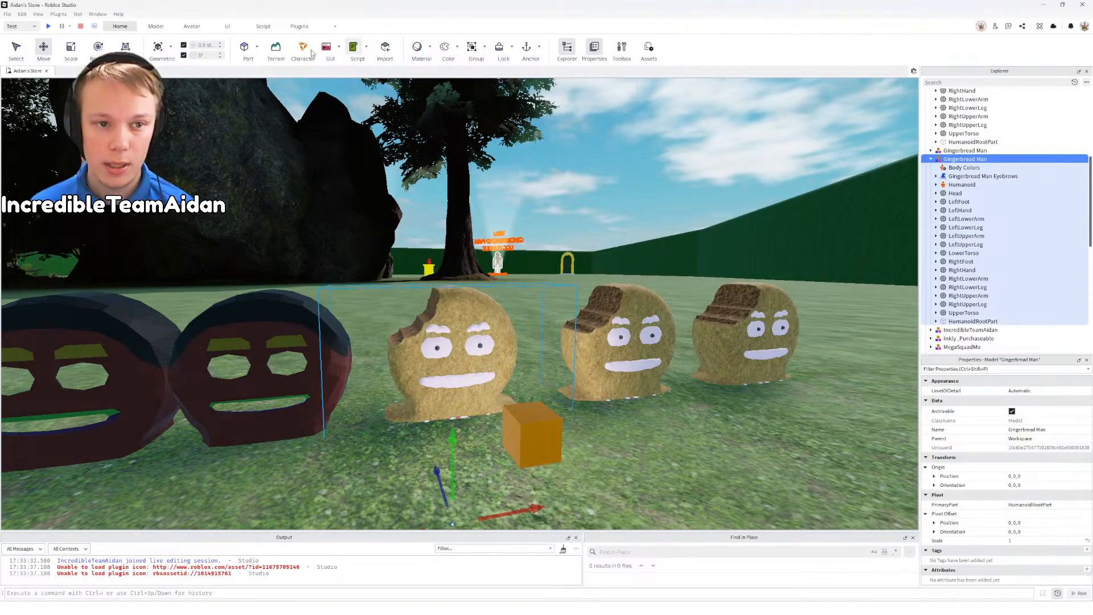
left_click(191, 27)
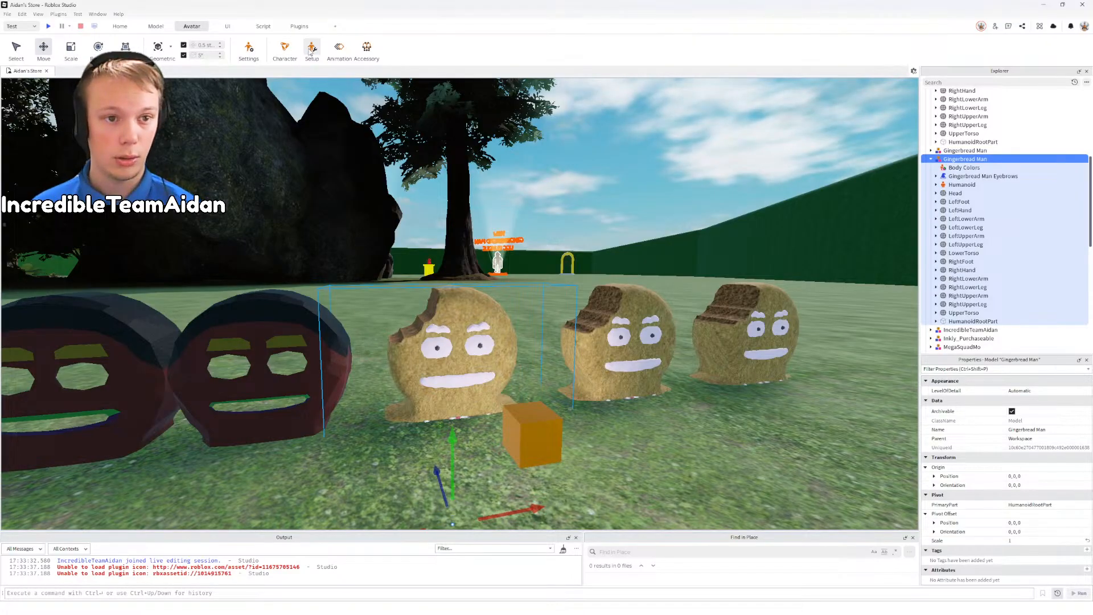
left_click(311, 49)
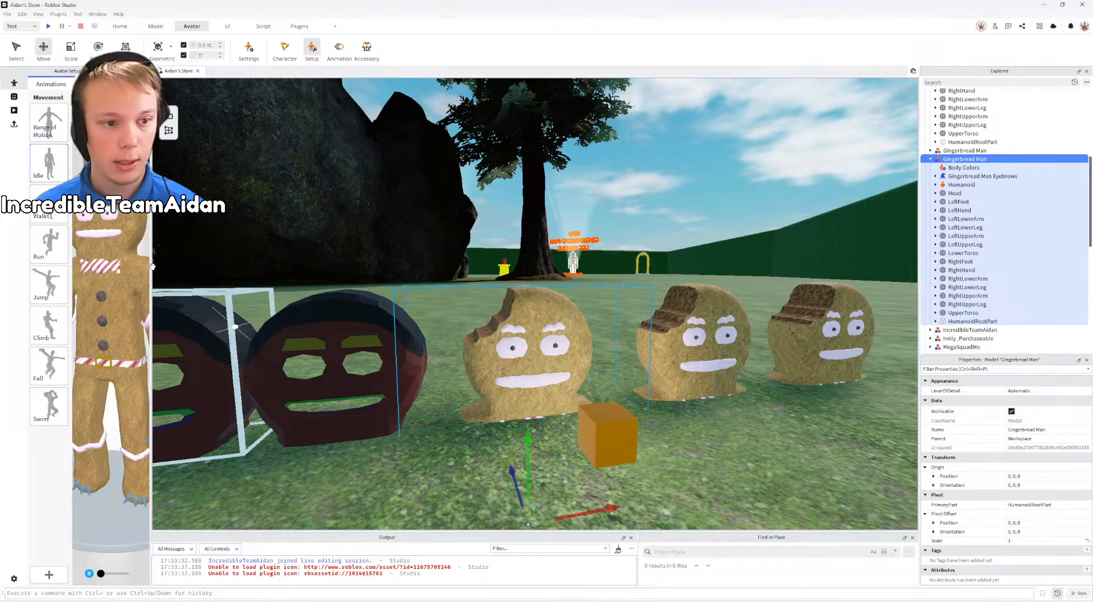
left_click_drag(152, 256, 354, 257)
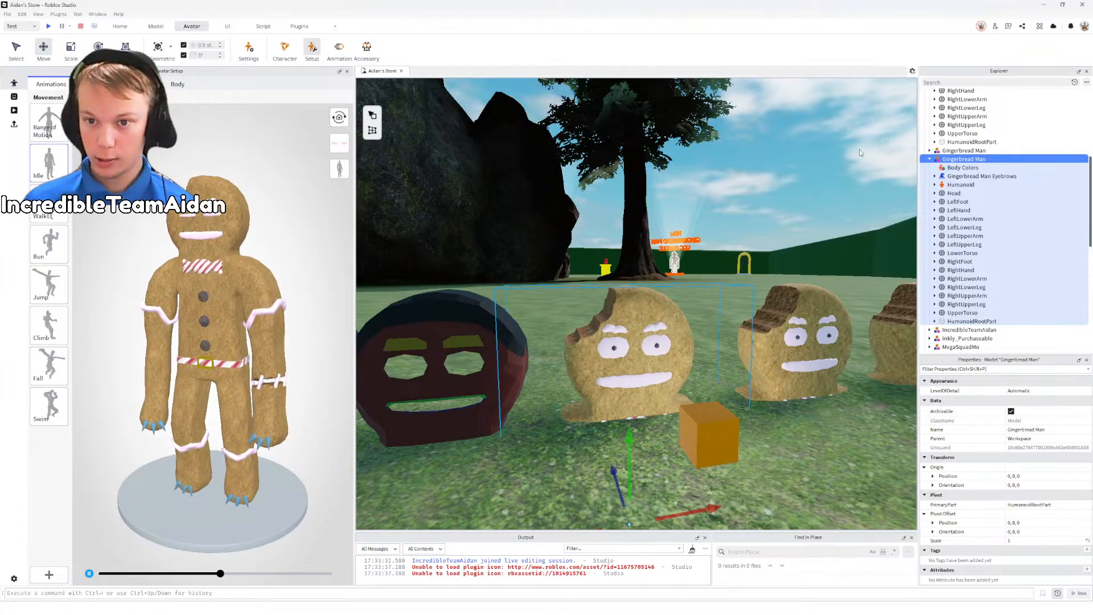
left_click(980, 168)
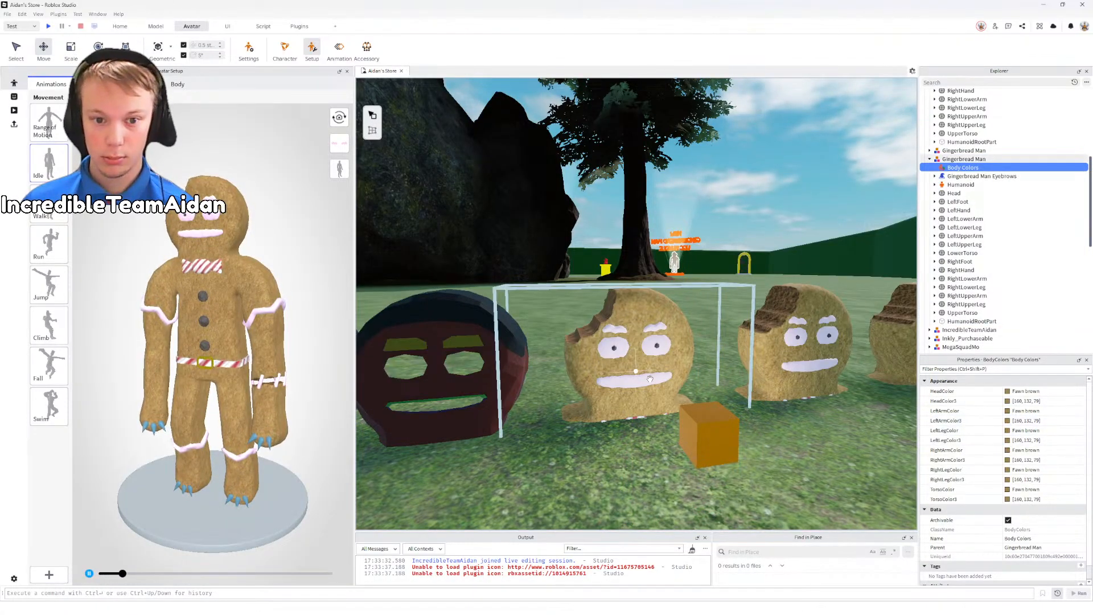
left_click(968, 160)
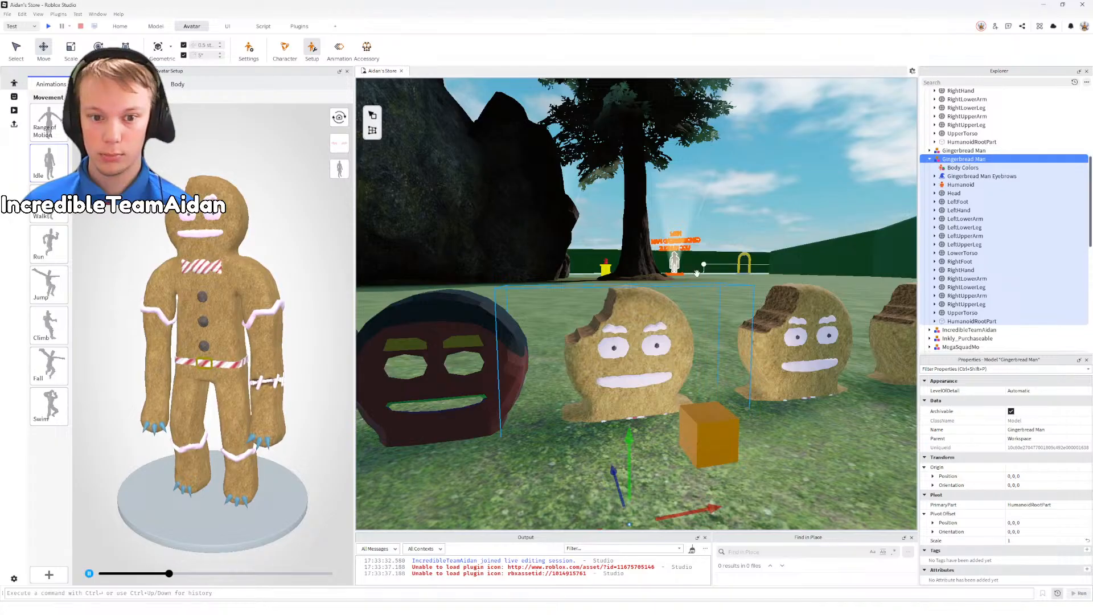
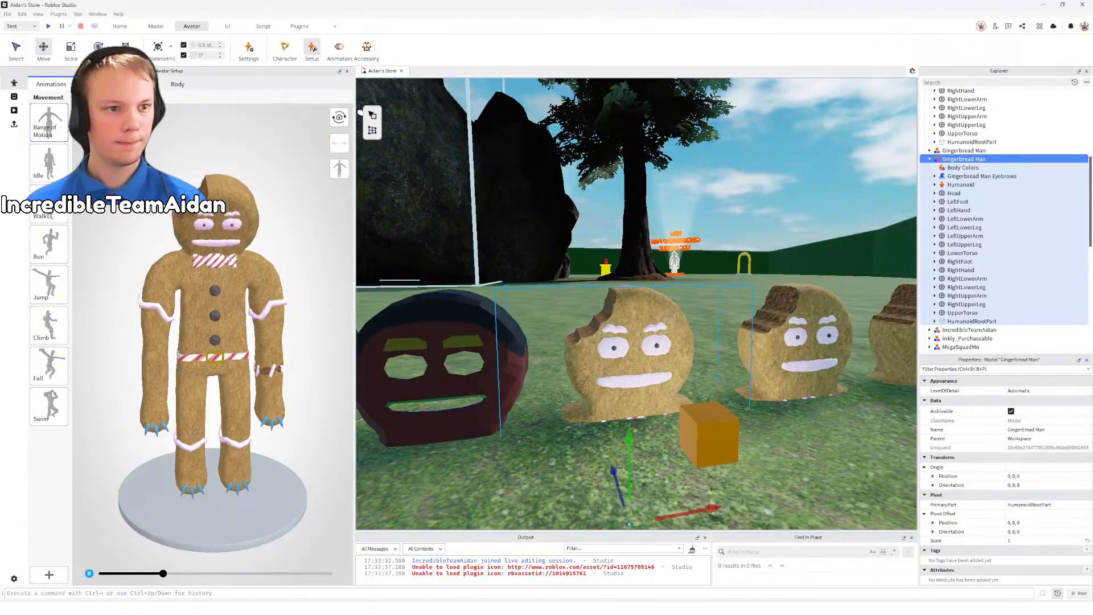
Step: Test the orange zip hoodie on the Gingerbread Man preview, check its fit around the neck, and remove it
left_click(93, 83)
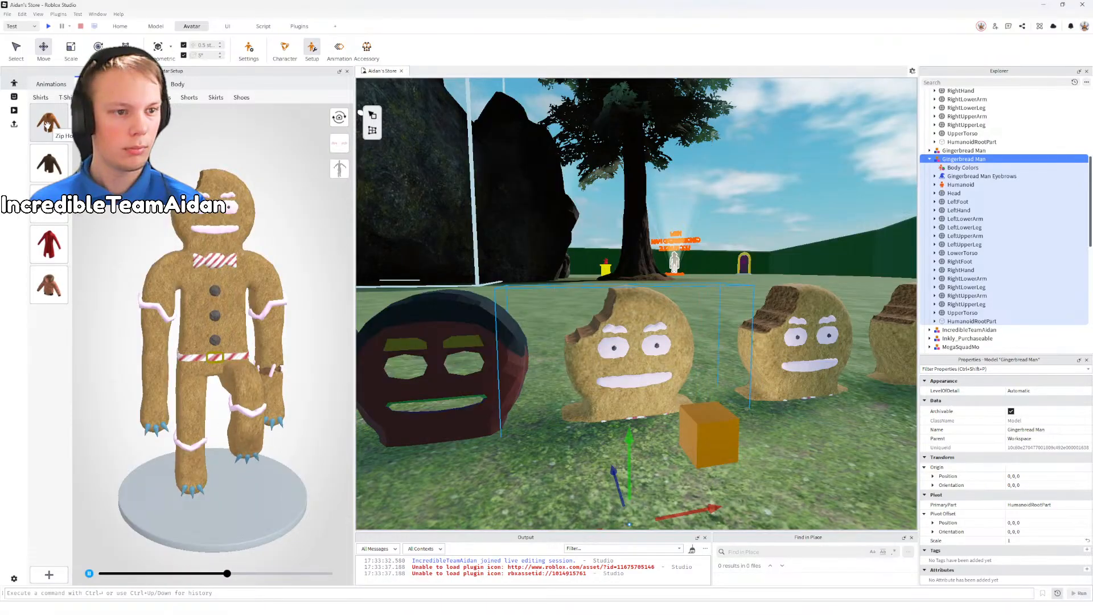
left_click(48, 124)
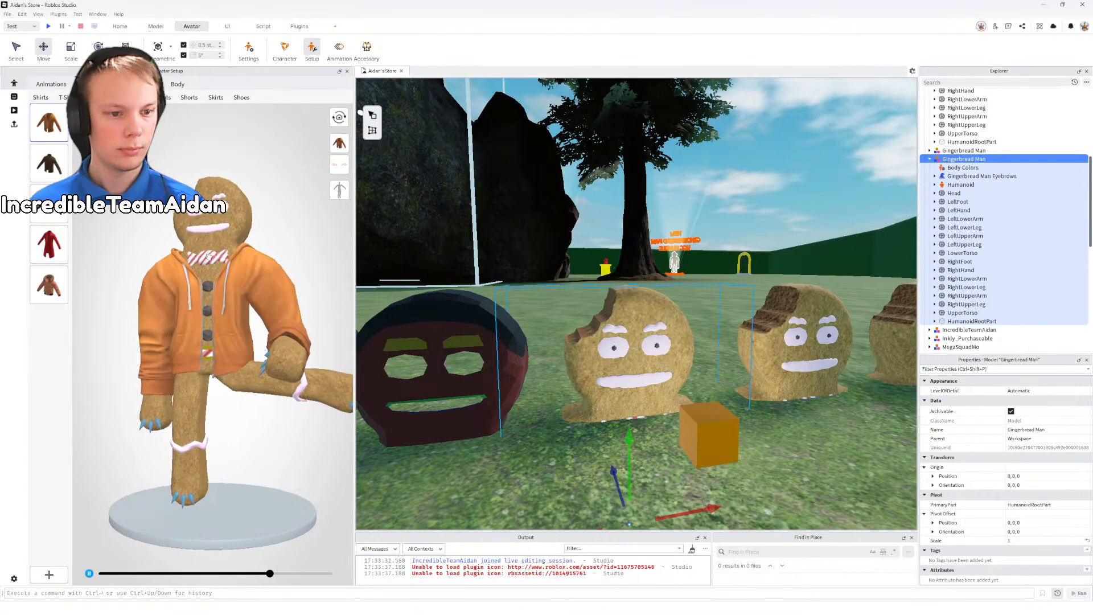
mouse_move(209, 257)
left_mouse_down()
mouse_move(320, 264)
mouse_move(223, 265)
left_mouse_up()
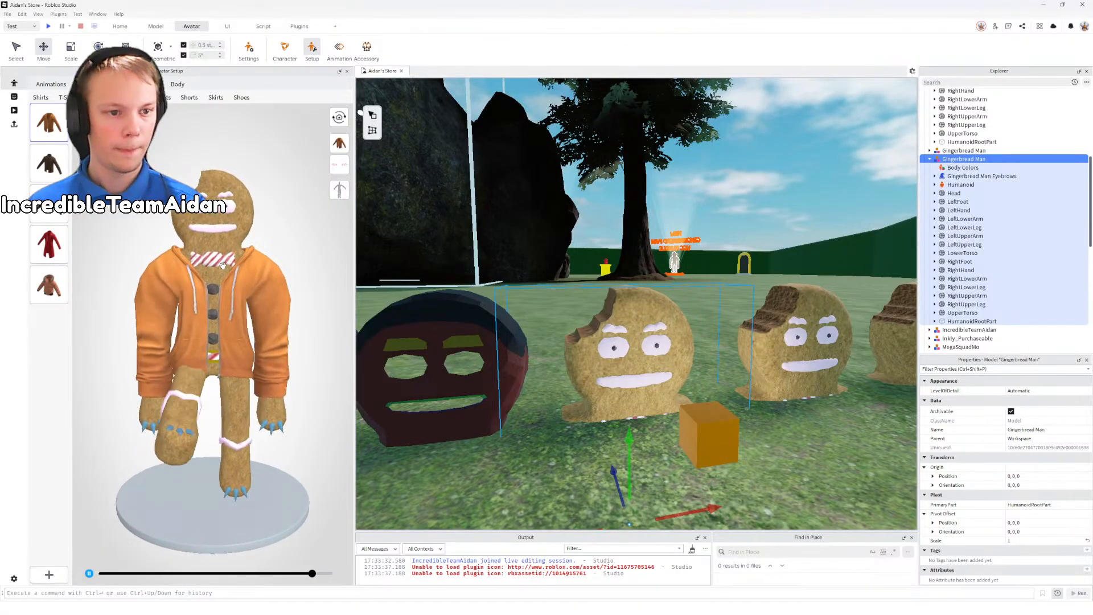
left_click(48, 122)
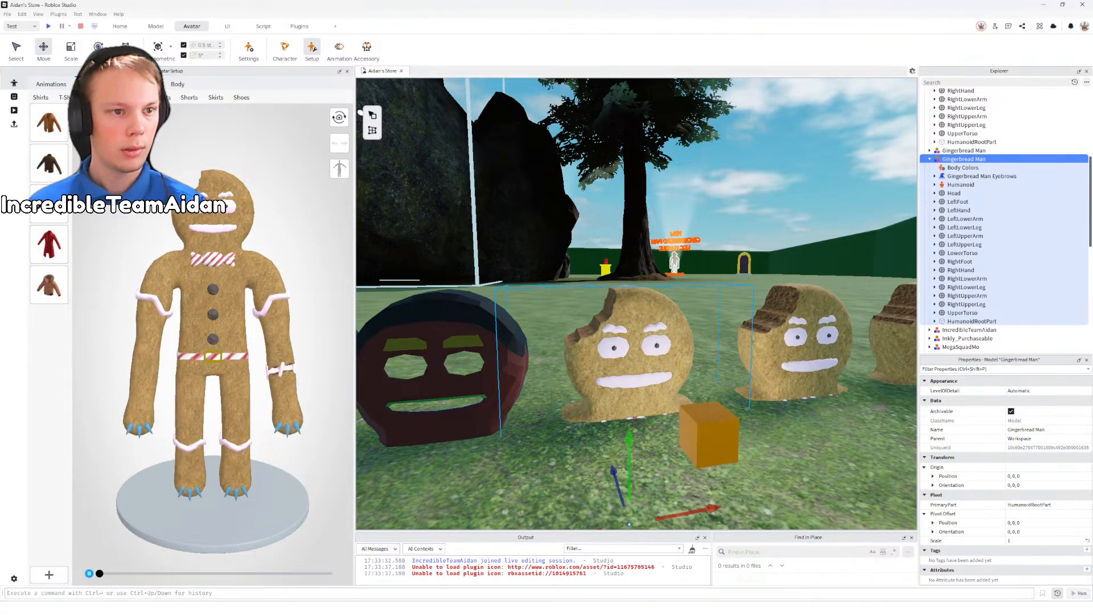
Step: Test the blond hair accessory on the Gingerbread Man preview and remove it
left_click(138, 84)
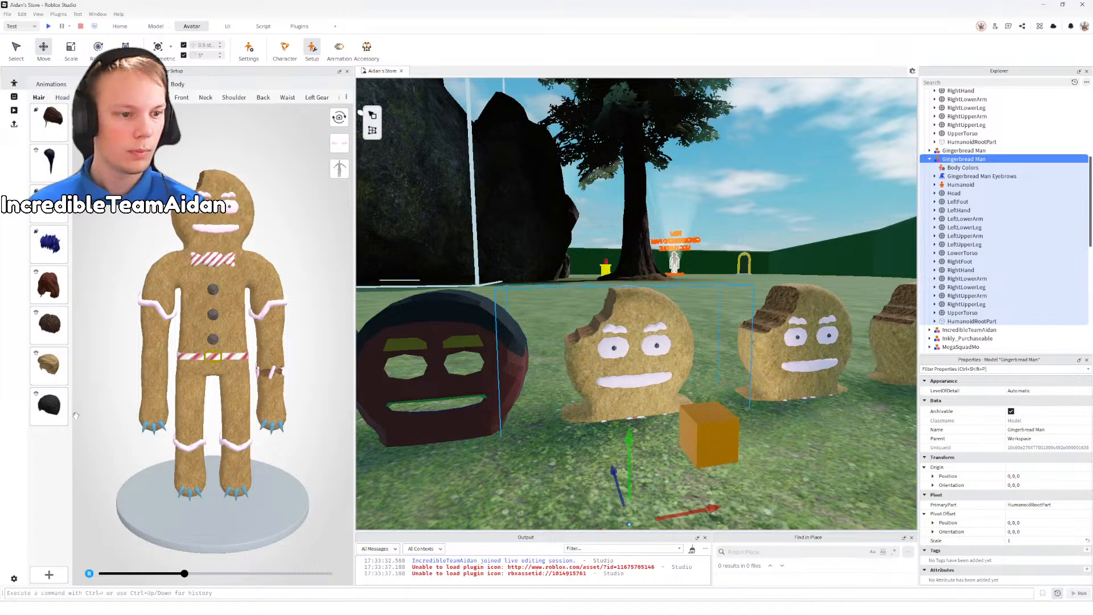
left_click(49, 365)
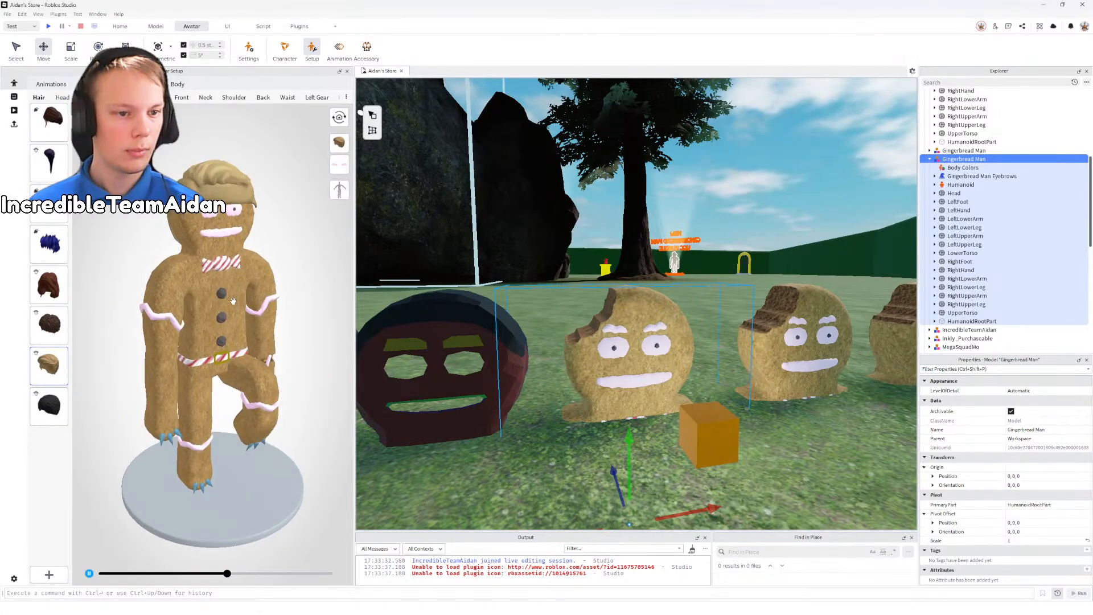
left_click(48, 364)
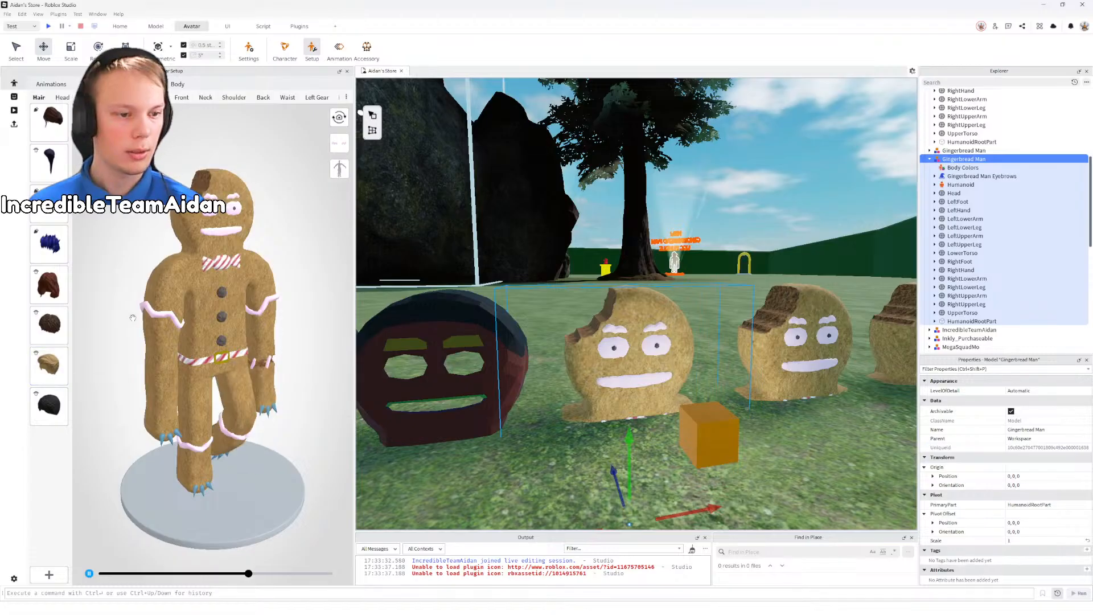
Step: Put the dark brown curly hair on the Gingerbread Man preview and inspect its fit from the front and back
left_click(49, 325)
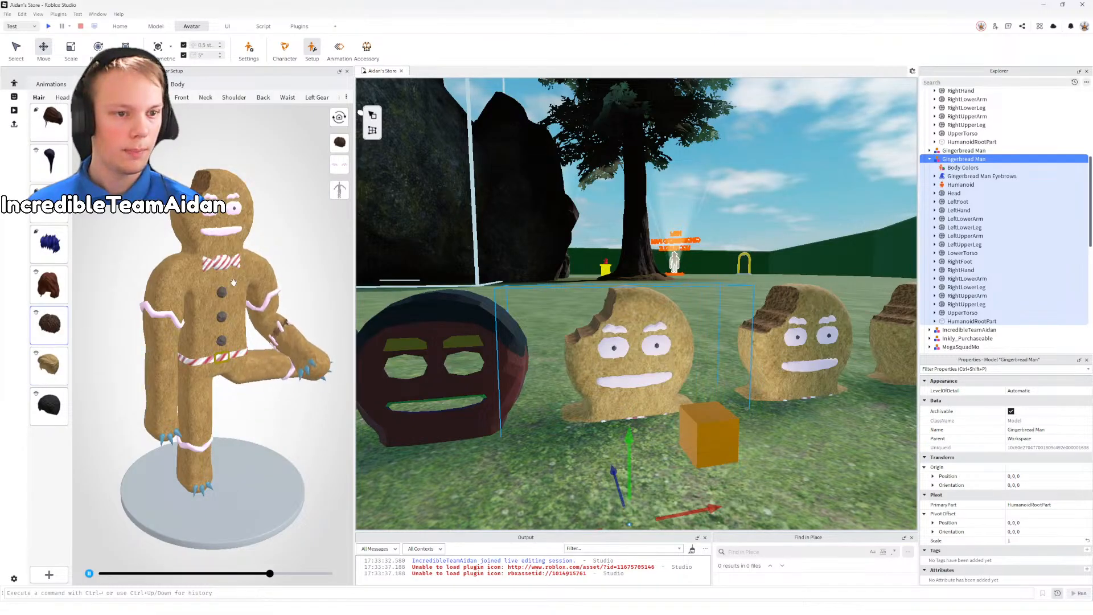
left_click_drag(227, 283, 326, 293)
scroll(183, 235, "up", 5)
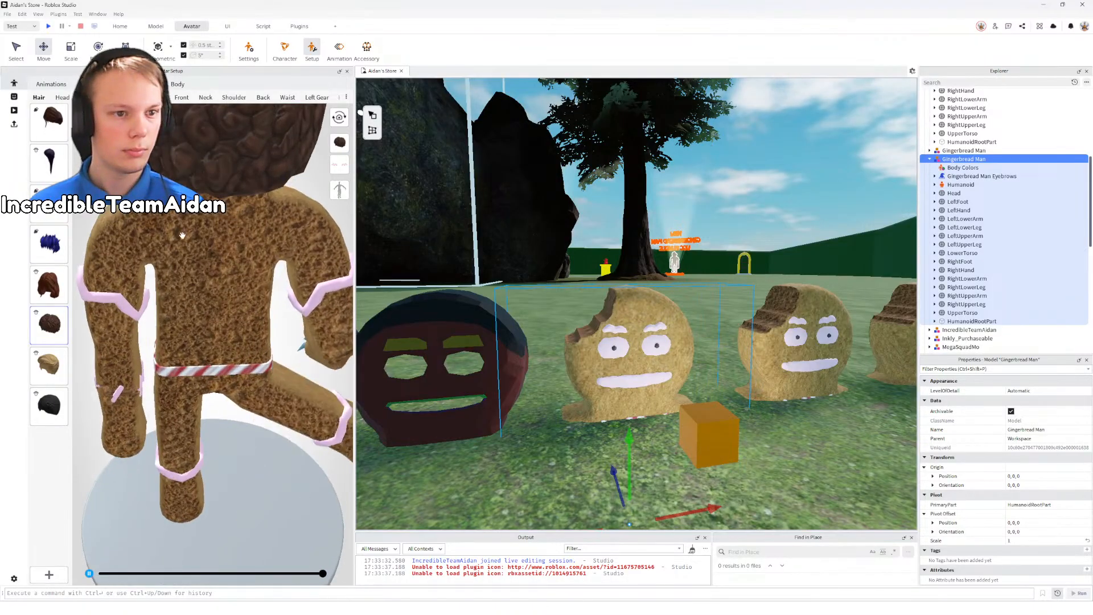
left_click_drag(182, 235, 275, 249)
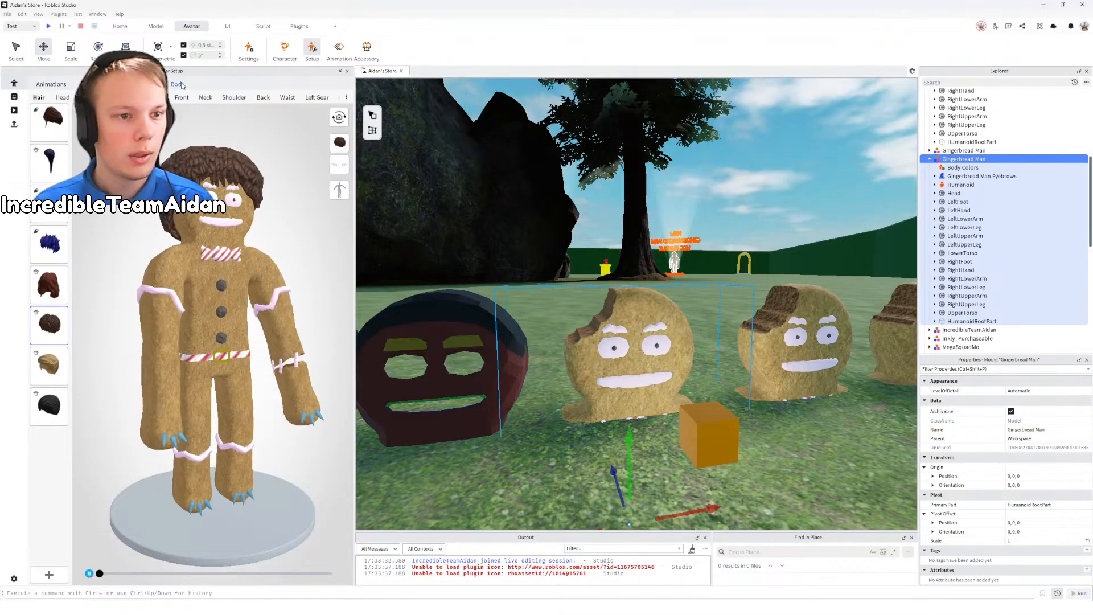
Step: Test the brown boots and the black shoes on the Gingerbread Man preview and inspect how they fit the feet
left_click(249, 85)
left_click(240, 98)
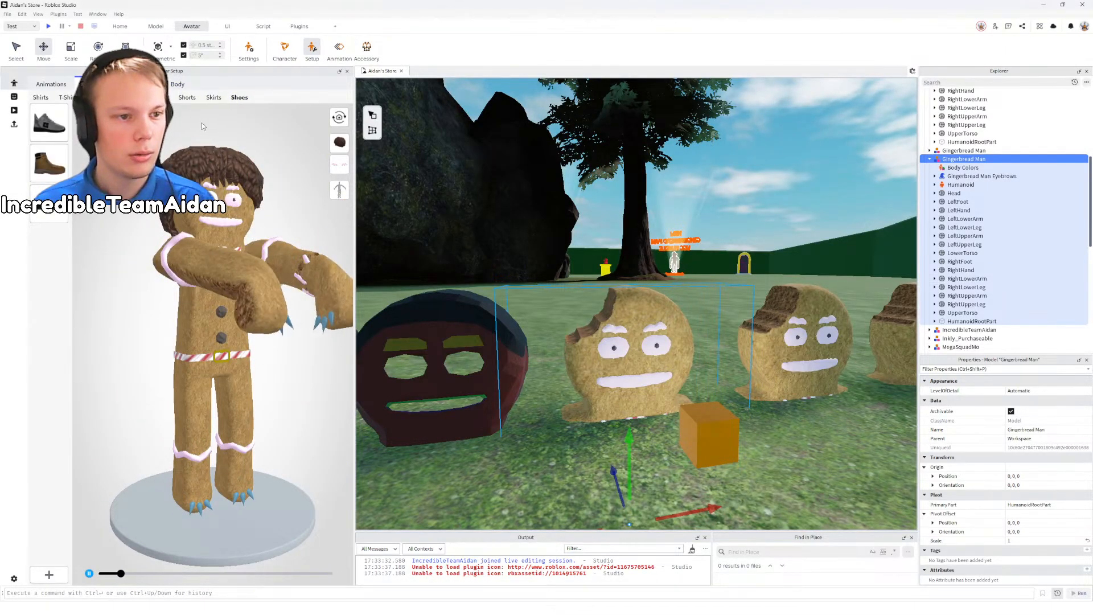
left_click(49, 163)
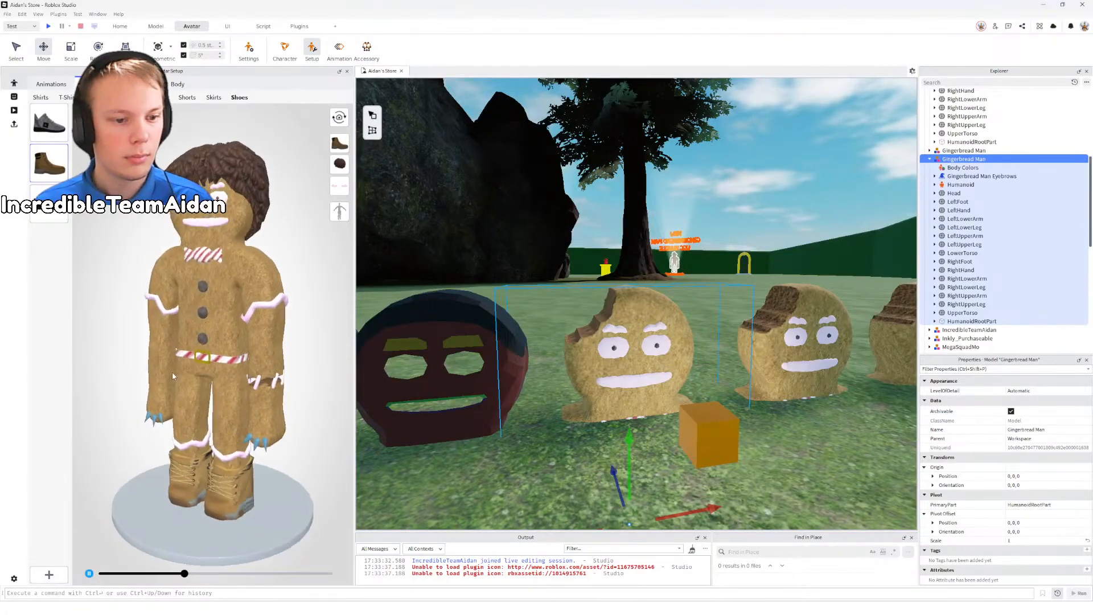
left_click(52, 197)
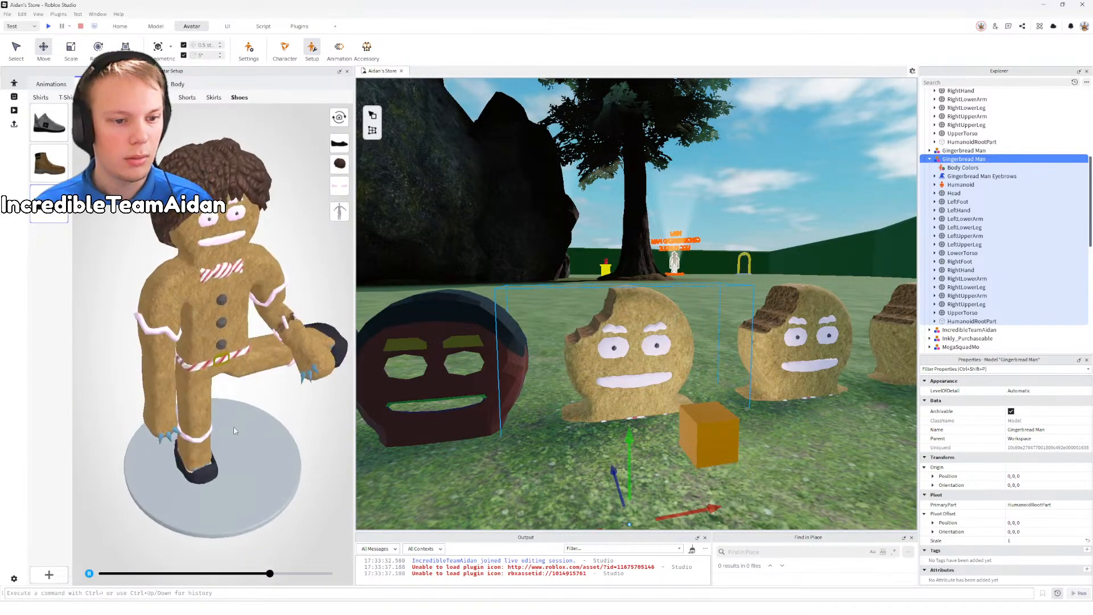
left_click_drag(203, 426, 219, 404)
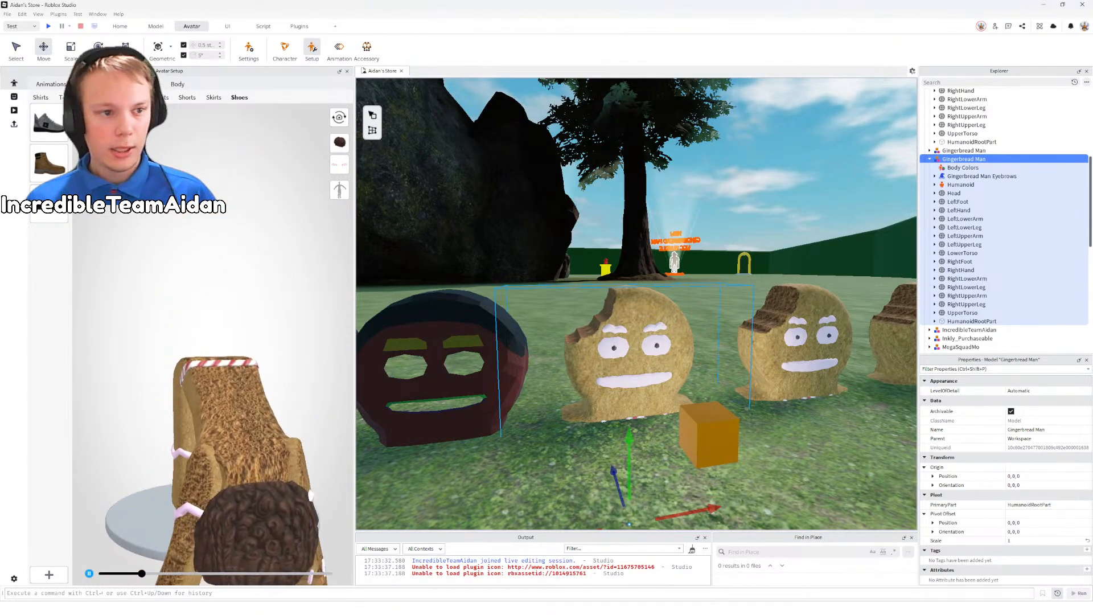
Step: Test the green and gold skirt on the Gingerbread Man preview, check its fit, and close Avatar Setup
left_click(215, 97)
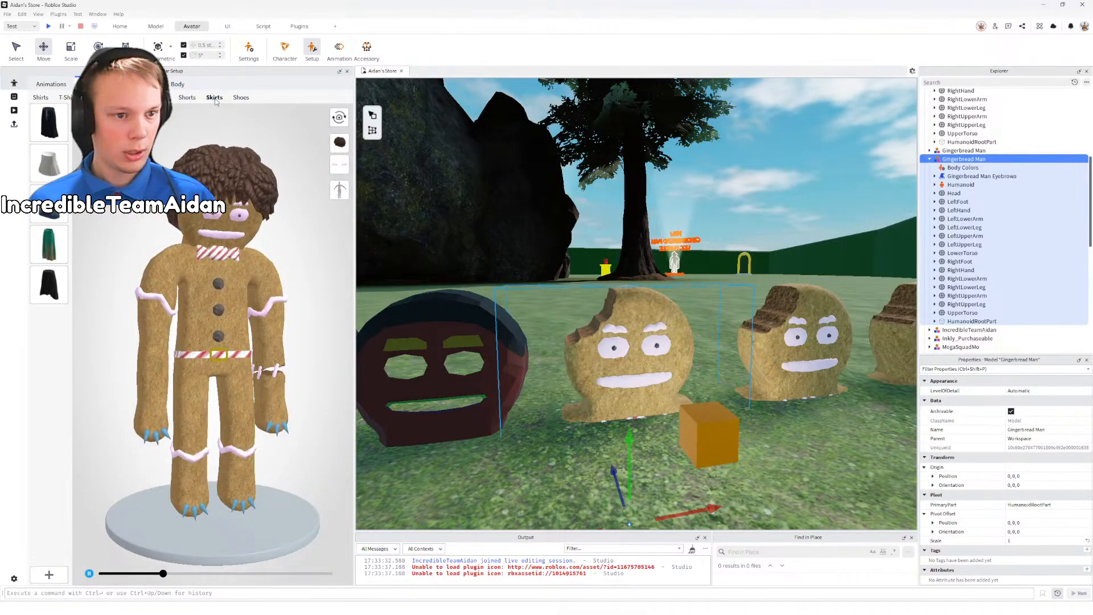
left_click(49, 245)
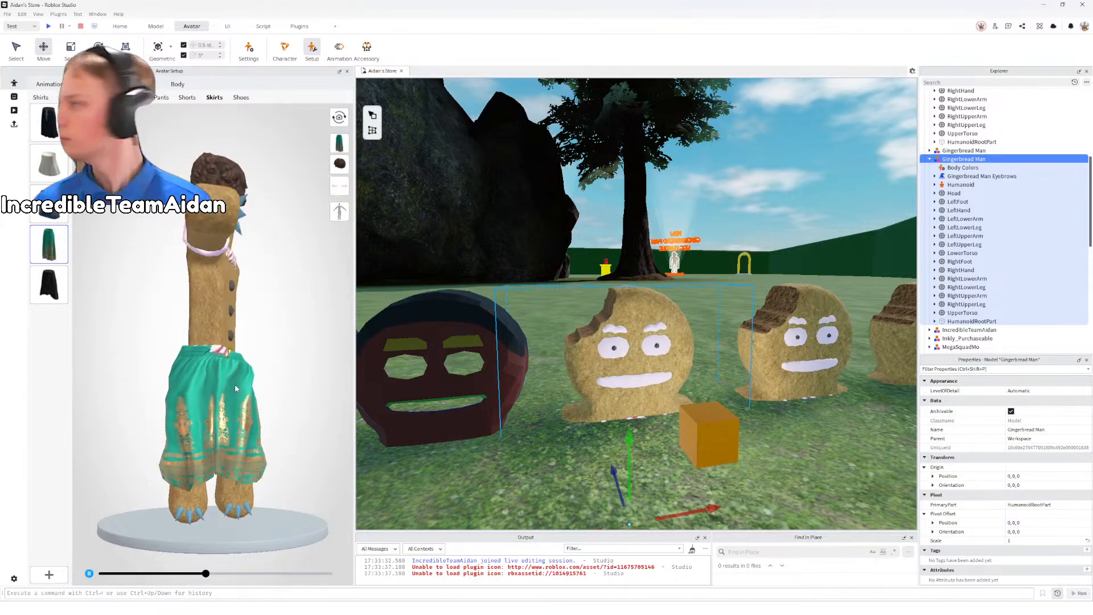
left_click(347, 70)
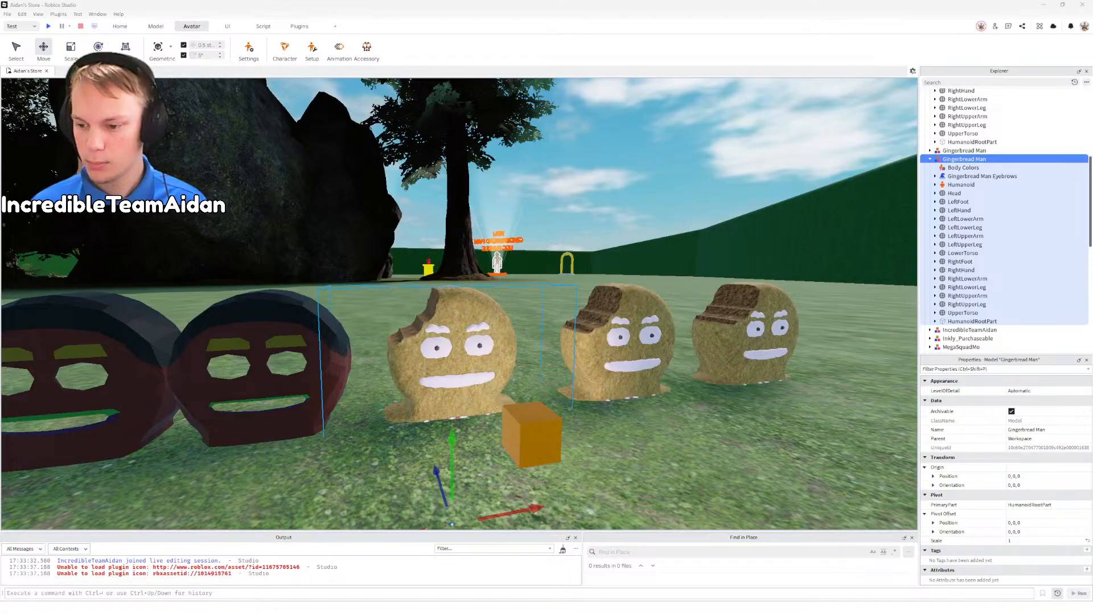
Step: Configure the Gingerbread Man asset as a development item with category Model and creator Me
left_click(524, 301)
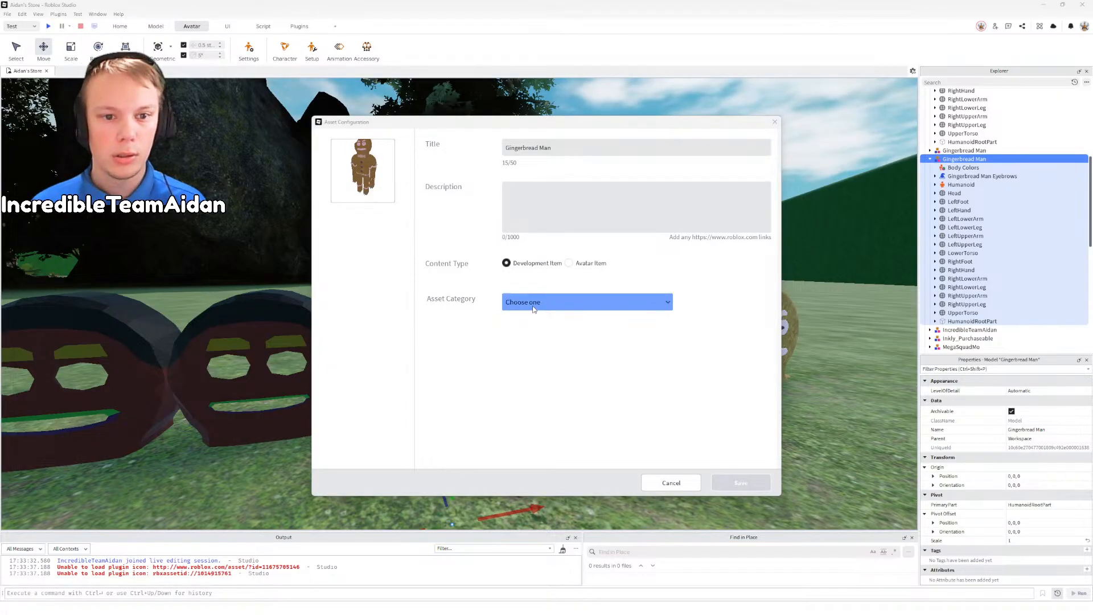
left_click(526, 317)
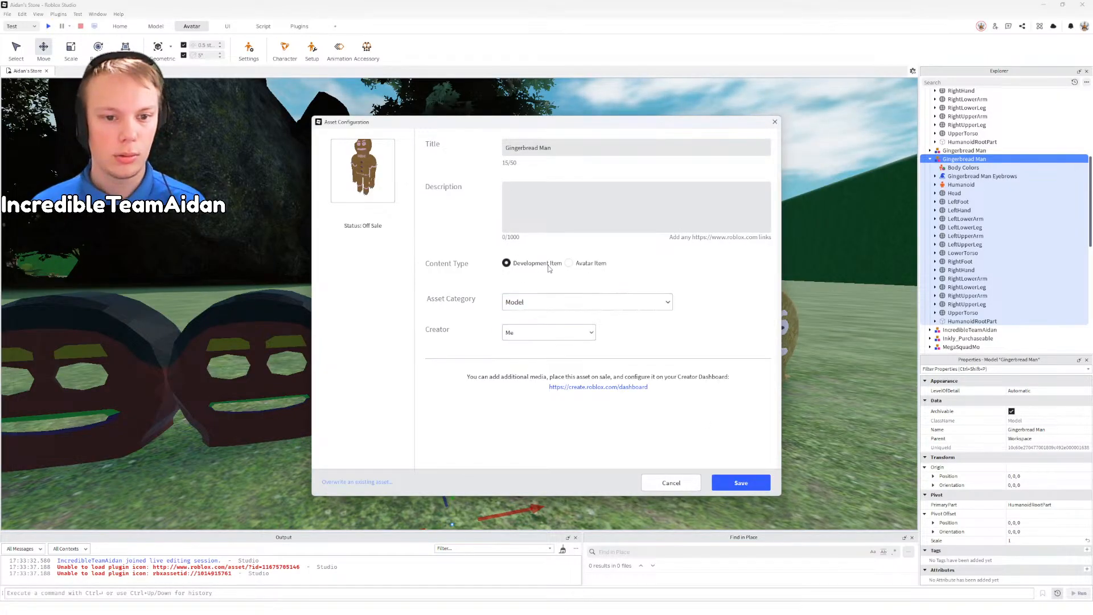
left_click(542, 335)
left_click(536, 347)
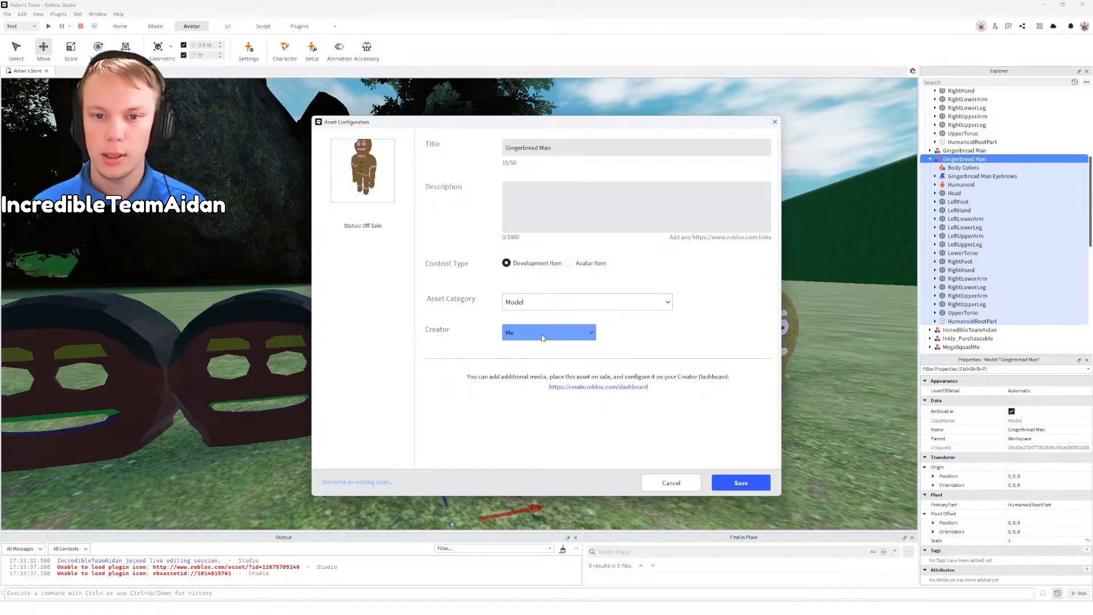
Step: Enter the description "Updated for Roblox Revalidation", submit the Gingerbread Man model, and close the asset configuration
left_click(535, 193)
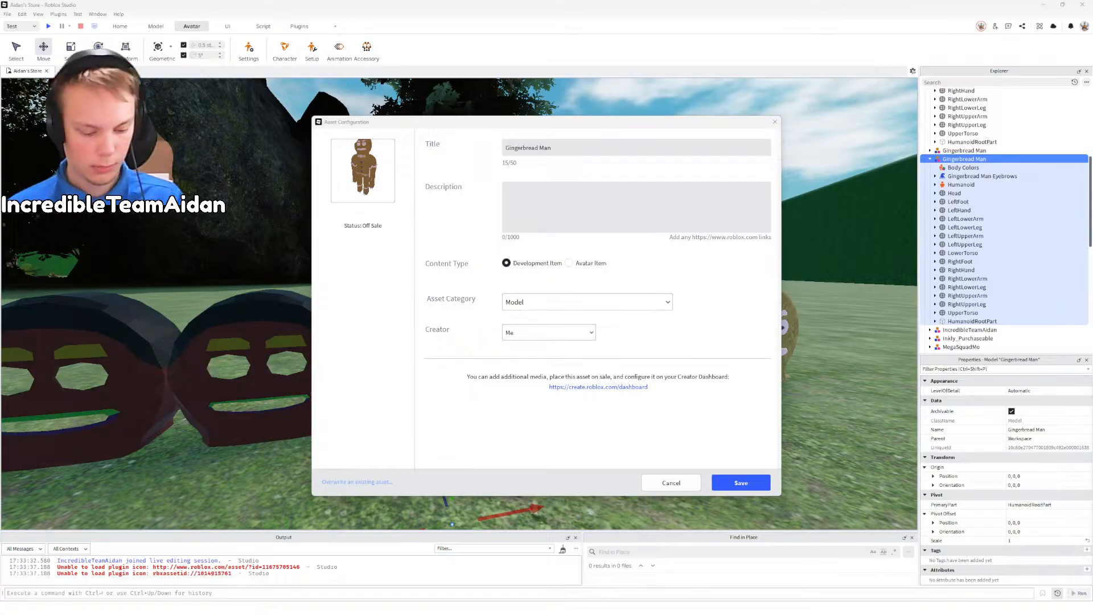
left_click(561, 190)
type("Updated for Roblox Revalidation")
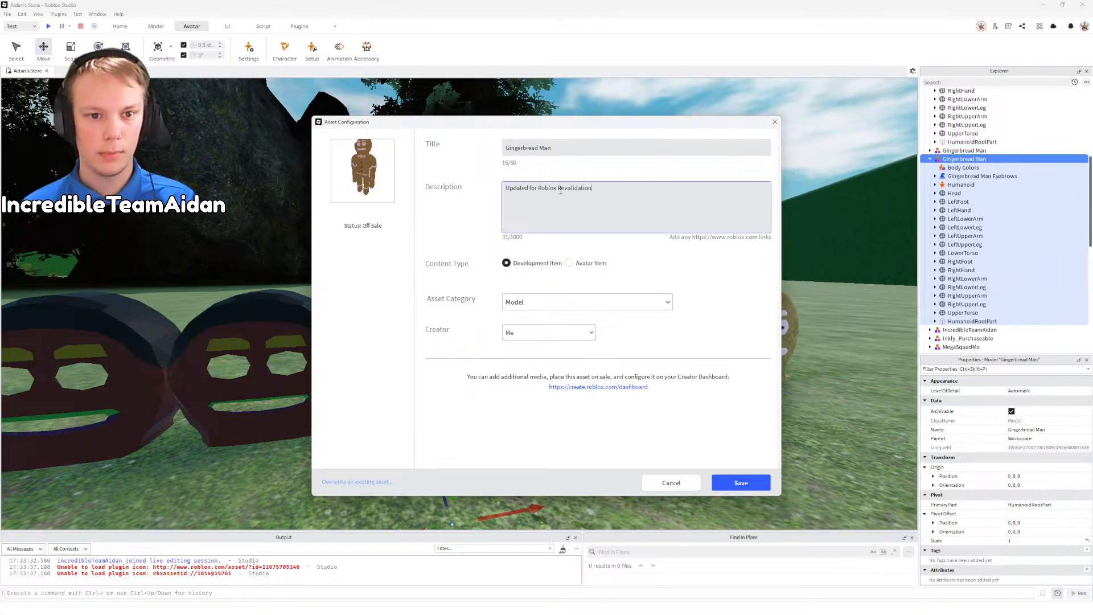
left_click(464, 229)
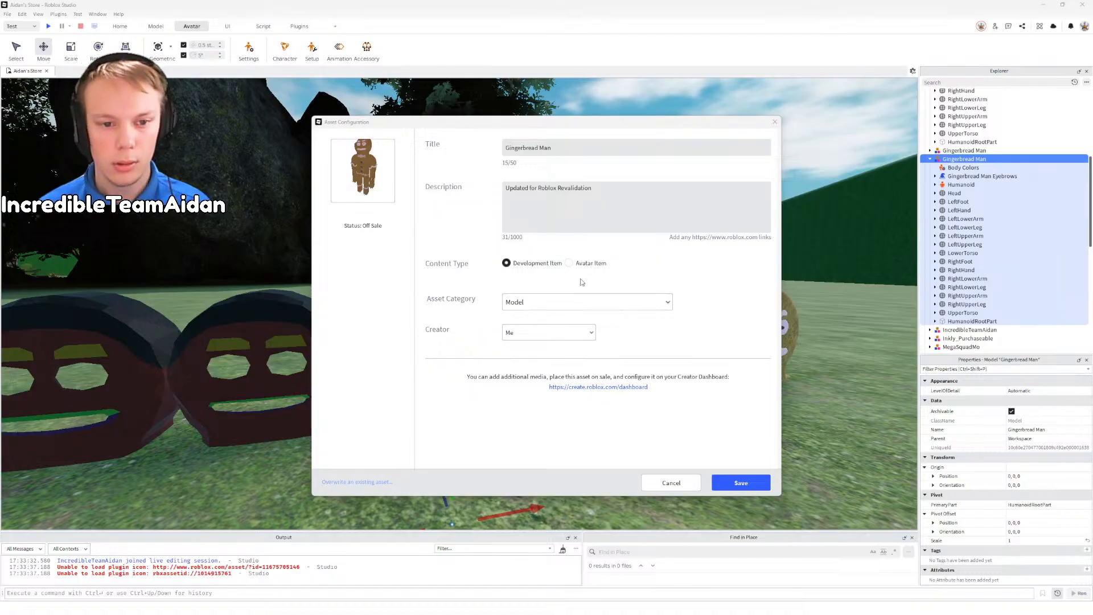
left_click(742, 484)
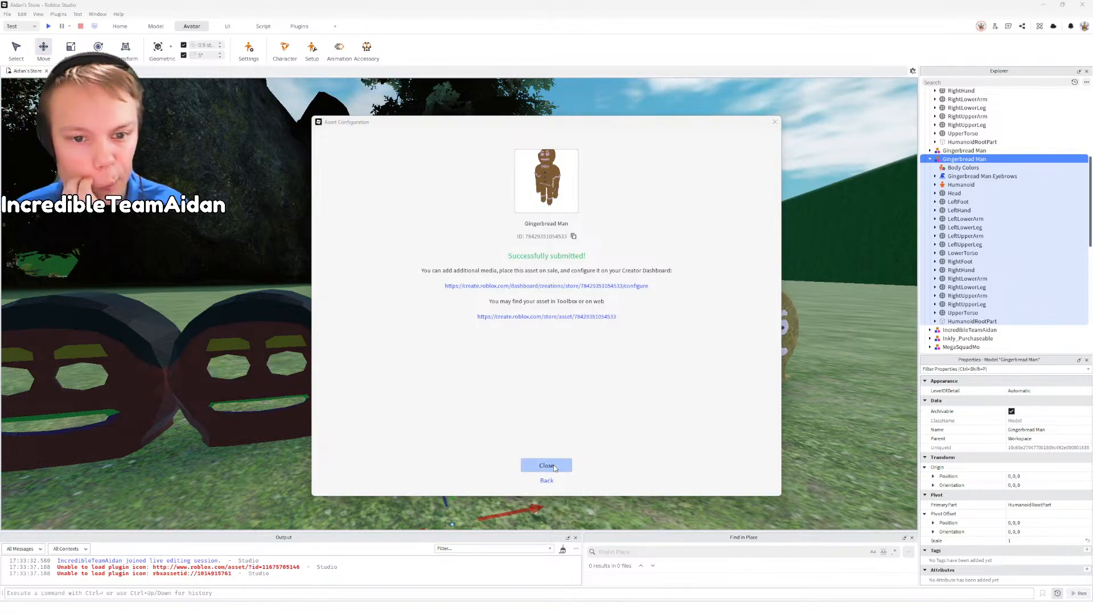
left_click(546, 466)
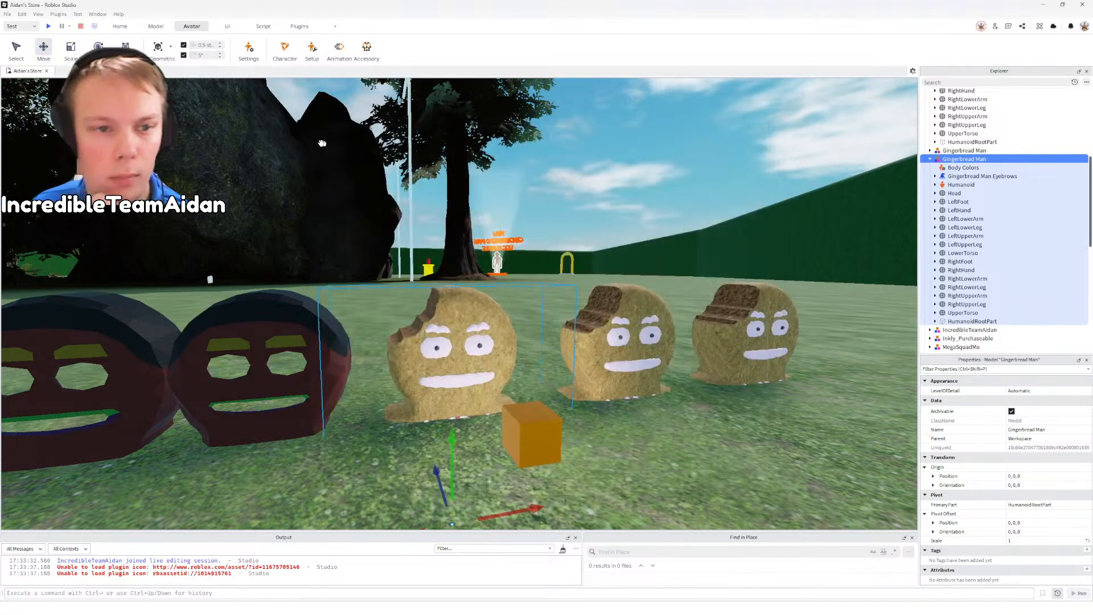
Step: Enable the MaterialVariant Alpha Mode beta feature in Studio's beta features list
left_click(6, 15)
left_click(54, 231)
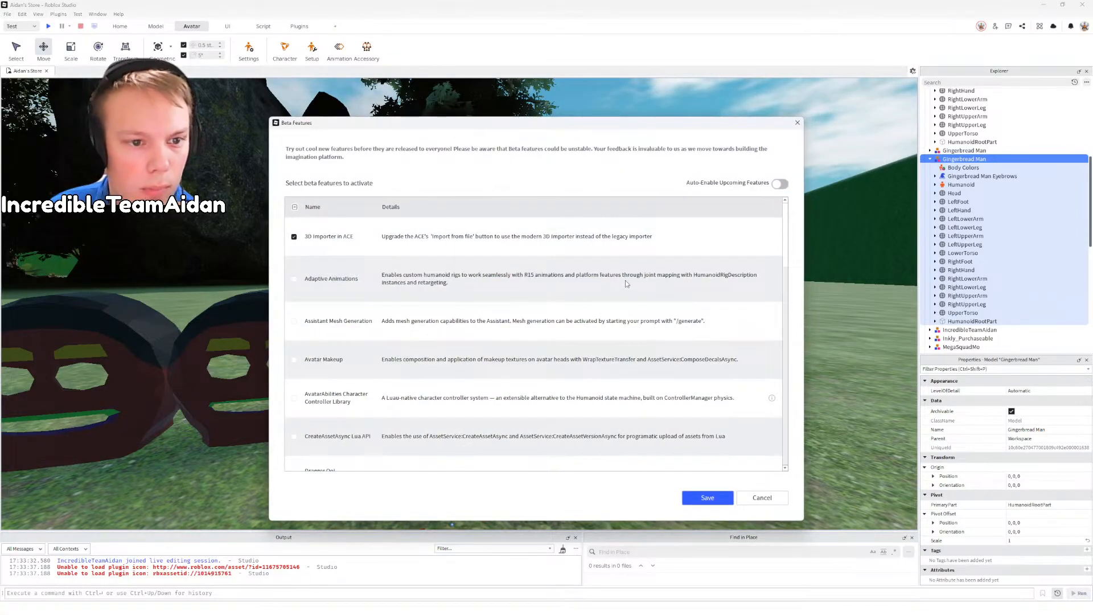
scroll(553, 328, "down", 10)
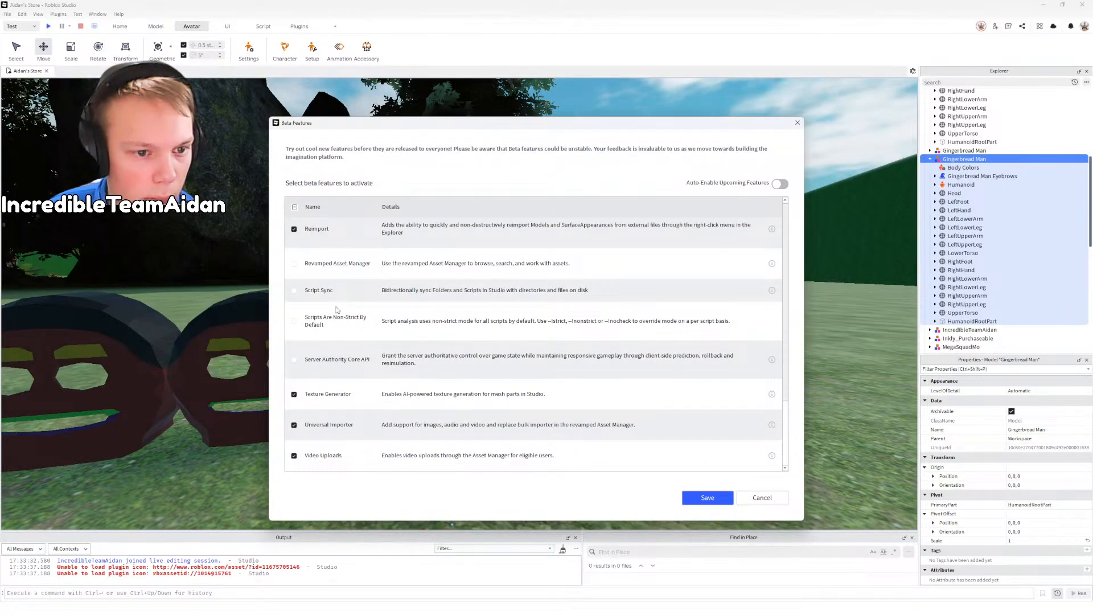
scroll(350, 308, "up", 3)
scroll(358, 343, "up", 1)
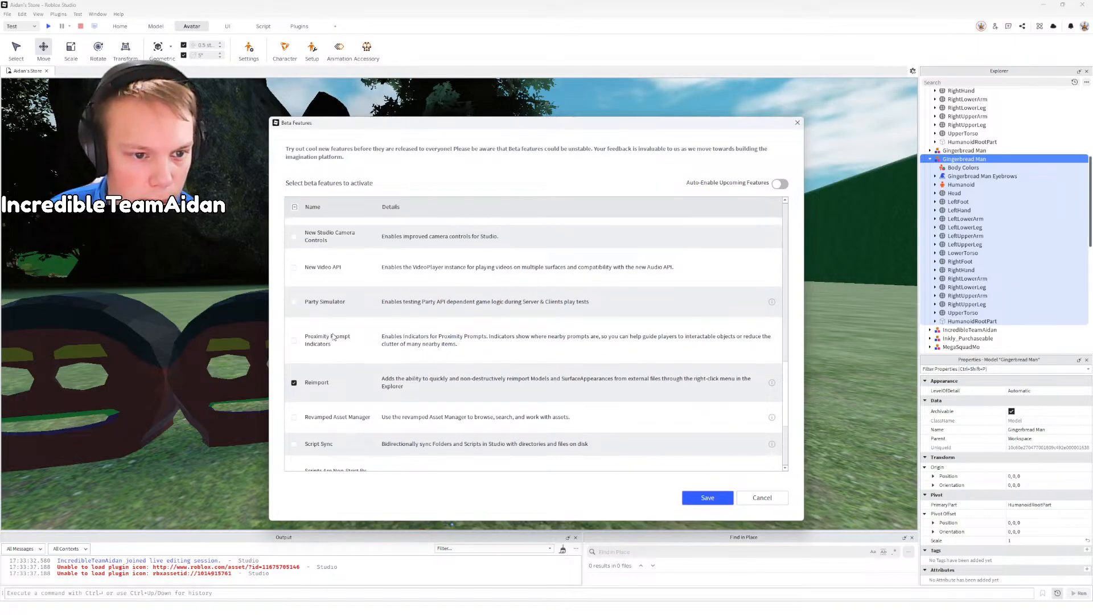
scroll(335, 332, "up", 1)
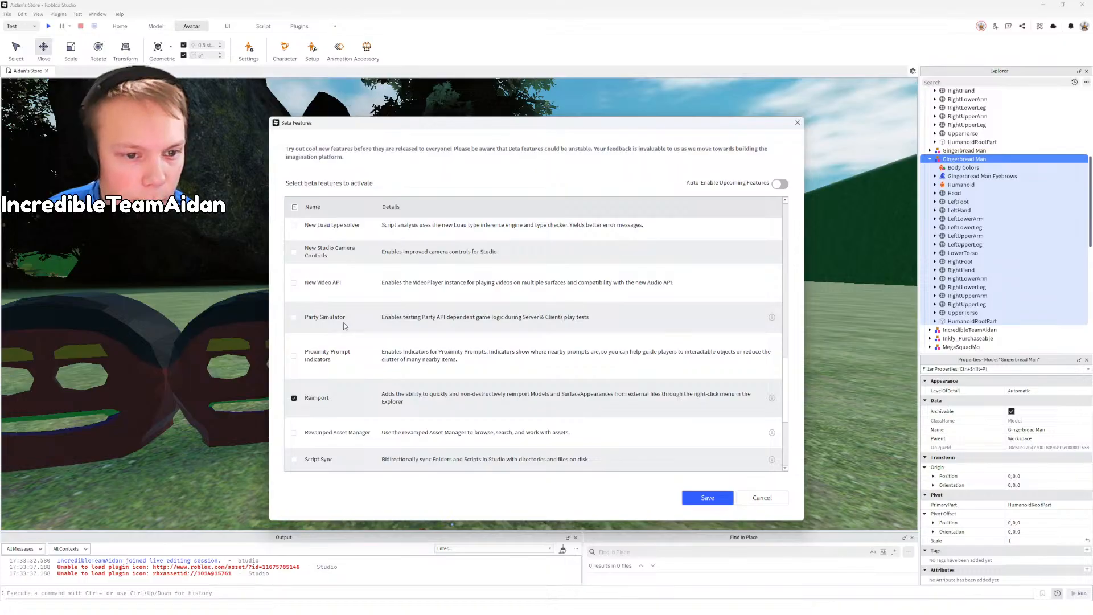
scroll(344, 326, "up", 1)
scroll(342, 305, "up", 1)
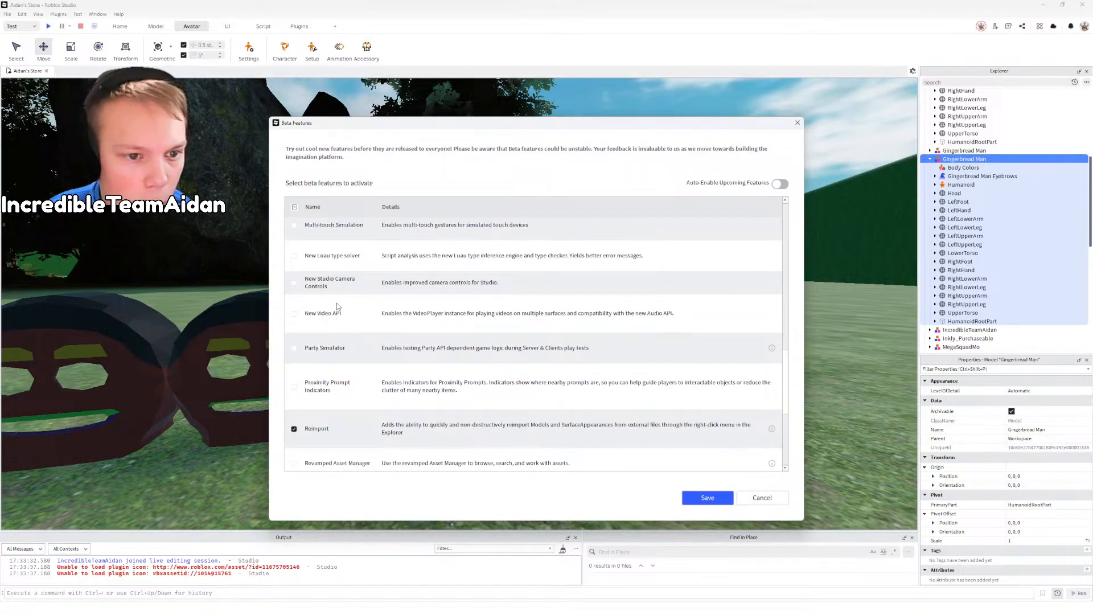
scroll(330, 293, "up", 1)
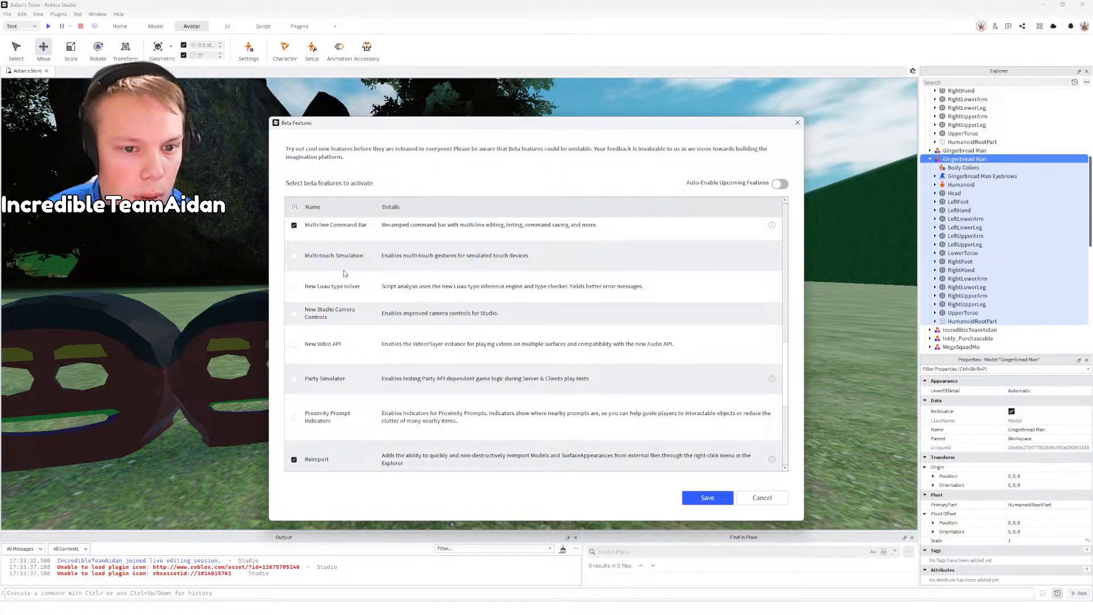
scroll(344, 306, "up", 3)
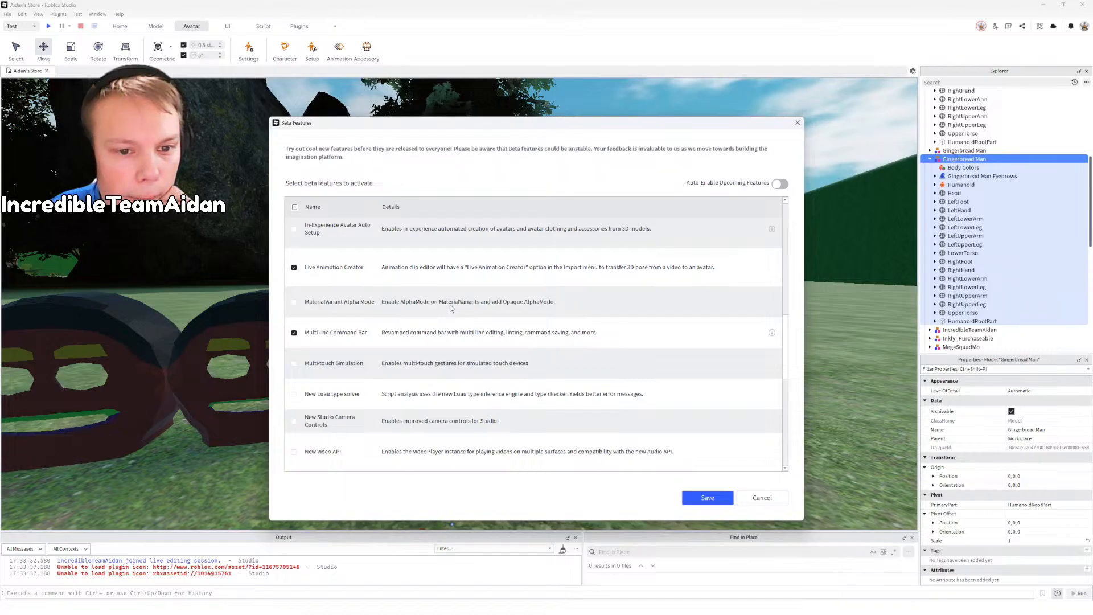
left_click(294, 303)
Step: Review the beta features listed above MaterialVariant Alpha Mode, up to the start of the list
scroll(367, 311, "up", 1)
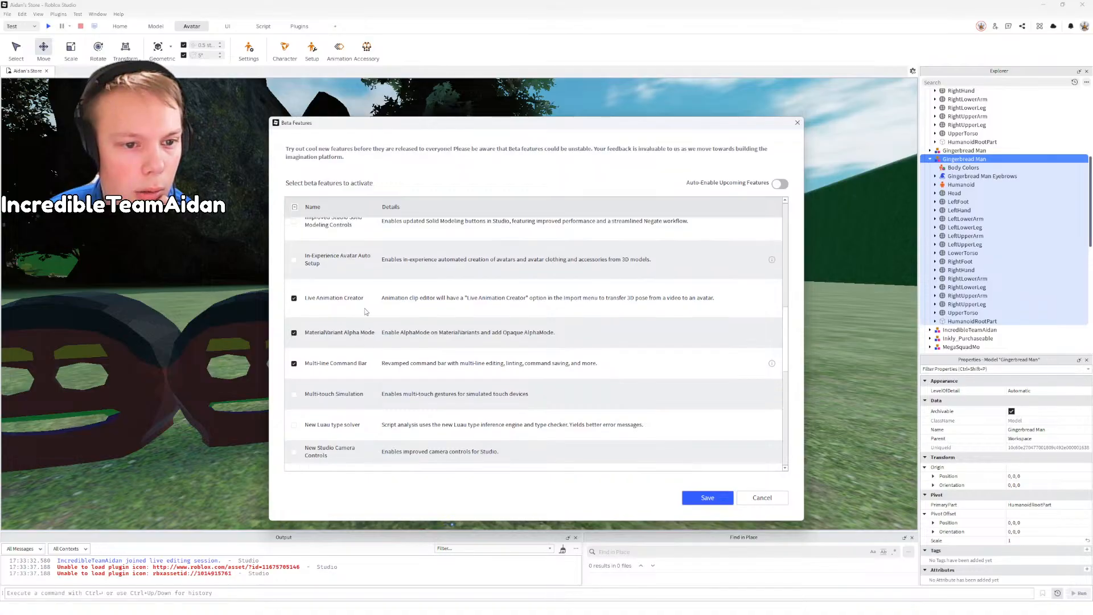
scroll(367, 312, "up", 1)
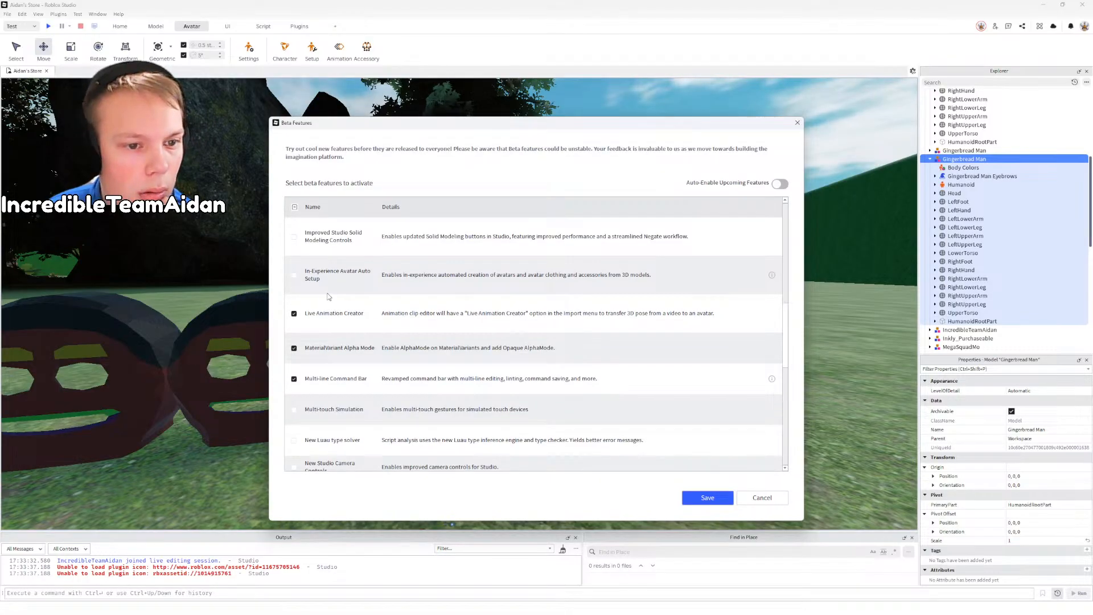
scroll(328, 296, "up", 1)
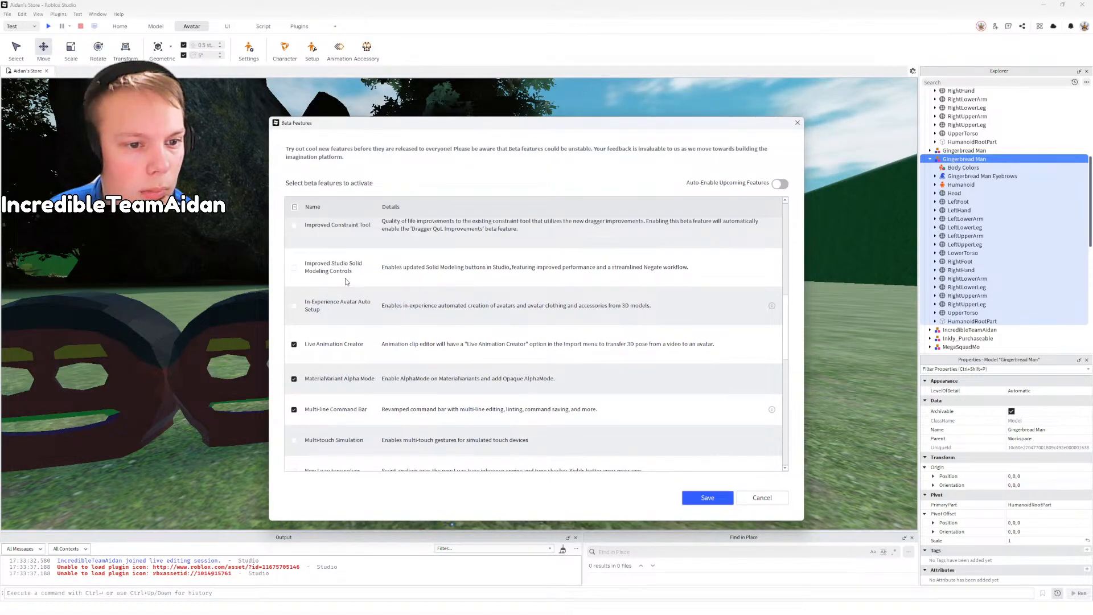
scroll(346, 280, "up", 1)
scroll(346, 283, "up", 5)
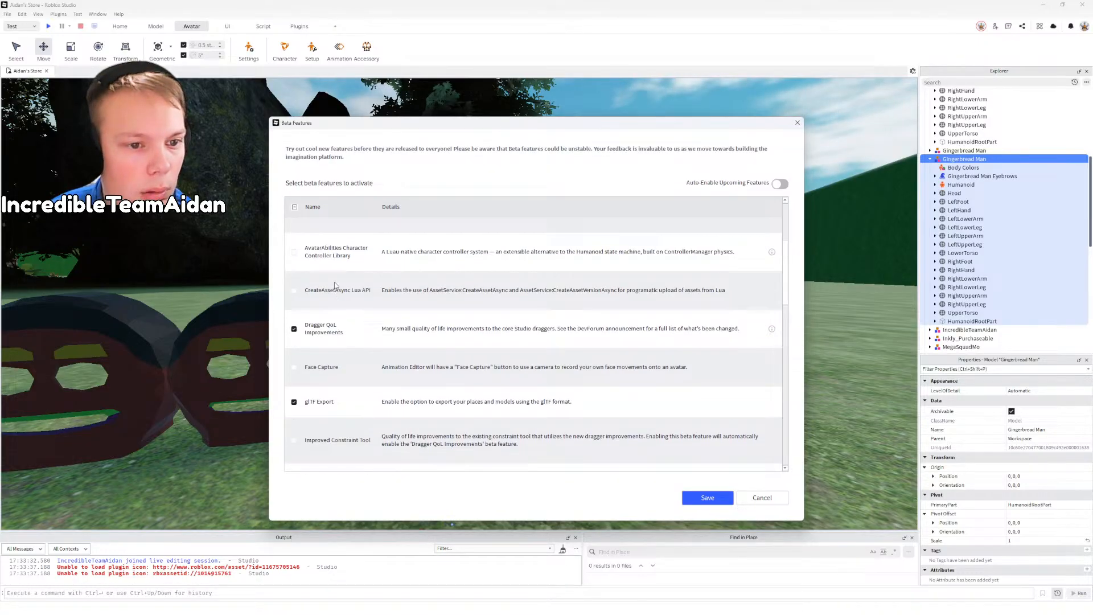
scroll(336, 284, "up", 1)
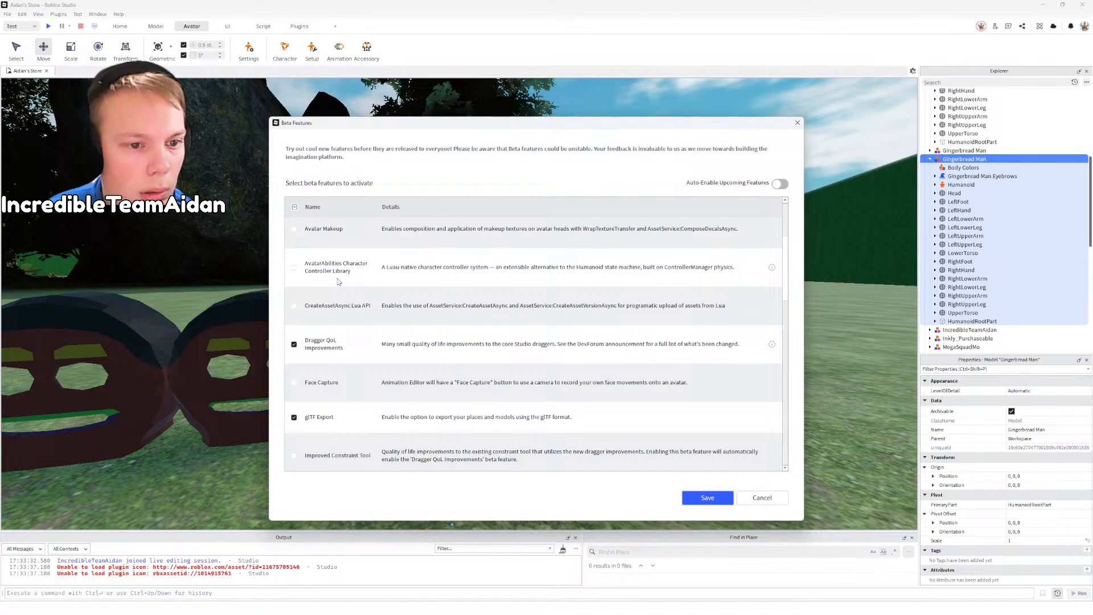
scroll(337, 281, "up", 3)
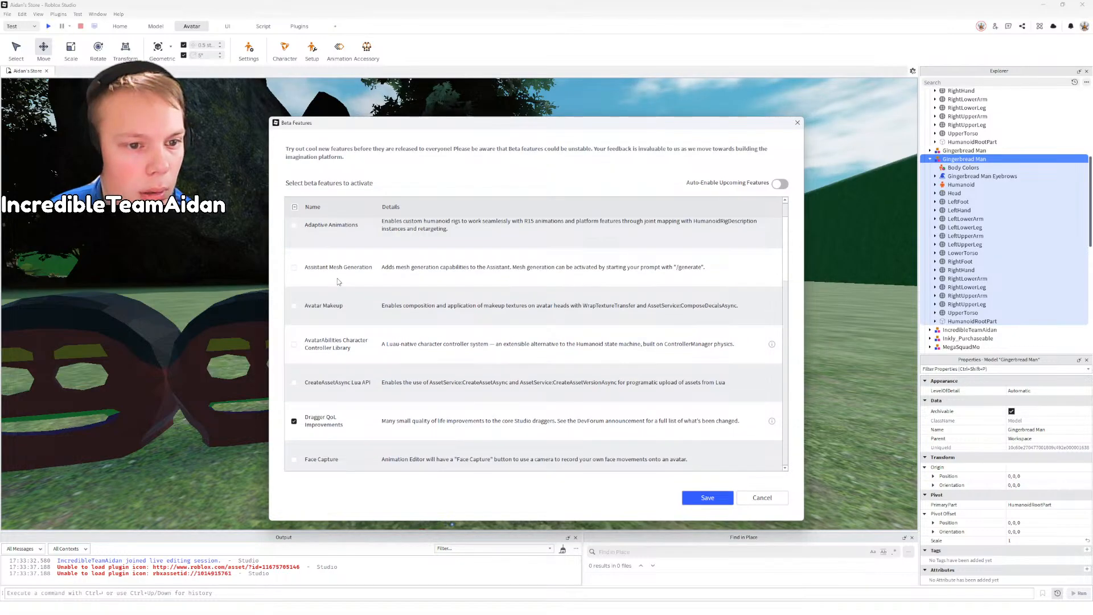
scroll(338, 281, "up", 2)
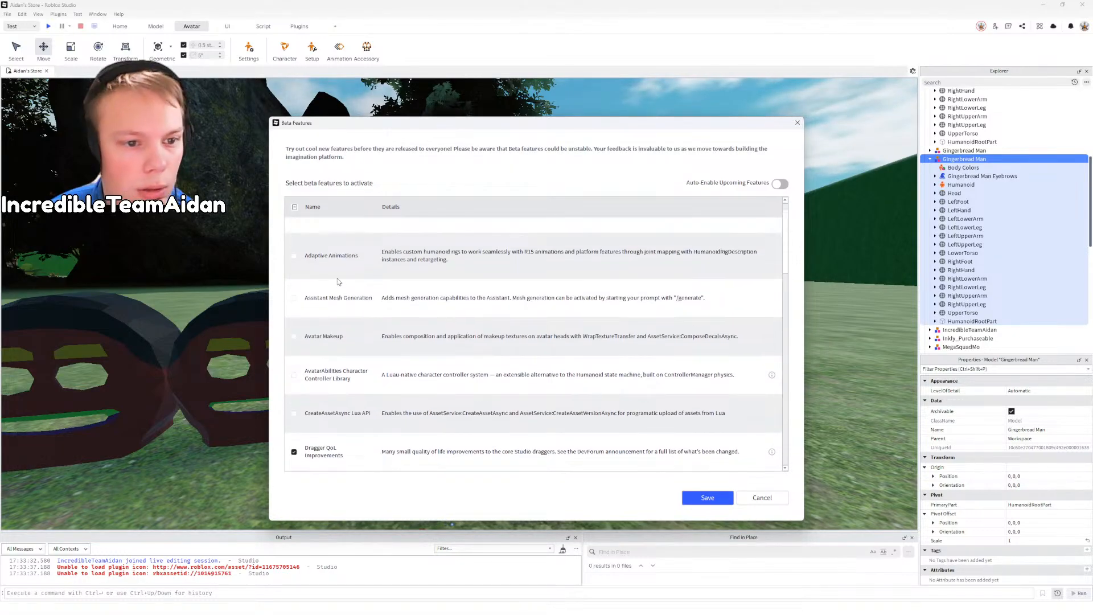
scroll(338, 281, "up", 1)
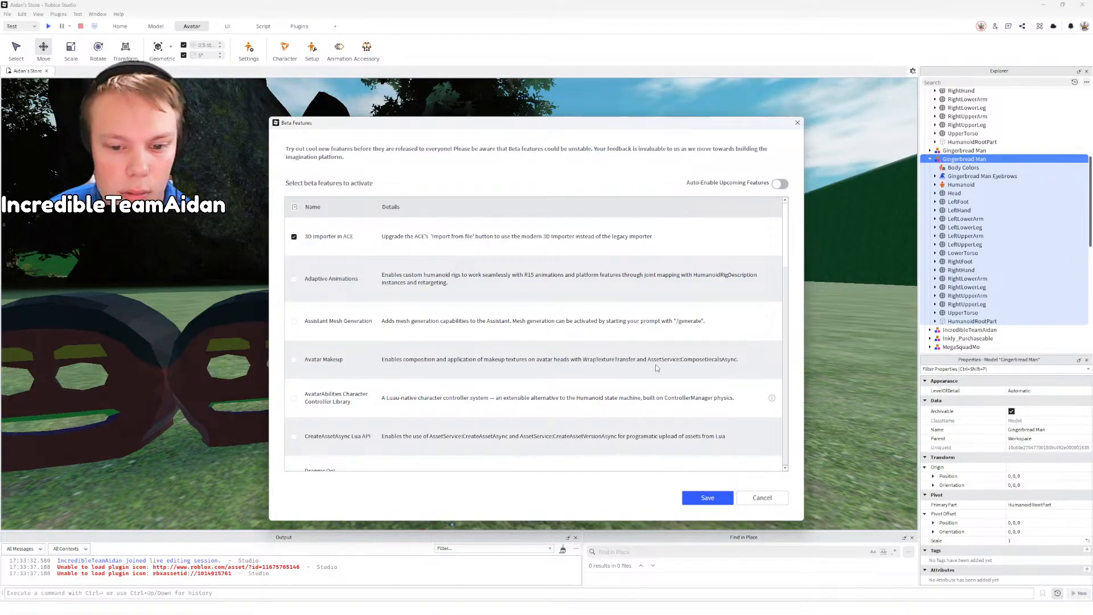
Step: Save the beta feature selection with an immediate Studio restart, and ignore the auto-recovered file
left_click(704, 497)
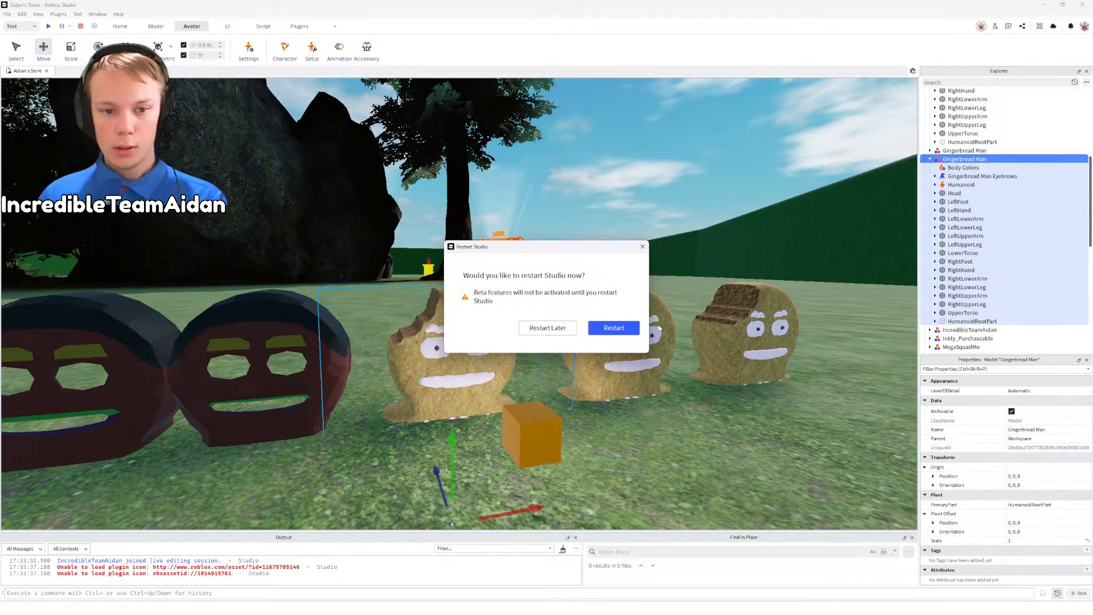
left_click(621, 332)
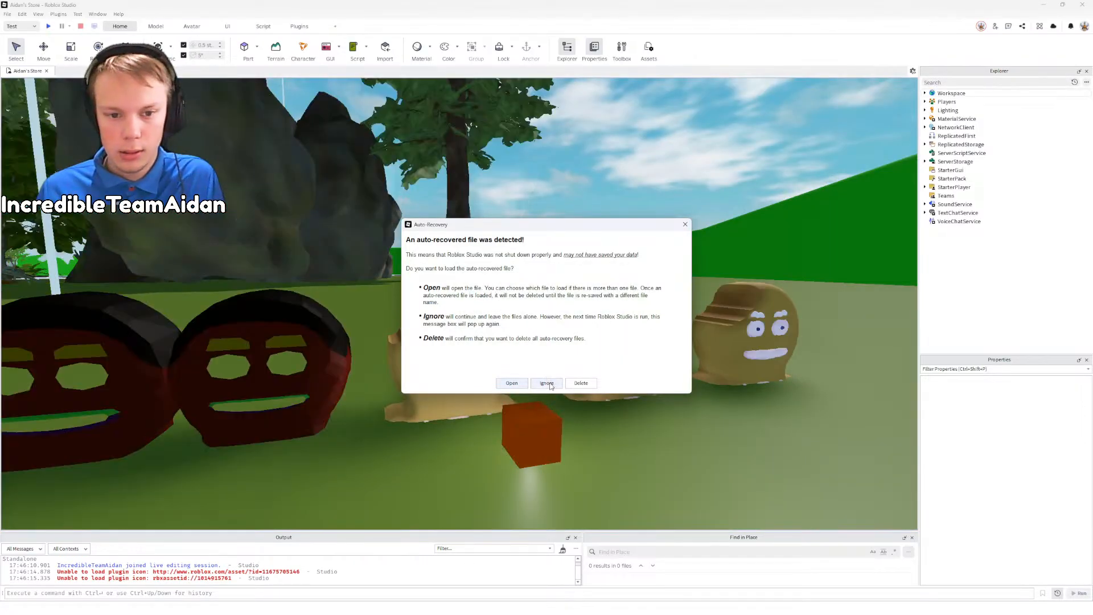
left_click(547, 383)
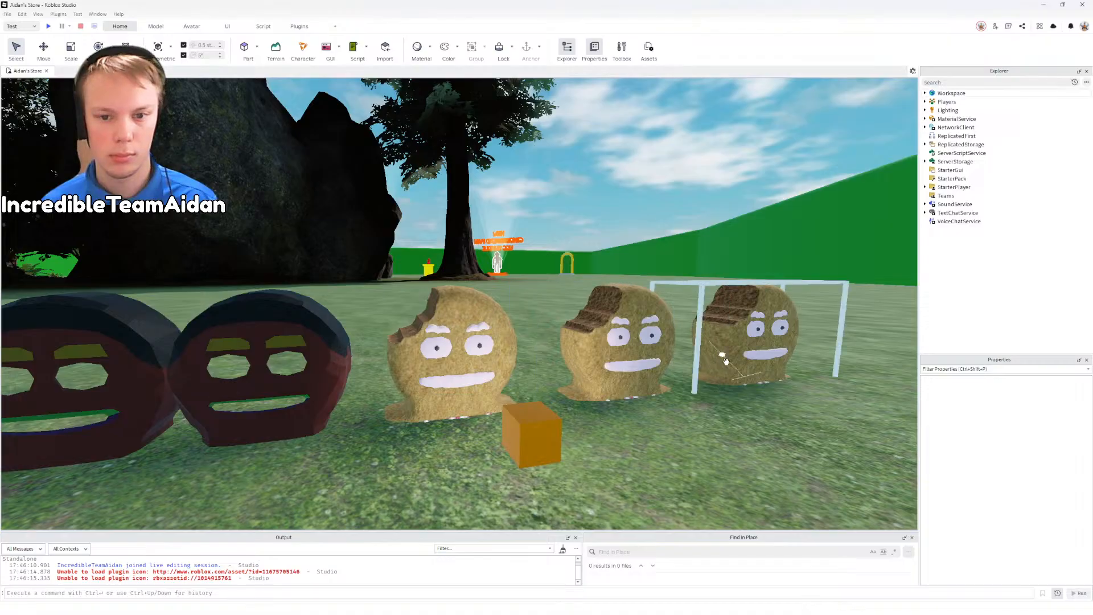
Step: Move the three bitten Gingerbread Man models and the two dark face meshes together 15 studs back along the blue axis
left_click(725, 360)
left_click(624, 354, "shift")
left_click(463, 356, "shift")
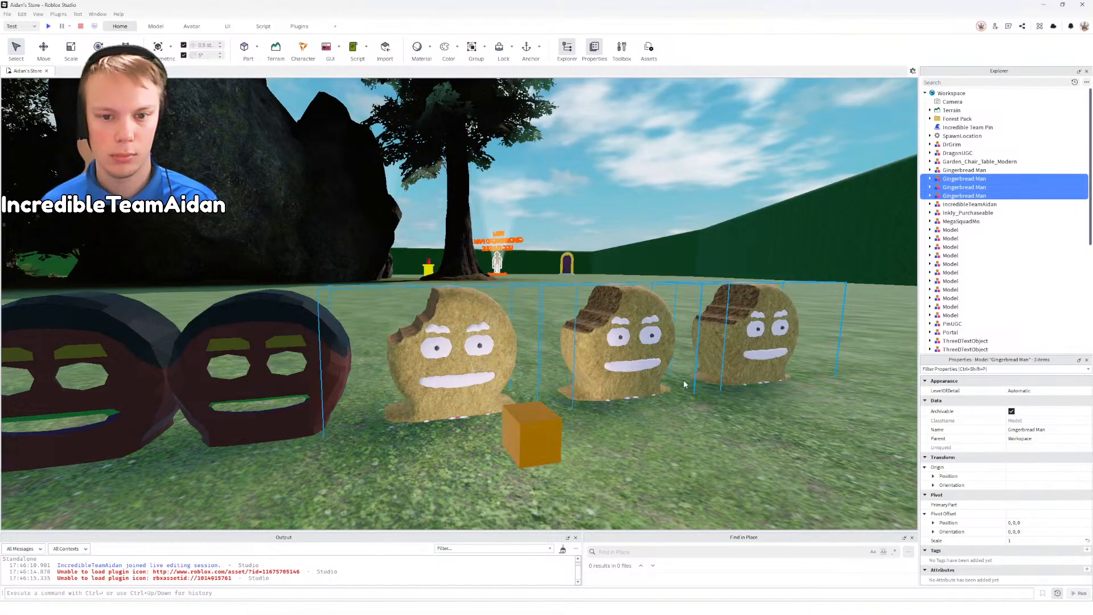
right_click_drag(684, 384, 687, 415)
scroll(688, 414, "down", 5)
left_click(551, 312, "shift")
left_click(510, 316, "shift")
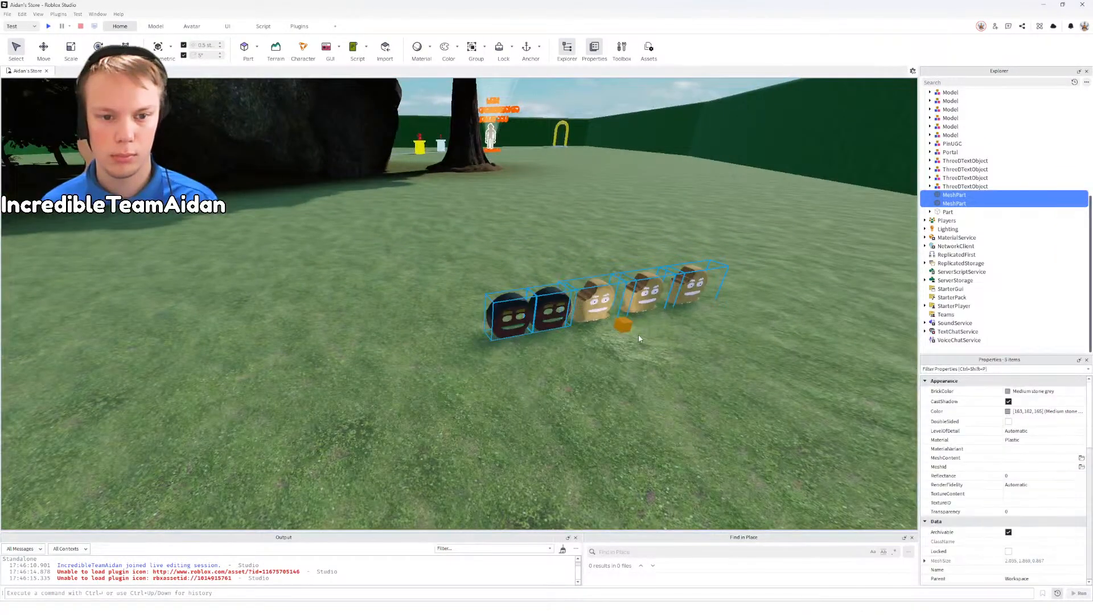
key("ctrl+2")
left_click_drag(642, 415, 535, 295)
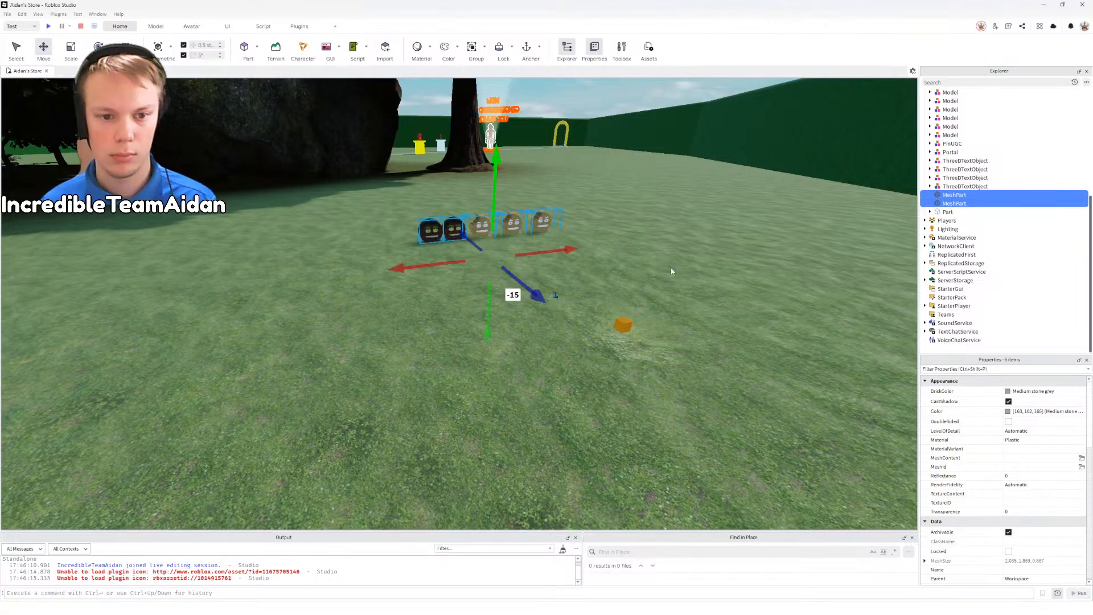
left_click(671, 268)
Step: Queue Gingerbread_Export12.fbx from the Gingerbread man folder within the Blocked Up project for 3D import
right_click_drag(671, 268, 659, 292)
key("q")
key("e")
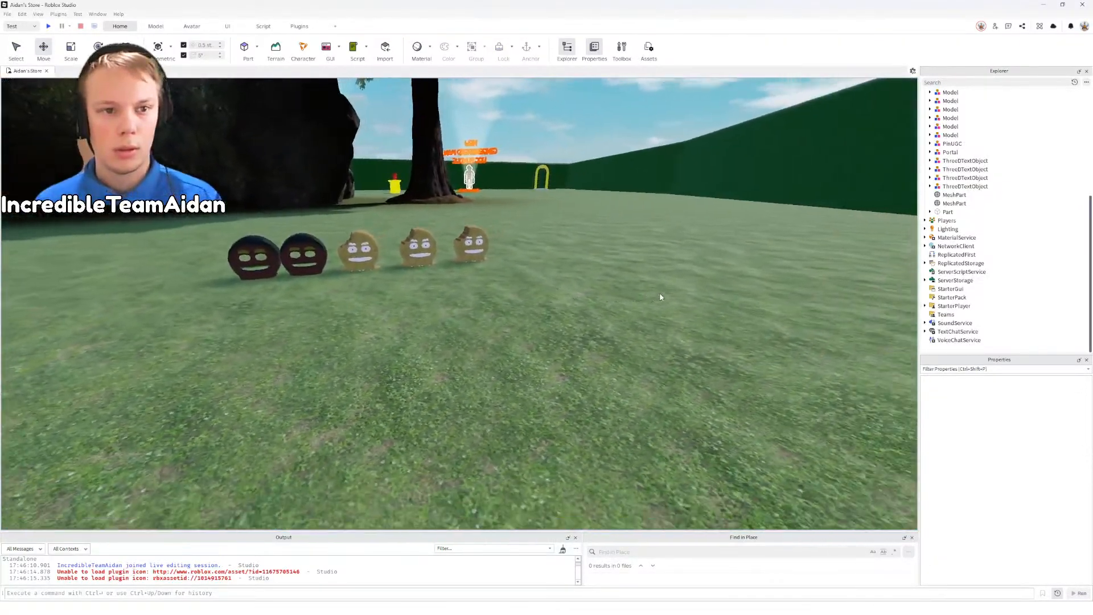
key("s")
key("w")
key("a")
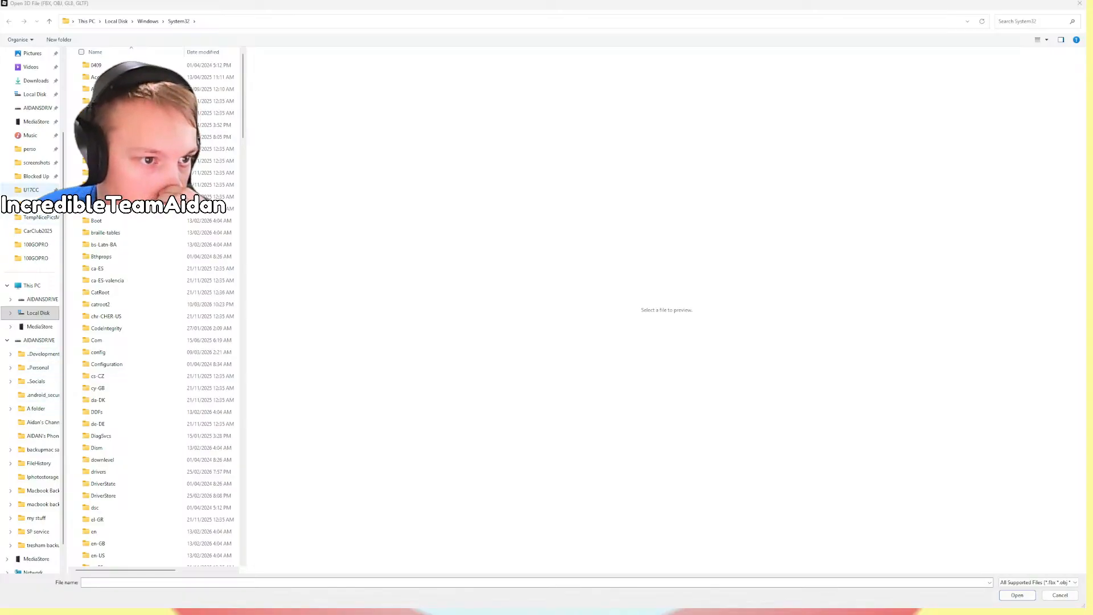
left_click(36, 176)
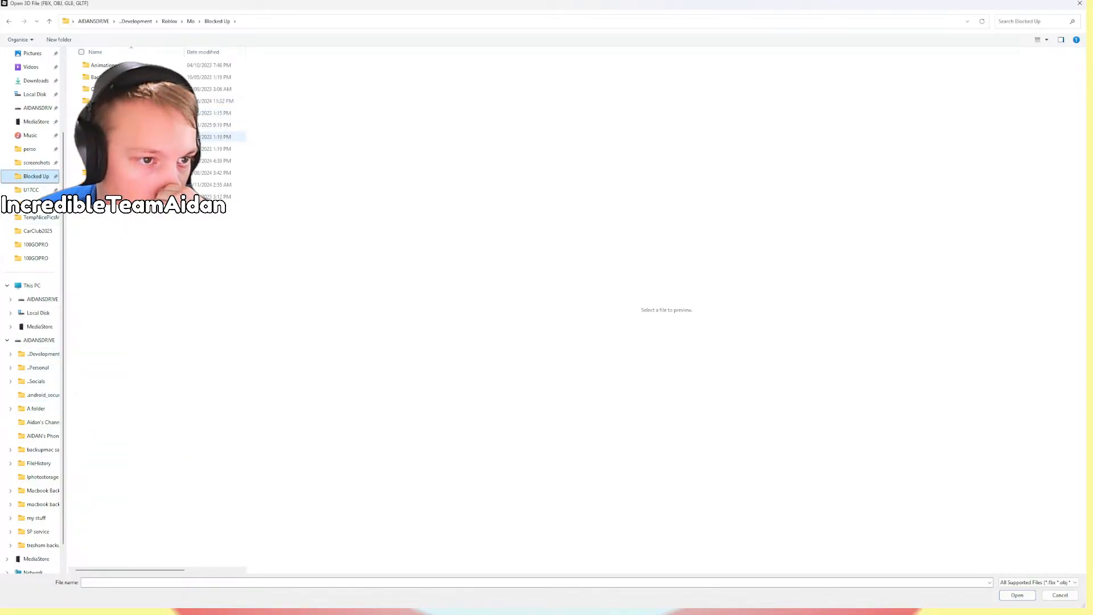
double_click(137, 137)
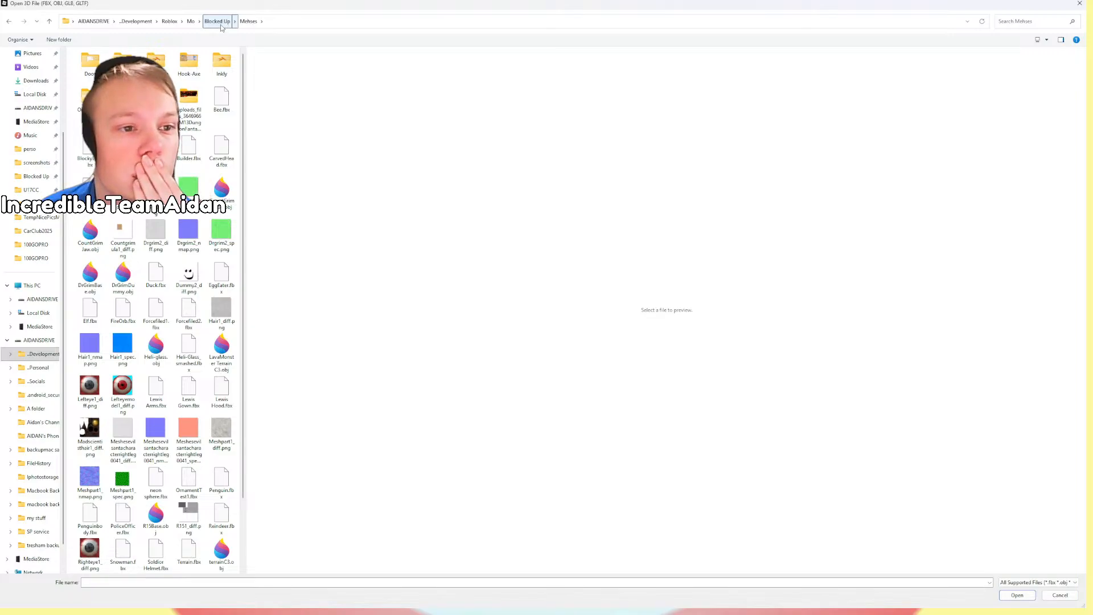
double_click(155, 65)
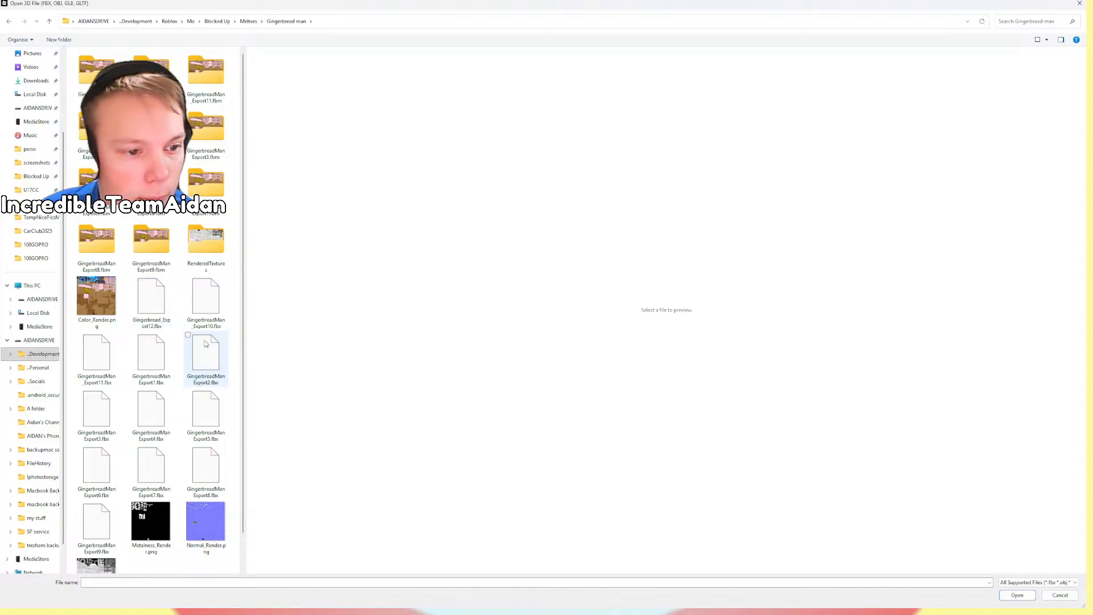
left_click(160, 301)
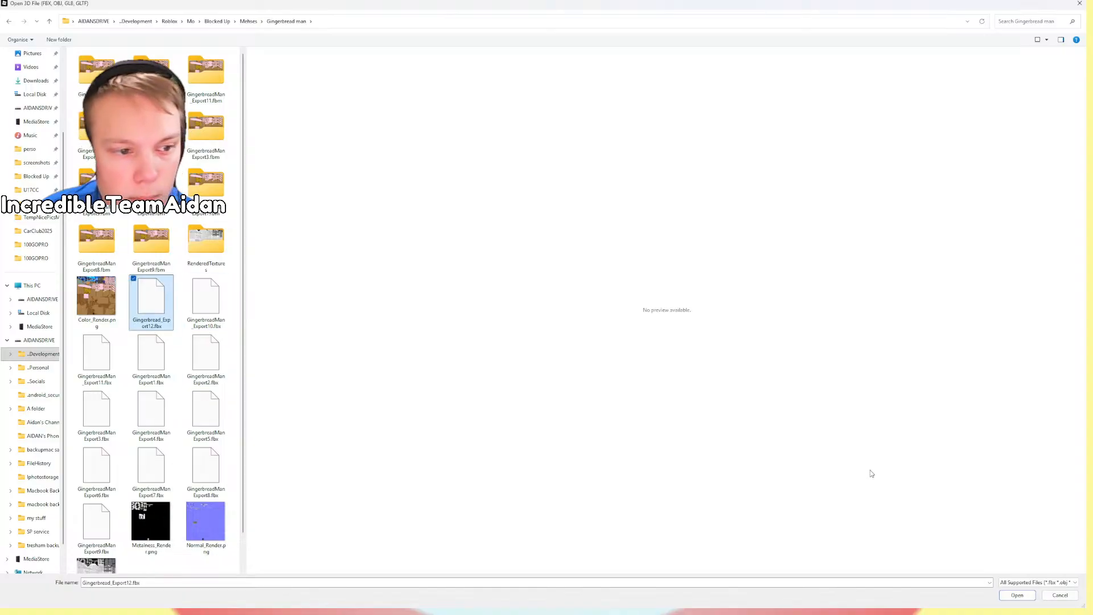
left_click(1019, 595)
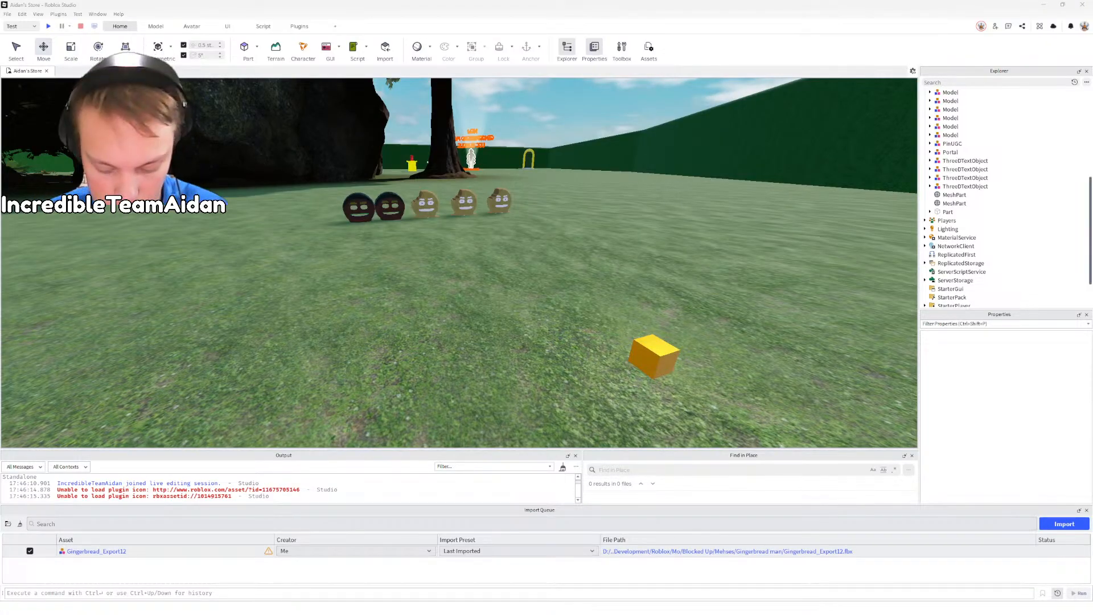
Step: Name the queued asset Gingerbread Man and import it into the workspace near the orange block
type("Man")
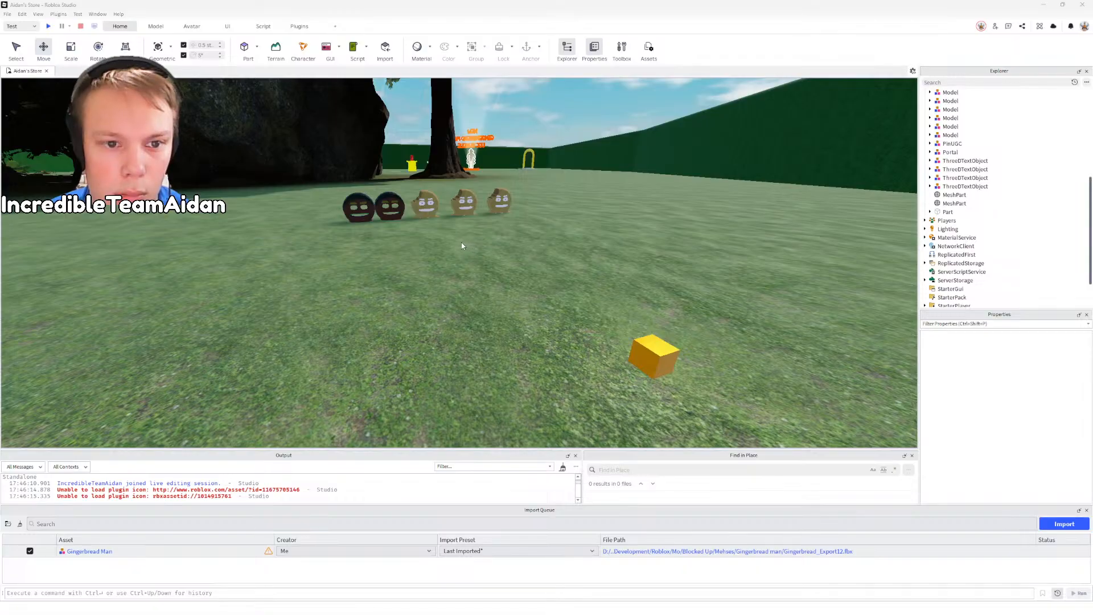
left_click(686, 457)
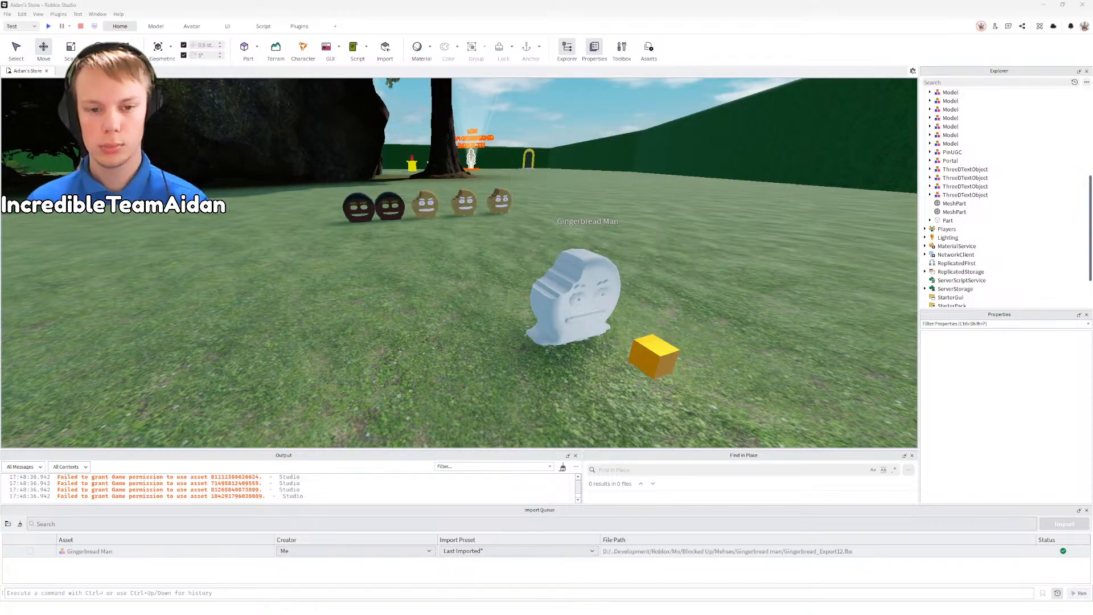
right_click_drag(650, 331, 642, 331)
key("s")
key("w")
key("q")
key("e")
key("s")
key("w")
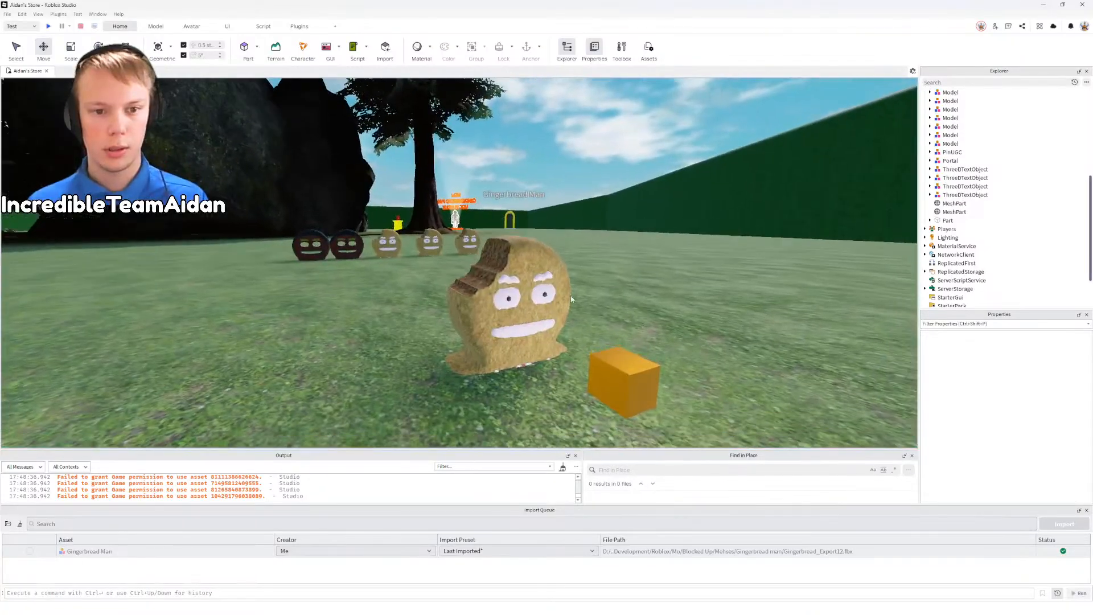
Step: Move the Gingerbread Man at the right end of the back row about 15 studs forward and 2.5 studs sideways, beside the new import
left_click(466, 242)
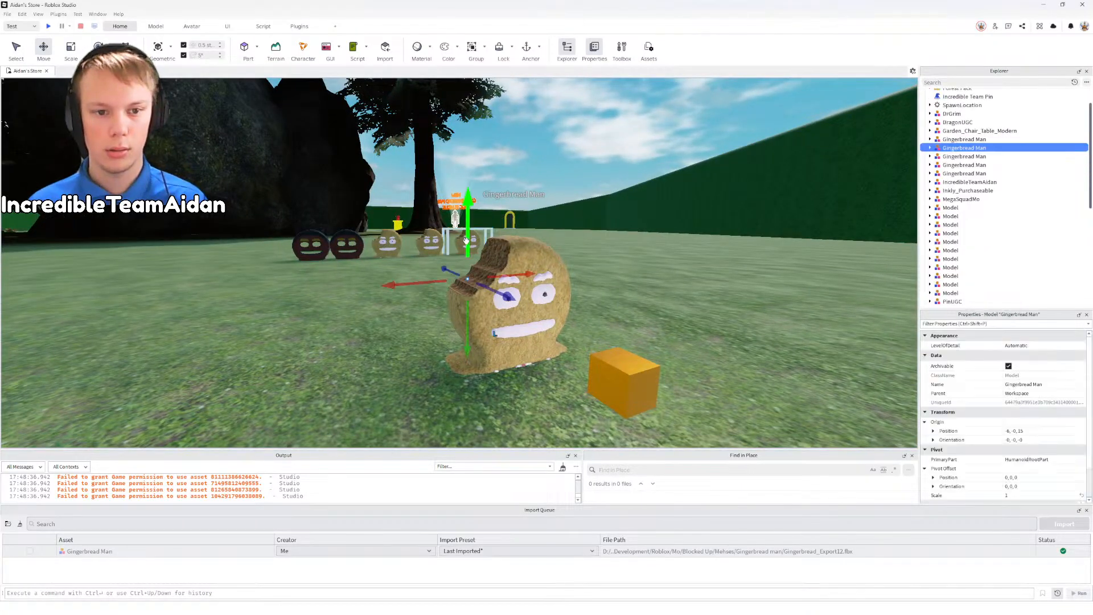
left_click_drag(508, 297, 802, 417)
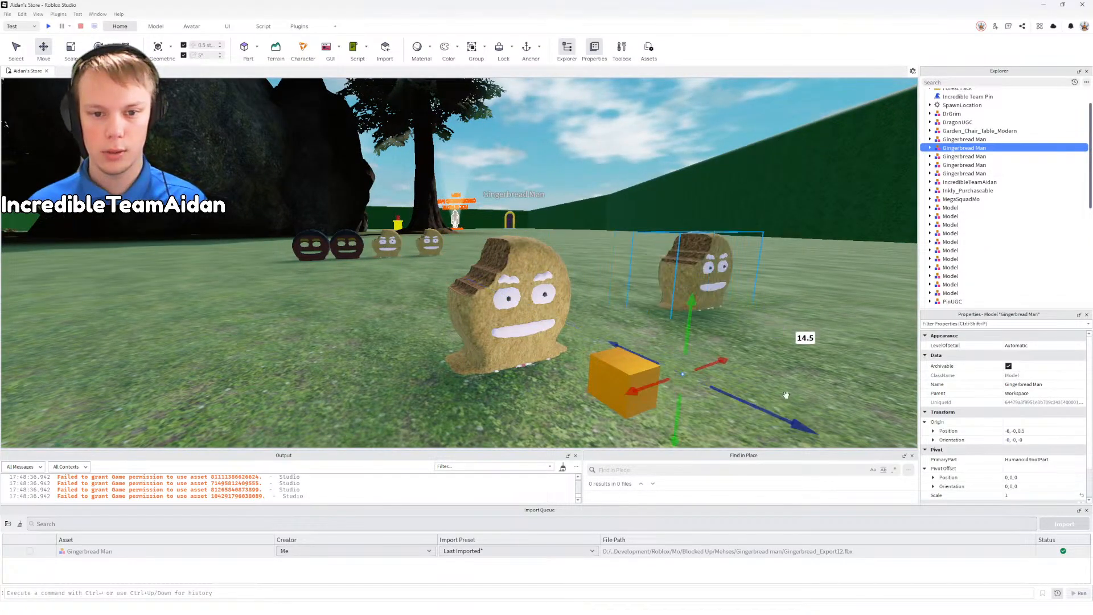
key("e")
right_click_drag(786, 396, 787, 400)
left_click_drag(651, 331, 582, 346)
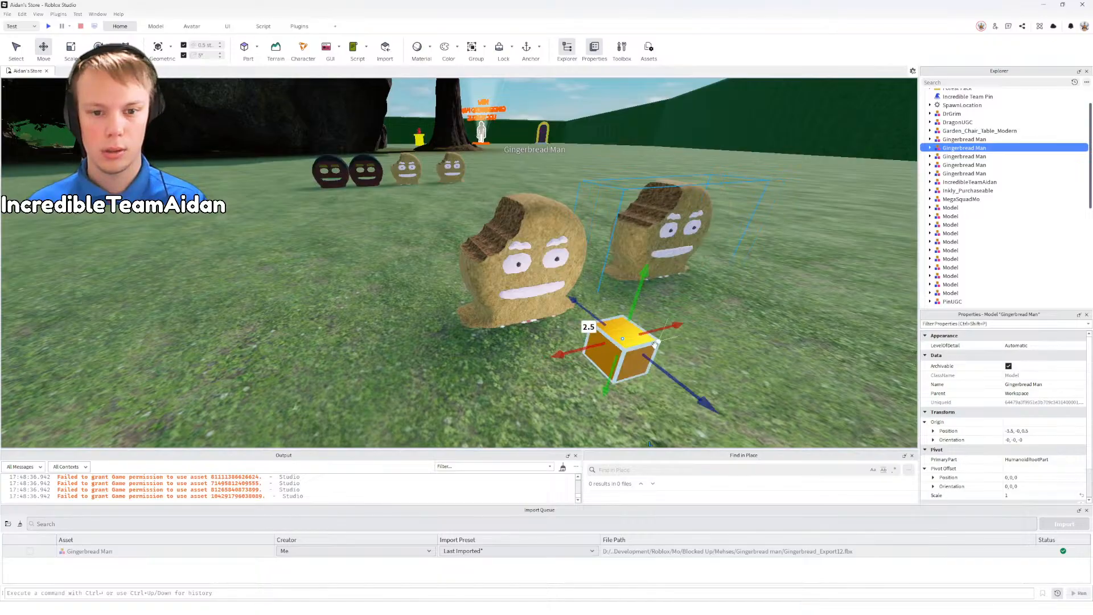
left_click_drag(673, 378, 691, 399)
left_click(564, 270)
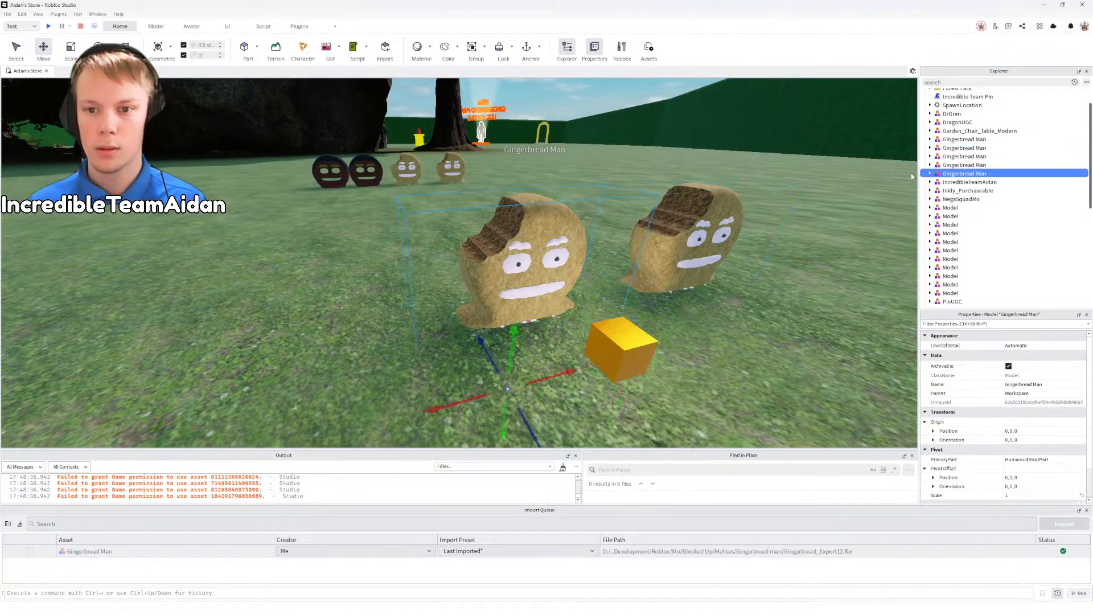
Step: Group the two Gingerbread Man models and two dark face meshes remaining in the back row into a folder
left_click(448, 167)
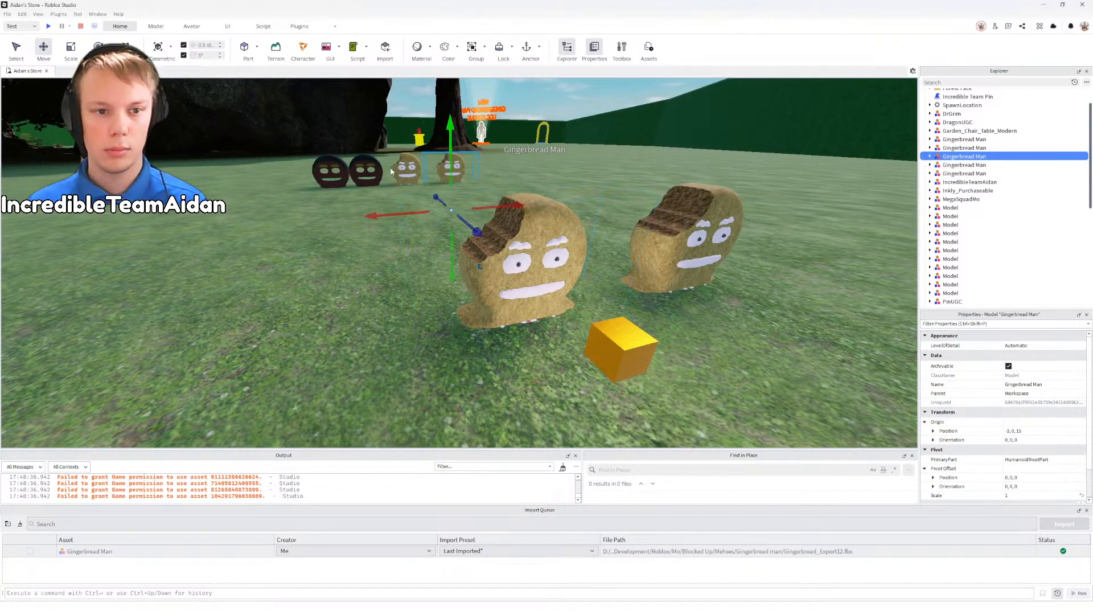
left_click(406, 169, "shift")
left_click(366, 171, "shift")
left_click(328, 172, "shift")
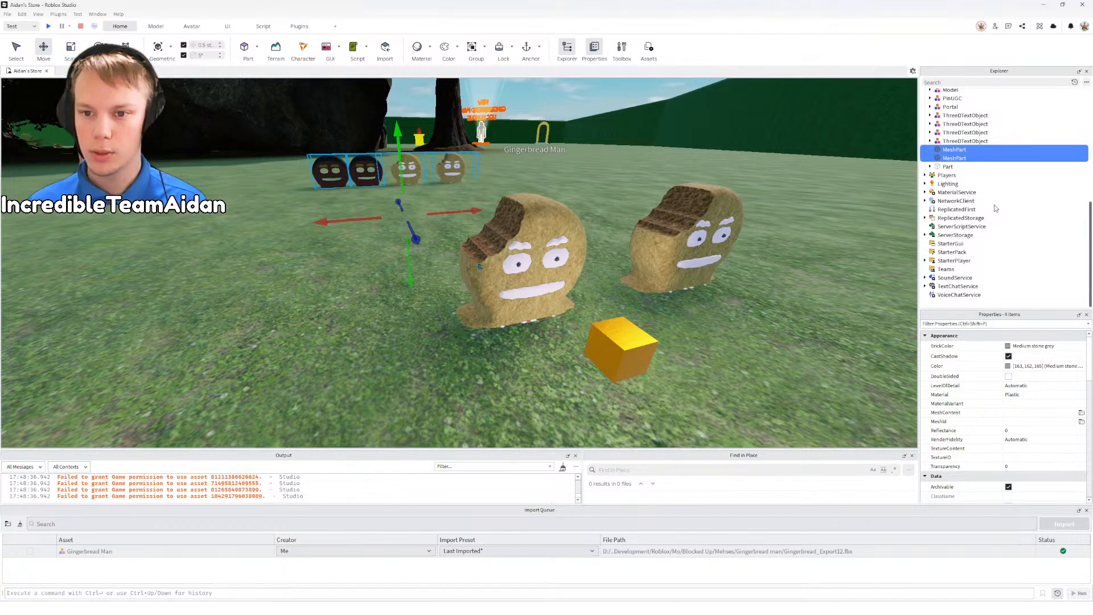
key("ctrl+alt+g")
left_click(751, 263)
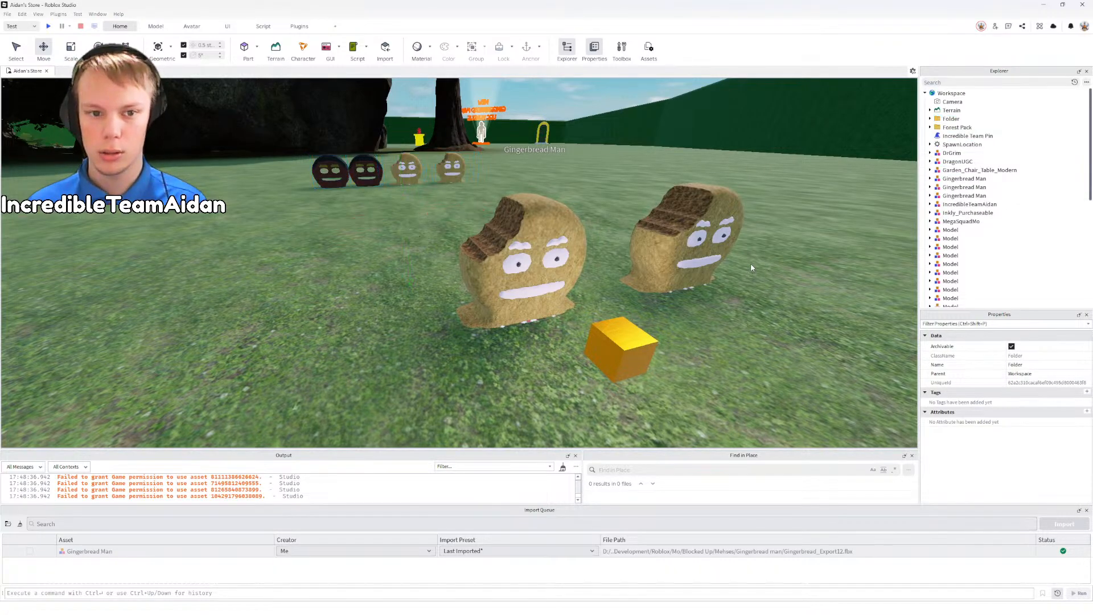
Step: Copy the Body Colors object from the older front Gingerbread Man into the newly imported Gingerbread Man
left_click(709, 228)
left_click(930, 187)
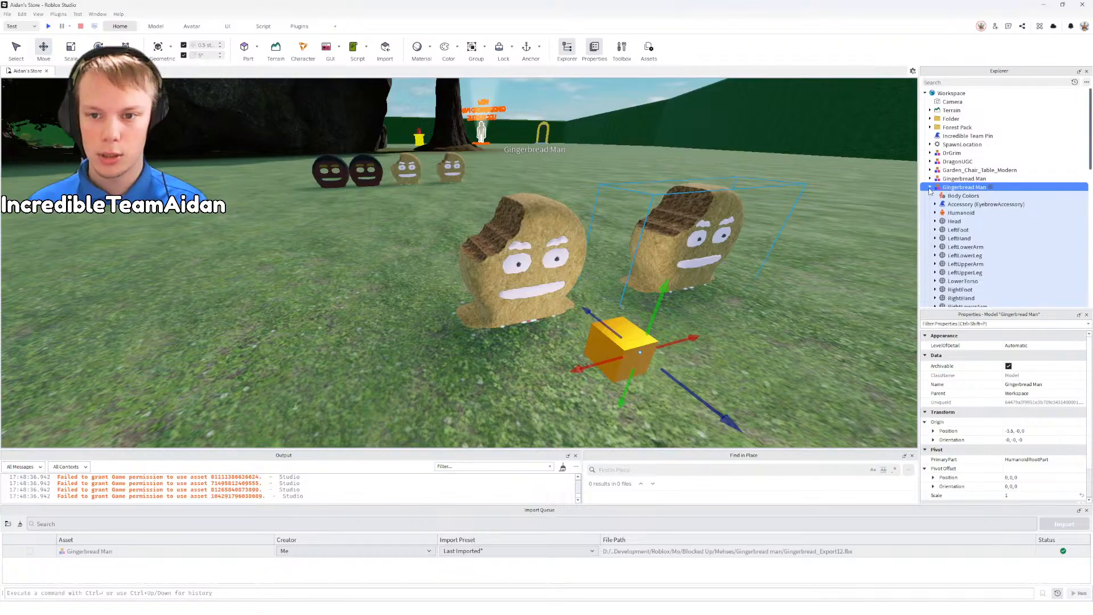
scroll(965, 213, "down", 2)
scroll(965, 214, "down", 3)
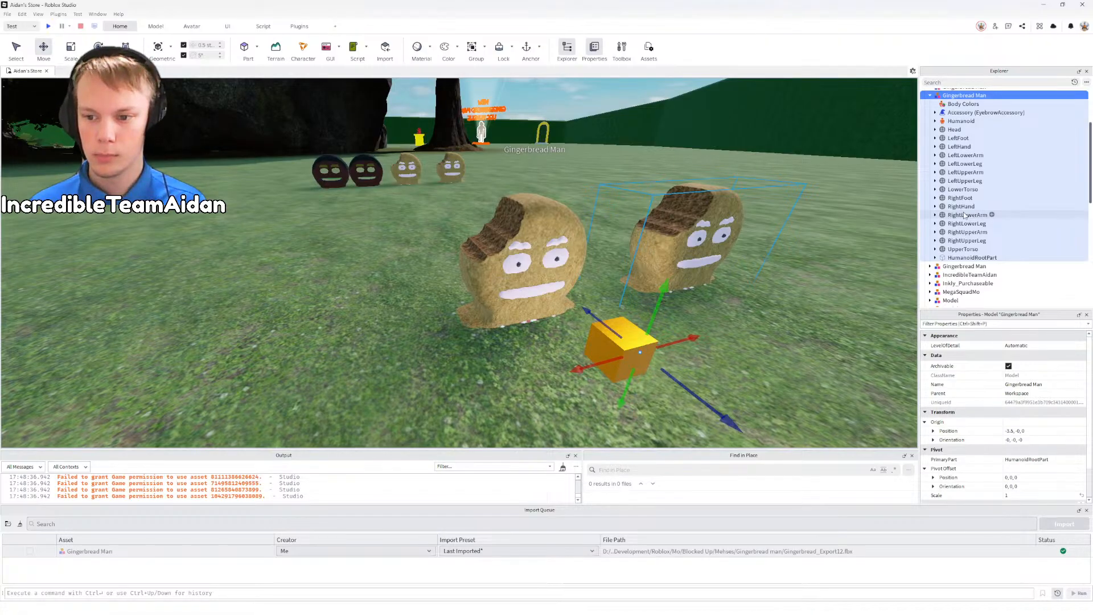
left_click(963, 104)
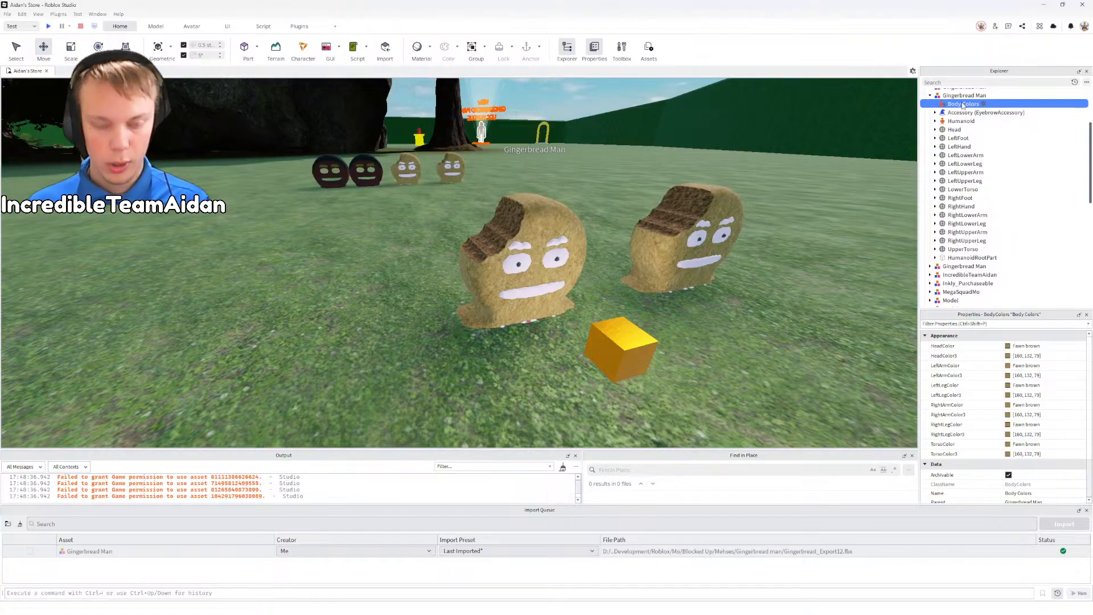
left_click(475, 257)
key("ctrl+shift+v")
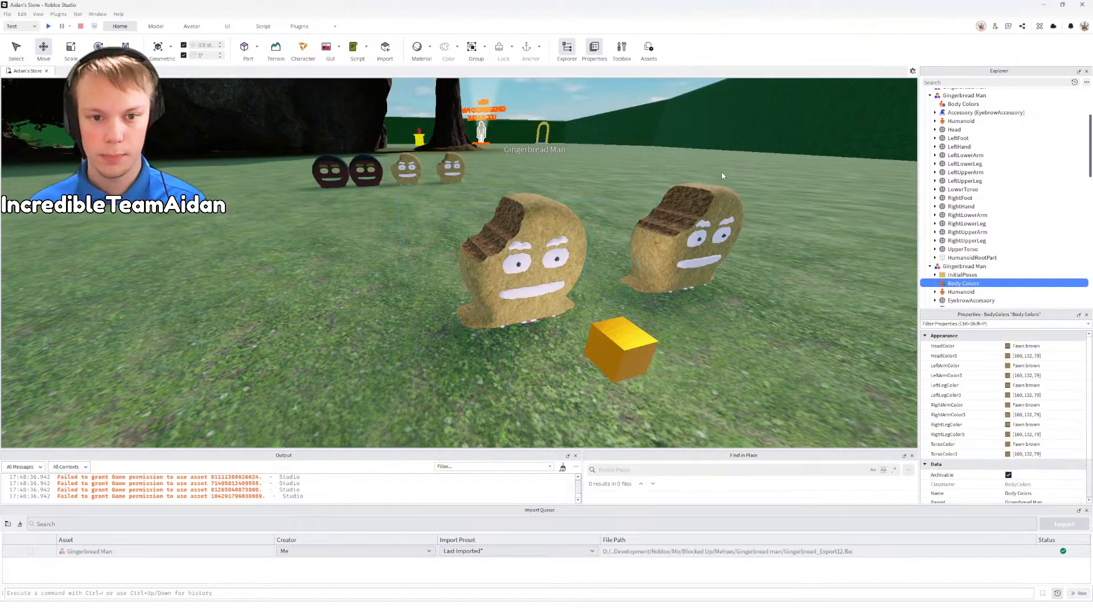
left_click(598, 268)
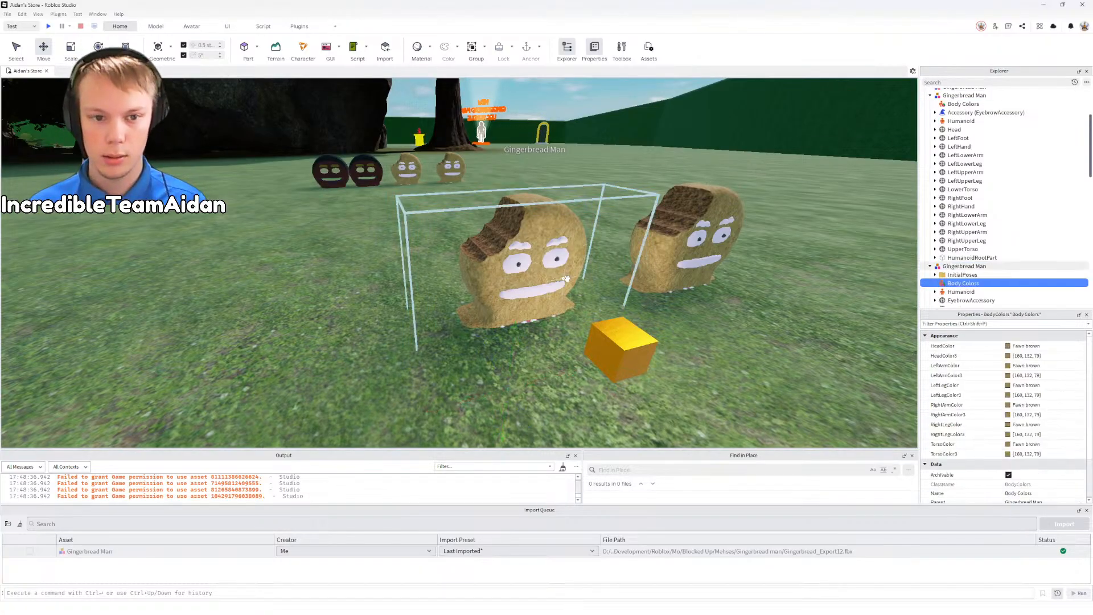
Step: Check the new model's InitialPoses folder and the older model's Humanoid properties, and close the Import Queue
left_click(954, 276)
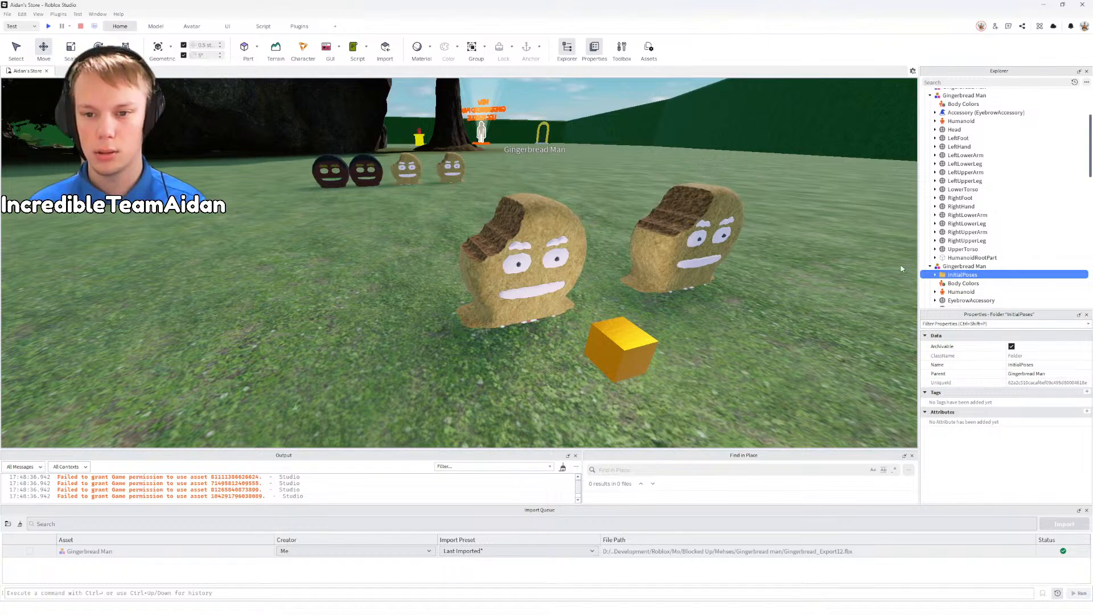
left_click(740, 247)
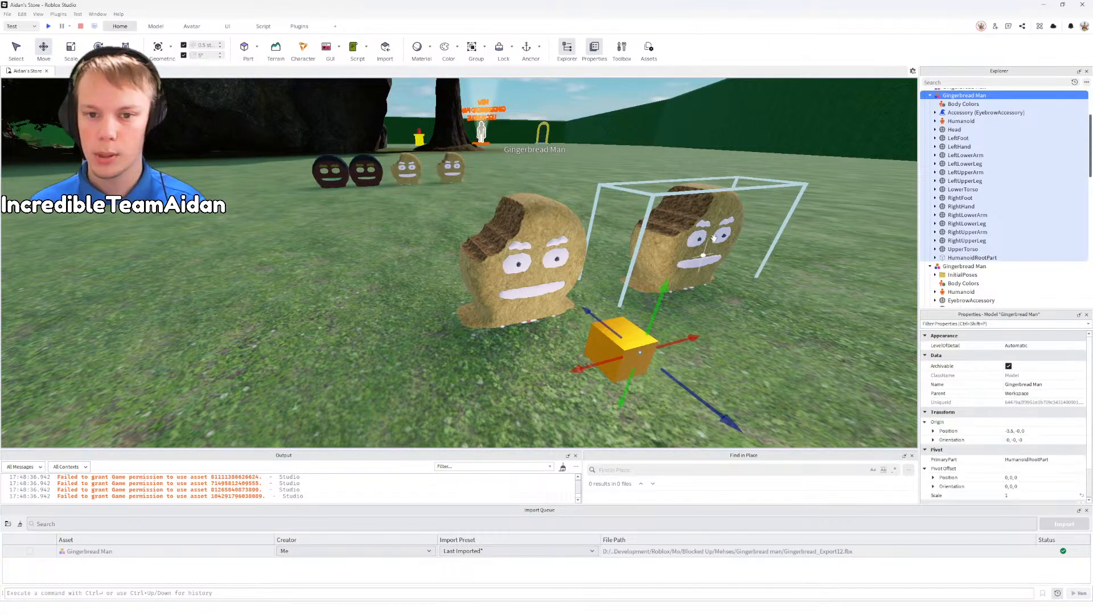
left_click(966, 105)
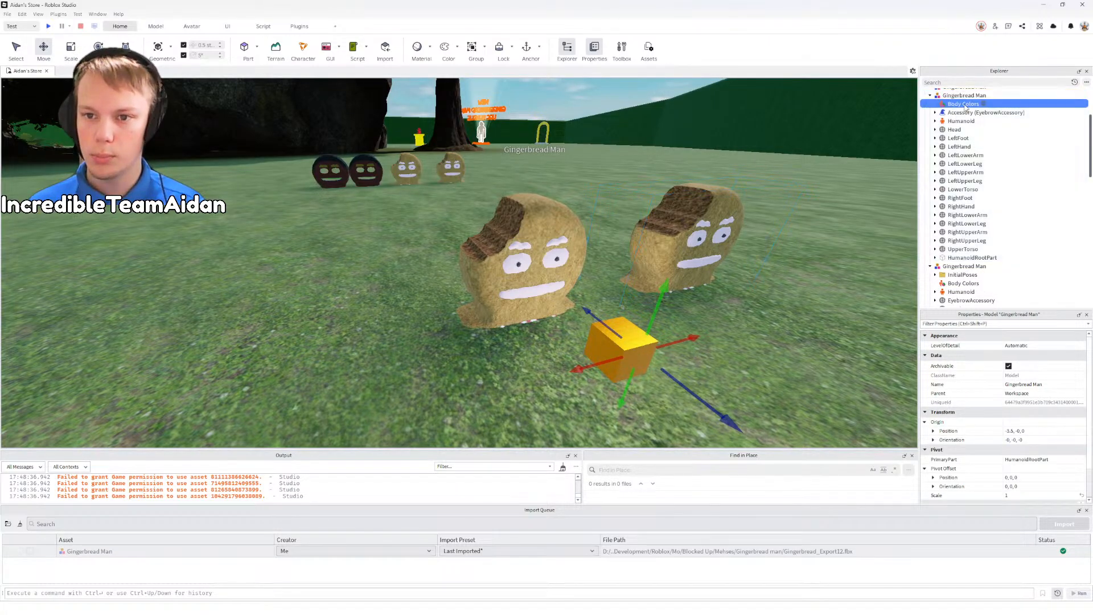
left_click(955, 121)
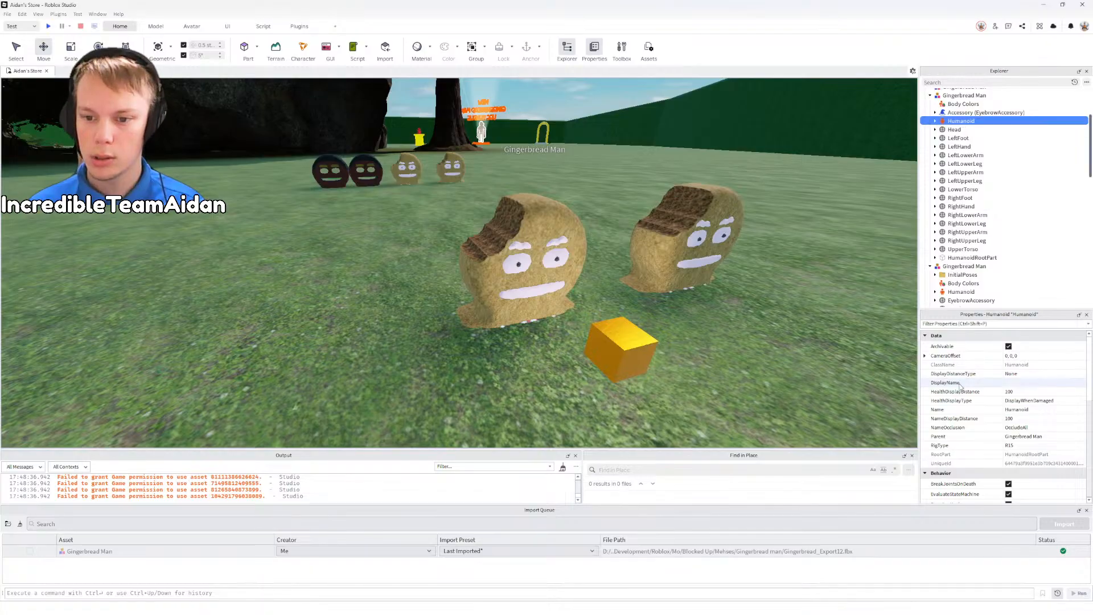
scroll(968, 410, "down", 5)
left_click(1087, 510)
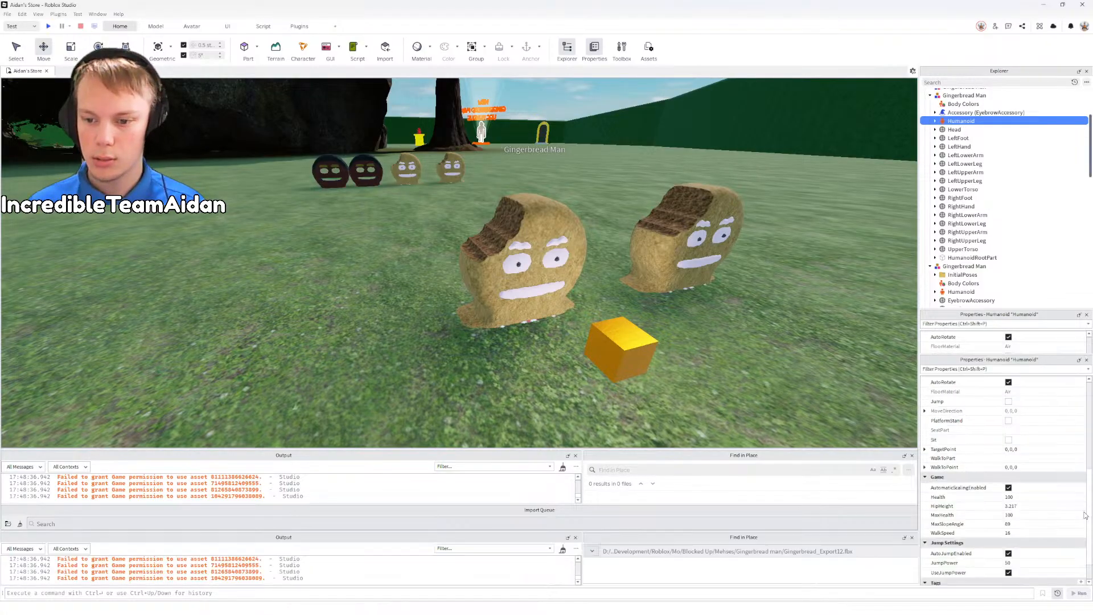
Step: Compare the Humanoid properties of the older front Gingerbread Man with those of the newly imported one
left_click(961, 291, "ctrl")
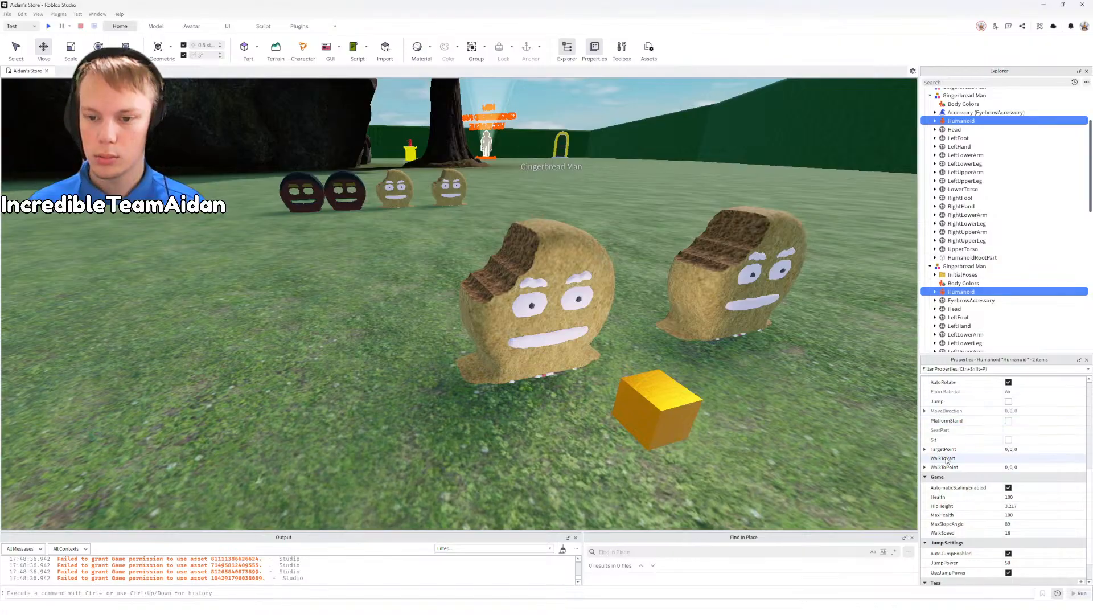
scroll(950, 455, "up", 5)
scroll(957, 460, "down", 3)
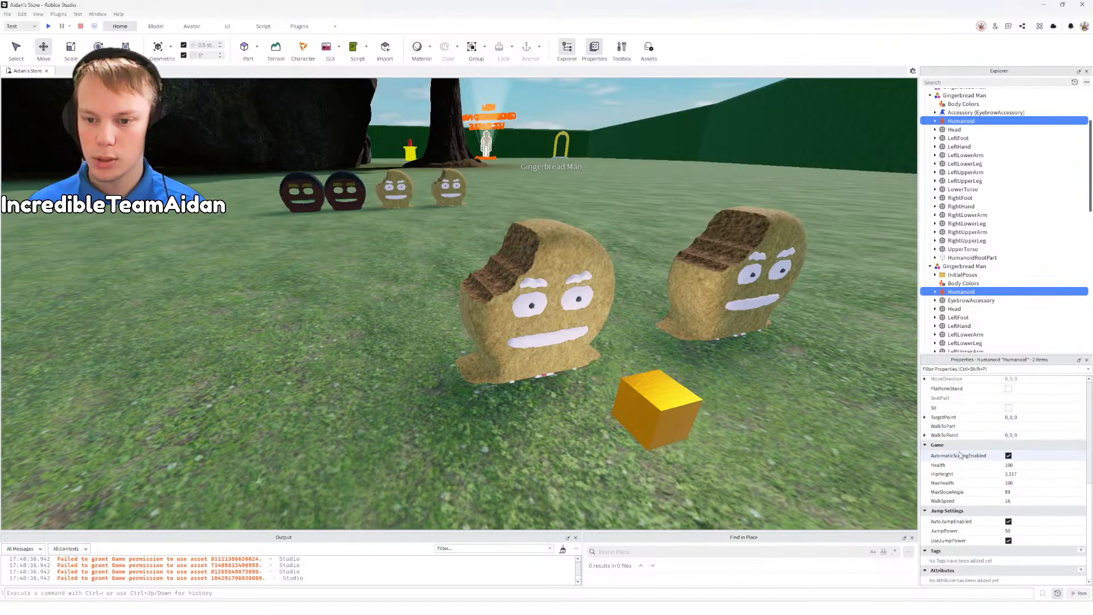
scroll(960, 454, "up", 3)
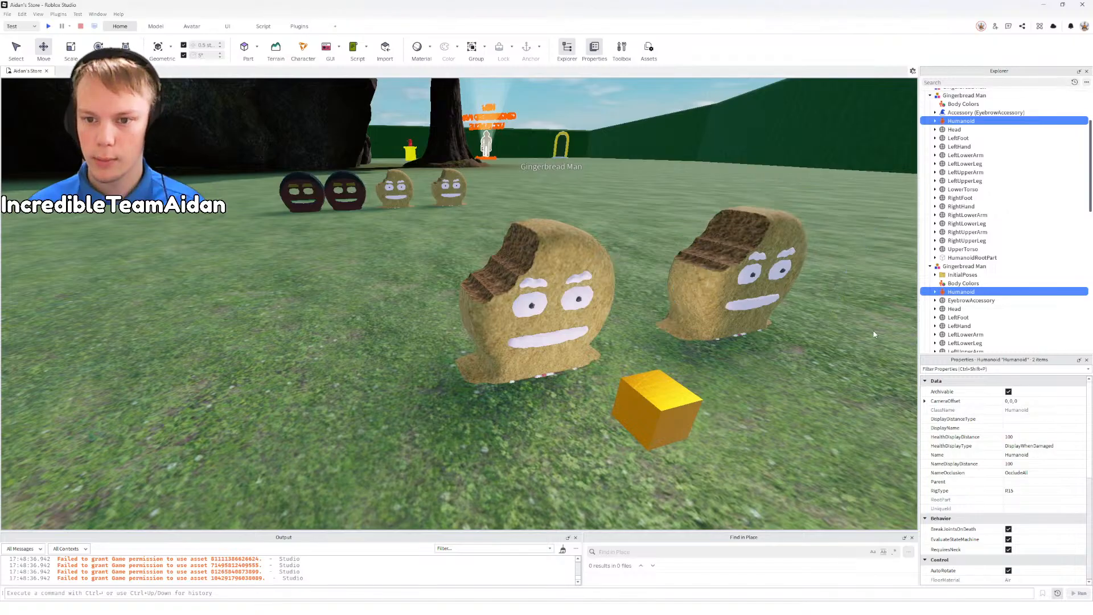
left_click(960, 293)
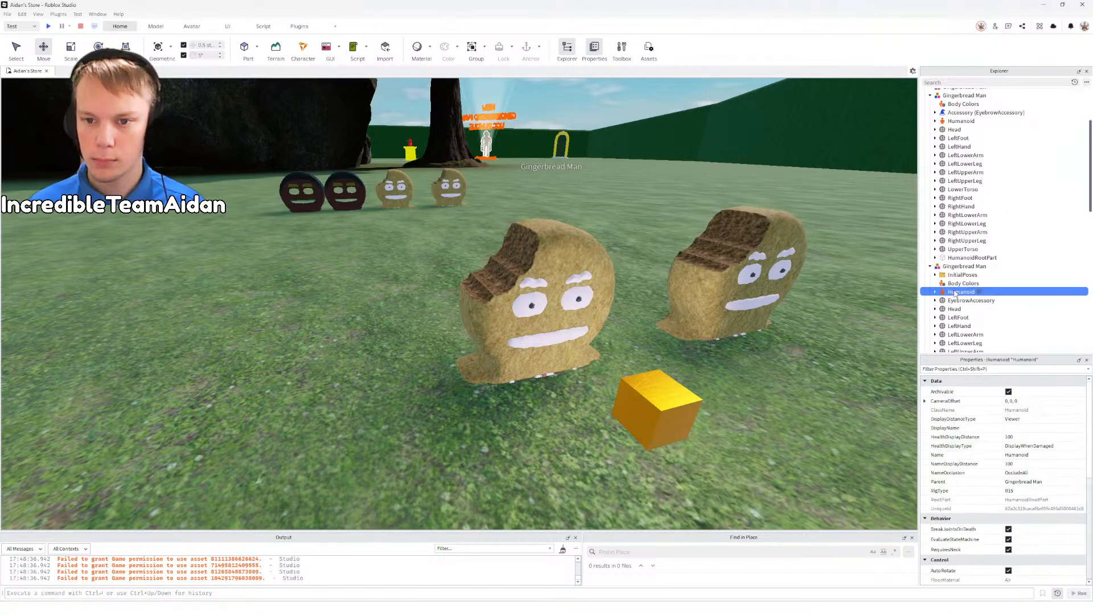
scroll(968, 451, "down", 6)
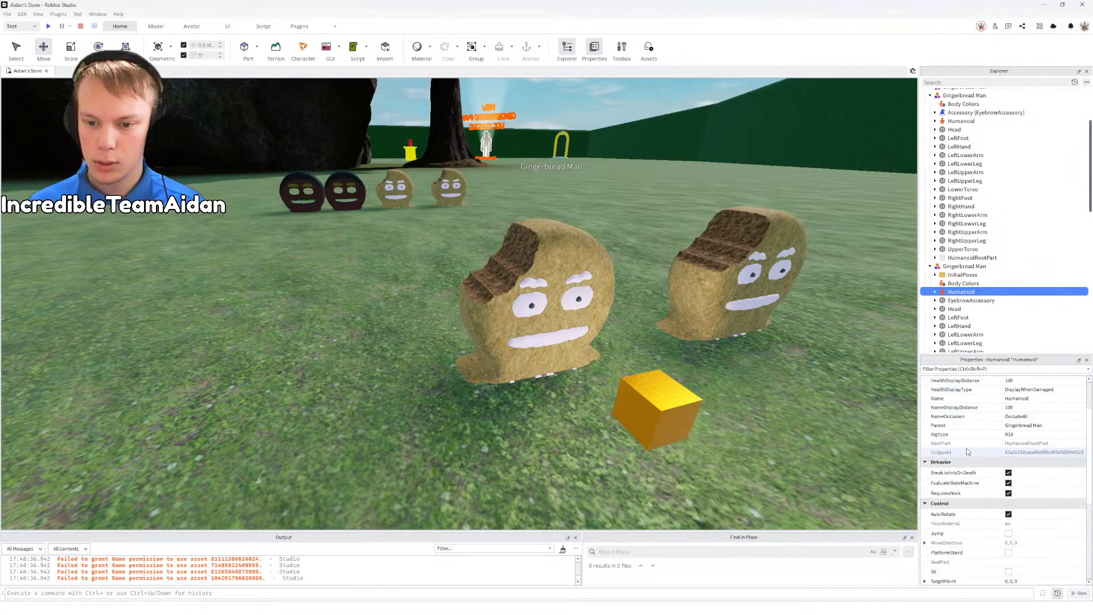
scroll(968, 452, "down", 1)
scroll(968, 451, "down", 1)
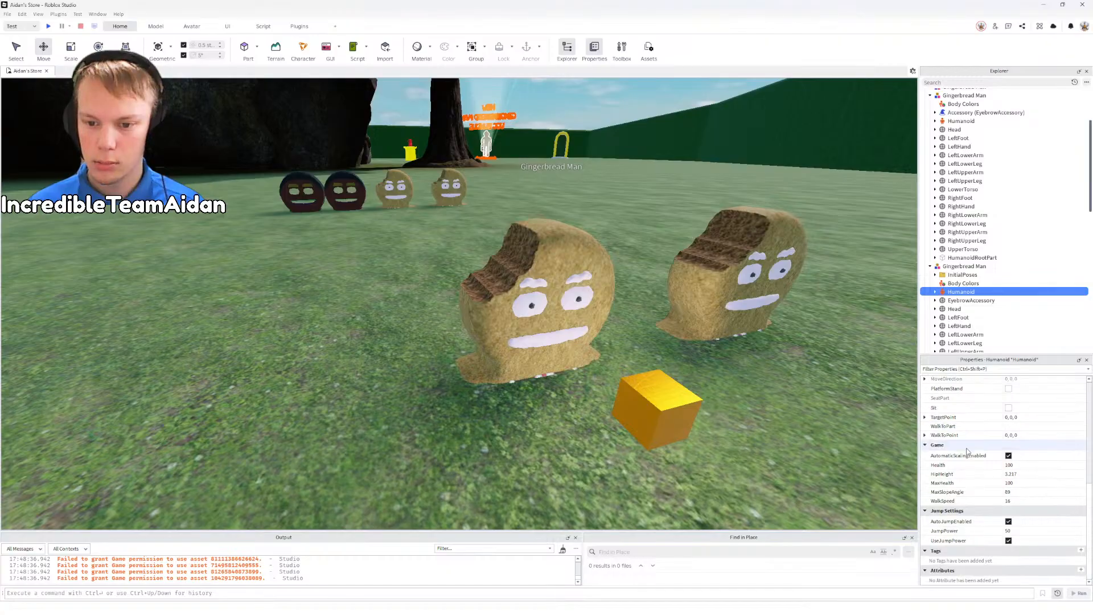
scroll(968, 452, "up", 8)
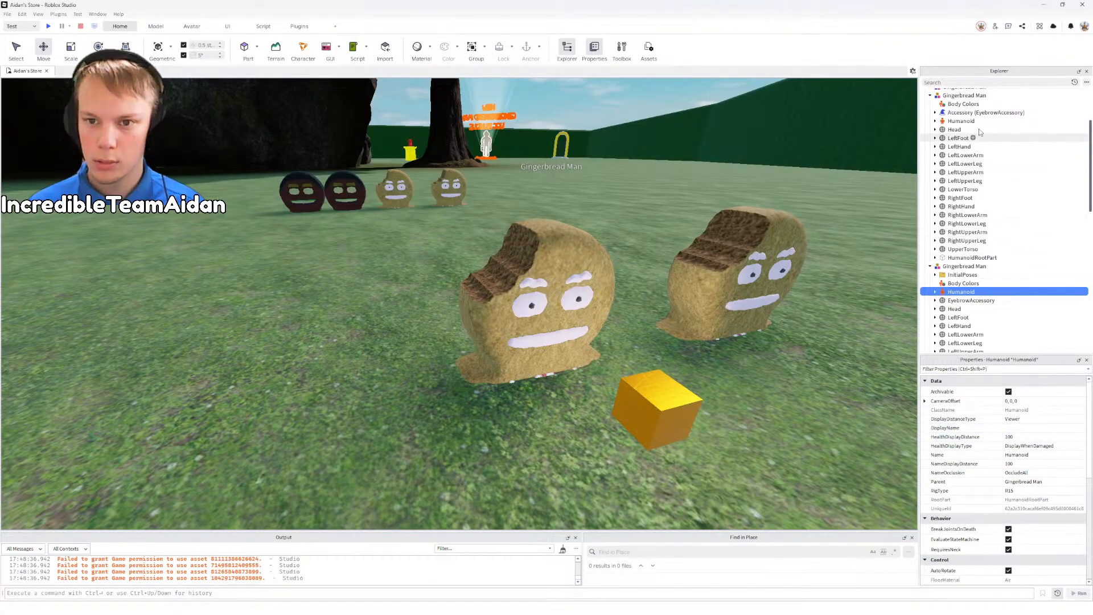
left_click(961, 122, "ctrl")
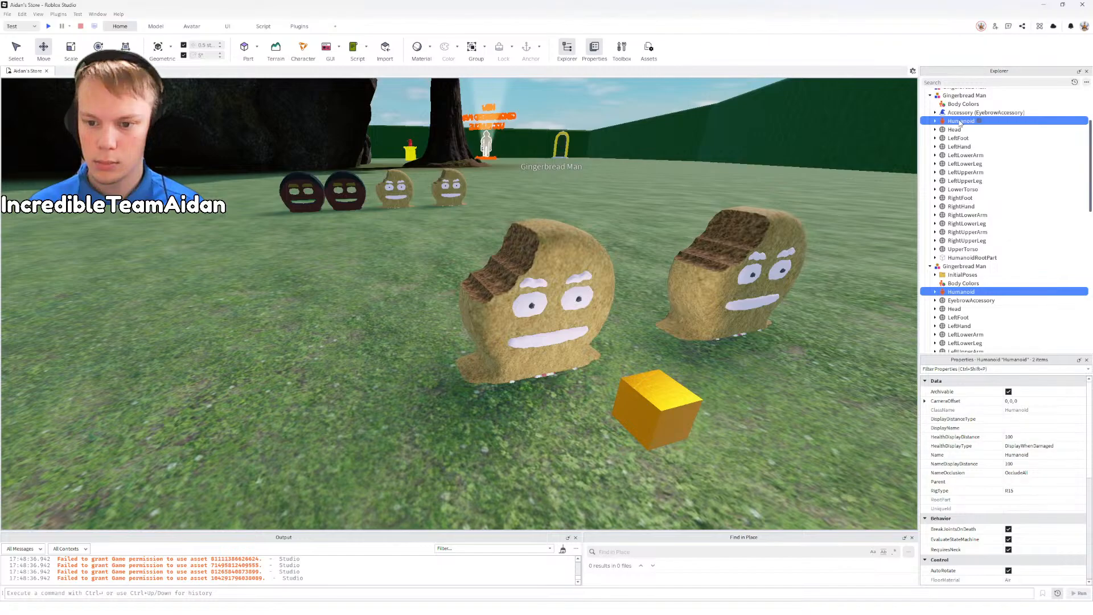
left_click(961, 121, "ctrl")
left_click(961, 122, "ctrl")
left_click(961, 121, "ctrl")
left_click(961, 121, "ctrl")
left_click(960, 121, "ctrl")
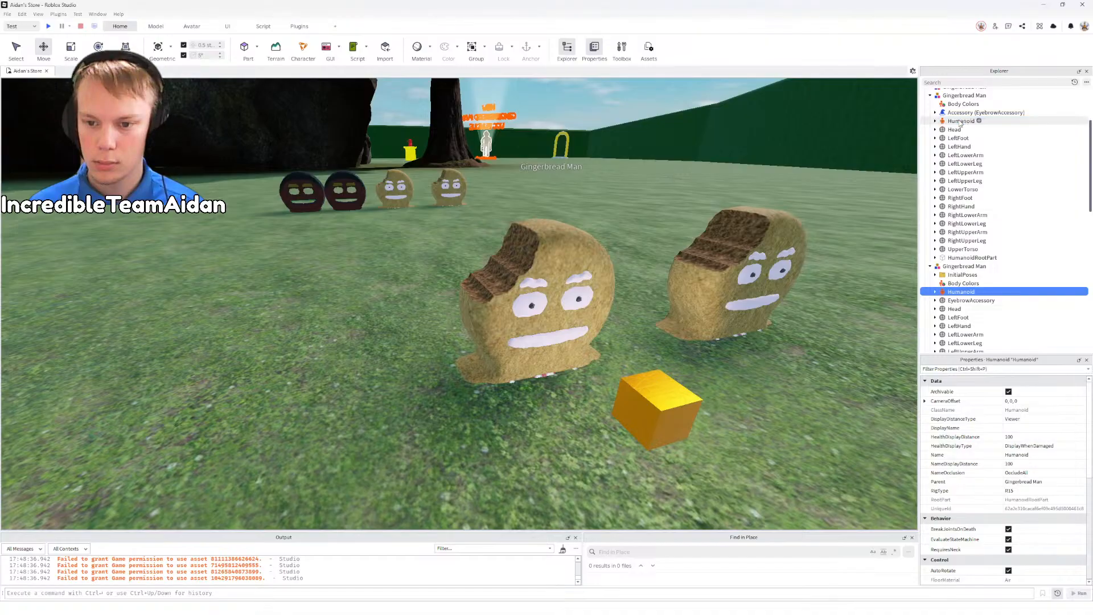
left_click(961, 122)
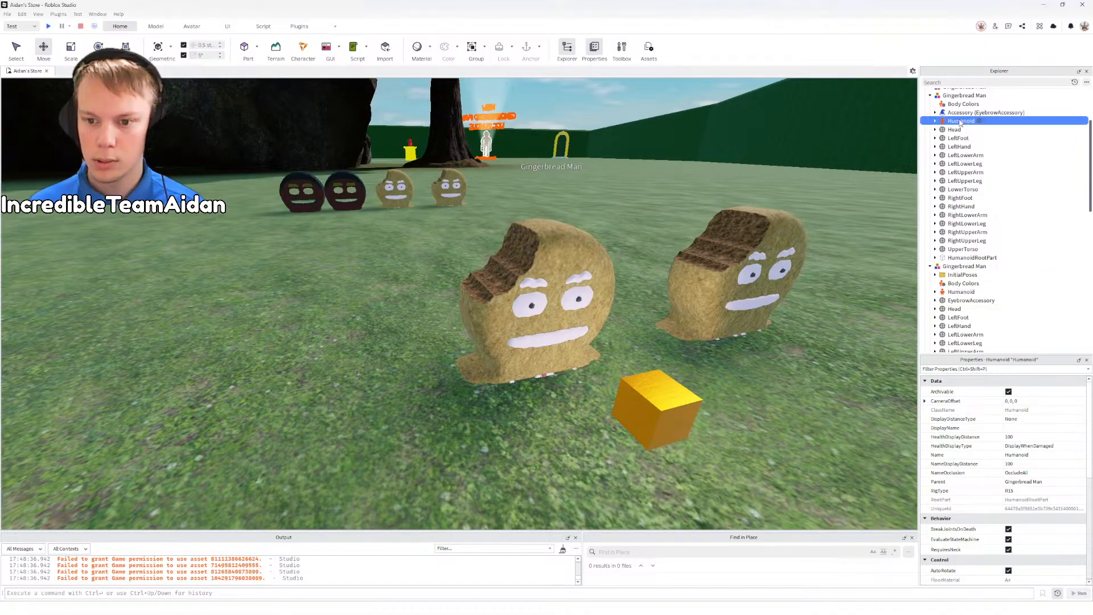
Step: Set the newly imported Gingerbread Man's Humanoid DisplayDistanceType to None
left_click(961, 292)
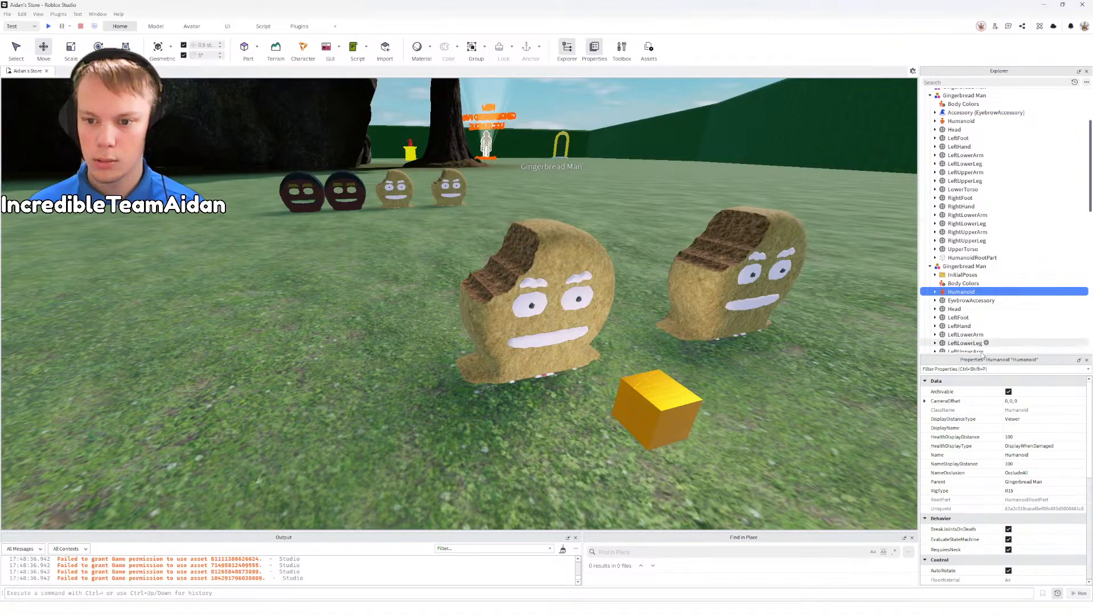
left_click(1019, 422)
key("n")
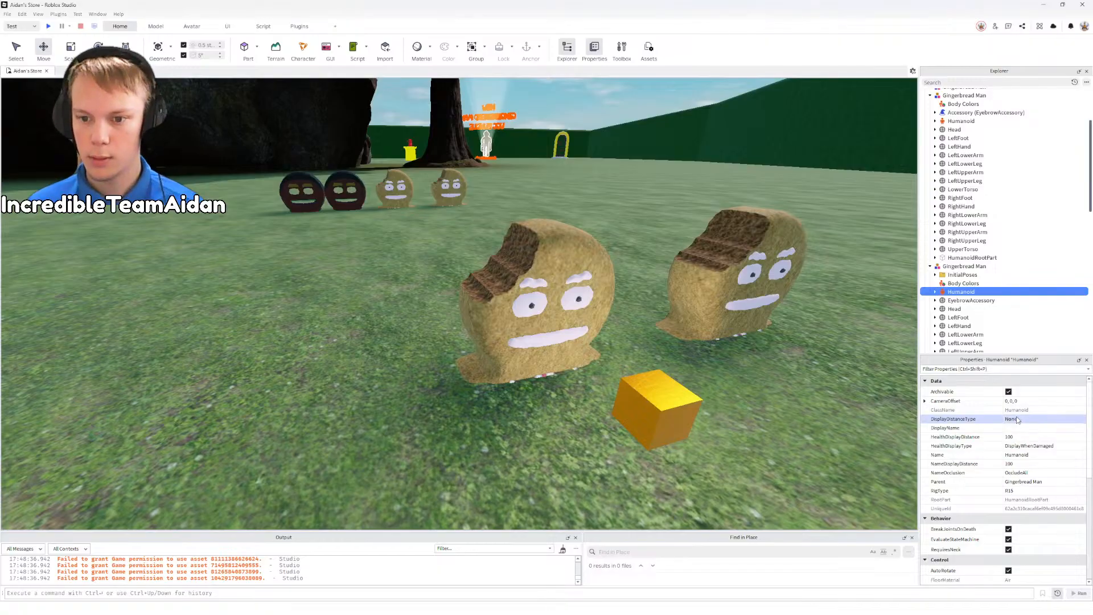
Step: Compare the Control, Game and Jump Settings properties of the two front models' Humanoids
scroll(960, 442, "down", 6)
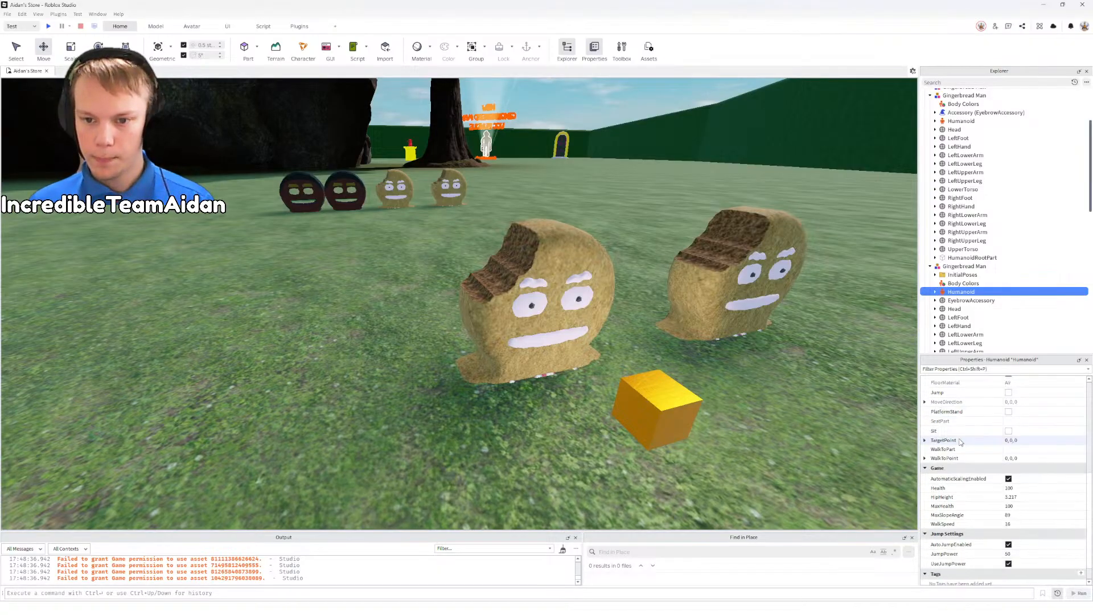
left_click(966, 122, "ctrl")
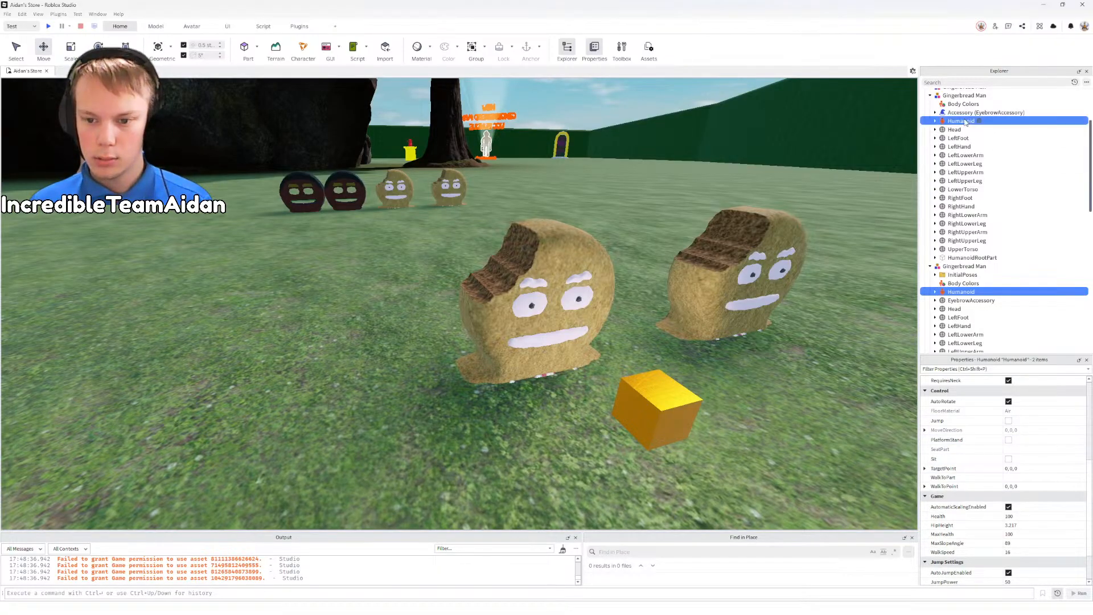
left_click(965, 122, "ctrl")
left_click(965, 122, "ctrl")
left_click(966, 122, "ctrl")
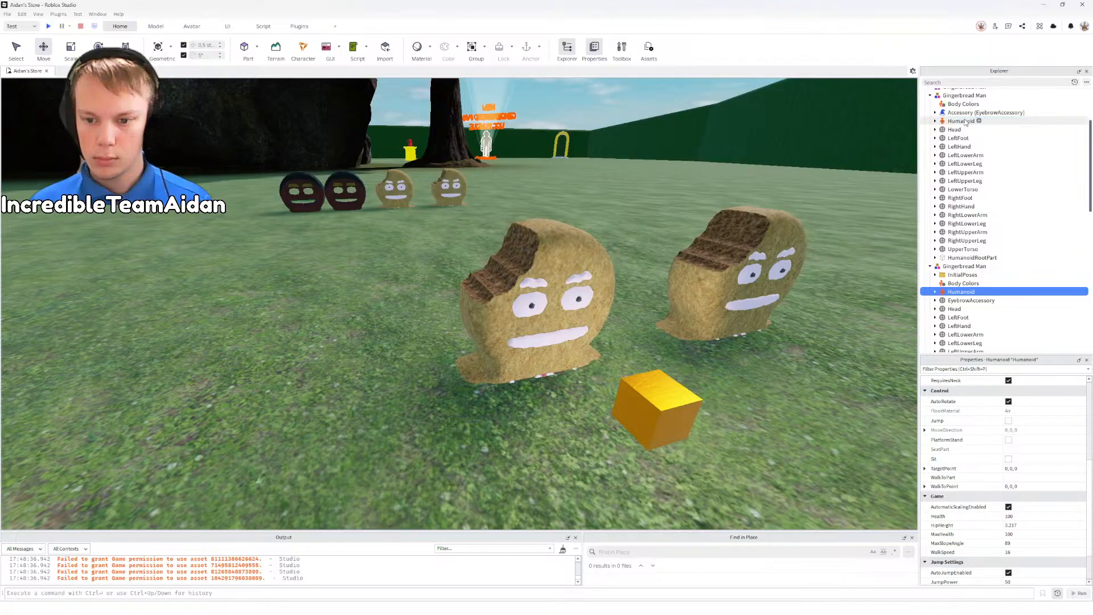
scroll(982, 475, "down", 3)
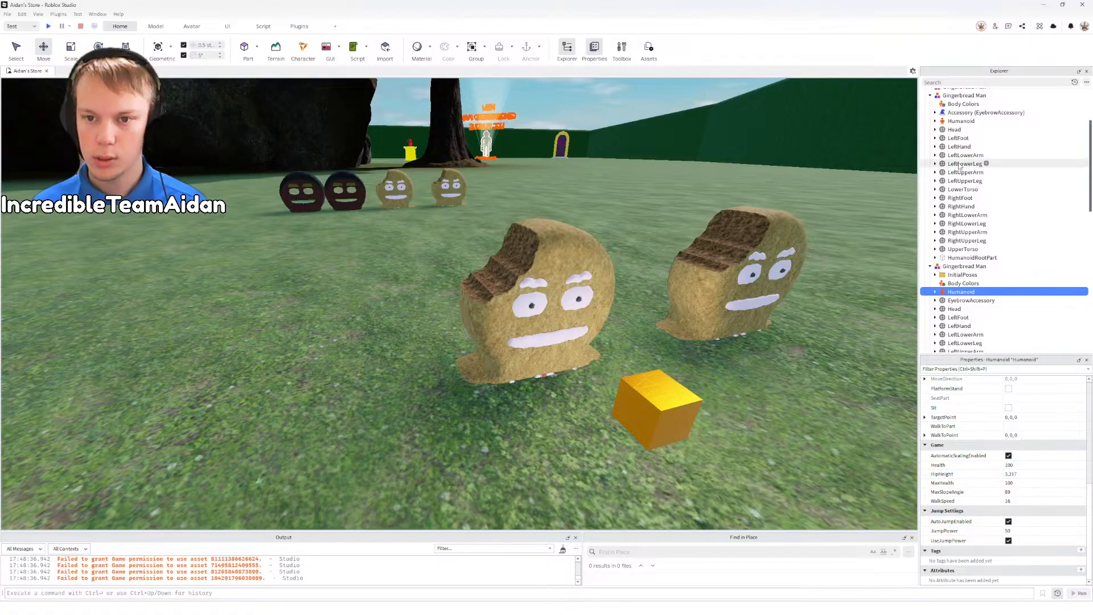
left_click(960, 123)
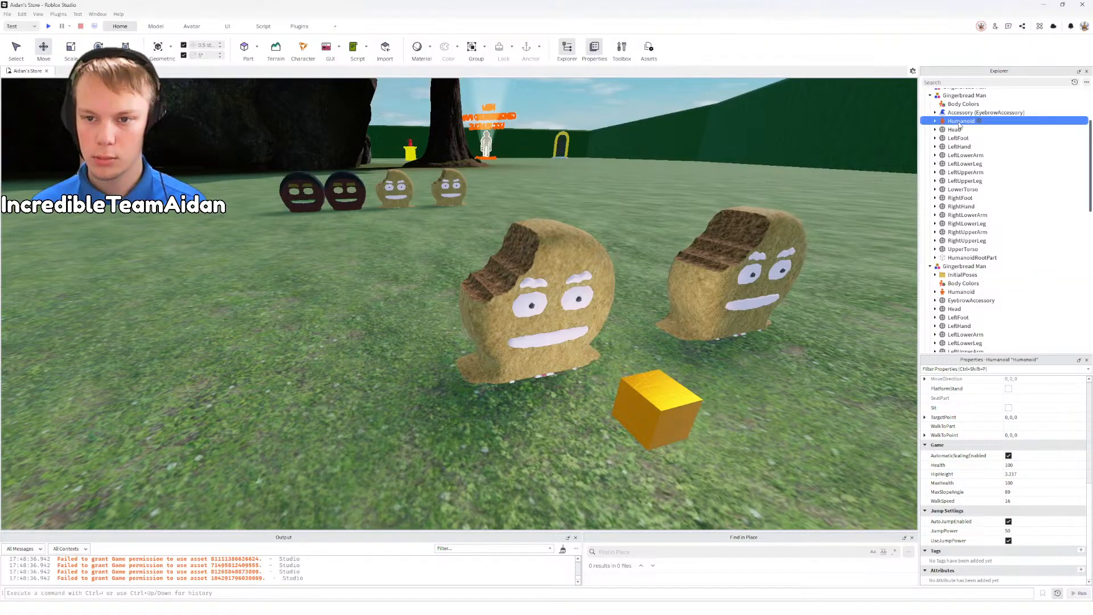
left_click(961, 292)
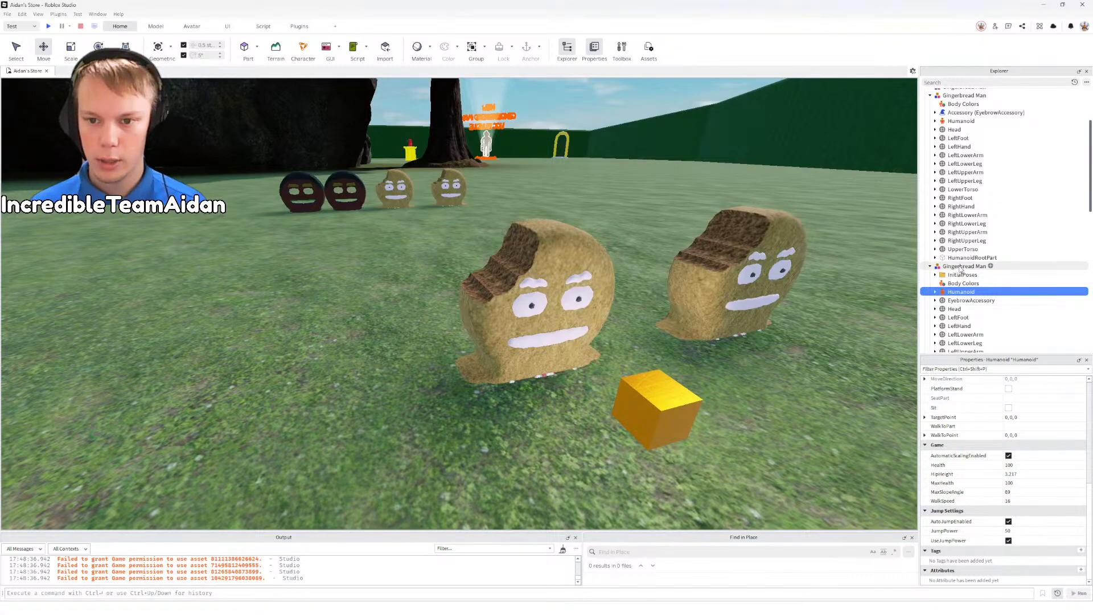
Step: Preview the newly imported Gingerbread Man in Avatar Setup and close the preview
left_click(961, 268)
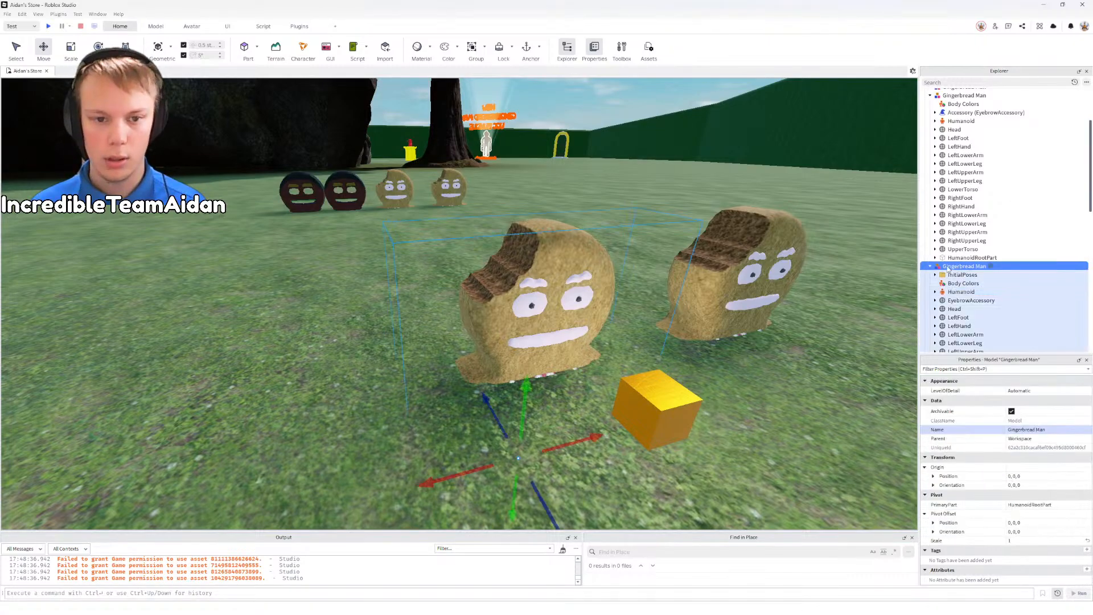
left_click(657, 185)
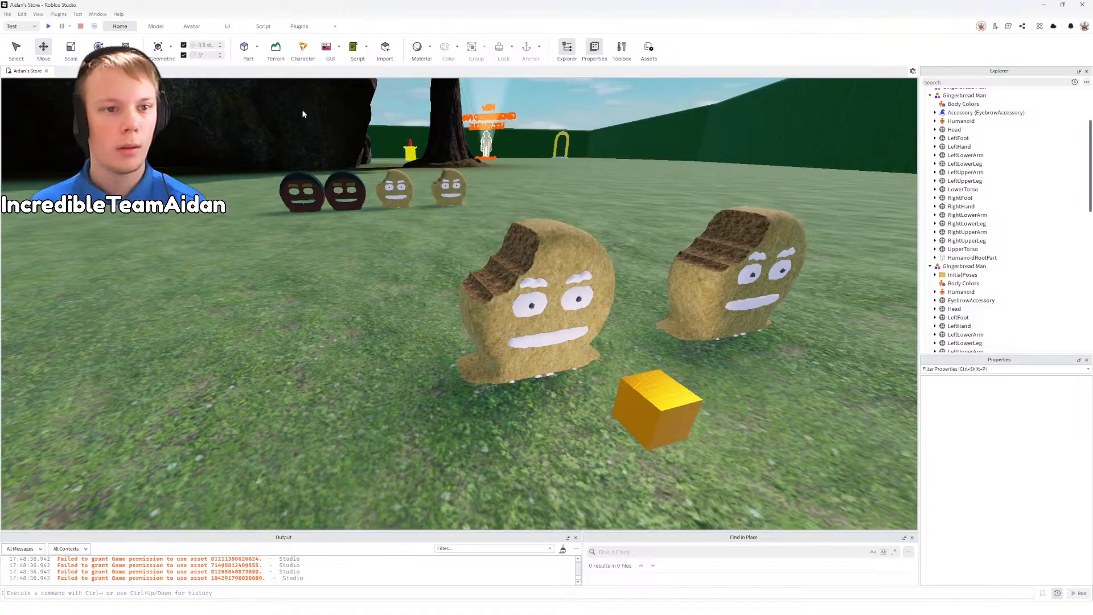
left_click(551, 327)
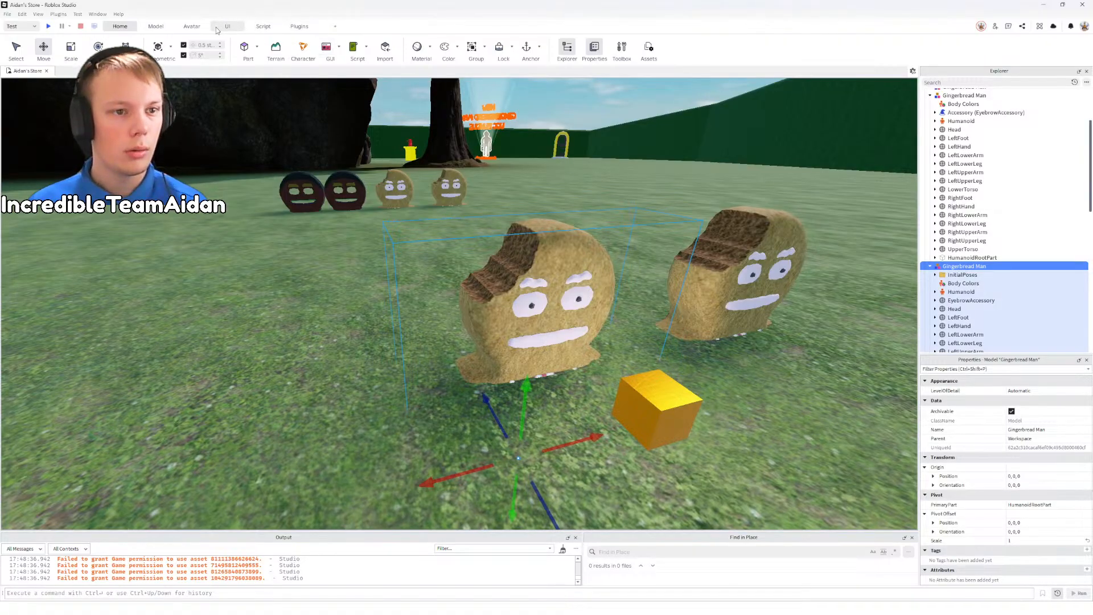
left_click(192, 26)
left_click(312, 49)
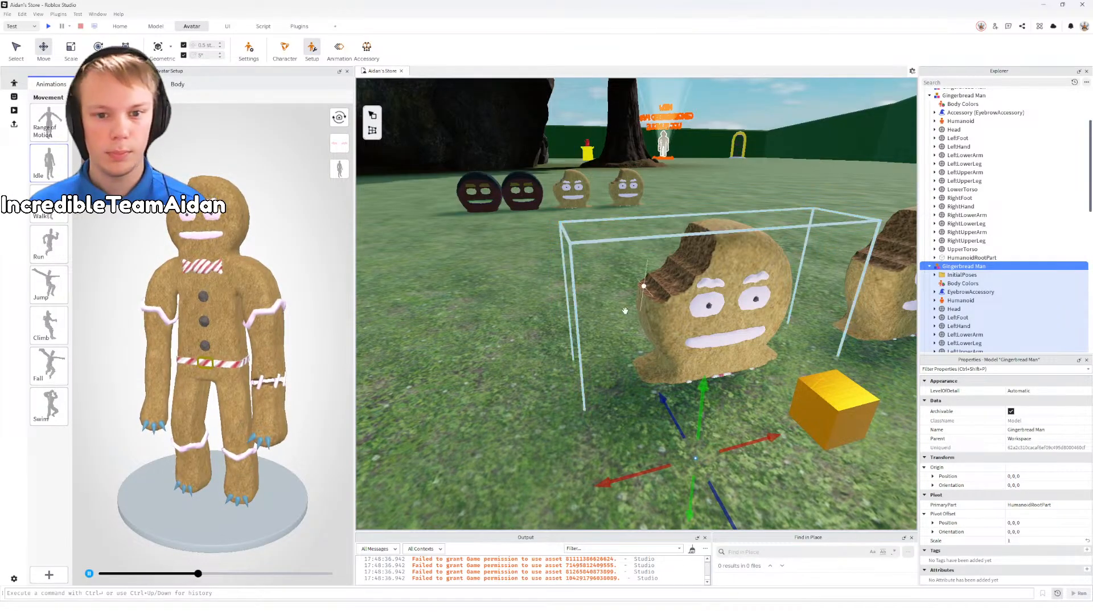
left_click(491, 340)
right_click_drag(617, 307, 570, 324)
left_click(347, 71)
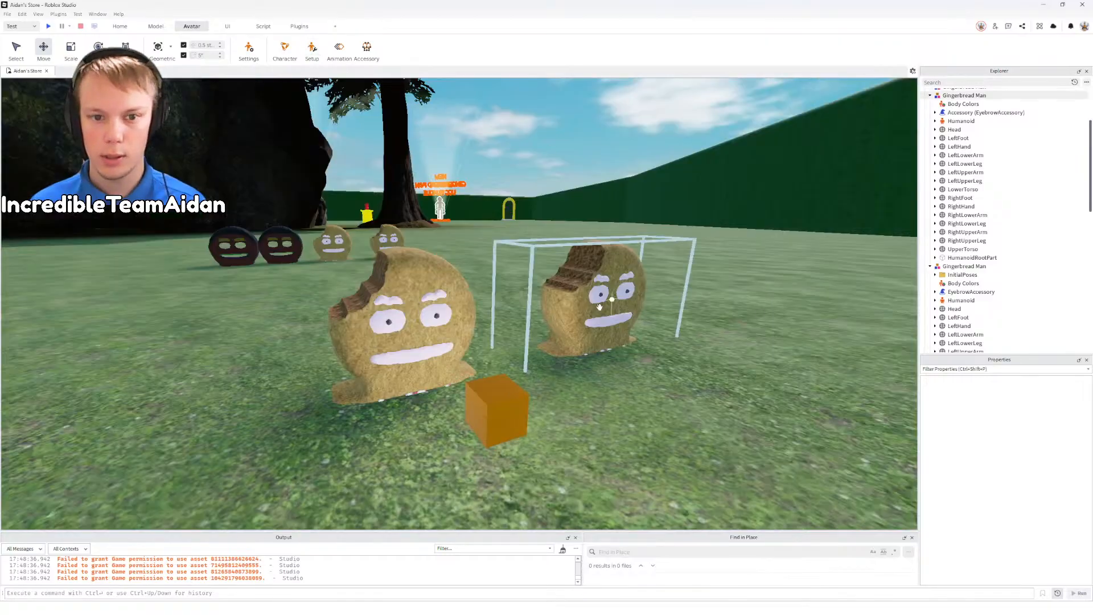
Step: Select the Gingerbread Man Eyebrows accessory inside the back-row Gingerbread Man stored second in the folder
left_click(399, 319)
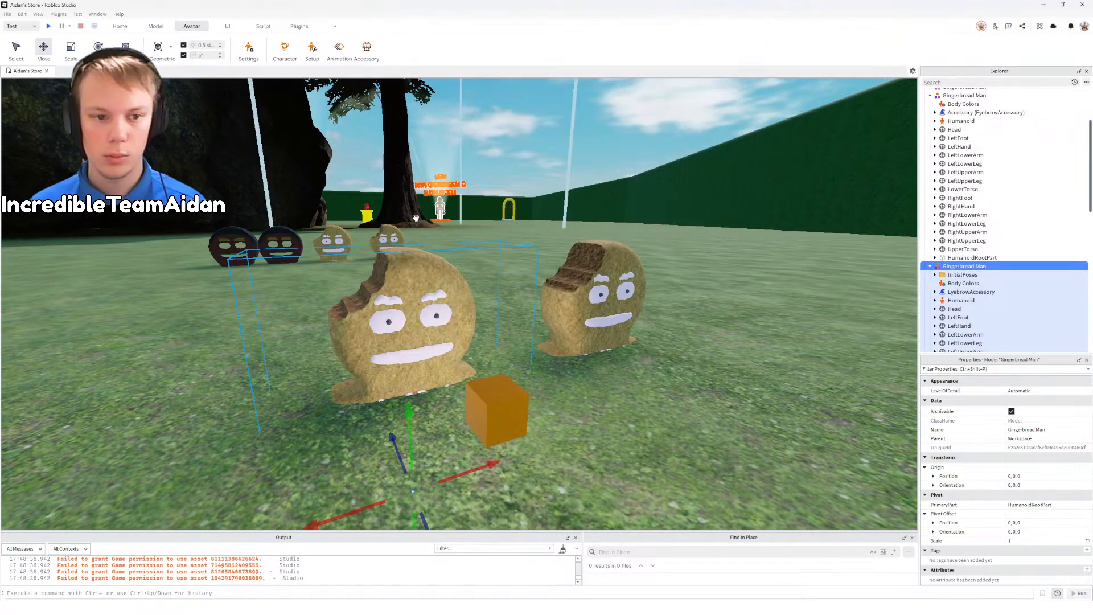
left_click(334, 242)
left_click(935, 136)
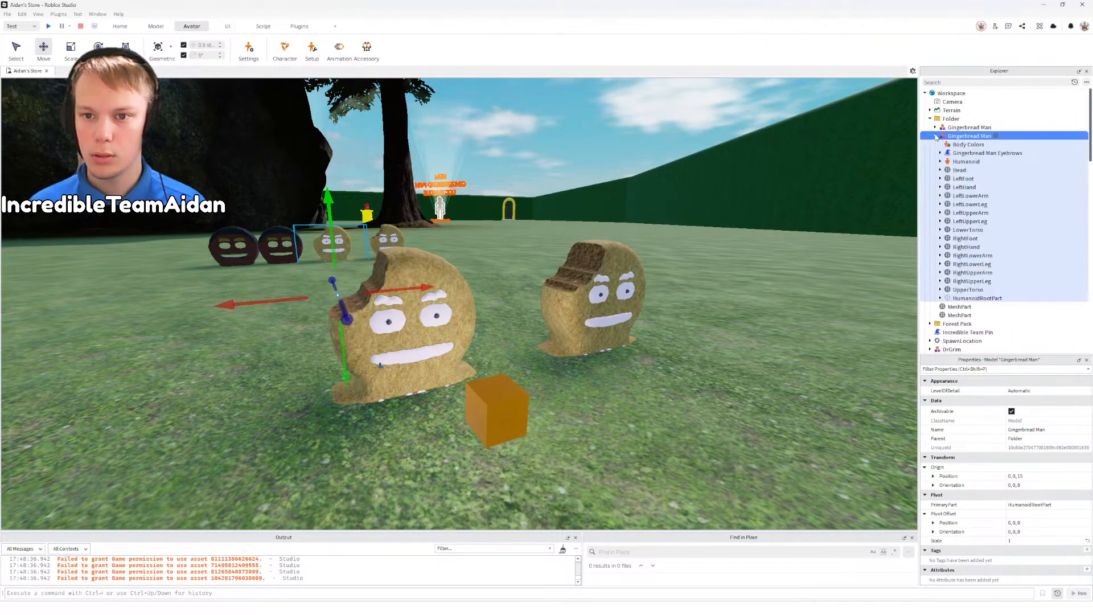
left_click(970, 154)
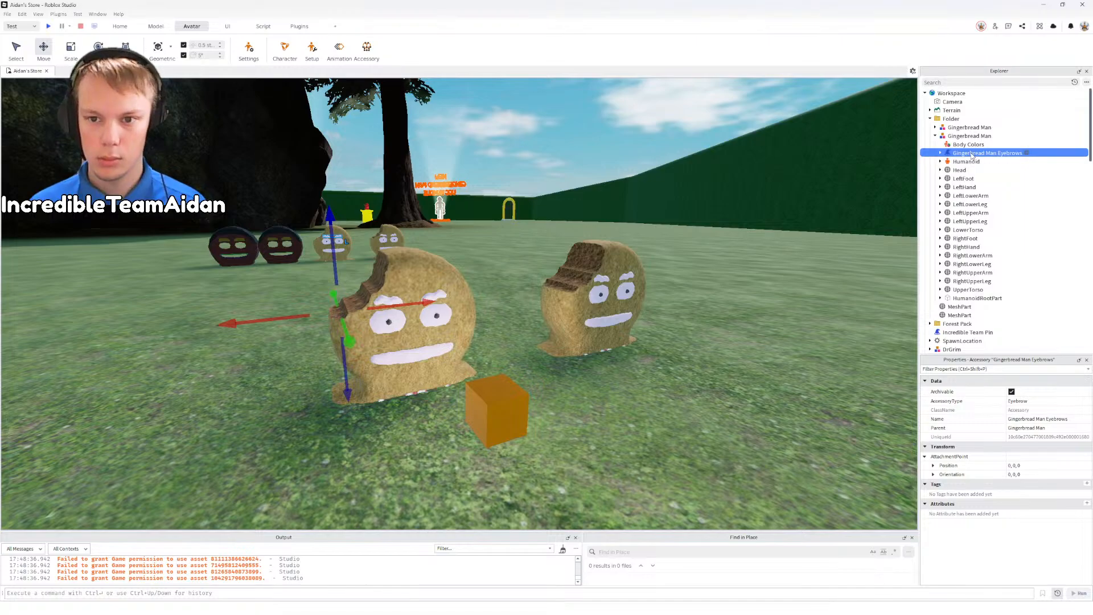
Step: Rename the front gingerbread man's EyebrowAccessory to "Gingerbread Man Eyebrows", copying the name from the matching accessory in the Folder model
left_click(972, 153)
key("ctrl+c")
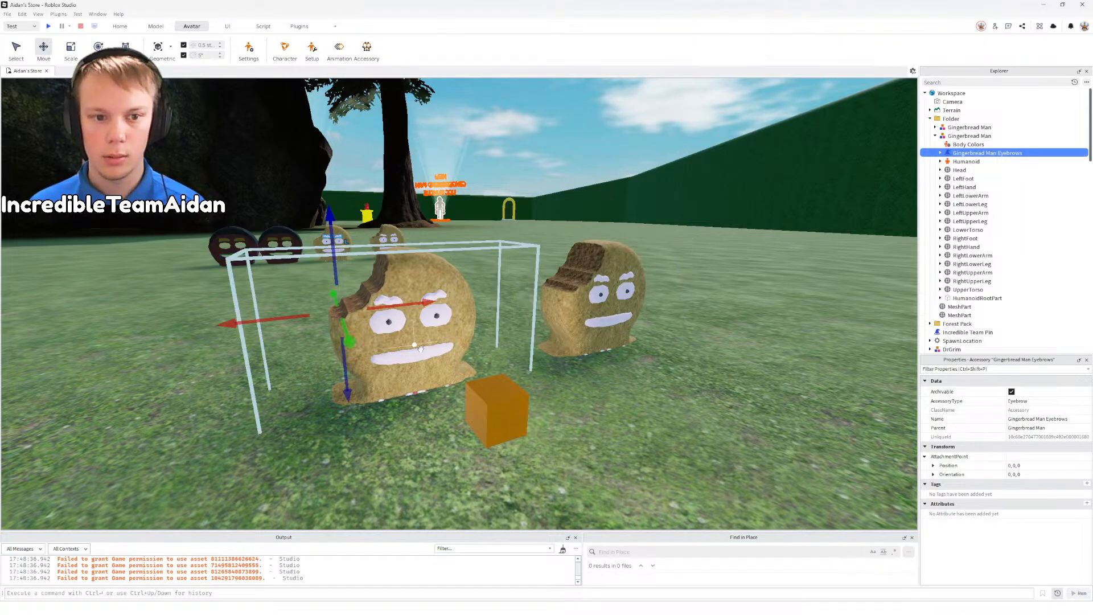
left_click(399, 329)
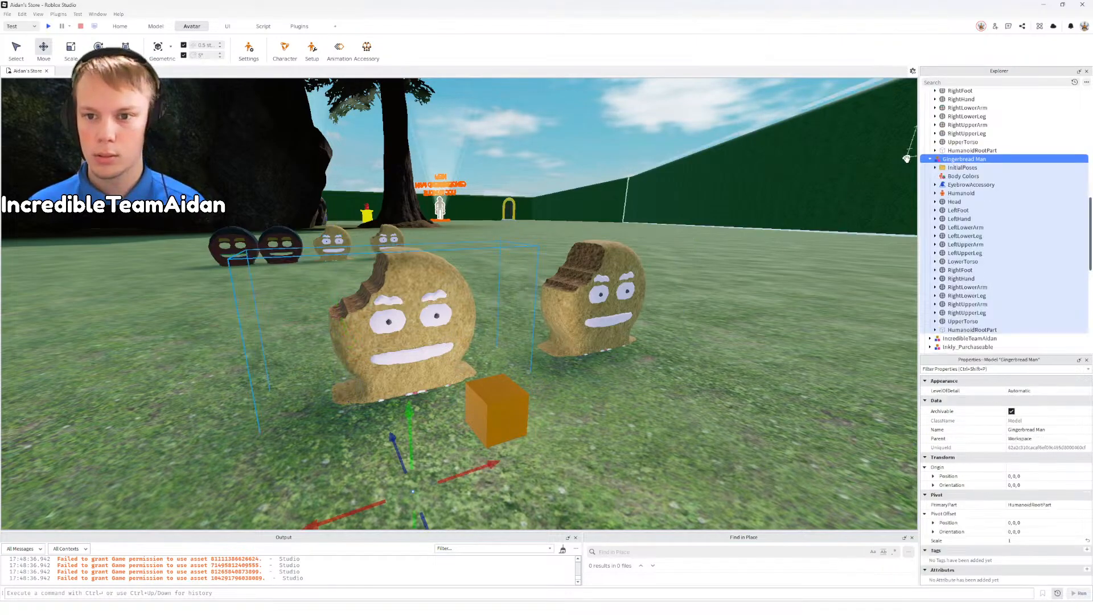
left_click(936, 184)
left_click(966, 185)
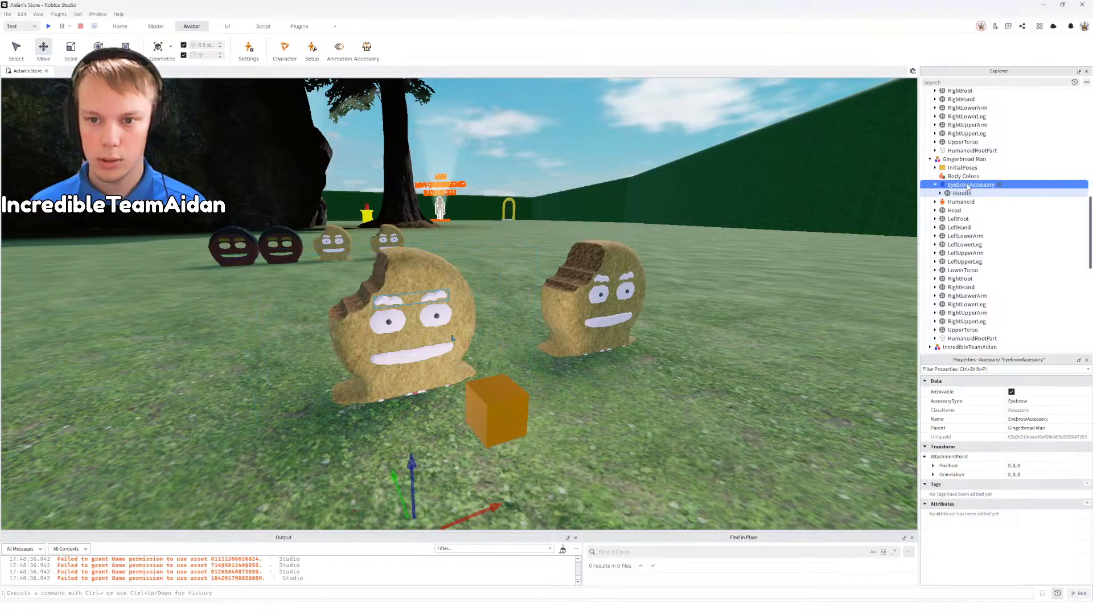
left_click(967, 187)
key("ctrl+v")
key("Return")
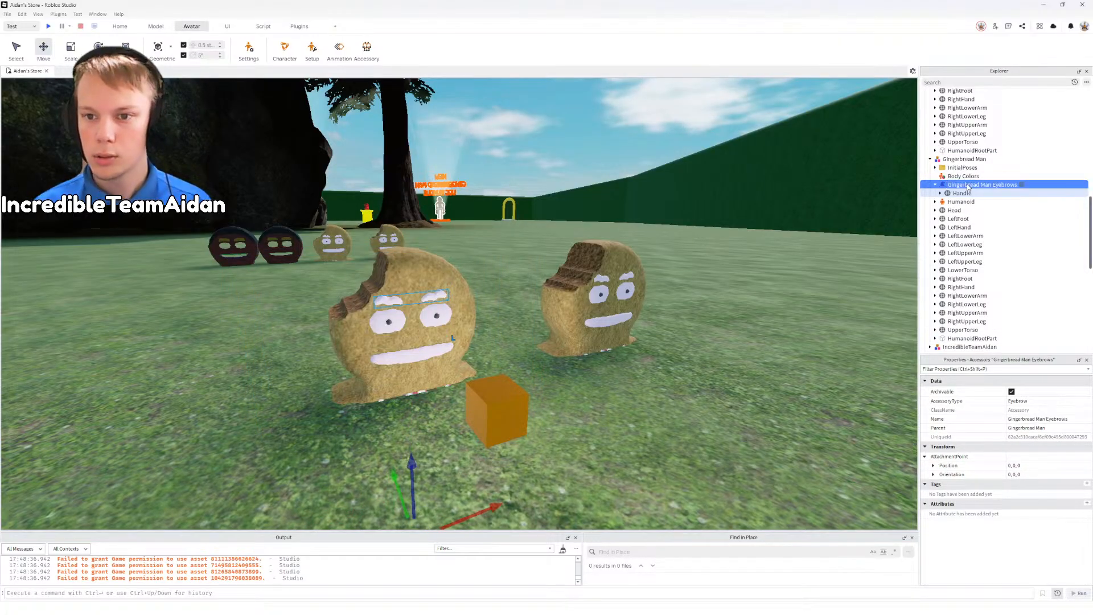
Step: Rename the front model's EyebrowAccessoryWrapLayer to "GingerbreadManEyebrowsWrapLayer", copying the name from the other gingerbread man's eyebrow handle
left_click(941, 193)
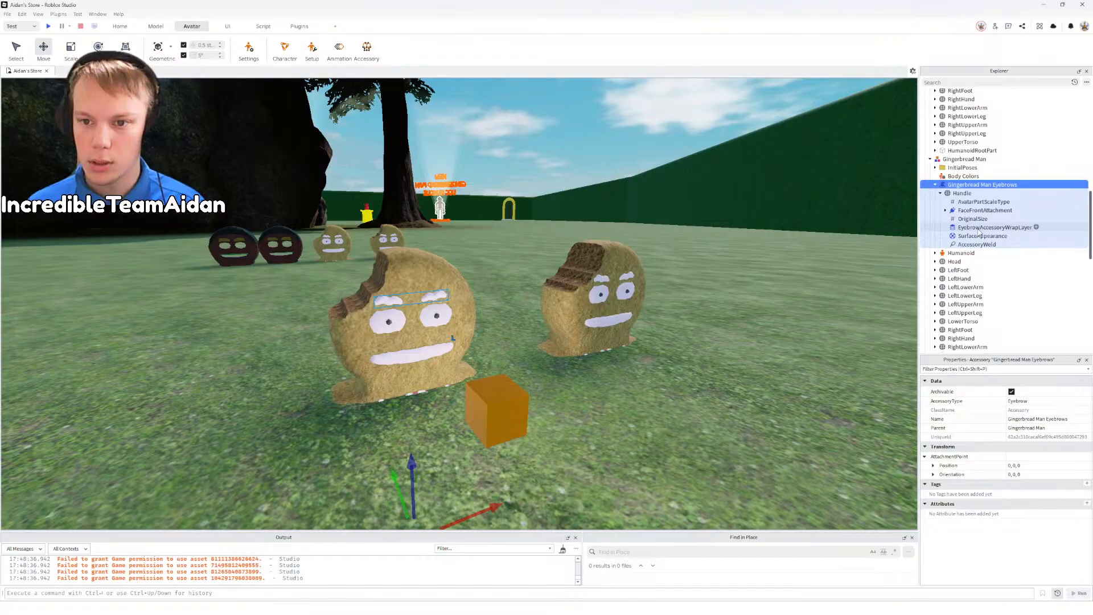
left_click(595, 302)
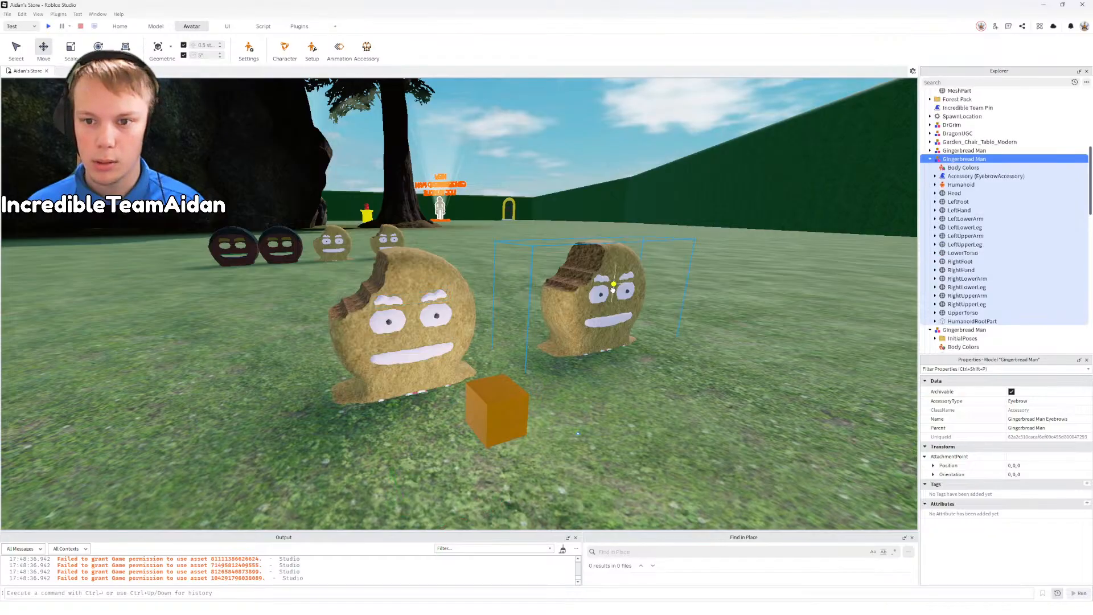
left_click(936, 176)
left_click(941, 184)
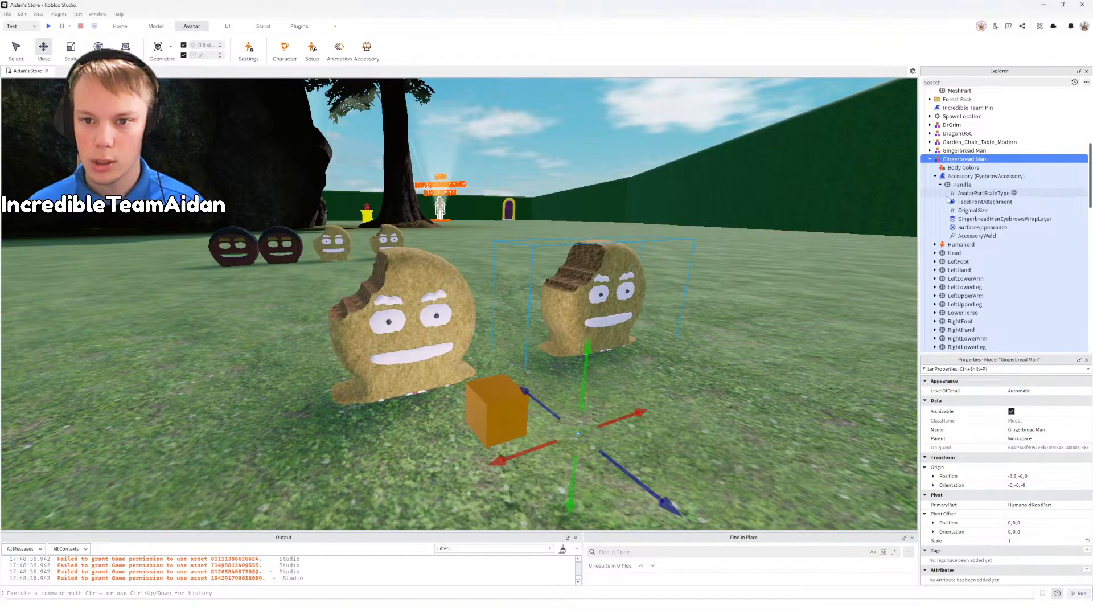
left_click(979, 220)
left_click(992, 221)
key("ctrl+c")
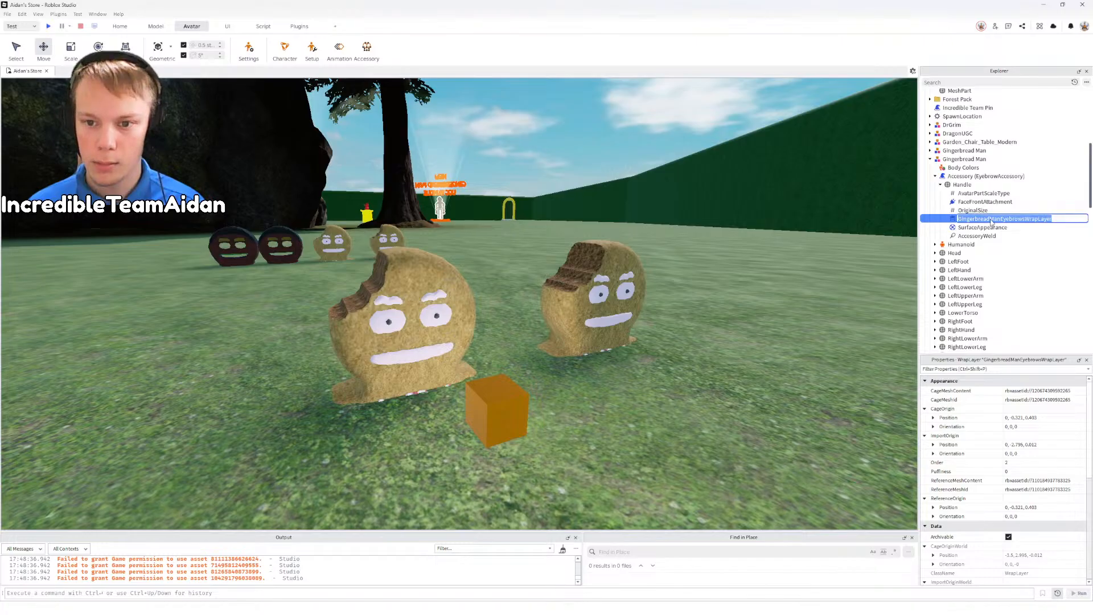
key("Escape")
left_click(422, 325)
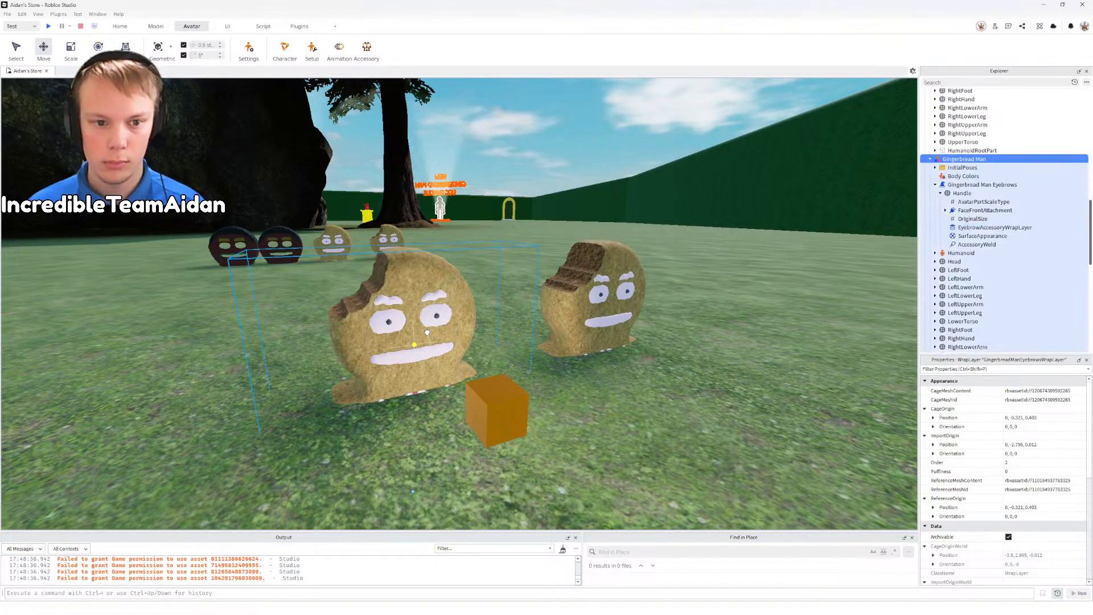
left_click(987, 228)
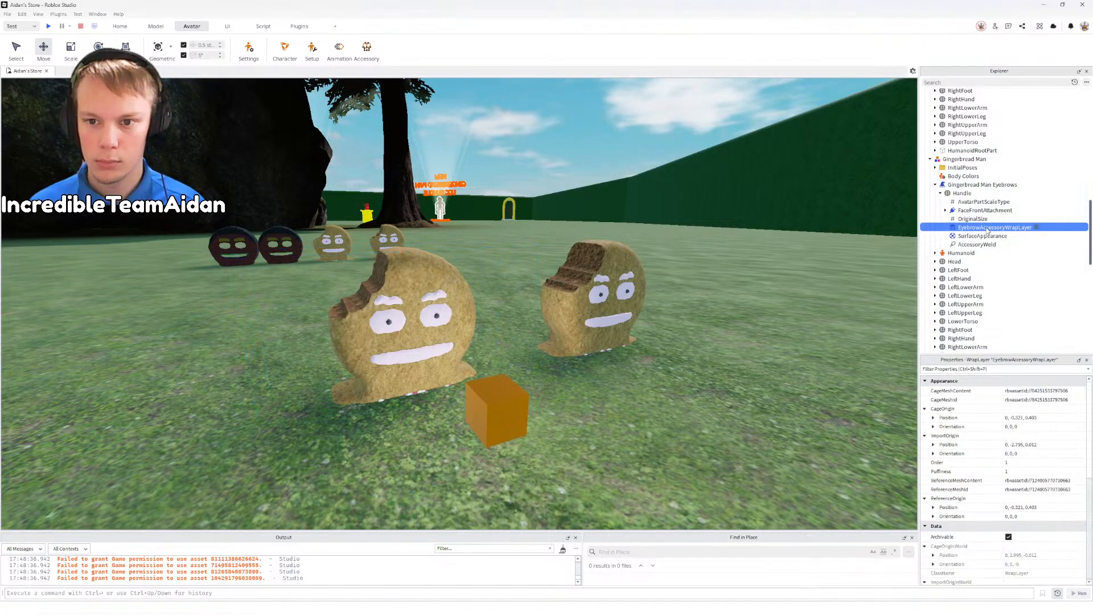
left_click(989, 228)
key("ctrl+v")
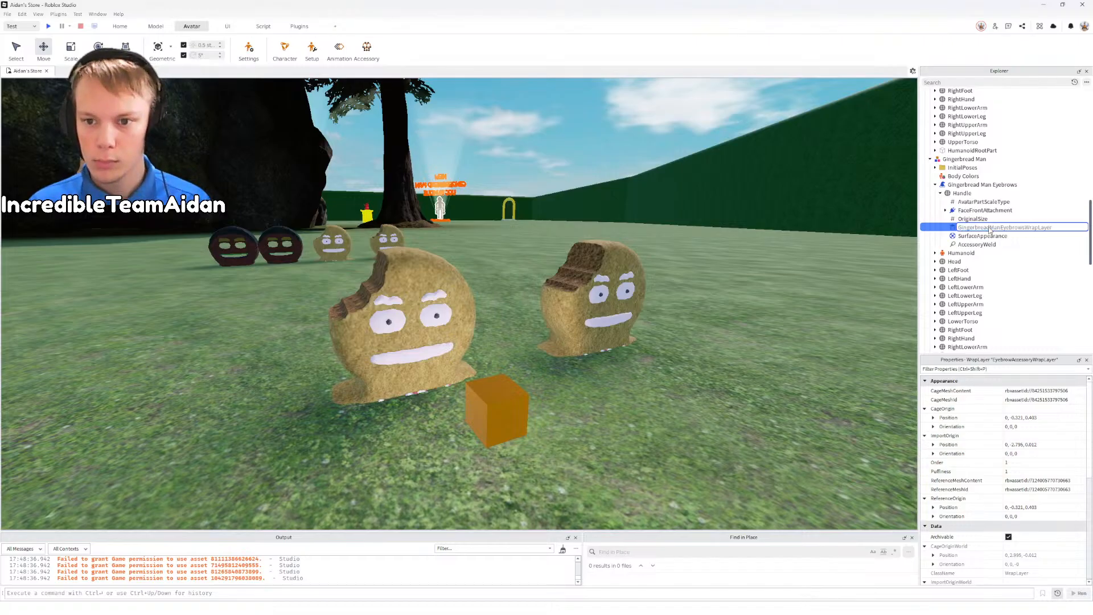
key("Return")
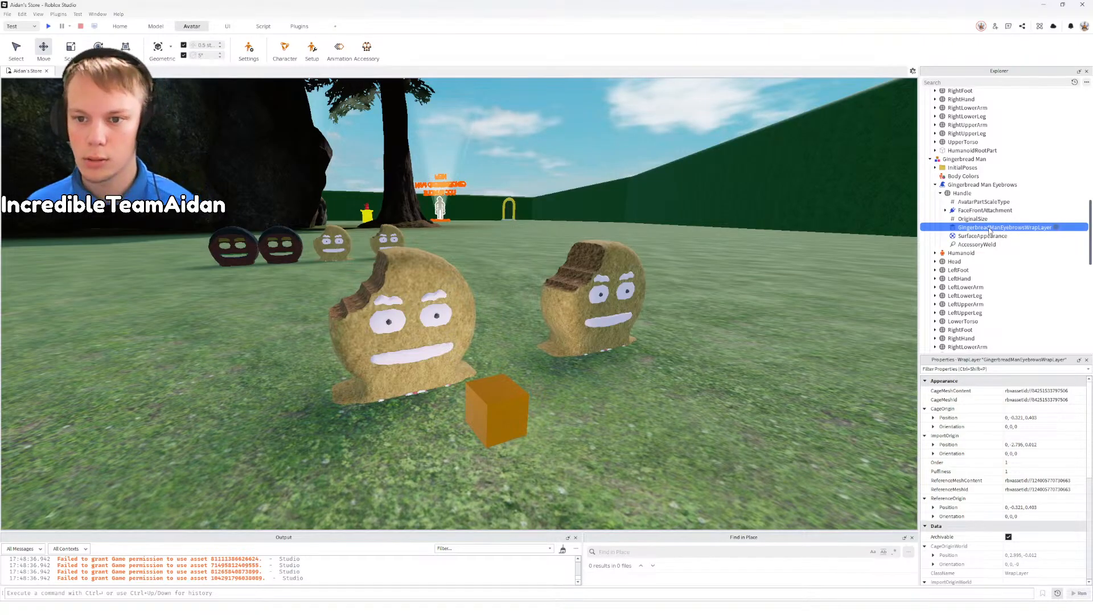
Step: Compare the Head contents of the two gingerbread man models
left_click(936, 262)
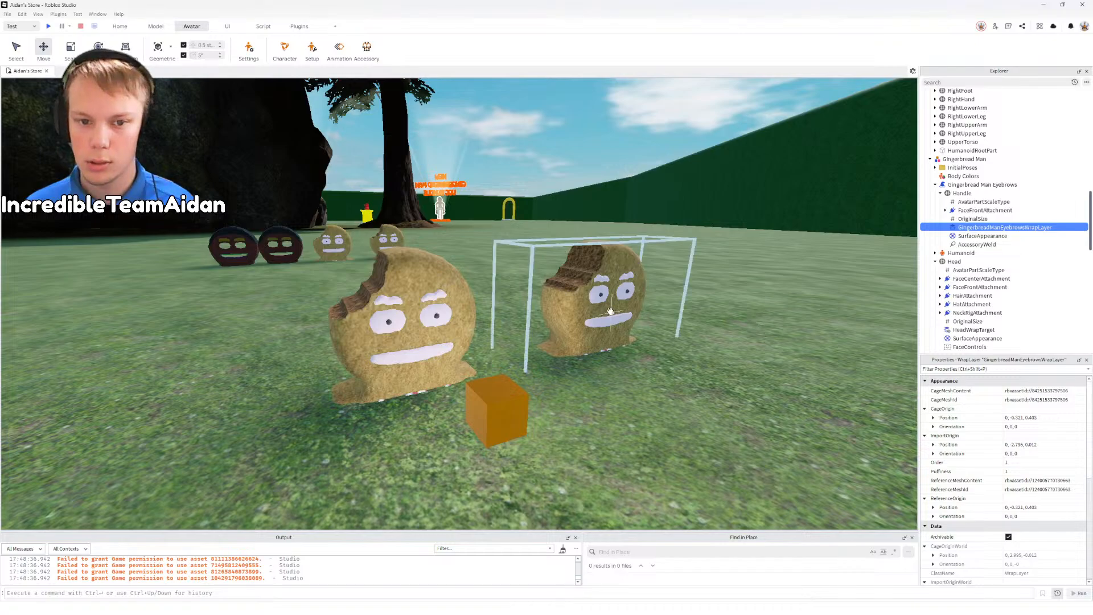
left_click(626, 319)
left_click(935, 253)
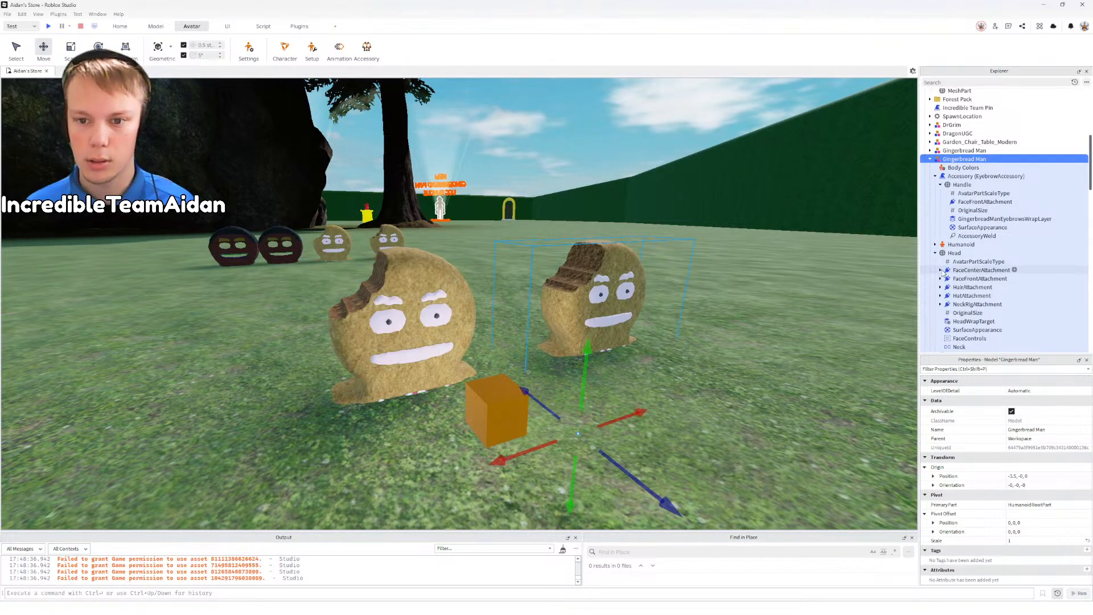
left_click(936, 253)
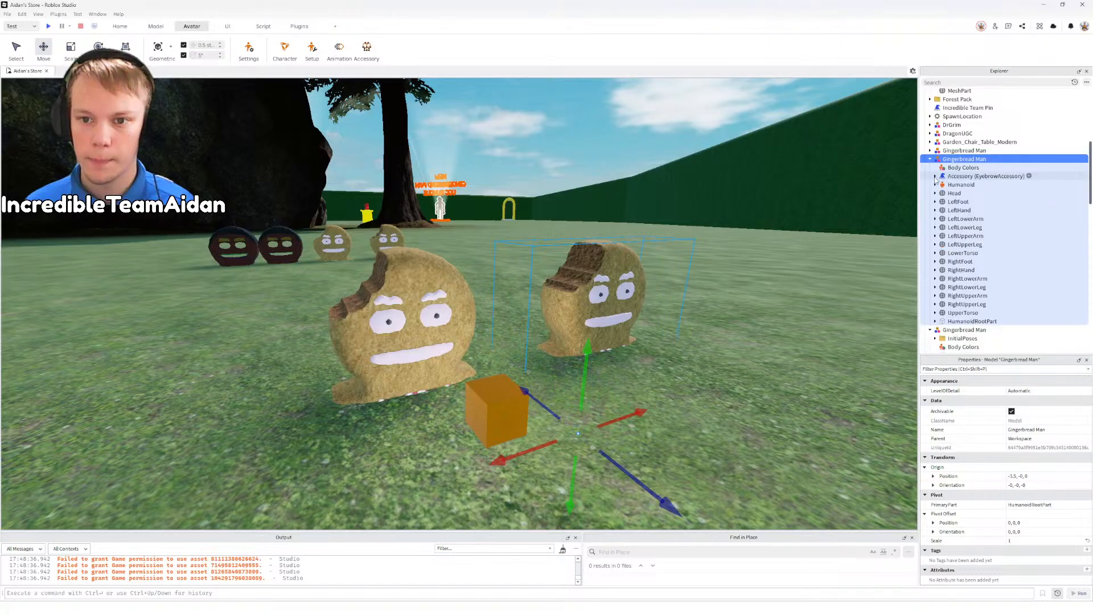
left_click(929, 159)
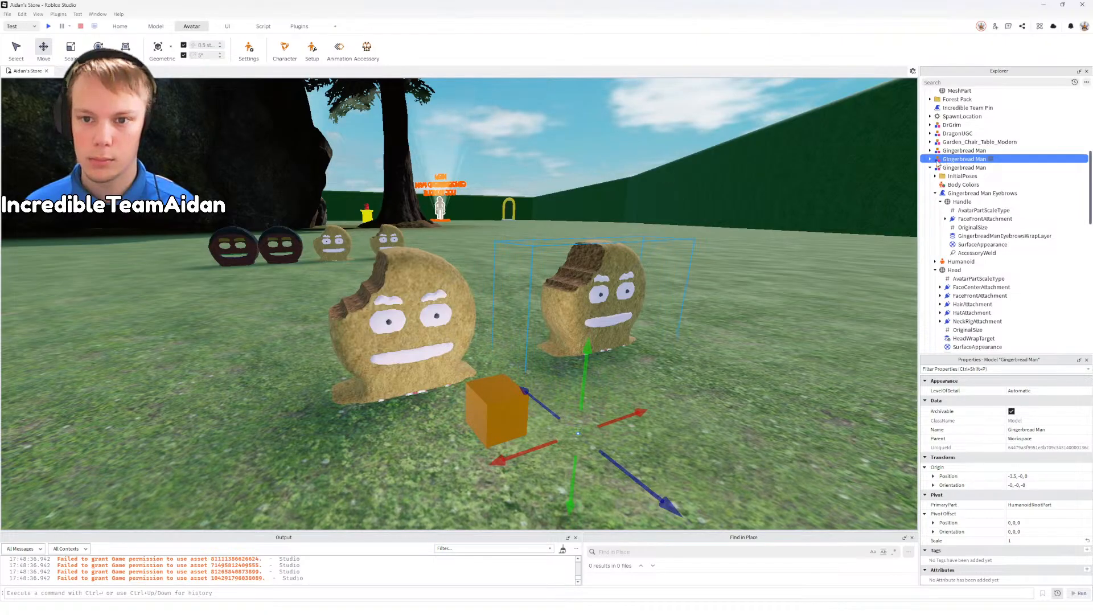
left_click(930, 160)
scroll(967, 267, "down", 3)
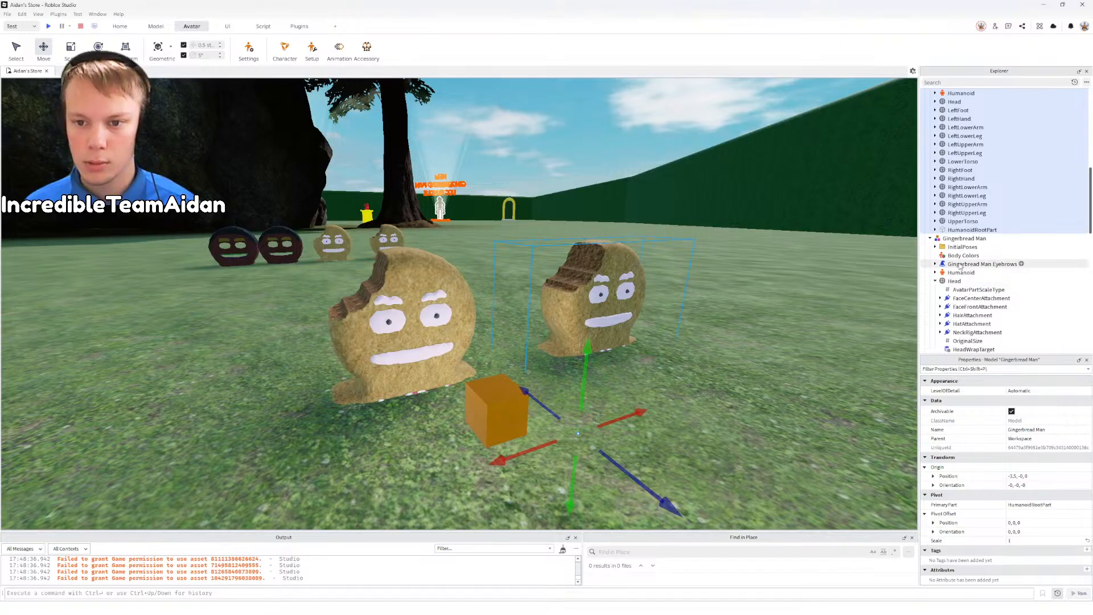
Step: Compare the world position of the eyebrow handle's FaceFrontAttachment between the two gingerbread man models
double_click(943, 265)
left_click(943, 265)
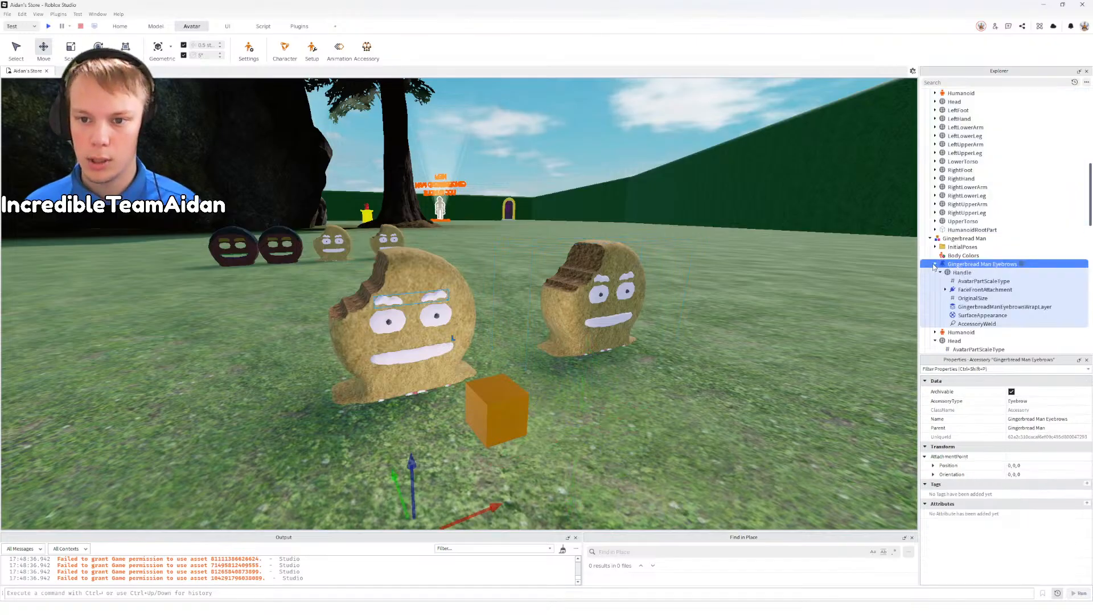
left_click(977, 290)
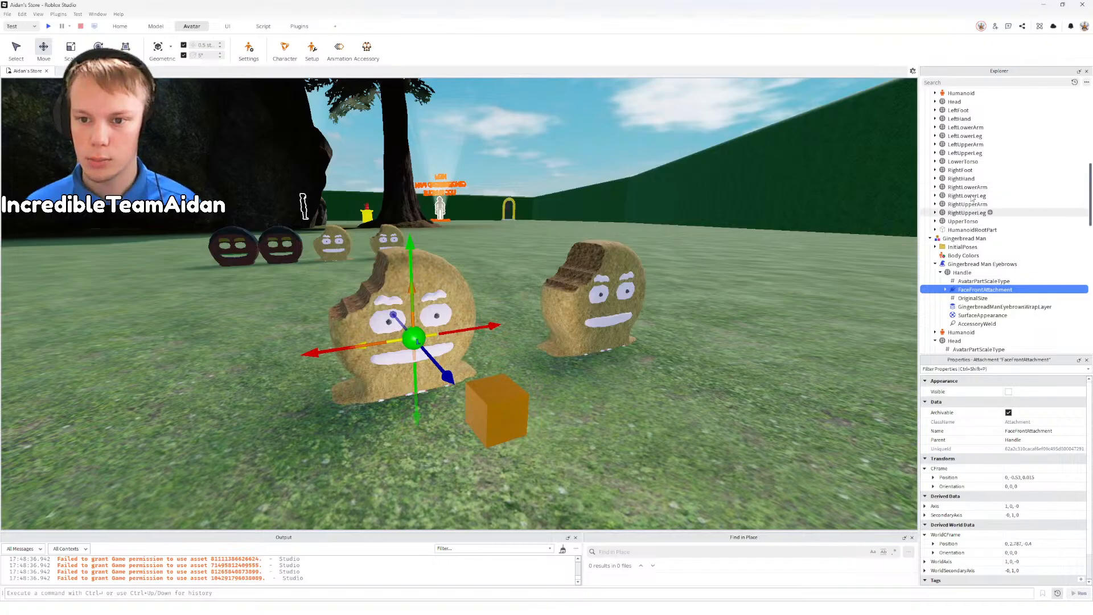
scroll(962, 195, "up", 3)
scroll(964, 196, "up", 1)
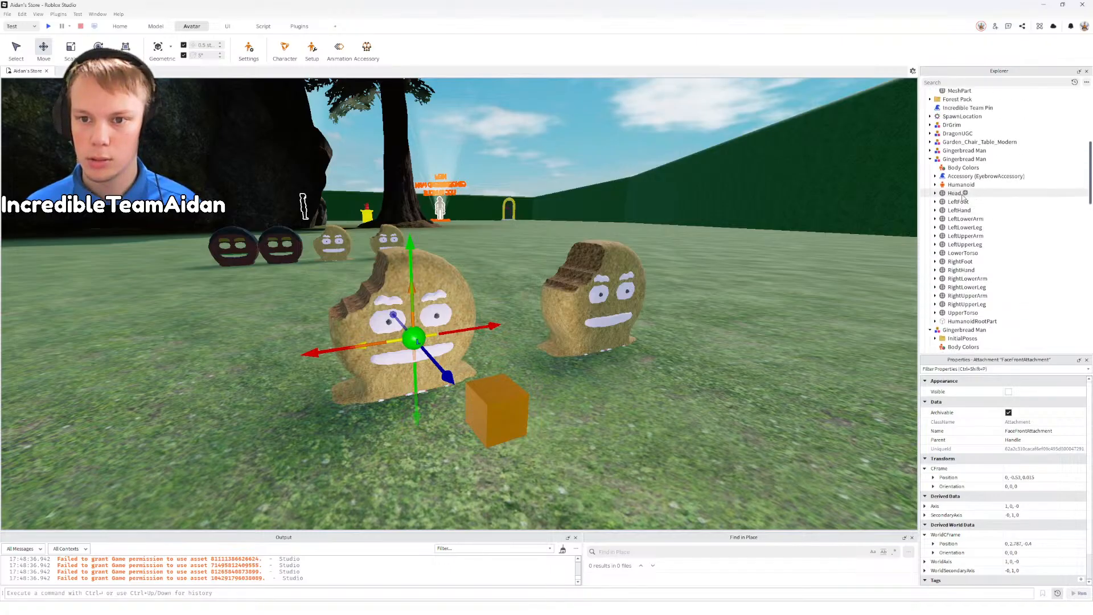
left_click(935, 176)
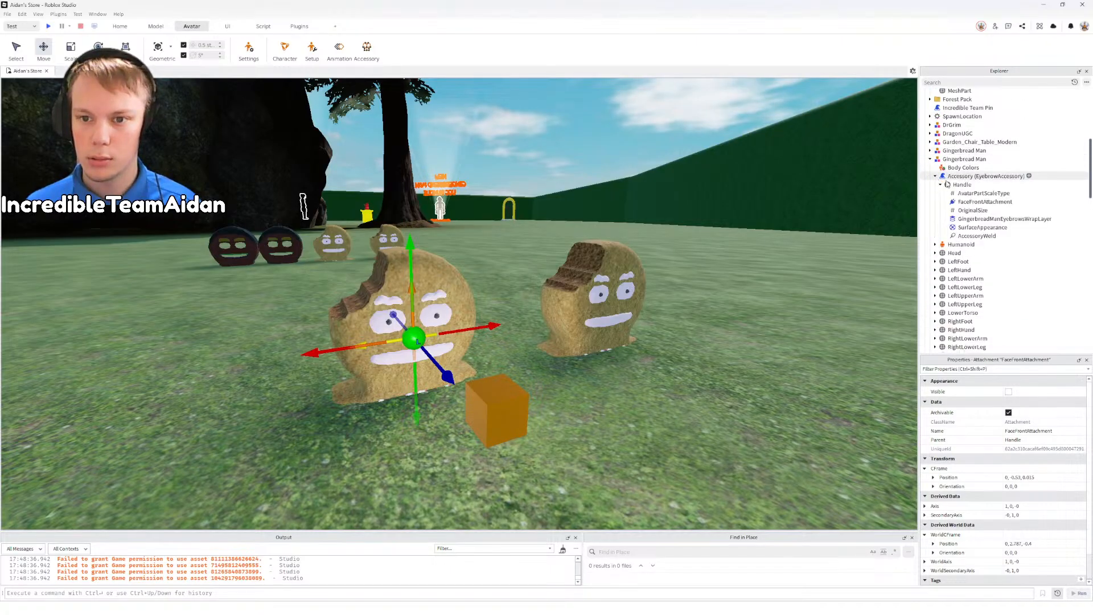
left_click(976, 202)
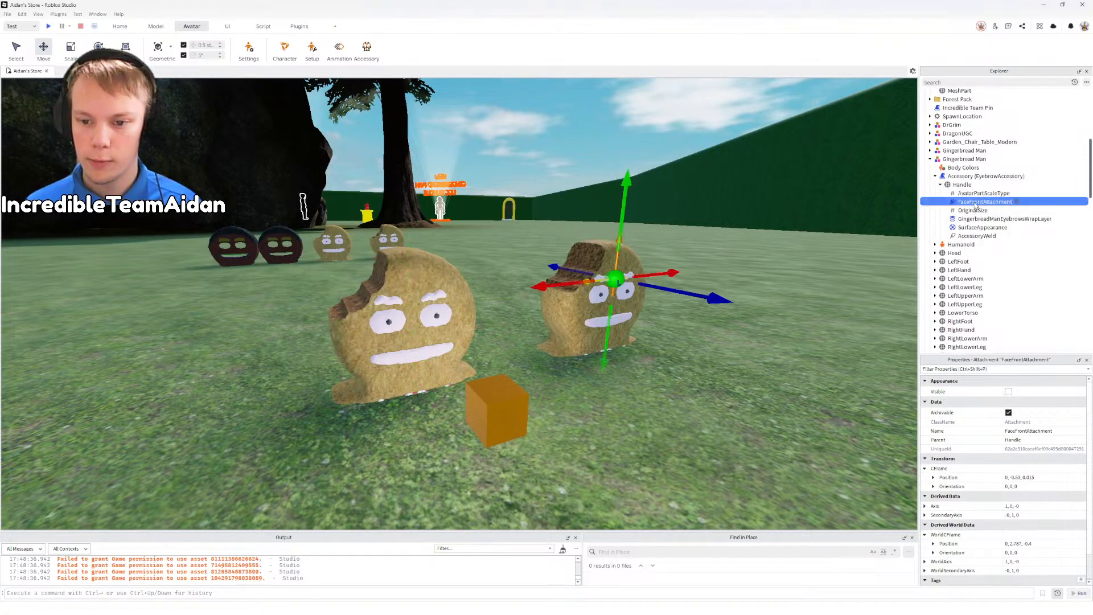
left_click(1049, 544)
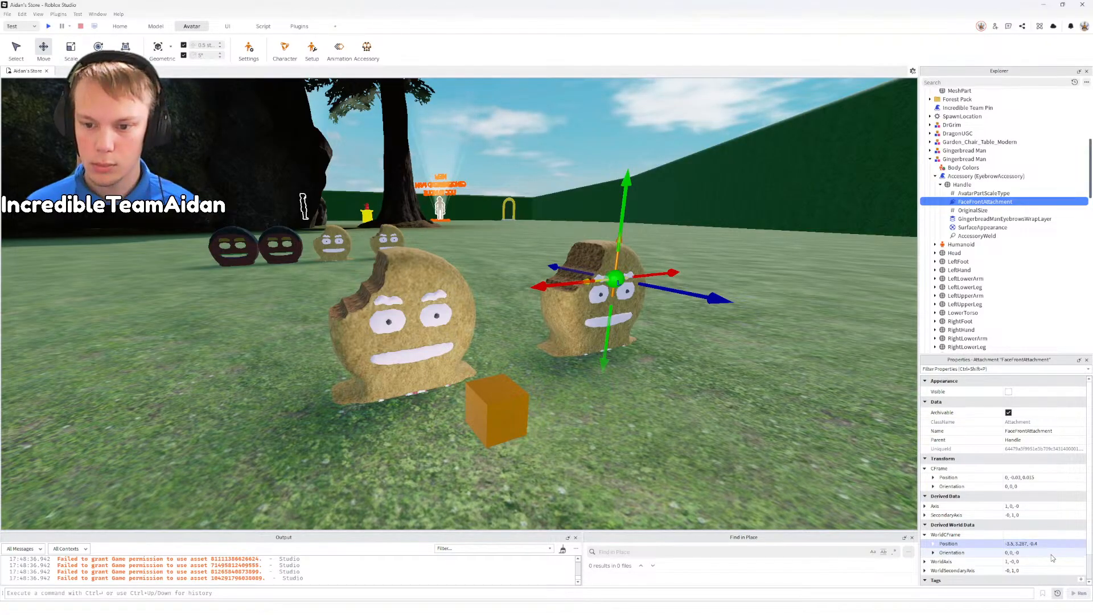
key("Return")
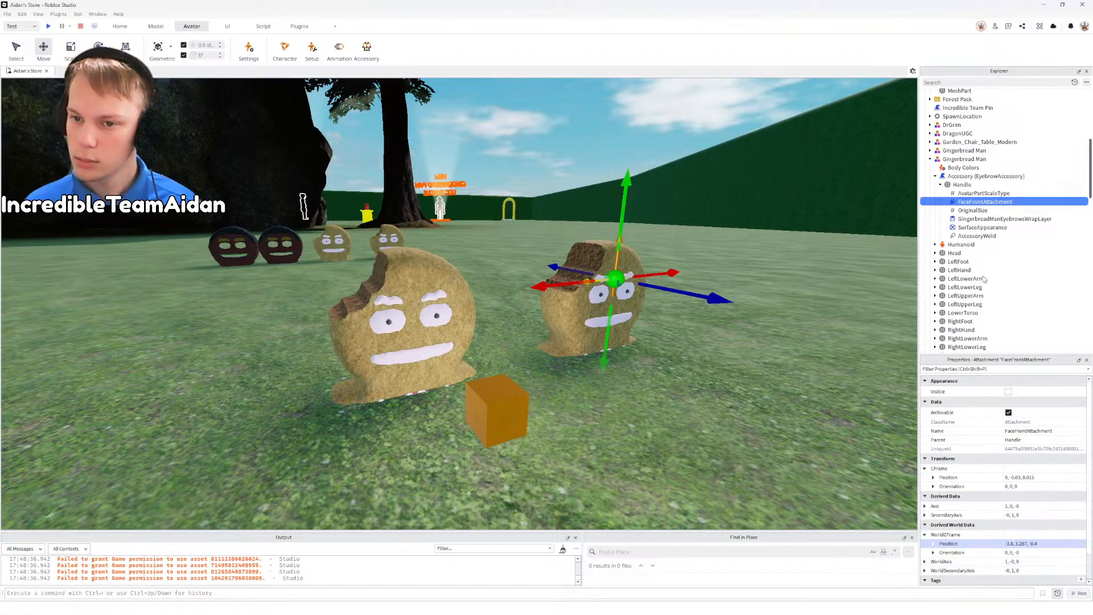
scroll(975, 266, "down", 5)
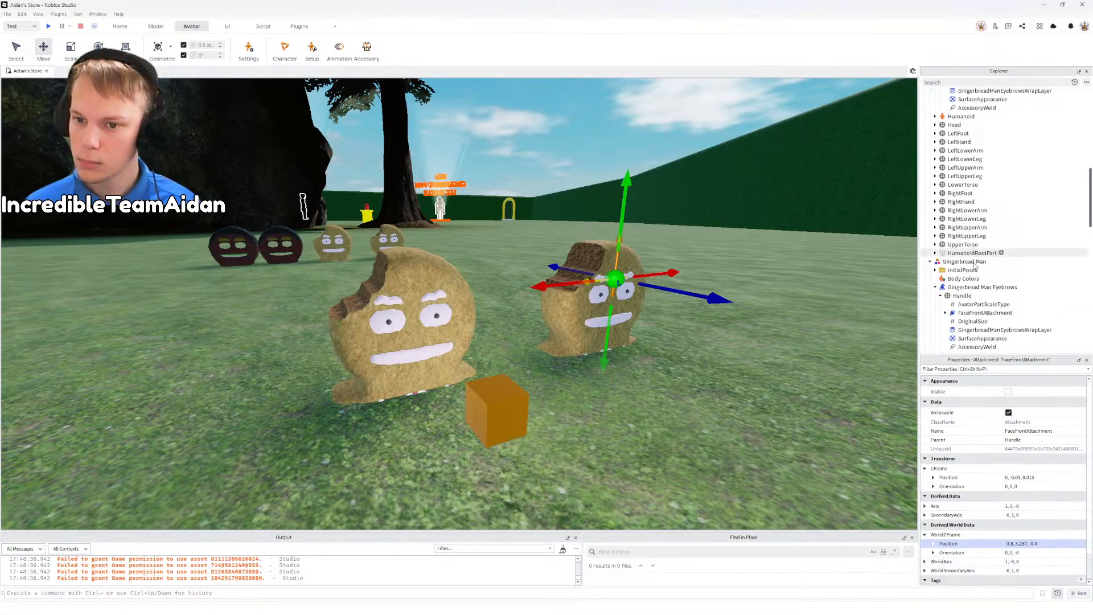
left_click(974, 313)
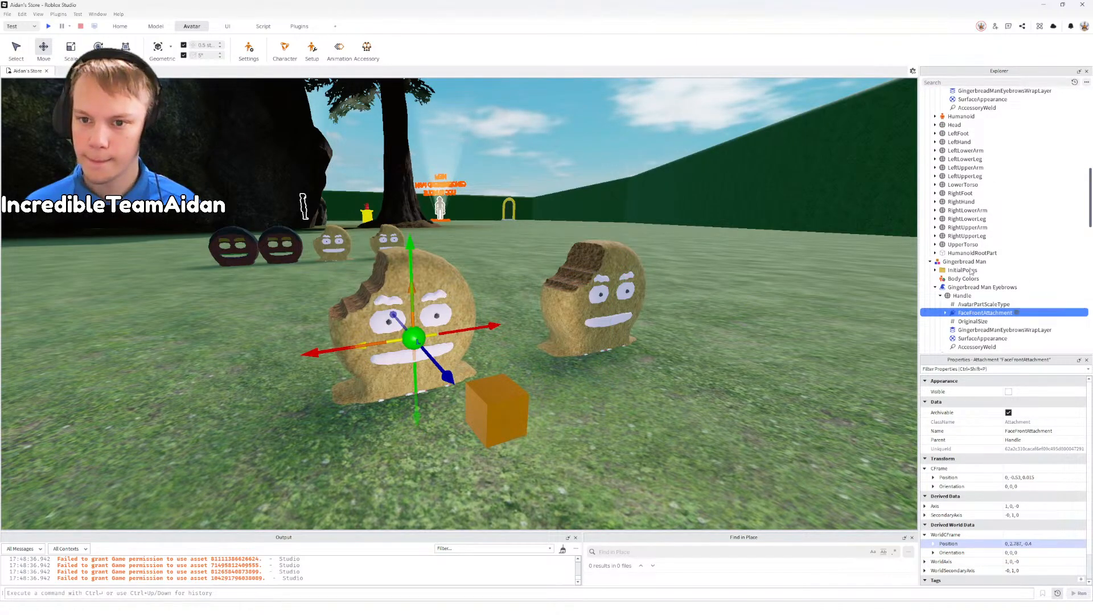
Step: Compare the local CFrame position of both eyebrow FaceFrontAttachments and expand the front model's attachment to inspect its child value
scroll(969, 245, "up", 4)
scroll(969, 245, "down", 4)
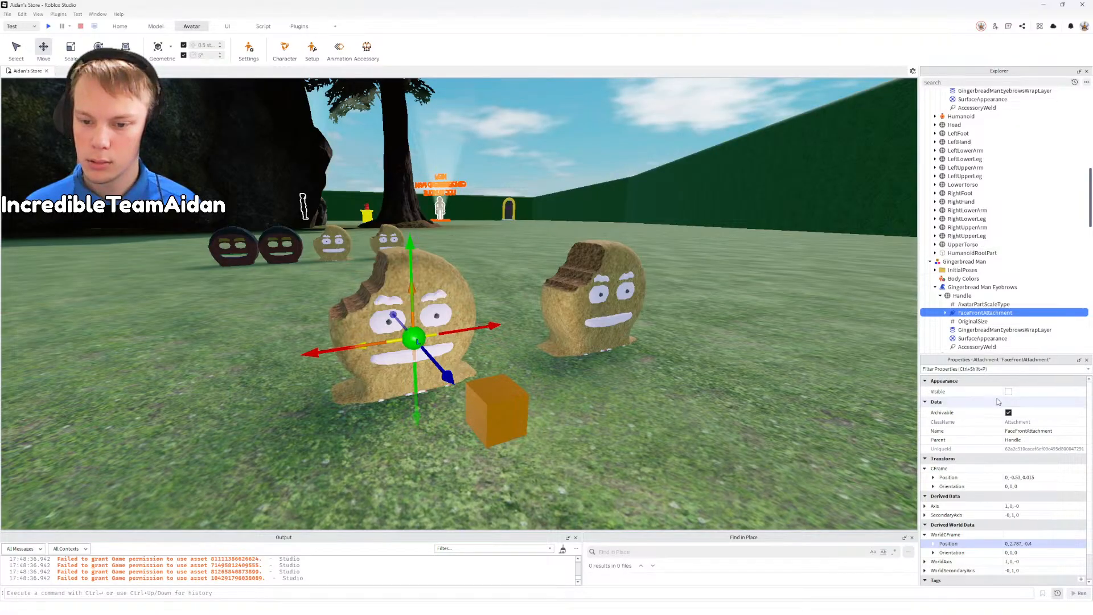
left_click(1051, 478)
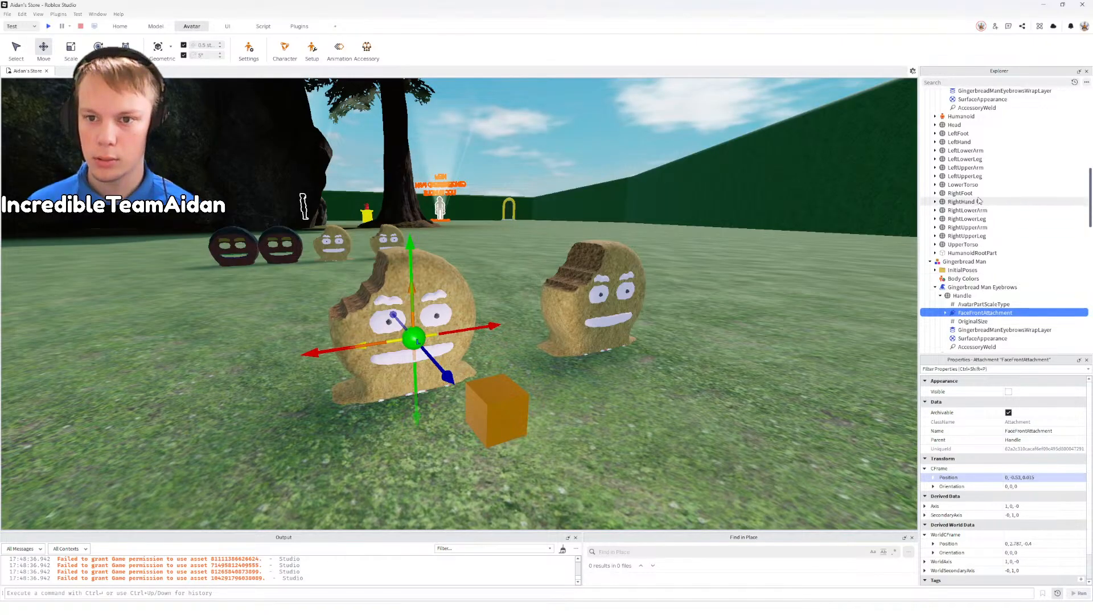
key("Return")
scroll(978, 110, "up", 1)
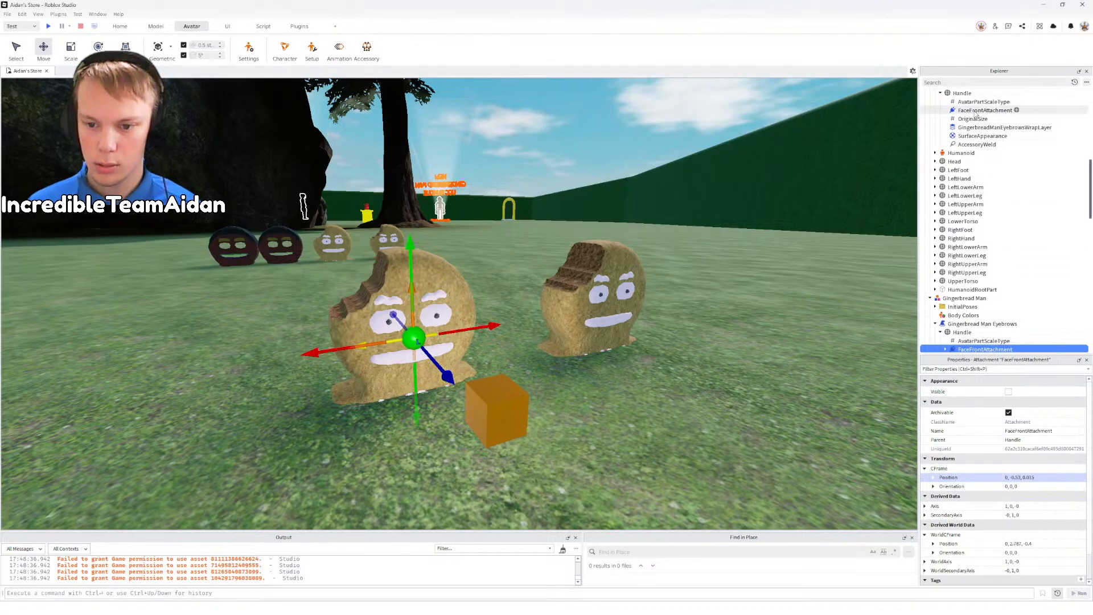
left_click(976, 112)
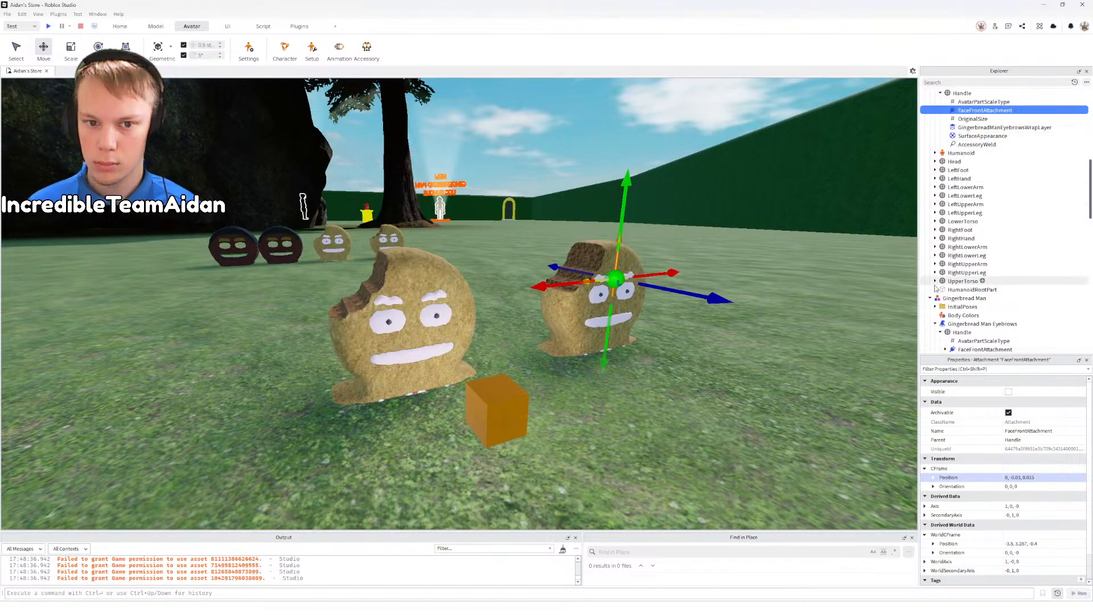
scroll(968, 313, "down", 3)
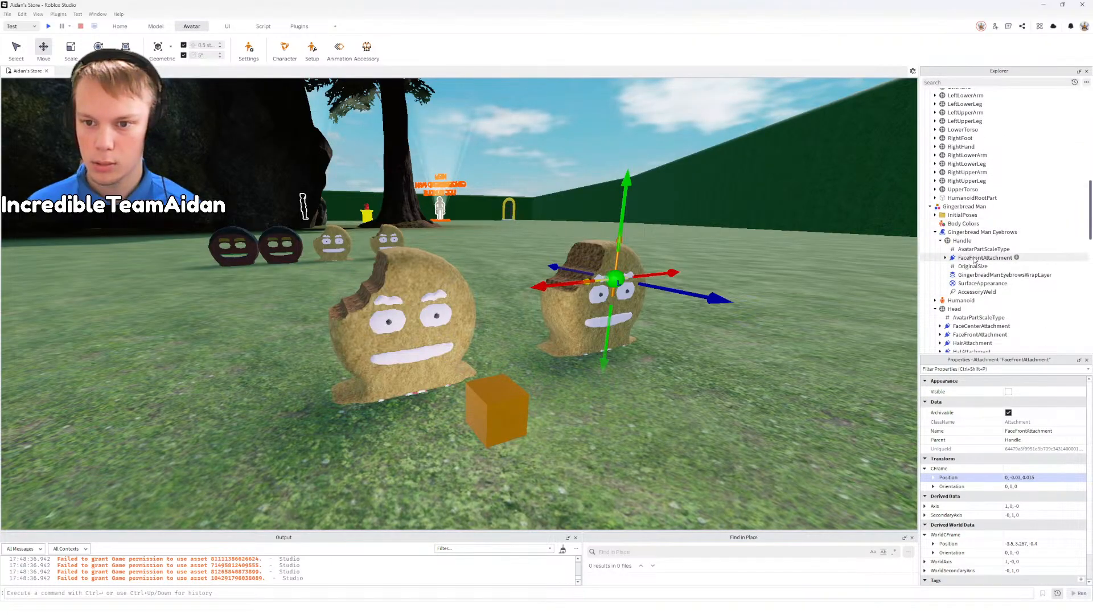
left_click(977, 259)
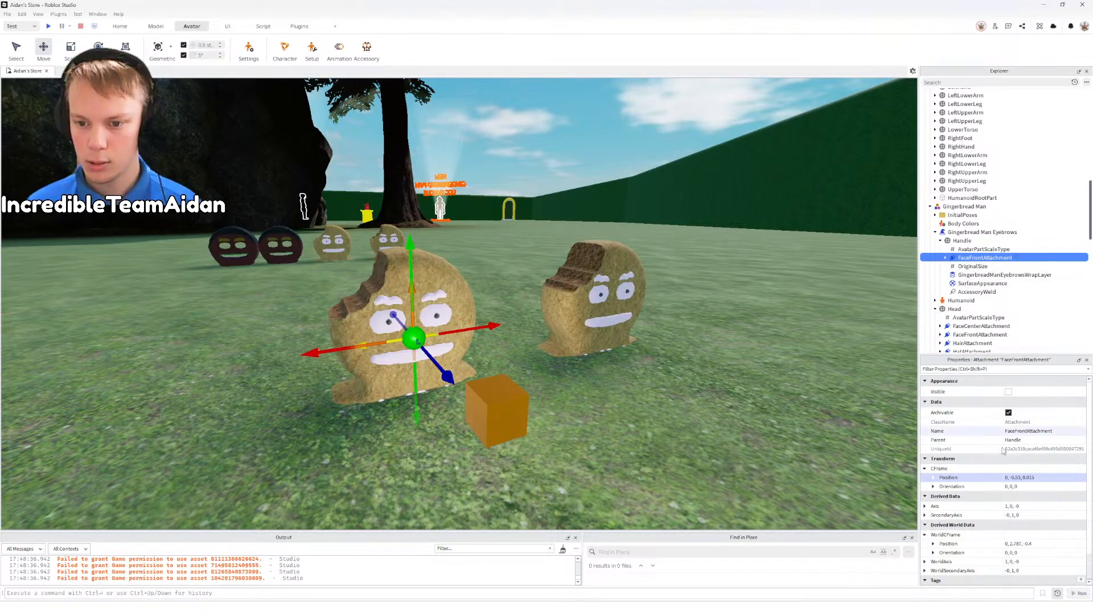
scroll(980, 147, "up", 5)
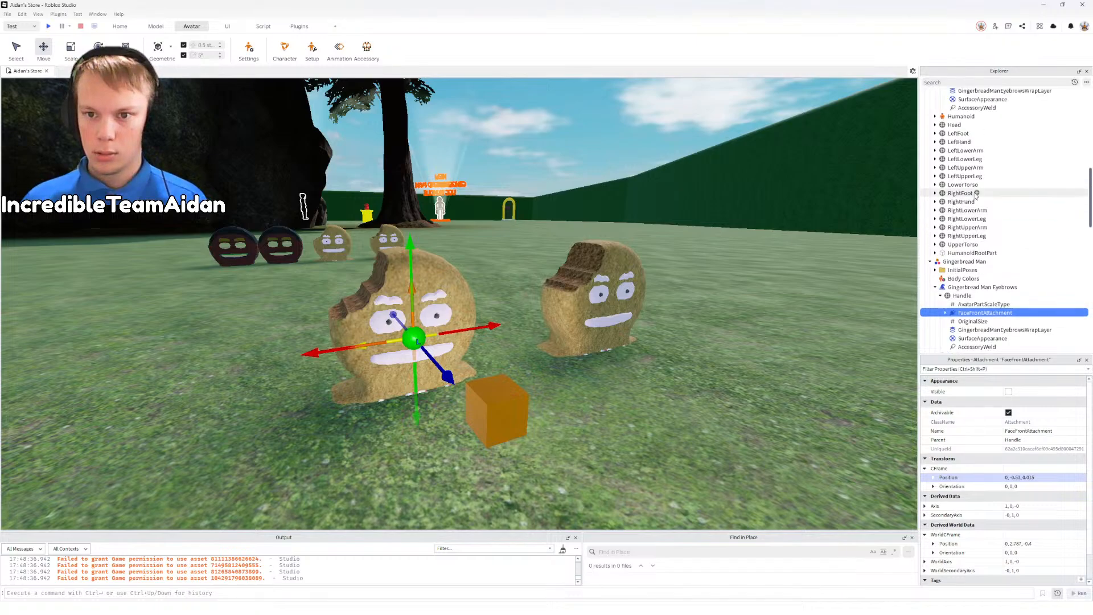
scroll(980, 146, "down", 3)
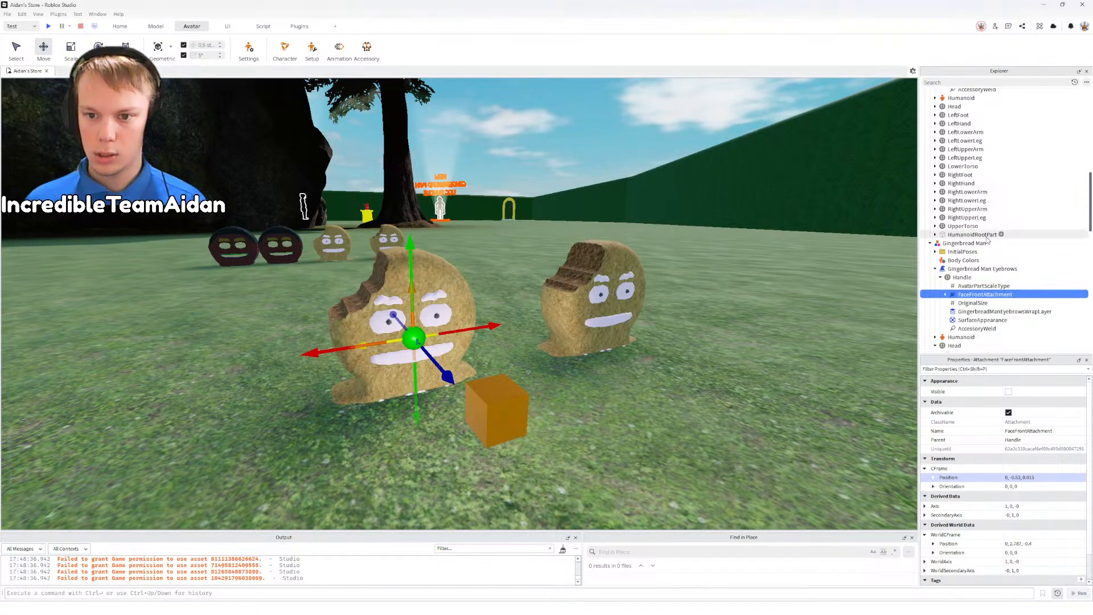
left_click(945, 295)
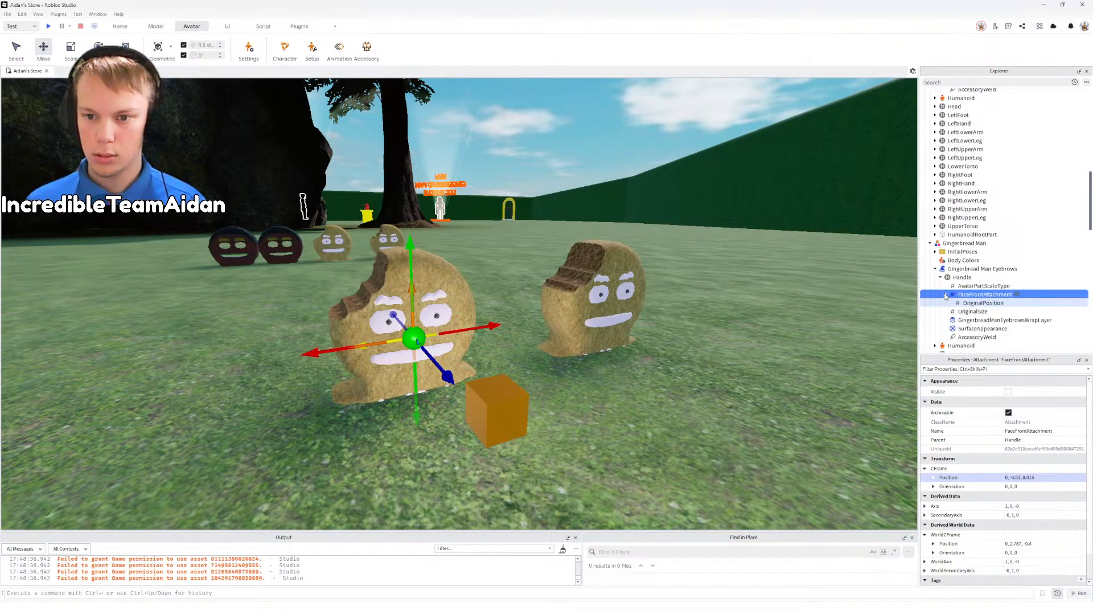
Step: Set the front model's eyebrow FaceFrontAttachment position to 0, -0.03, 0.015, copying it from the other gingerbread man's eyebrow attachment
scroll(968, 227, "up", 4)
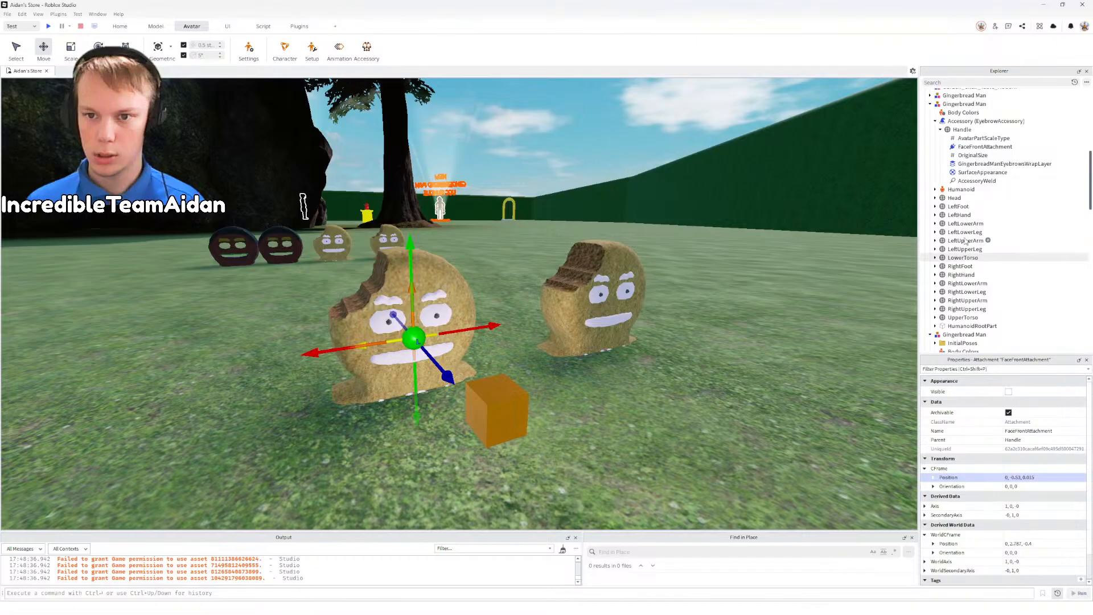
left_click(980, 146, "ctrl")
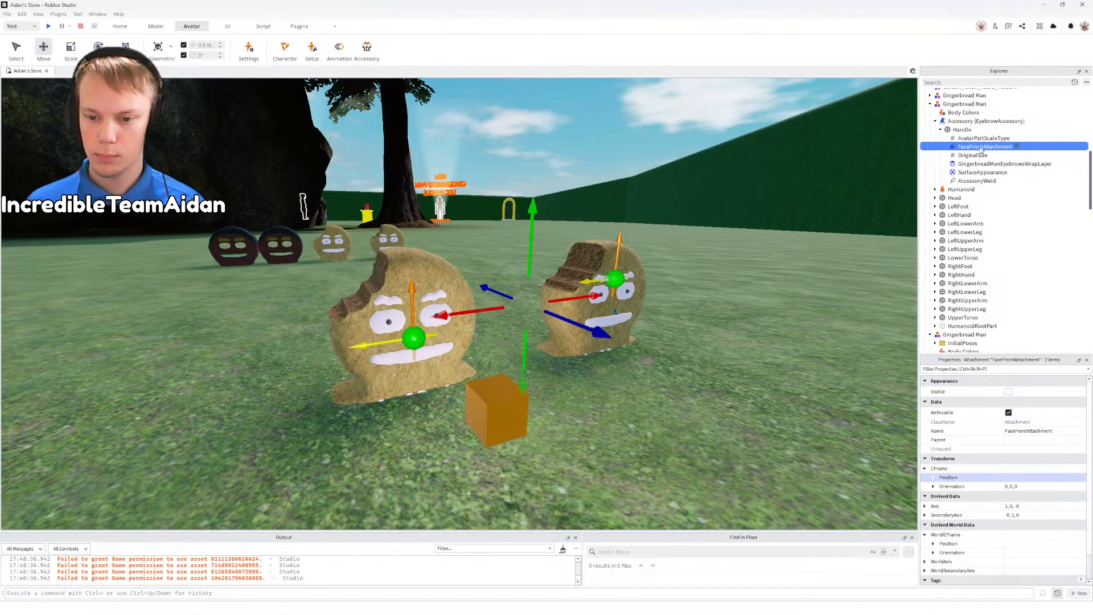
left_click(981, 147, "ctrl")
left_click(980, 147)
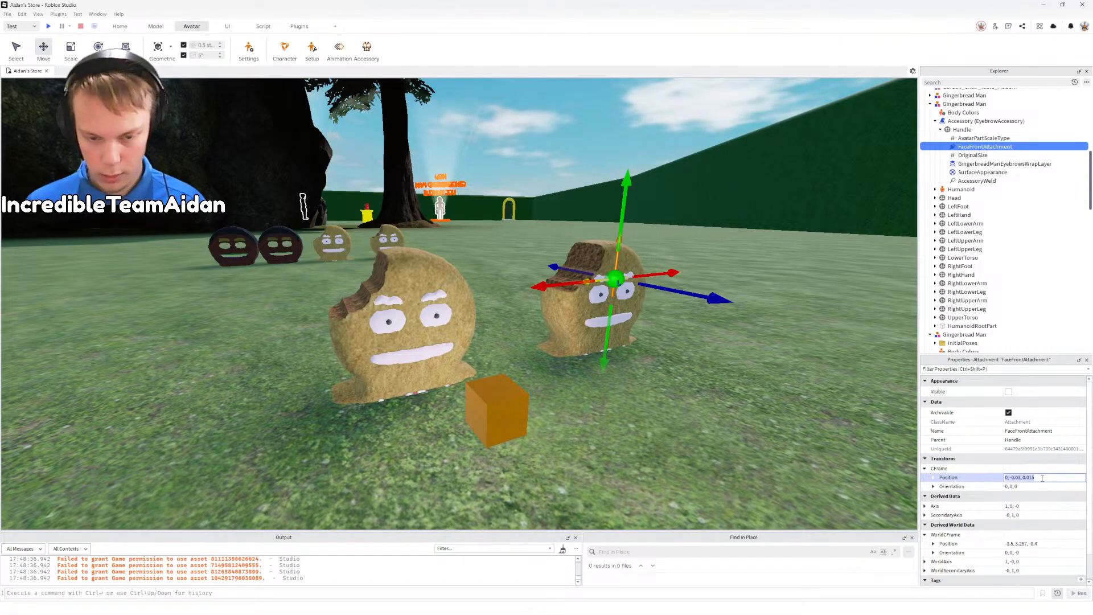
scroll(992, 191, "down", 3)
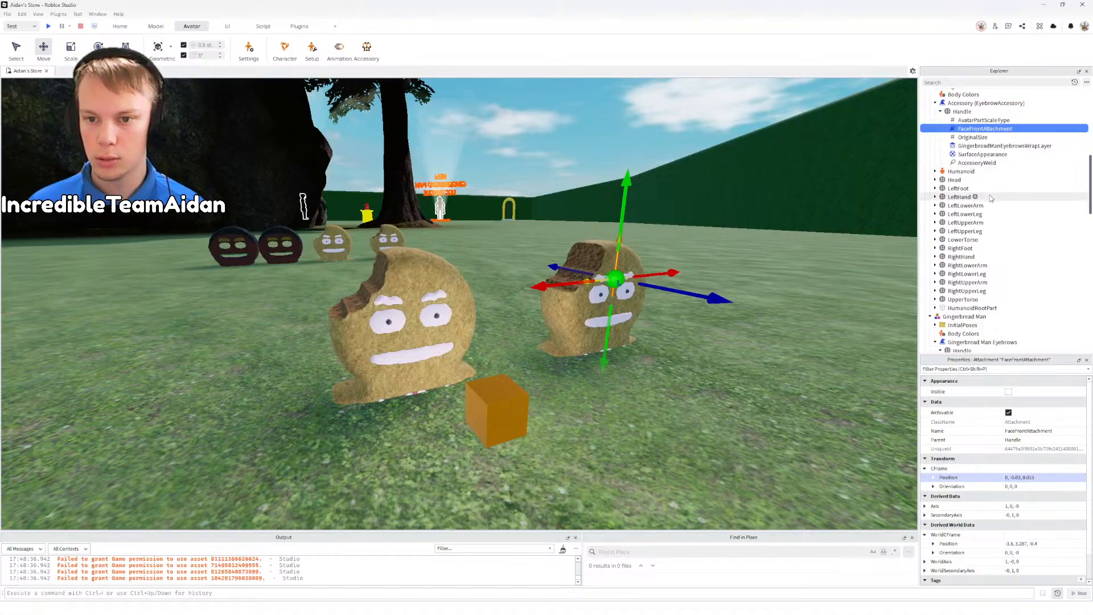
left_click(979, 295)
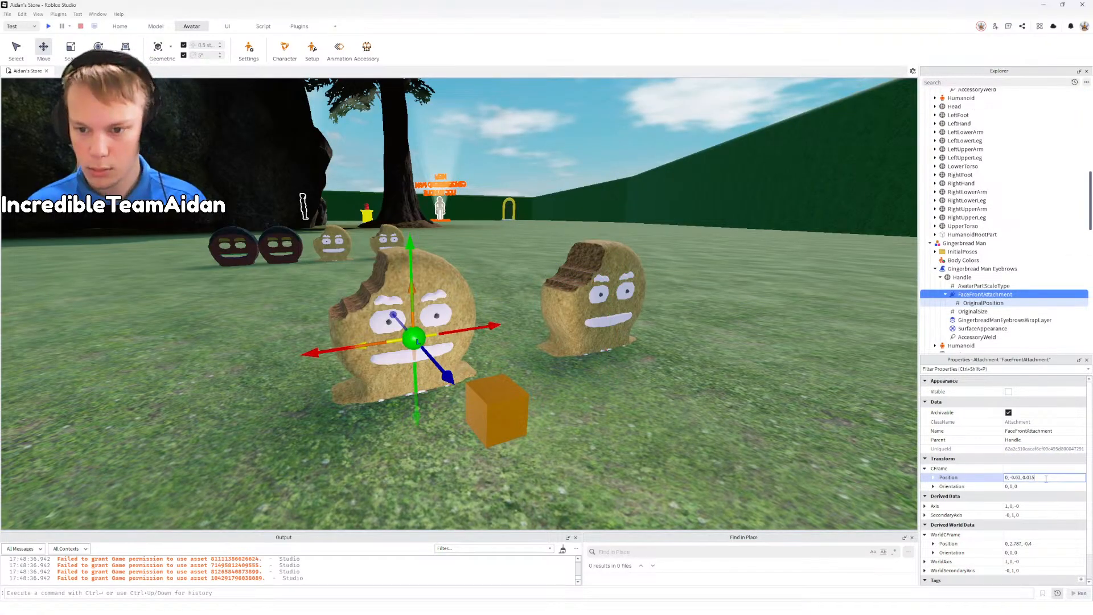
key("Return")
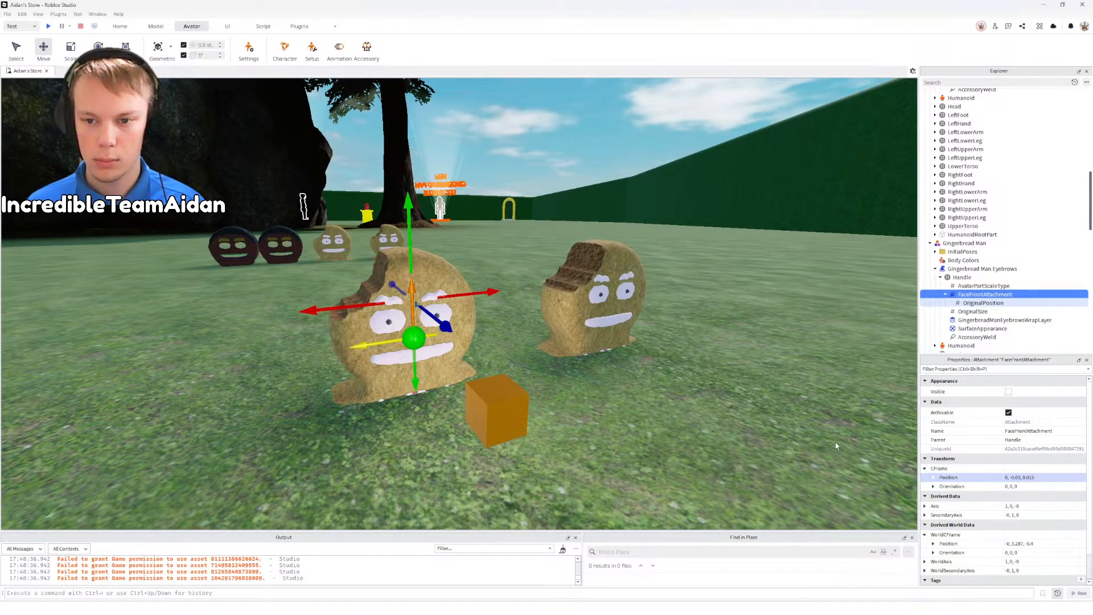
left_click(820, 442)
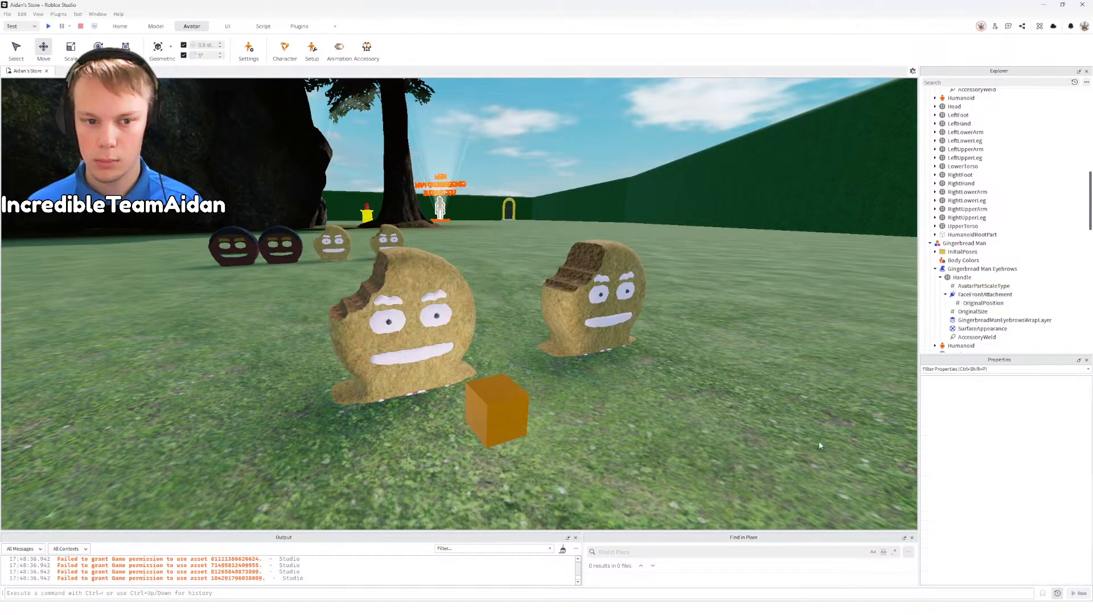
Step: Examine where the Gingerbread Man Eyebrows accessory sits on the front model's face
left_click(974, 271)
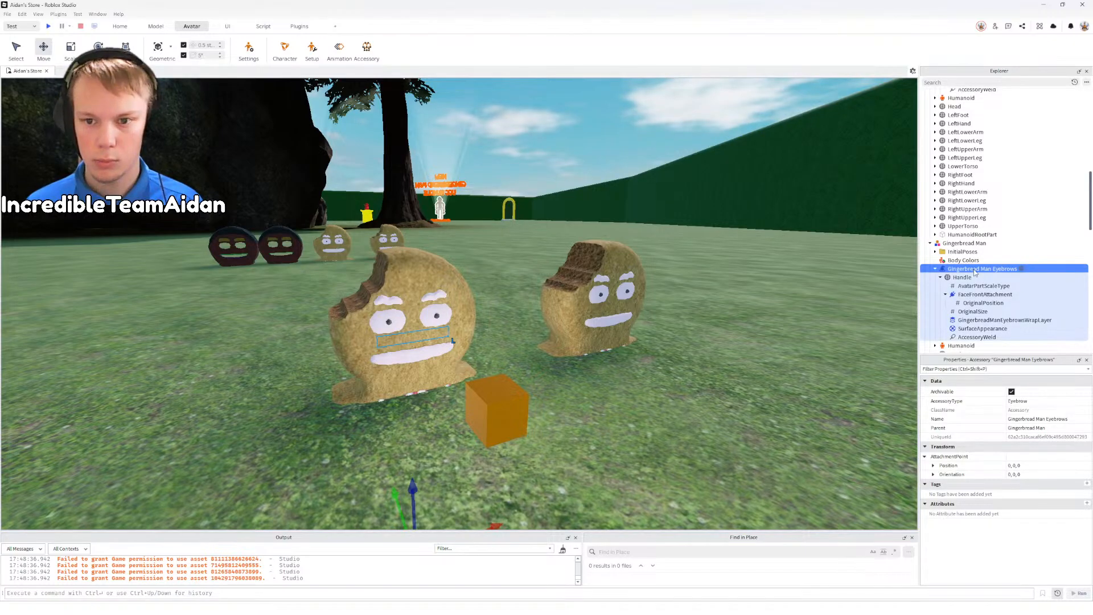
key("q")
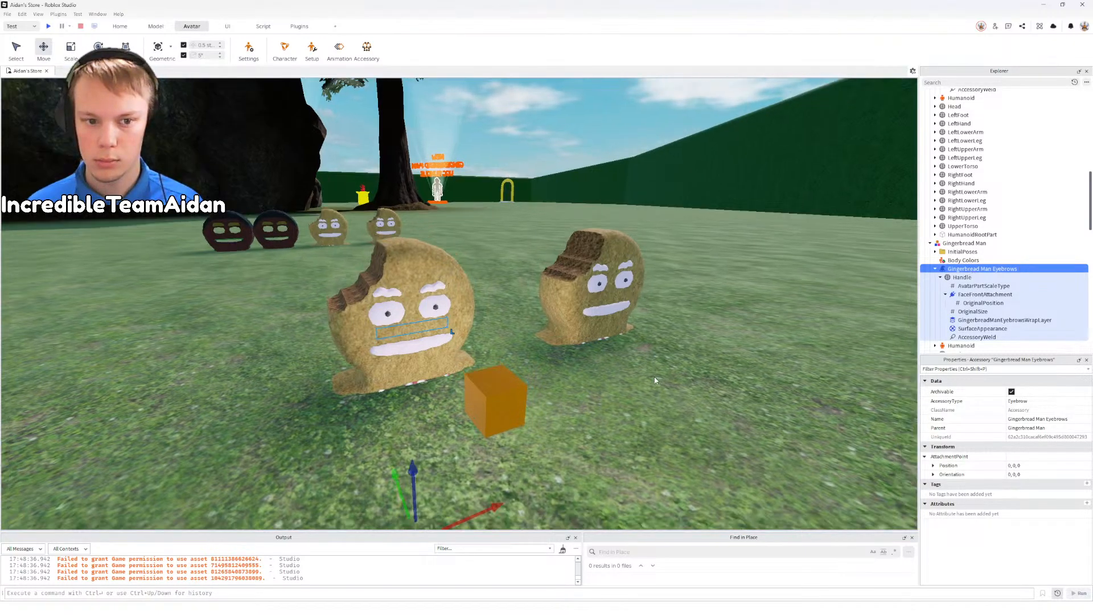
right_click_drag(655, 379, 654, 376)
scroll(654, 379, "up", 2)
scroll(654, 379, "down", 3)
key("e")
key("q")
key("e")
key("q")
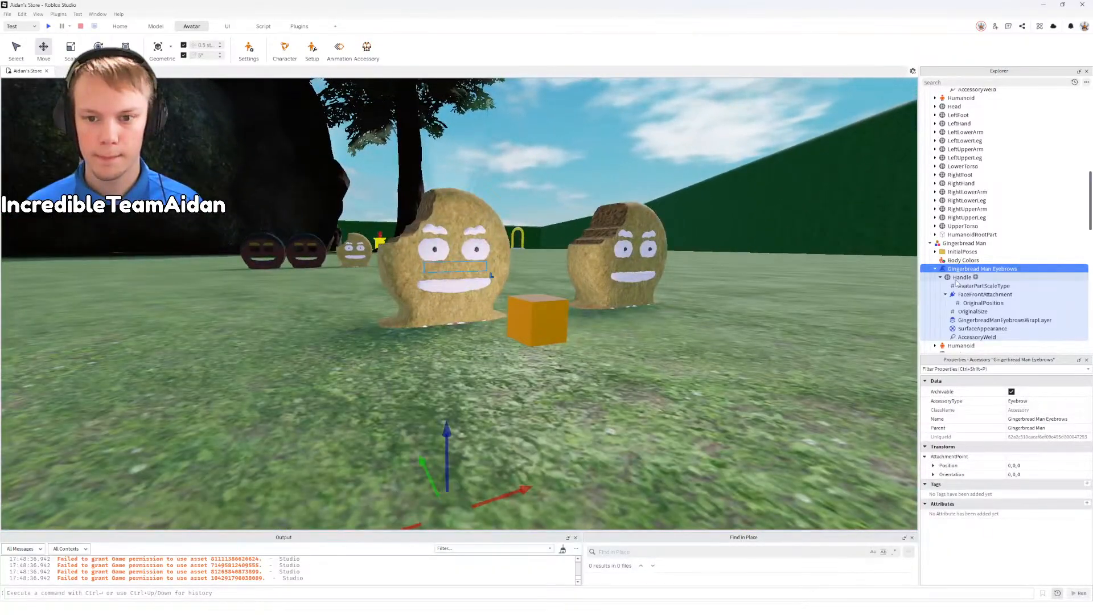
Step: Compare the accessory properties of Gingerbread Man Eyebrows and the other model's Accessory (EyebrowAccessory)
left_click(962, 277)
left_click(983, 269)
scroll(983, 194, "up", 4)
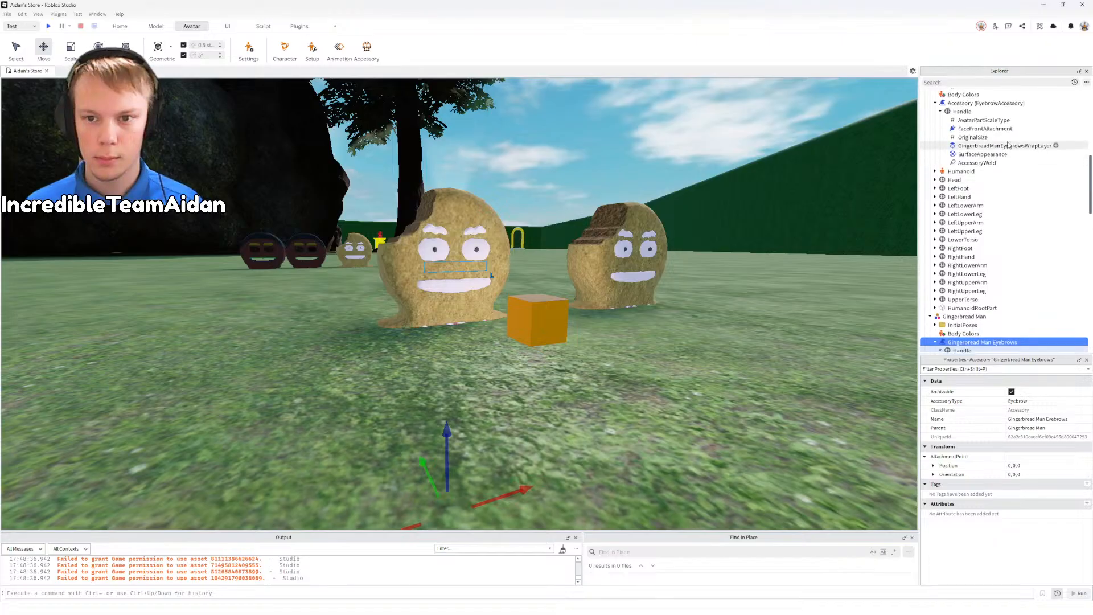
left_click(983, 121)
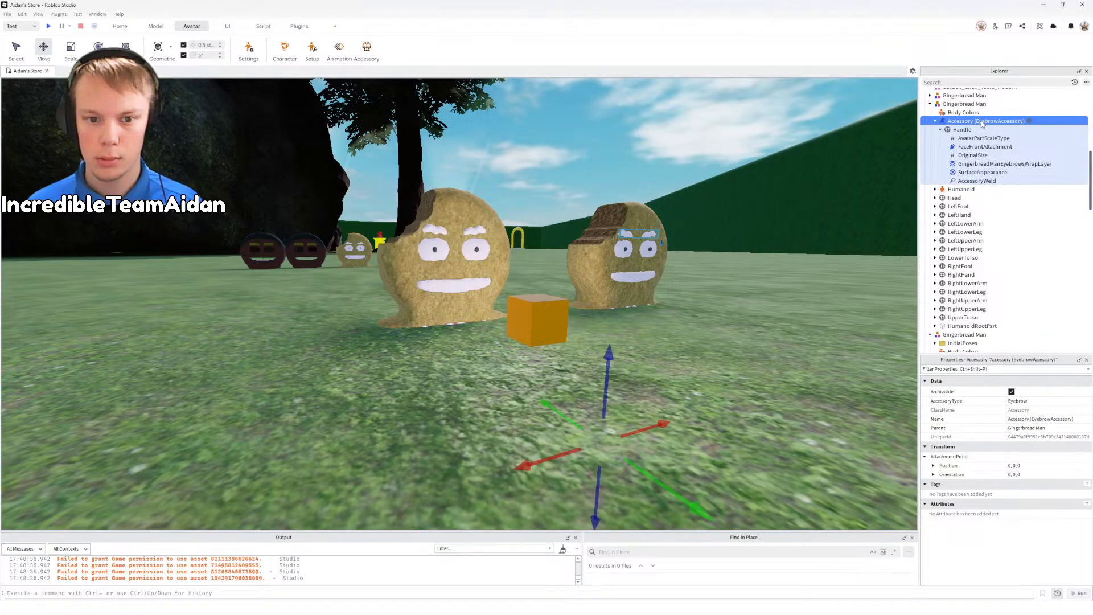
scroll(980, 182, "down", 7)
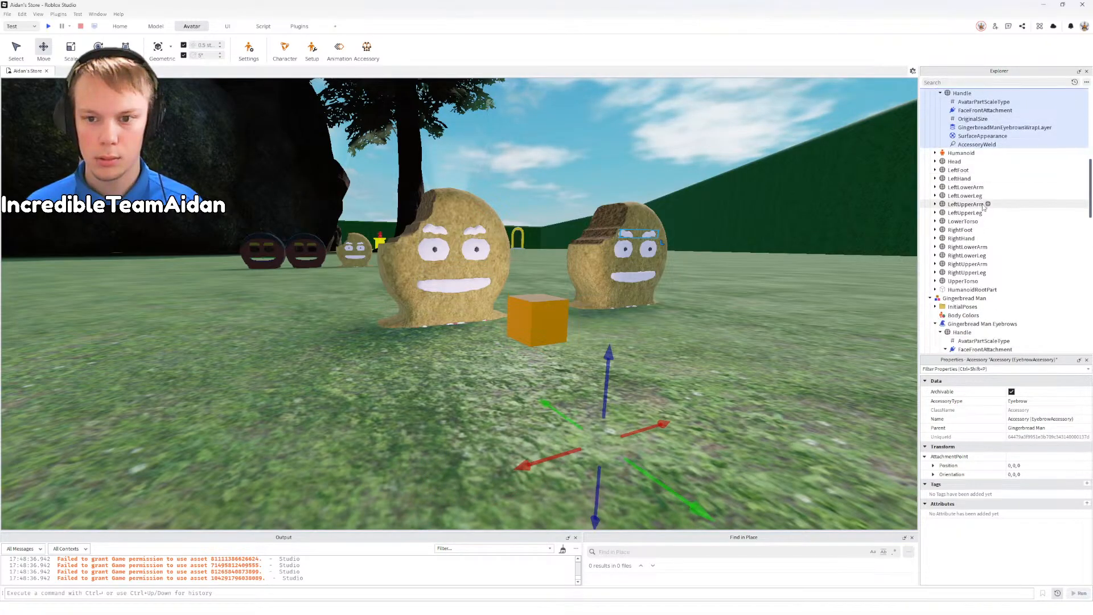
scroll(983, 207, "up", 1)
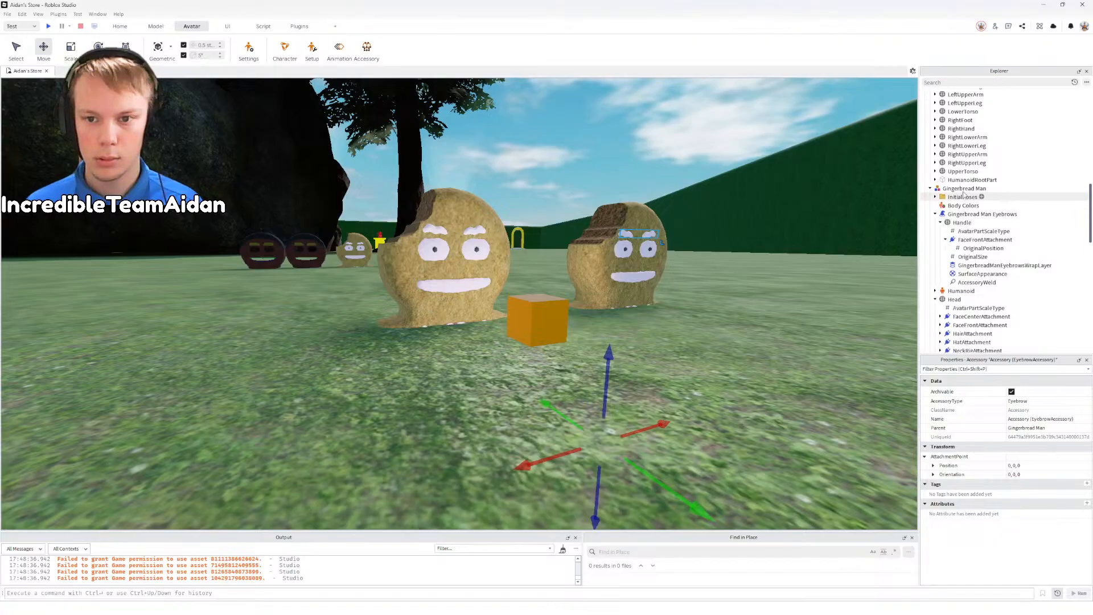
left_click(957, 190)
left_click(966, 215)
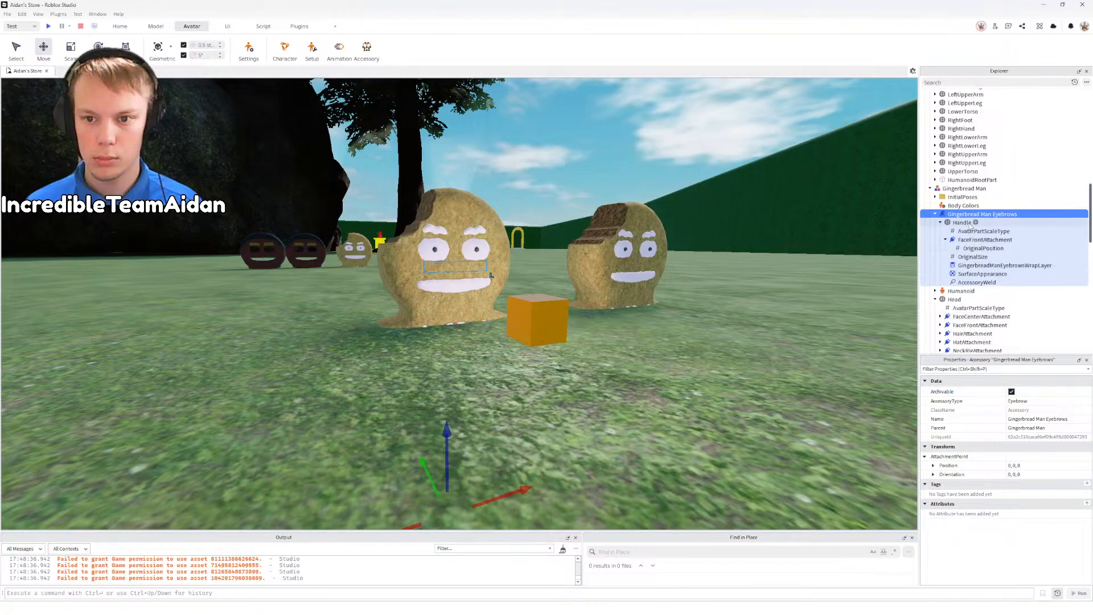
Step: Move the front model's Gingerbread Man Eyebrows accessory out to Workspace and back into its Gingerbread Man model to reattach it
scroll(985, 189, "up", 10)
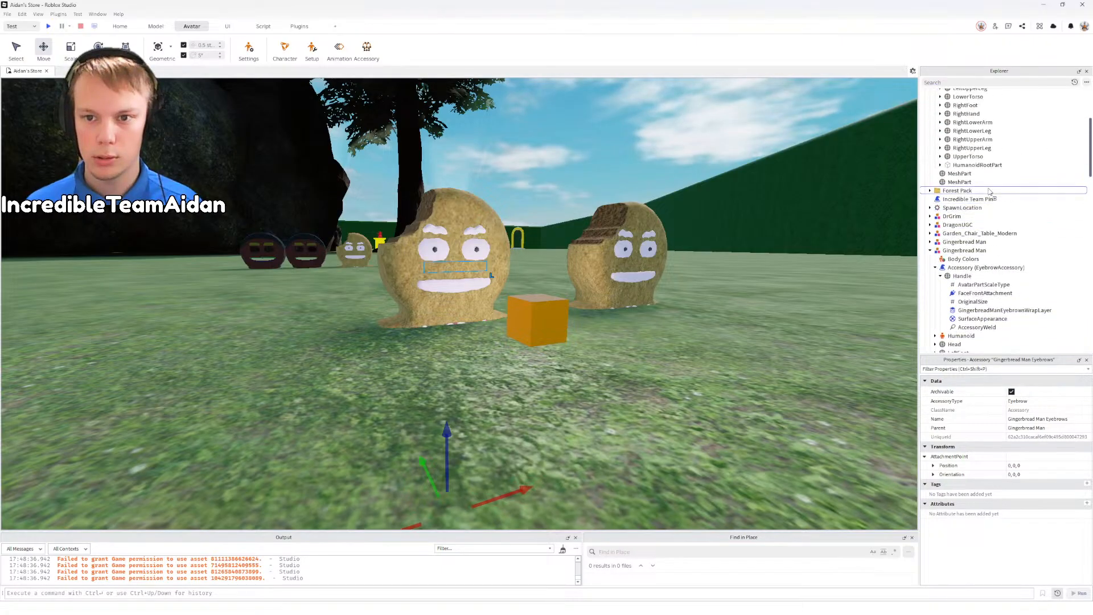
left_click_drag(951, 96, 953, 97)
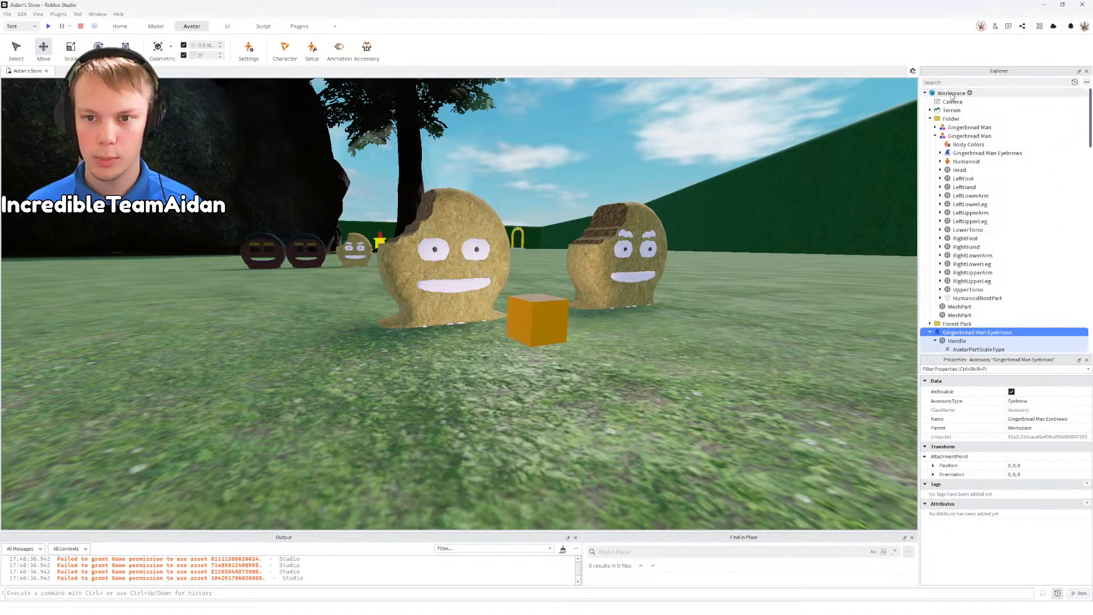
scroll(972, 295, "down", 6)
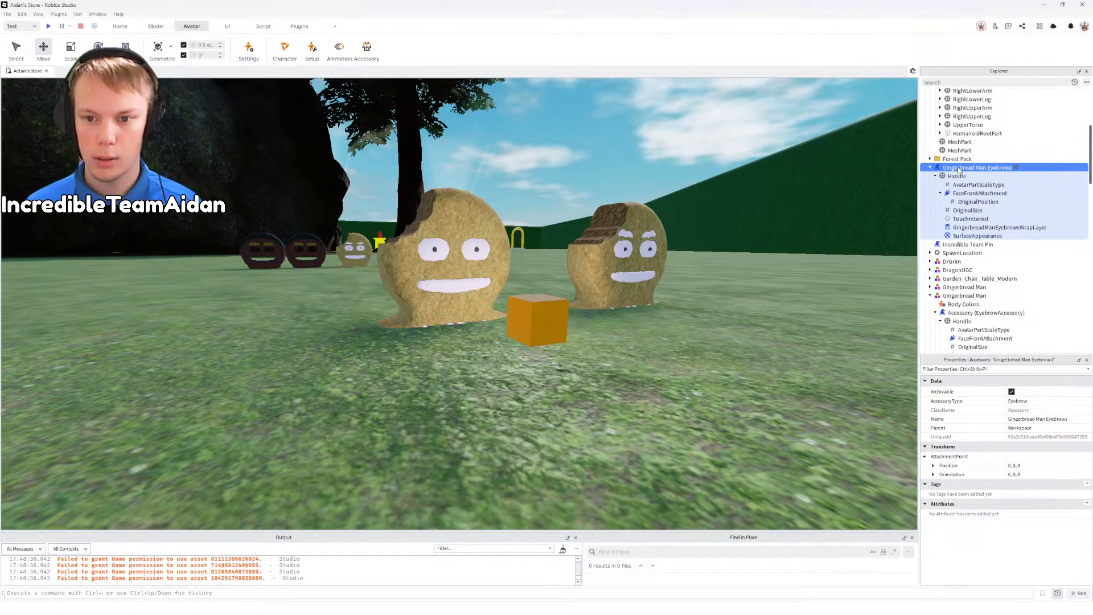
scroll(960, 171, "down", 2)
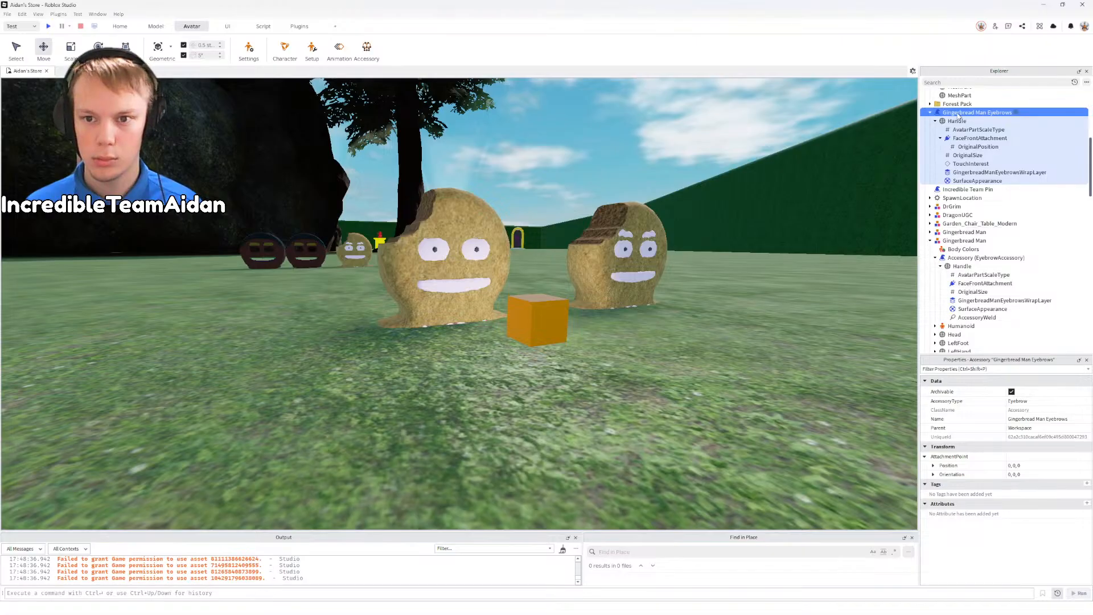
scroll(985, 313, "down", 10)
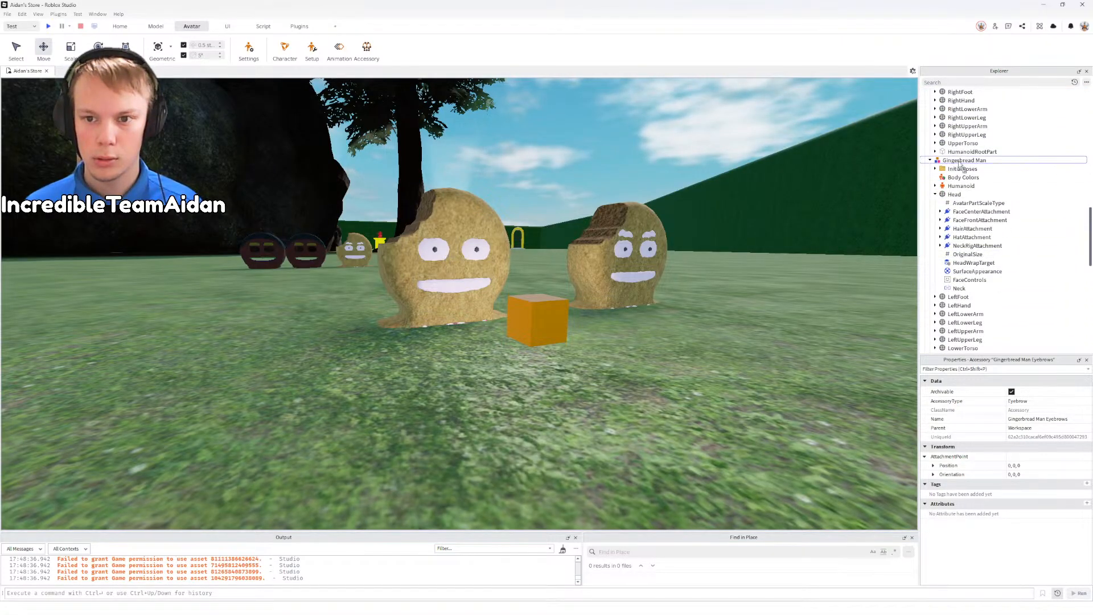
left_click_drag(960, 164, 960, 164)
scroll(979, 181, "up", 5)
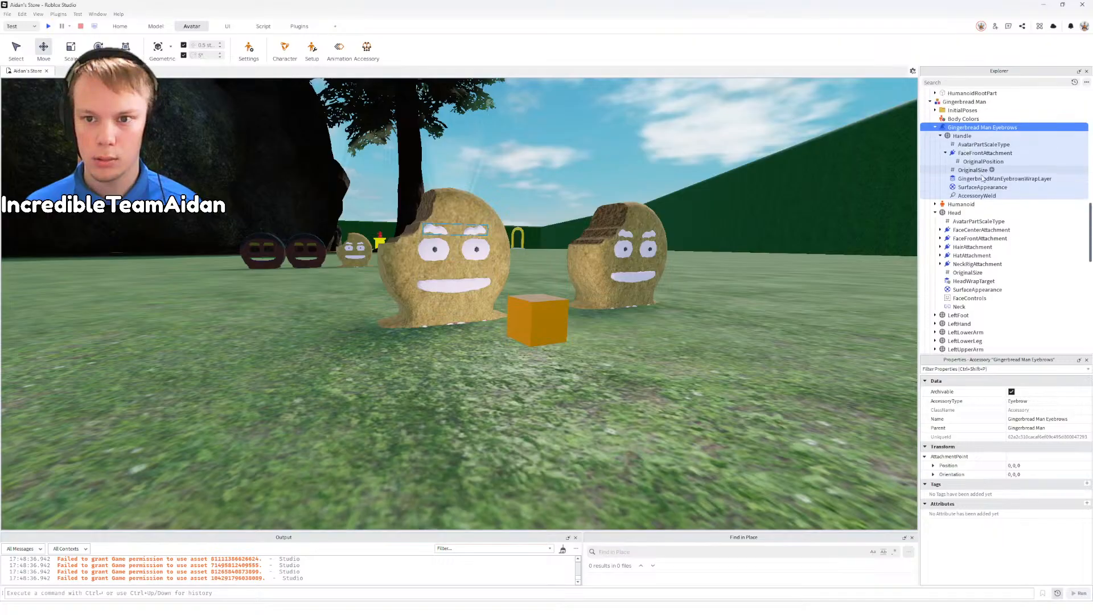
Step: Set the OriginalPosition value under the front model's eyebrow FaceFrontAttachment to 0, -0.03, 0.015
right_click_drag(700, 359, 669, 391)
key("s")
key("q")
key("e")
key("q")
key("e")
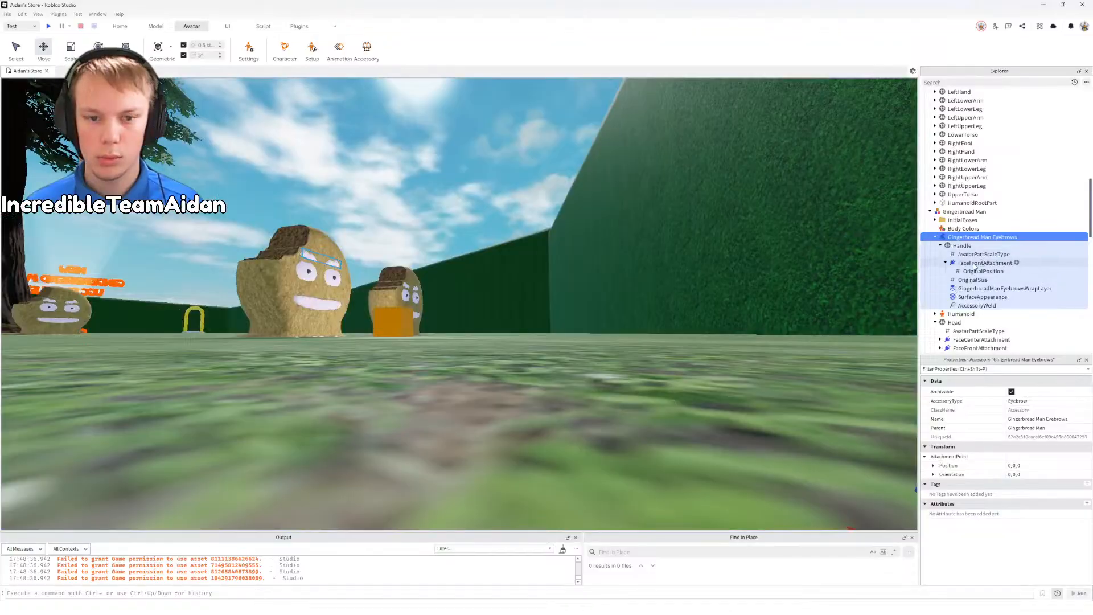
left_click(974, 262)
right_click_drag(611, 328, 610, 328)
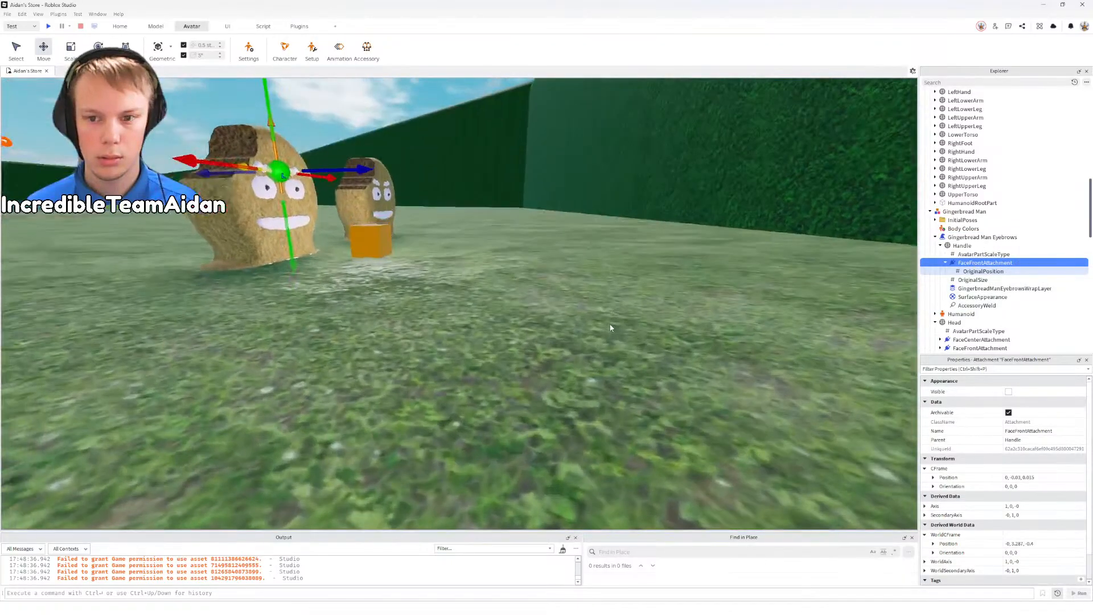
left_click(978, 271)
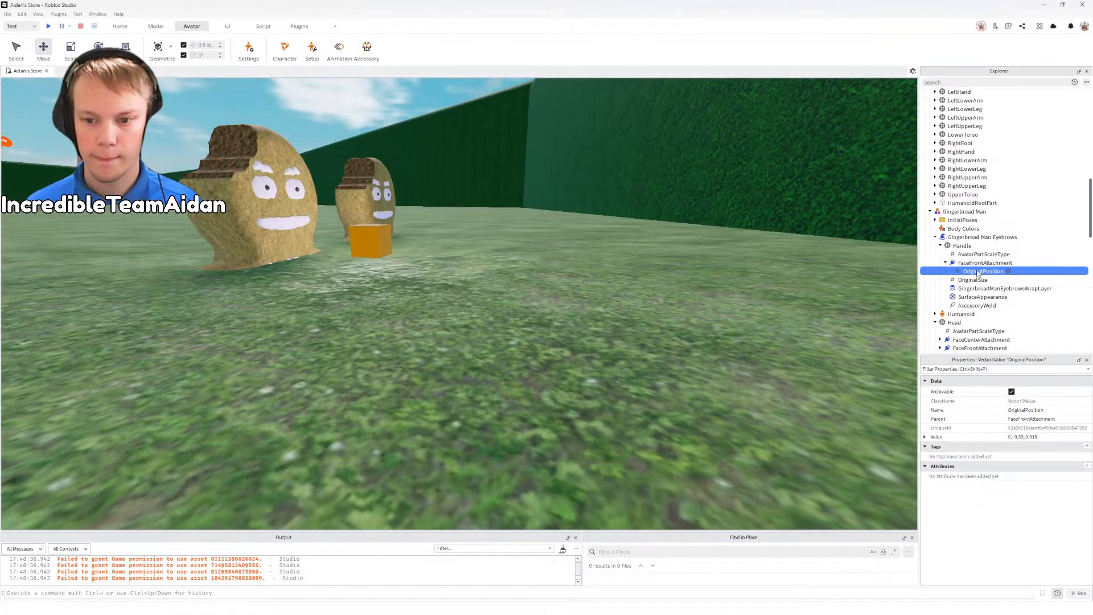
left_click(1054, 436)
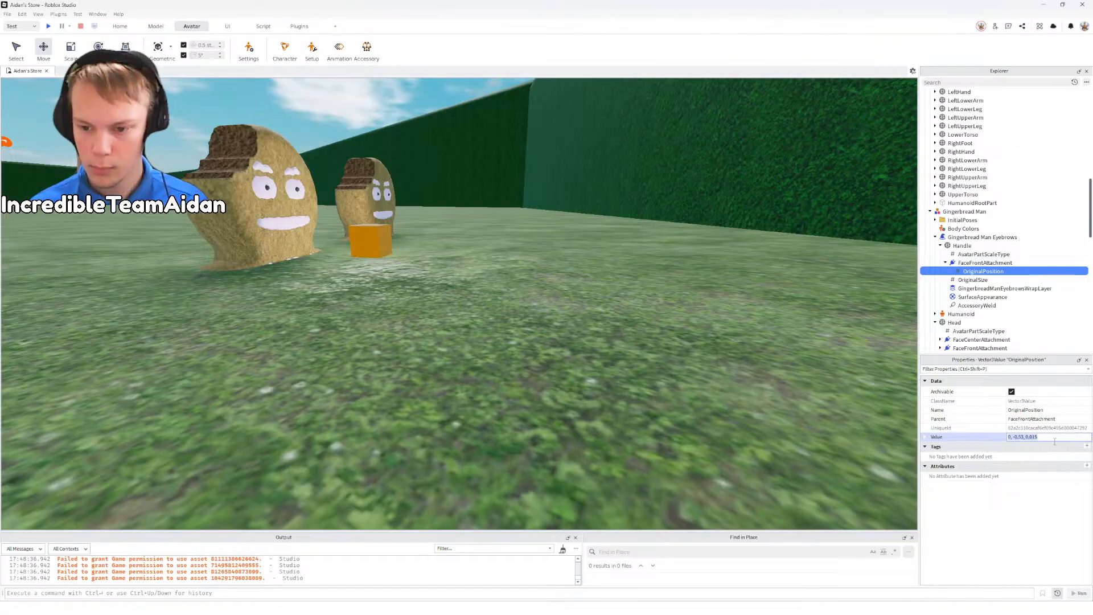
left_click(972, 281)
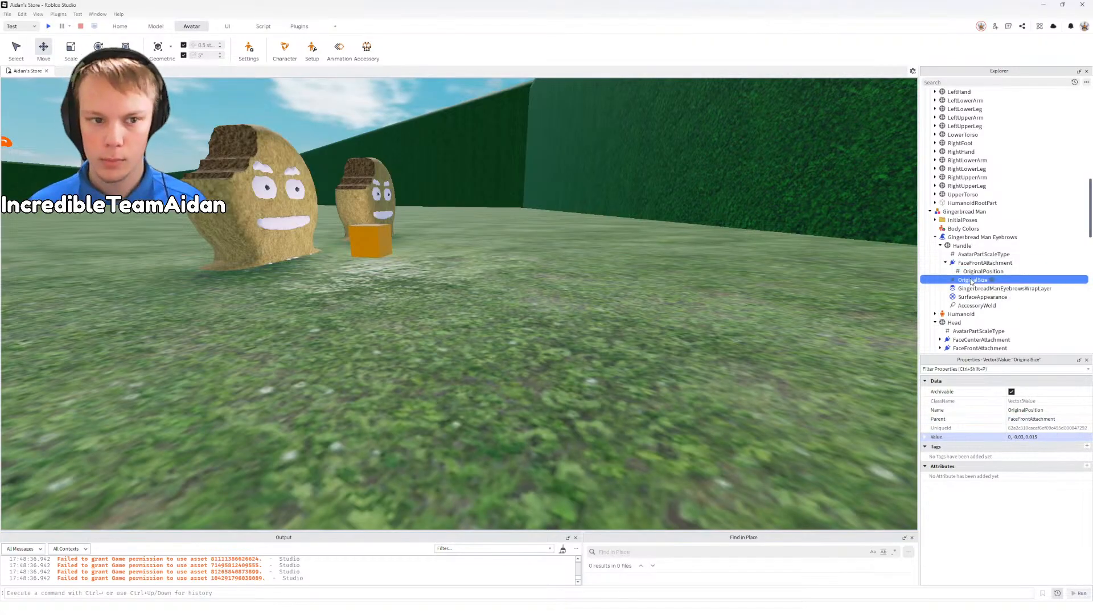
Step: Examine the reattached eyebrows on the front gingerbread man up close and beside the other model
left_click(966, 237)
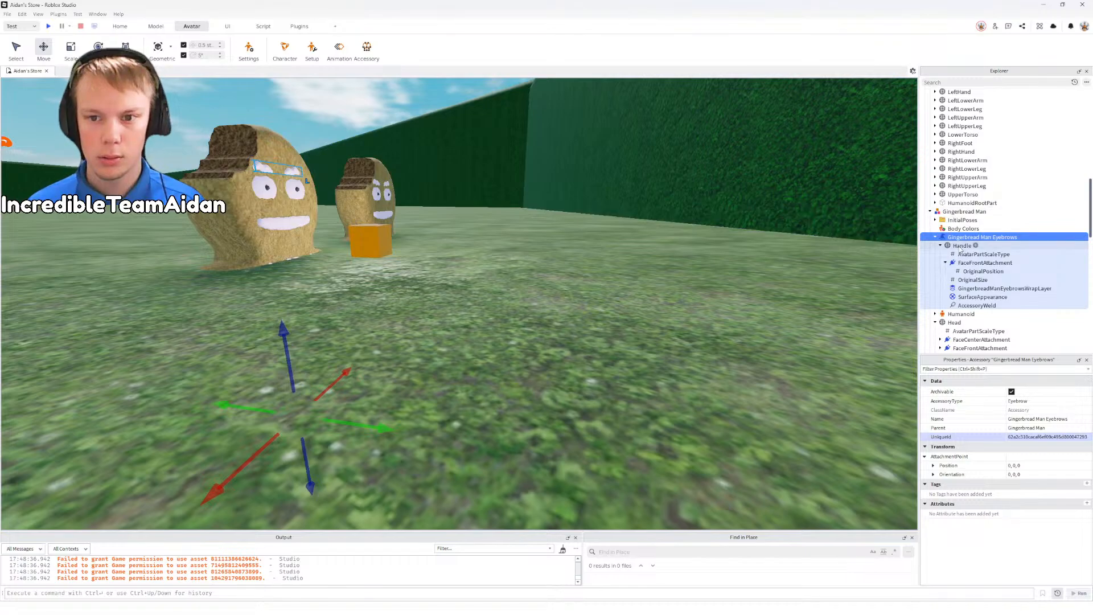
key("f")
key("w")
right_click_drag(544, 328, 544, 328)
key("s")
scroll(962, 182, "up", 6)
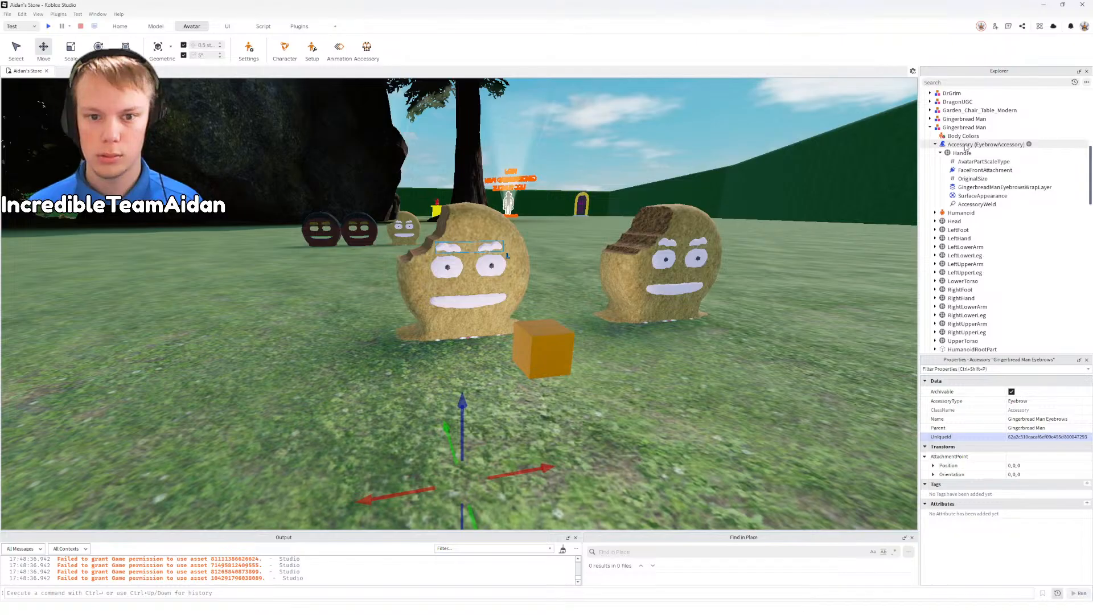
key("q")
right_click_drag(552, 356, 555, 360)
key("w")
key("s")
key("e")
key("w")
key("e")
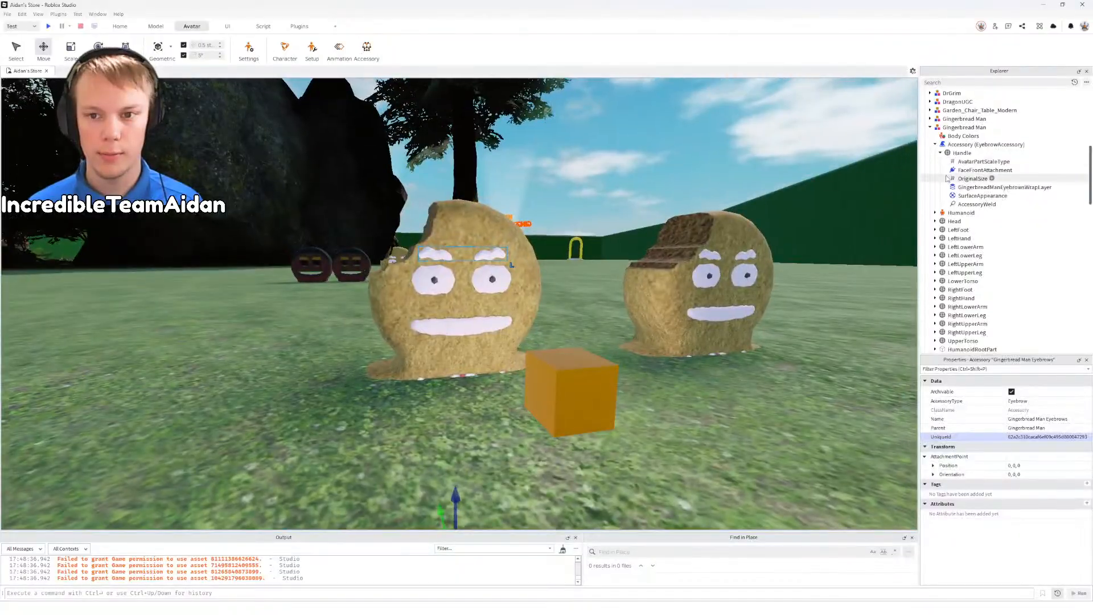
Step: Compare the placement and child hierarchy of the two gingerbread men's eyebrow accessories
left_click(973, 146)
key("q")
right_click_drag(741, 305, 741, 310)
key("e")
key("s")
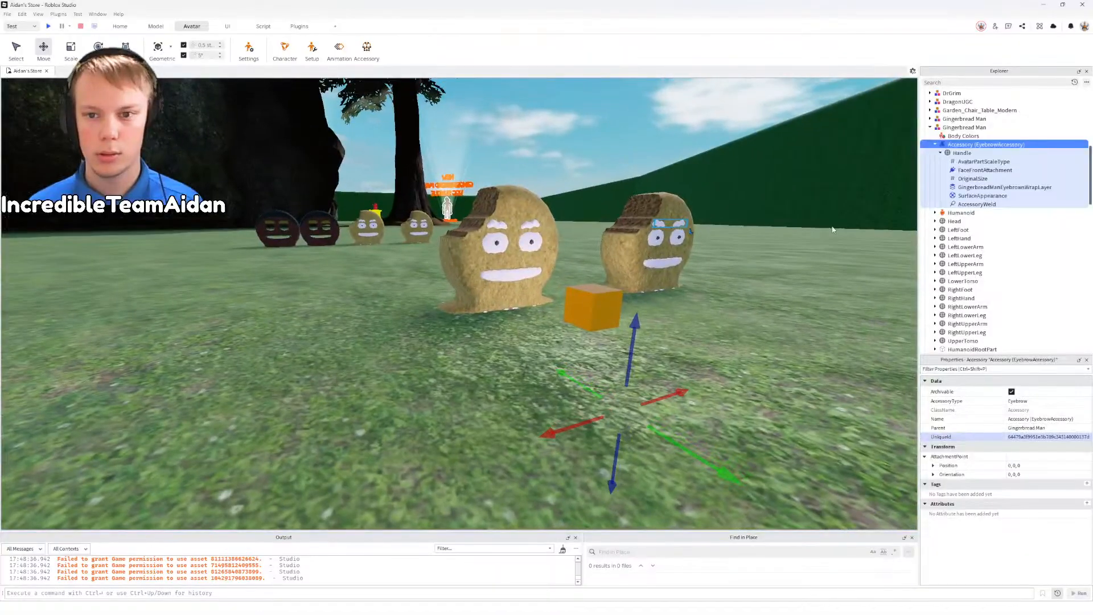
scroll(958, 239, "down", 4)
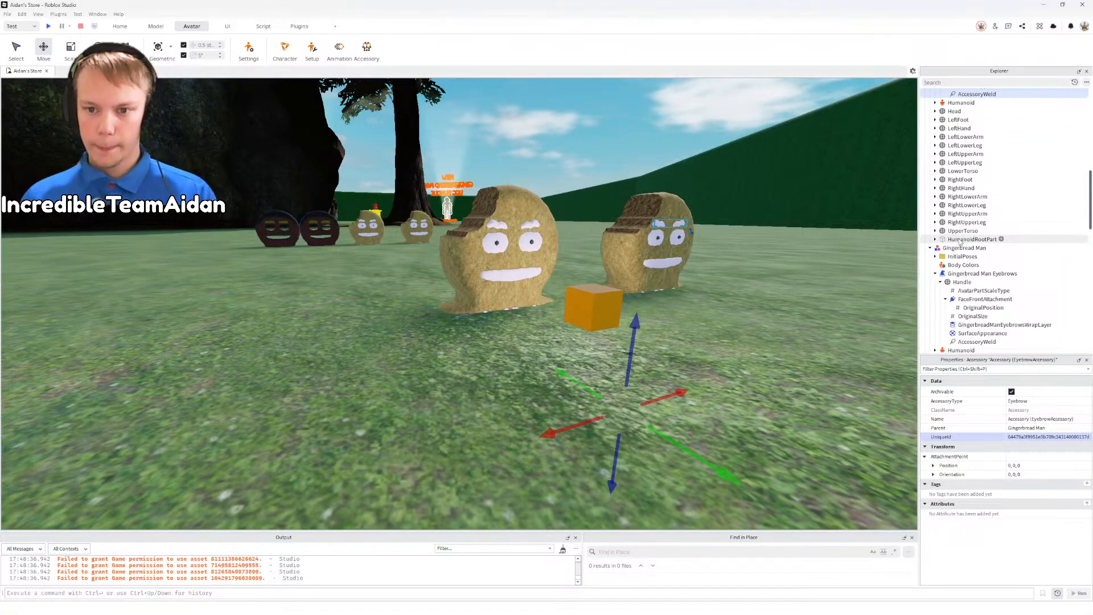
left_click(987, 275)
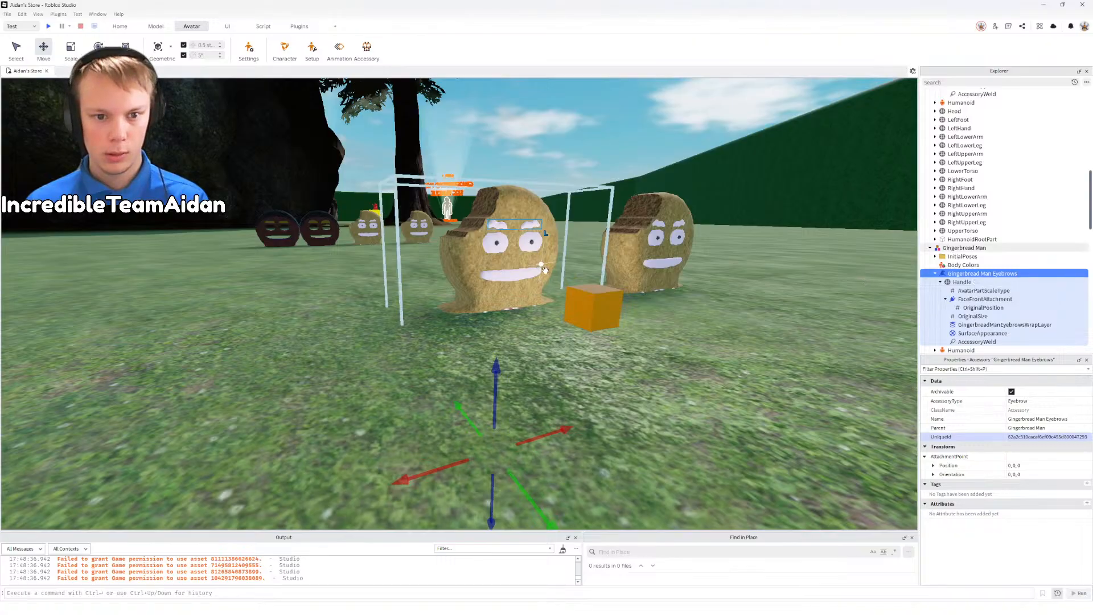
scroll(993, 282, "down", 2)
scroll(993, 281, "down", 2)
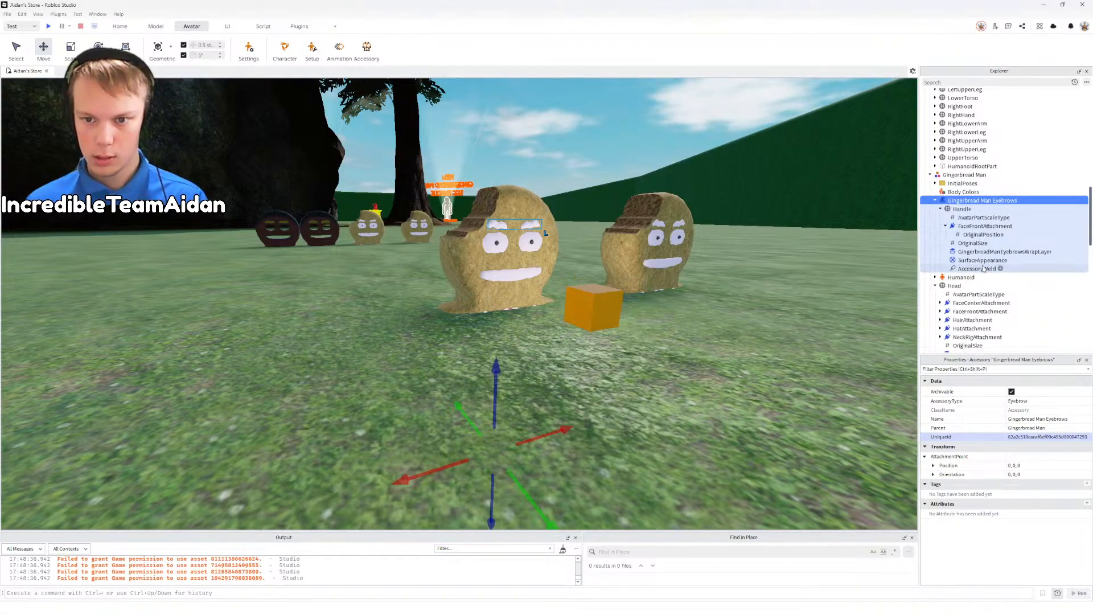
scroll(1011, 260, "up", 9)
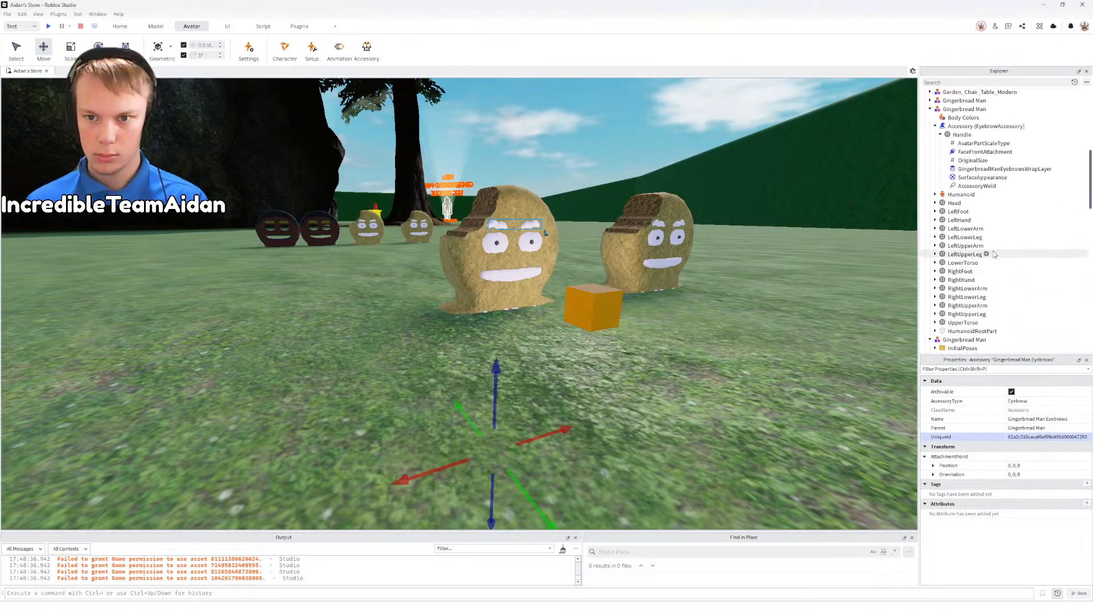
scroll(994, 254, "down", 7)
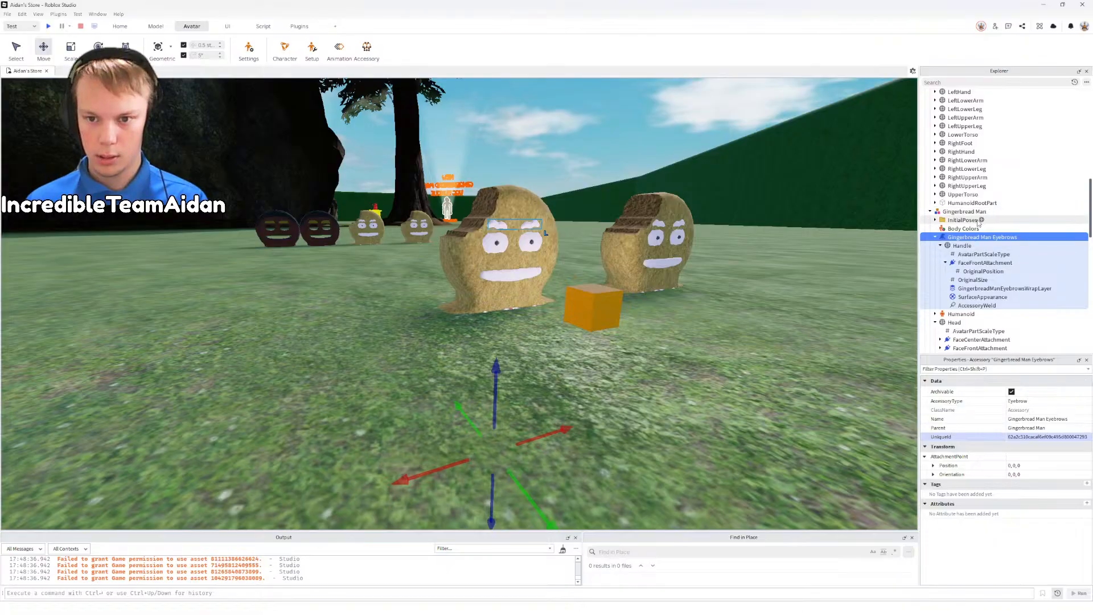
Step: Examine the front gingerbread man's Humanoid and Head up close, then bring both models' faces back into view
scroll(964, 275, "down", 2)
left_click(963, 285)
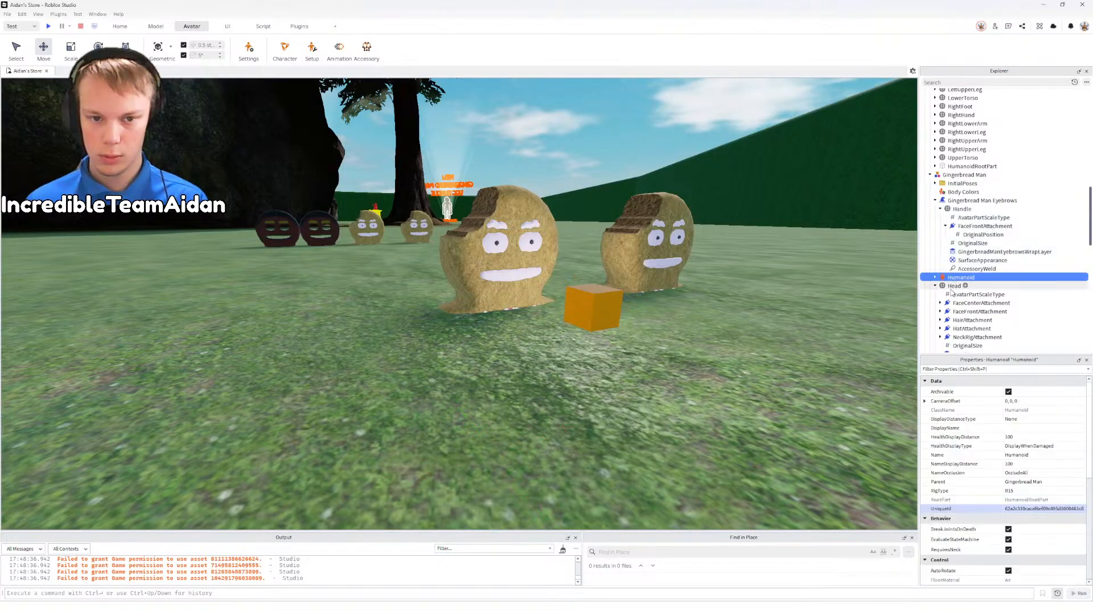
key("f")
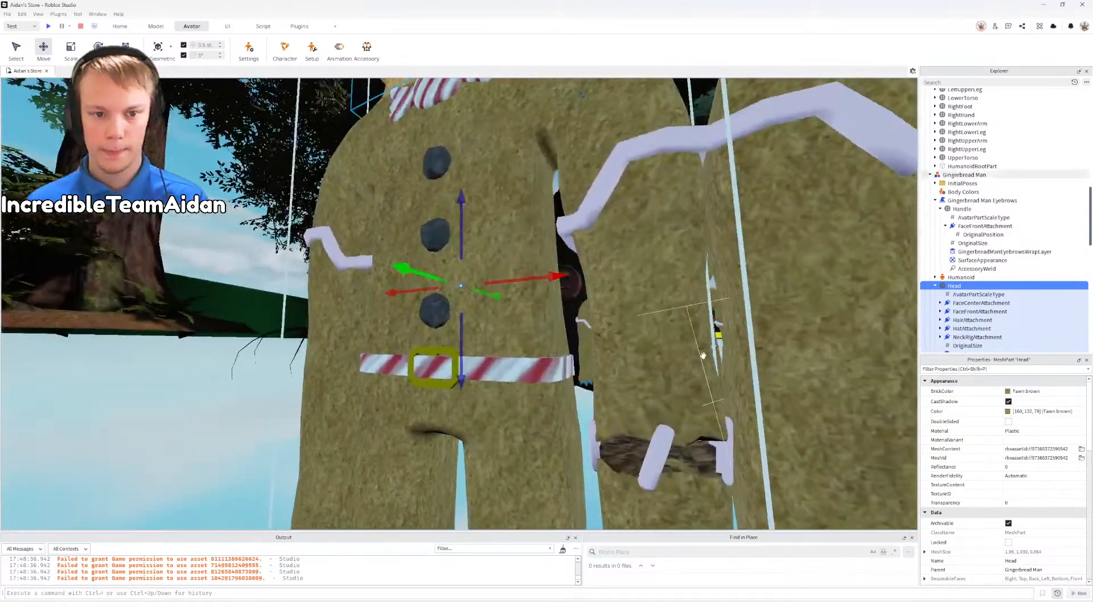
right_click_drag(703, 356, 703, 356)
key("q")
key("e")
key("q")
key("q")
key("w")
key("e")
key("s")
key("w")
Step: Locate each Gingerbread Man model from its face in the scene and collapse the front model's Head contents
left_click(657, 279)
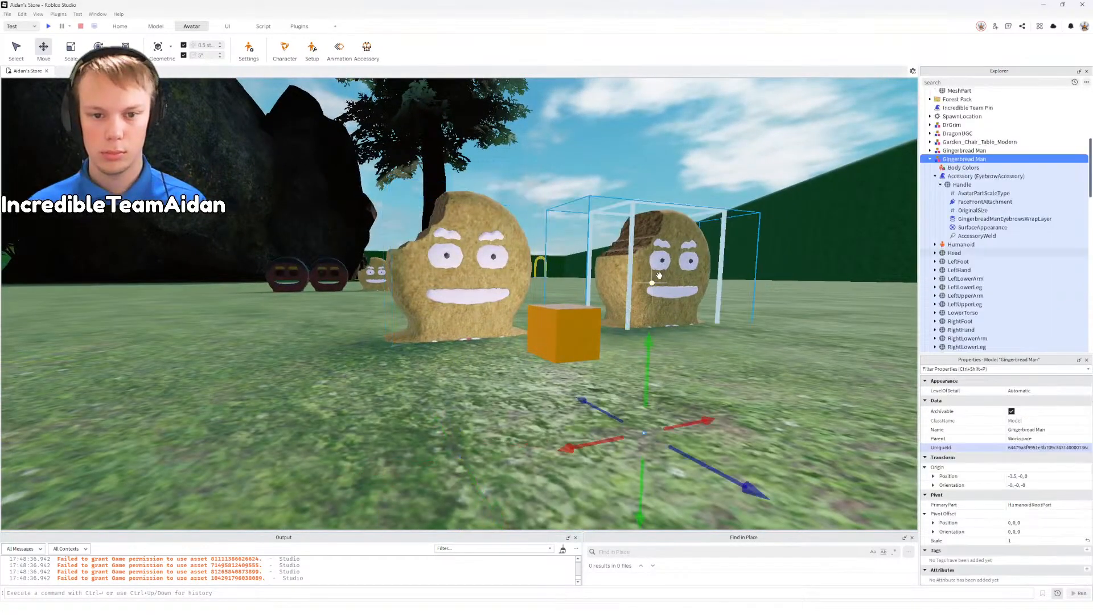
left_click(461, 274)
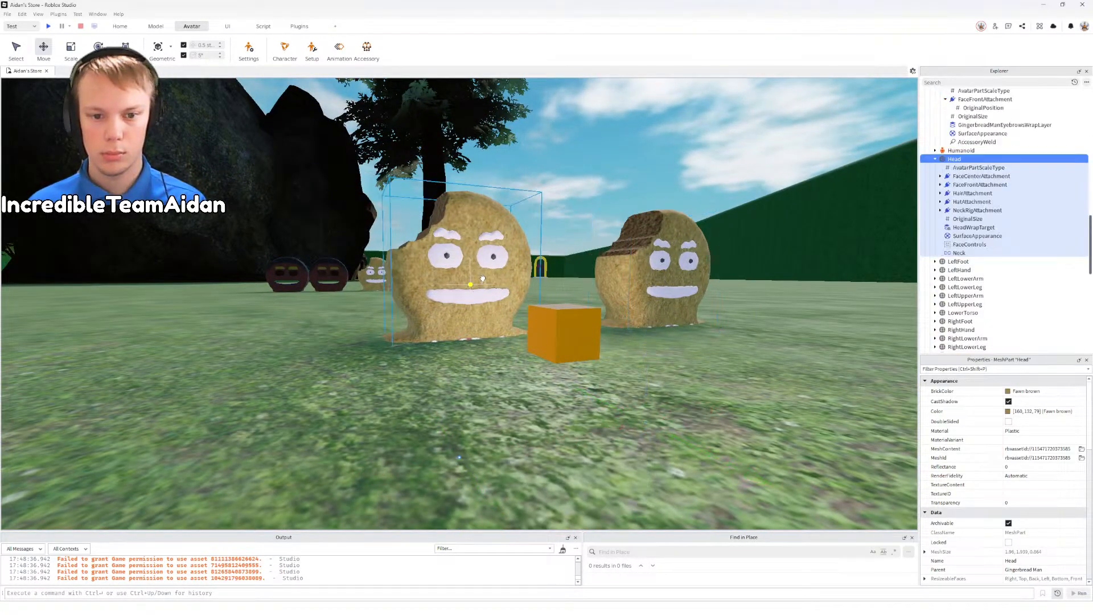
left_click(809, 319)
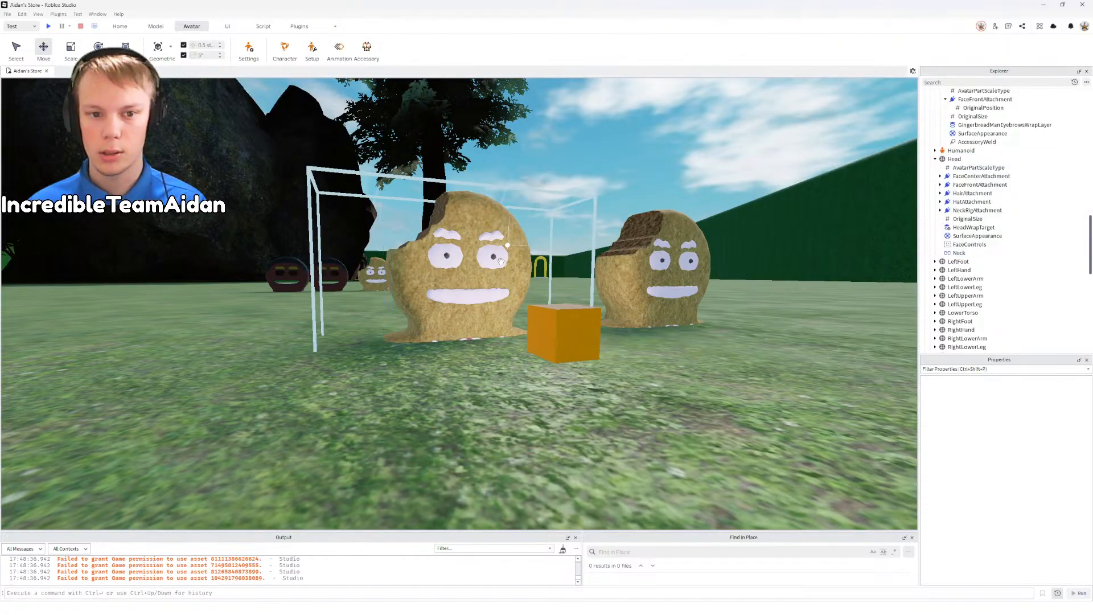
left_click(501, 254)
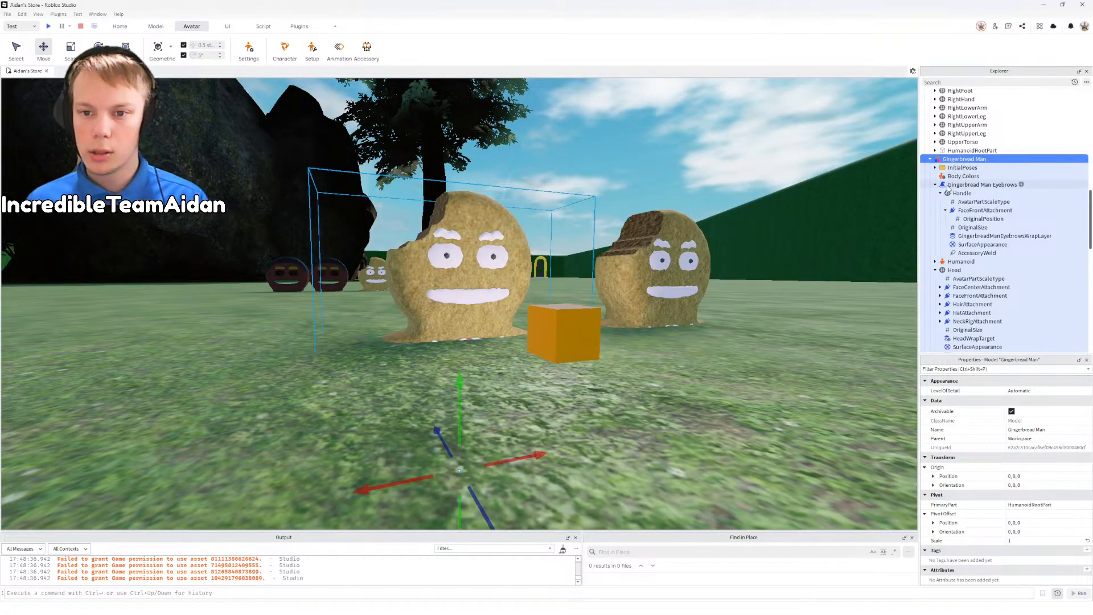
scroll(948, 188, "down", 2)
left_click(934, 215)
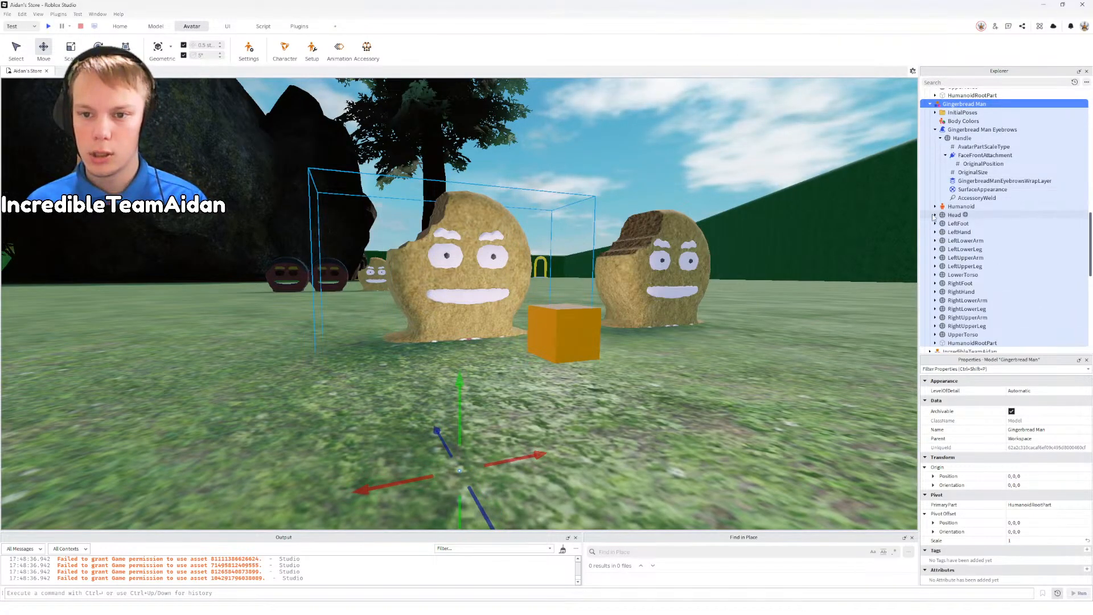
scroll(962, 241, "down", 1)
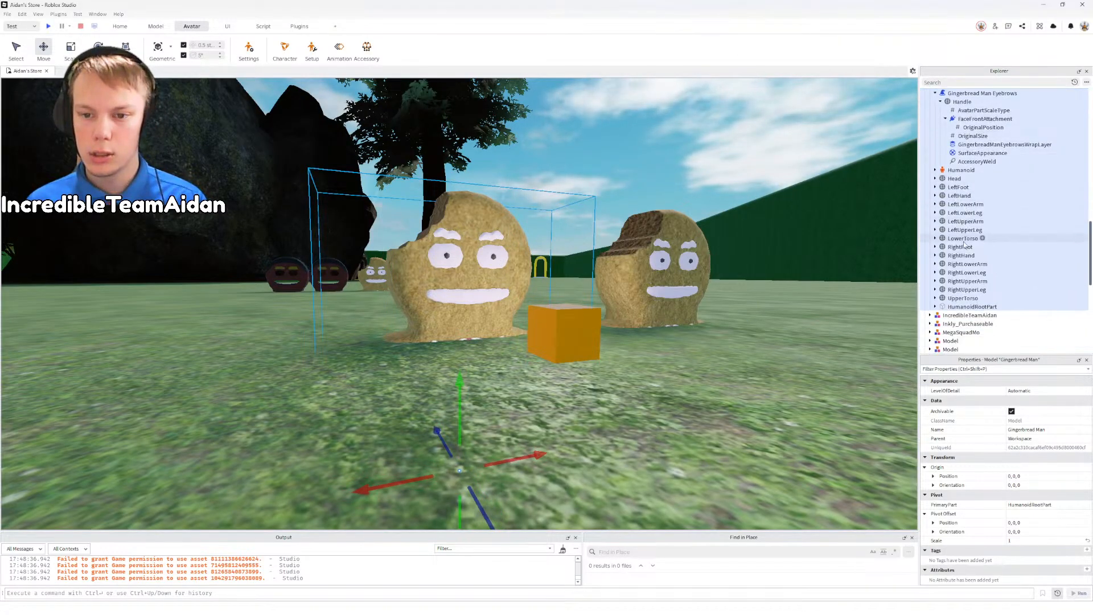
Step: Compare the Body Colors and top-level children of the two Gingerbread Man models, collapsing their eyebrow accessories
left_click(962, 170)
scroll(972, 333, "up", 2)
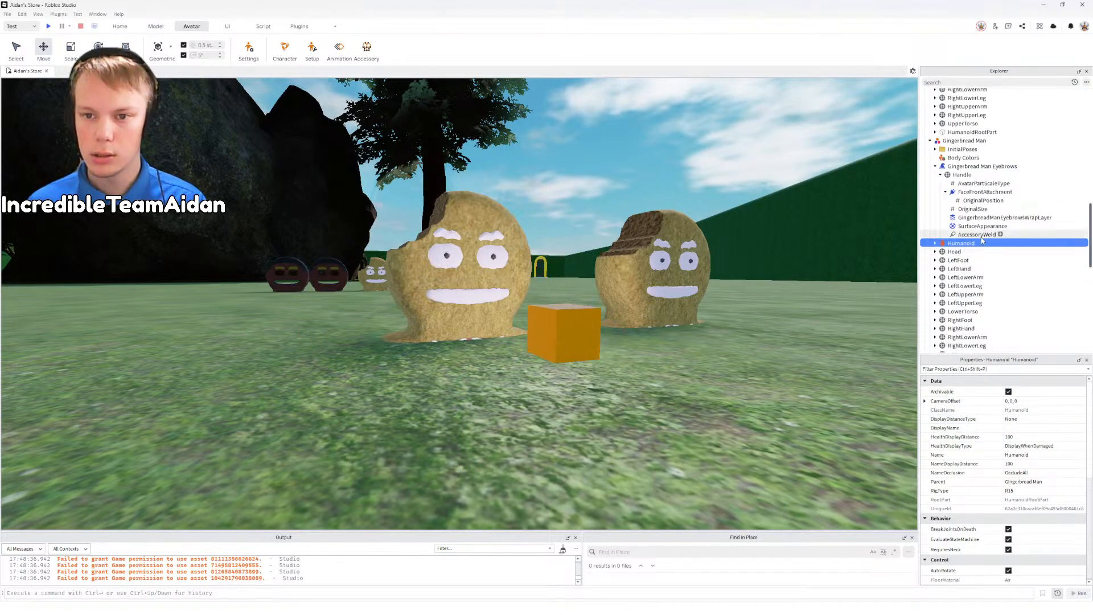
left_click(963, 158)
scroll(974, 142, "up", 6)
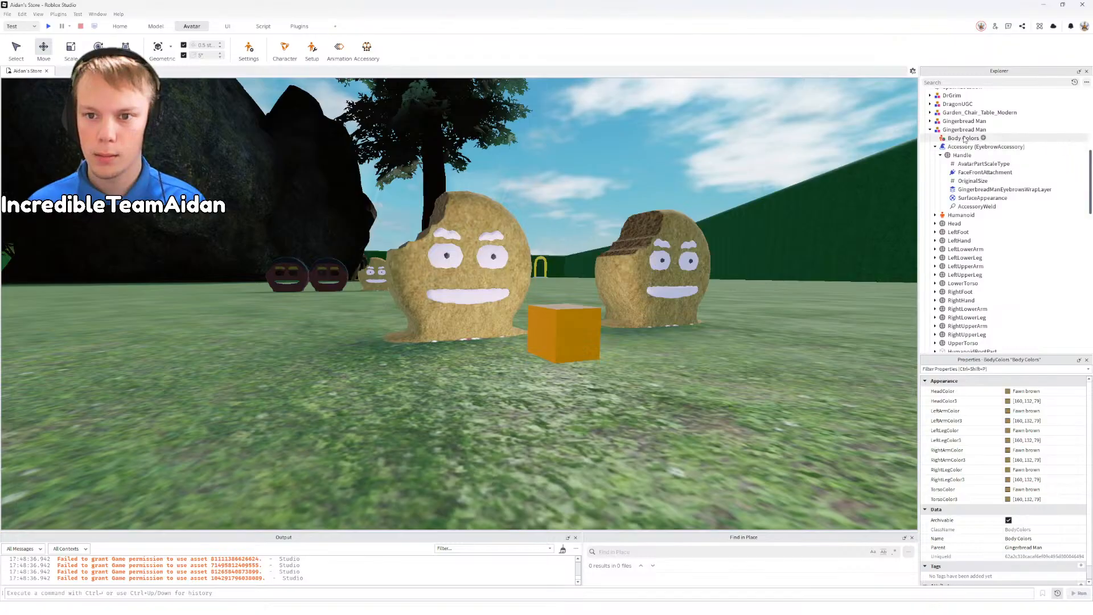
left_click(965, 138)
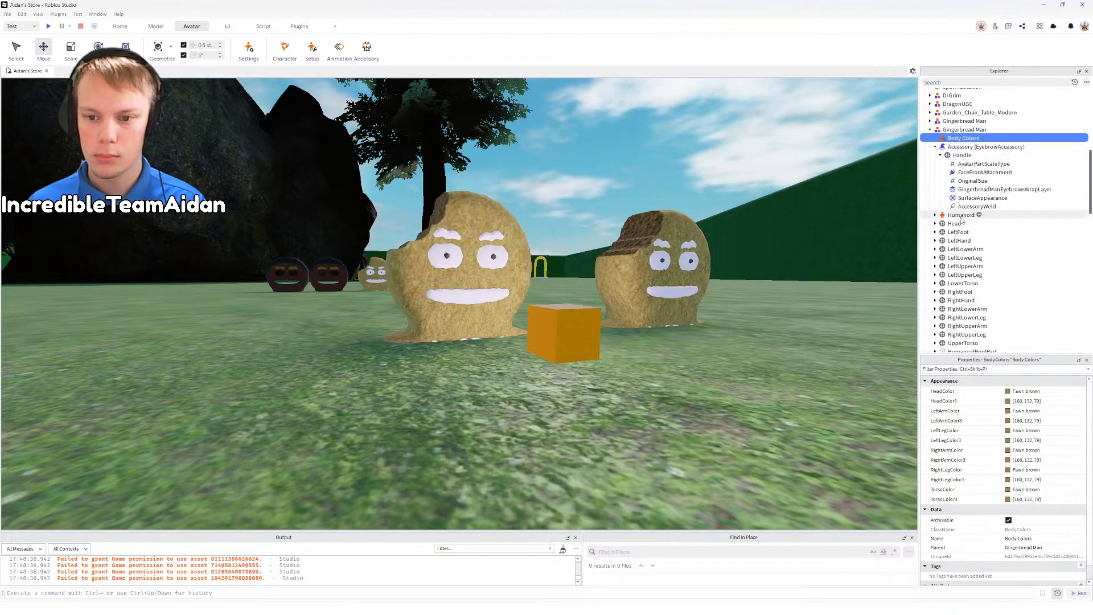
scroll(968, 216, "down", 5)
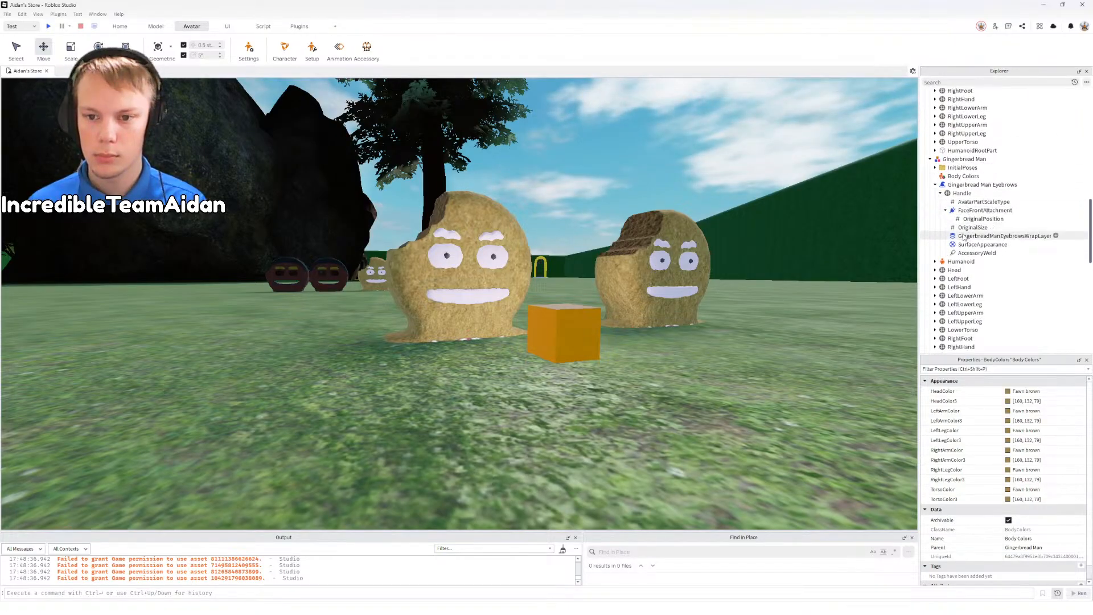
left_click(960, 185)
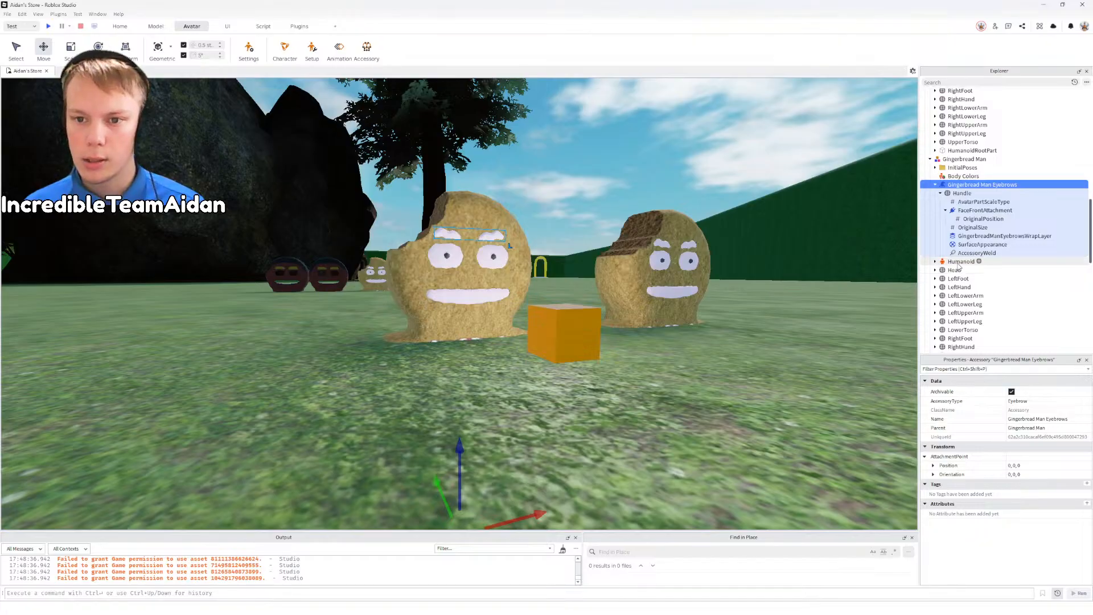
left_click(961, 261)
left_click(935, 185)
scroll(945, 188, "up", 4)
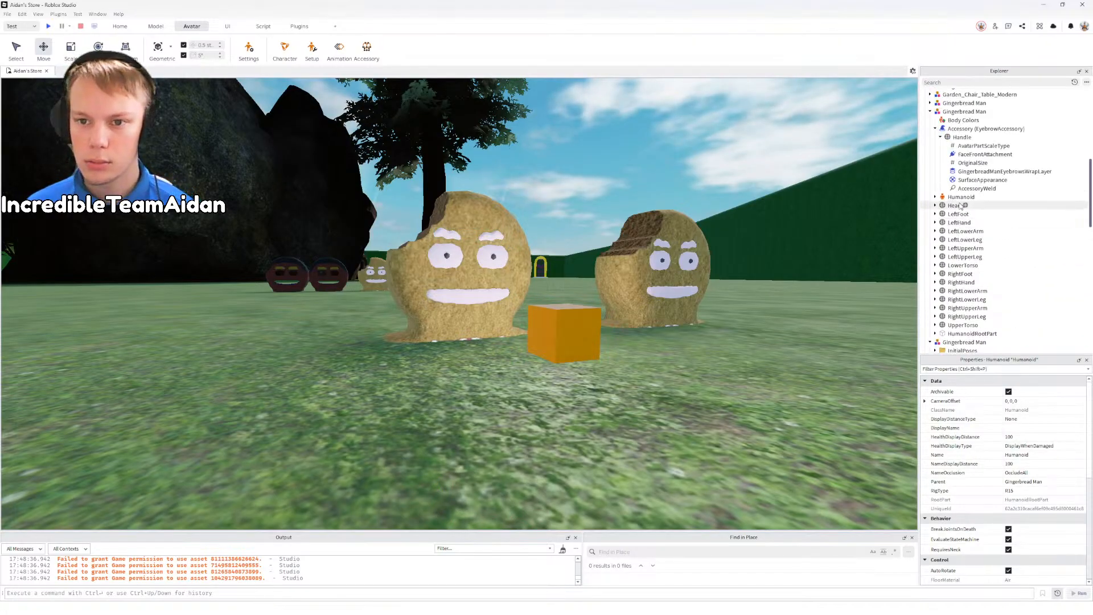
scroll(962, 212, "down", 3)
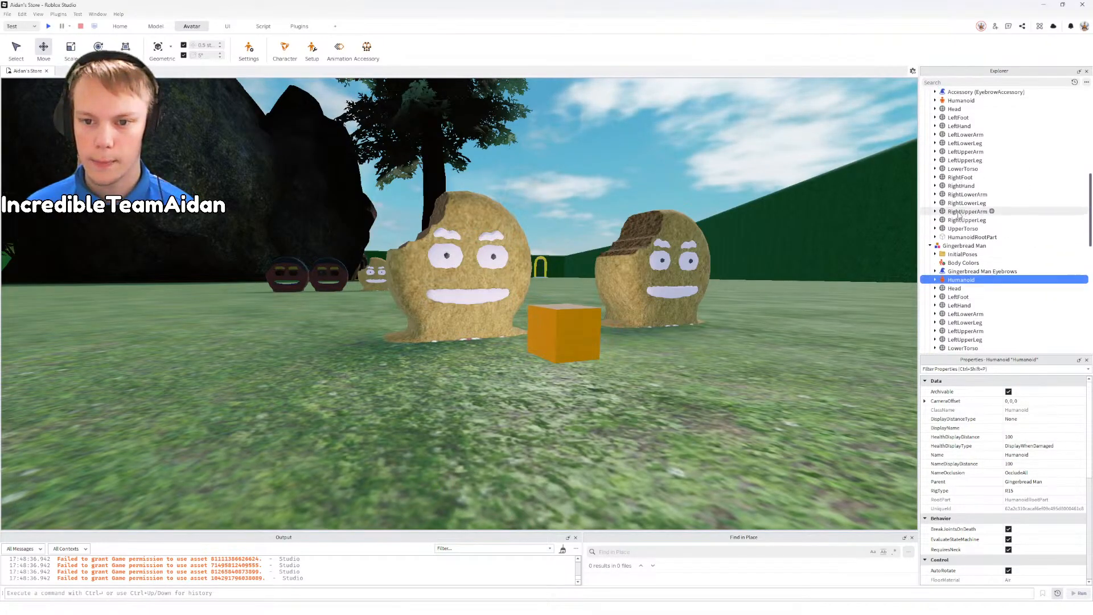
left_click(962, 226)
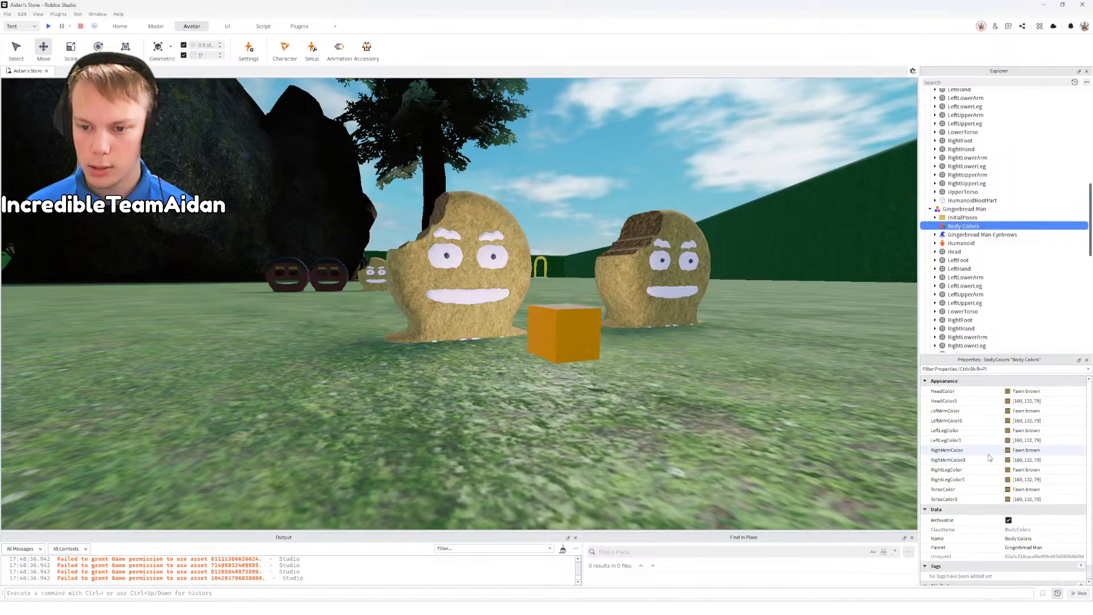
scroll(962, 450, "down", 1)
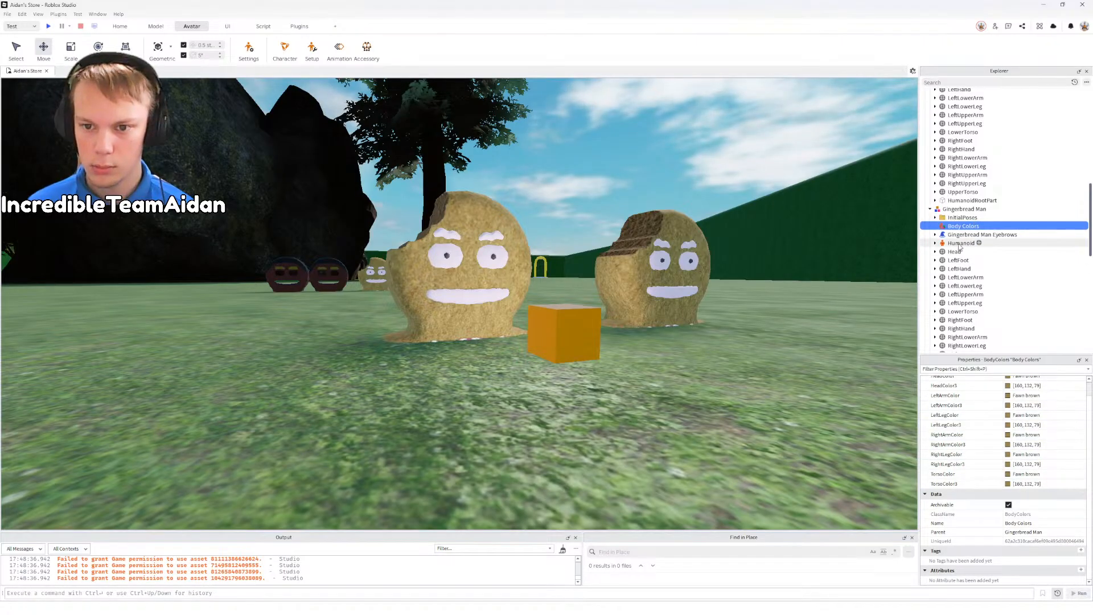
Step: Review the front model's Humanoid properties and compare its child objects with those of the other model's Humanoid
left_click(961, 243)
scroll(983, 447, "down", 3)
scroll(983, 450, "down", 3)
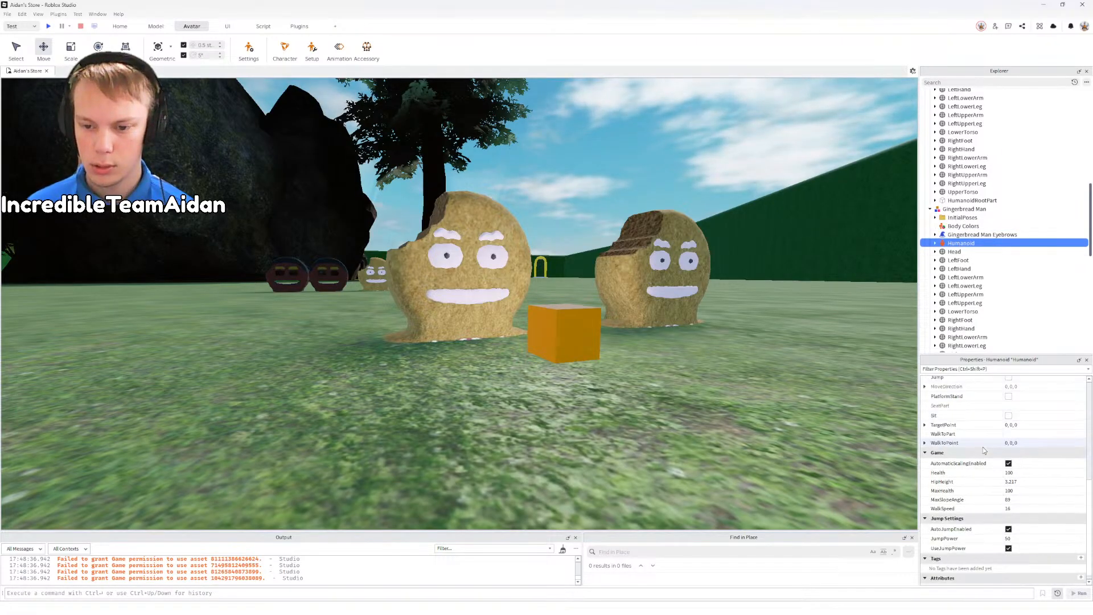
scroll(987, 445, "up", 10)
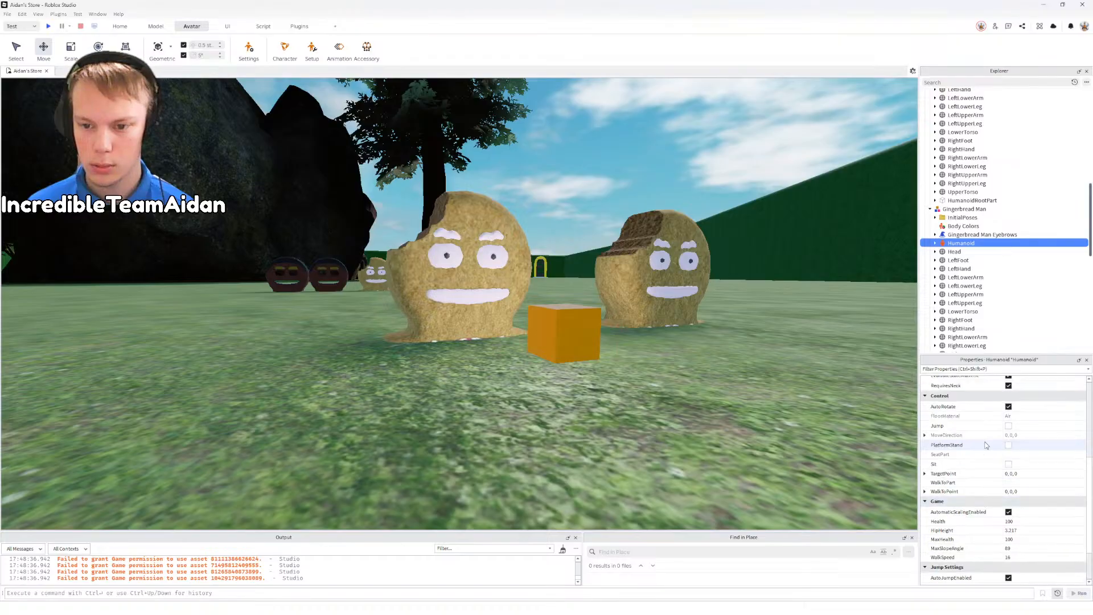
left_click(936, 244)
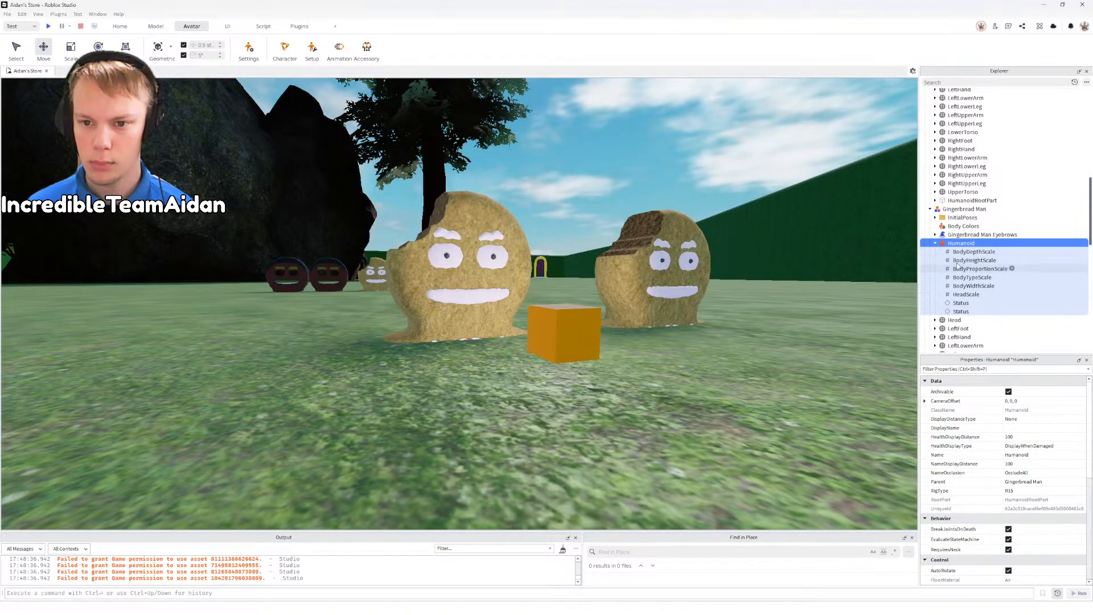
scroll(959, 250, "up", 5)
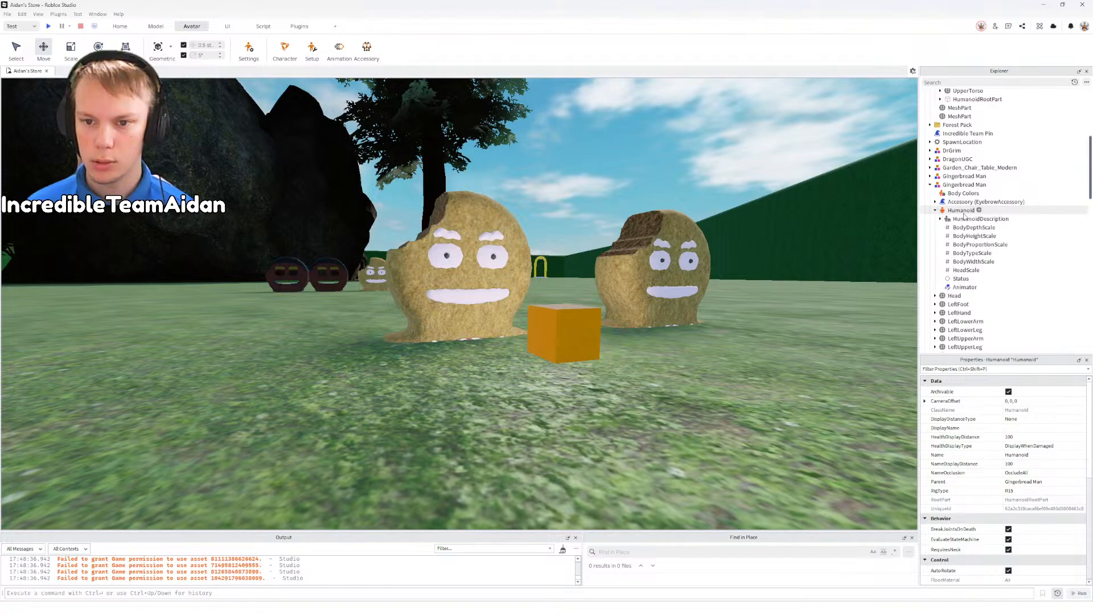
scroll(969, 215, "down", 6)
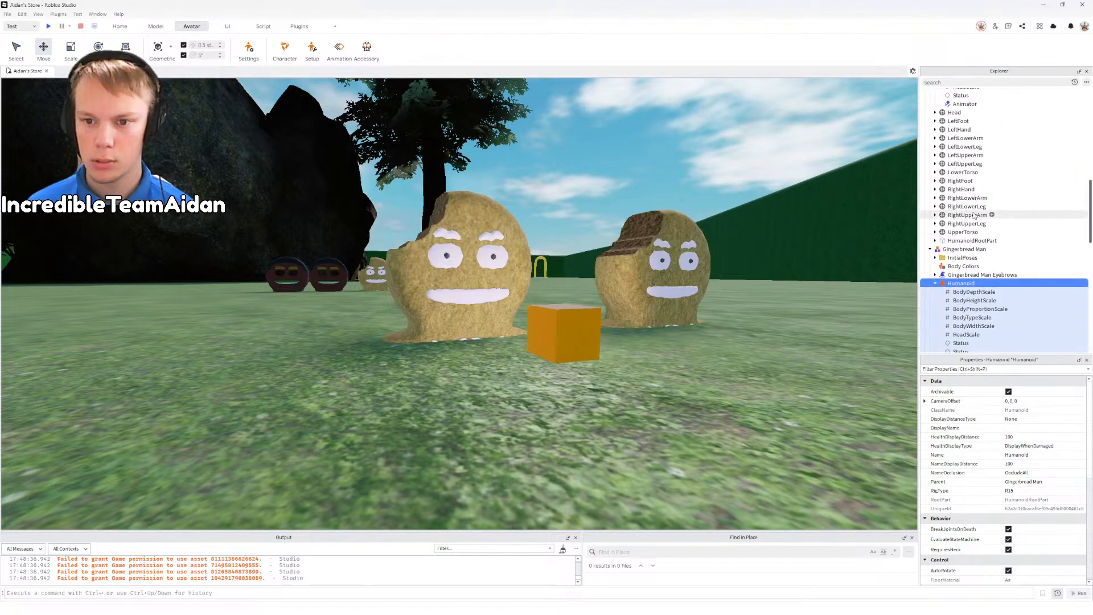
scroll(974, 216, "down", 3)
Step: Delete the duplicate Status object from the front model's Humanoid
left_click(962, 278)
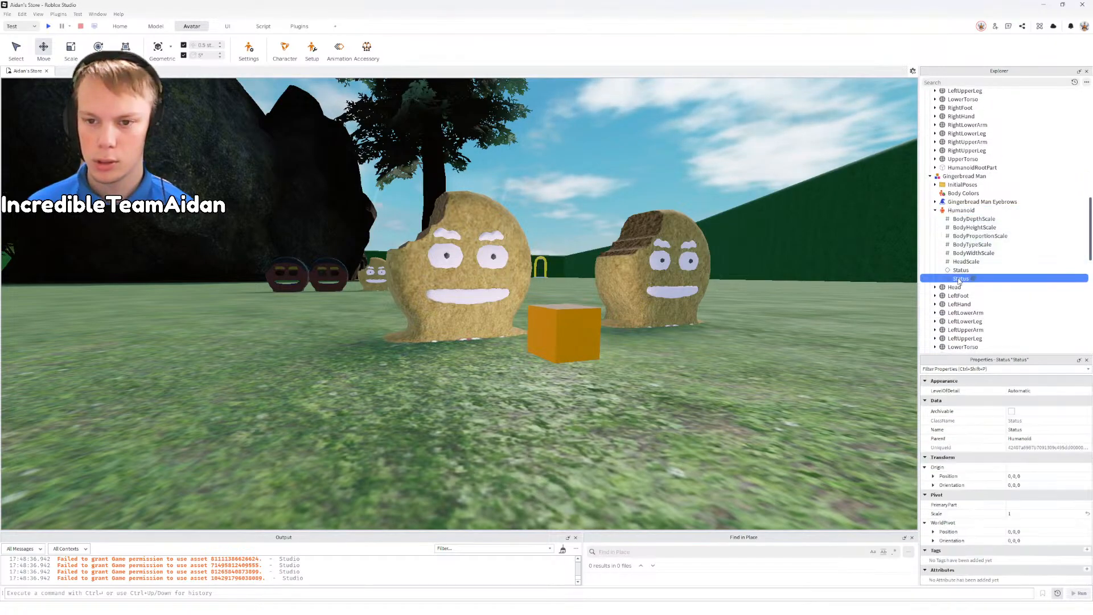
left_click(962, 271)
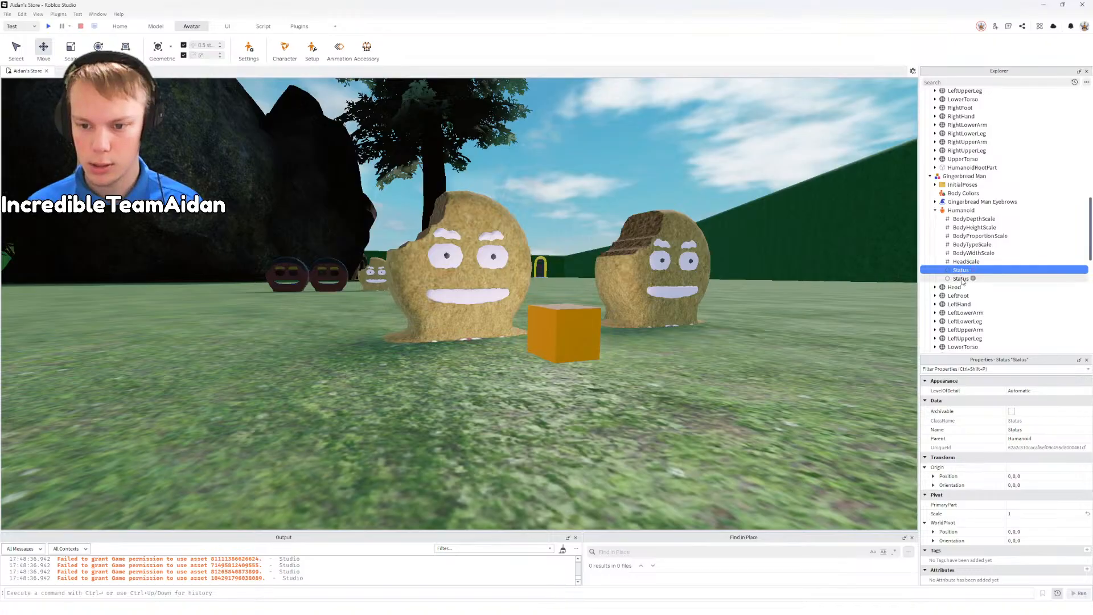
left_click(962, 278)
key("Delete")
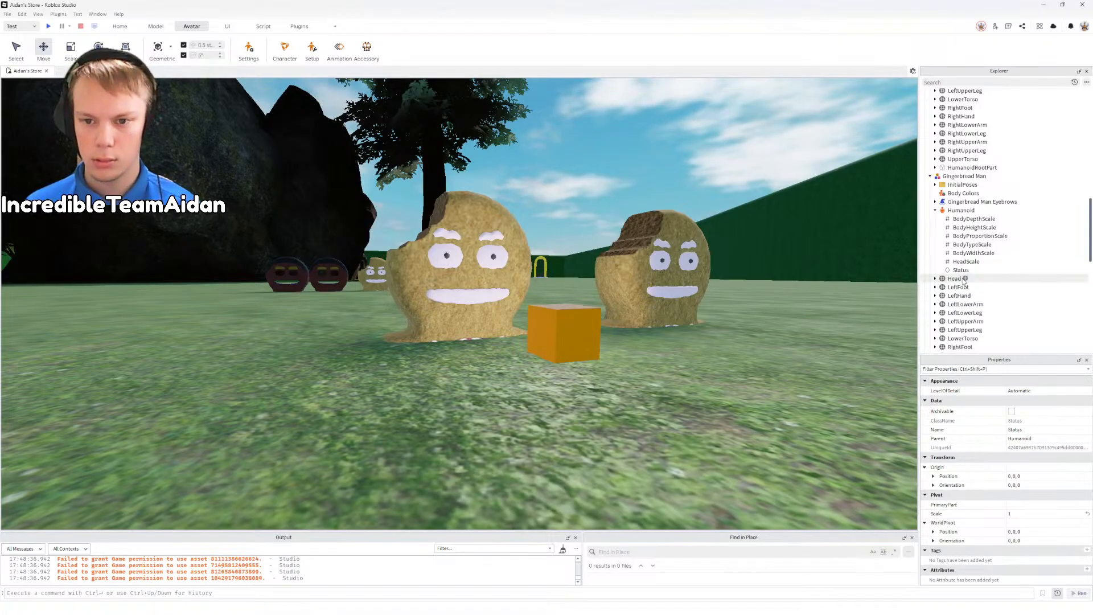
left_click(970, 270)
Step: Examine the HumanoidDescription under the other model's Humanoid, including its AccessoryDescription and each BodyPartDescription
scroll(978, 244, "up", 2)
scroll(977, 259, "up", 3)
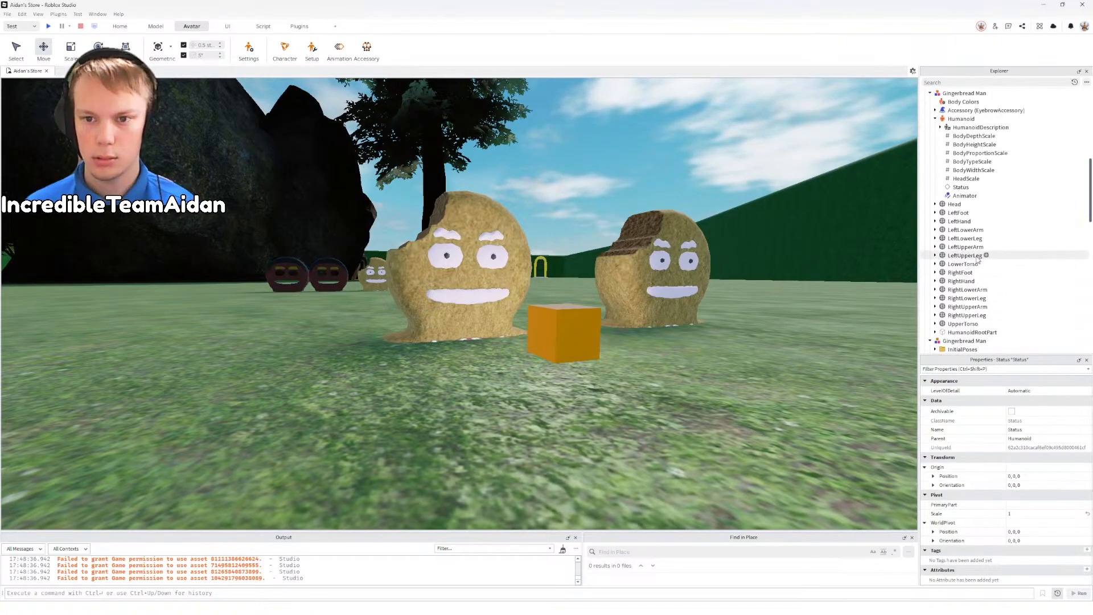
left_click(970, 128)
left_click(941, 128)
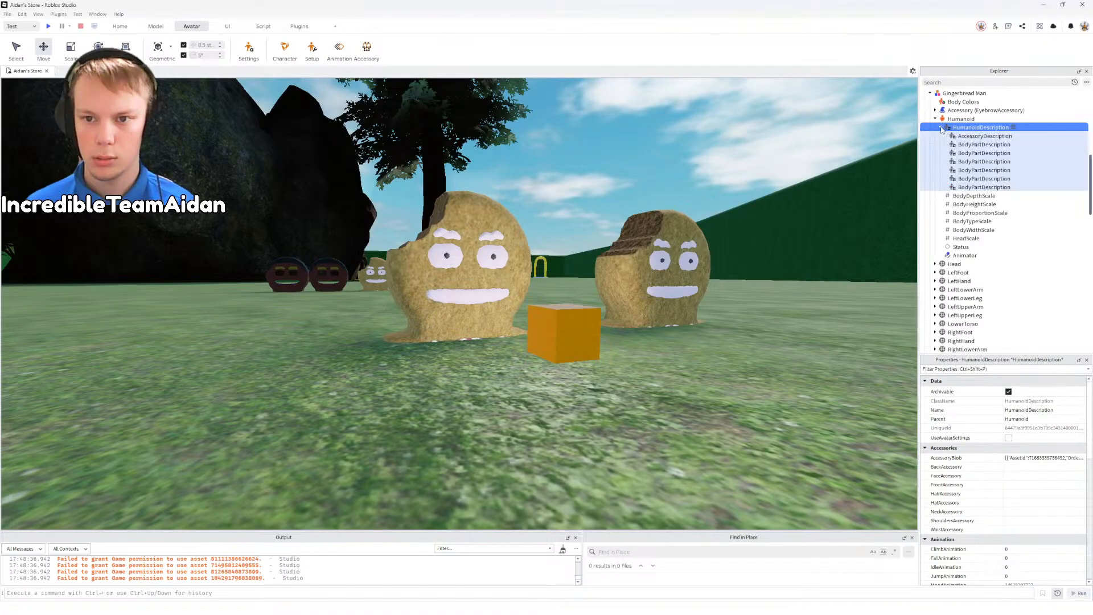
scroll(942, 132, "down", 5)
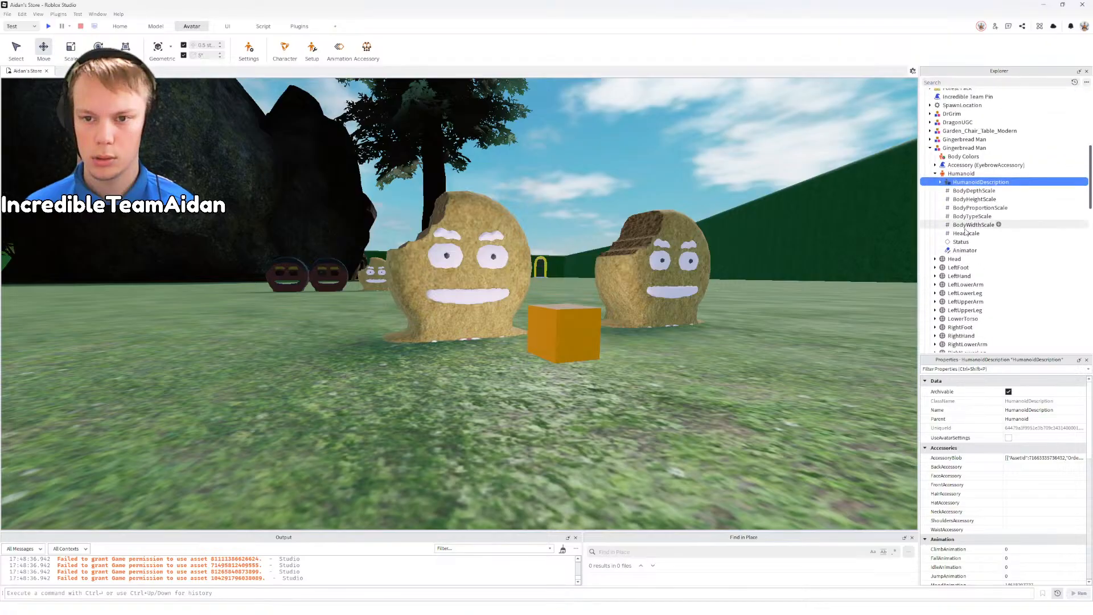
left_click(942, 182)
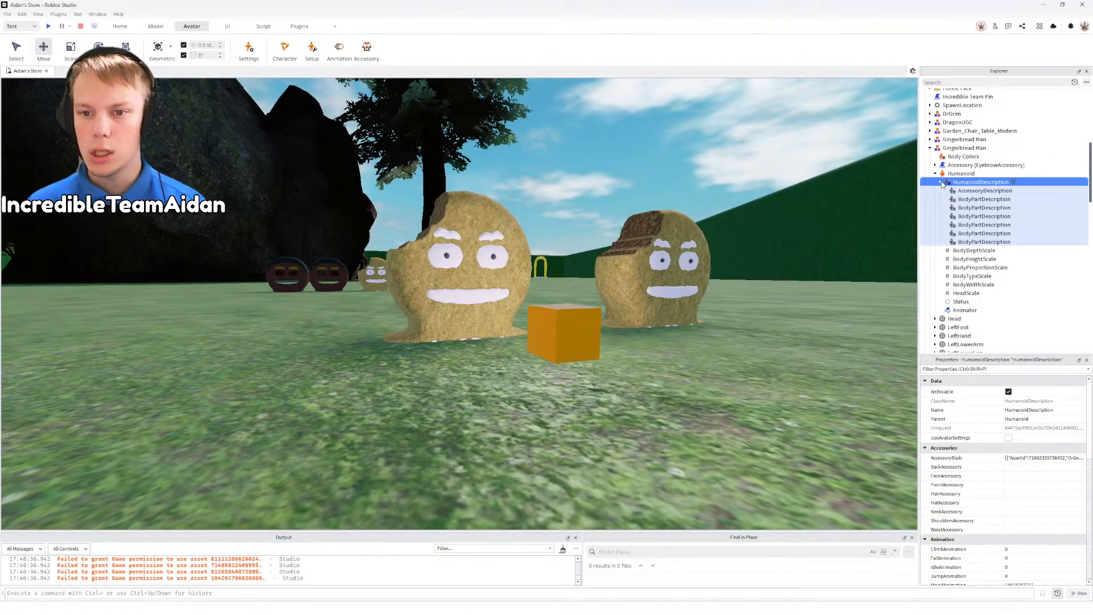
left_click(976, 191)
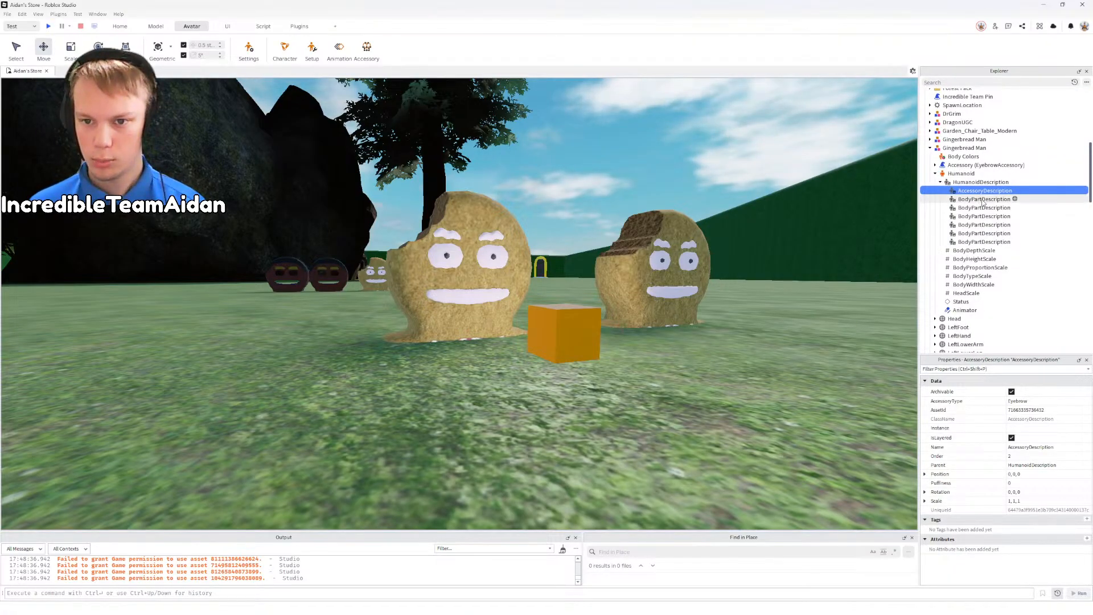
left_click(983, 201)
left_click(983, 209)
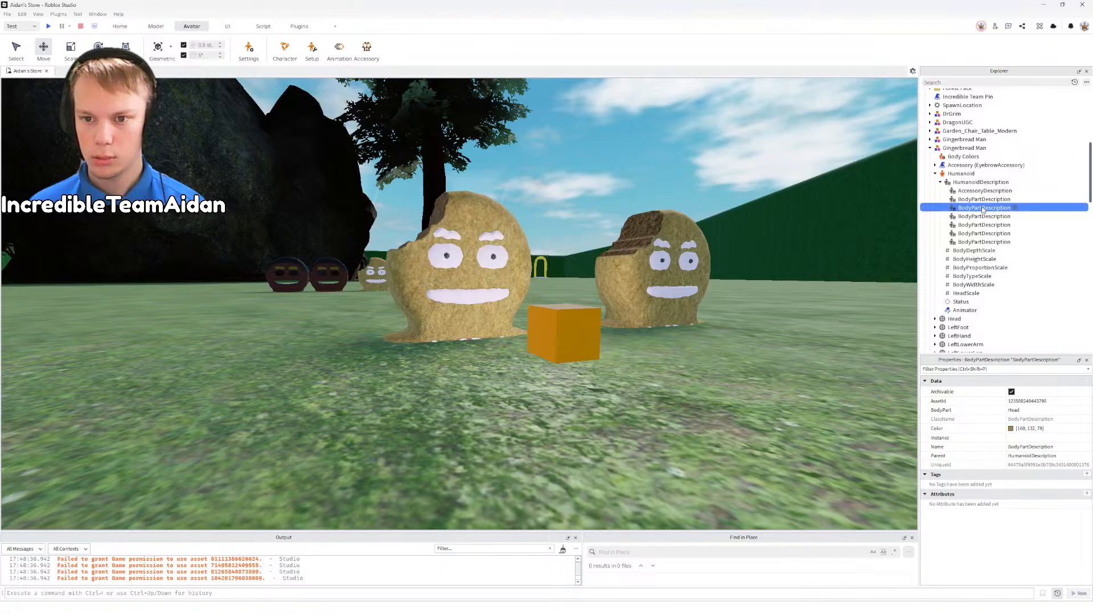
left_click(984, 217)
left_click(984, 226)
left_click(984, 235)
left_click(983, 243)
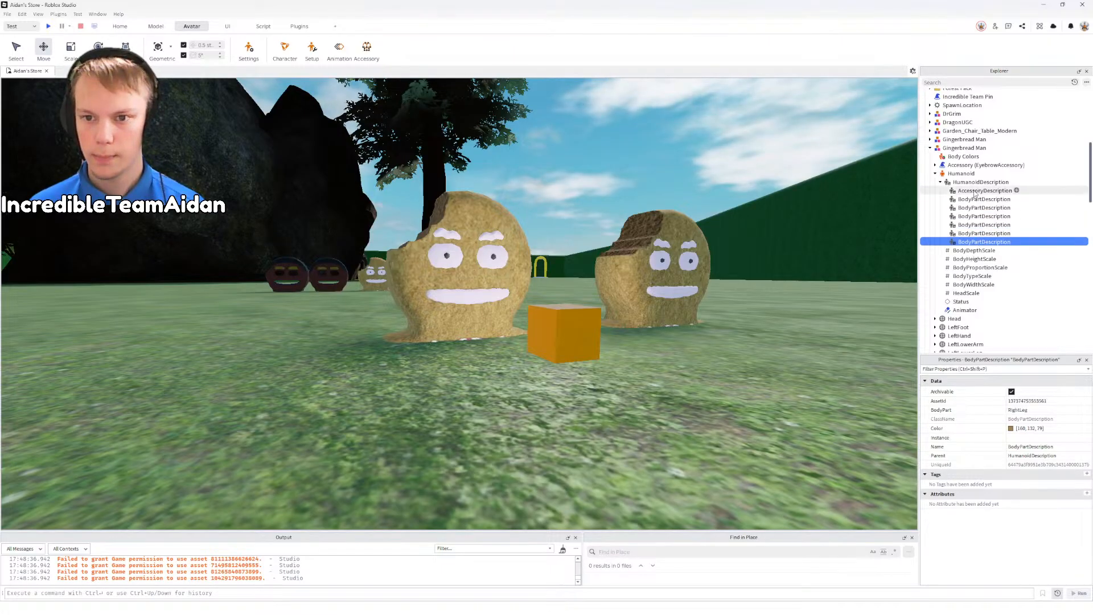
left_click(973, 183)
left_click(938, 174)
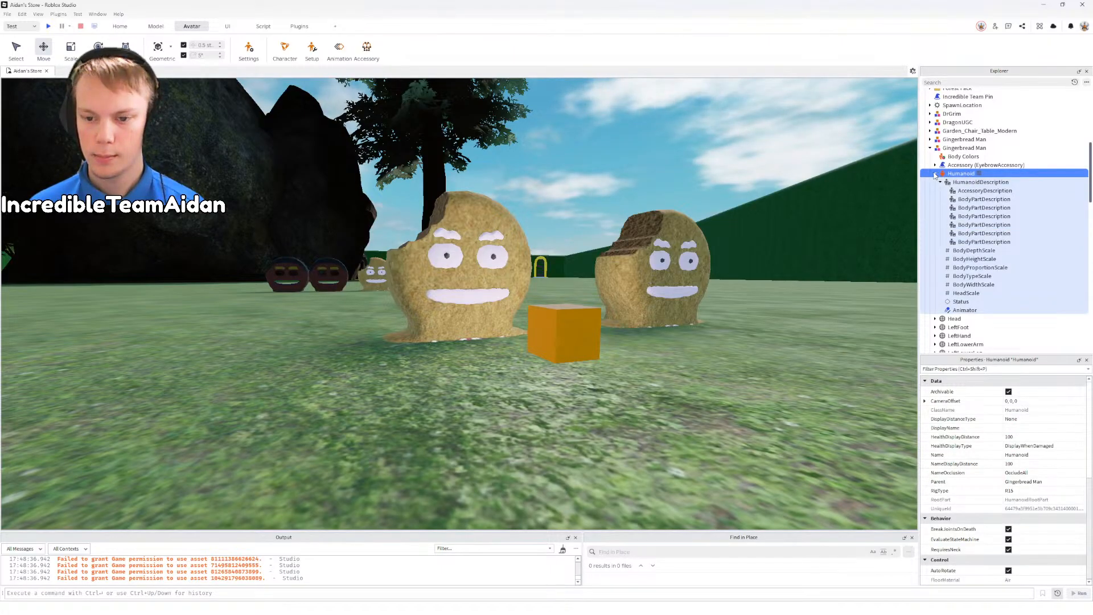
left_click(935, 174)
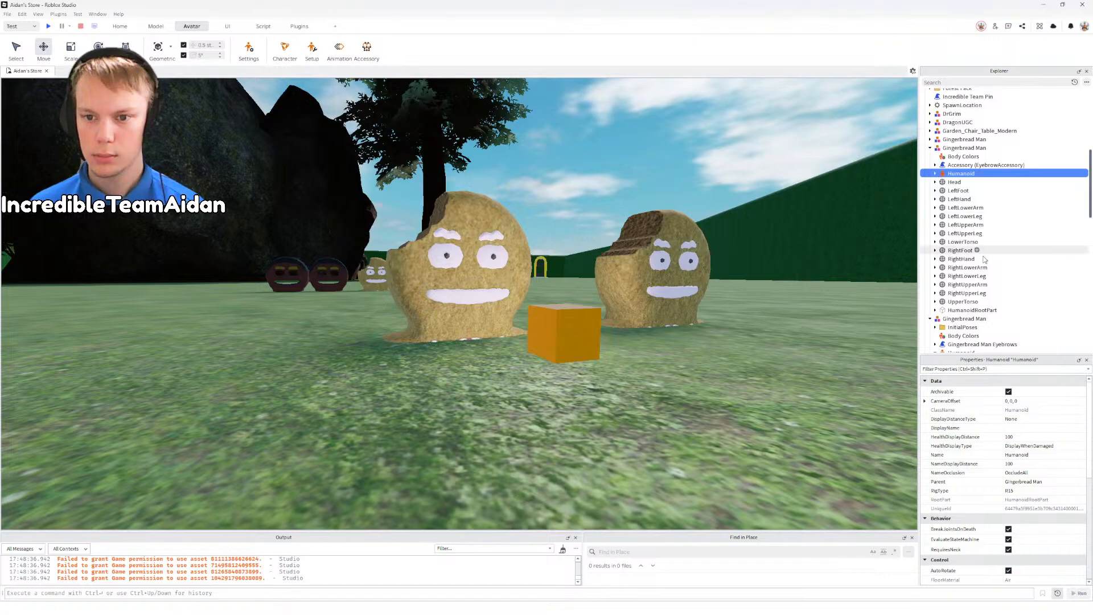
Step: Expand the front model's Humanoid and select it to check its child objects
scroll(945, 199, "down", 5)
left_click(936, 206)
left_click(972, 207)
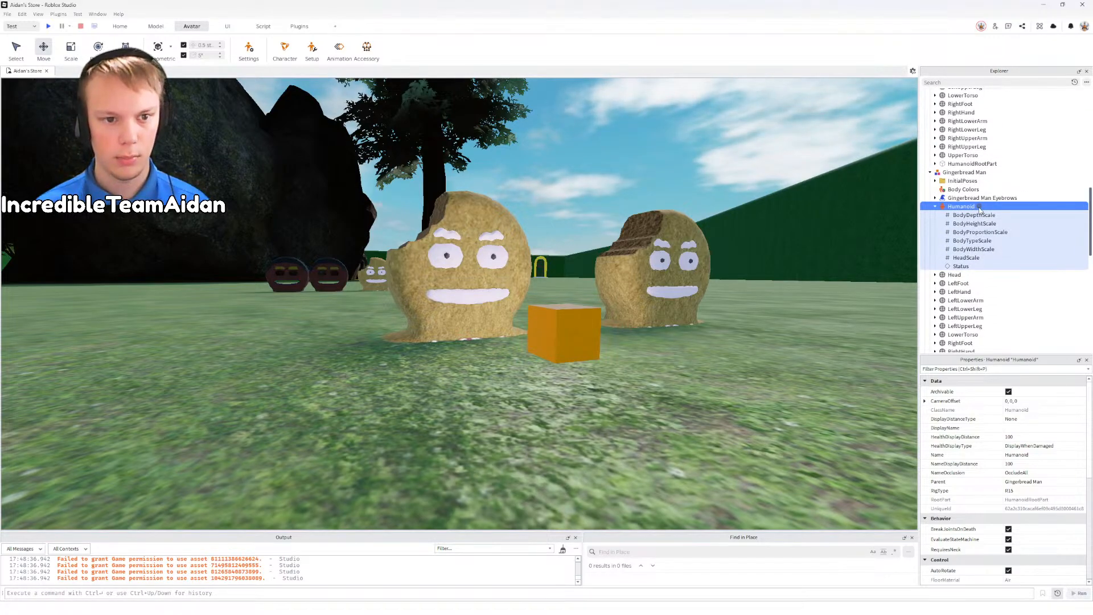
Step: Paste the Animator into the front model's Humanoid and review the HumanoidDescription properties under the other model's Humanoid
key("ctrl+shift+v")
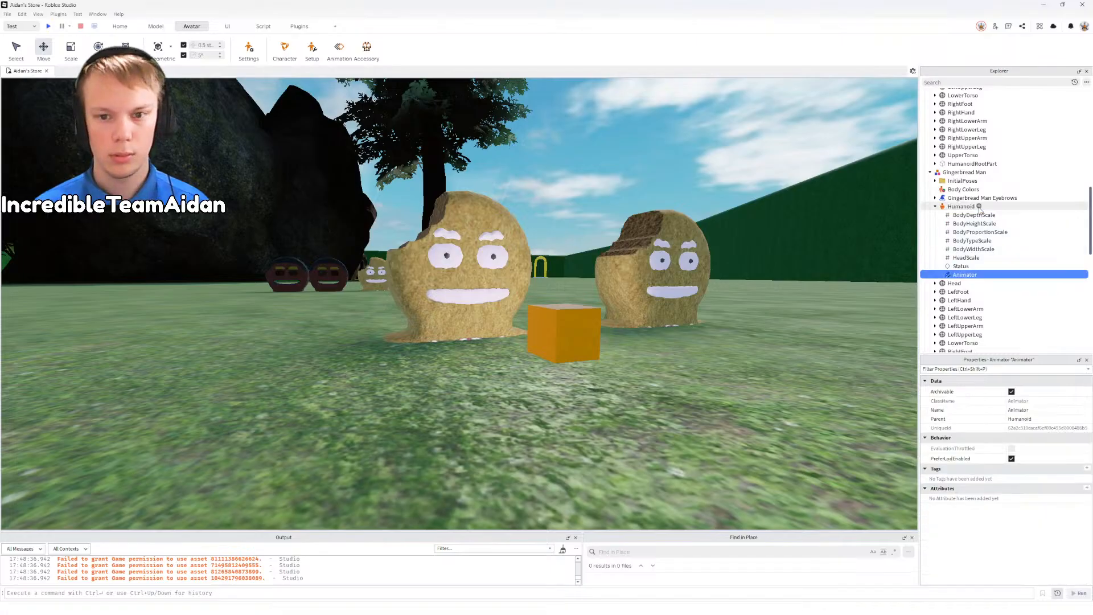
scroll(985, 232, "up", 5)
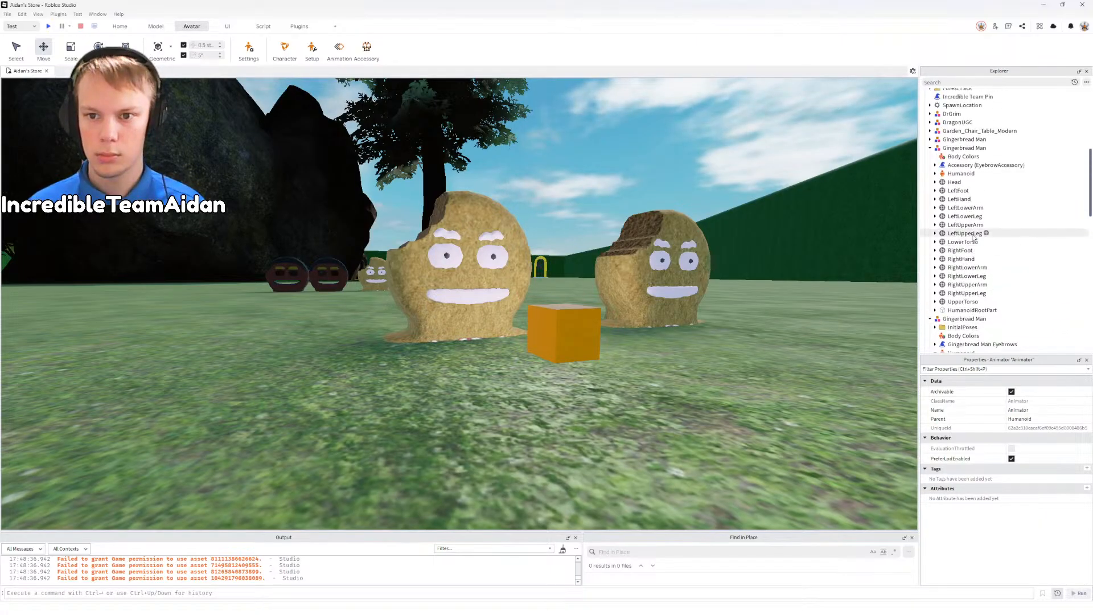
left_click(935, 173)
left_click(968, 183)
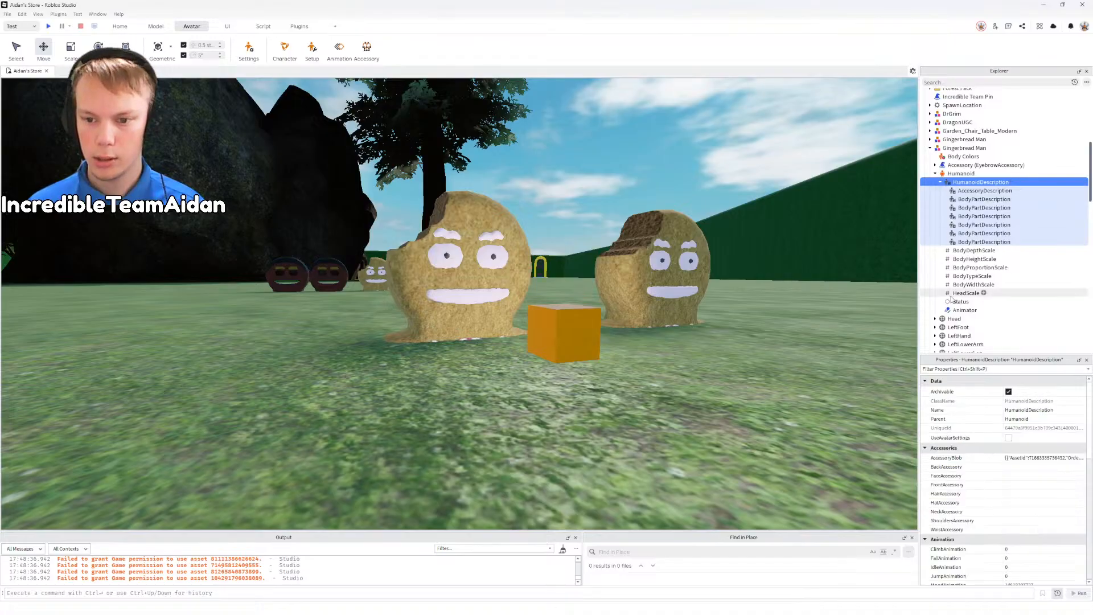
scroll(1008, 473, "down", 10)
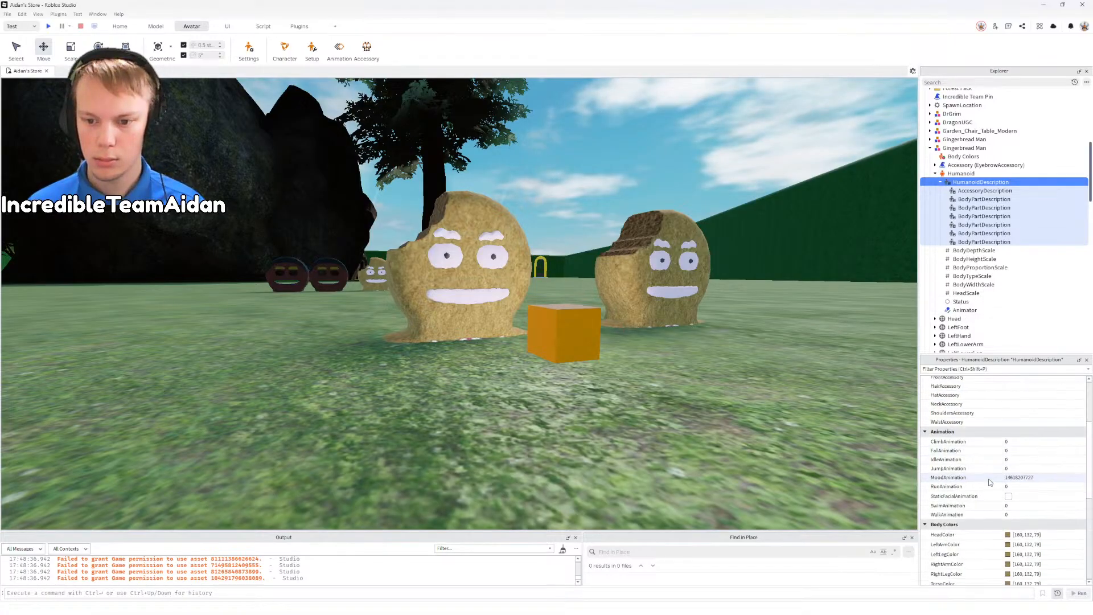
scroll(990, 482, "down", 1)
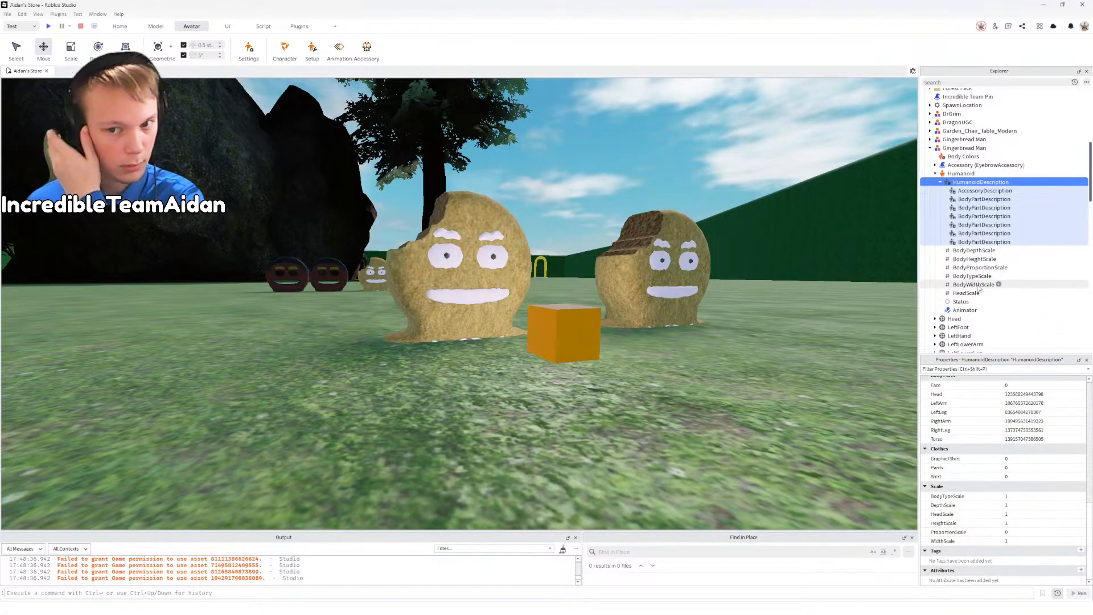
Step: Compare the properties of the Status objects under both gingerbread models' Humanoids
left_click(963, 301)
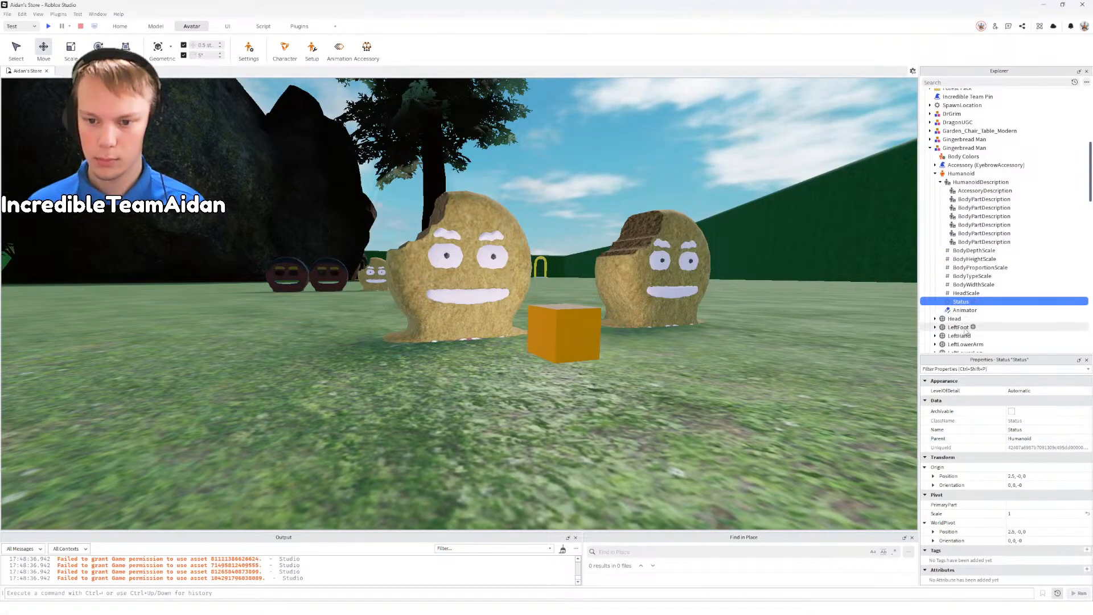
scroll(984, 308, "down", 6)
scroll(985, 308, "down", 4)
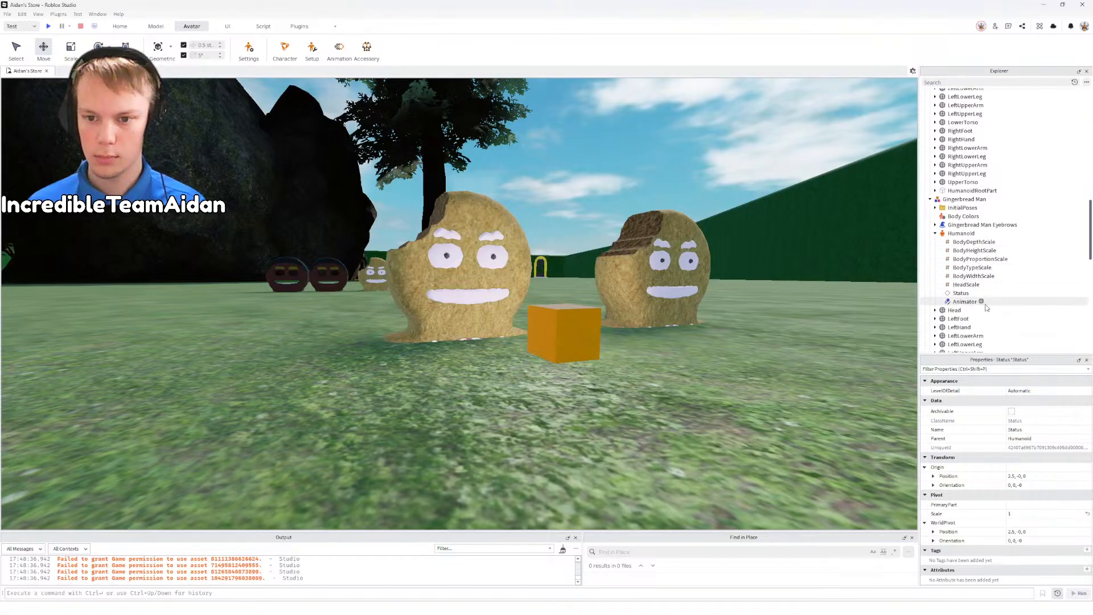
left_click(963, 294, "ctrl")
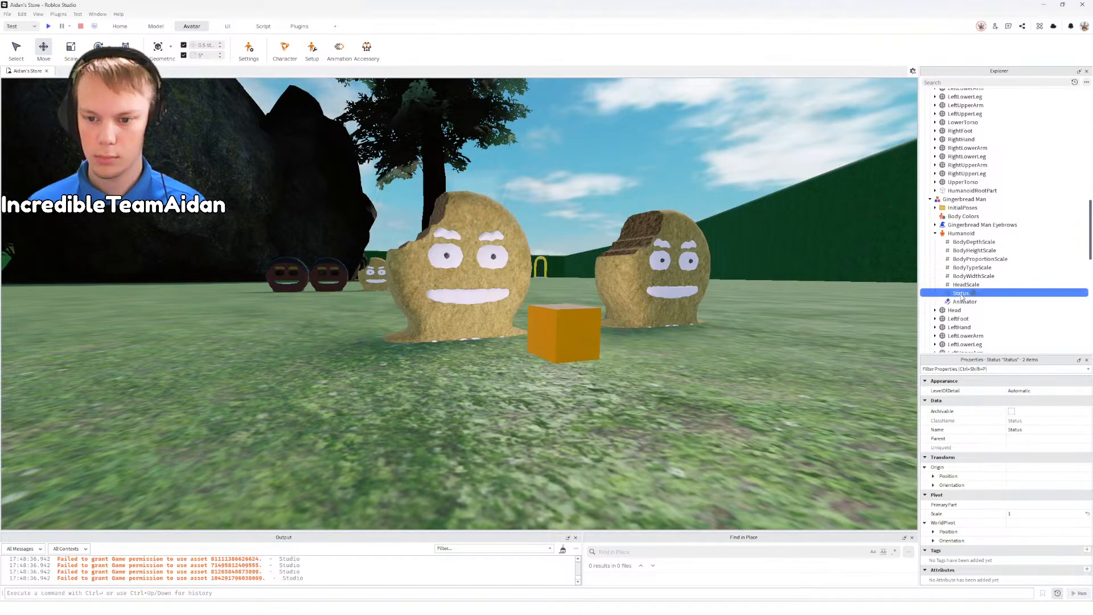
left_click(960, 294)
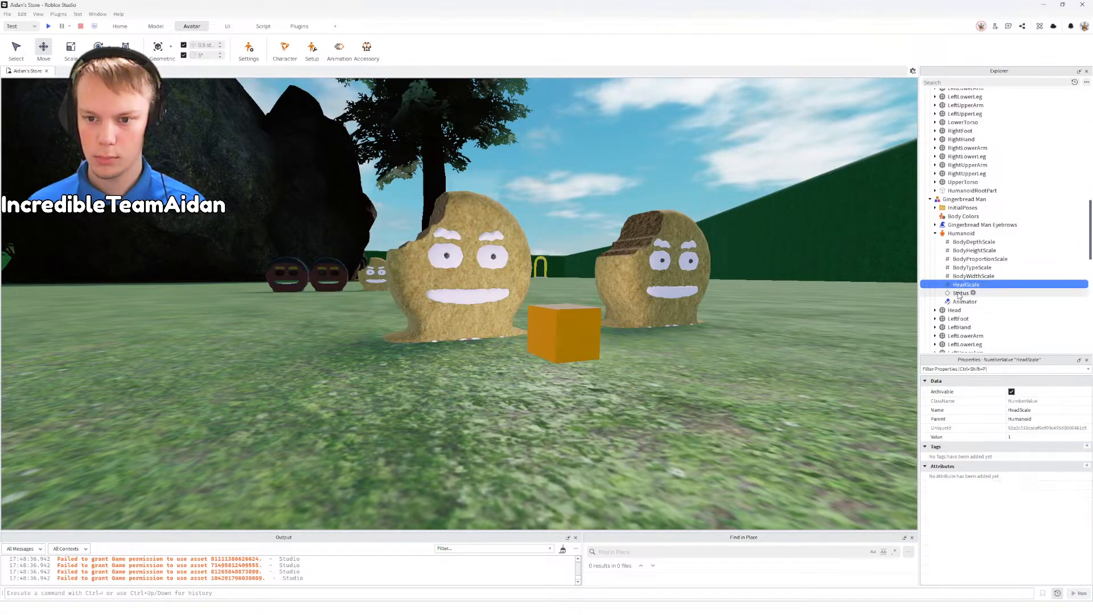
scroll(962, 285, "up", 7)
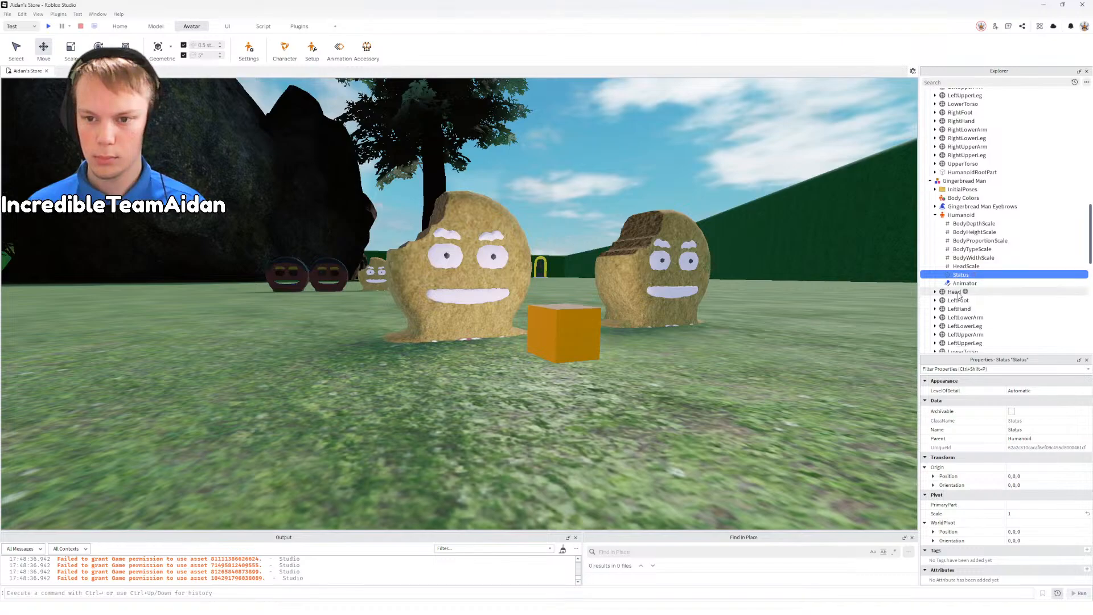
left_click(963, 229)
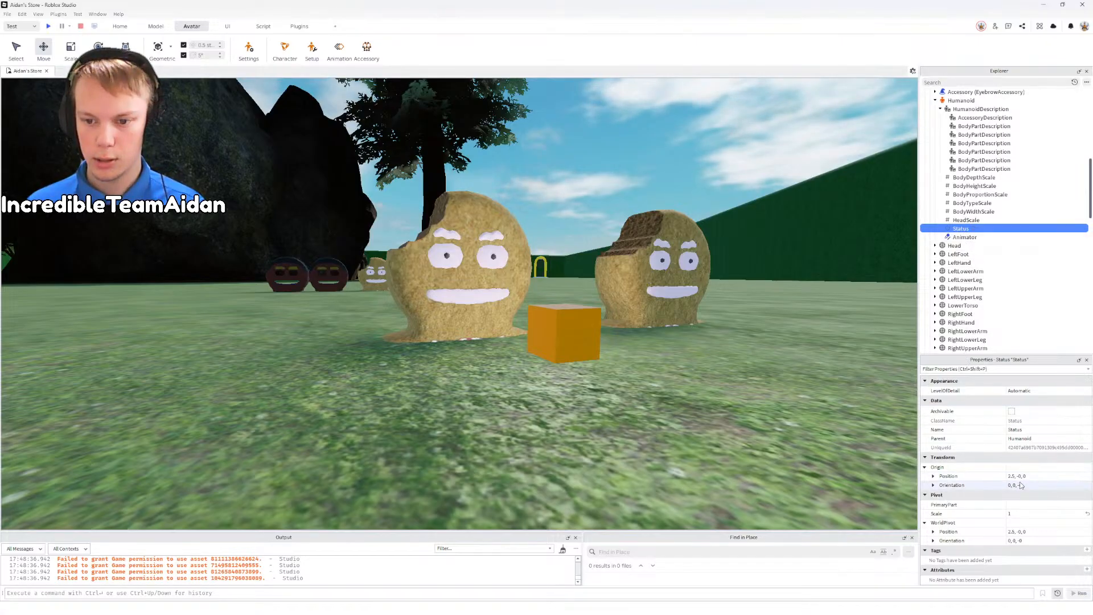
Step: Compare the transforms of both gingerbread models, check the front model's Status position, and collapse its Humanoid
left_click(639, 308)
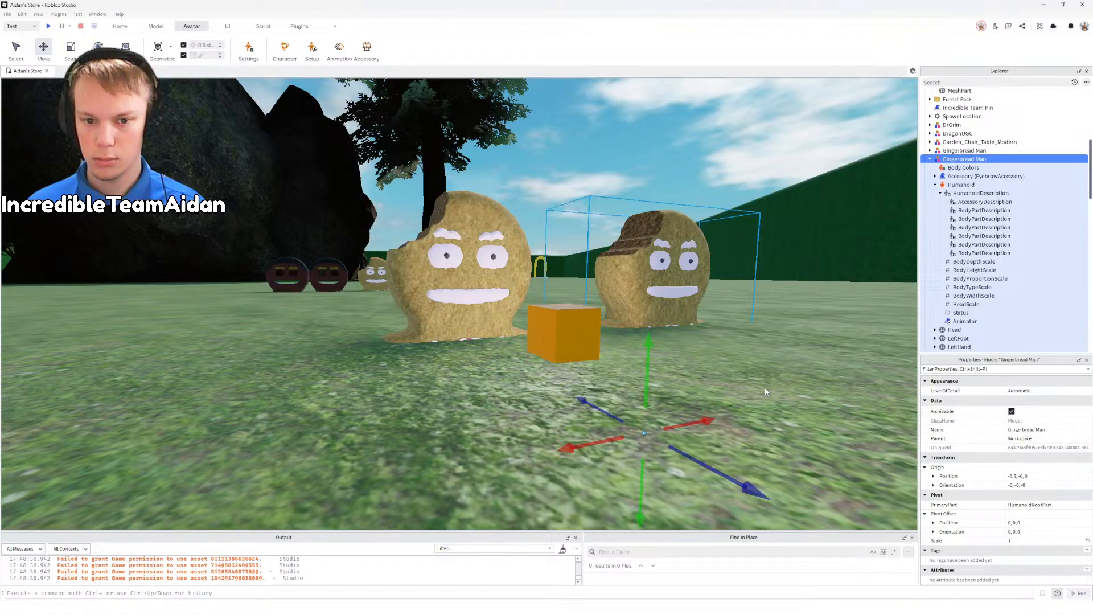
left_click(813, 392)
left_click(472, 307)
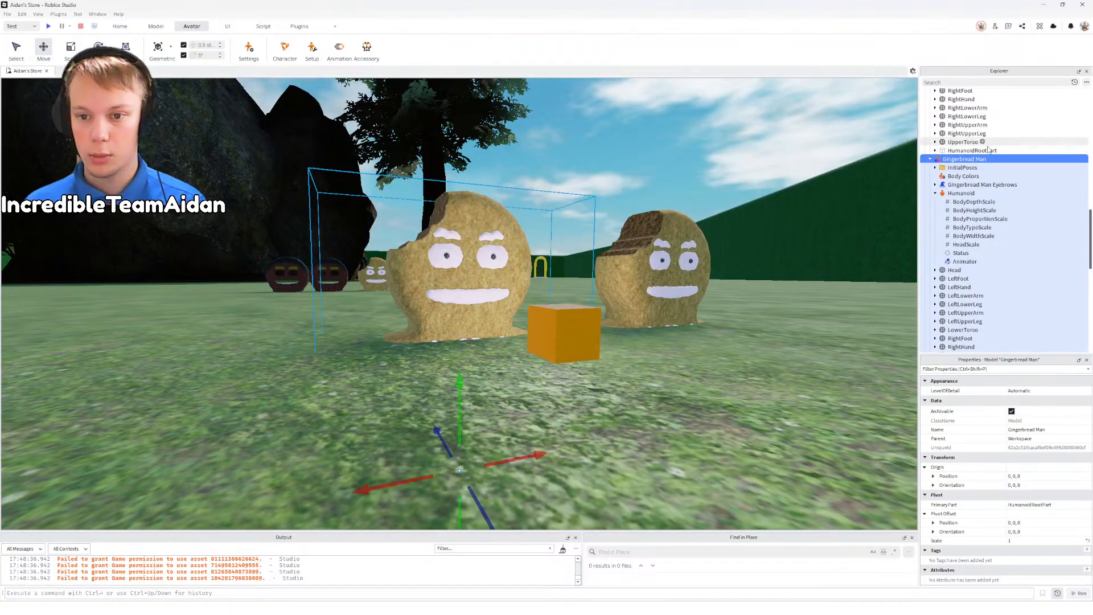
left_click(962, 254)
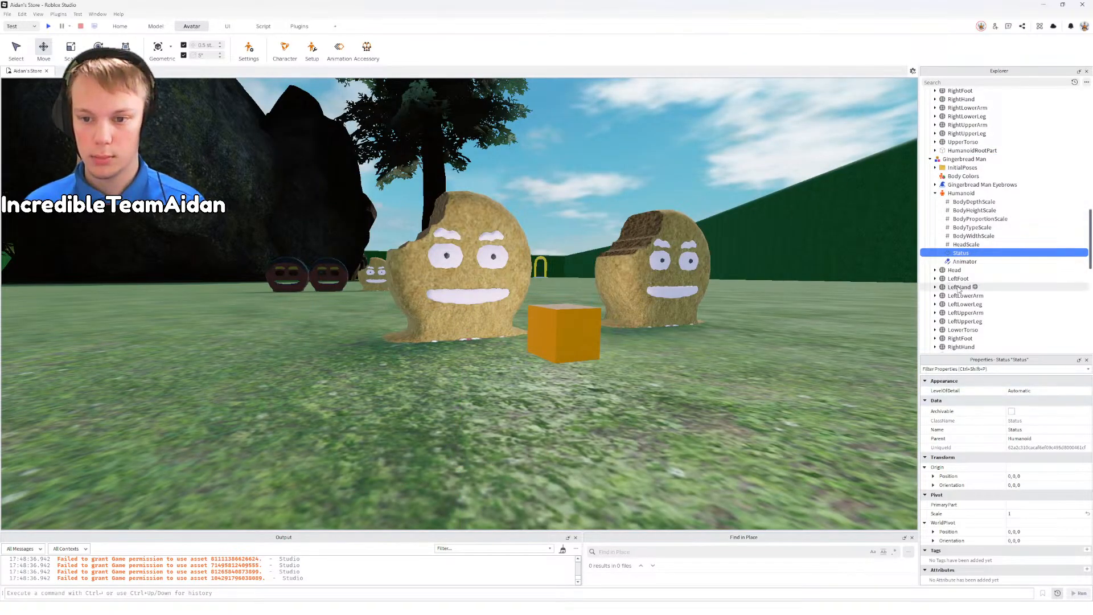
left_click(935, 193)
scroll(961, 271, "up", 3)
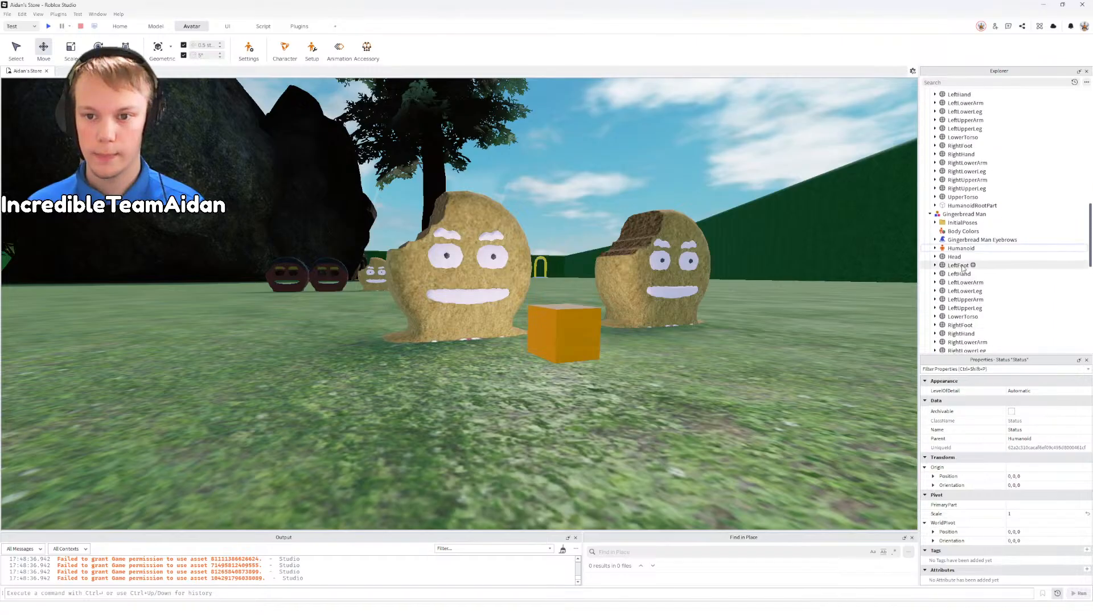
left_click(958, 214)
left_click(744, 388)
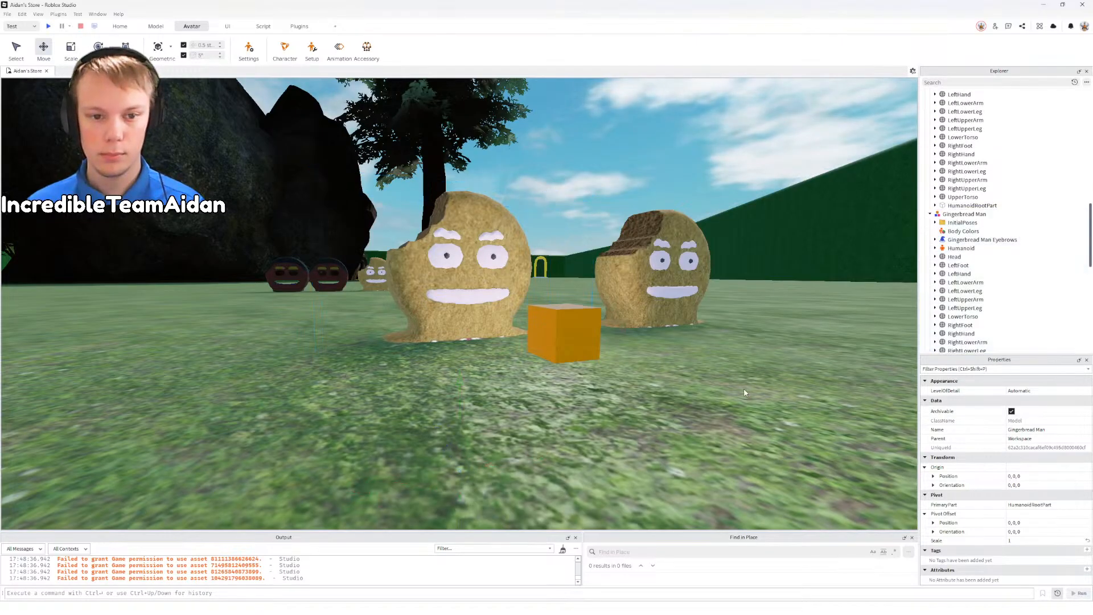
Step: Open the front gingerbread man in Avatar Setup for previewing and check its Humanoid properties
key("q")
right_click_drag(719, 385, 721, 388)
key("e")
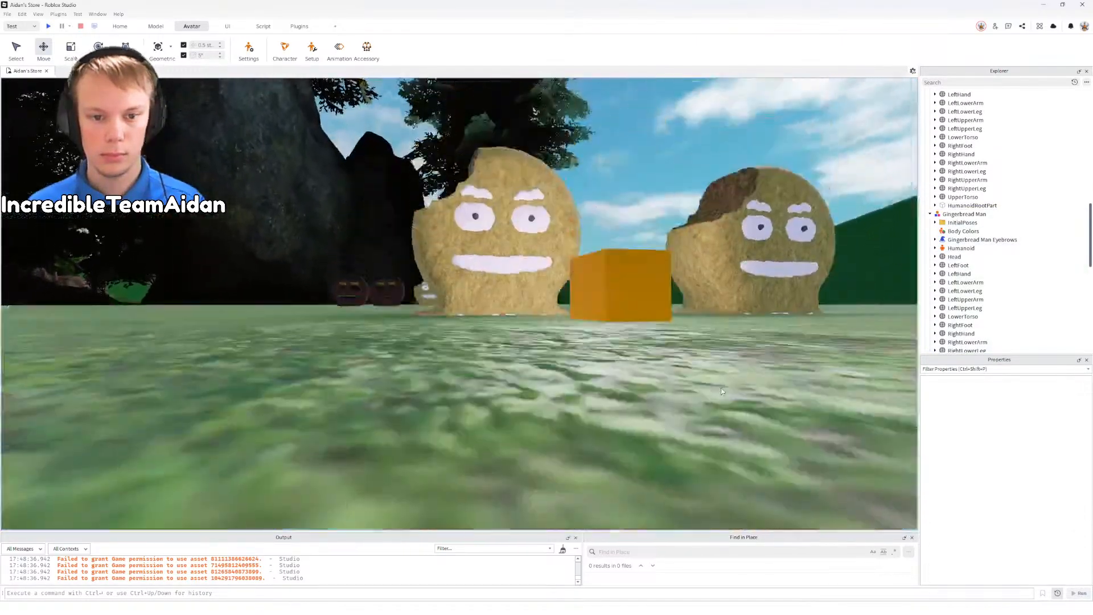
scroll(558, 281, "down", 2)
left_click(558, 281)
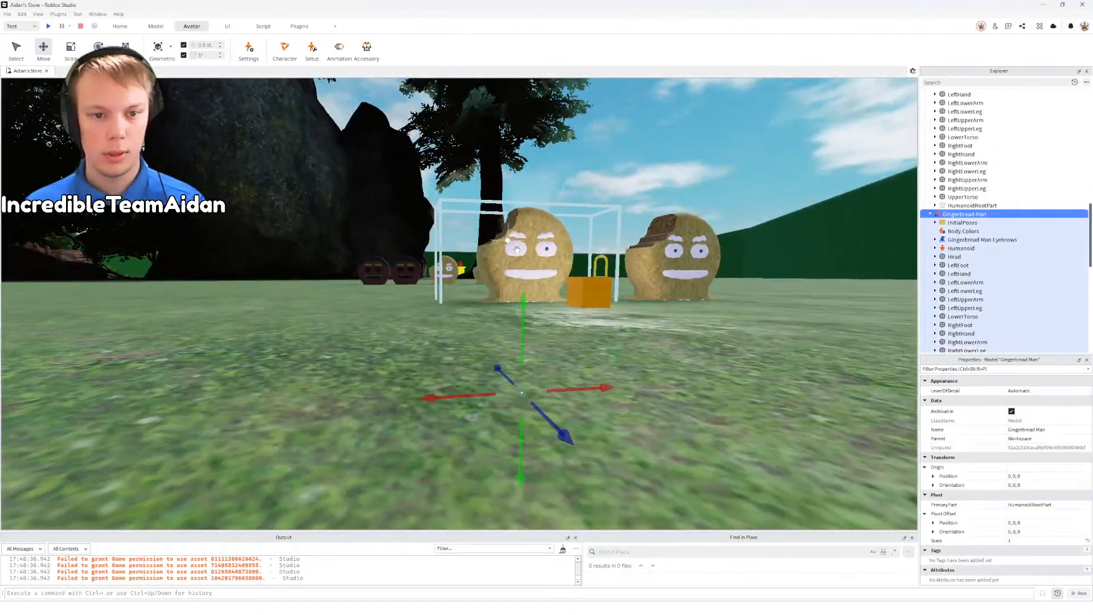
left_click(312, 48)
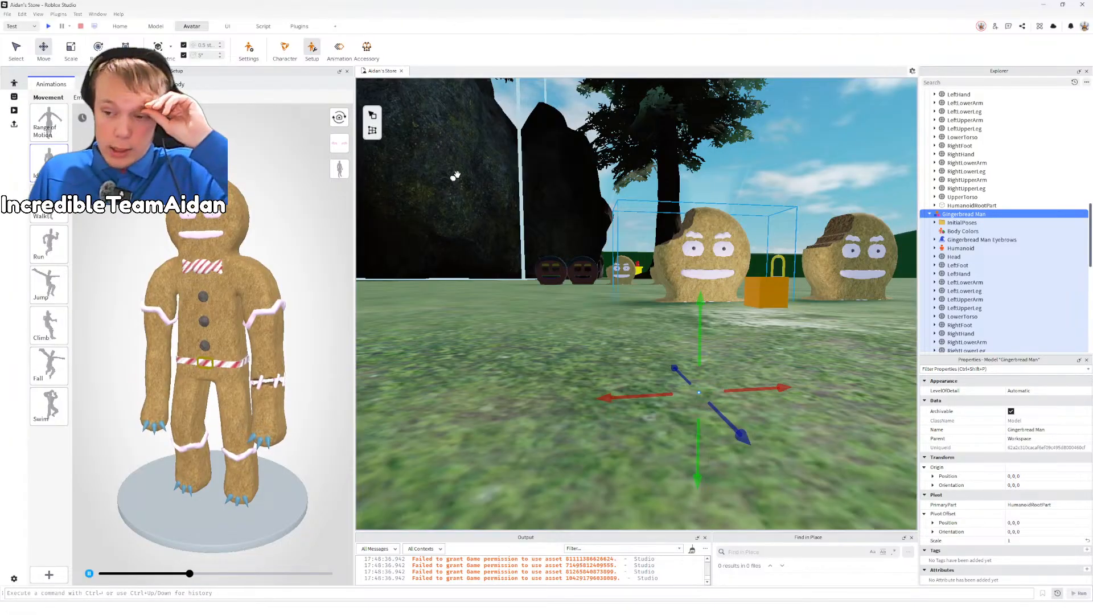
left_click(961, 249)
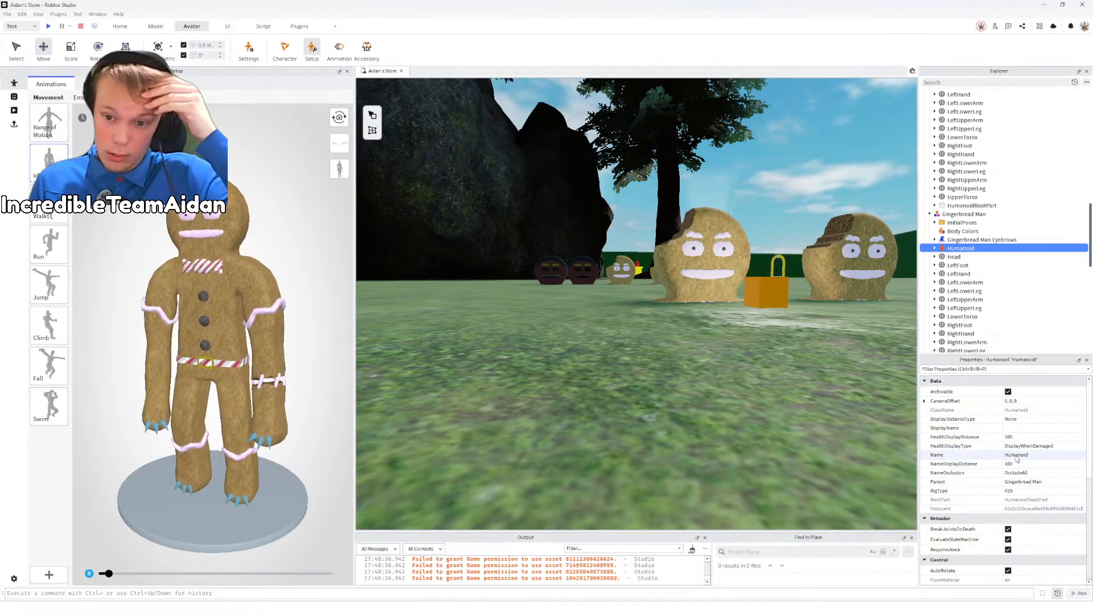
left_click(964, 214)
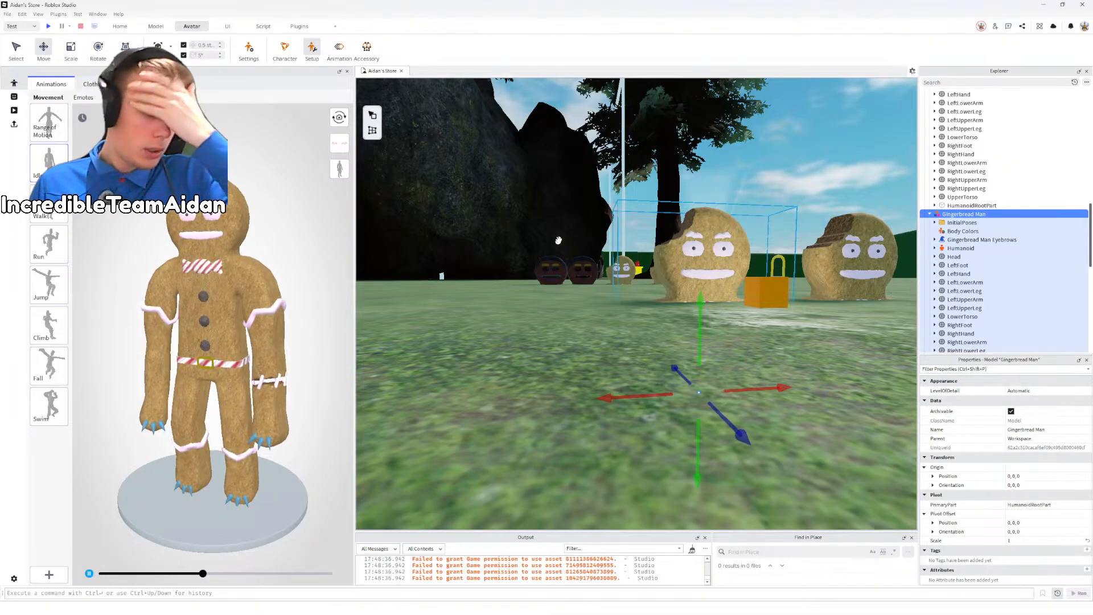
Step: Preview the front model's head with several facial animations, including FACS, to examine the eyebrows, and close Avatar Setup
left_click(83, 98)
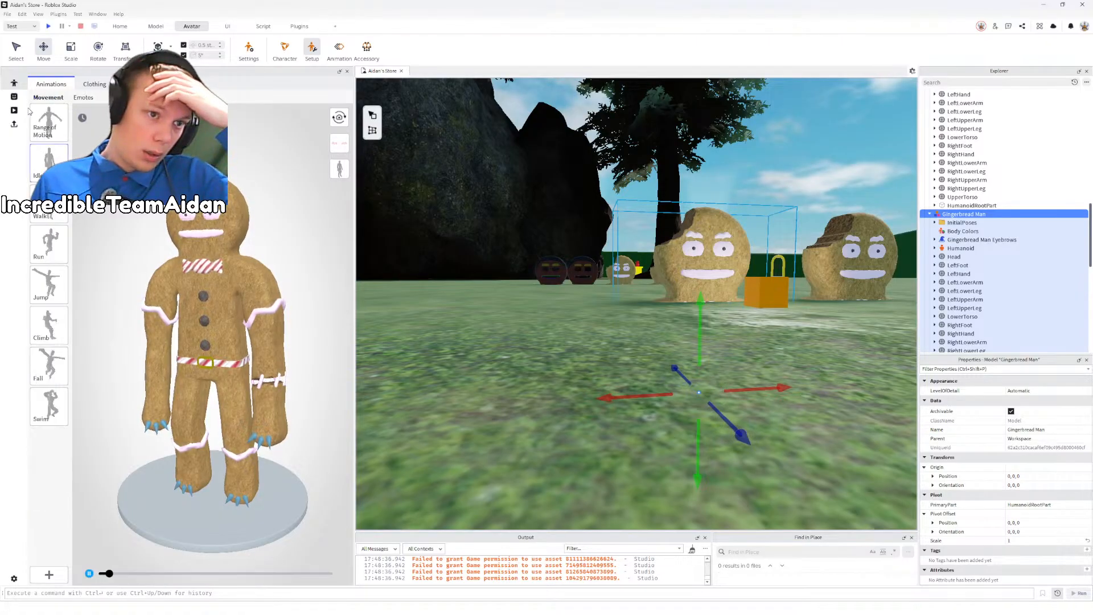
left_click(13, 97)
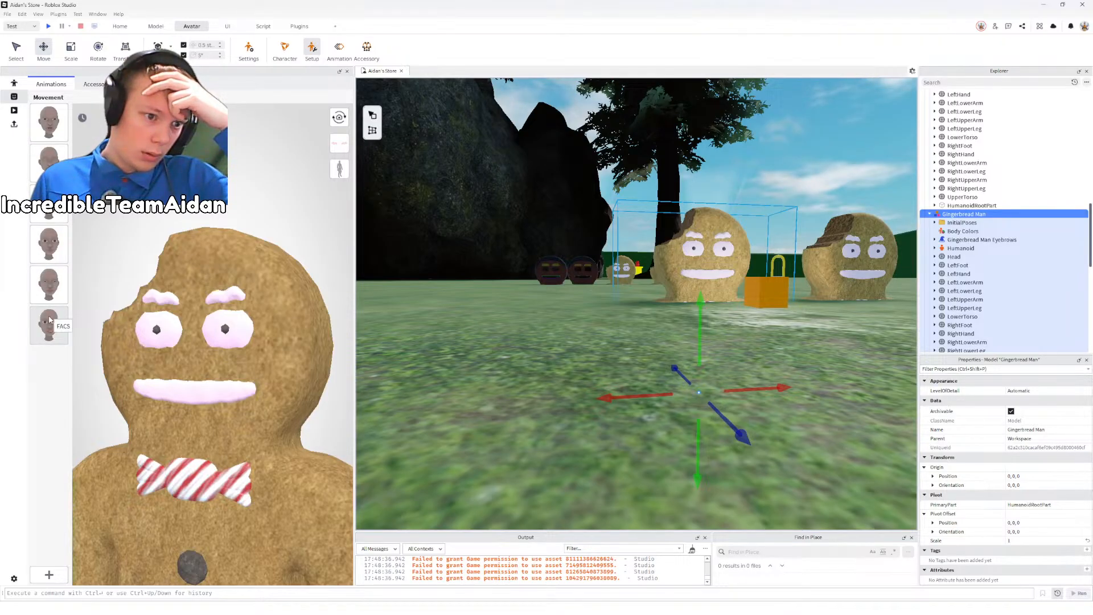
left_click(50, 320)
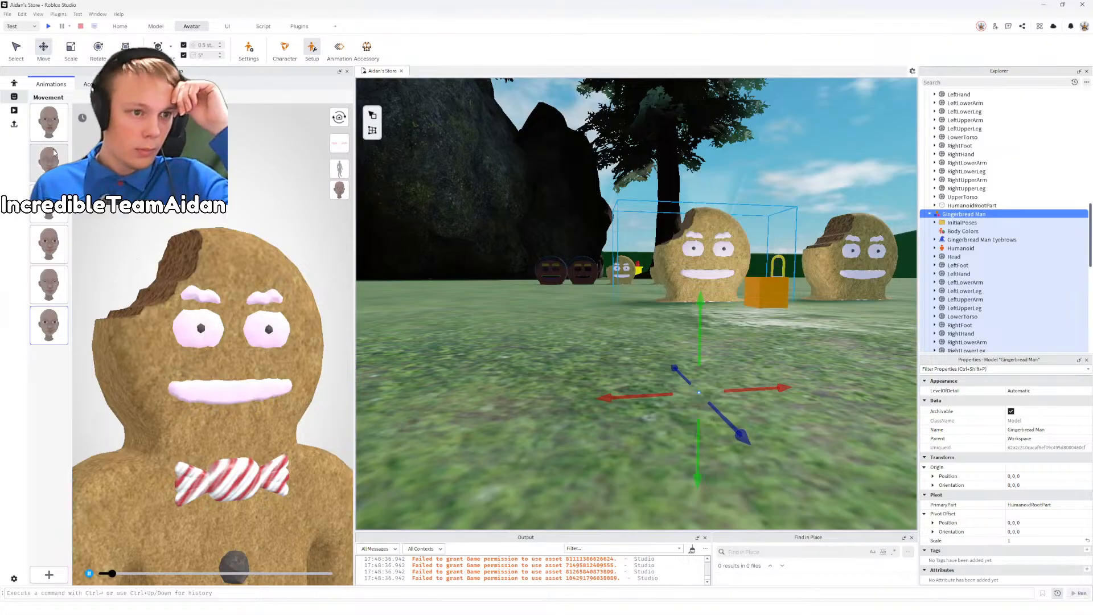
left_click(53, 123)
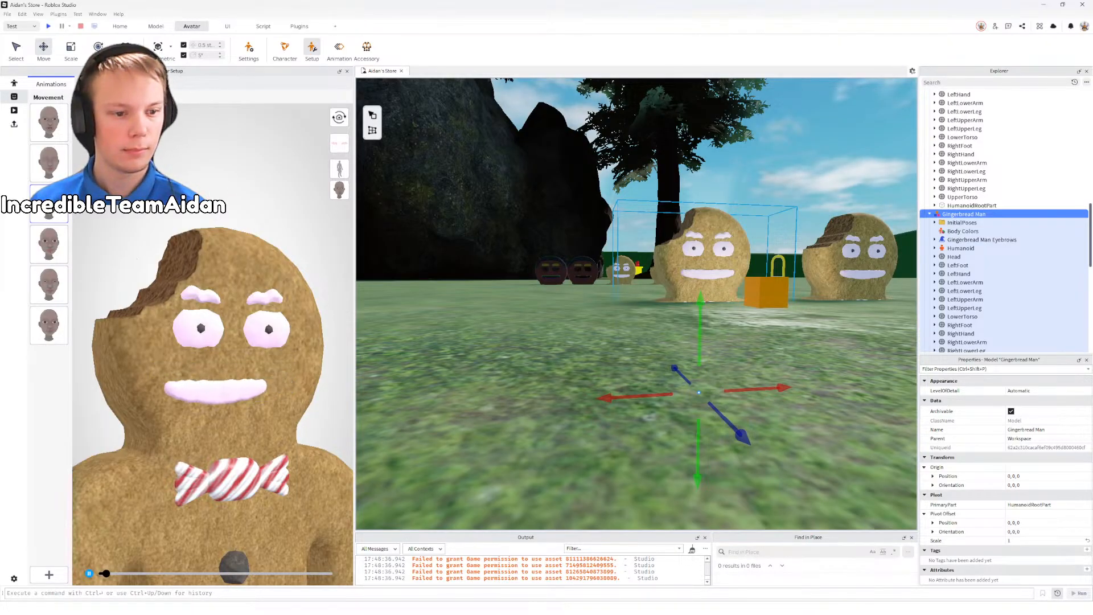
left_click(49, 245)
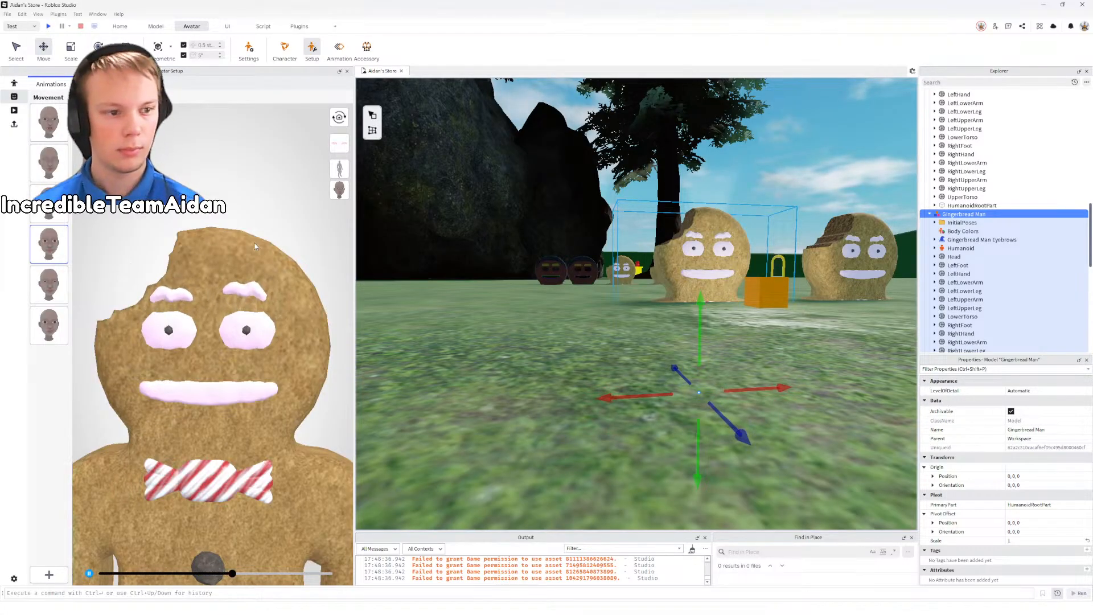
left_click(49, 284)
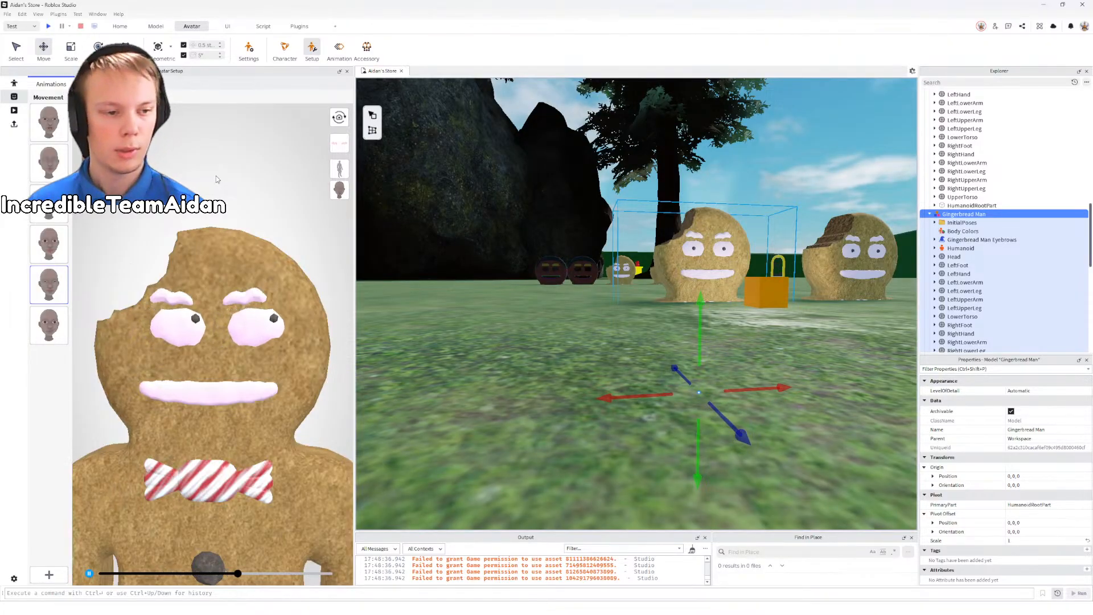
left_click(346, 71)
Step: Move the other gingerbread man sideways along the red axis, away from the front model
left_click(654, 359)
key("w")
key("q")
key("e")
right_click_drag(638, 320, 637, 320)
key("q")
key("e")
key("q")
key("w")
key("e")
key("s")
key("q")
key("w")
left_click(497, 254)
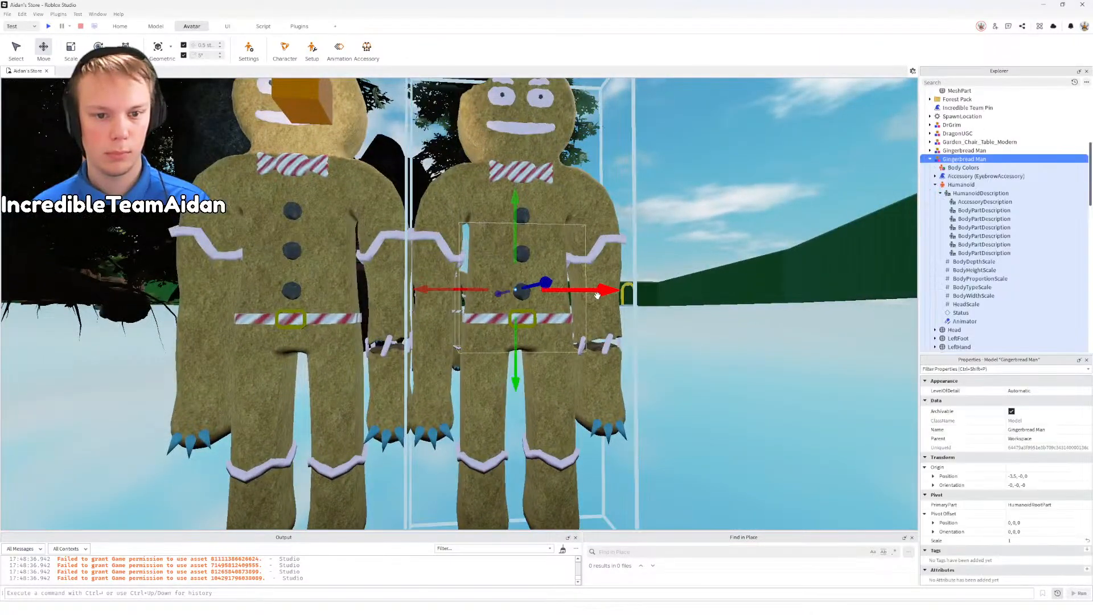
mouse_move(605, 292)
left_mouse_down()
mouse_move(377, 308)
mouse_move(634, 306)
mouse_move(613, 308)
left_mouse_up()
left_click(753, 339)
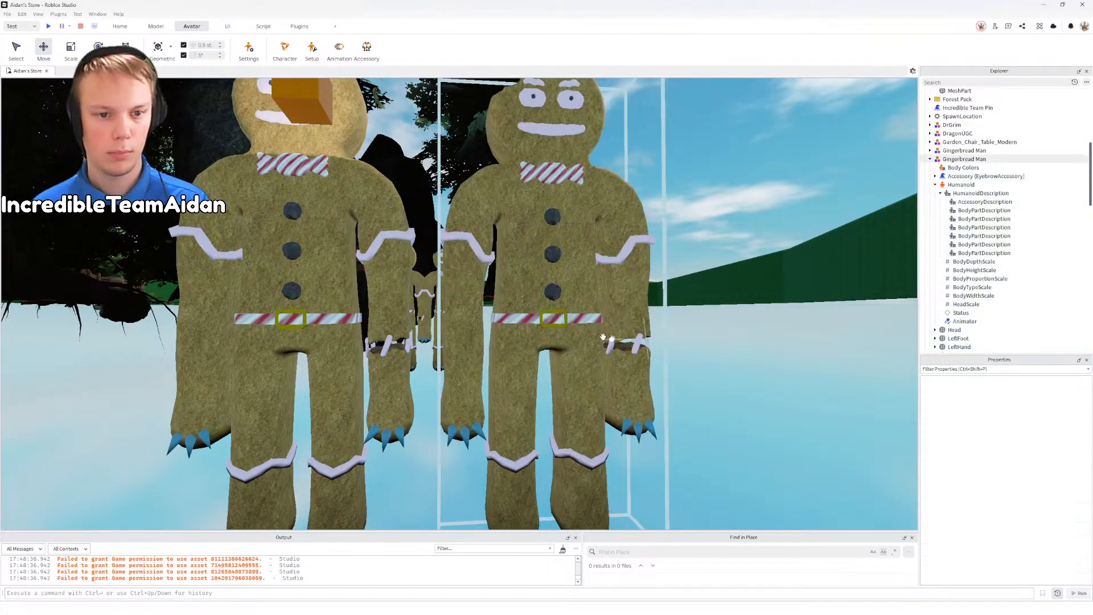
Step: Expand the front model's Gingerbread Man Eyebrows accessory and examine its Handle contents and accessory properties
key("e")
mouse_move(599, 308)
right_mouse_down()
mouse_move(599, 336)
mouse_move(597, 308)
right_mouse_up()
key("e")
key("s")
key("q")
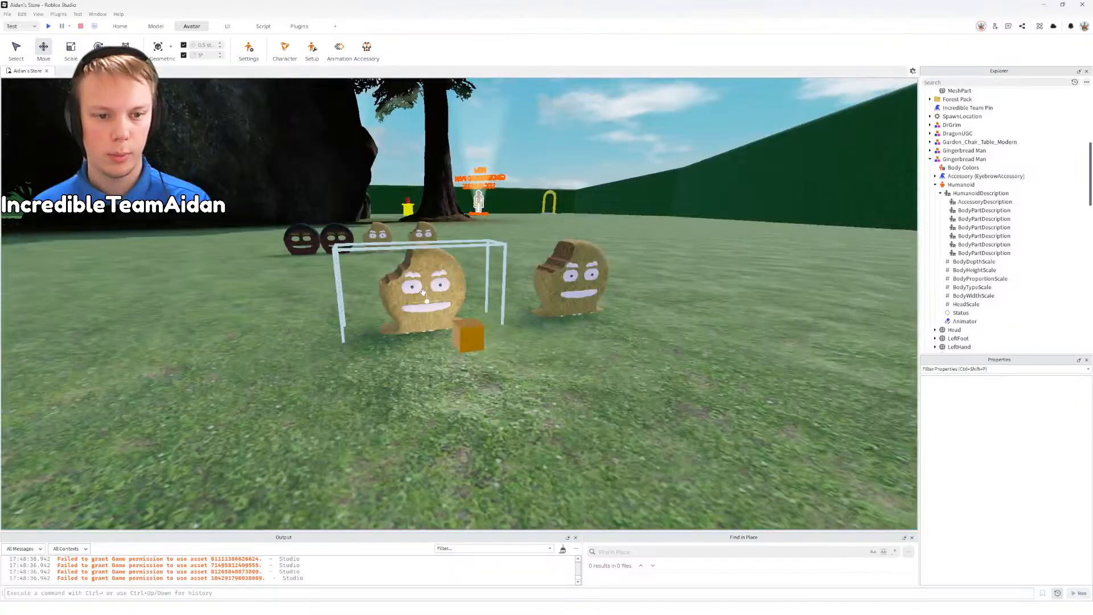
left_click(427, 300)
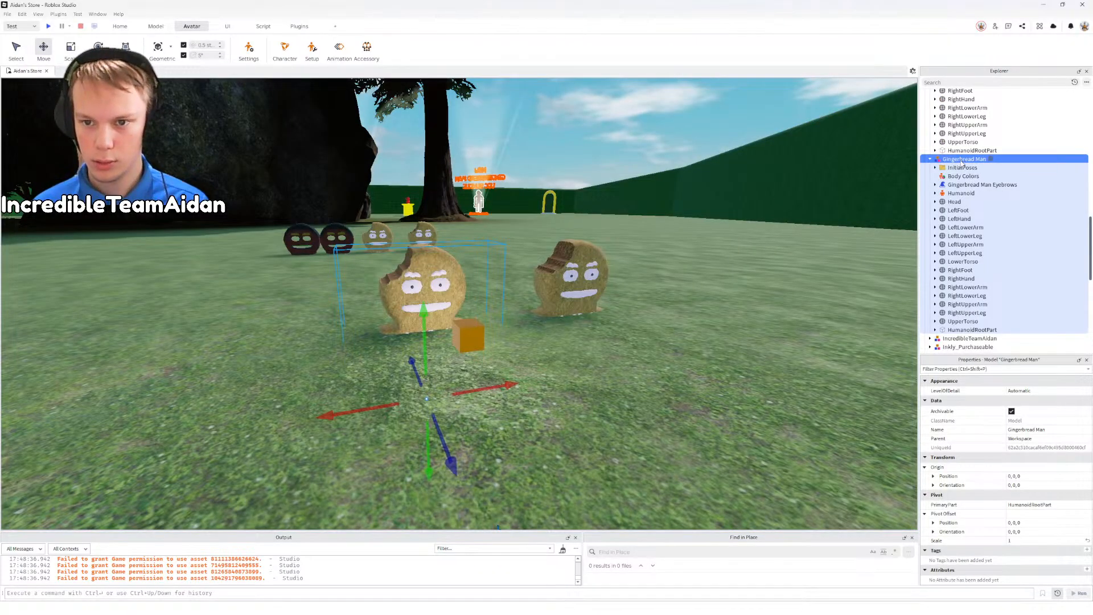
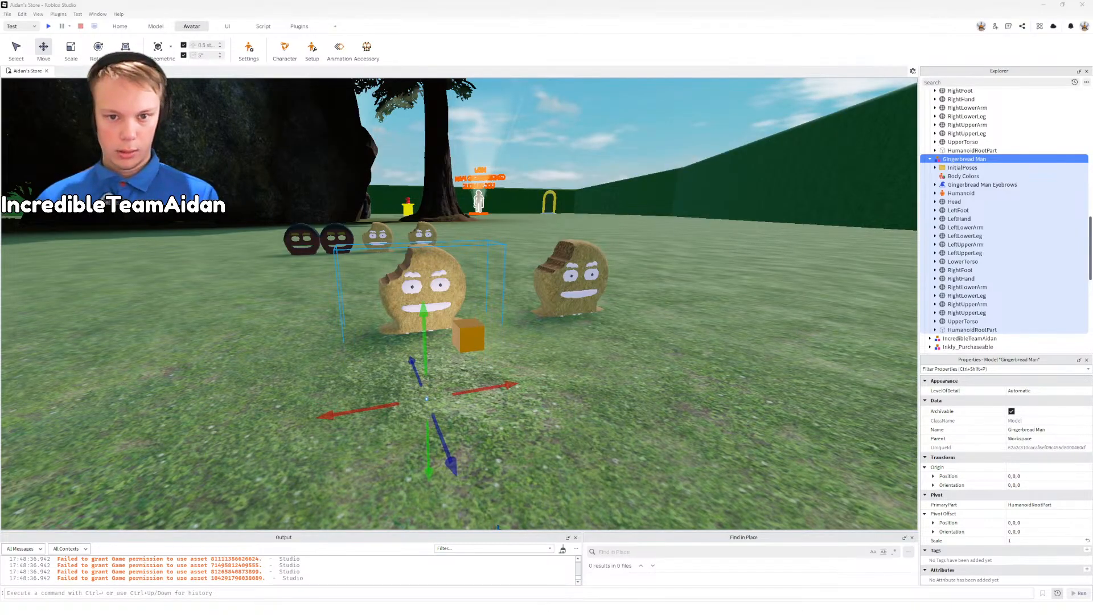
left_click(789, 340)
left_click(459, 295)
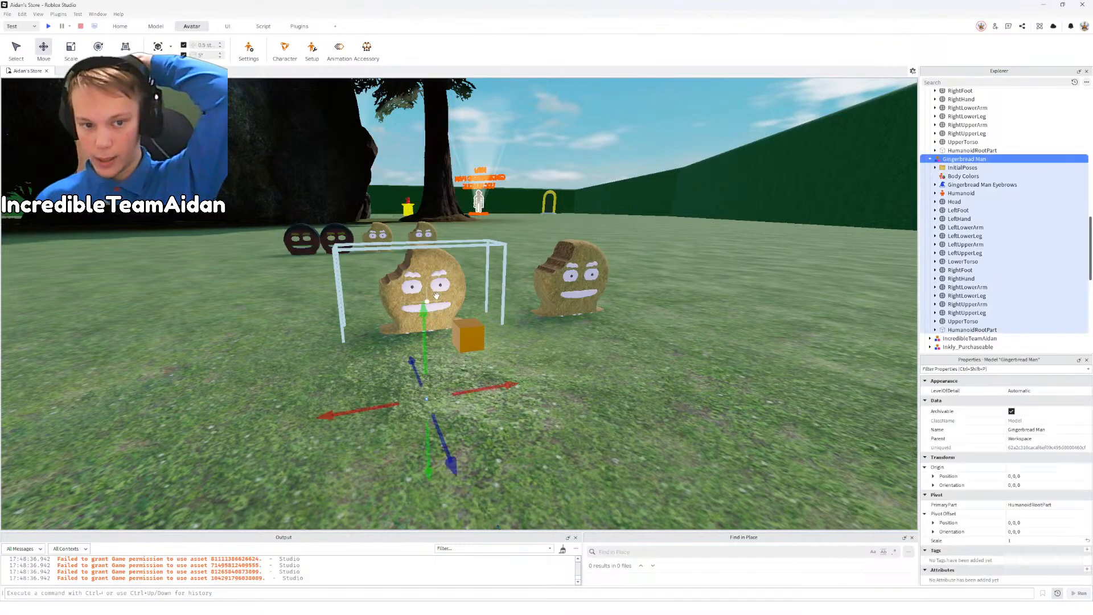
left_click(936, 185)
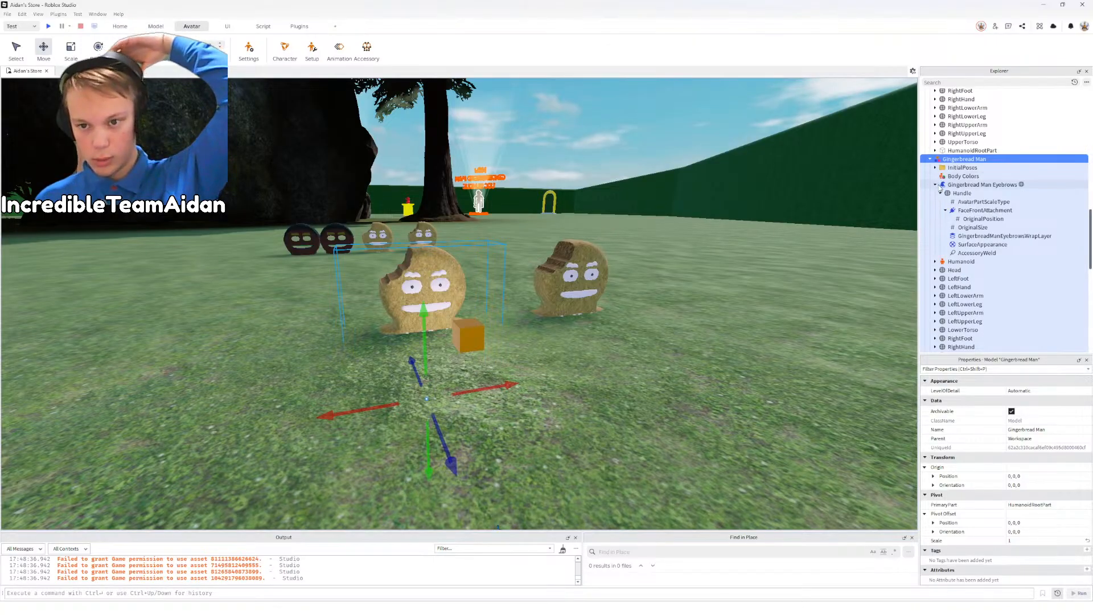
left_click(966, 185)
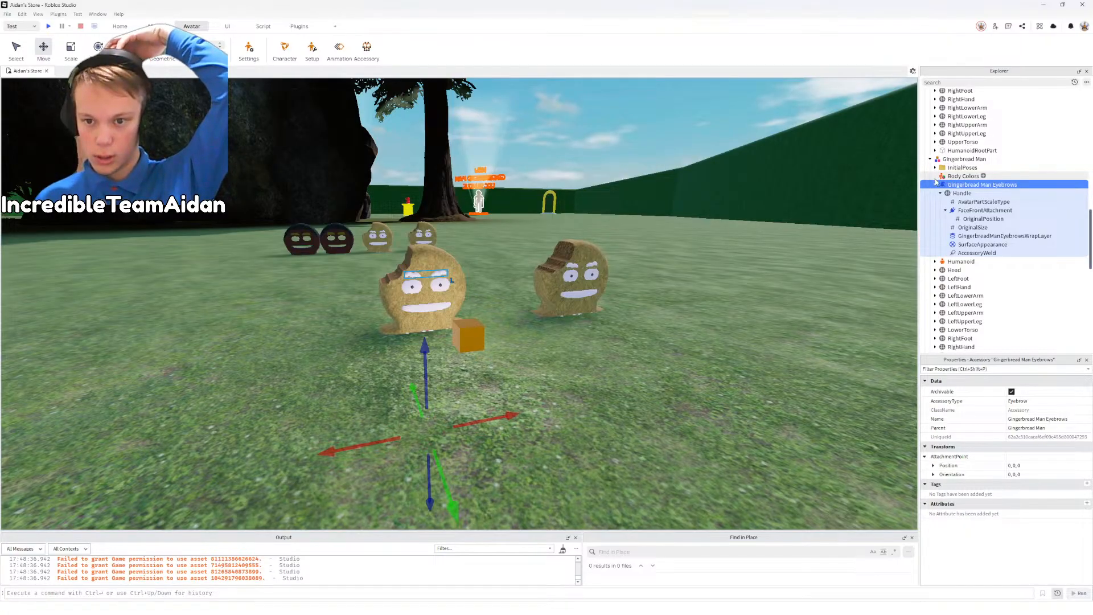
Step: Copy the mesh asset ID of the front model's eyebrow Handle and switch to the other window
left_click(958, 194)
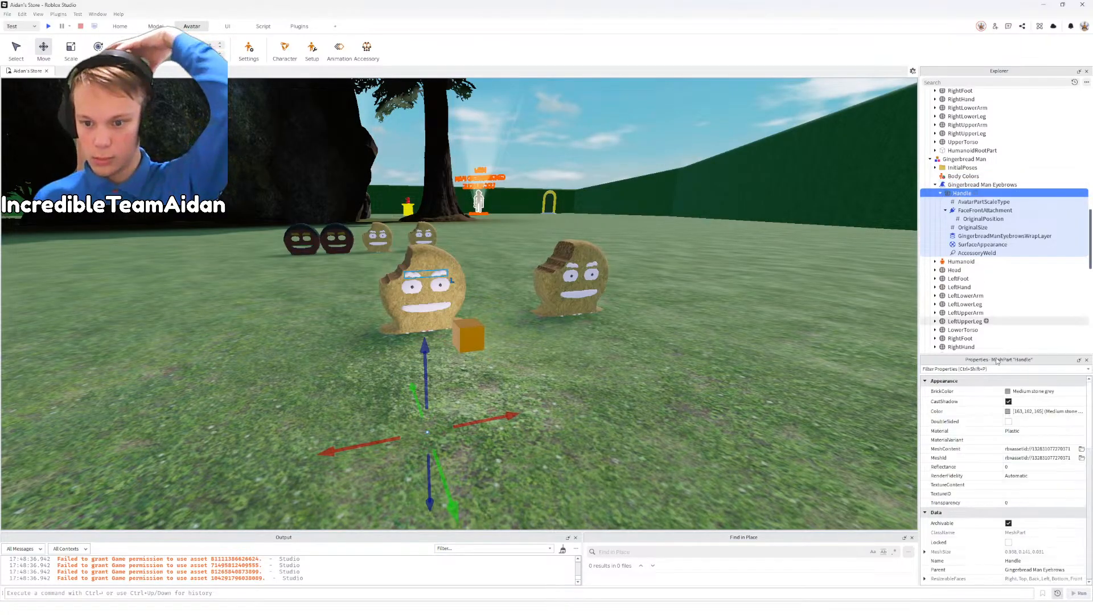
left_click(1055, 458)
double_click(1054, 458)
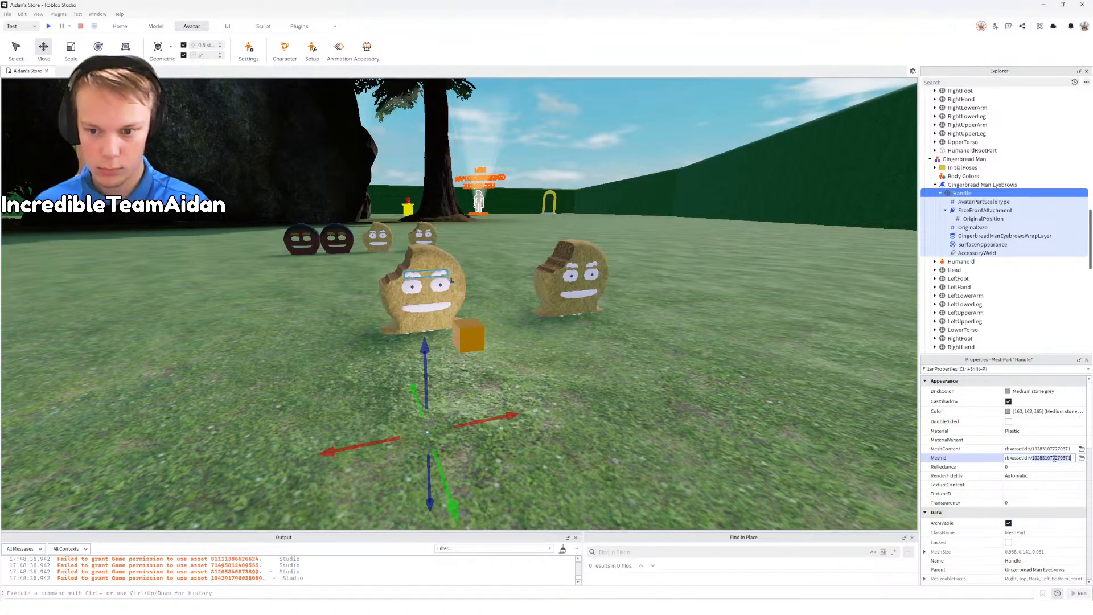
key("alt+Tab")
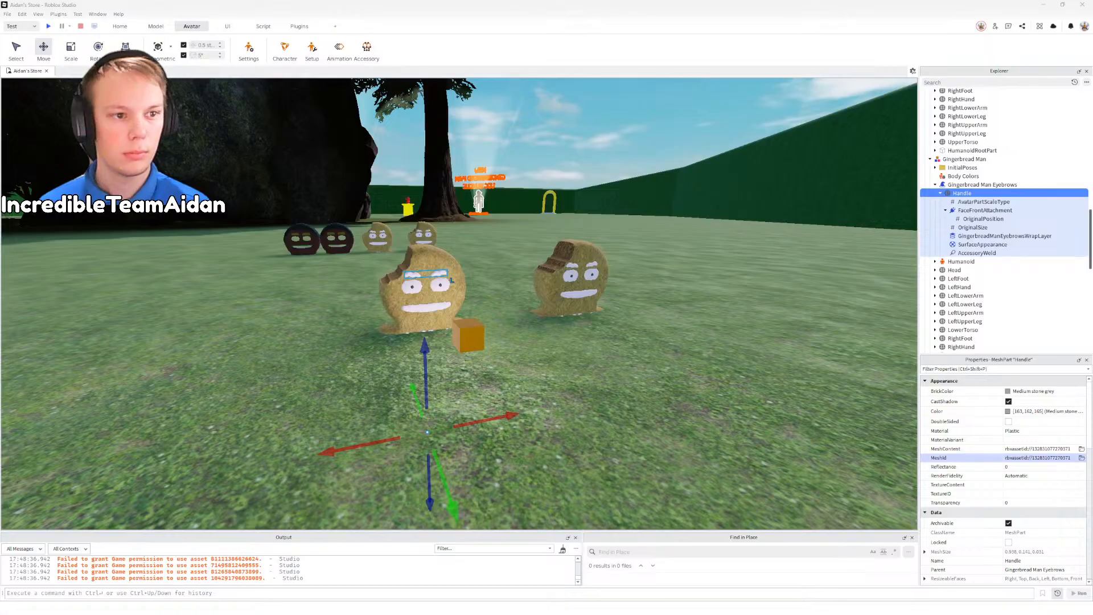
Step: Copy the CageMeshId and ReferenceMeshId asset numbers of the eyebrows' wrap layer, switching to the other window with each one
left_click(964, 185)
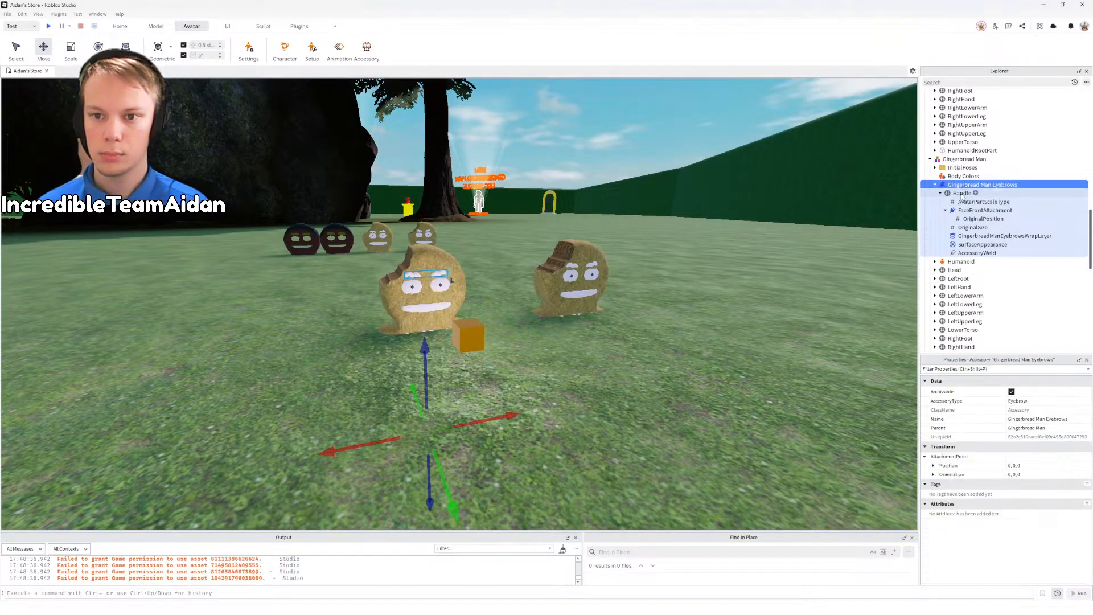
left_click(963, 193)
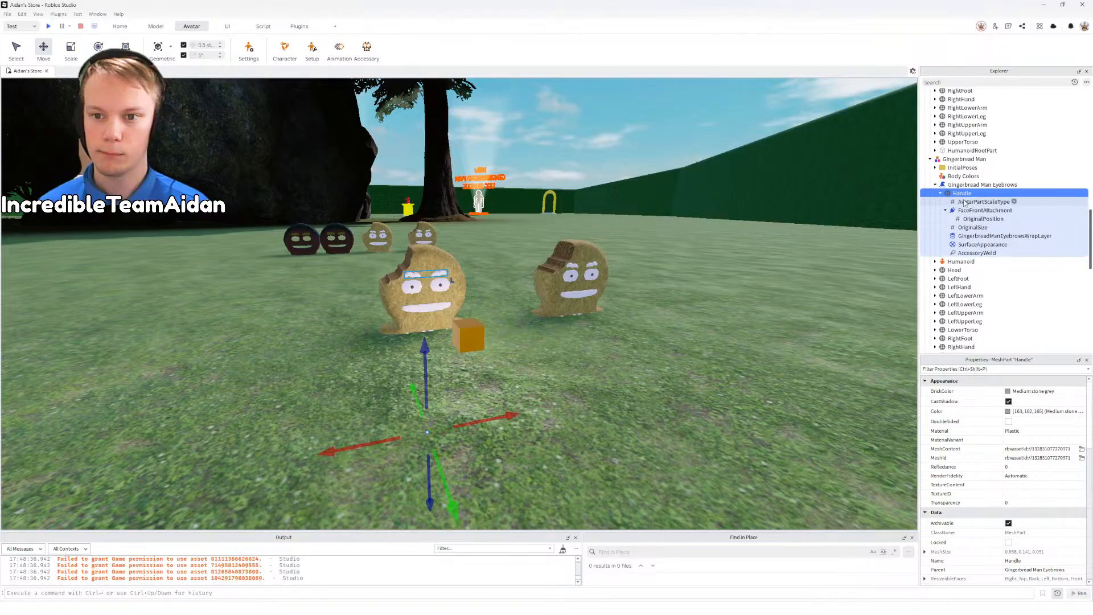
left_click(971, 236)
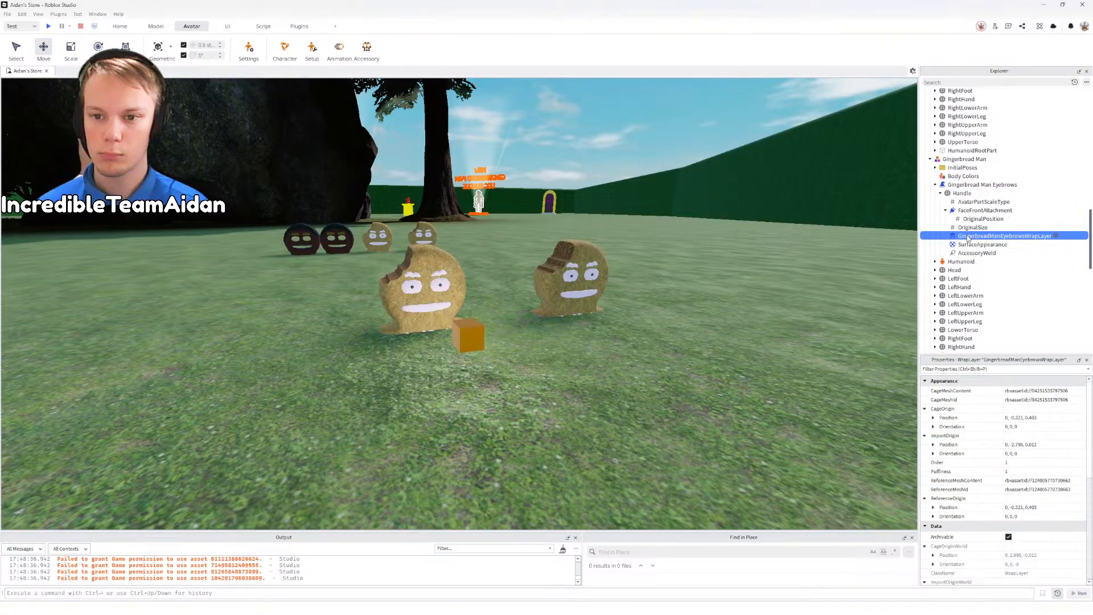
left_click(962, 194)
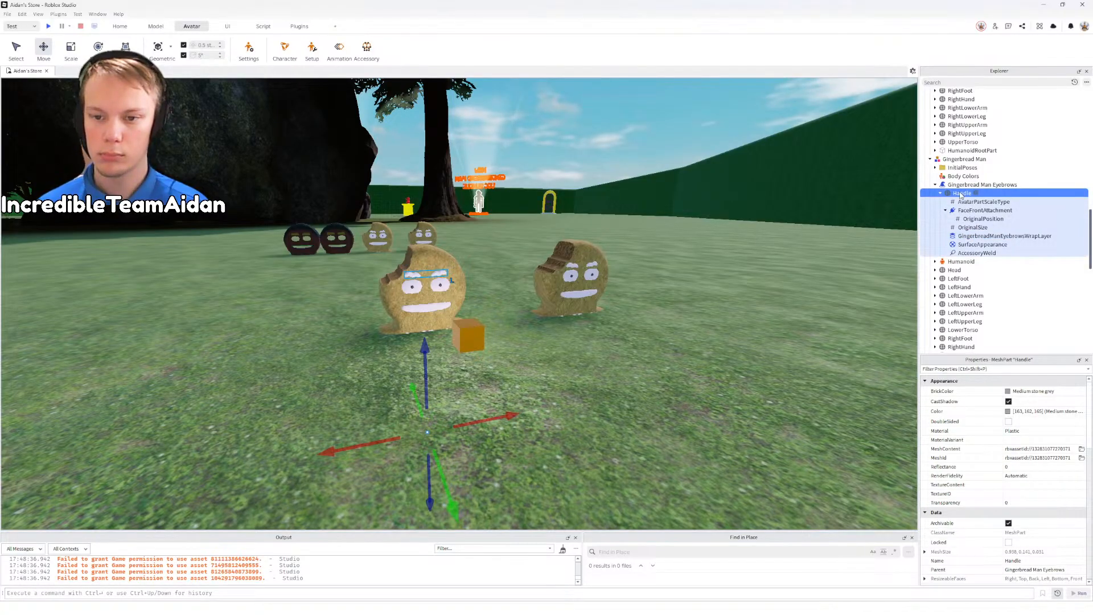
left_click(970, 235)
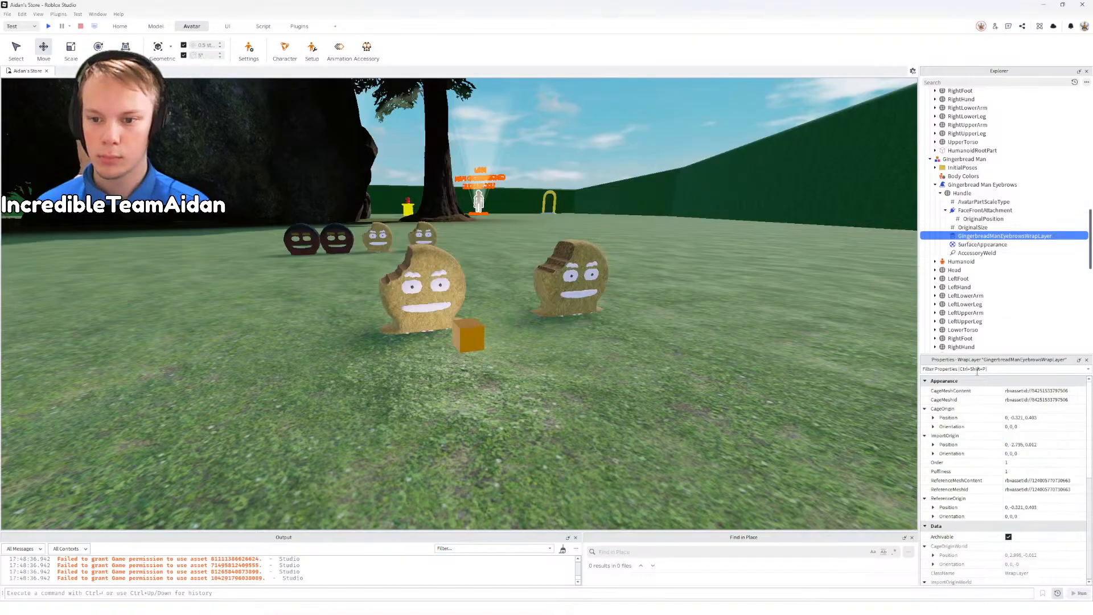
left_click(1045, 401)
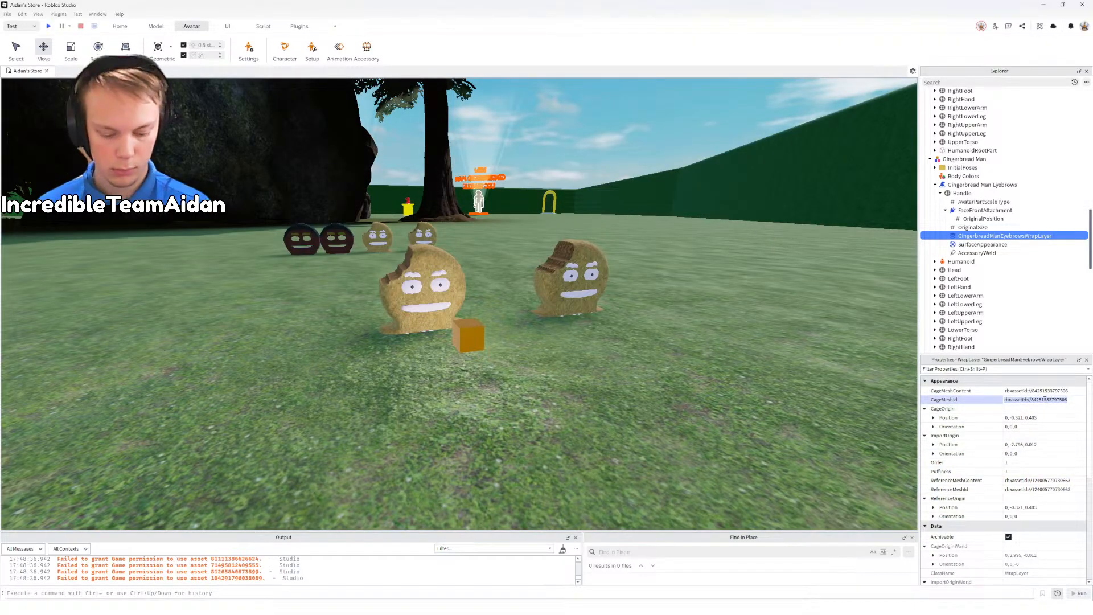
key("alt+Tab")
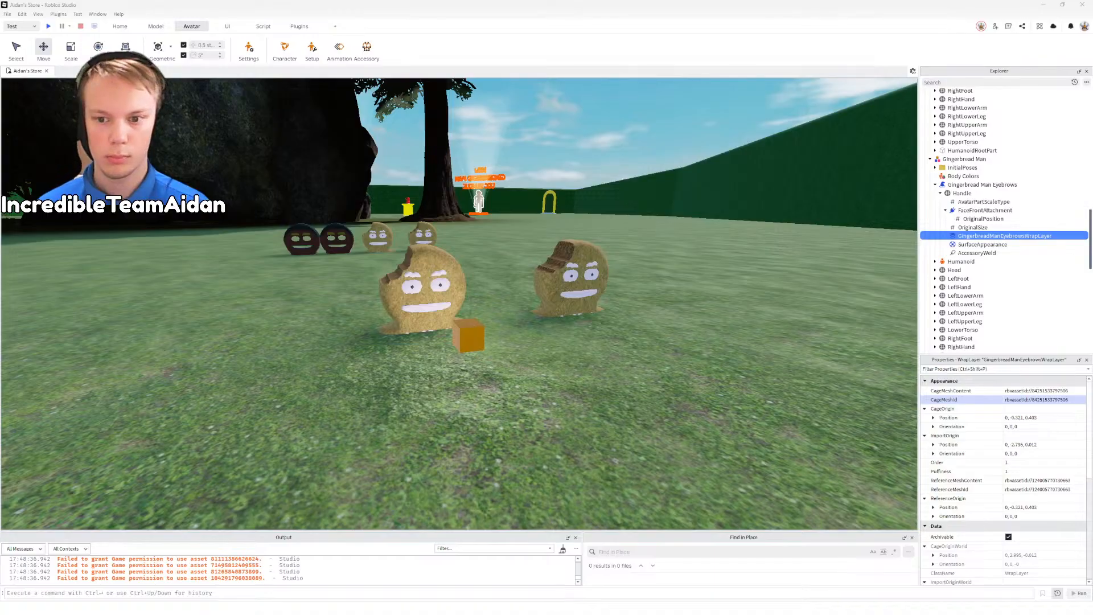
double_click(1058, 400)
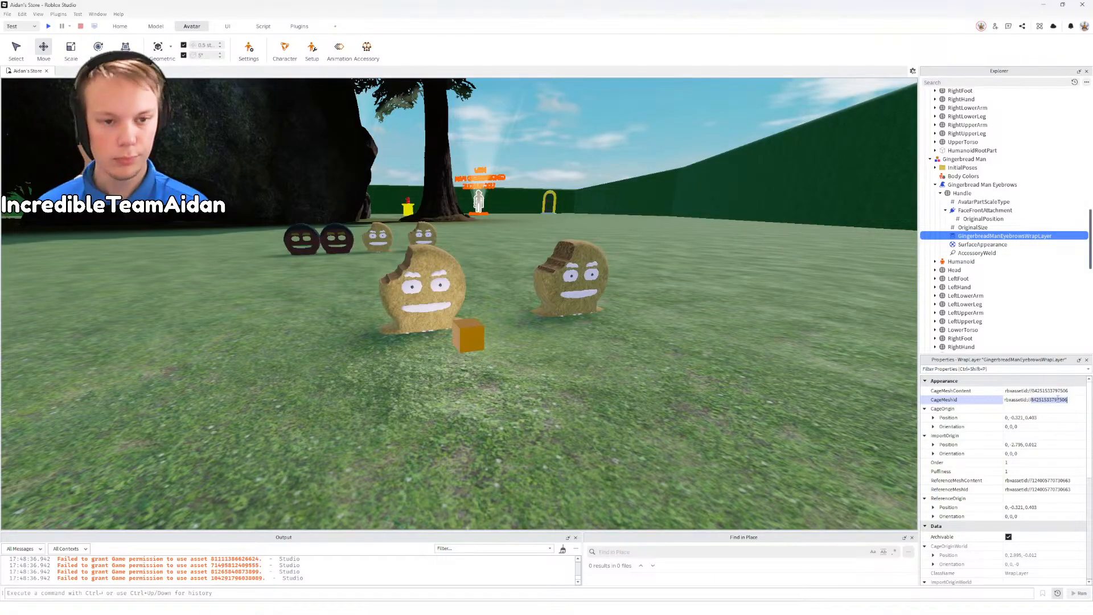
key("alt+Tab")
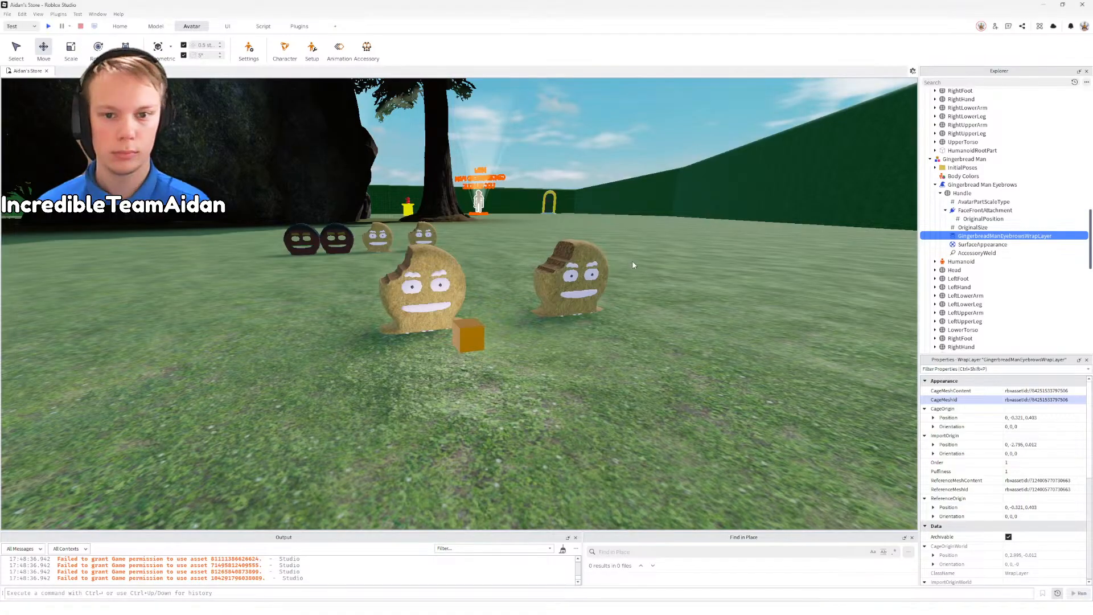
double_click(1057, 490)
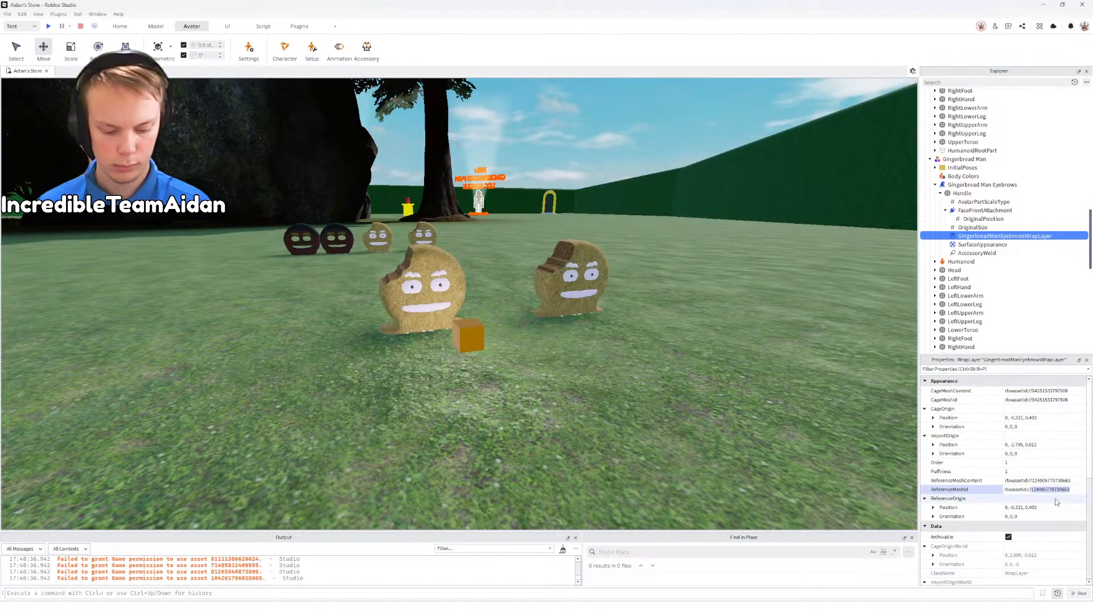
key("alt+Tab")
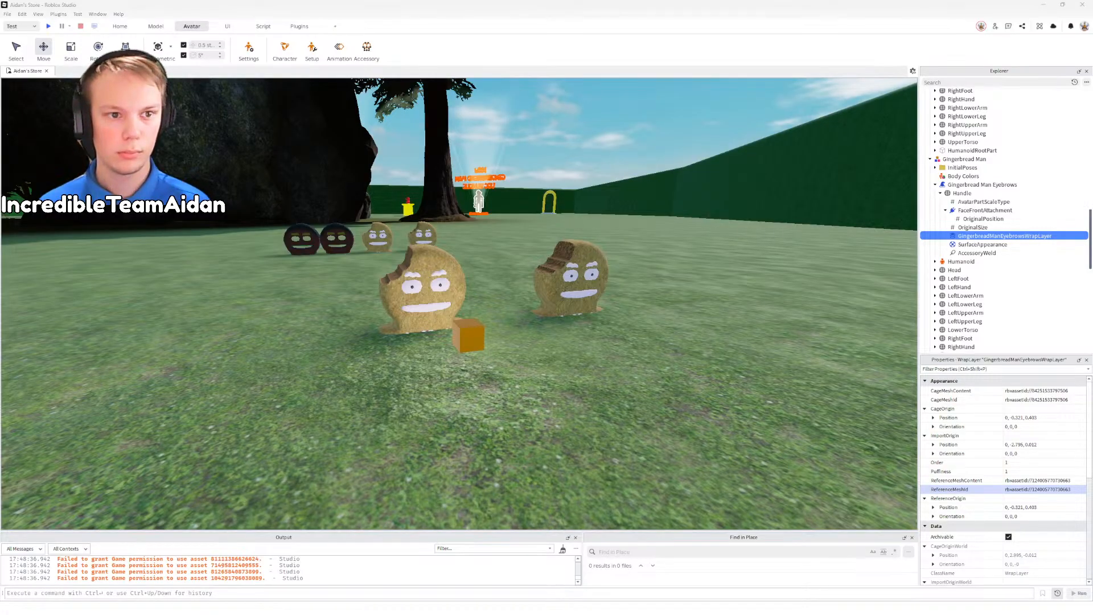
Step: Collect the ColorMap, MetalnessMap, NormalMap and RoughnessMap asset IDs from the eyebrow Handle's SurfaceAppearance
left_click(973, 245)
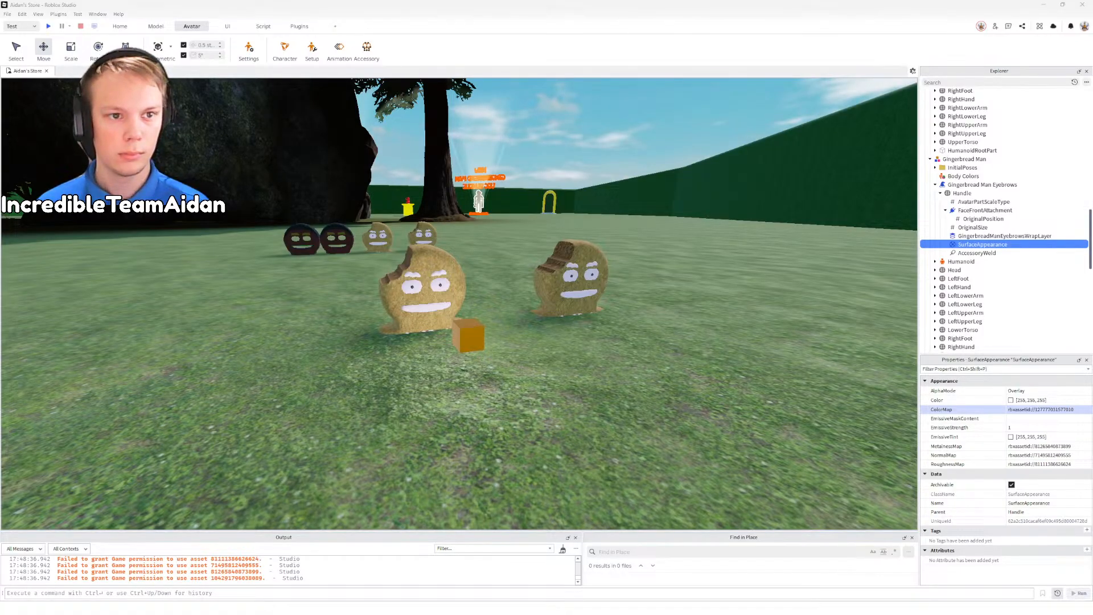
left_click(1069, 447)
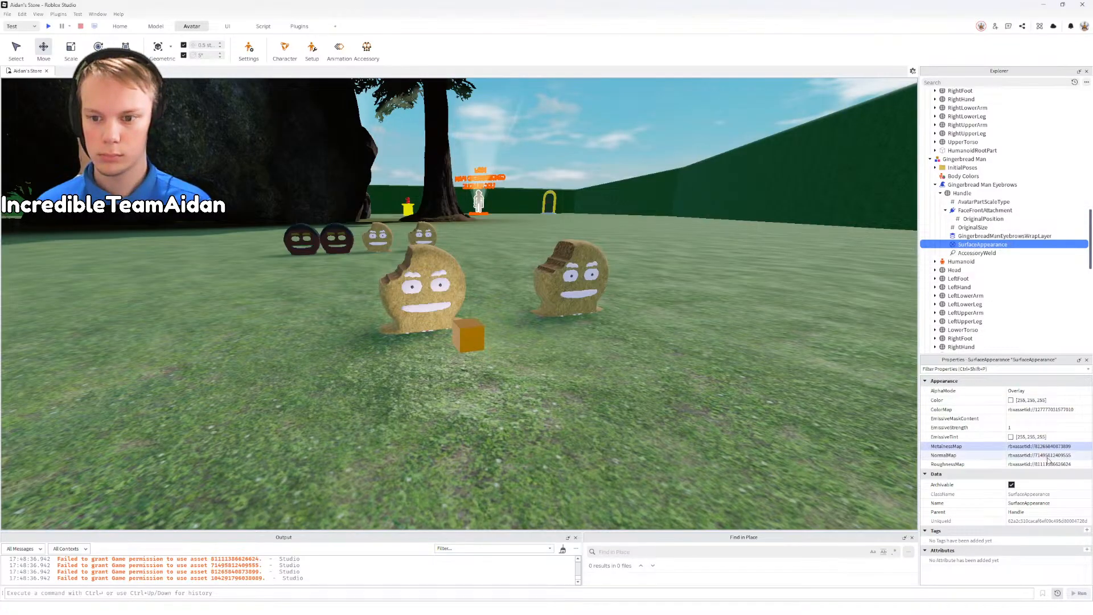
left_click(1069, 456)
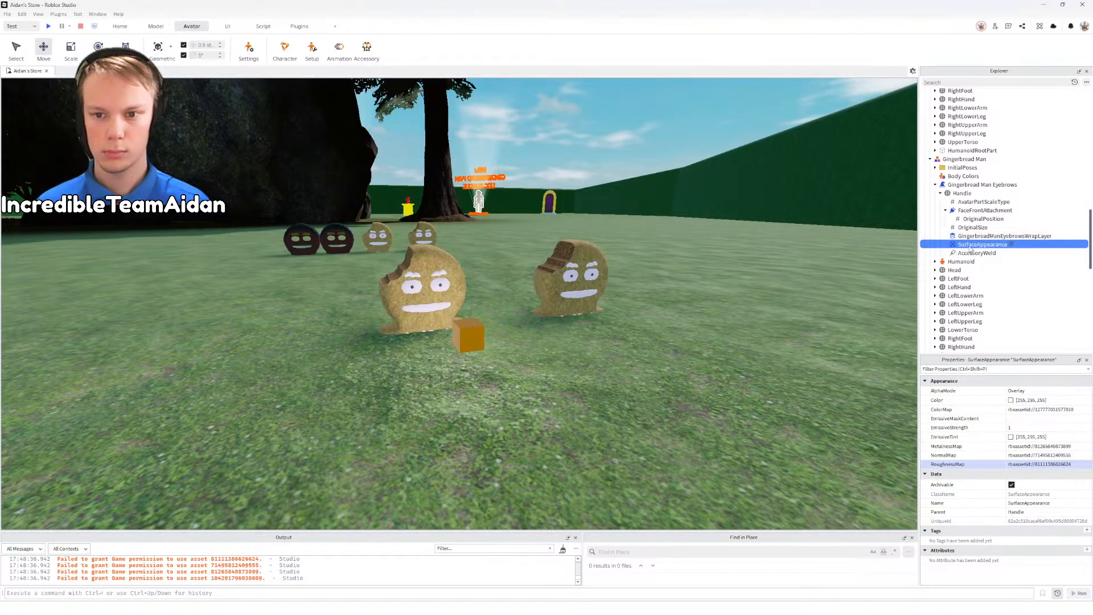
Step: Check the Humanoid's contents and review the eyebrows' wrap layer and SurfaceAppearance properties once more
left_click(934, 262)
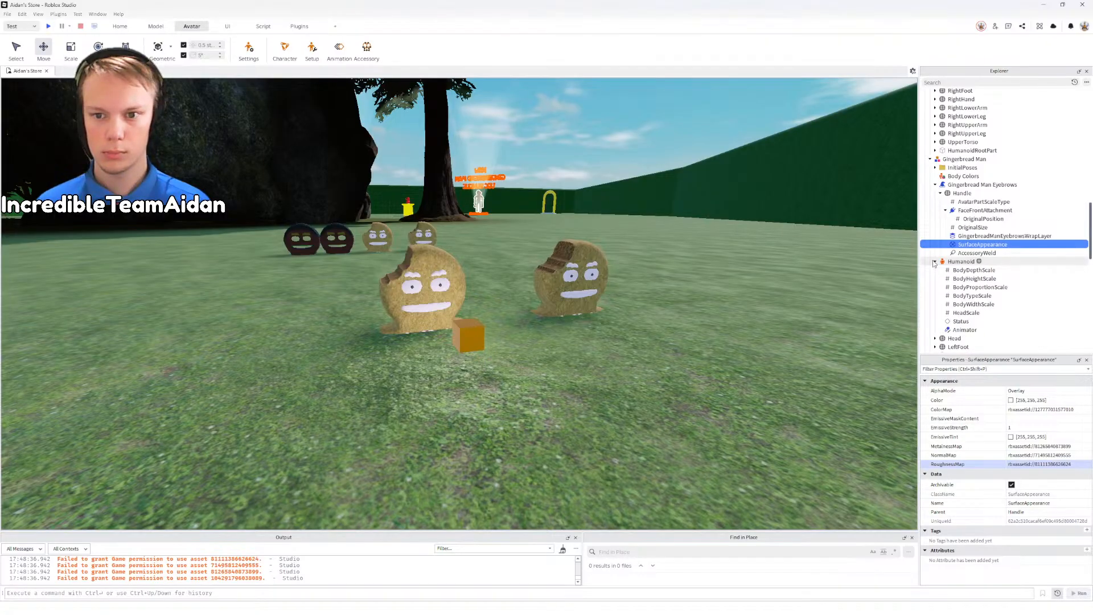
left_click(977, 236)
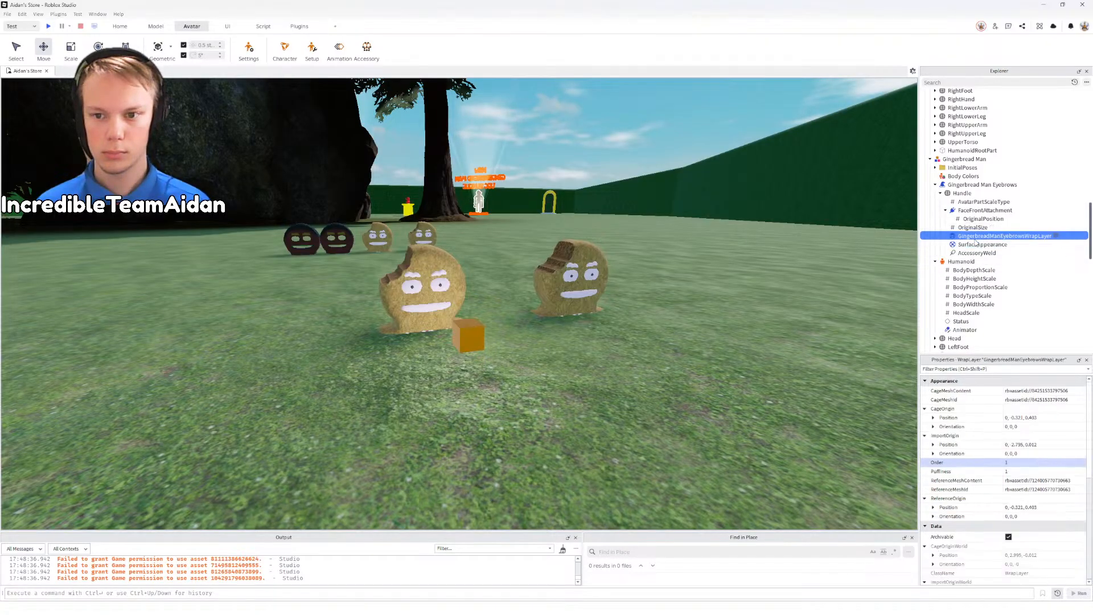
left_click(974, 246)
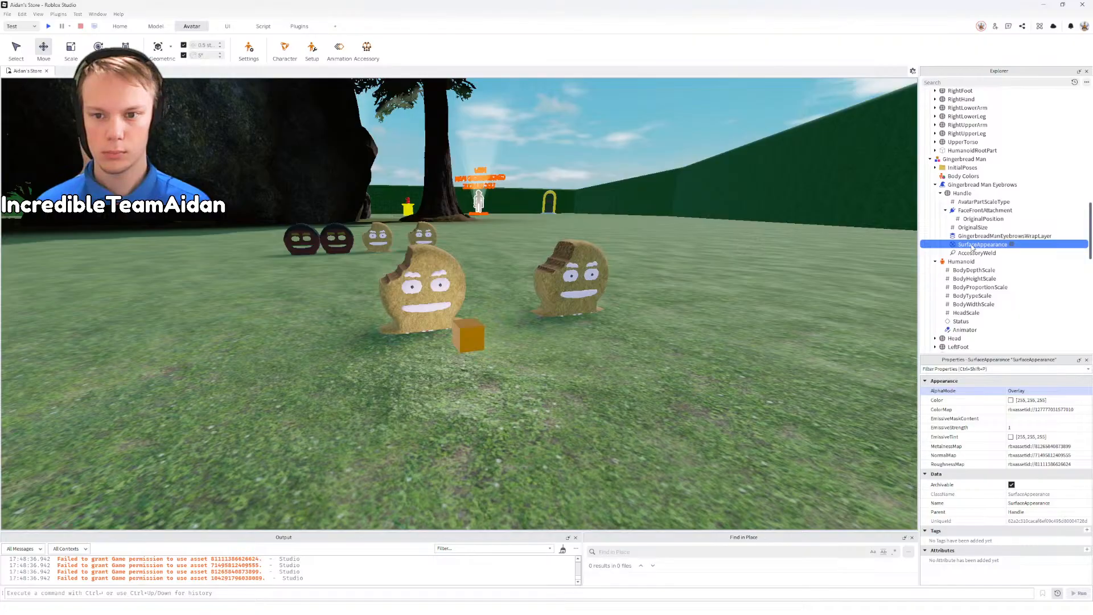
left_click(935, 262)
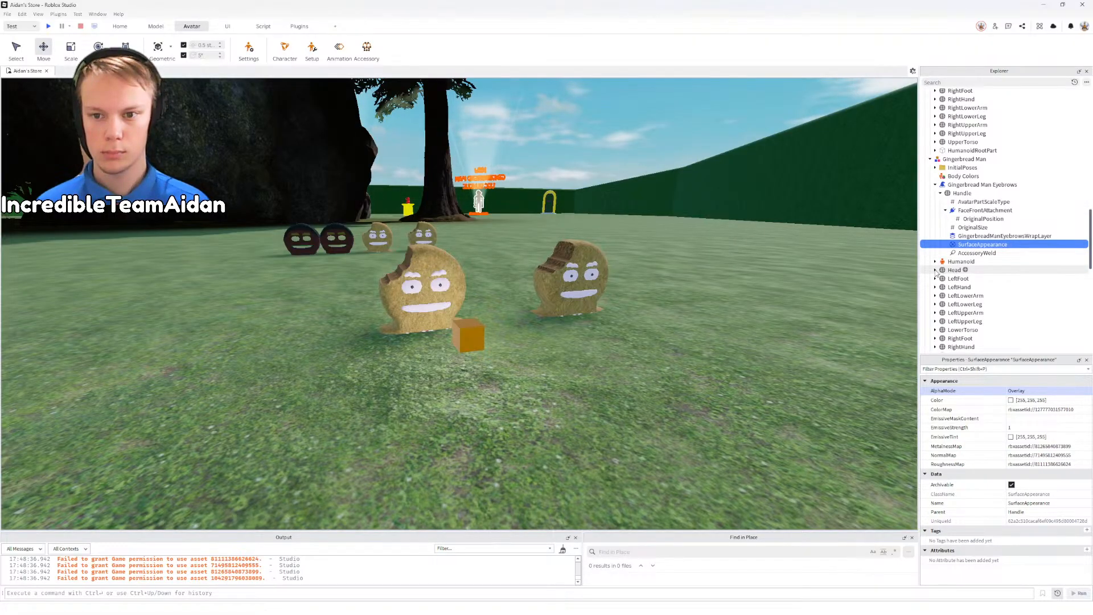
Step: Expand the front model's Head, collapse the eyebrows accessory, and copy the Head's MeshId to take to the other window
left_click(935, 270)
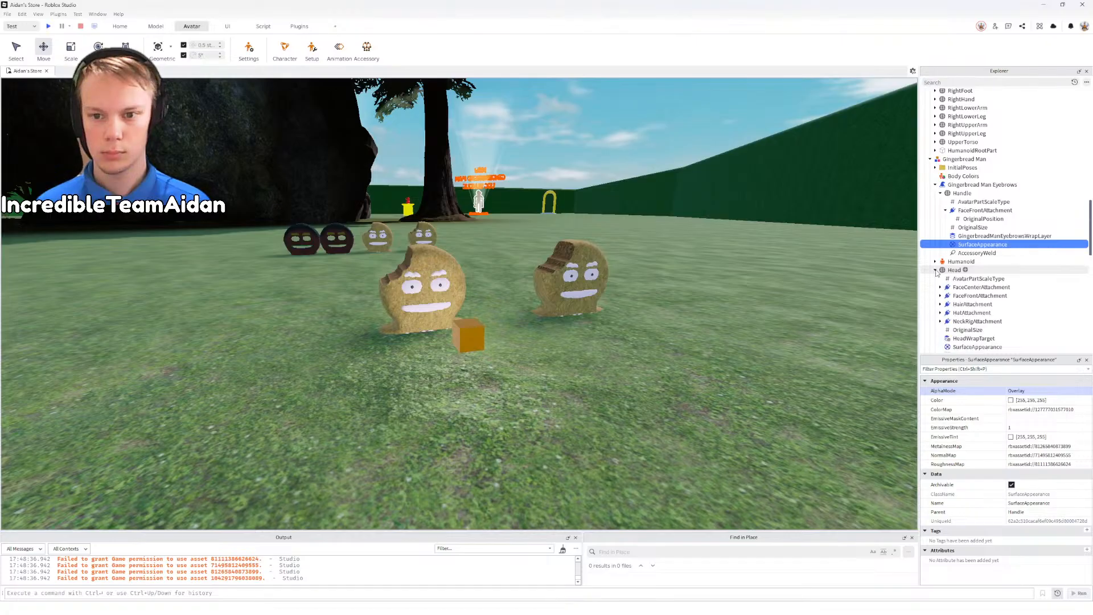
left_click(937, 271)
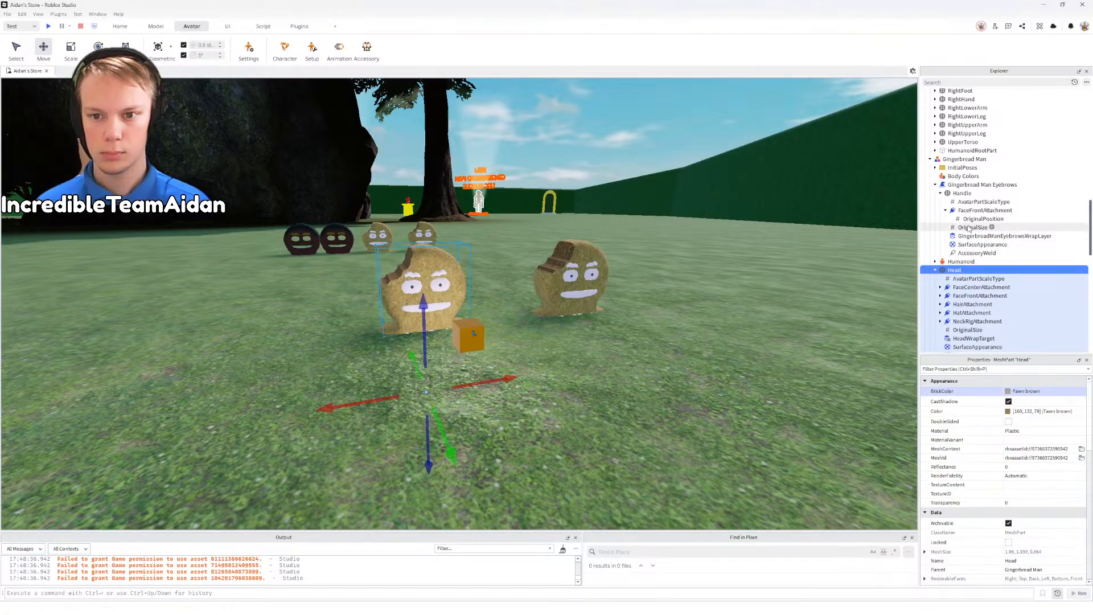
left_click(935, 185)
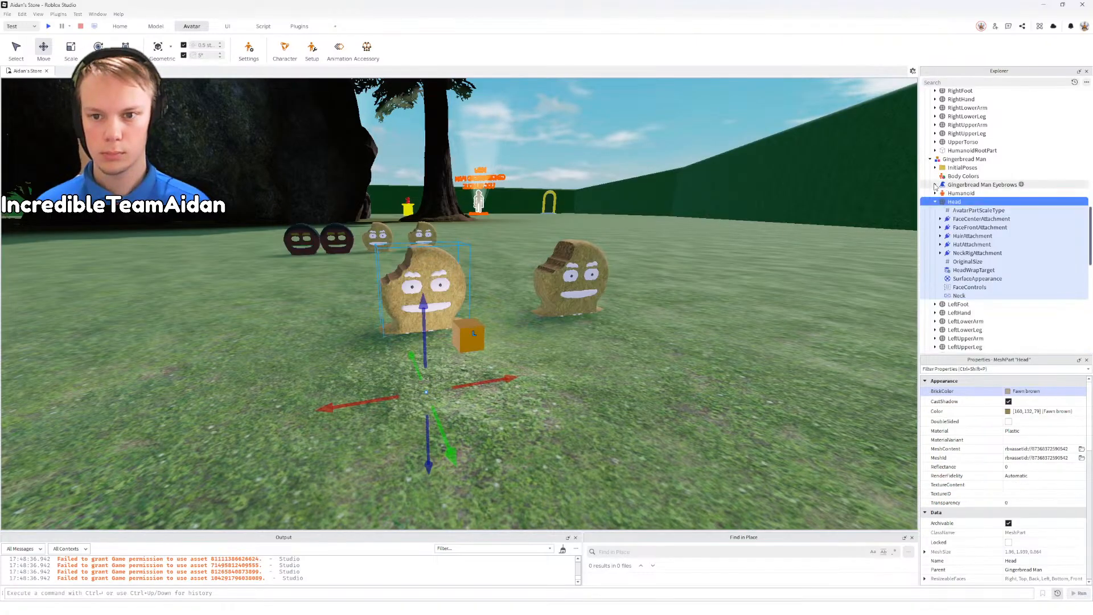
left_click(1056, 459)
double_click(1057, 459)
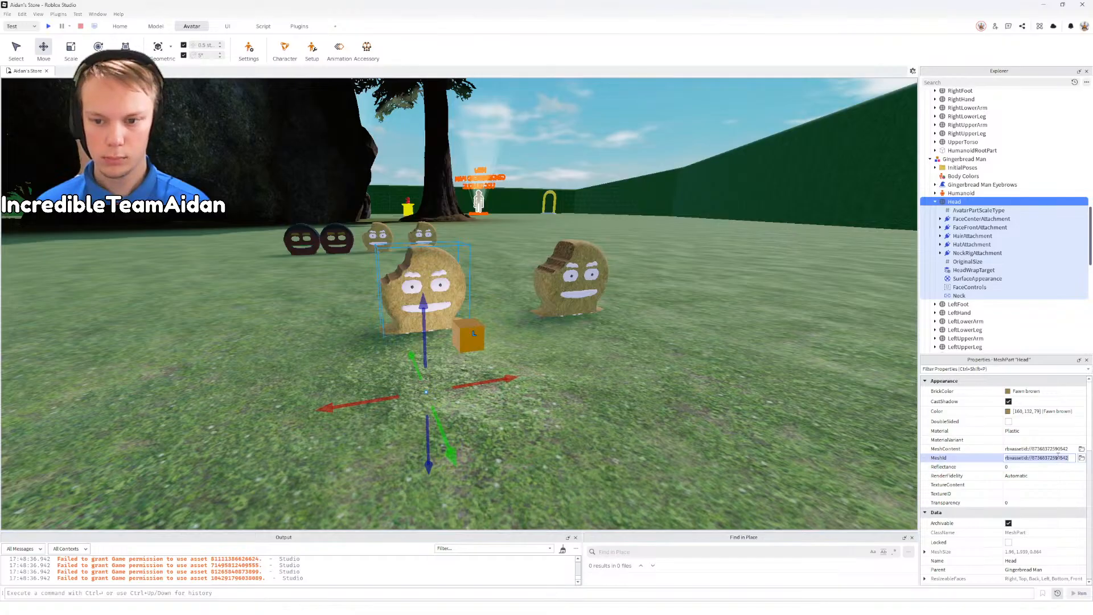
key("alt+Tab")
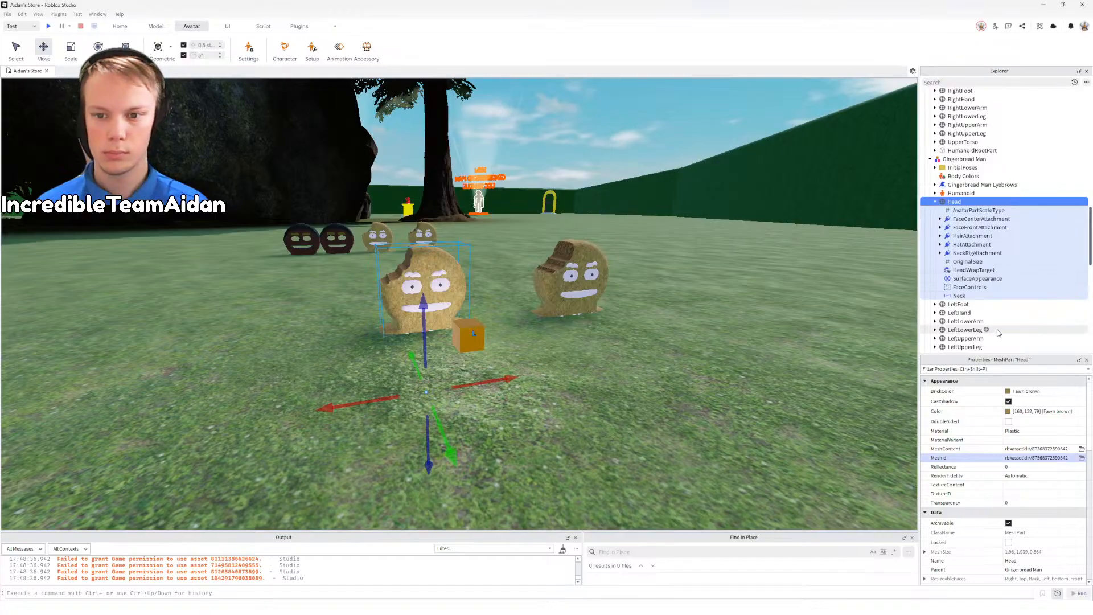
Step: Copy the CageMeshId asset number of HeadWrapTarget for the other window and check the Head's SurfaceAppearance maps
left_click(973, 270)
double_click(1059, 400)
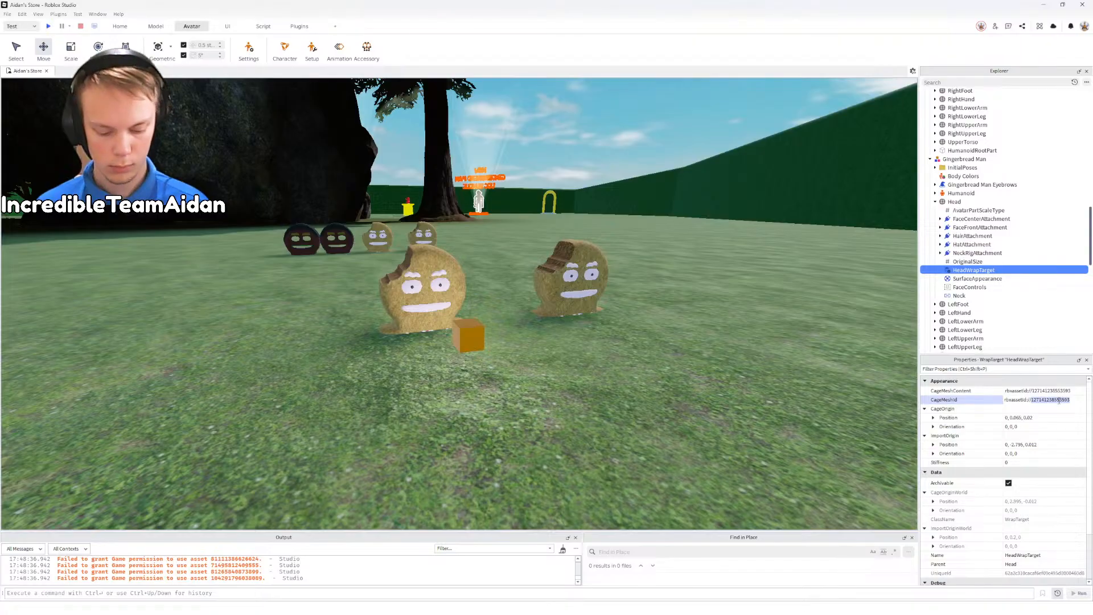
key("alt+Tab")
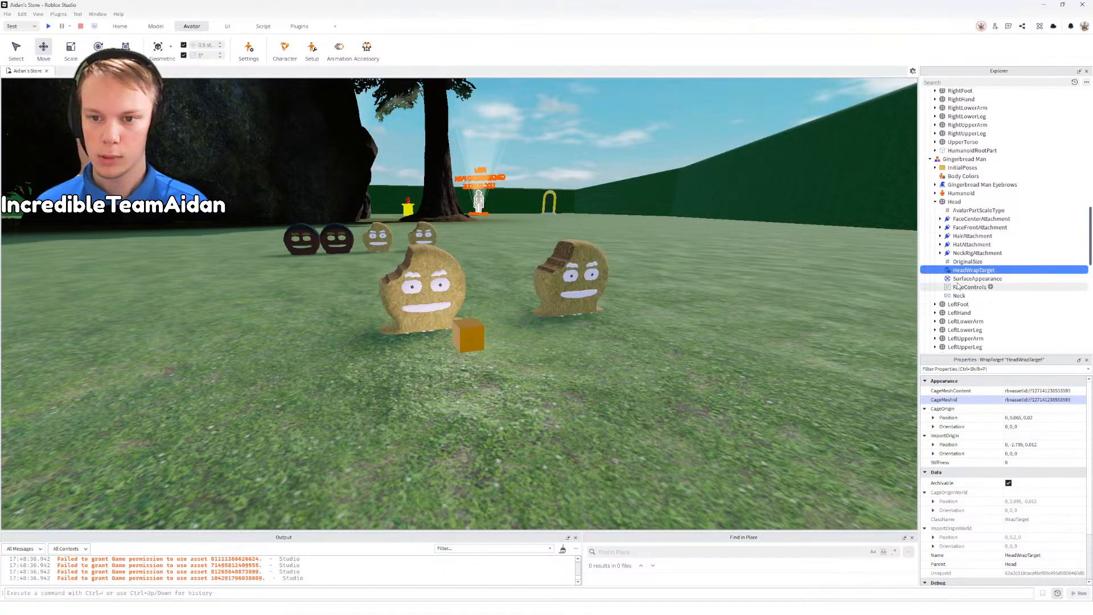
left_click(969, 280)
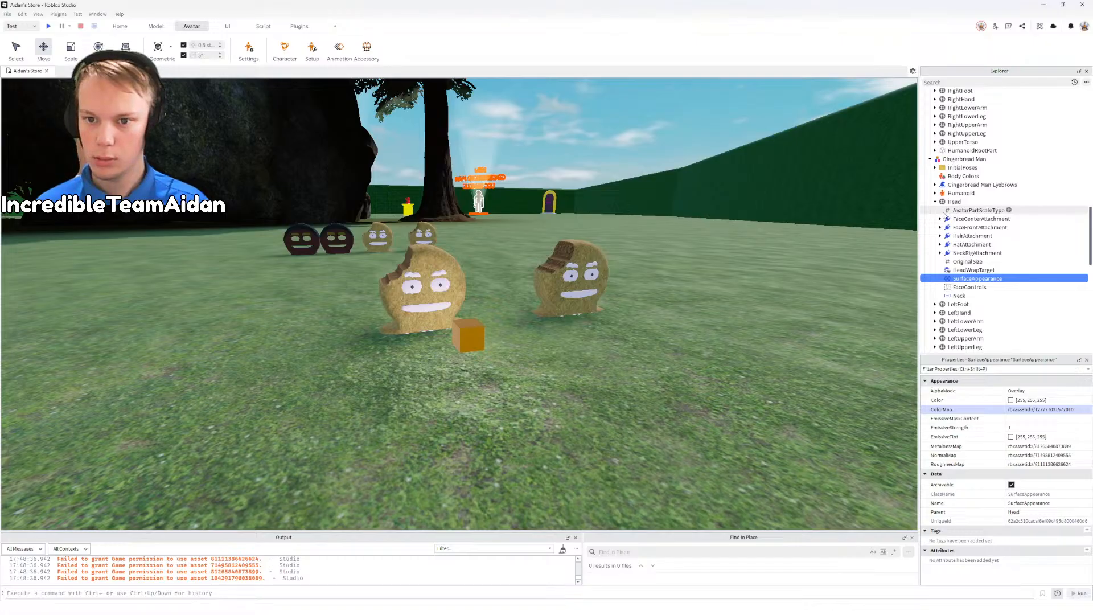
Step: Expand the front model's LeftFoot, collapse its Head, and copy the LeftFoot's MeshContent asset number for the other window
left_click(937, 305)
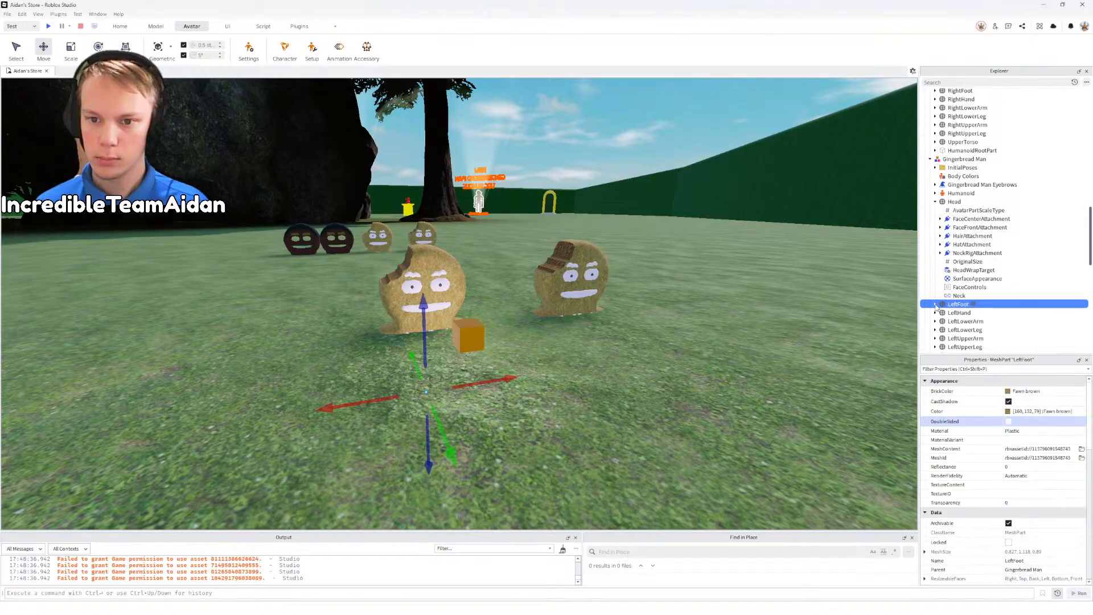
left_click(936, 304)
left_click(935, 305)
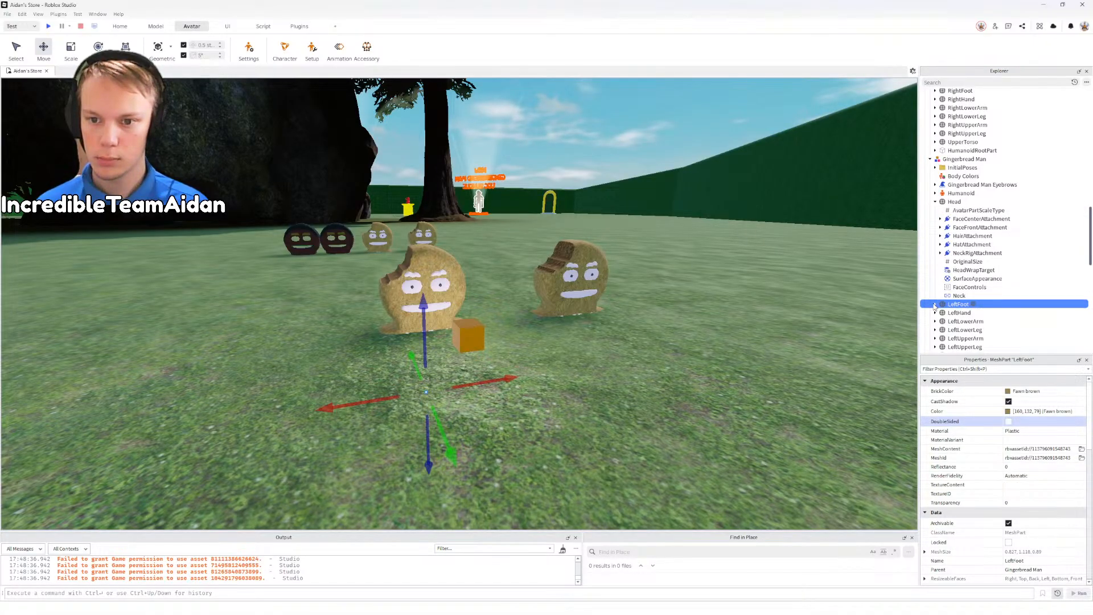
left_click(935, 305)
left_click(935, 202)
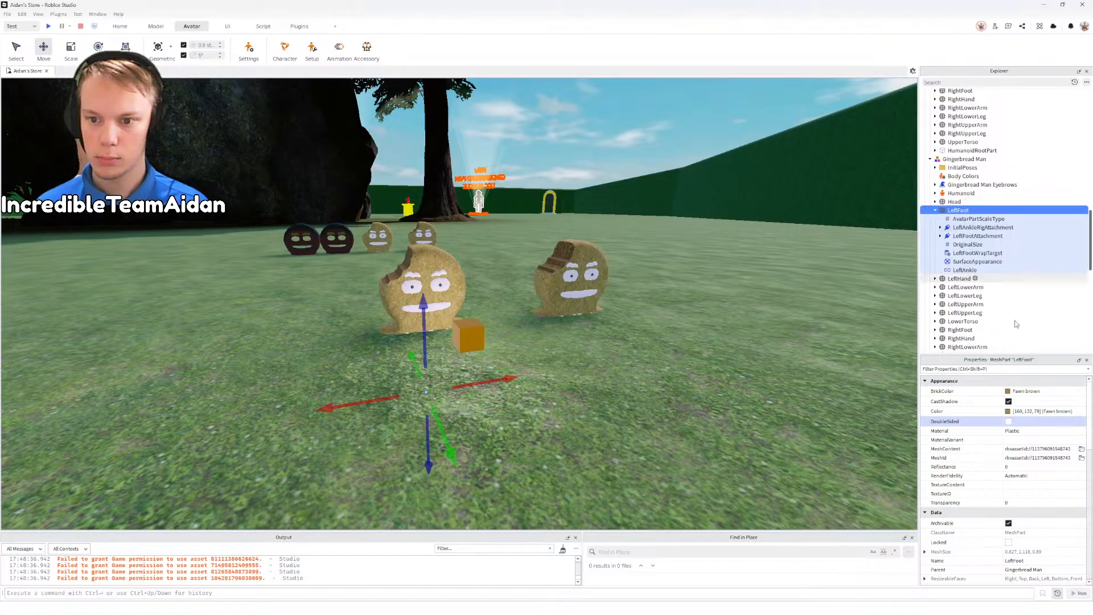
double_click(1058, 449)
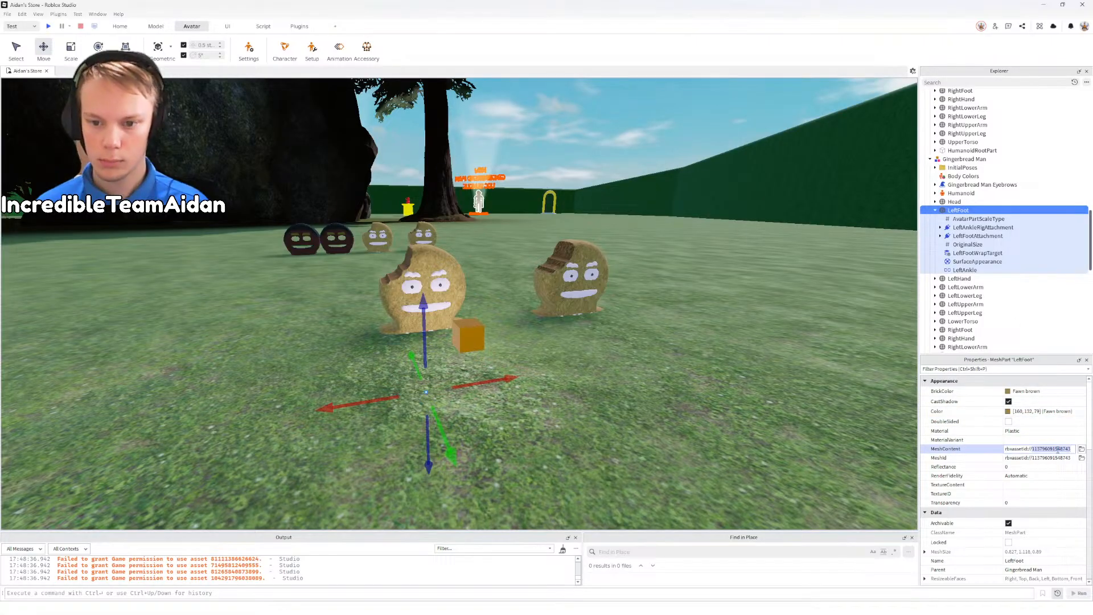
key("alt+Tab")
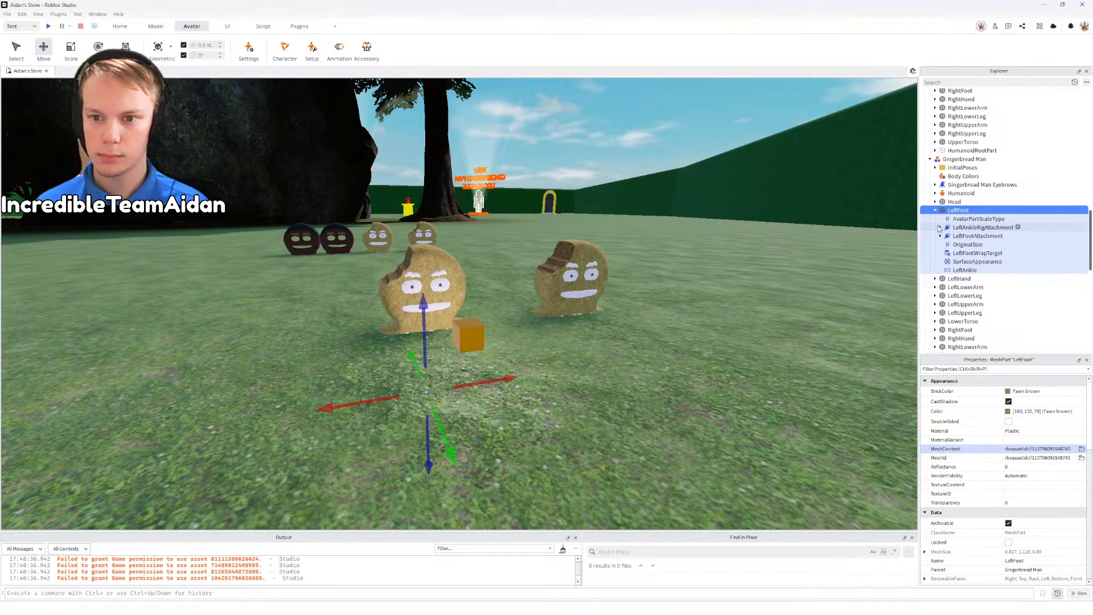
Step: Copy the CageMeshId asset number of the front model's LeftFootWrapTarget and take it to the other window
left_click(971, 253)
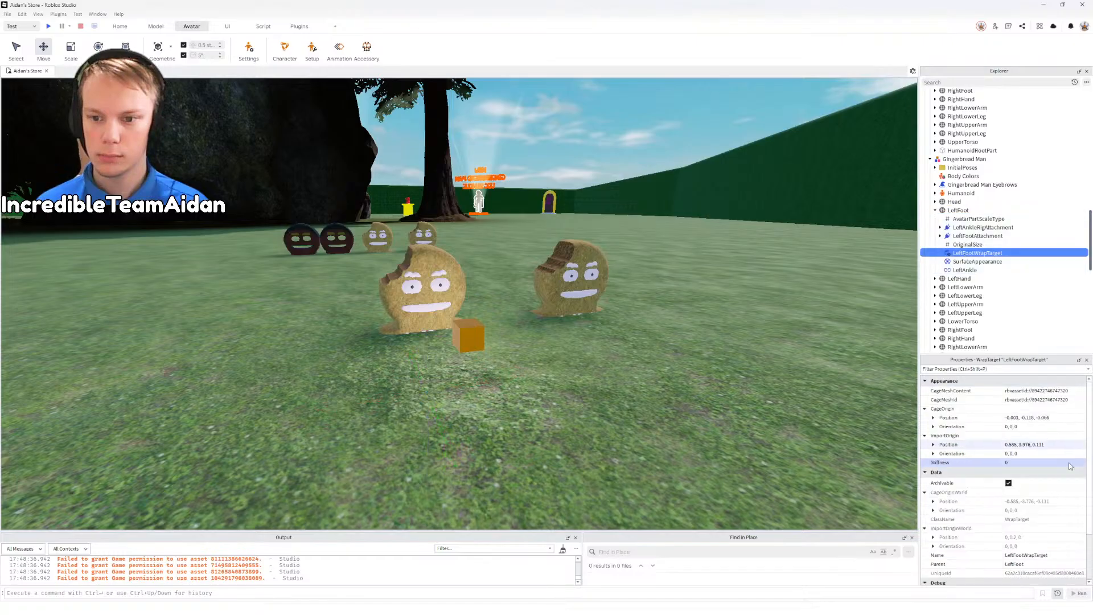
double_click(1058, 400)
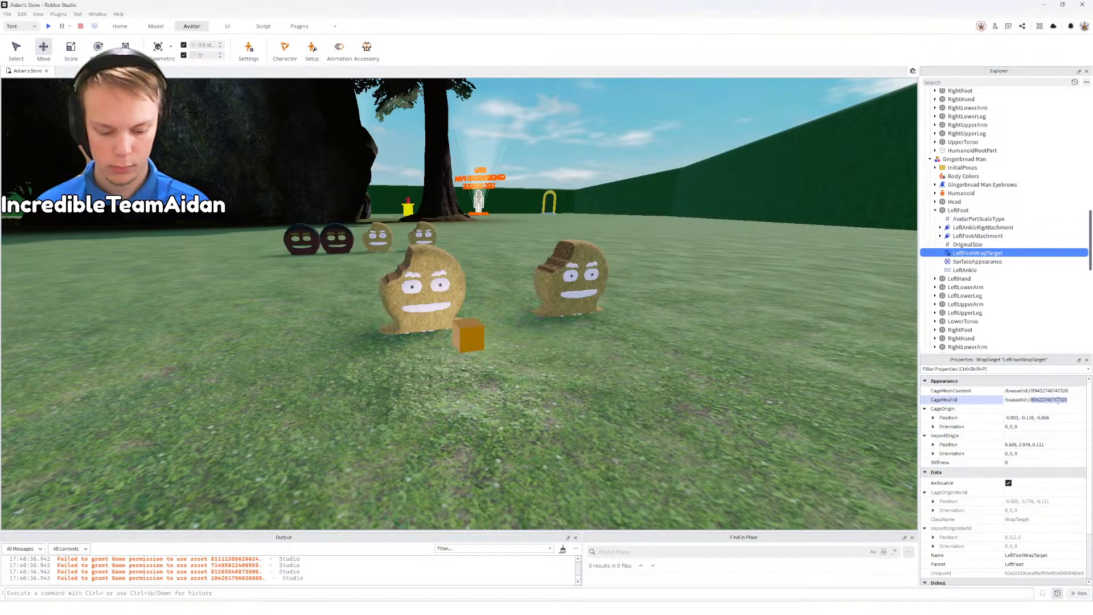
key("alt+Tab")
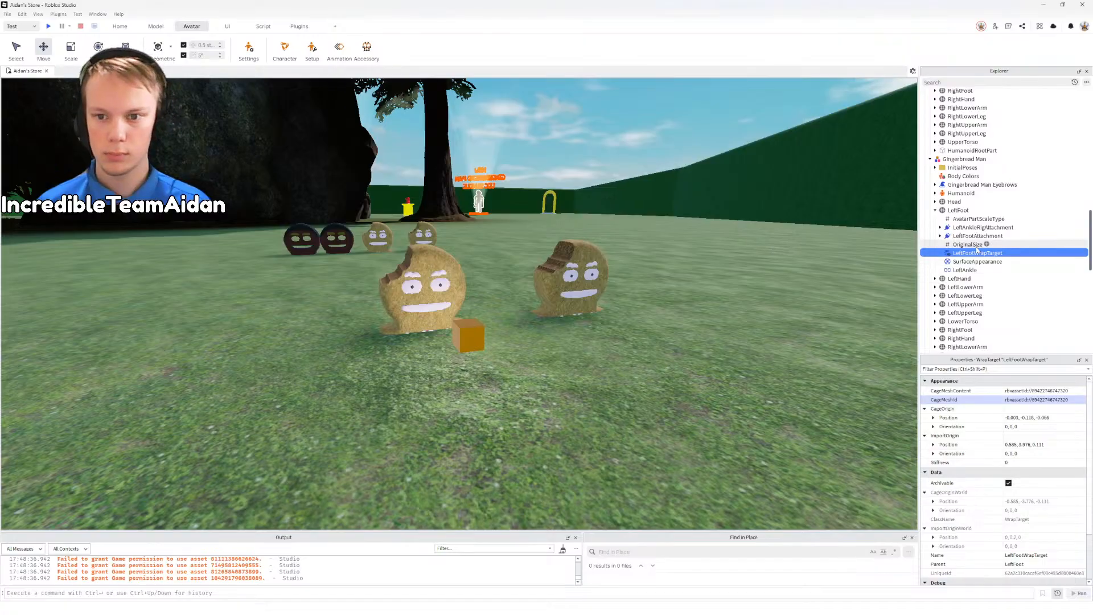
Step: Collapse LeftFoot, expand LeftHand, and copy the asset numbers of its MeshId and LeftHandWrapTarget's CageMeshId for the other window
left_click(934, 211)
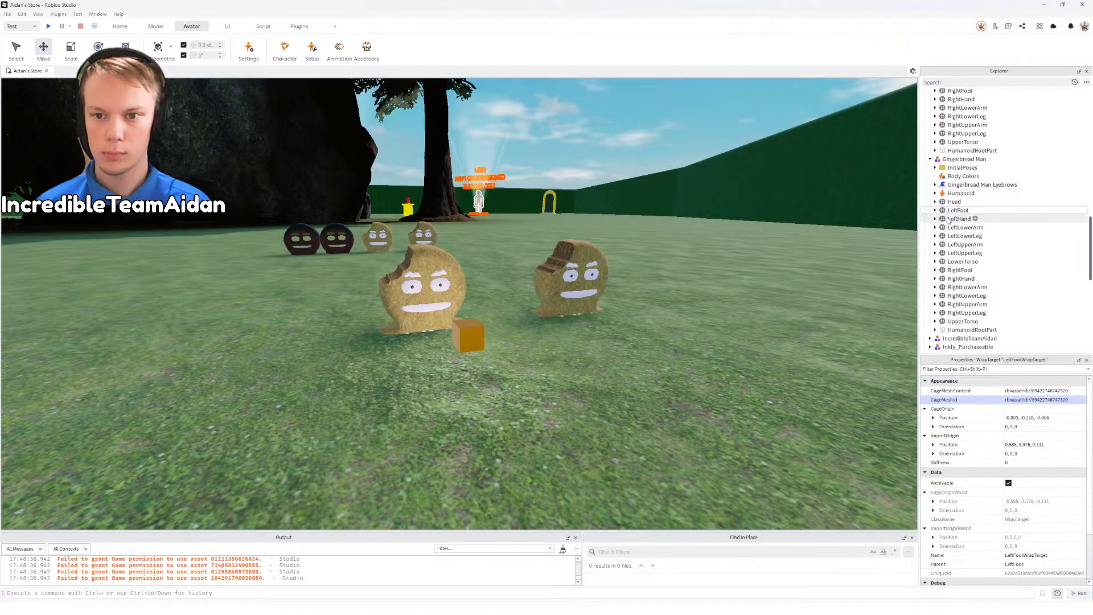
left_click(935, 219)
left_click(955, 220)
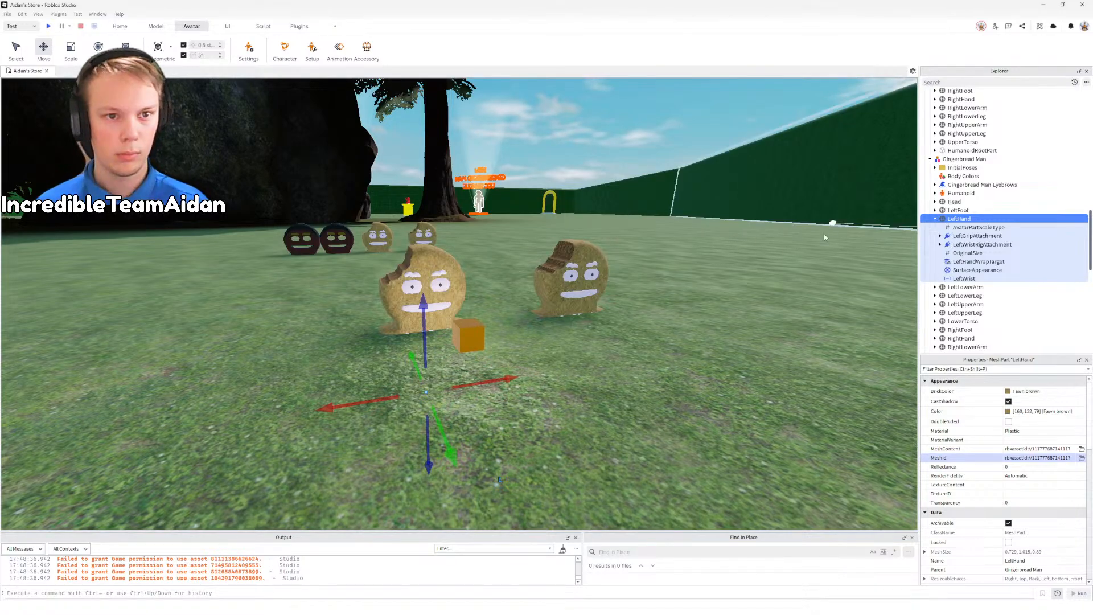
left_click(976, 261)
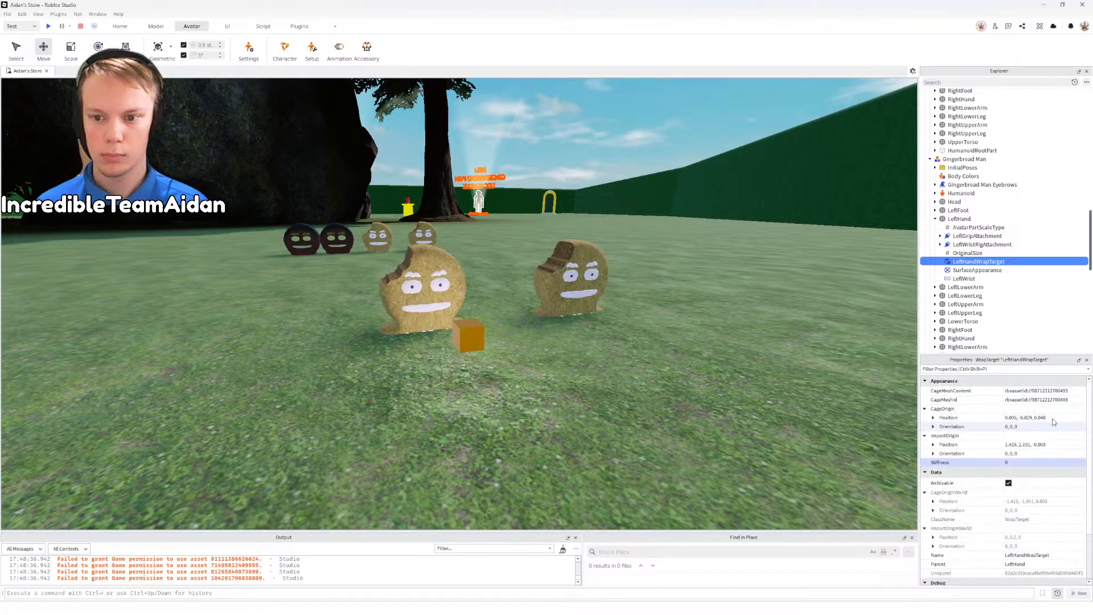
double_click(1054, 400)
key("alt+Tab")
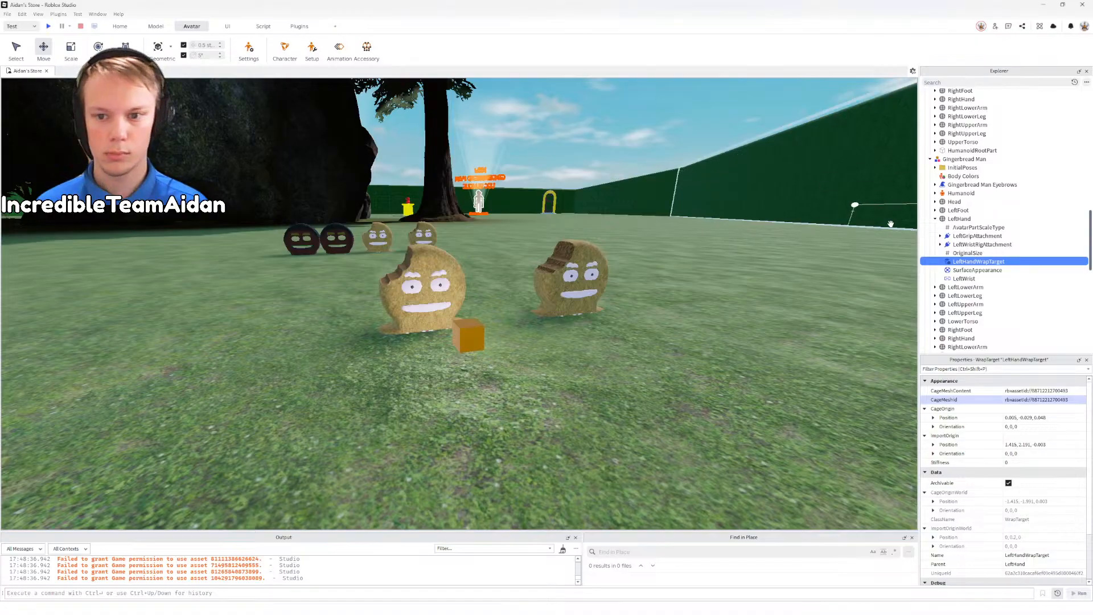
Step: Collapse LeftHand, expand LeftLowerArm, and copy the asset numbers of its MeshContent and LeftLowerArmWrapTarget's CageMeshId for the other window
left_click(936, 219)
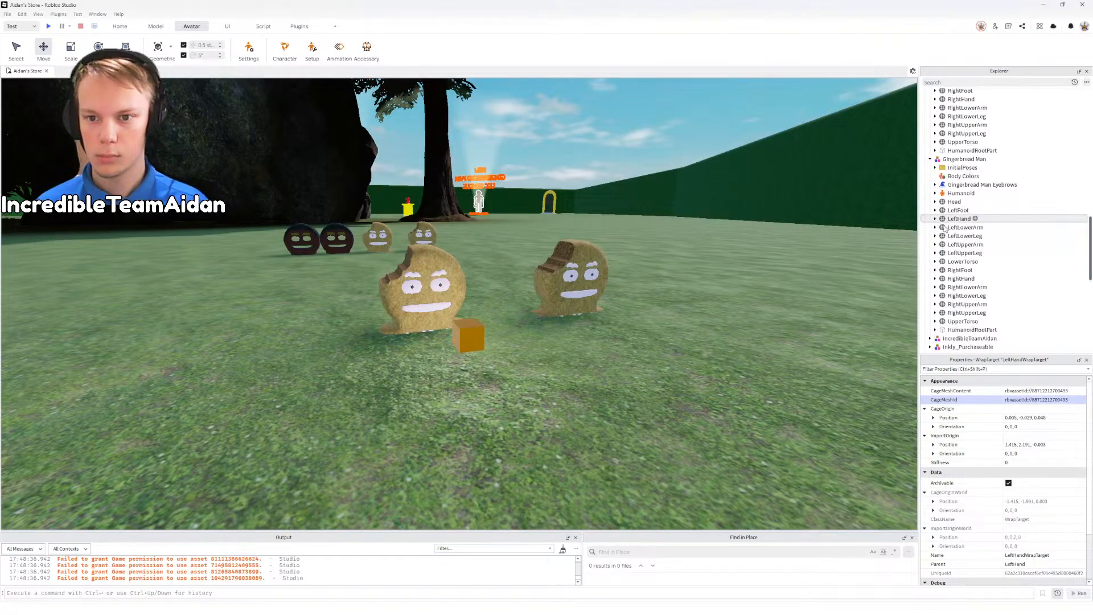
left_click(936, 227)
left_click(962, 227)
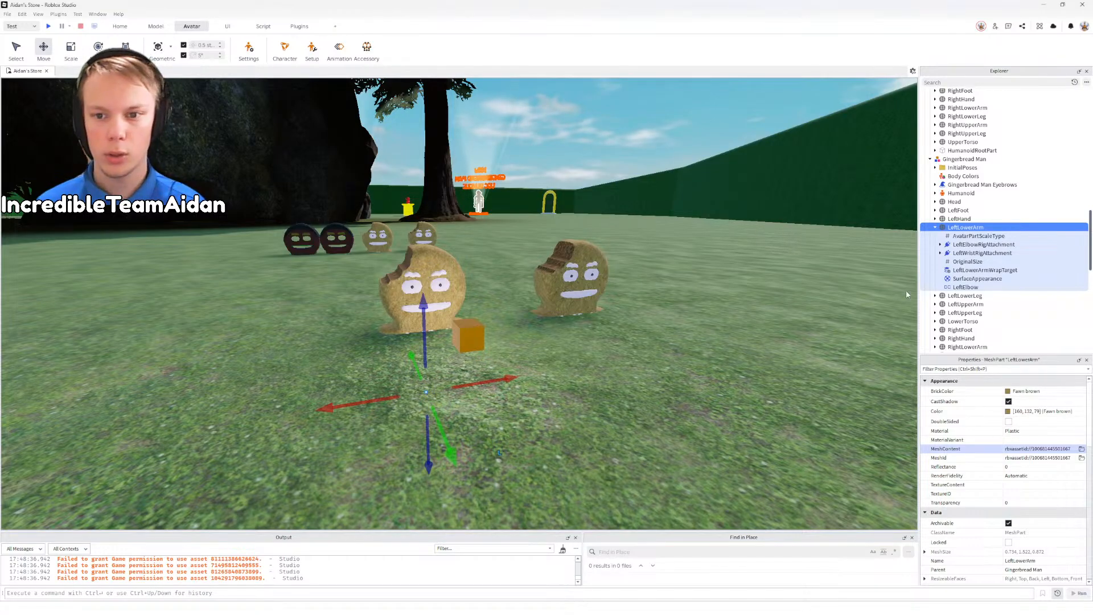
left_click(985, 270)
left_click(1055, 400)
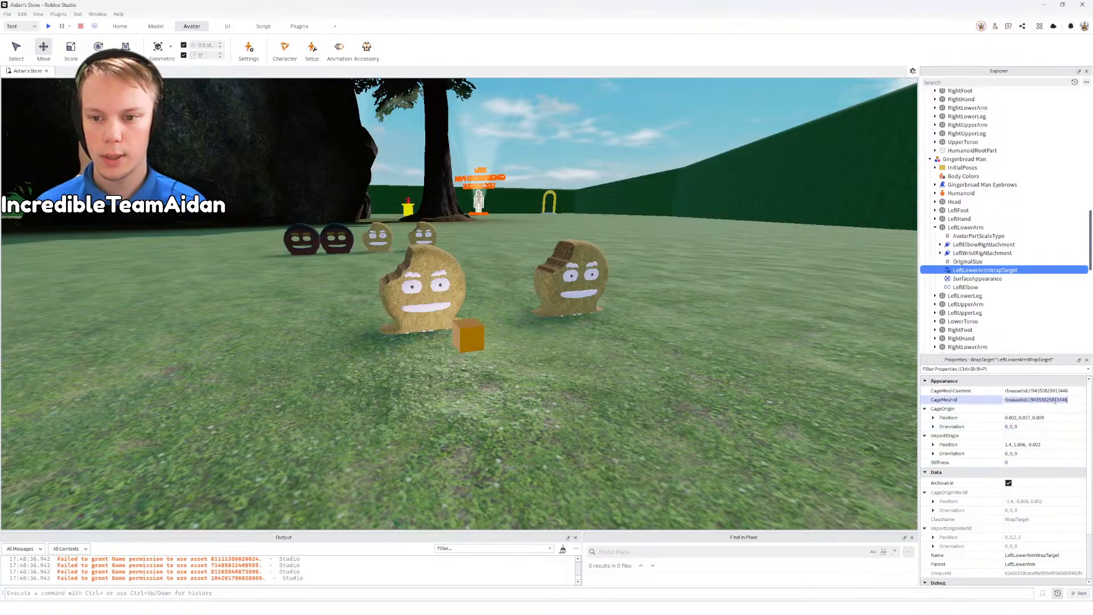
double_click(1056, 400)
key("alt+Tab")
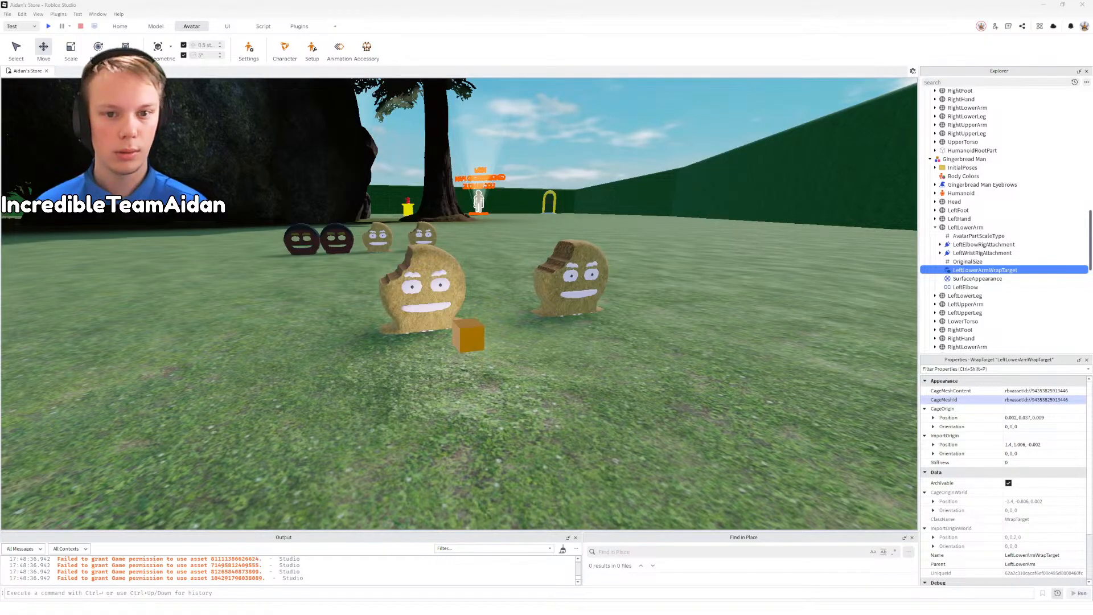
key("alt+Tab")
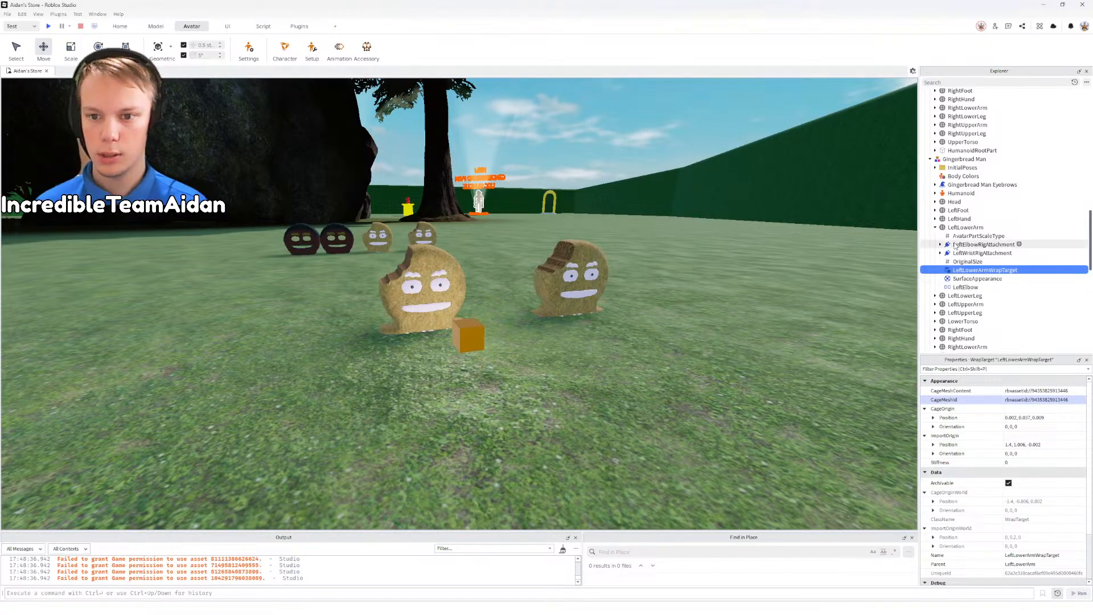
Step: Collapse LeftLowerArm and copy the MeshId asset number of LeftLowerLeg to the other window
left_click(935, 228)
left_click(962, 236)
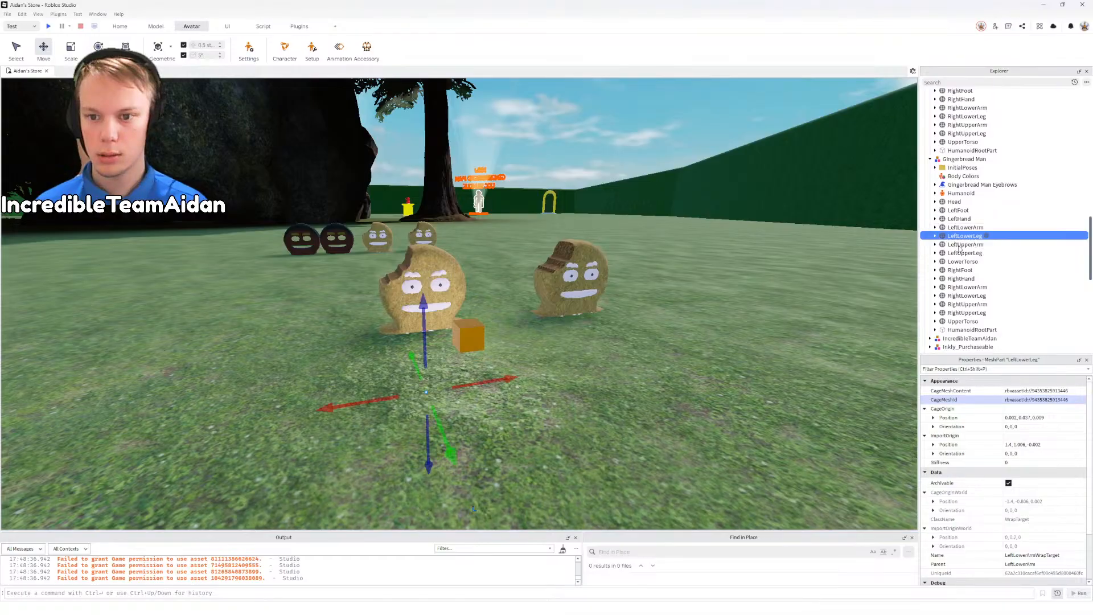
double_click(1057, 458)
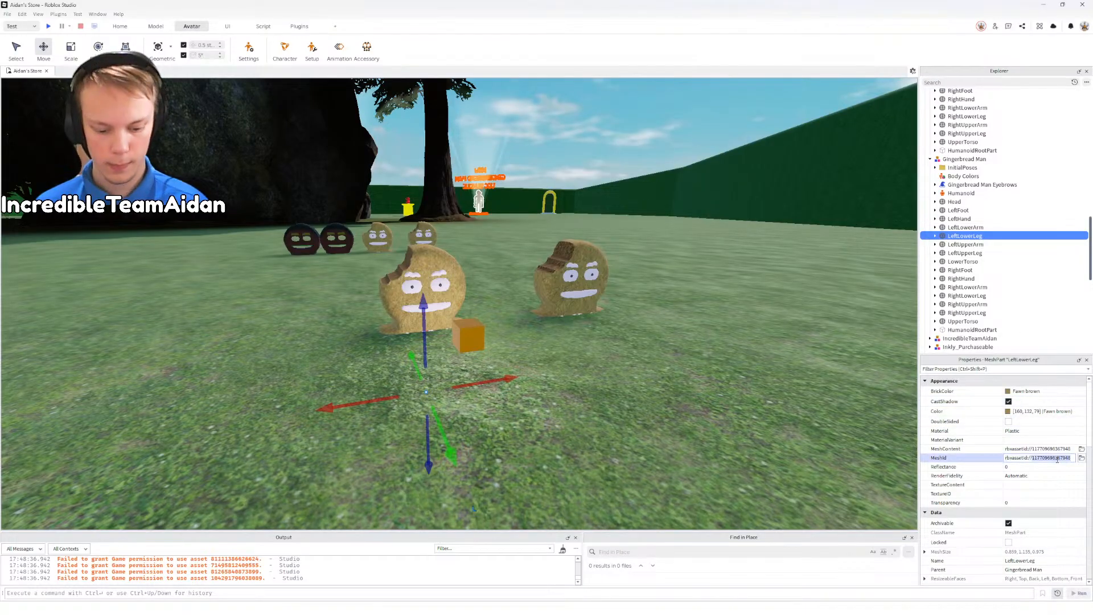
key("alt+Tab")
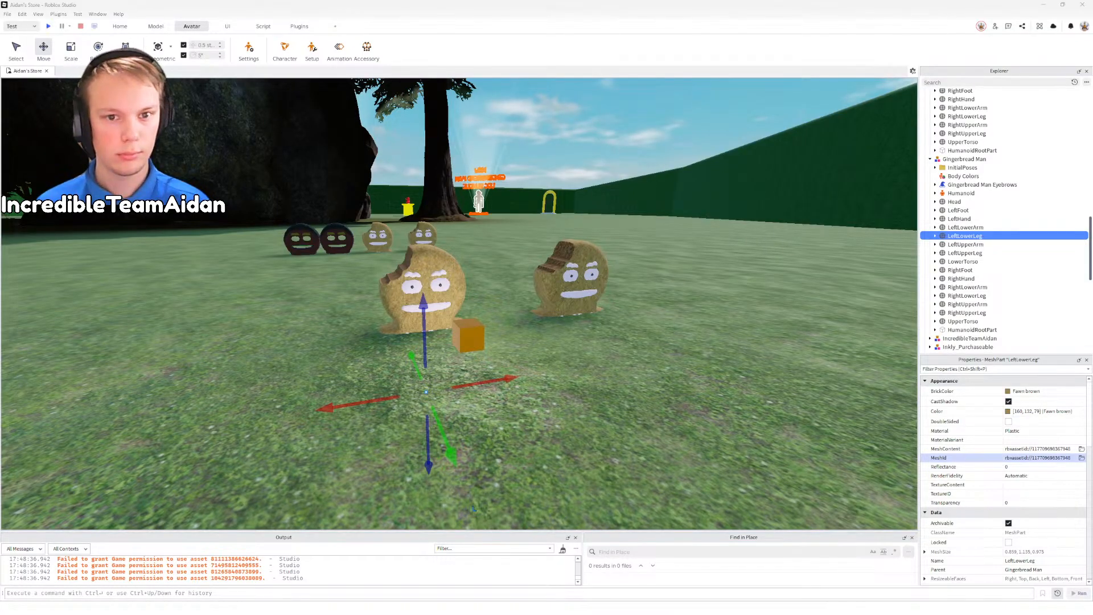
key("alt+Tab")
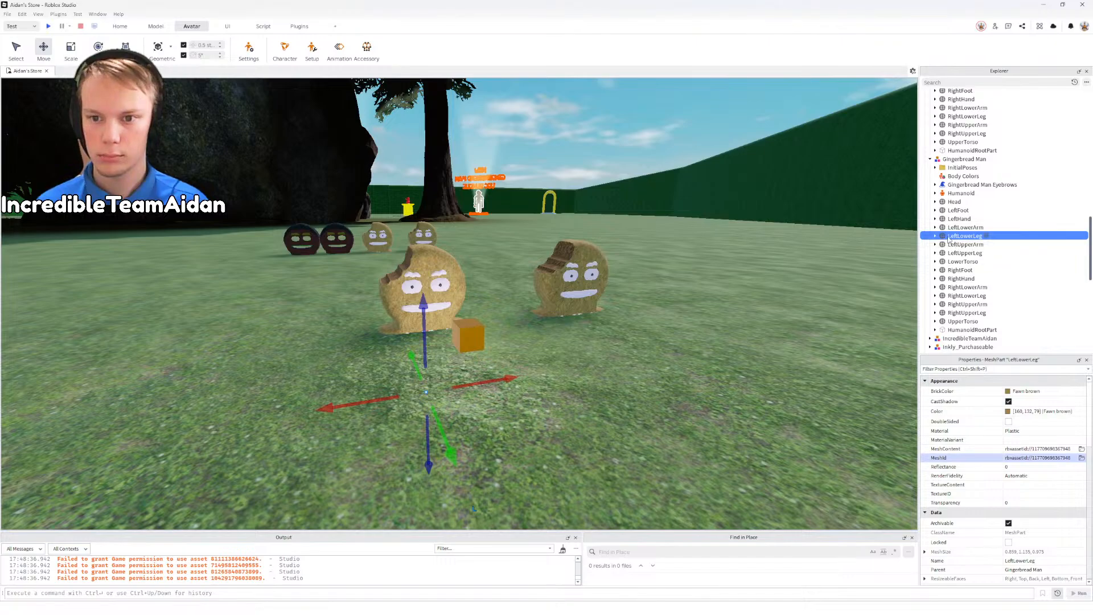
Step: Expand LeftLowerLeg and copy the CageMeshId asset number of LeftLowerLegWrapTarget for the other window
left_click(935, 236)
left_click(1019, 279)
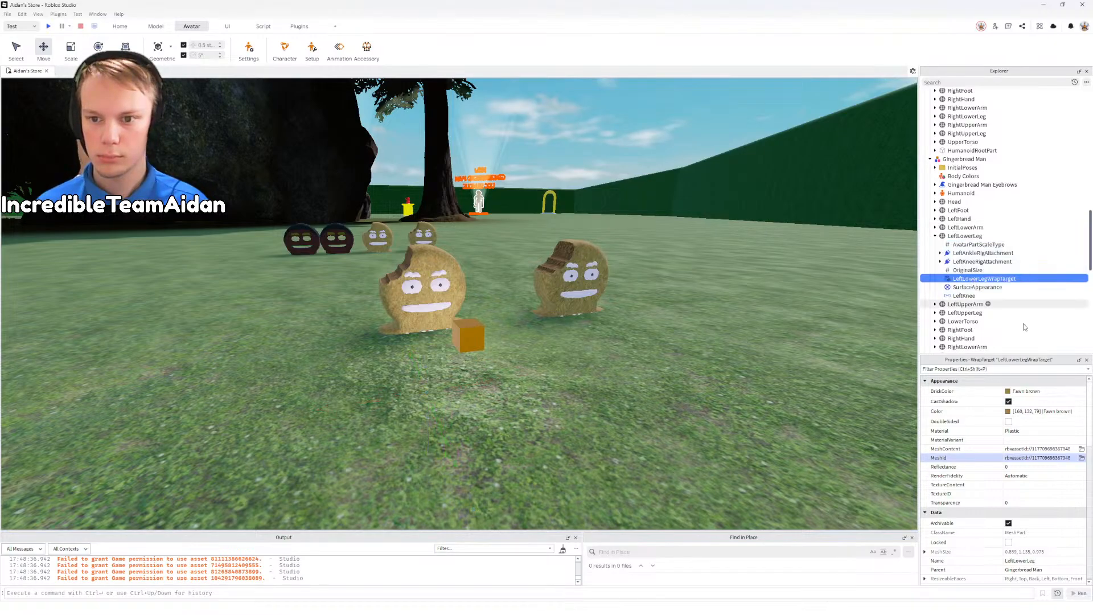
double_click(1057, 399)
key("alt+Tab")
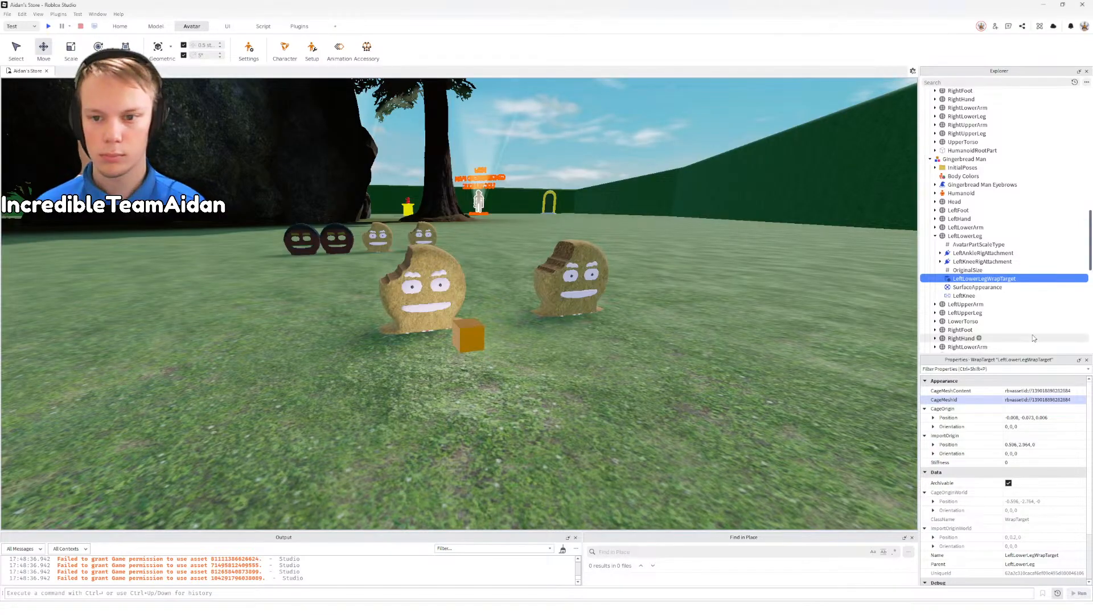
Step: Expand LeftUpperArm, collapse LeftLowerLeg, and copy the MeshContent asset number of LeftUpperArm for the other window
left_click(935, 305)
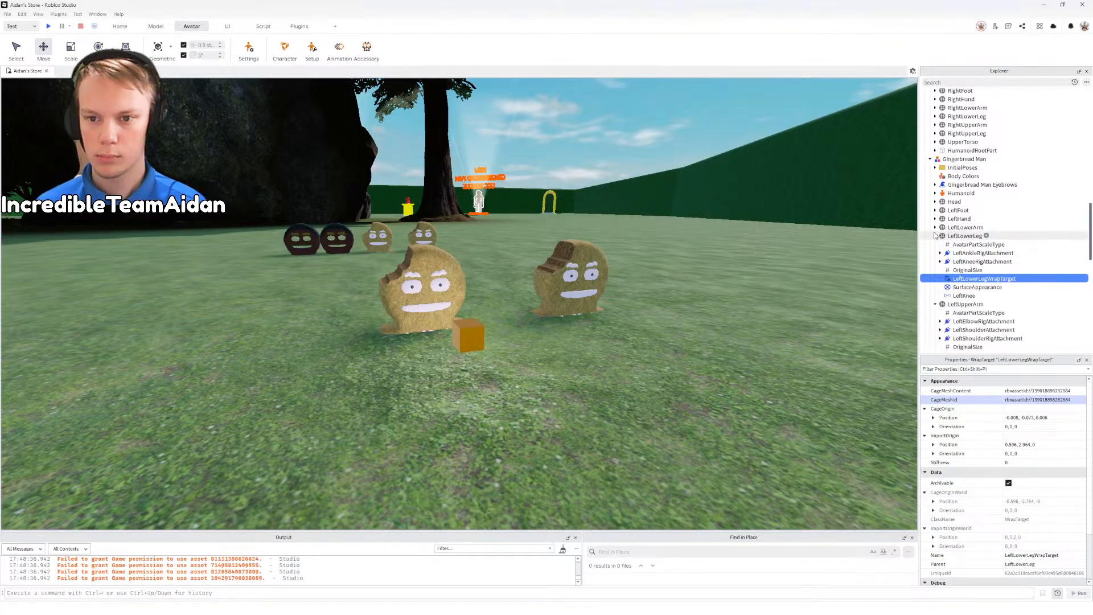
left_click(936, 236)
left_click(965, 245)
scroll(966, 249, "down", 1)
scroll(967, 249, "down", 3)
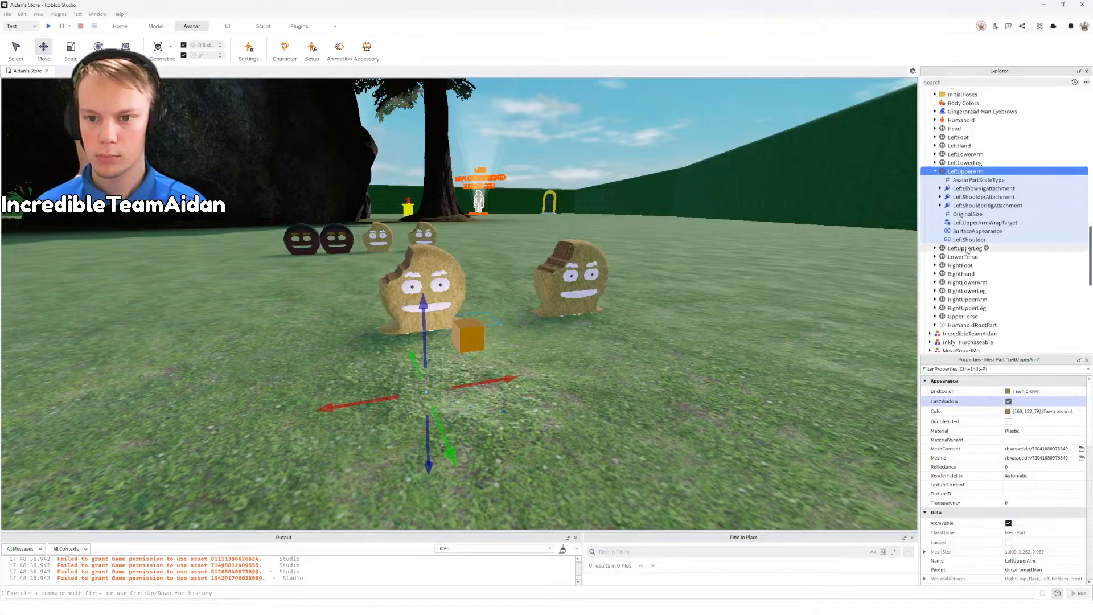
left_click(1049, 449)
double_click(1050, 450)
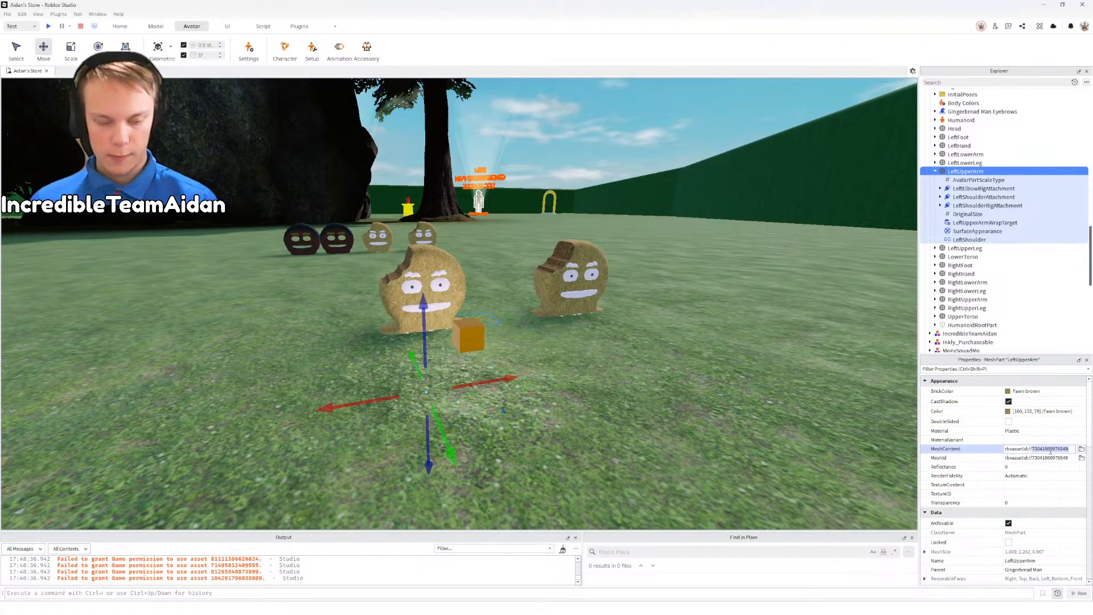
key("alt+Tab")
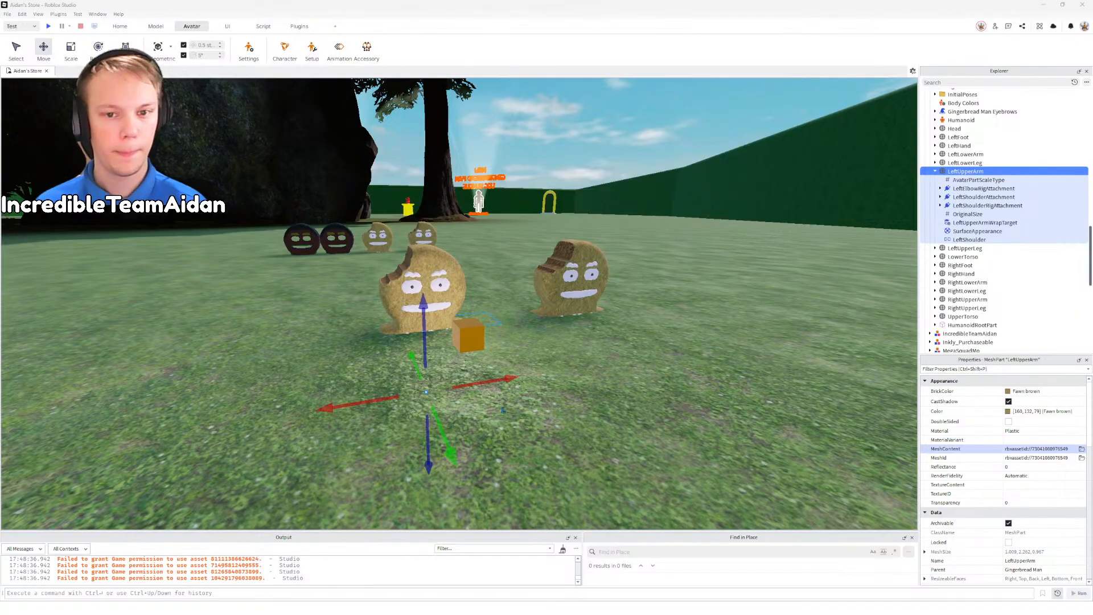
Step: Copy the CageMeshId asset number of LeftUpperArmWrapTarget and take it to the other window
left_click(971, 225)
double_click(1060, 400)
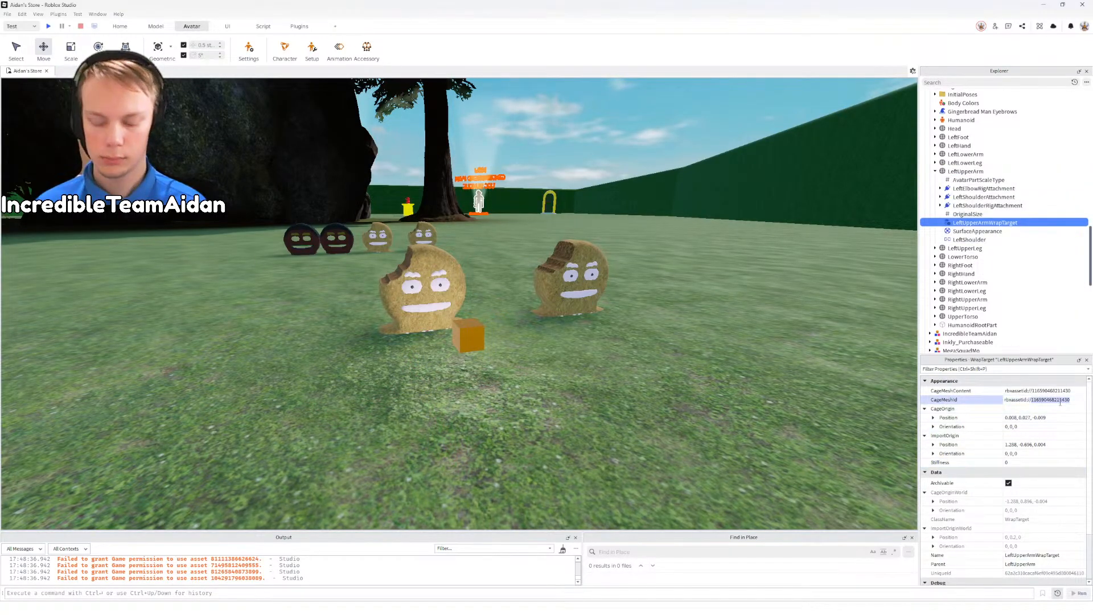
key("alt+Tab")
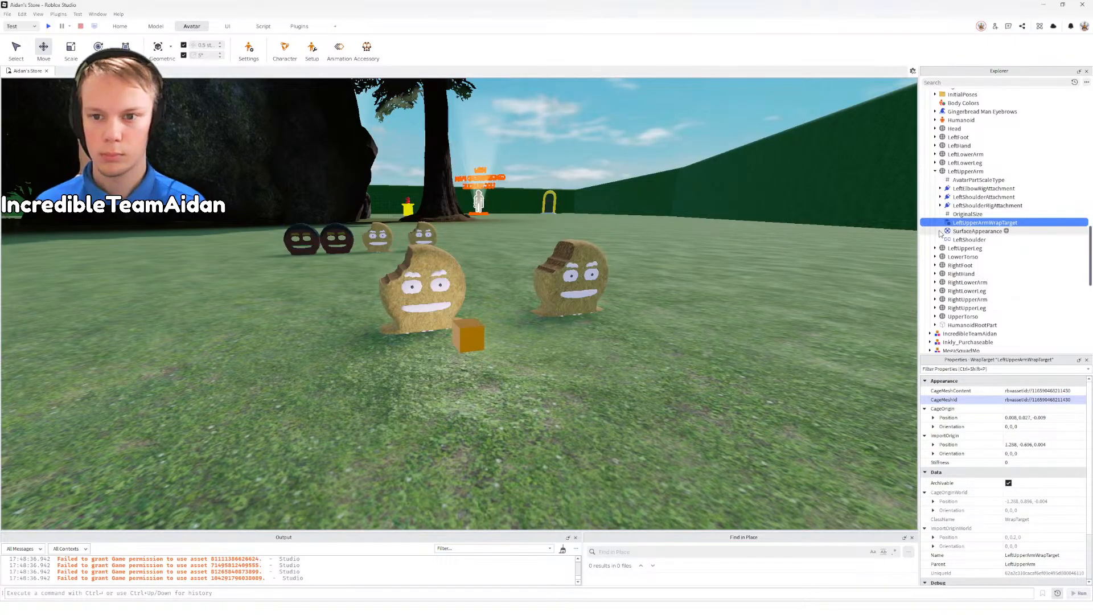
Step: Expand LeftUpperLeg, collapse LeftUpperArm, and copy the asset numbers of LeftUpperLeg's MeshContent and LeftUpperLegWrapTarget's CageMeshId for the other window
left_click(935, 249)
left_click(935, 172)
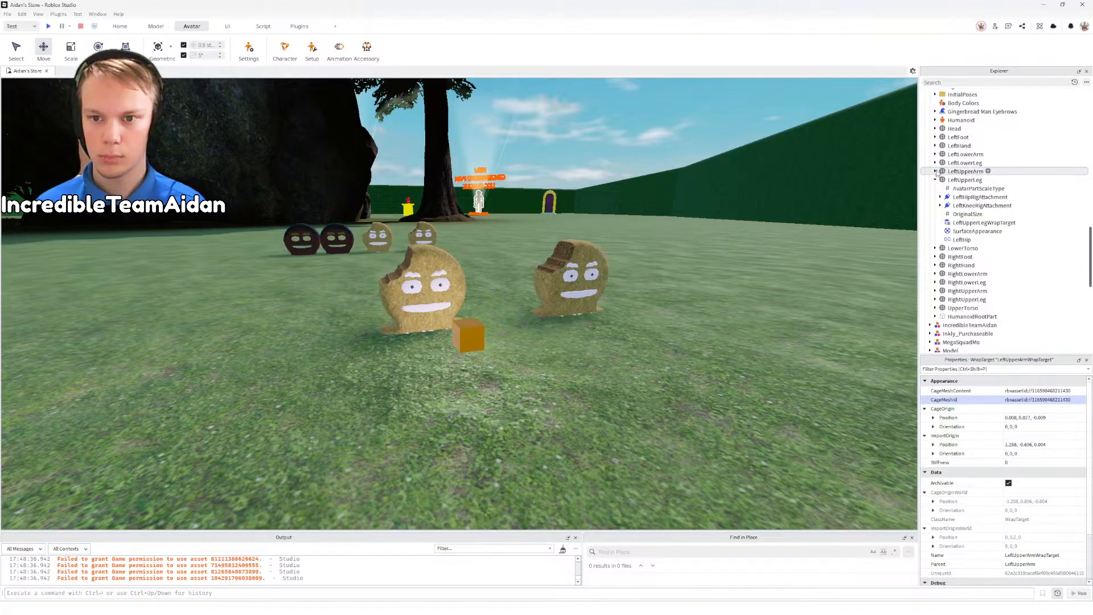
left_click(1003, 180)
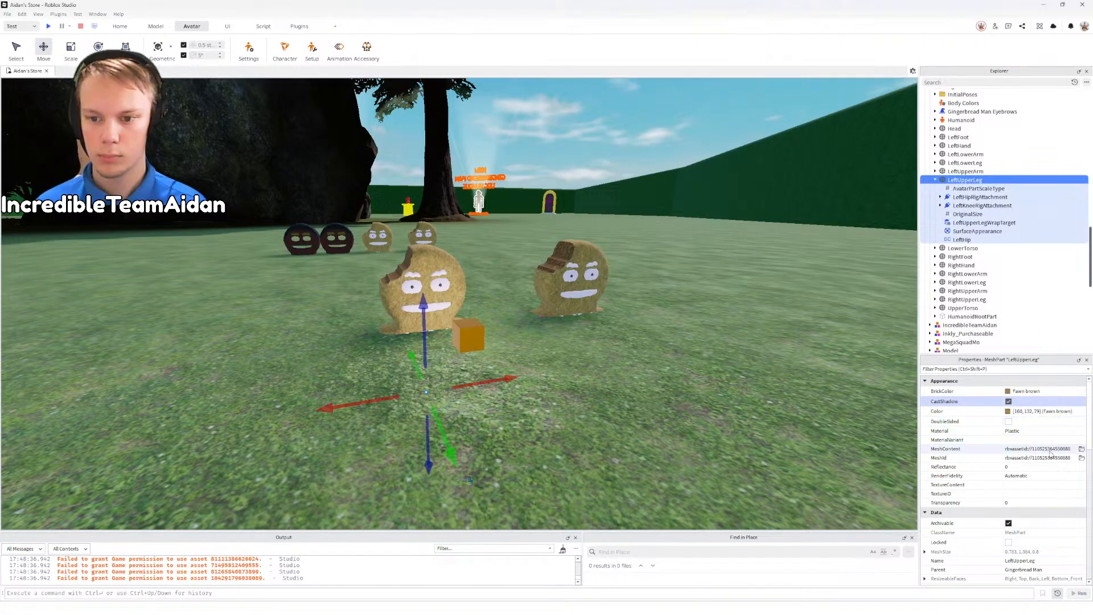
double_click(1050, 449)
key("alt+Tab")
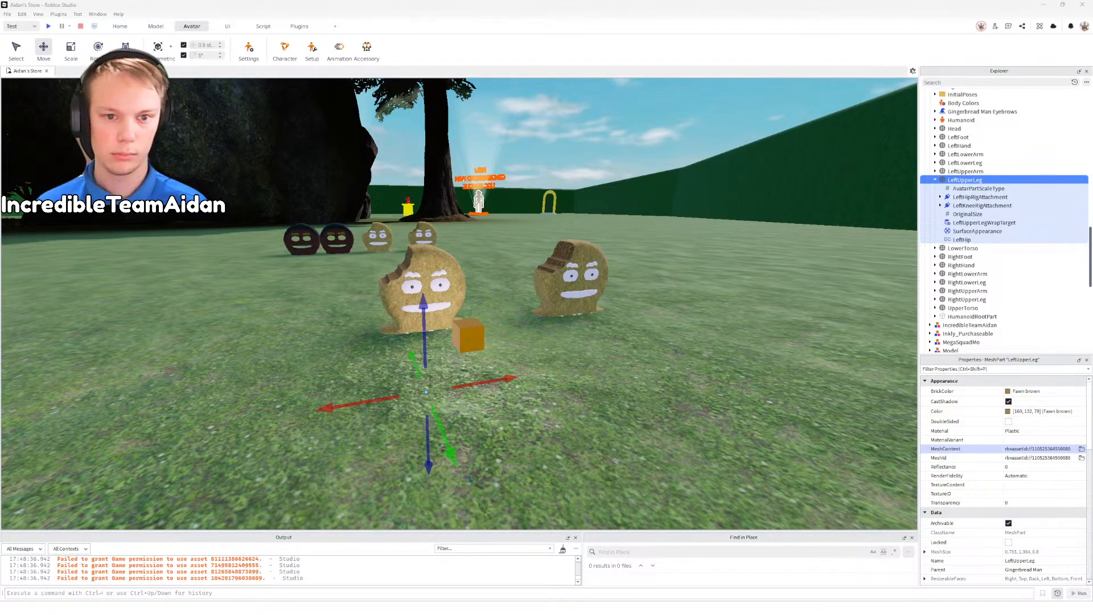
left_click(984, 222)
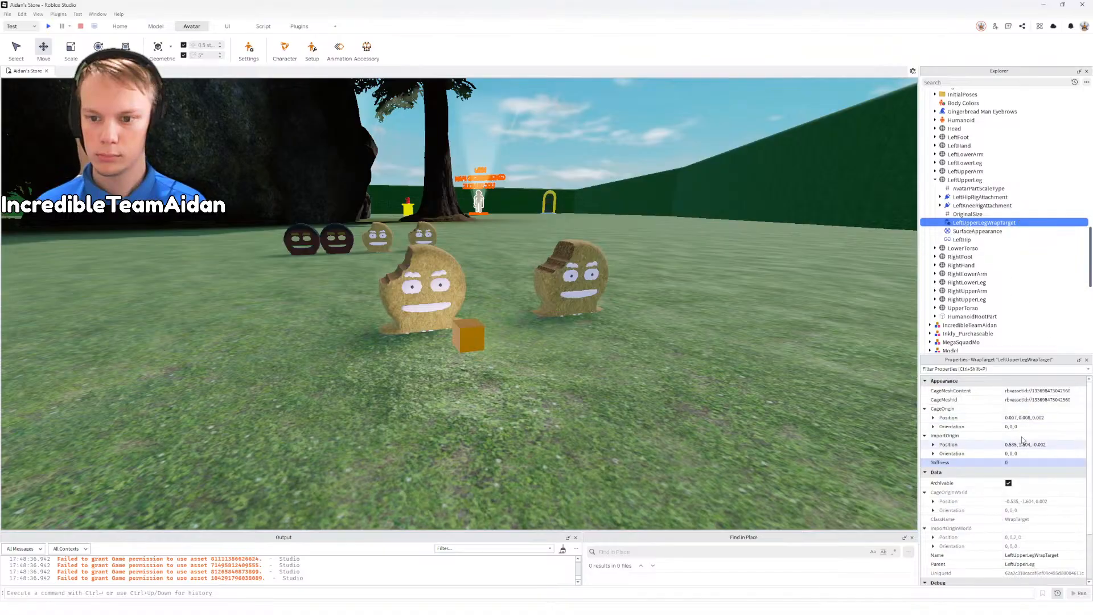
double_click(1053, 399)
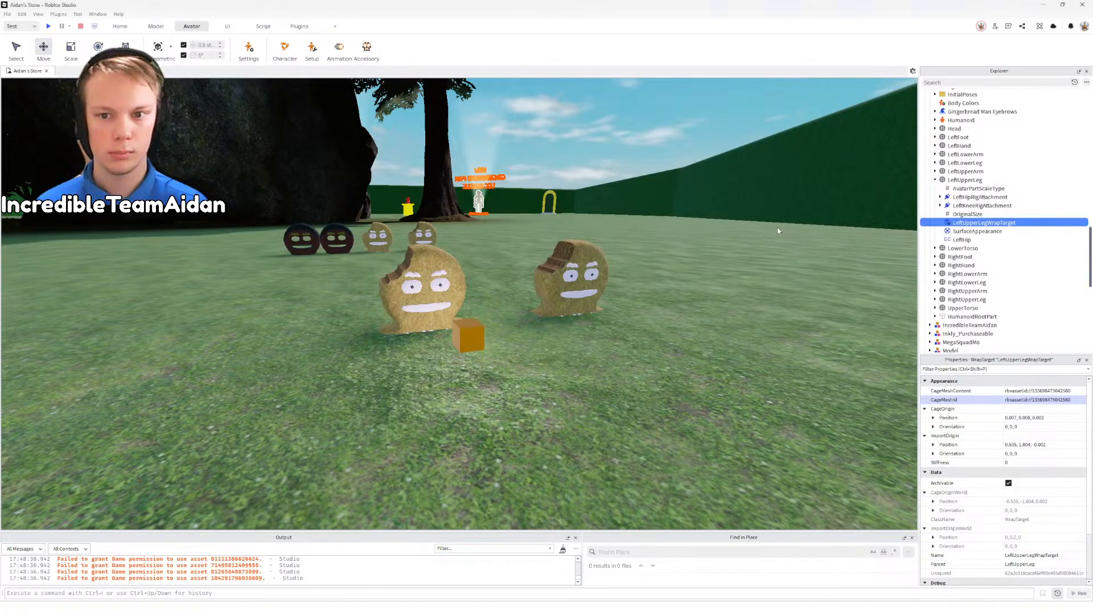
Step: Collapse LeftUpperLeg, expand LowerTorso, and copy the MeshContent asset number of LowerTorso for the other window
left_click(935, 180)
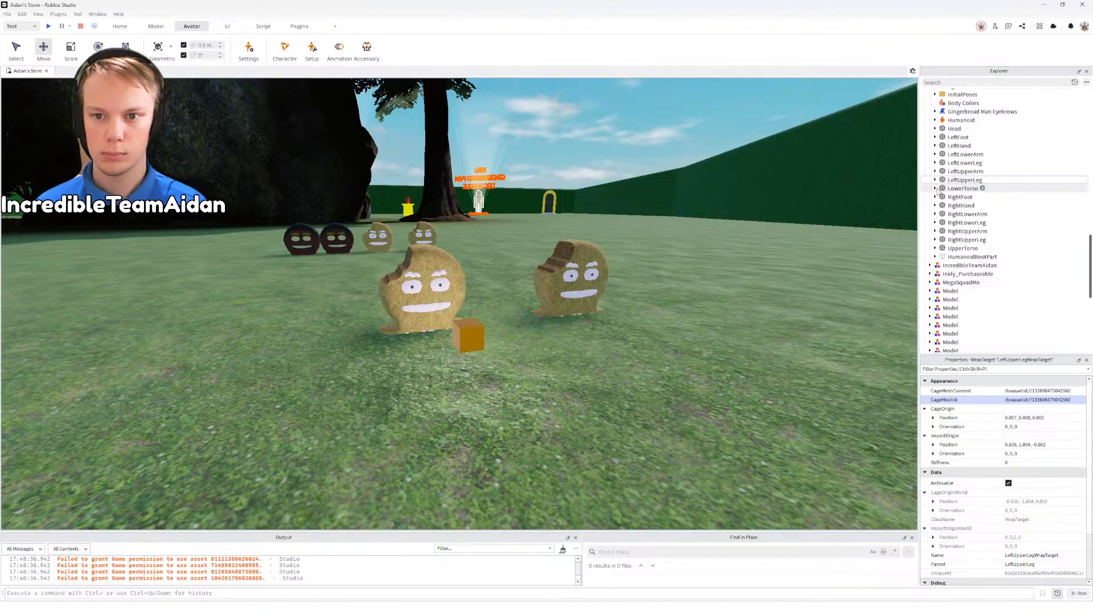
left_click(935, 188)
left_click(962, 189)
left_click(1048, 449)
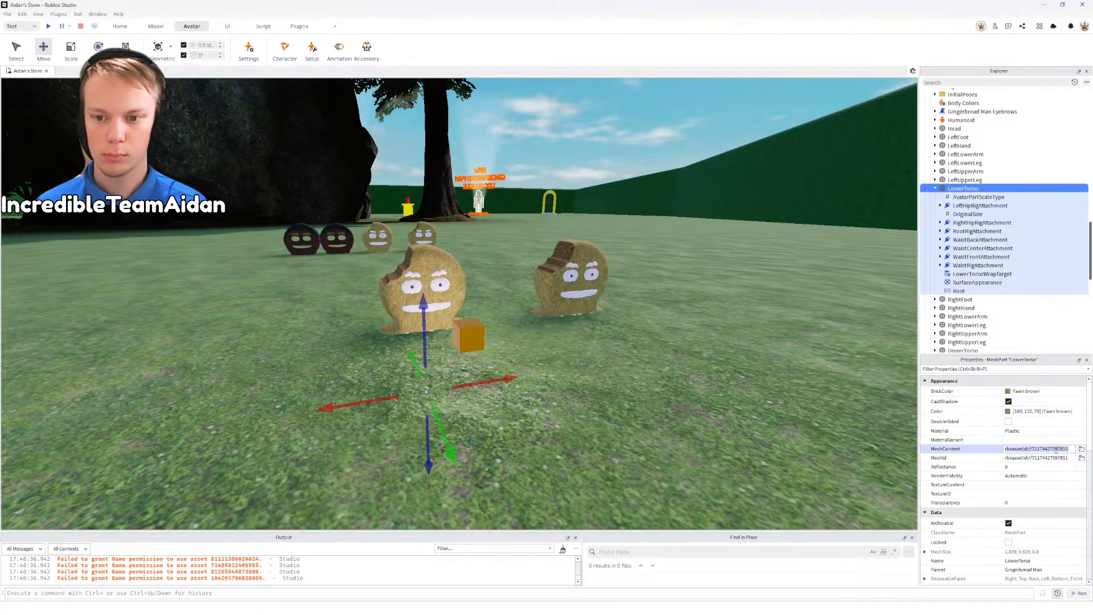
double_click(1053, 449)
key("alt+Tab")
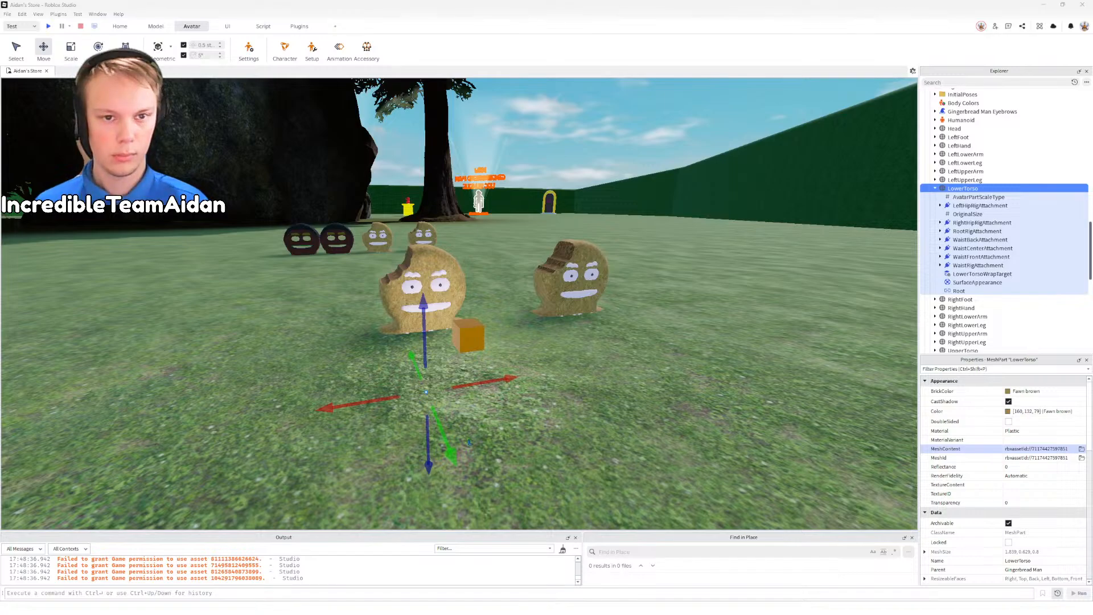
Step: Copy the CageMeshId asset number of LowerTorsoWrapTarget to the other window and return to the model
left_click(982, 274)
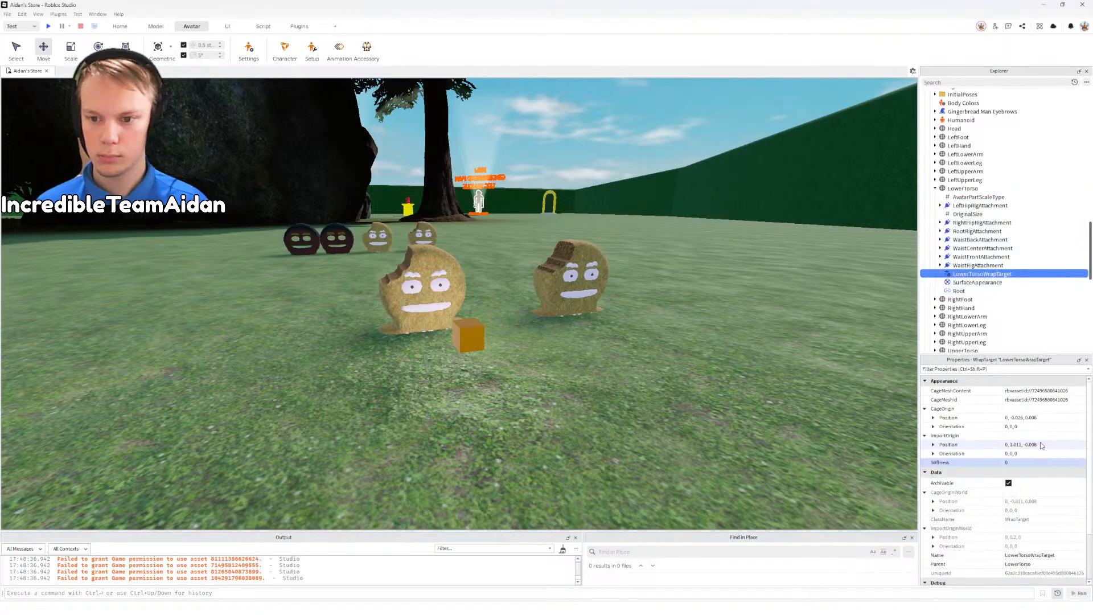
double_click(1047, 399)
key("alt+Tab")
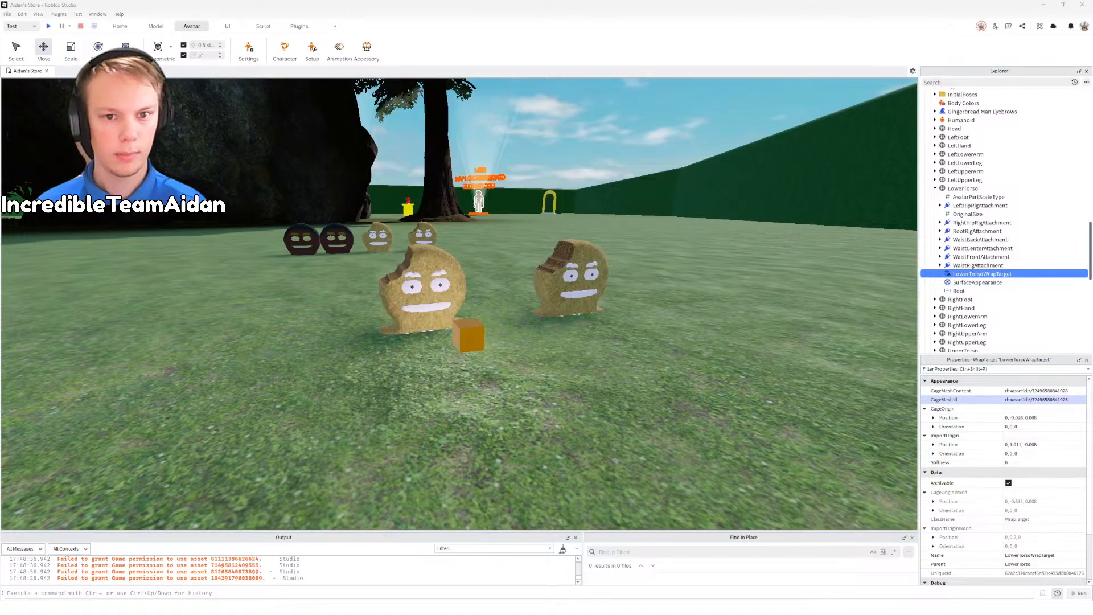
key("alt+Tab")
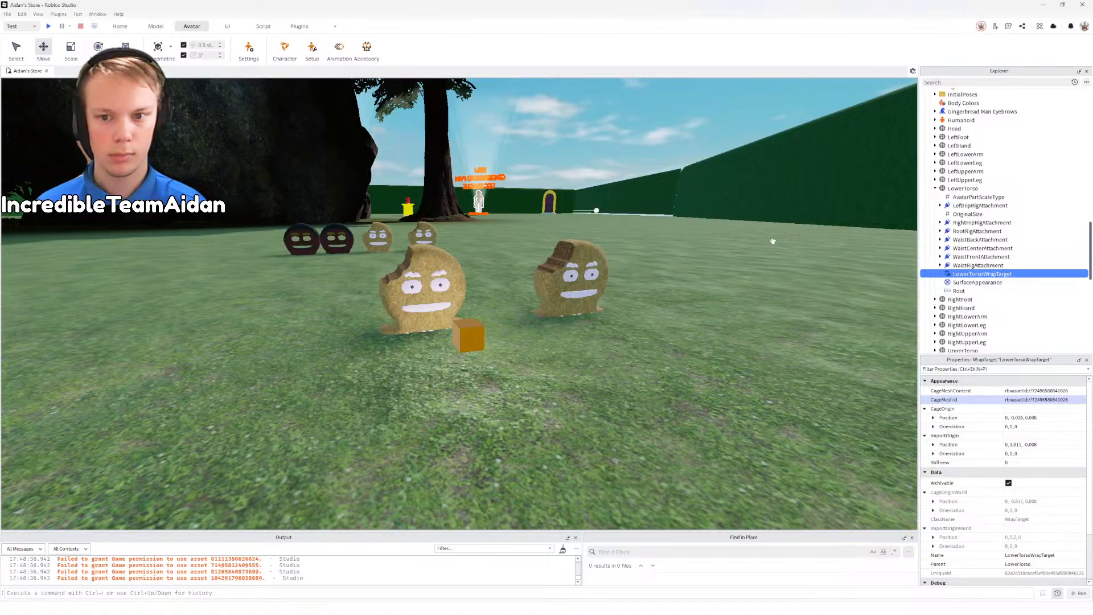
Step: Collapse LowerTorso, expand RightFoot, and copy RightFoot's MeshContent asset number to the other window
left_click(936, 189)
left_click(935, 197)
left_click(960, 196)
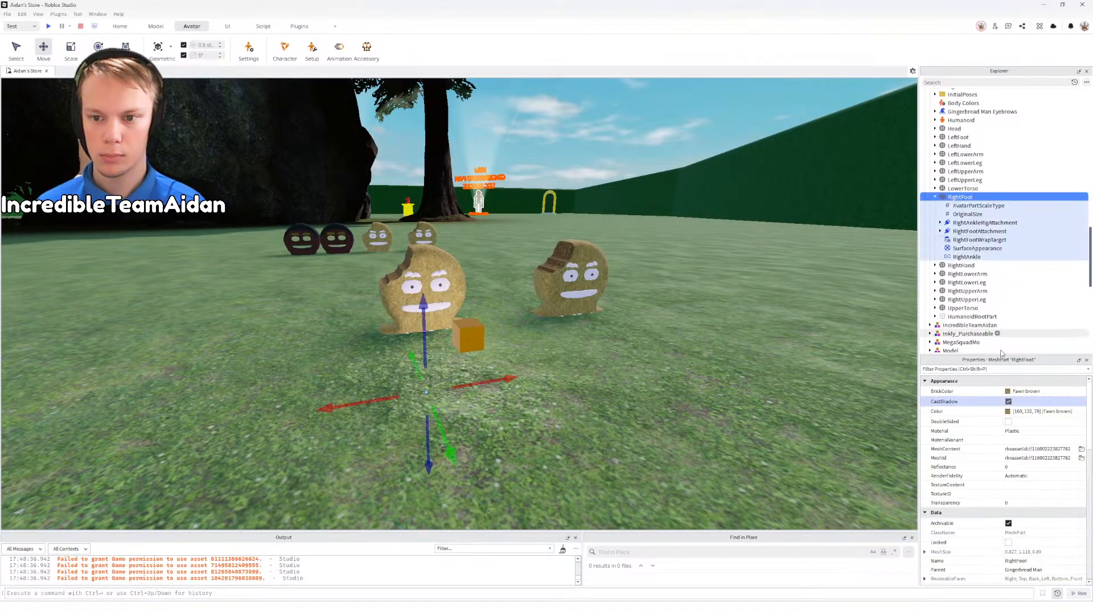
double_click(1062, 450)
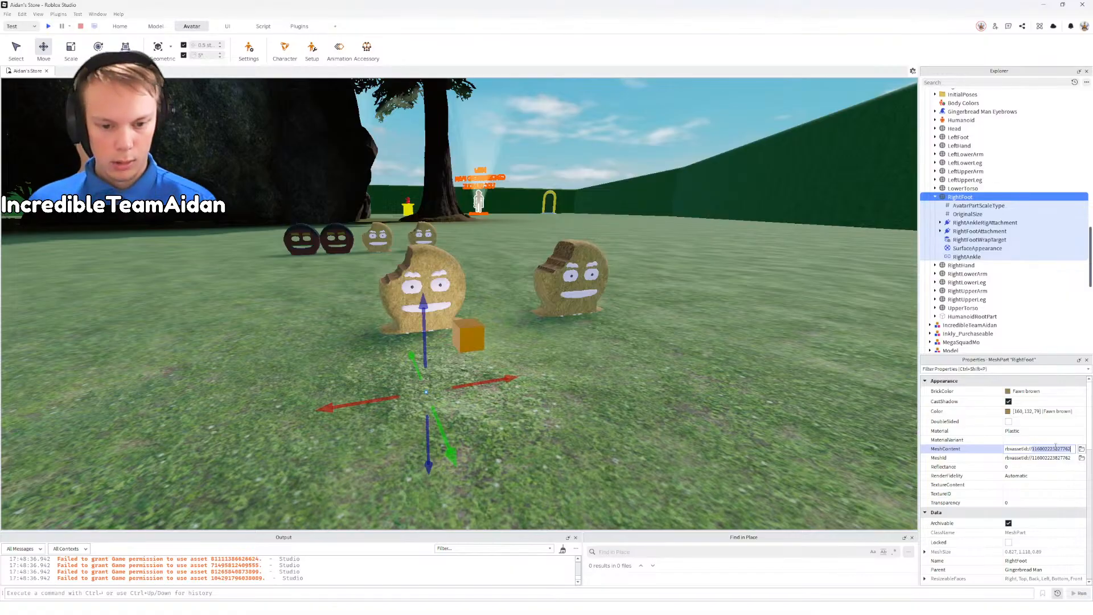
key("alt+Tab")
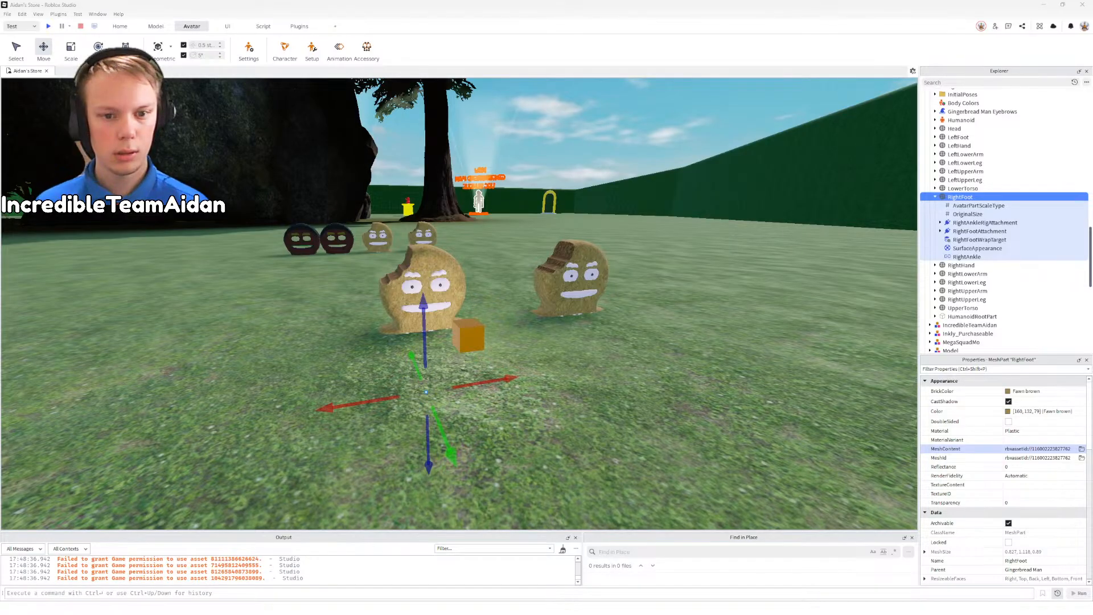
Step: Copy the CageMeshId asset number of RightFootWrapTarget to the other window and return to the model
left_click(975, 240)
double_click(1051, 400)
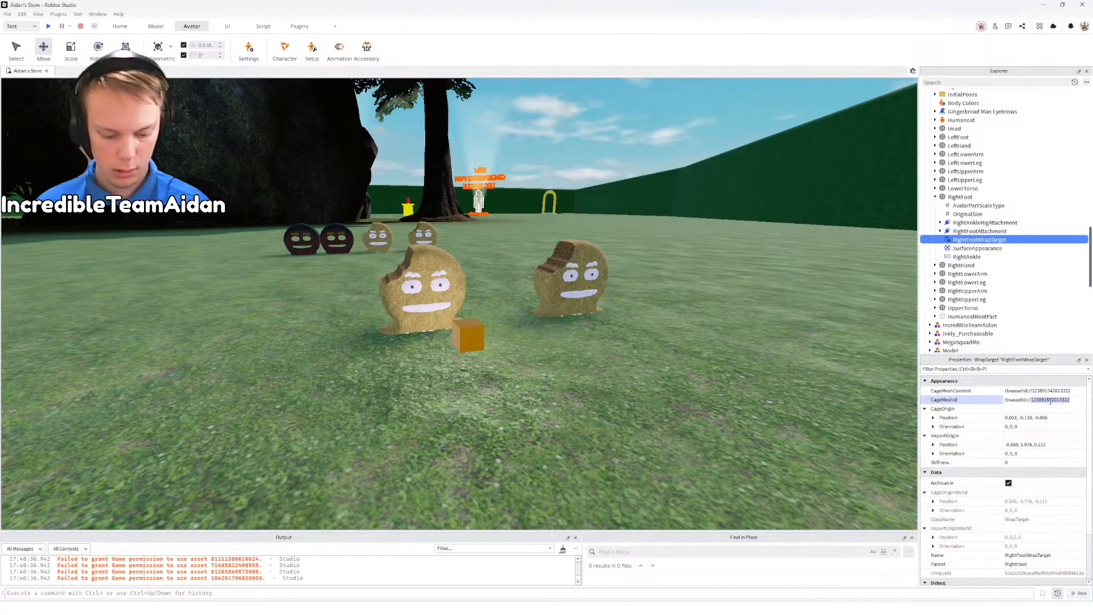
key("alt+Tab")
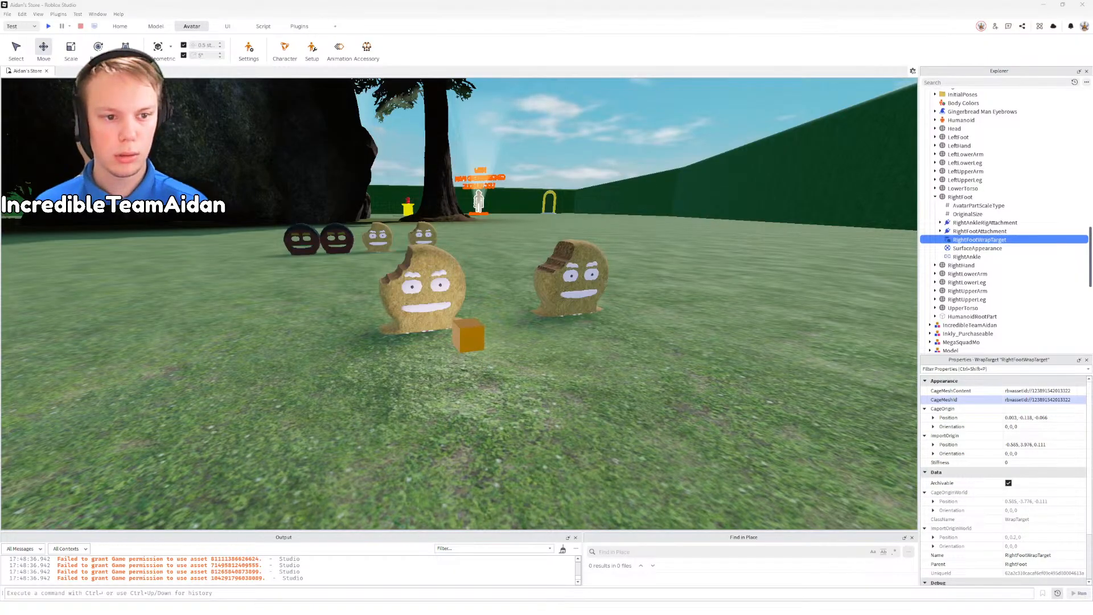
key("alt+Tab")
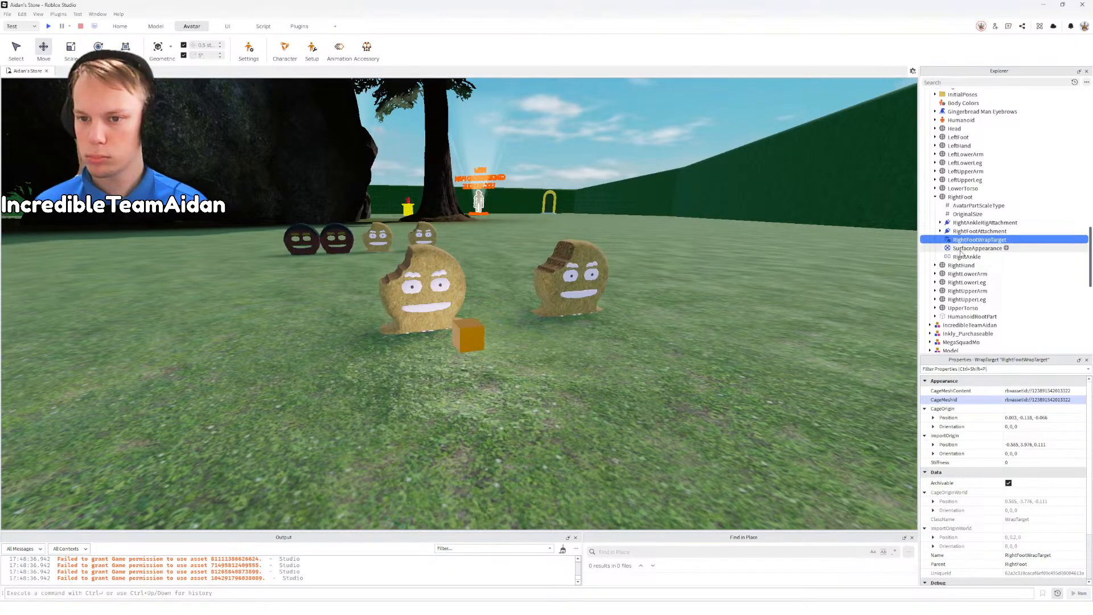
Step: Collapse RightFoot, expand RightHand, and copy RightHand's MeshContent asset number to the other window
left_click(935, 198)
left_click(935, 205)
left_click(962, 206)
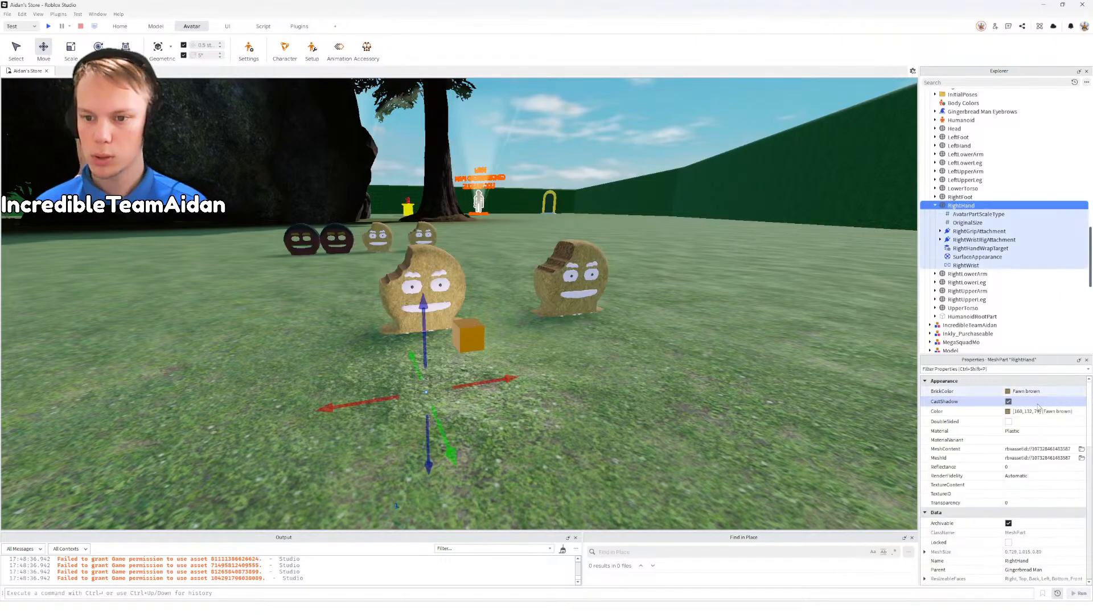
double_click(1053, 449)
key("alt+Tab")
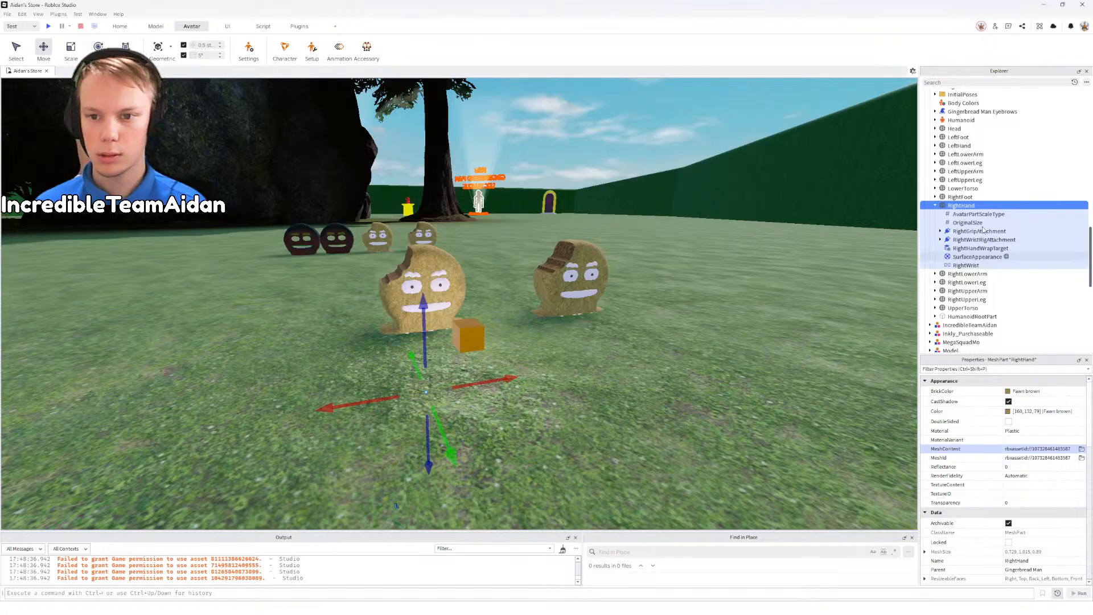
Step: Copy the CageMeshContent asset ID of RightHandWrapTarget to the other window and return to the model
left_click(1060, 248)
double_click(1052, 390)
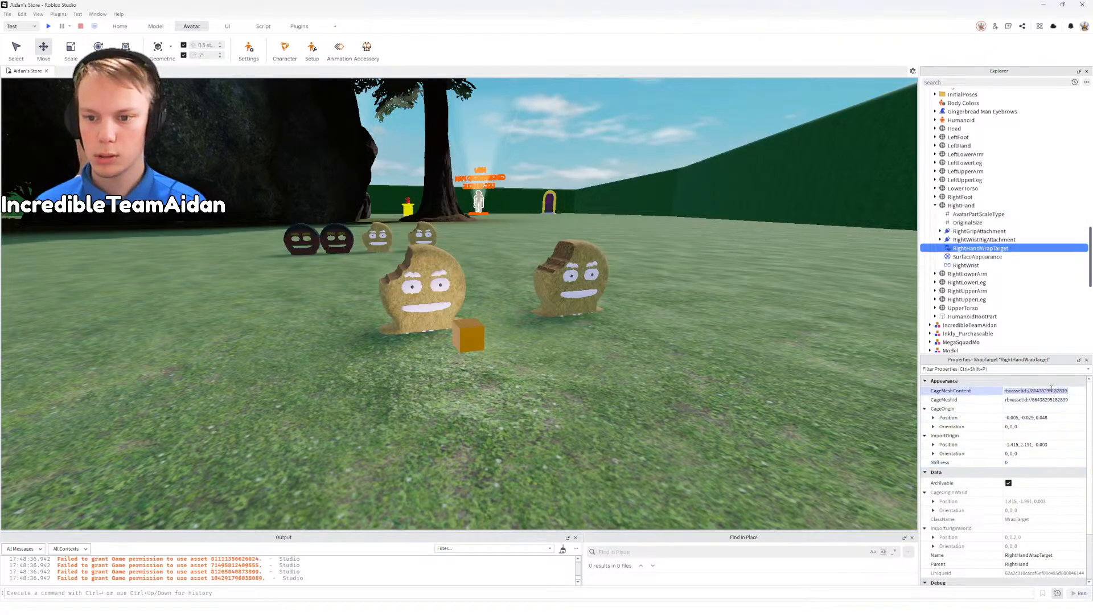
key("alt+Tab")
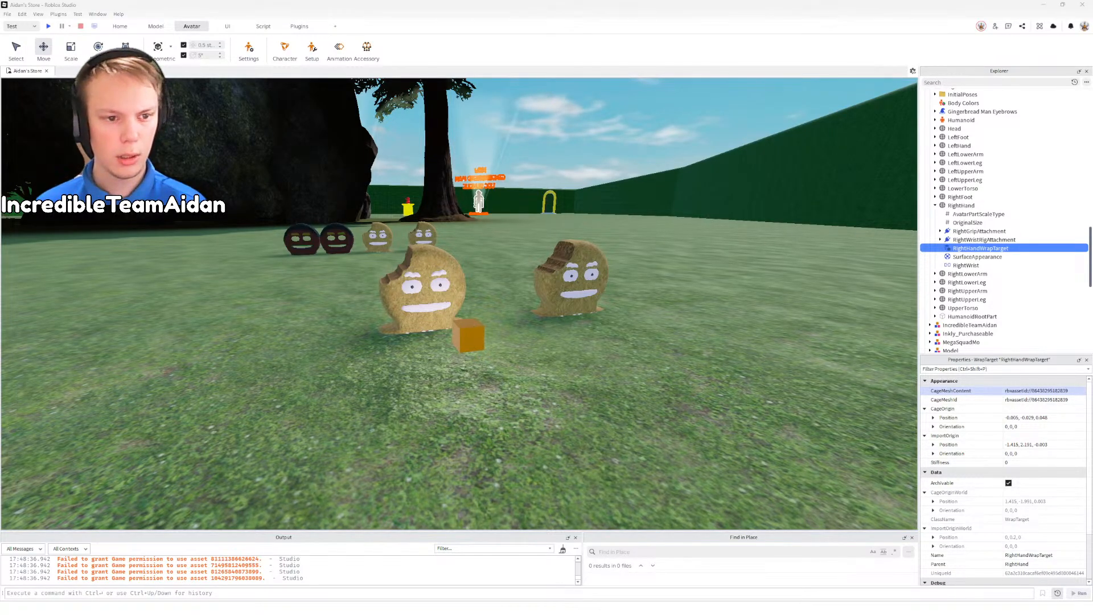
key("alt+Tab")
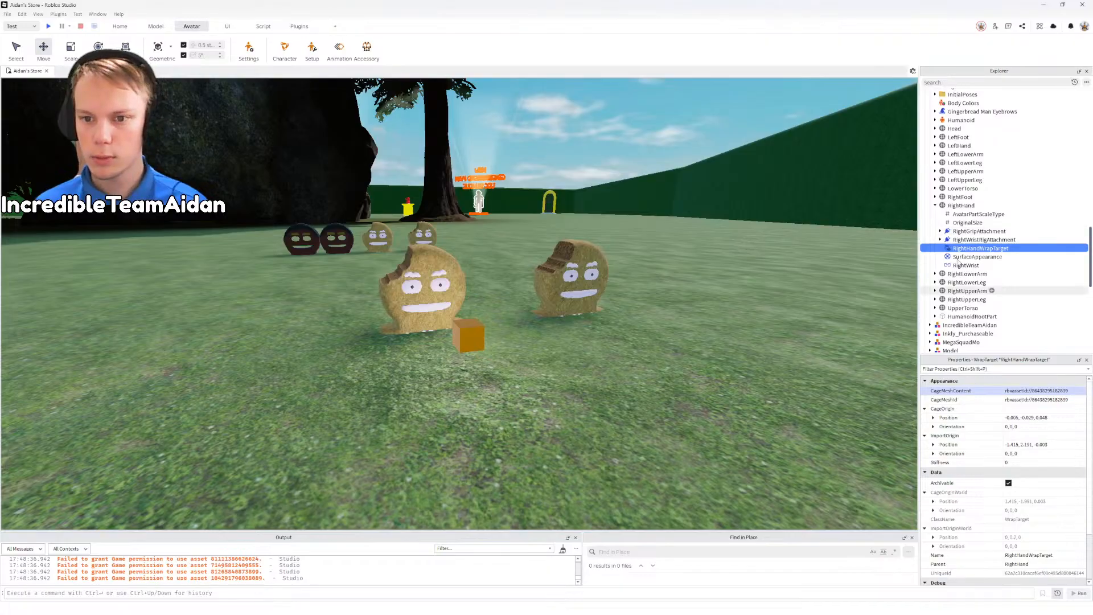
Step: Collapse RightHand, expand RightLowerArm, and copy RightLowerArm's MeshContent asset number to the other window
left_click(935, 206)
left_click(935, 214)
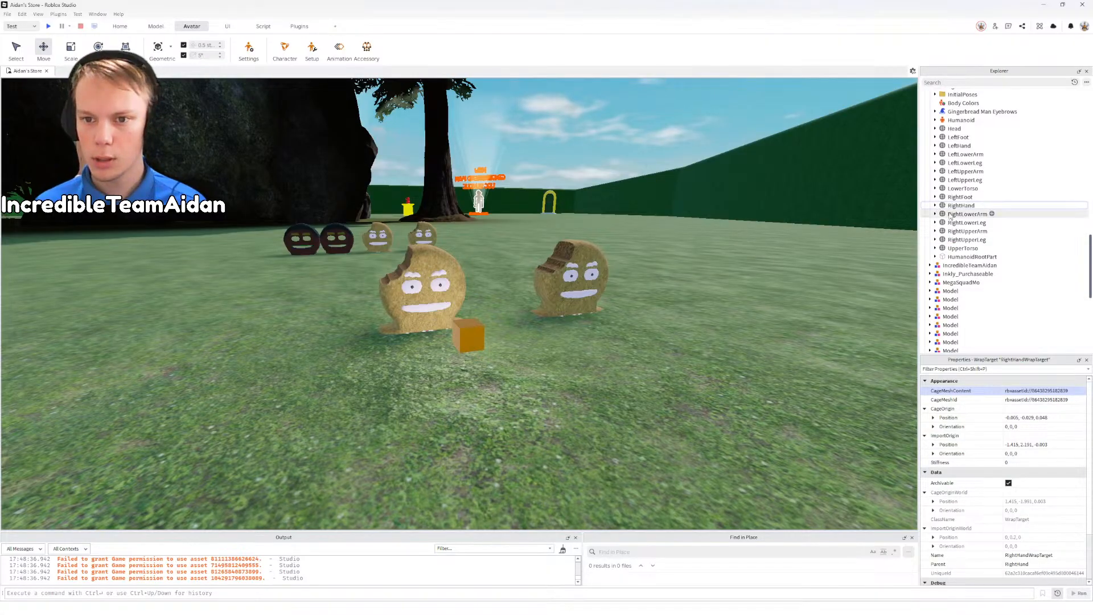
left_click(943, 214)
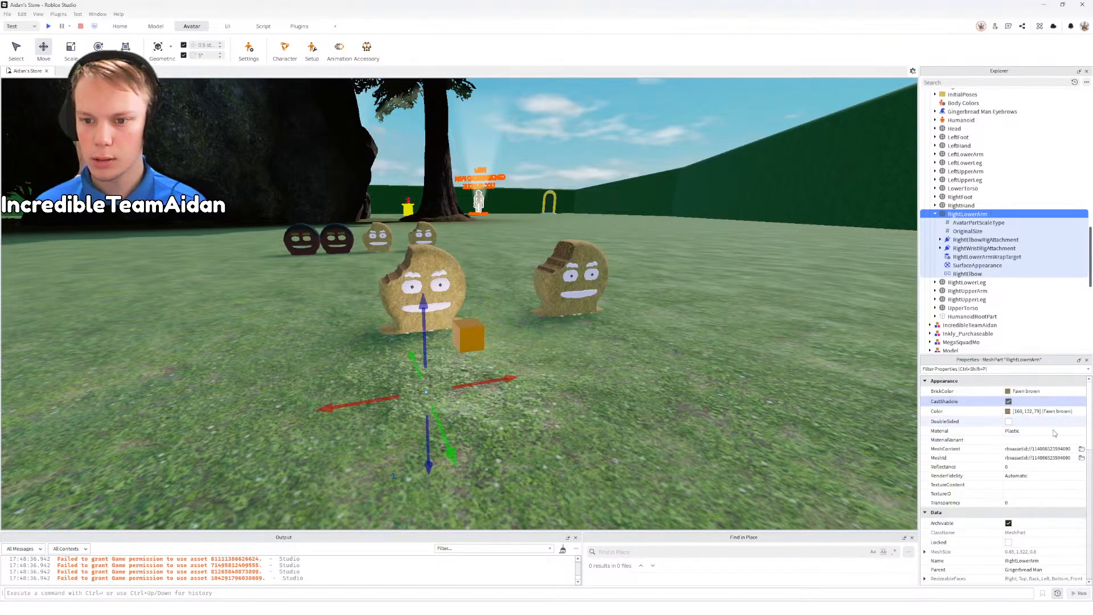
left_click(1057, 448)
key("alt+Tab")
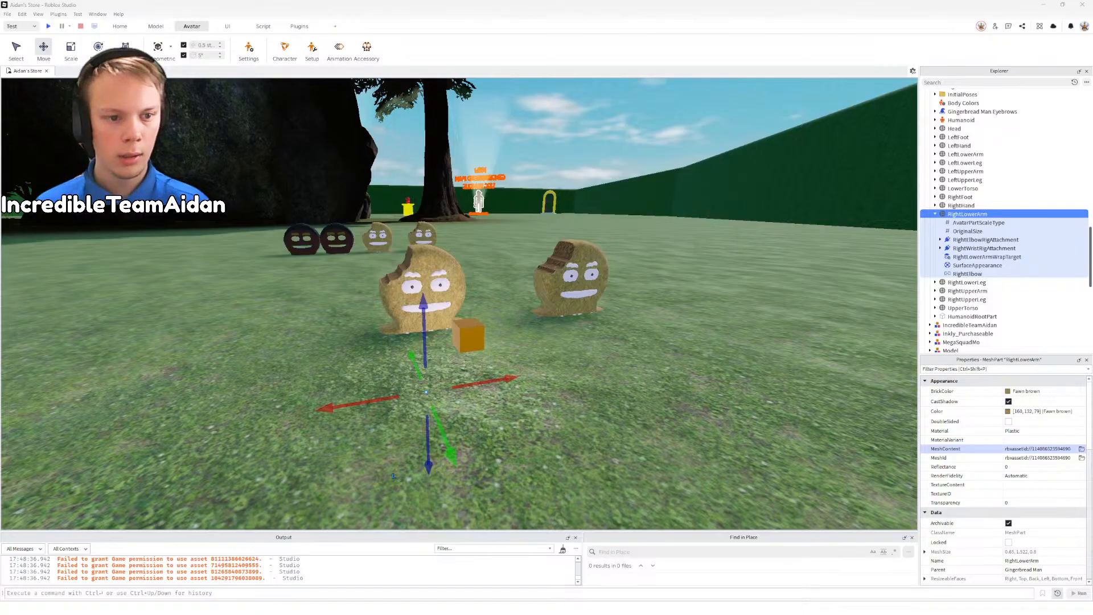
key("alt+Tab")
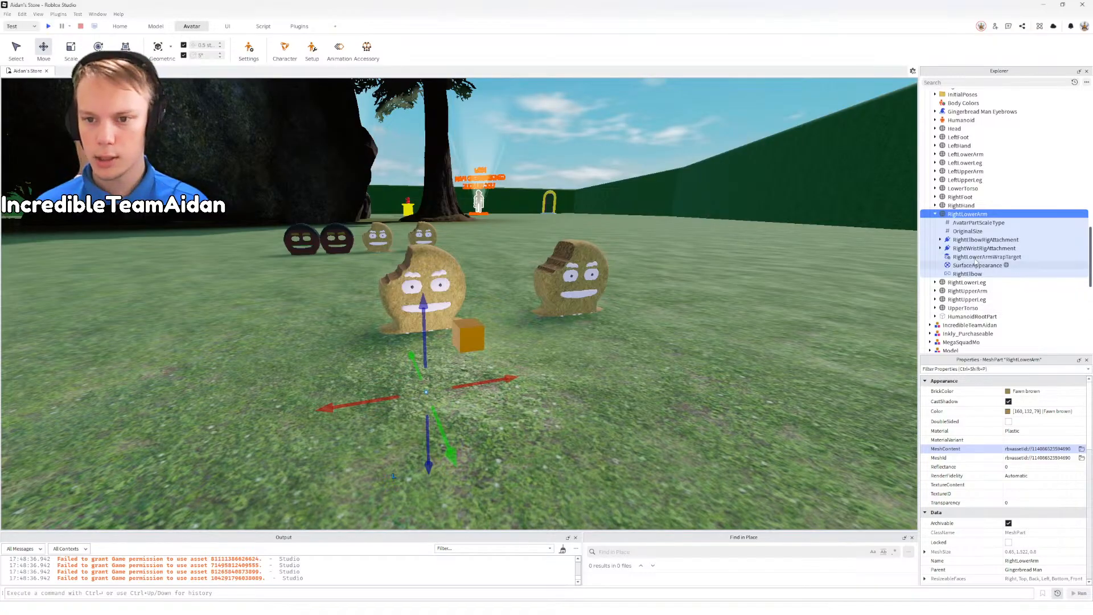
Step: Copy the CageMeshId asset number of RightLowerArmWrapTarget and take it to the other window
left_click(987, 257)
left_click(1056, 400)
double_click(1057, 400)
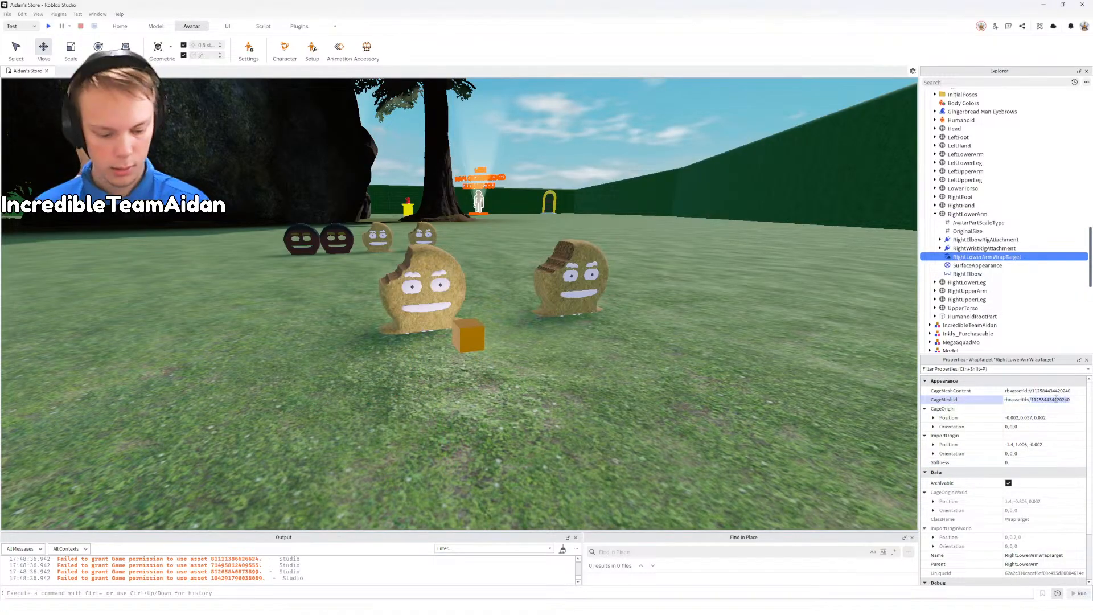
key("alt+Tab")
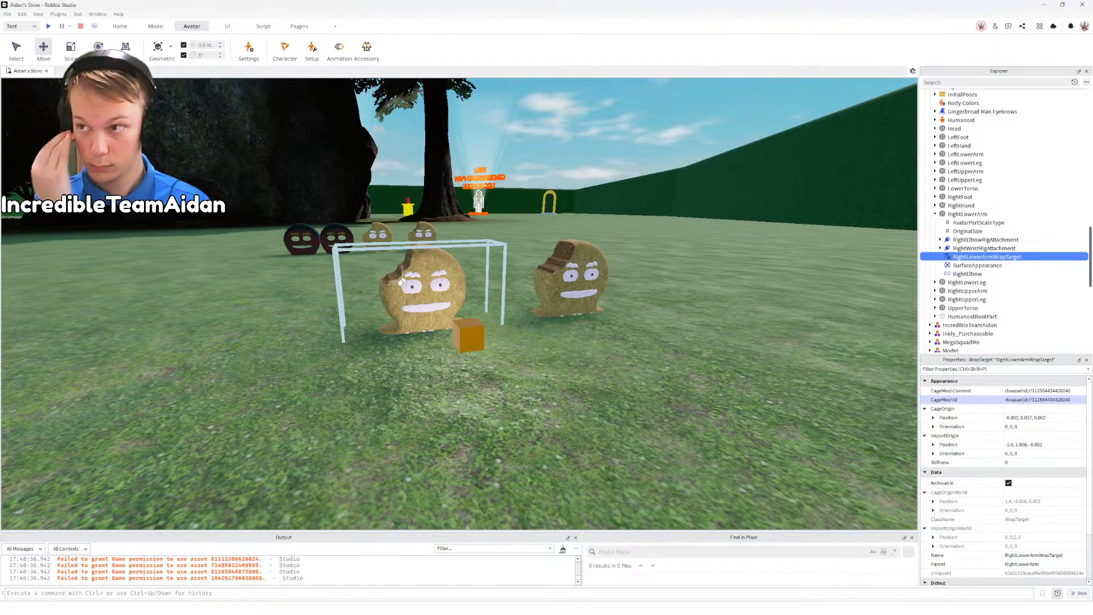
Step: Expand RightLowerLeg in place of RightLowerArm, and copy the asset numbers of its MeshContent and RightLowerLegWrapTarget's CageMeshId for the other window
left_click(936, 214)
left_click(935, 223)
left_click(967, 223)
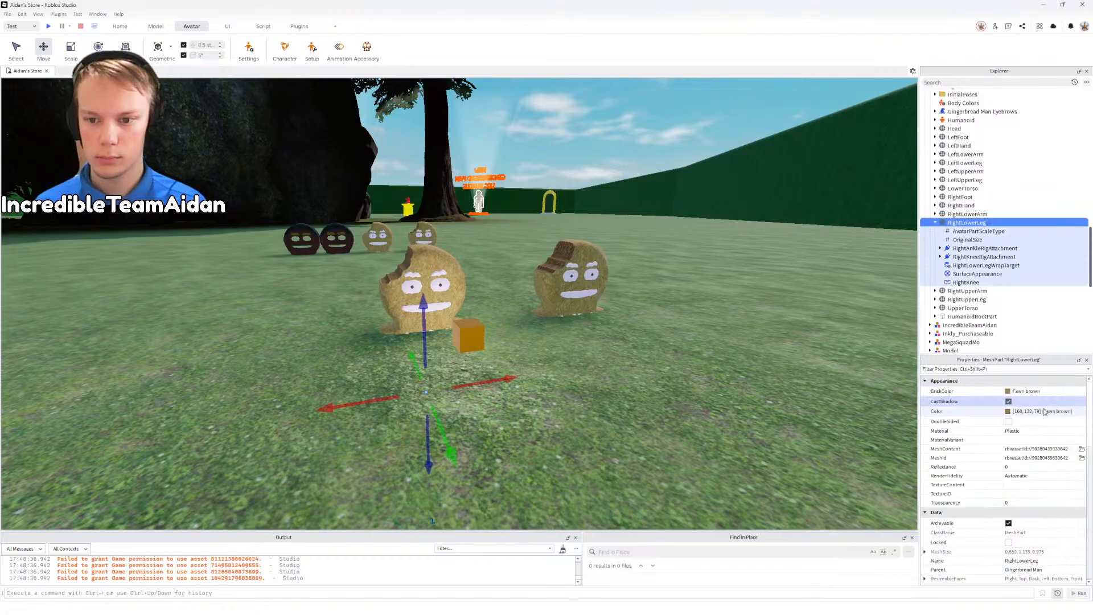
left_click(1047, 449)
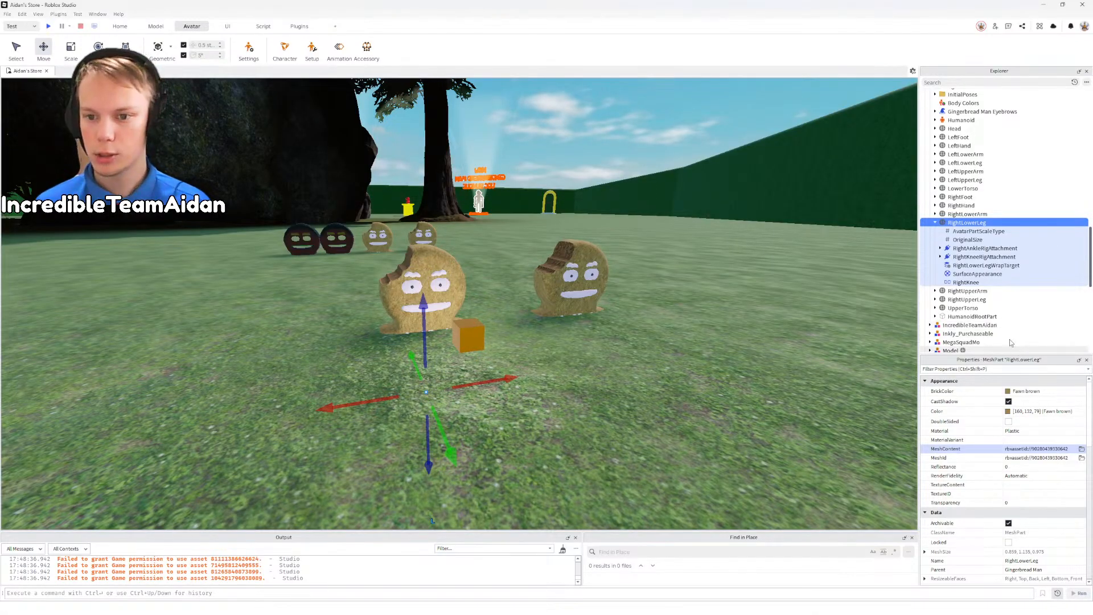
left_click(990, 265)
double_click(1053, 400)
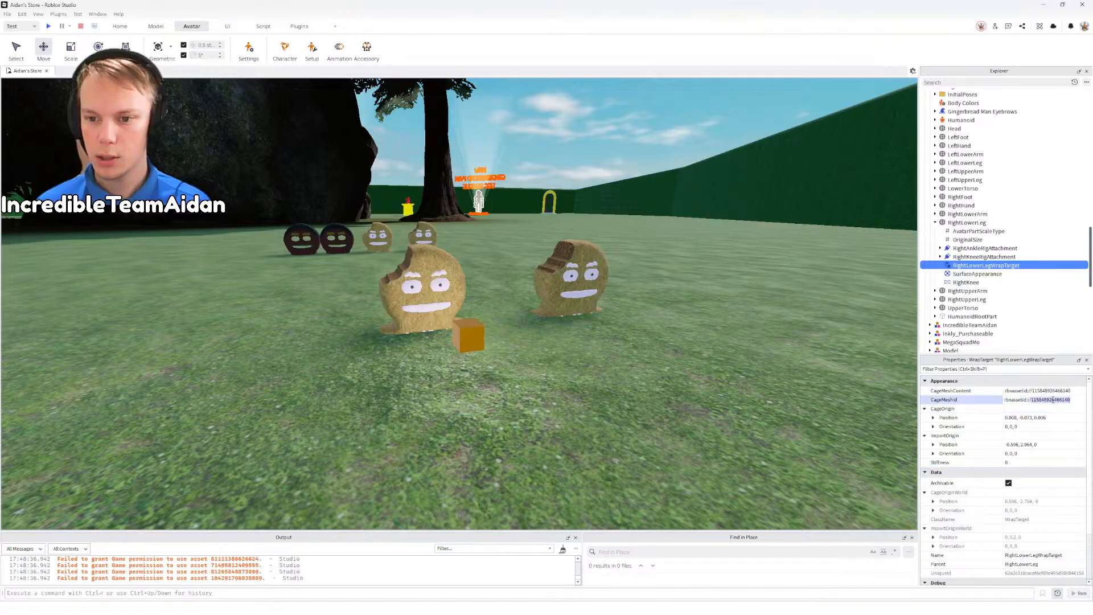
key("alt+Tab")
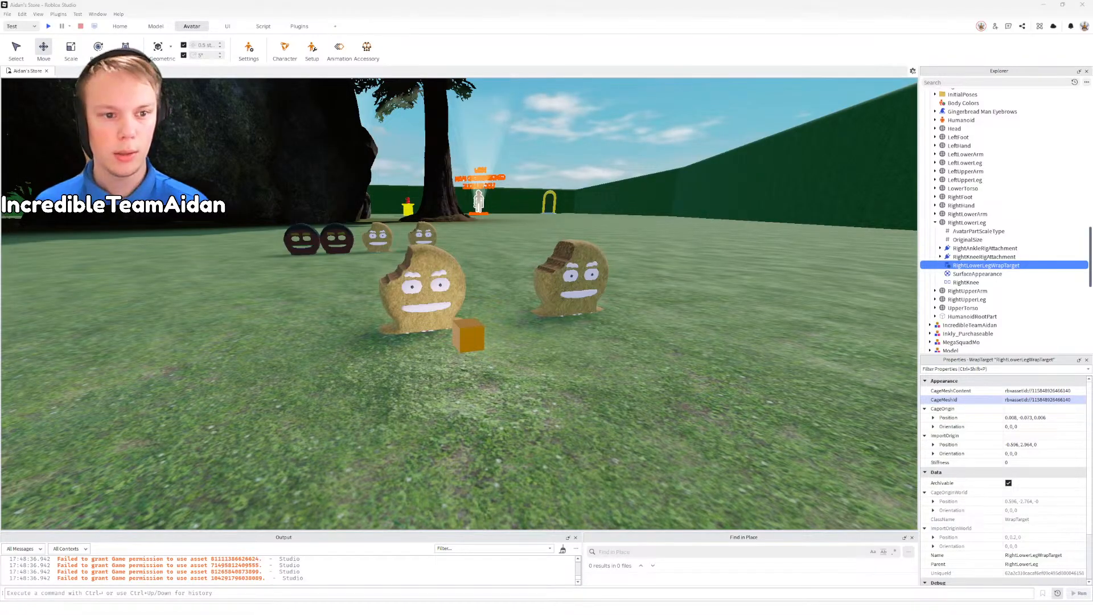
Step: Expand RightUpperArm in place of RightLowerLeg, and copy the asset numbers of its MeshContent and RightUpperArmWrapTarget's CageMeshId for the other window
left_click(936, 222)
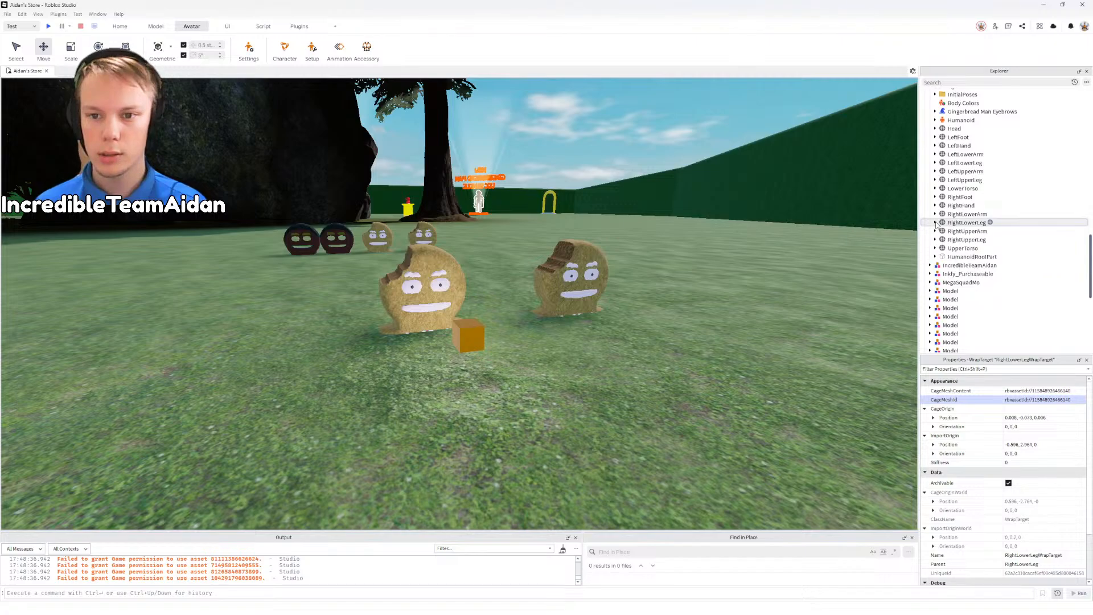
left_click(936, 232)
left_click(968, 231)
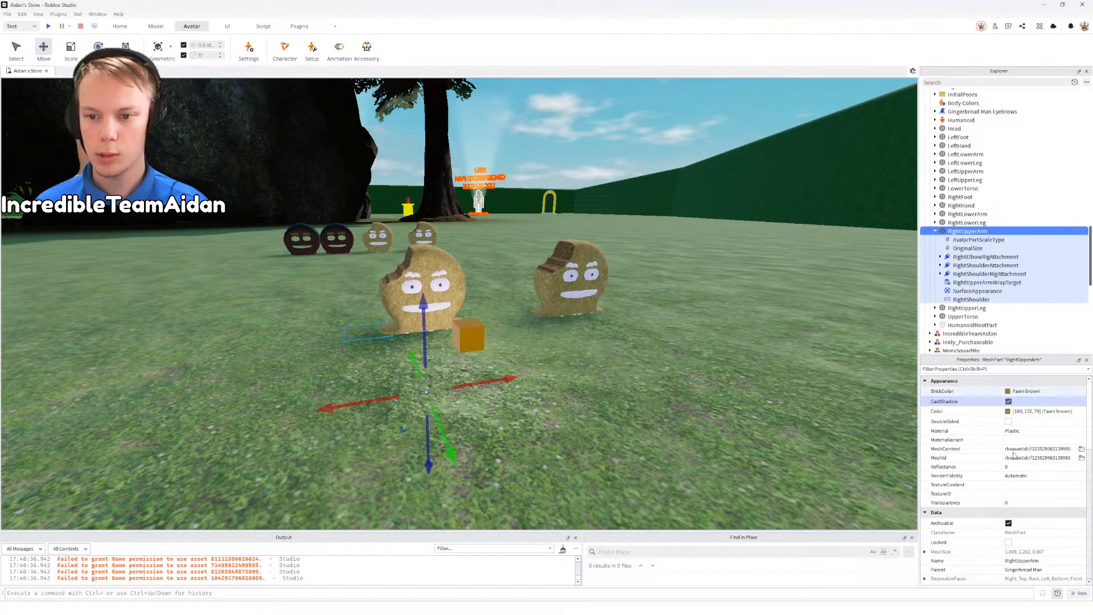
double_click(1053, 449)
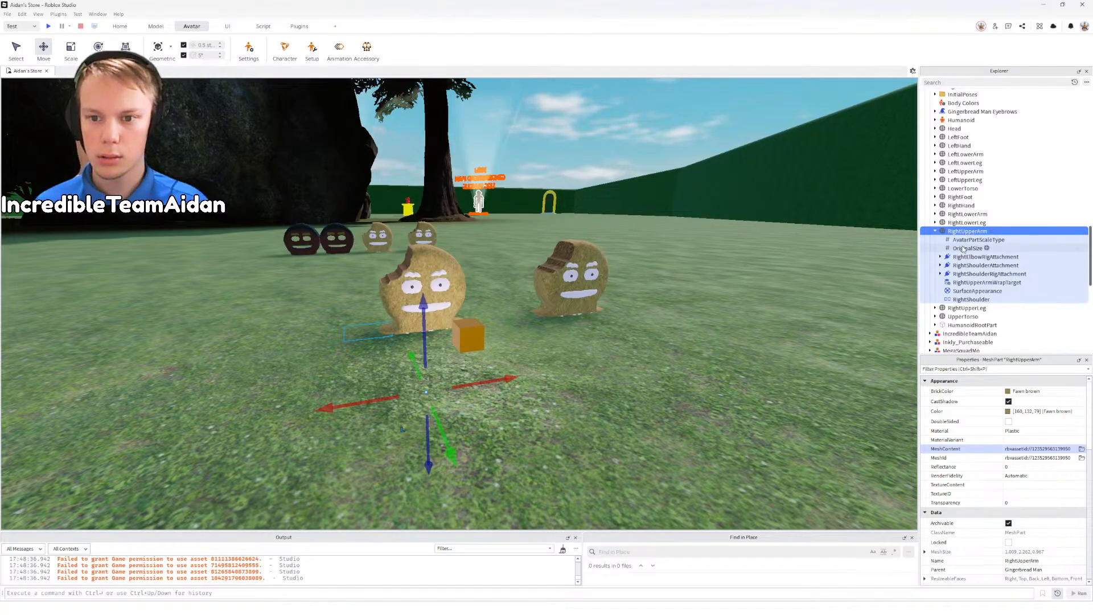
left_click(964, 284)
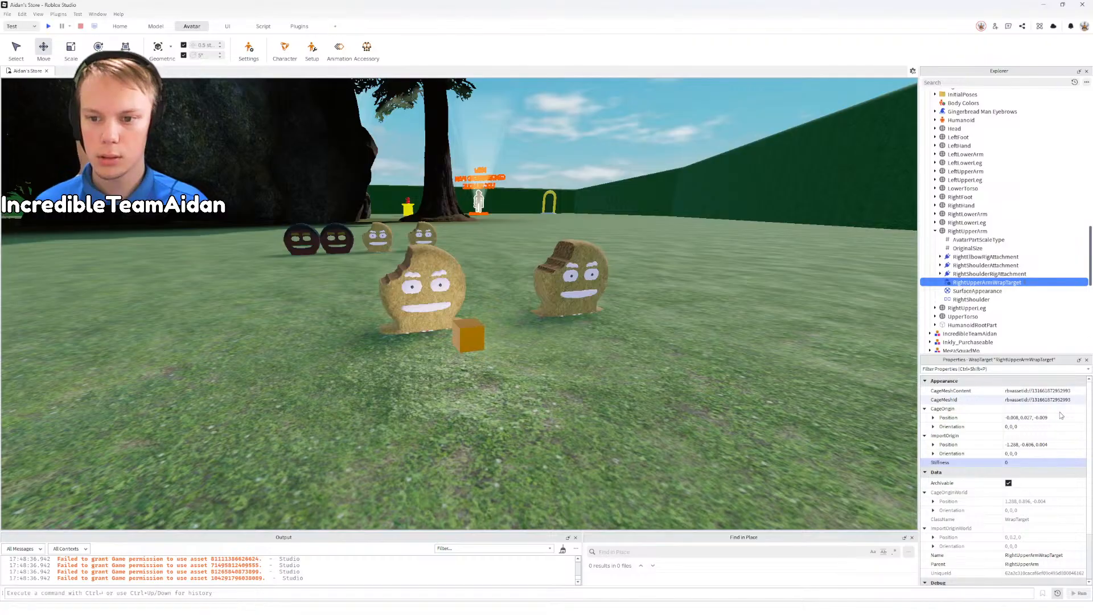
double_click(1063, 400)
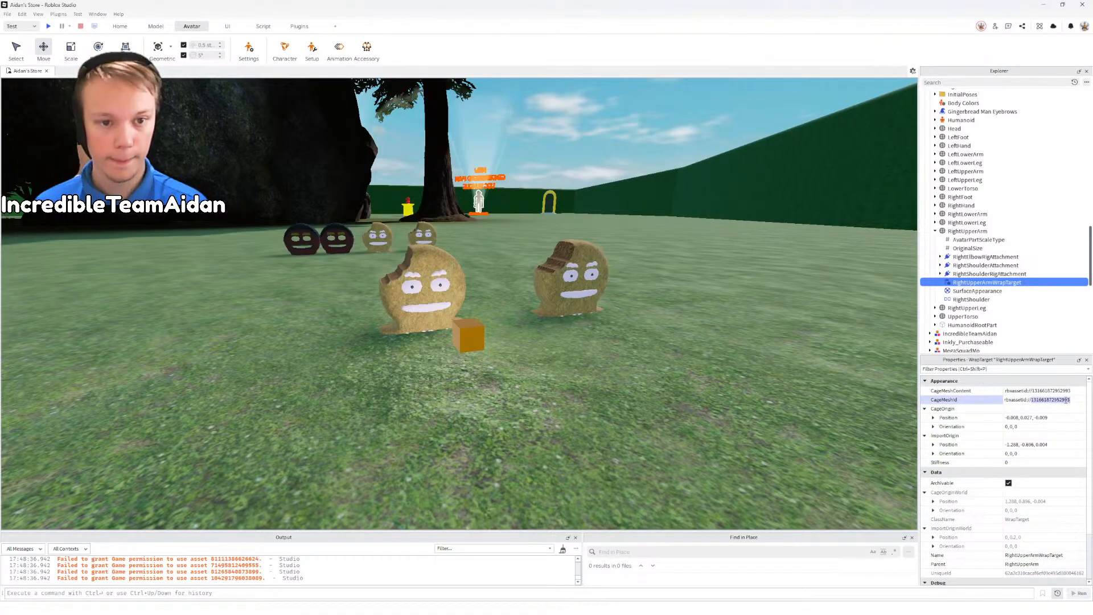
key("alt+Tab")
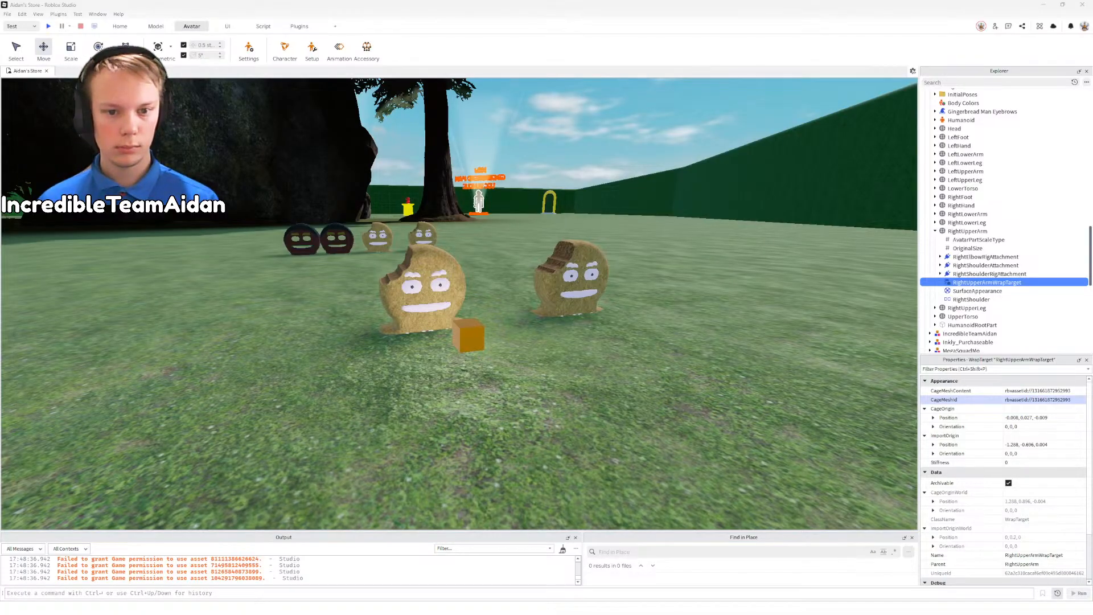
key("alt+Tab")
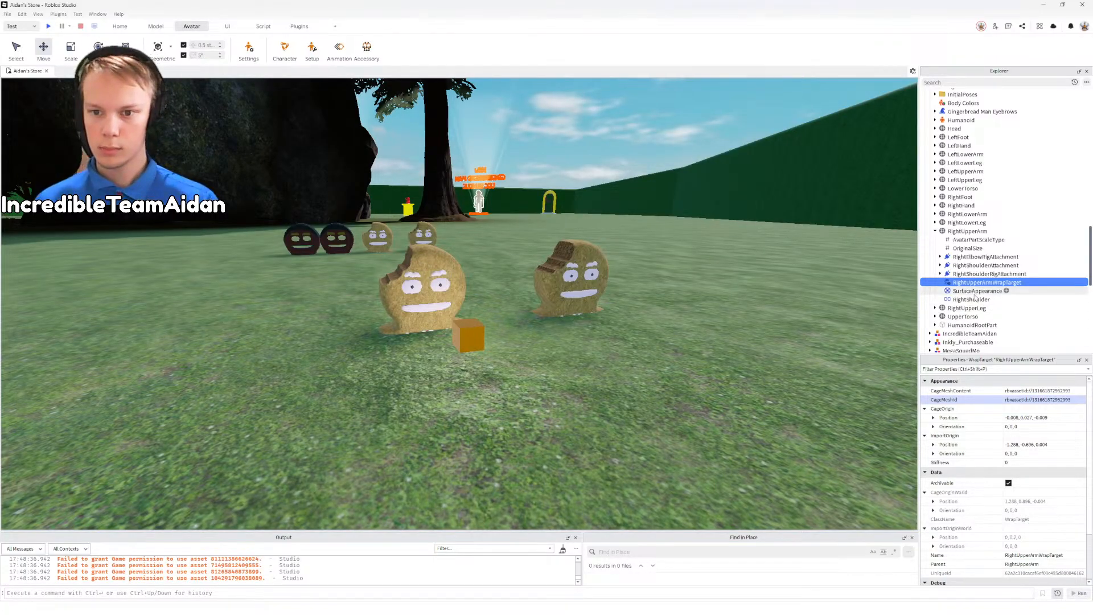
Step: Collapse RightUpperArm, expand RightUpperLeg, and copy RightUpperLeg's MeshContent asset number to the other window
left_click(936, 231)
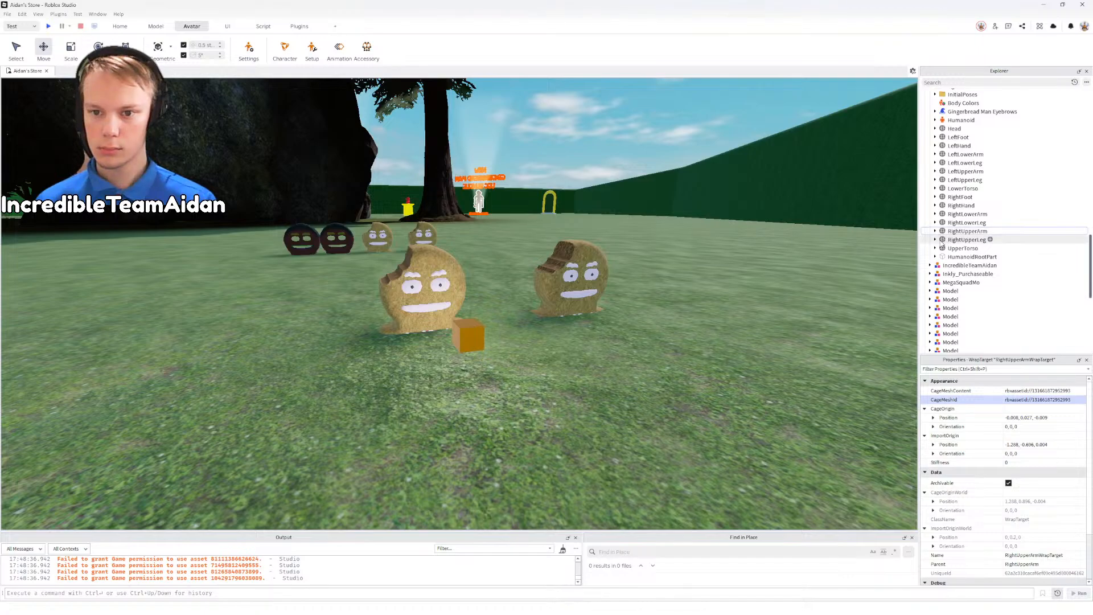
left_click(935, 239)
left_click(956, 240)
double_click(1047, 450)
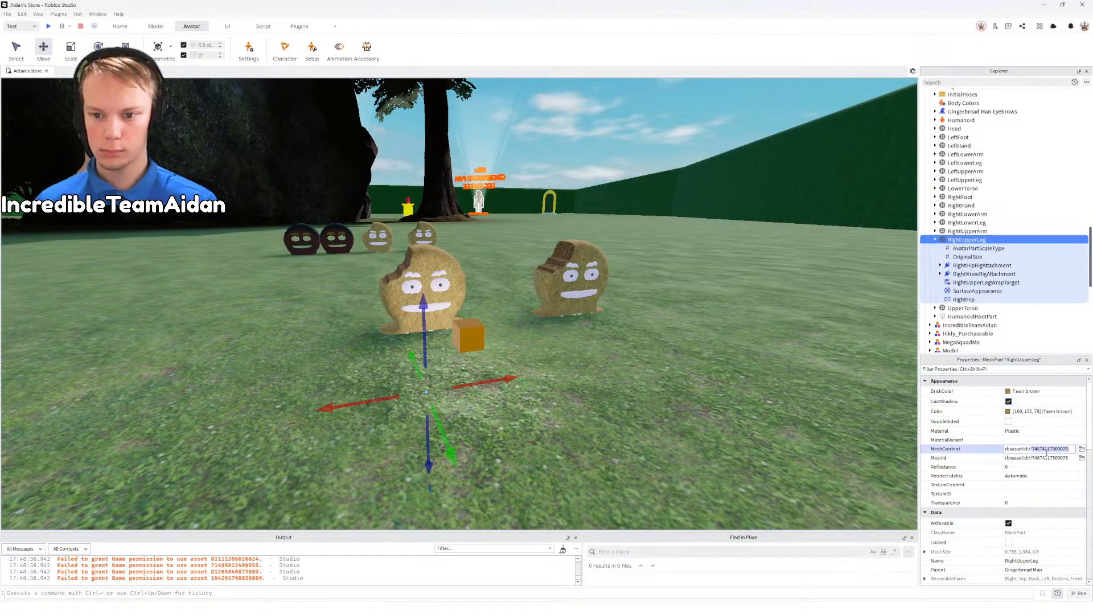
key("alt+Tab")
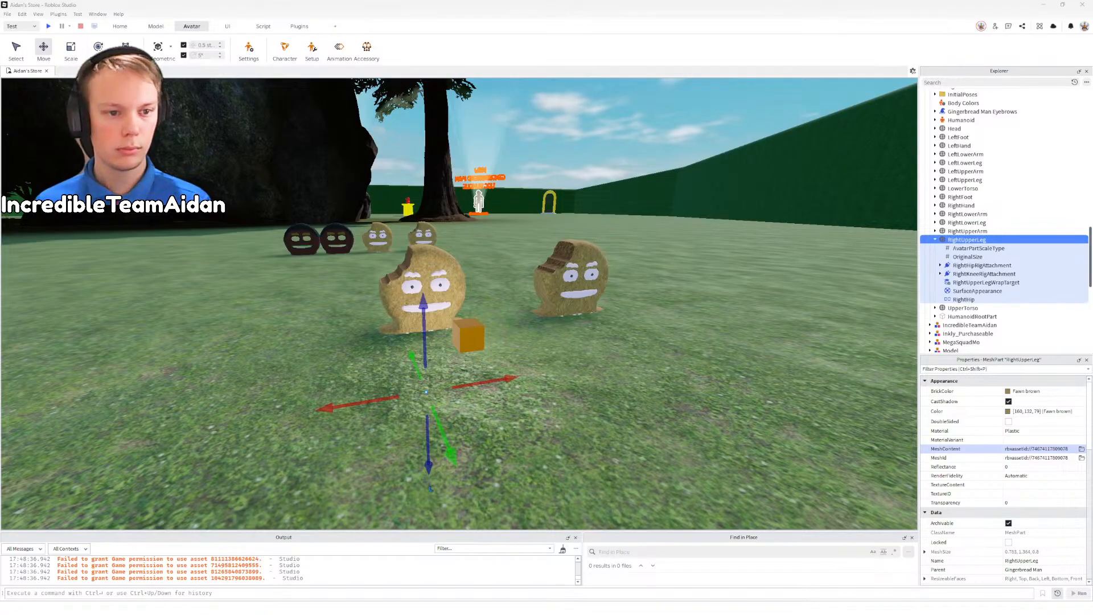
key("alt+Tab")
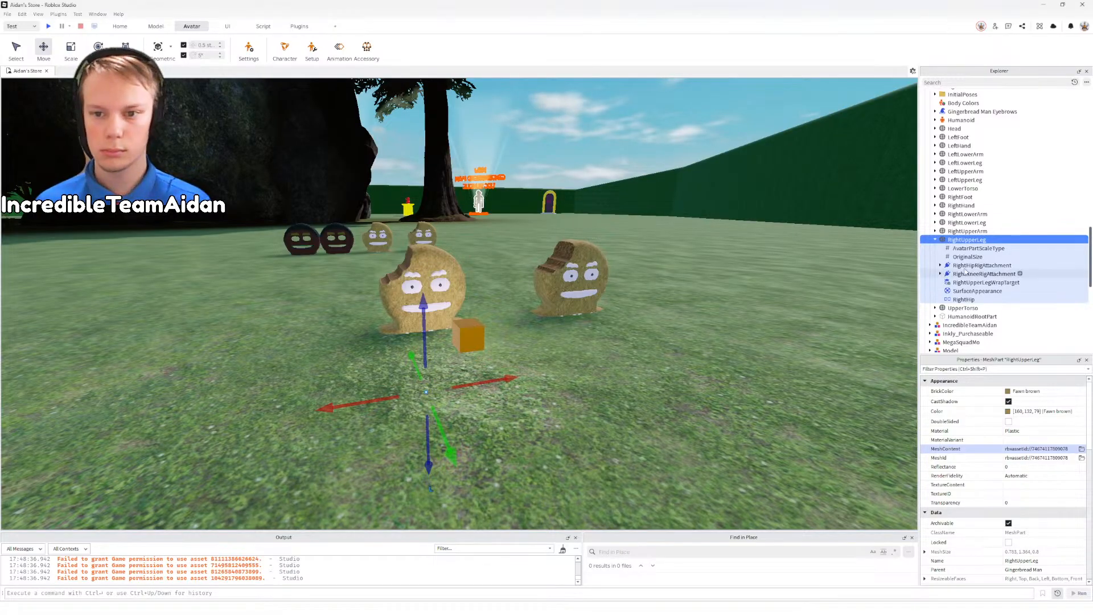
Step: Copy the CageMeshId asset number of RightUpperLegWrapTarget and take it to the other window
left_click(968, 283)
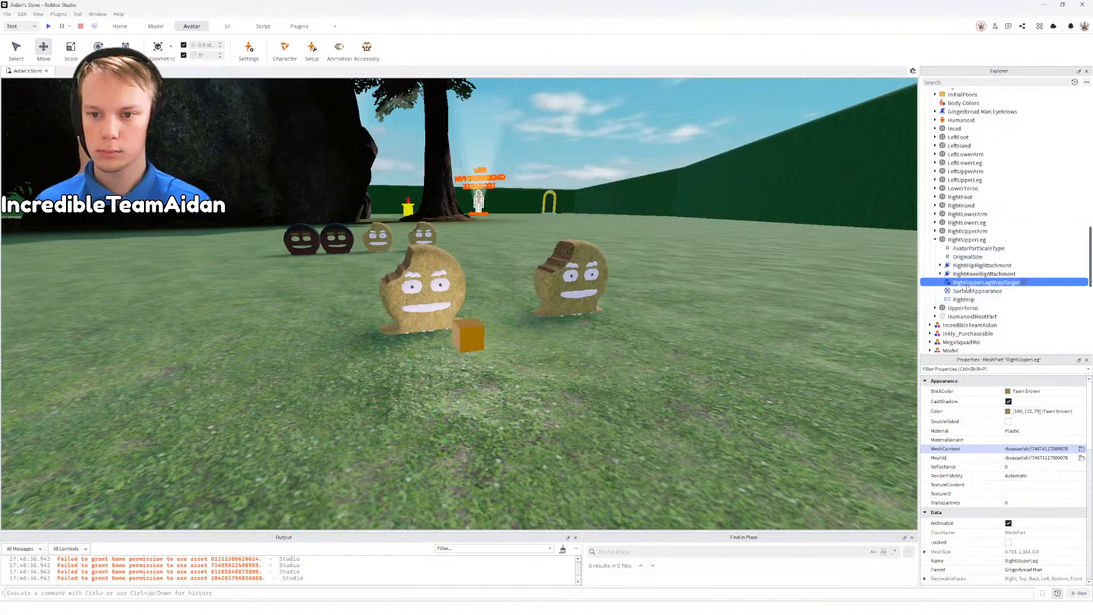
double_click(1051, 400)
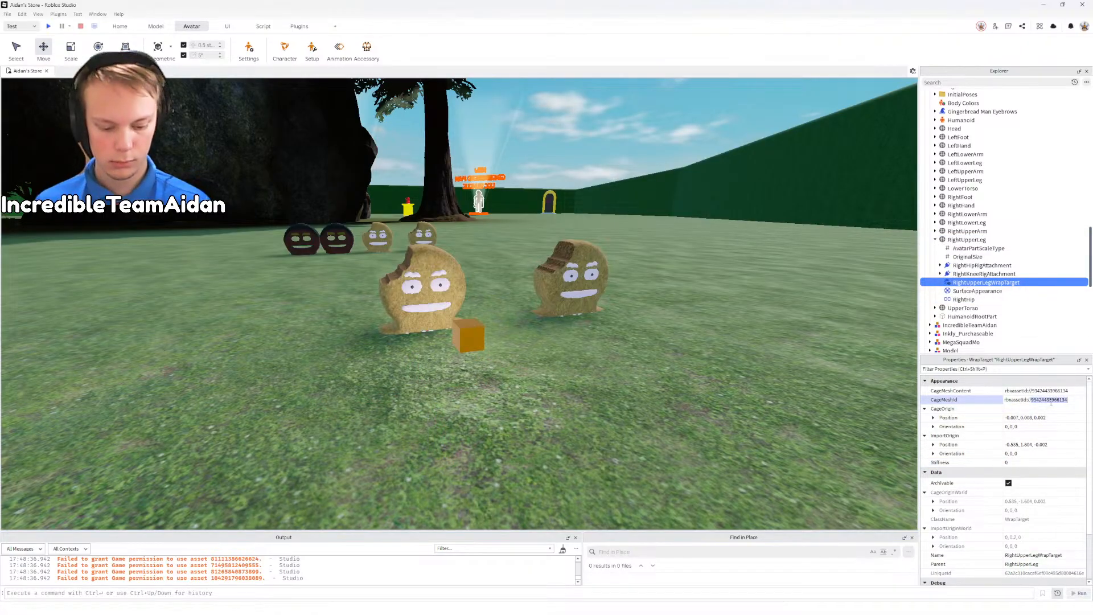
key("alt+Tab")
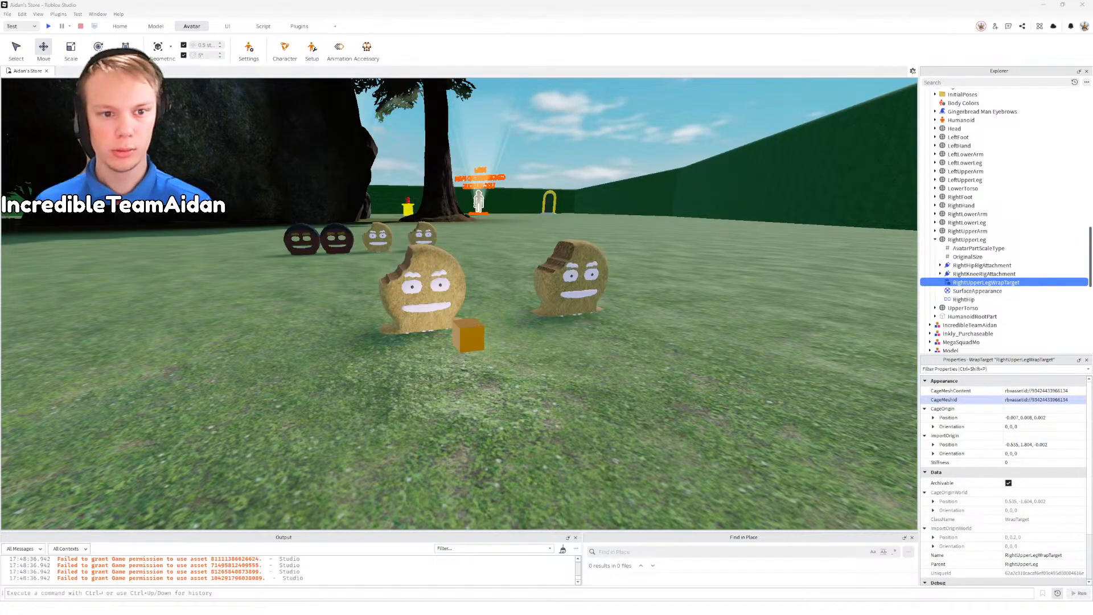
Step: Expand UpperTorso in place of RightUpperLeg and copy the asset number of its MeshId for the other window
left_click(937, 240)
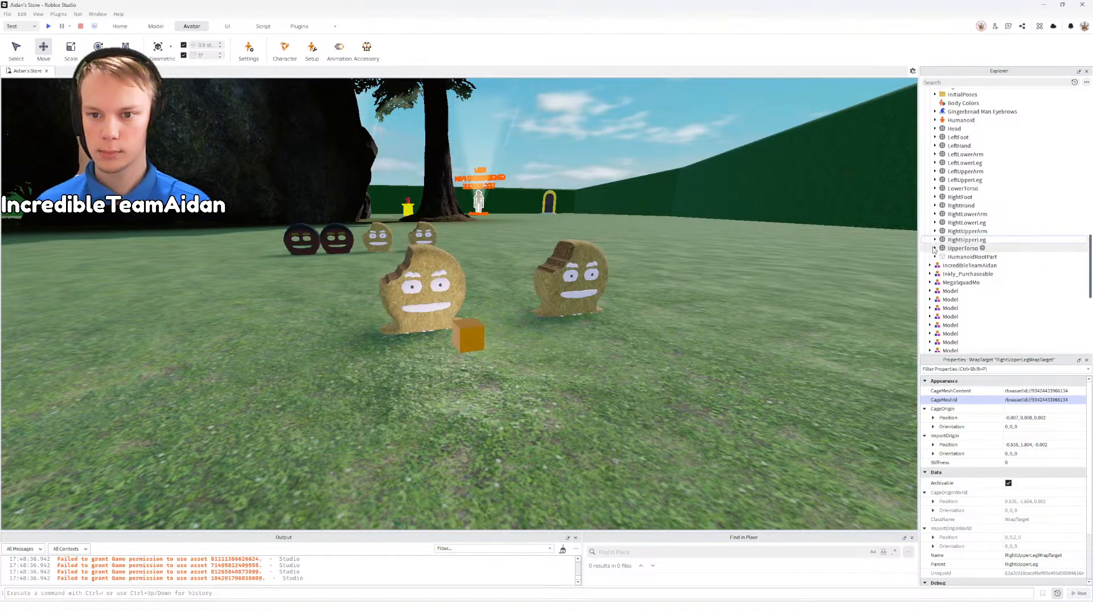
left_click(935, 249)
left_click(959, 249)
scroll(958, 252, "down", 3)
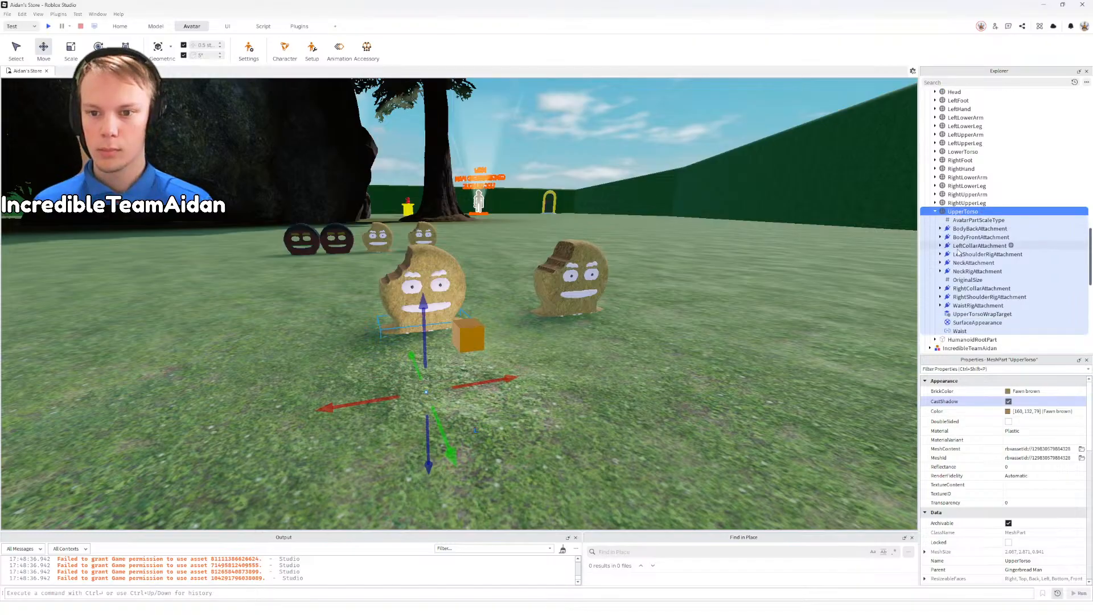
left_click(1048, 458)
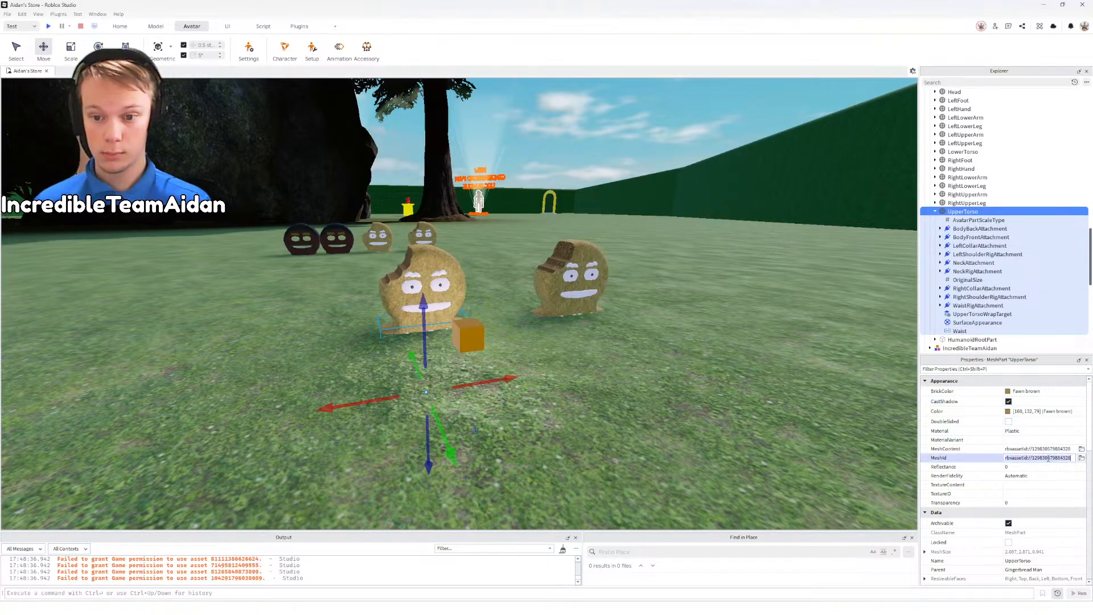
double_click(1048, 458)
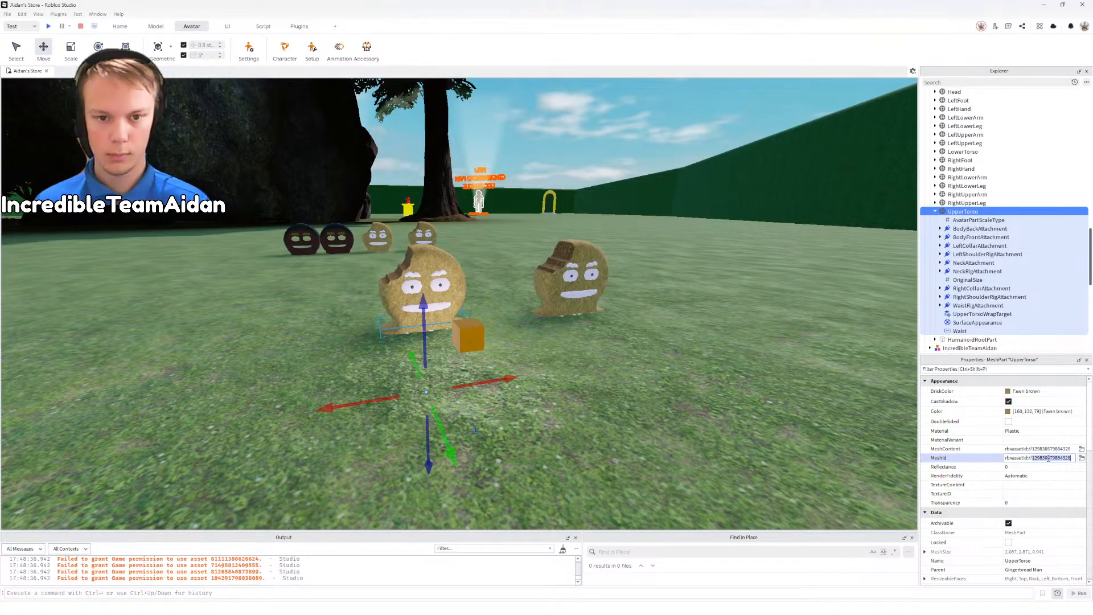
key("Return")
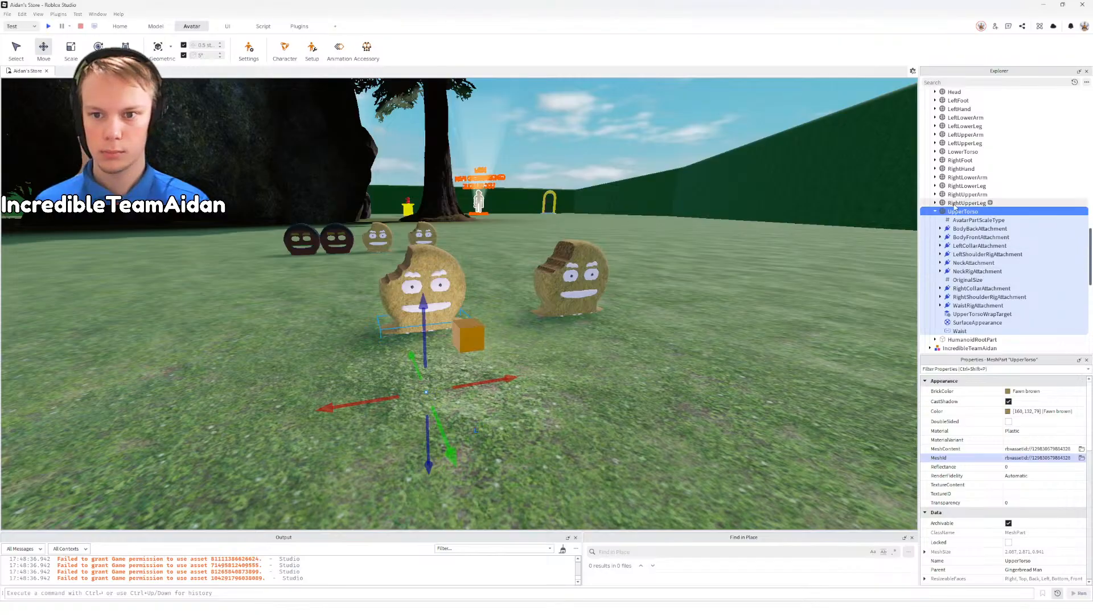
Step: Copy the CageMeshId asset number of UpperTorsoWrapTarget to the other window, collapse UpperTorso, and select HumanoidRootPart
left_click(983, 314)
double_click(1047, 400)
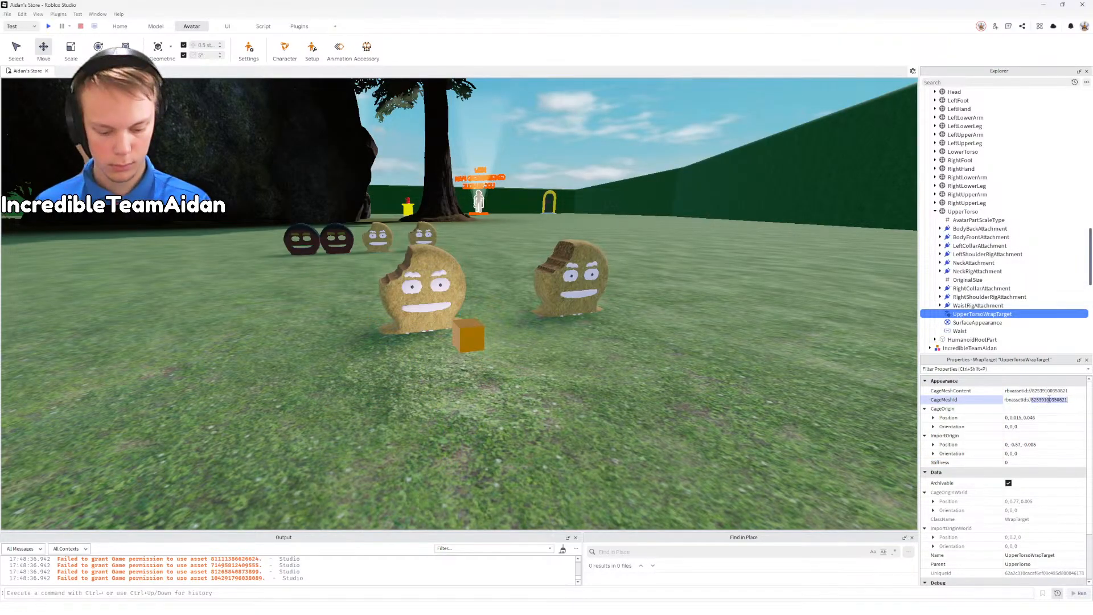
key("alt+Tab")
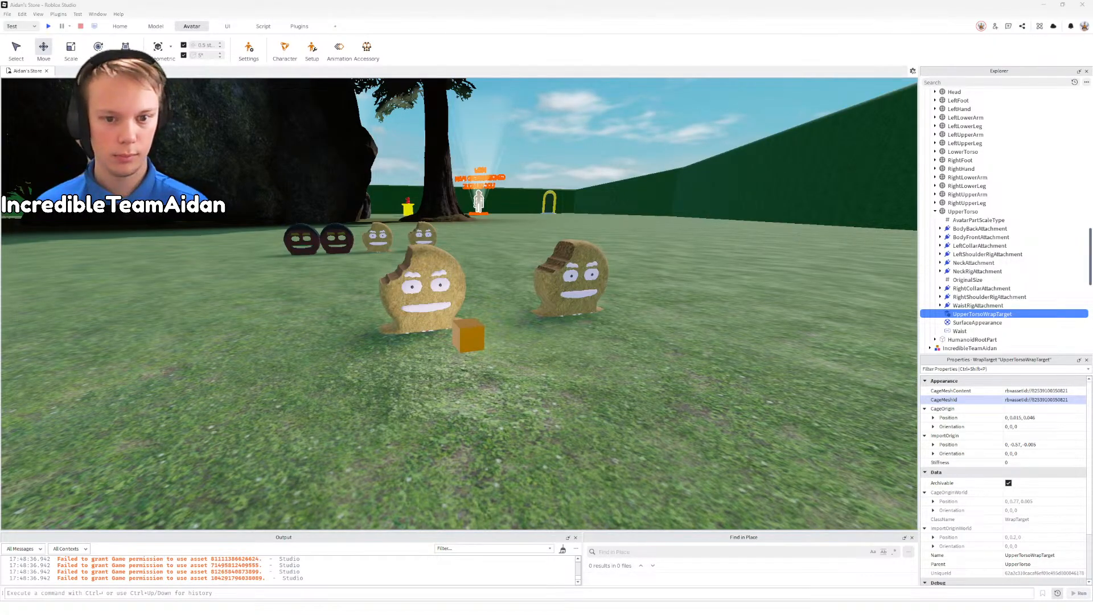
key("alt+Tab")
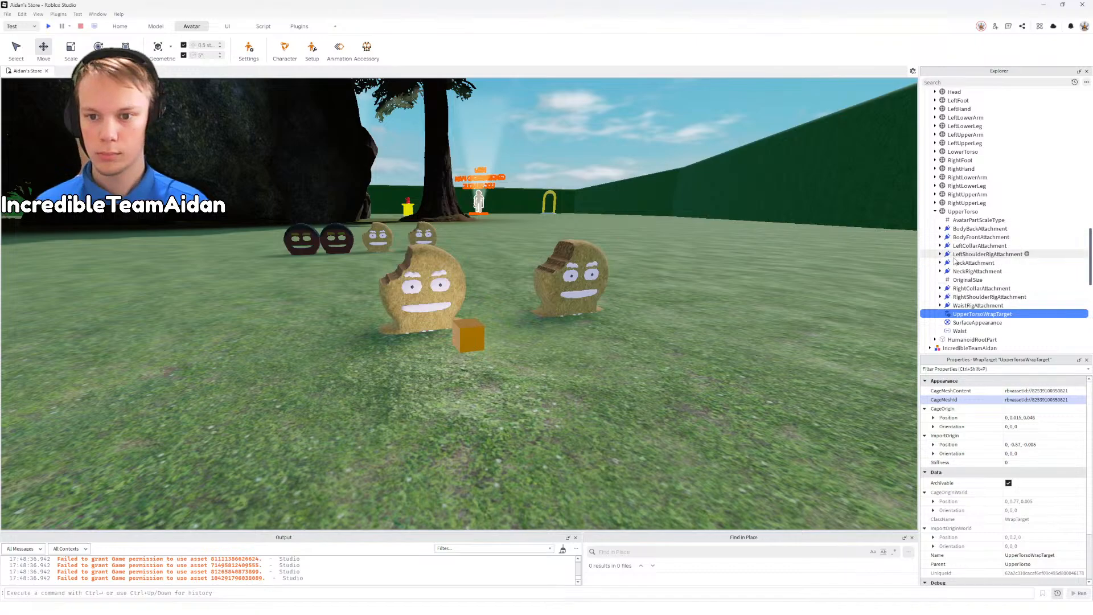
left_click(935, 211)
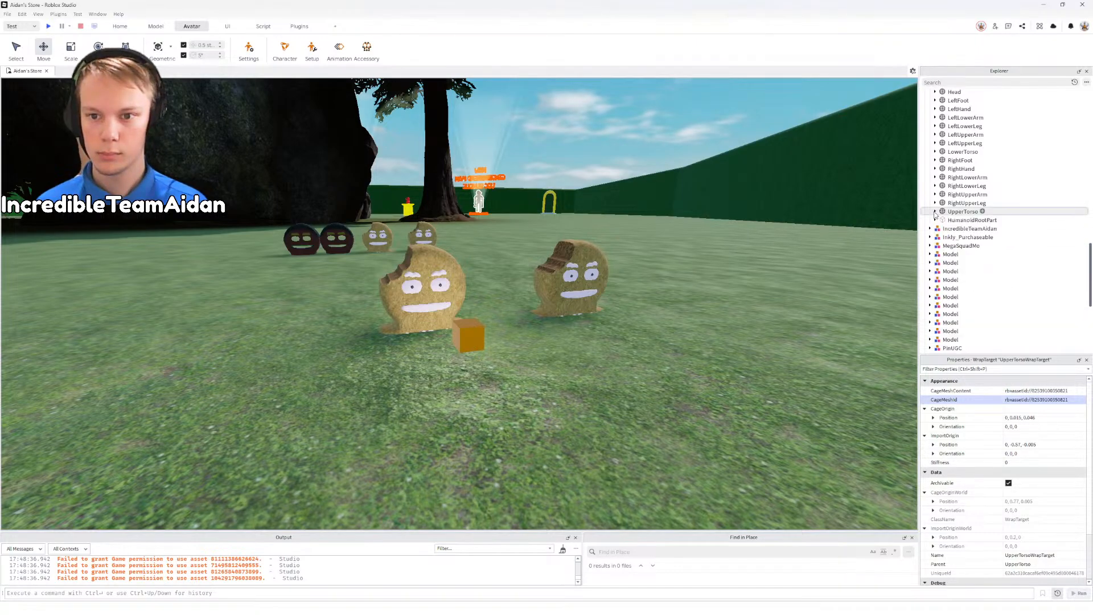
left_click(937, 220)
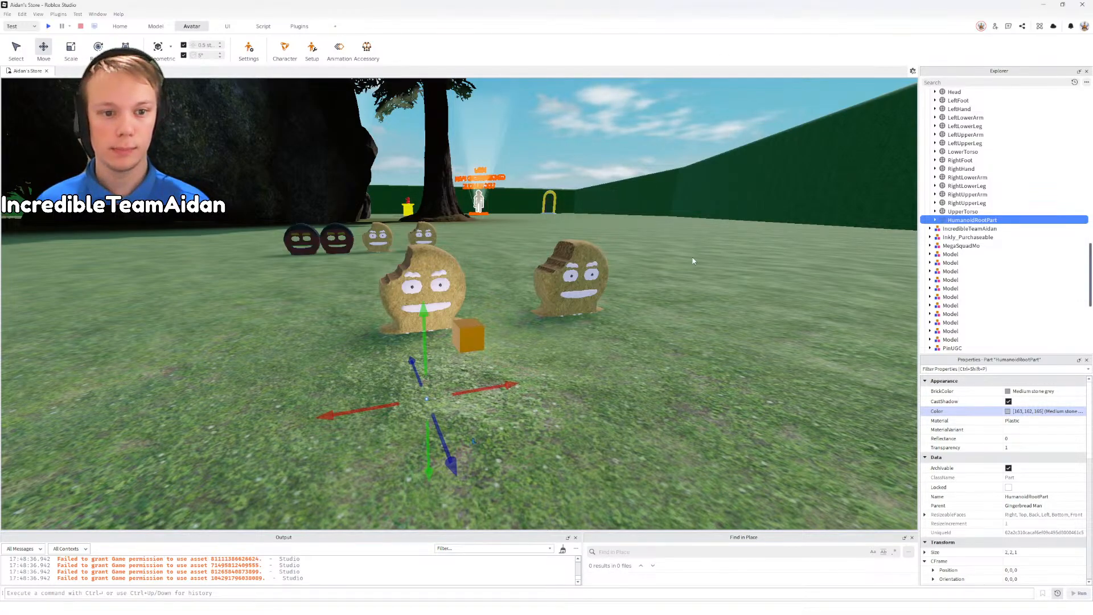
left_click(666, 391)
right_click_drag(689, 392, 670, 391)
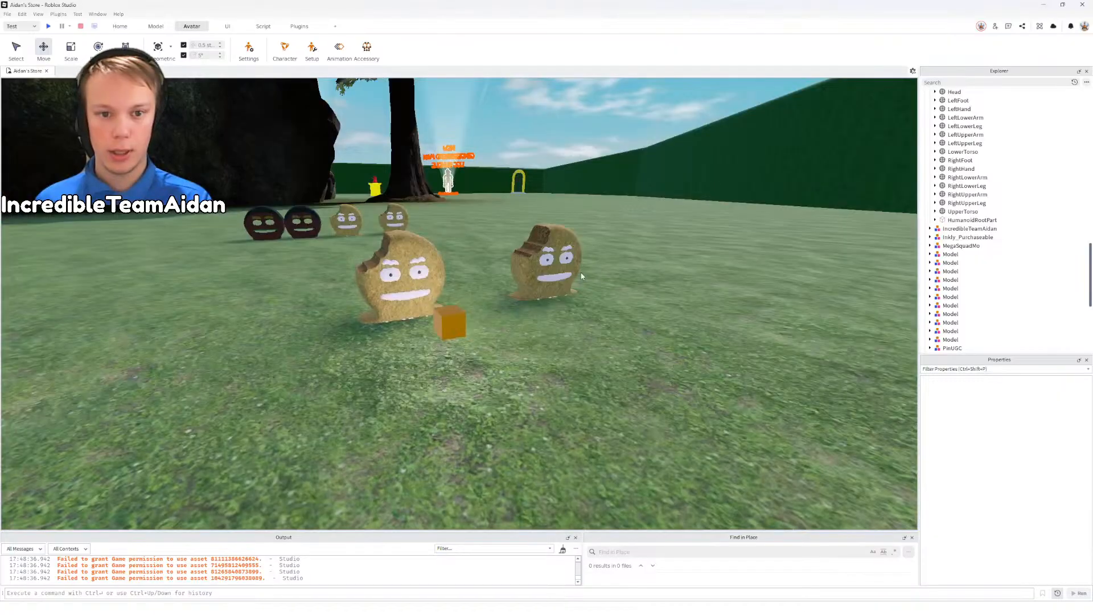
left_click(555, 271)
right_click_drag(555, 271, 555, 274)
scroll(557, 277, "down", 5)
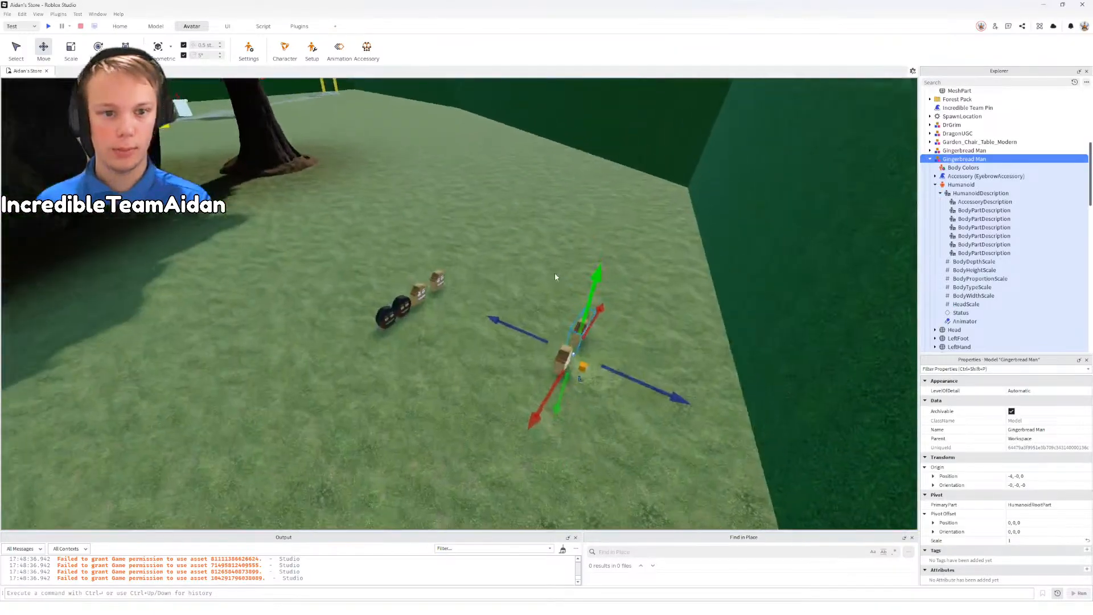
middle_click_drag(555, 273, 583, 274)
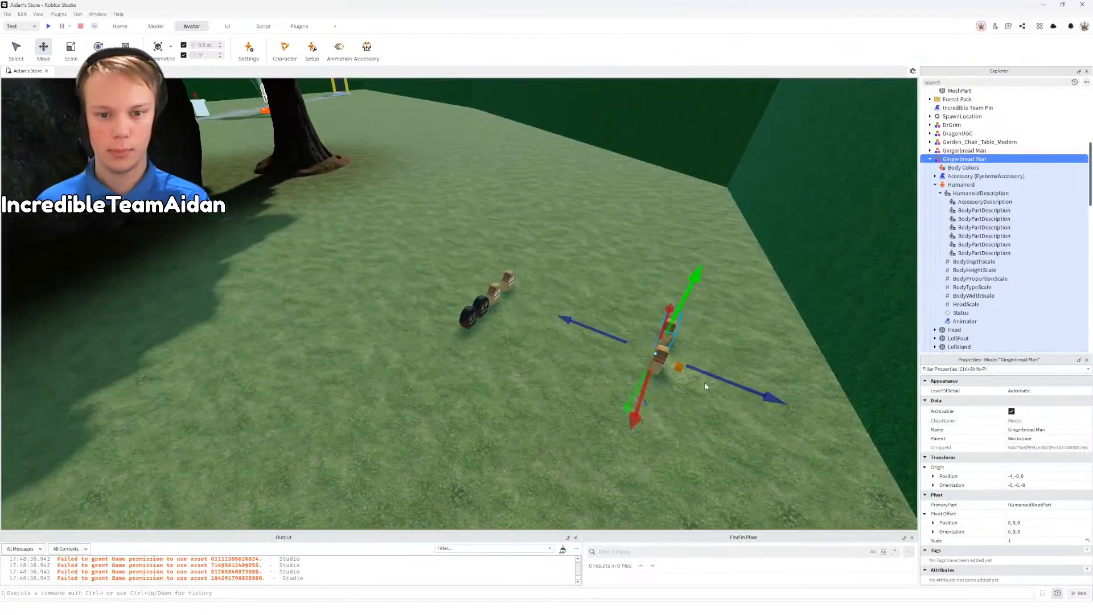
key("d")
right_click_drag(716, 410, 712, 406)
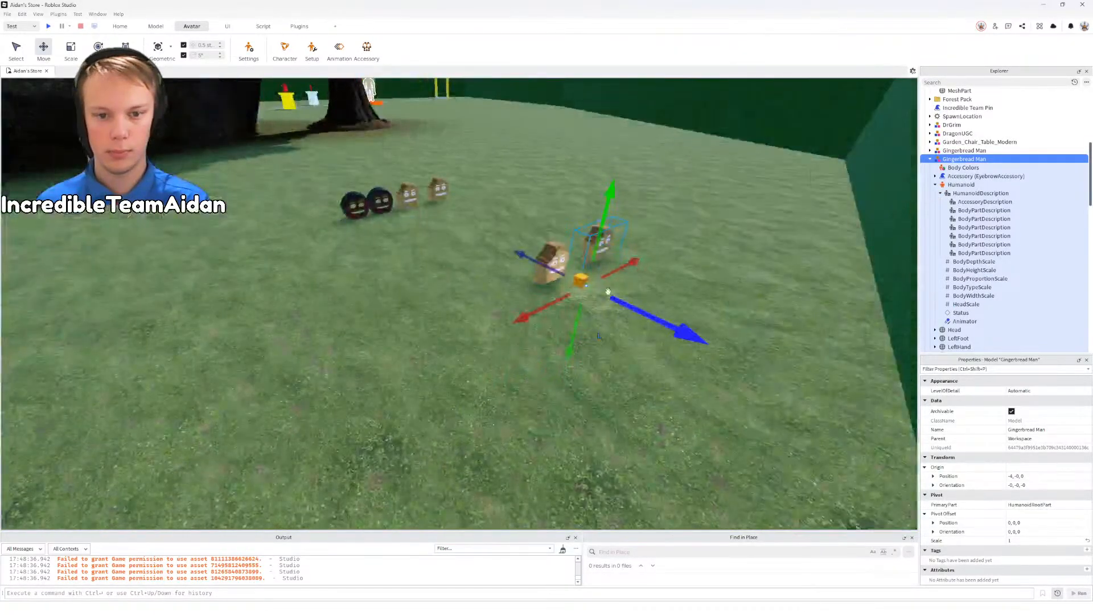
left_click(580, 280, "ctrl")
left_click(551, 261, "ctrl")
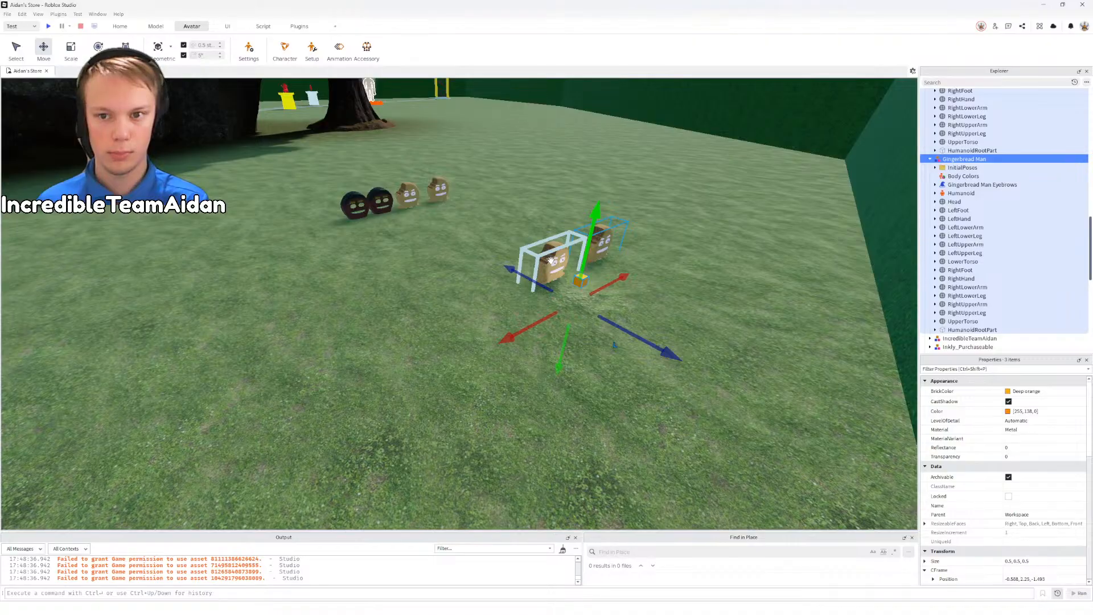
left_click(679, 241)
Step: Group the two front gingerbread man models and the orange cube into a new folder
left_click(557, 259)
scroll(1001, 214, "up", 3)
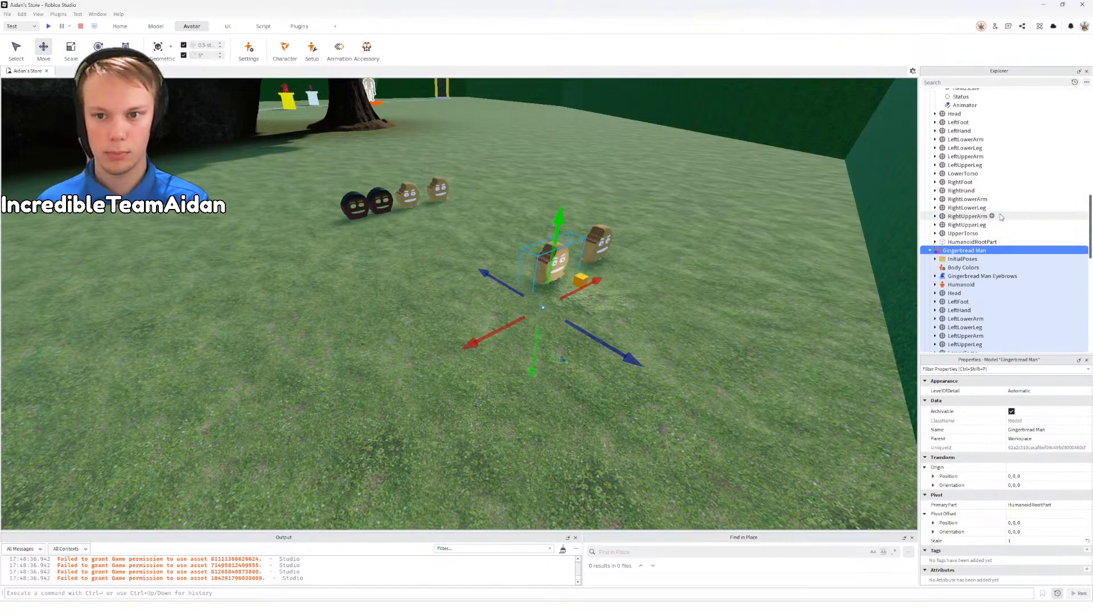
scroll(1000, 216, "up", 5)
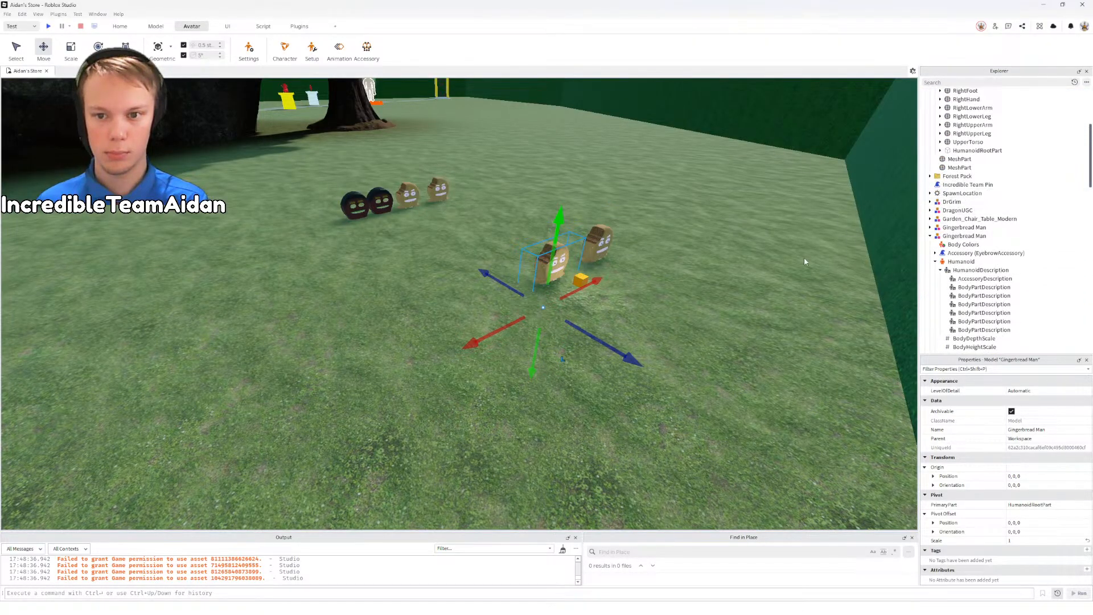
left_click(965, 236, "ctrl")
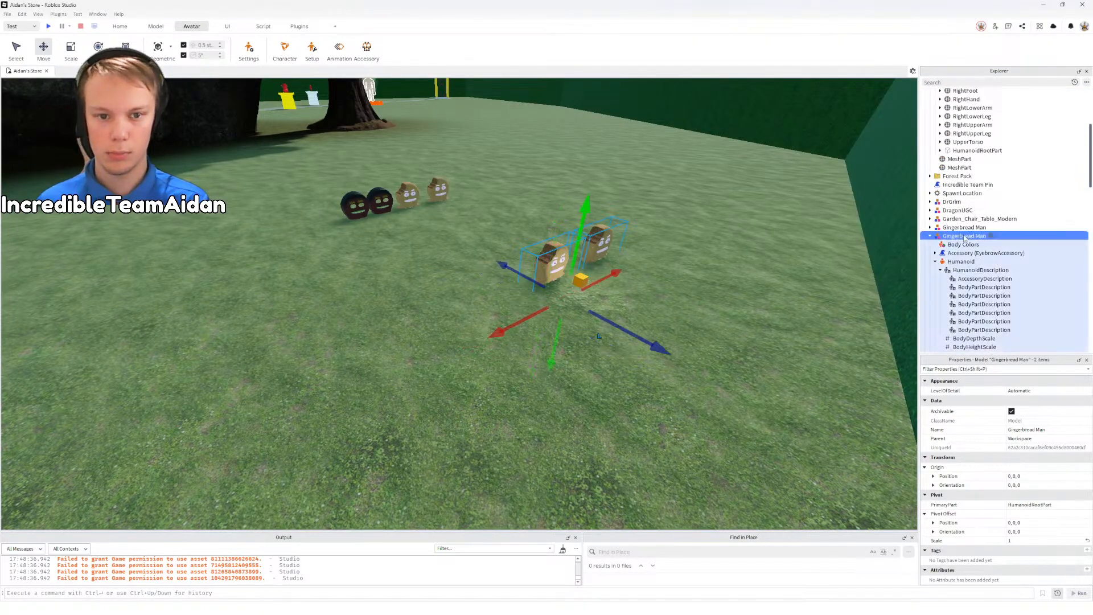
left_click(579, 279, "ctrl")
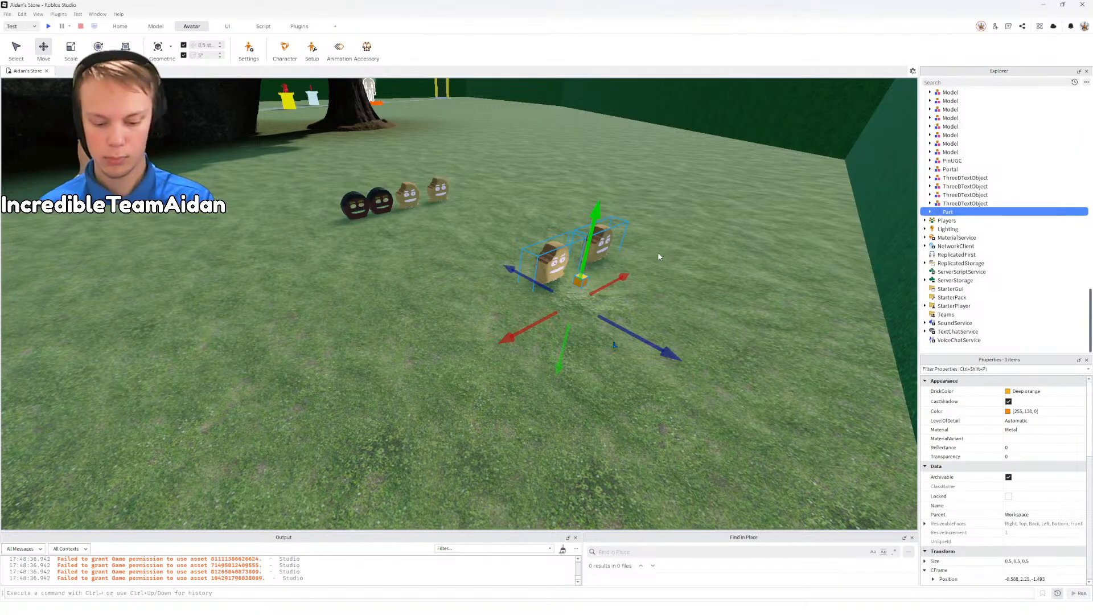
key("ctrl+alt+g")
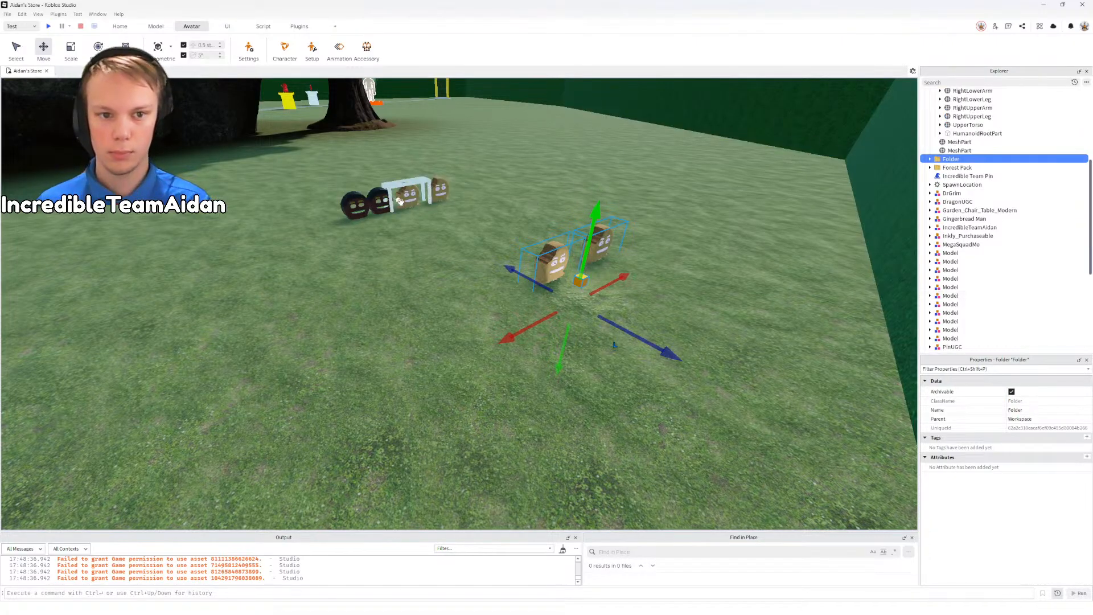
Step: Group the two gingerbread folders into one parent folder and rename it "GingerbreadMan thing"
scroll(934, 143, "up", 6)
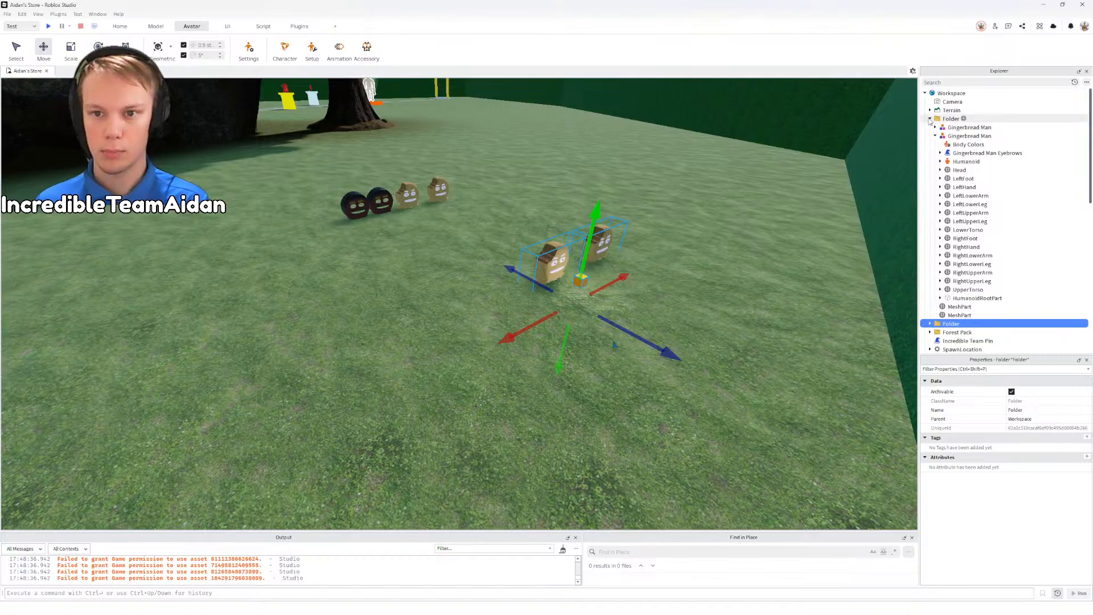
left_click(930, 120)
left_click(949, 119, "ctrl")
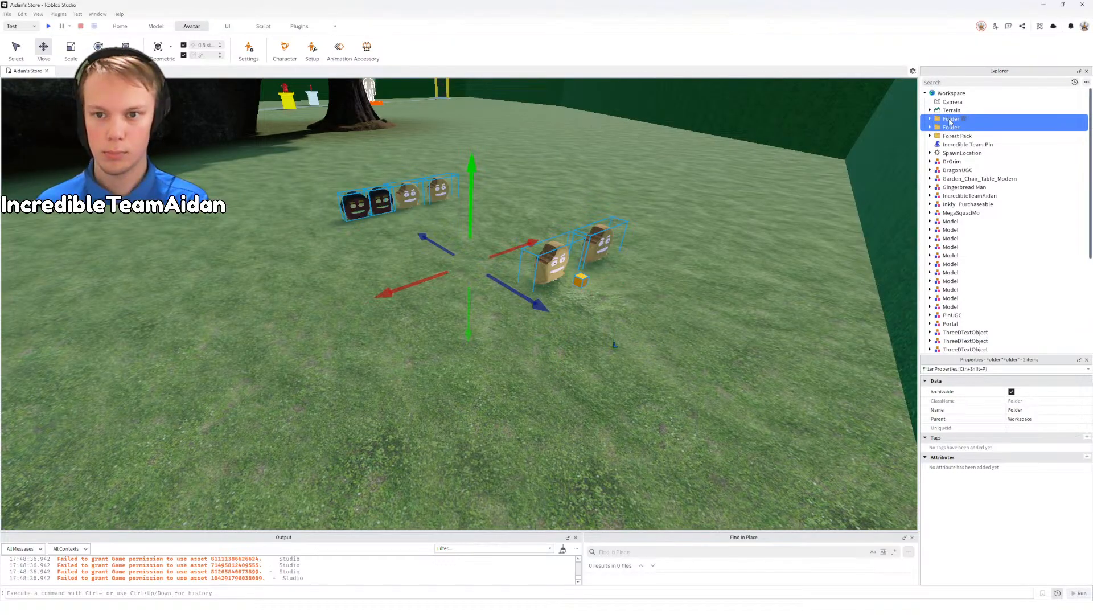
key("ctrl+alt+g")
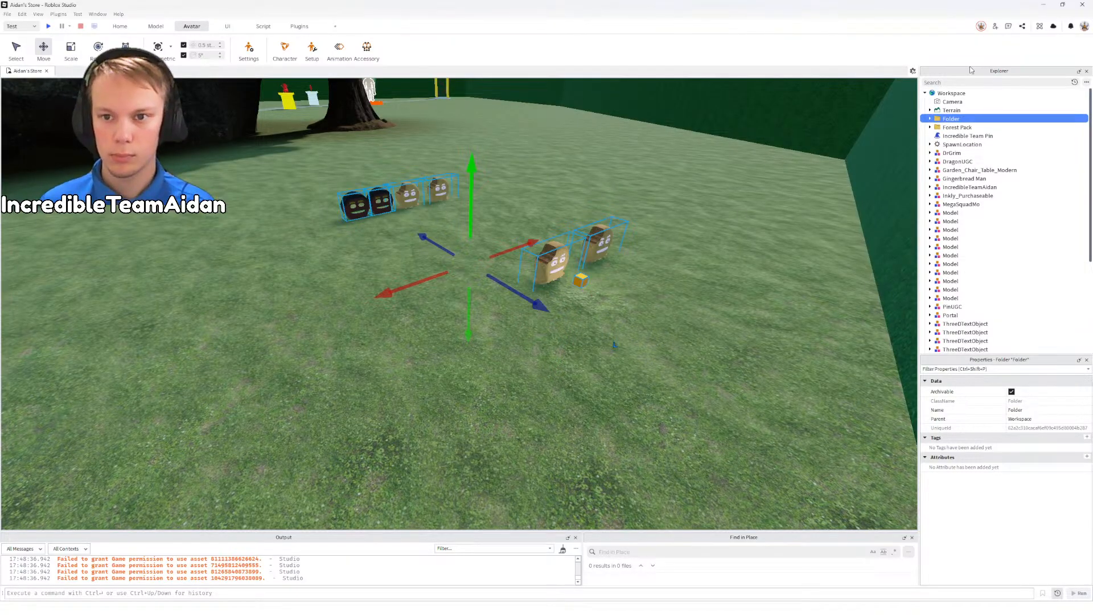
double_click(952, 120)
type("GingerbreadMan thing")
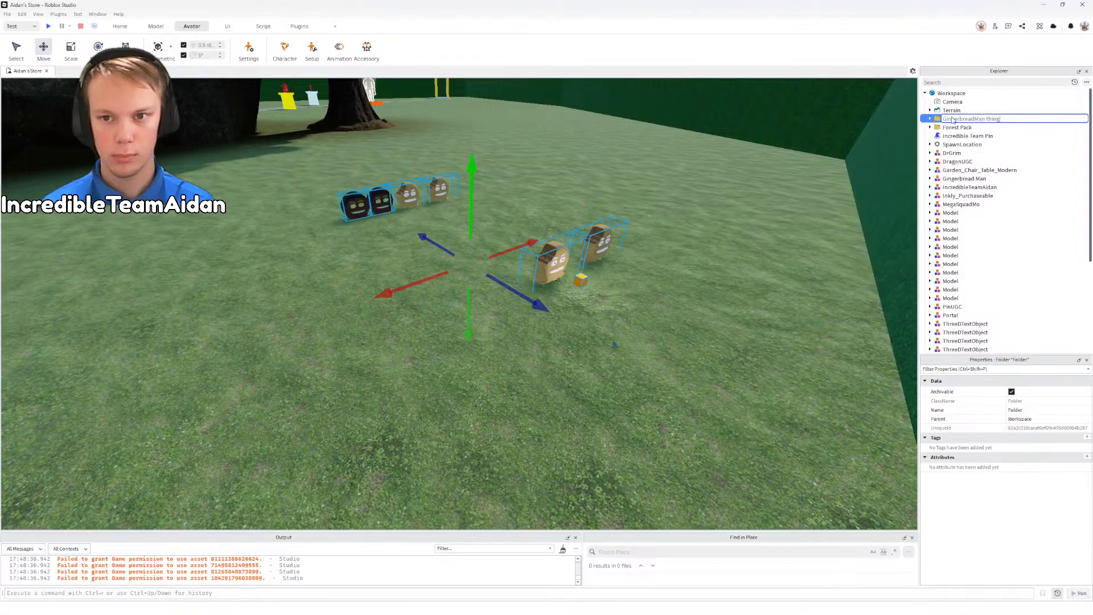
key("Return")
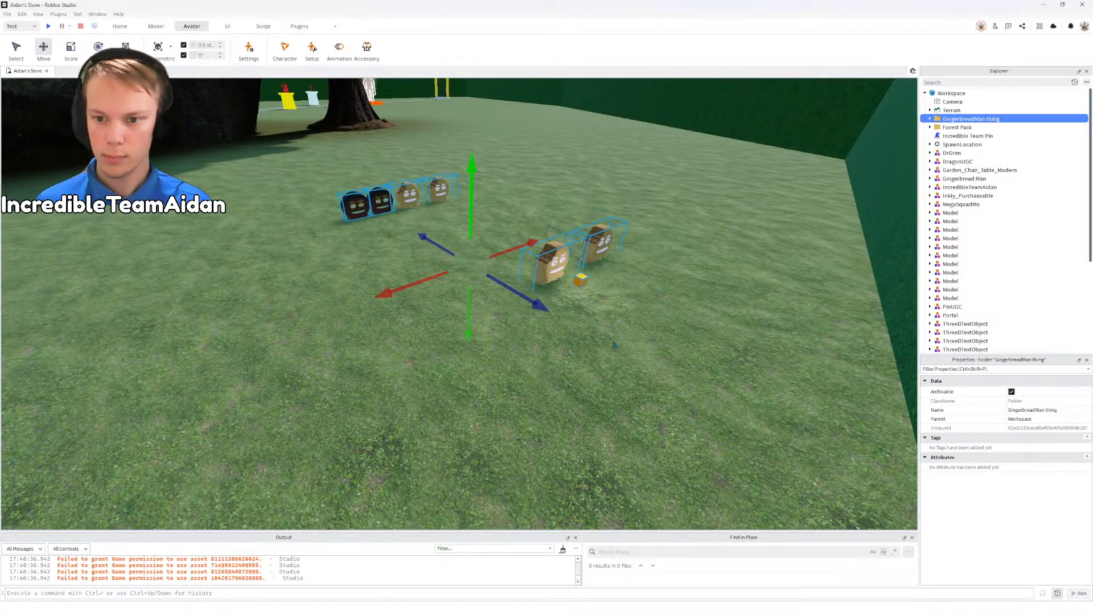
Step: Set the Parent of the GingerbreadMan thing folder to ServerStorage
left_click(1019, 420)
scroll(956, 251, "down", 5)
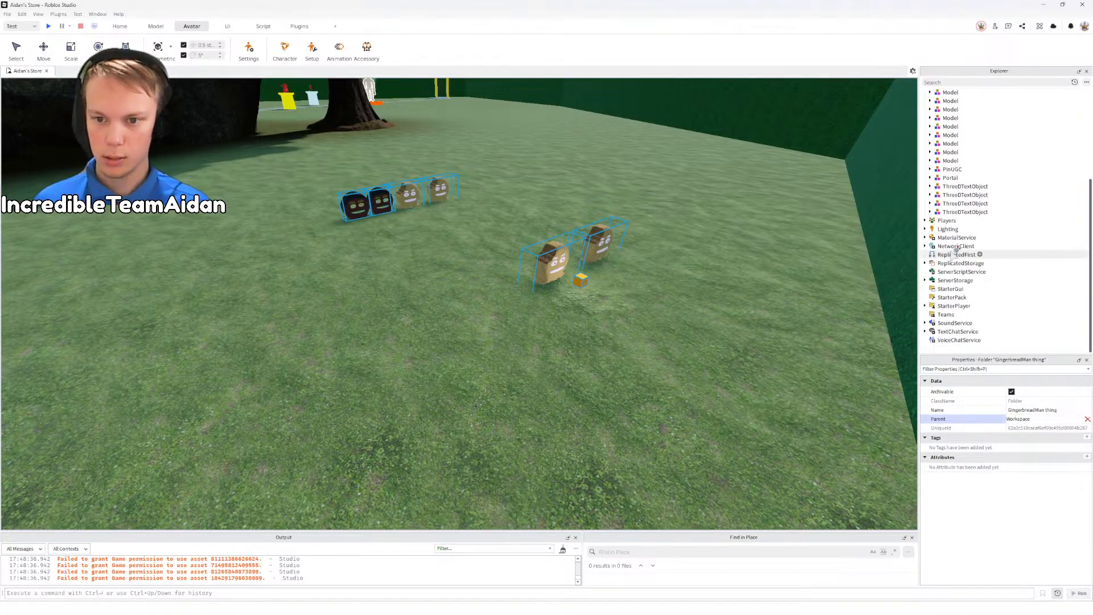
left_click(960, 280)
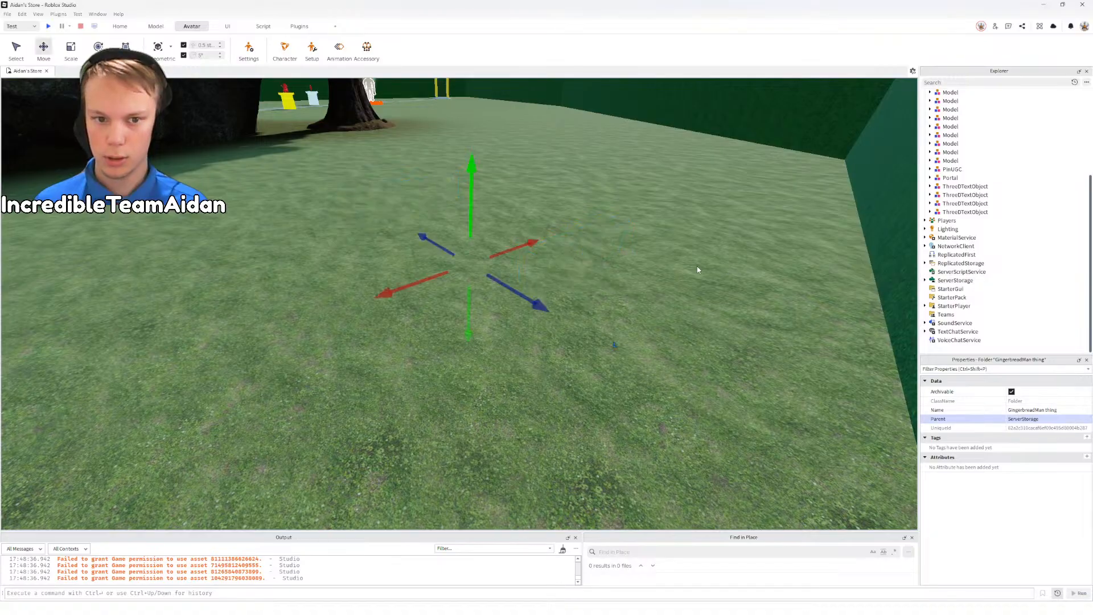
Step: Look around the store scene, from the UGC bundle displays along the stone path to the garden table, rocks and trees
right_click_drag(612, 291, 658, 246)
left_click(559, 220)
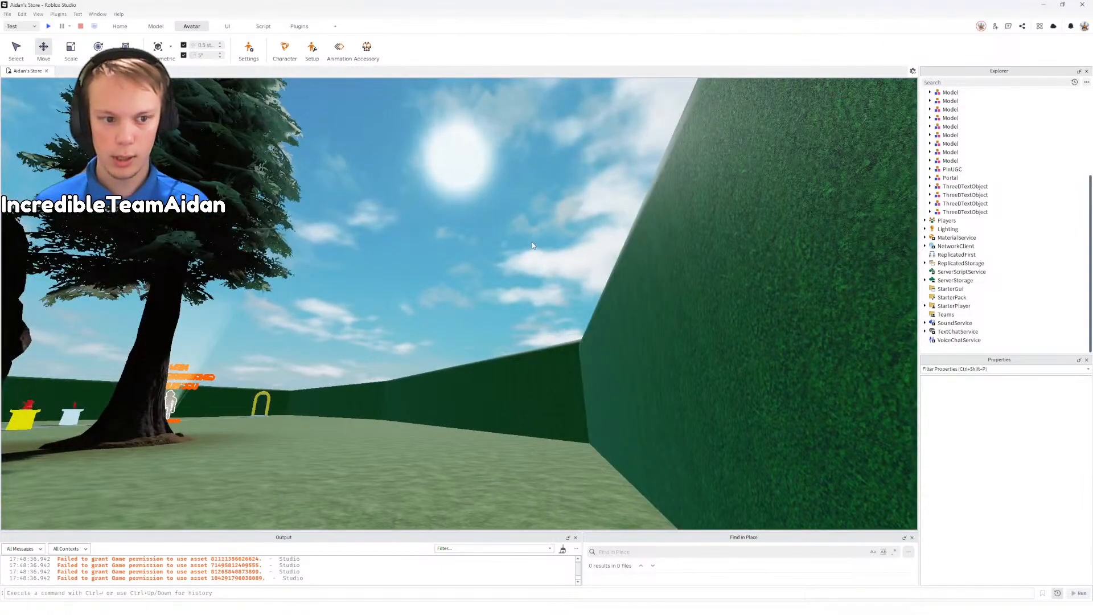
right_click_drag(559, 220, 512, 264)
key("w")
key("w")
key("s")
key("w")
key("s")
key("s")
key("w")
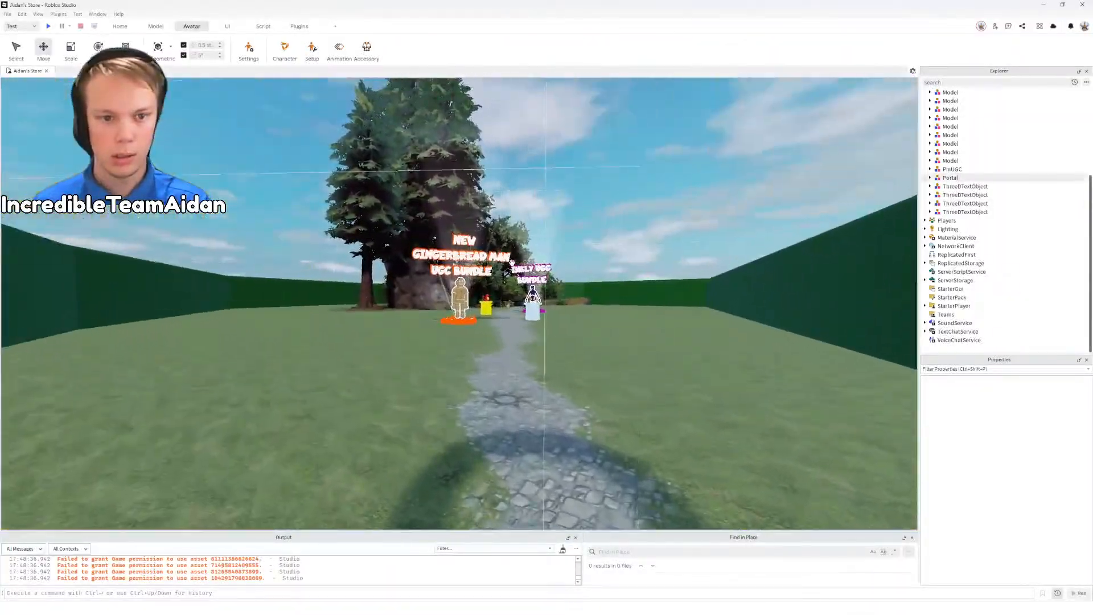
key("w")
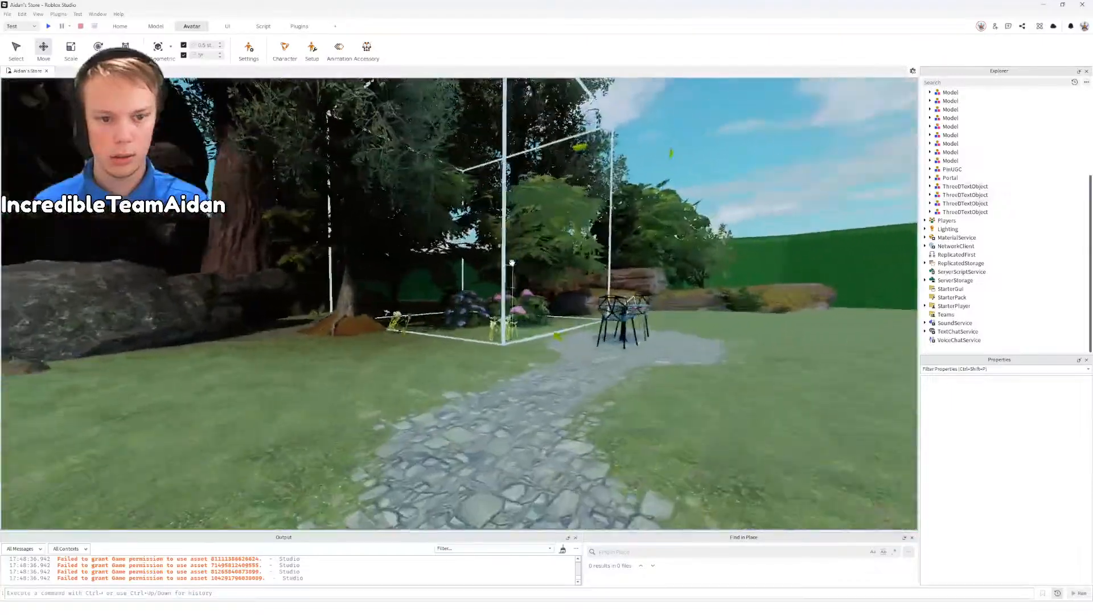
key("w")
right_click_drag(512, 264, 512, 263)
key("s")
key("q")
key("q")
key("w")
key("q")
key("s")
key("w")
key("s")
key("s")
key("e")
key("s")
key("s")
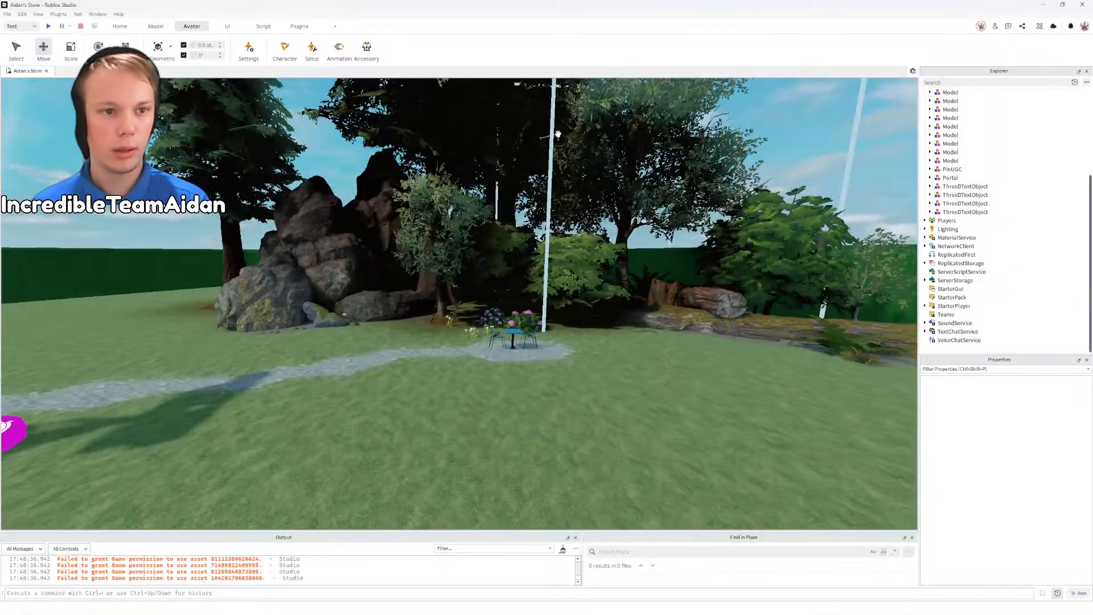
Step: Find the Moon Animator plugin among the installed plugins and open it
left_click(299, 27)
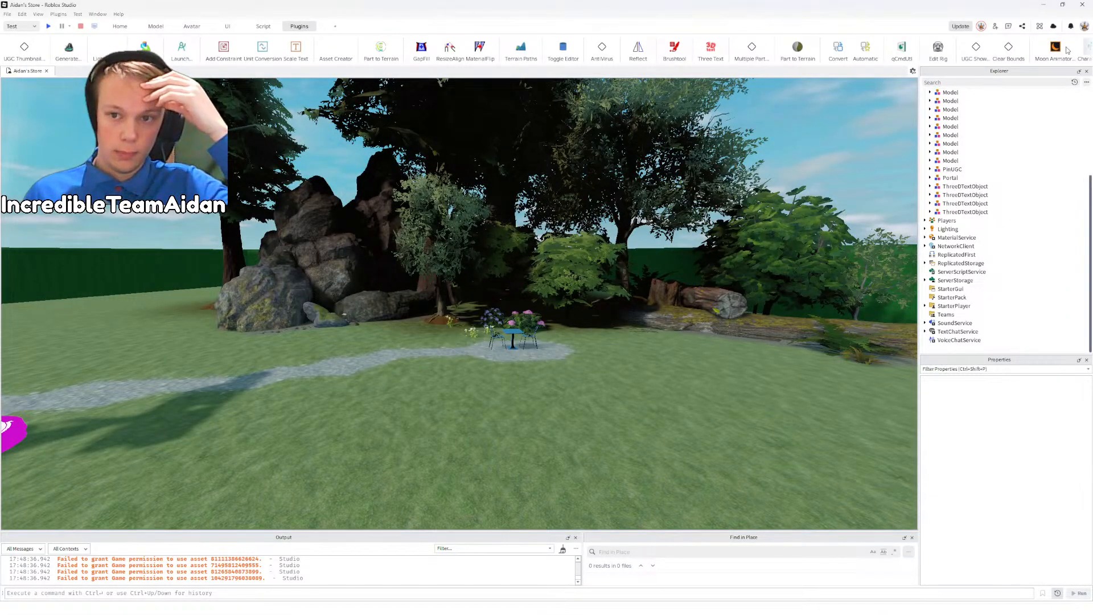
scroll(1068, 50, "down", 10)
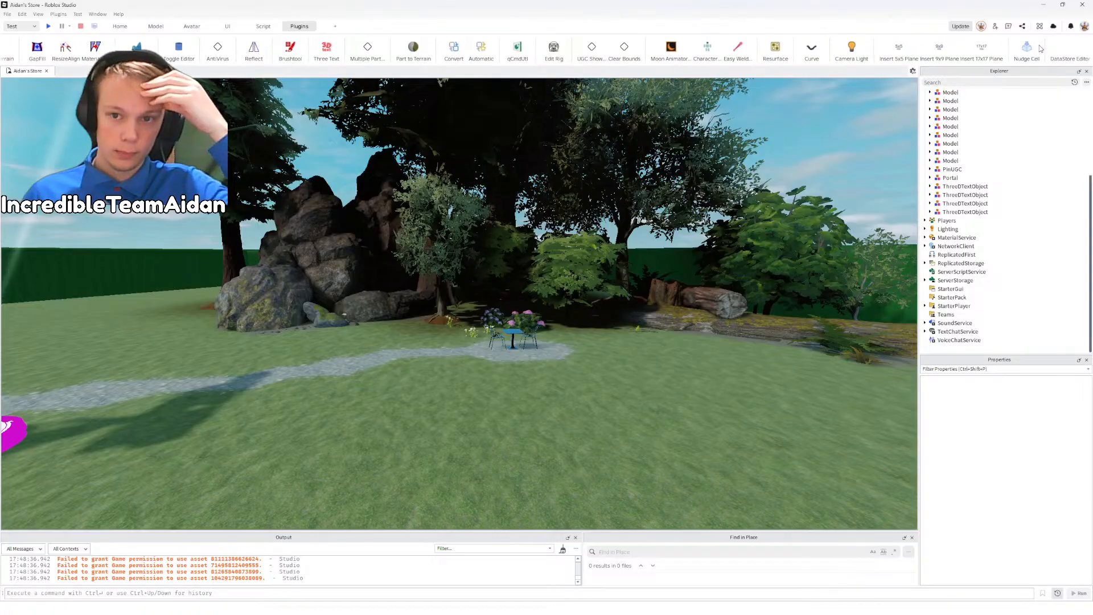
scroll(1039, 49, "down", 8)
scroll(1040, 49, "down", 6)
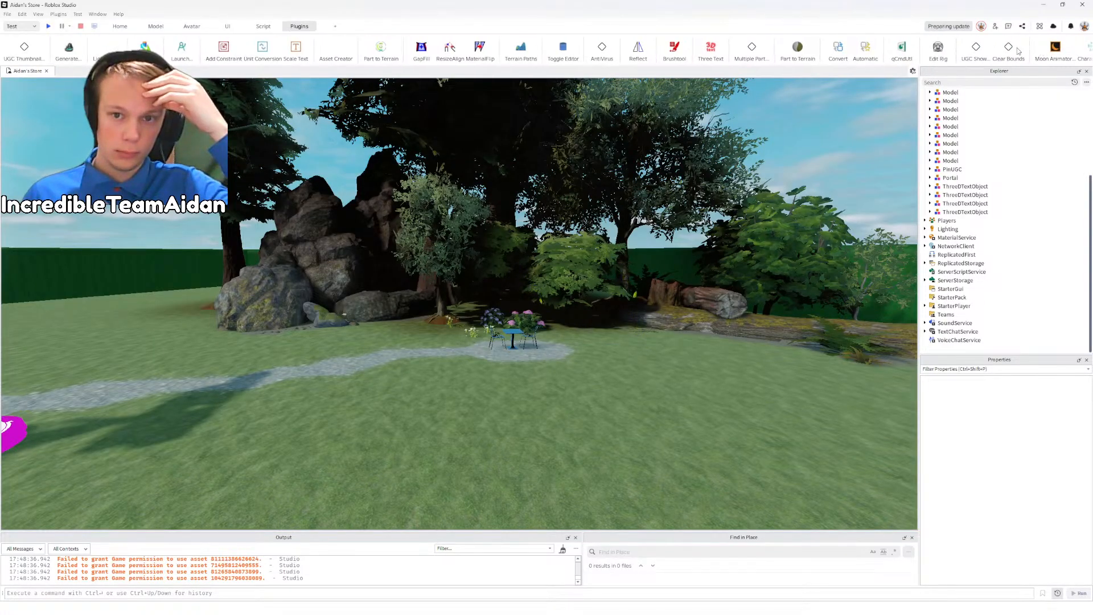
left_click(1055, 47)
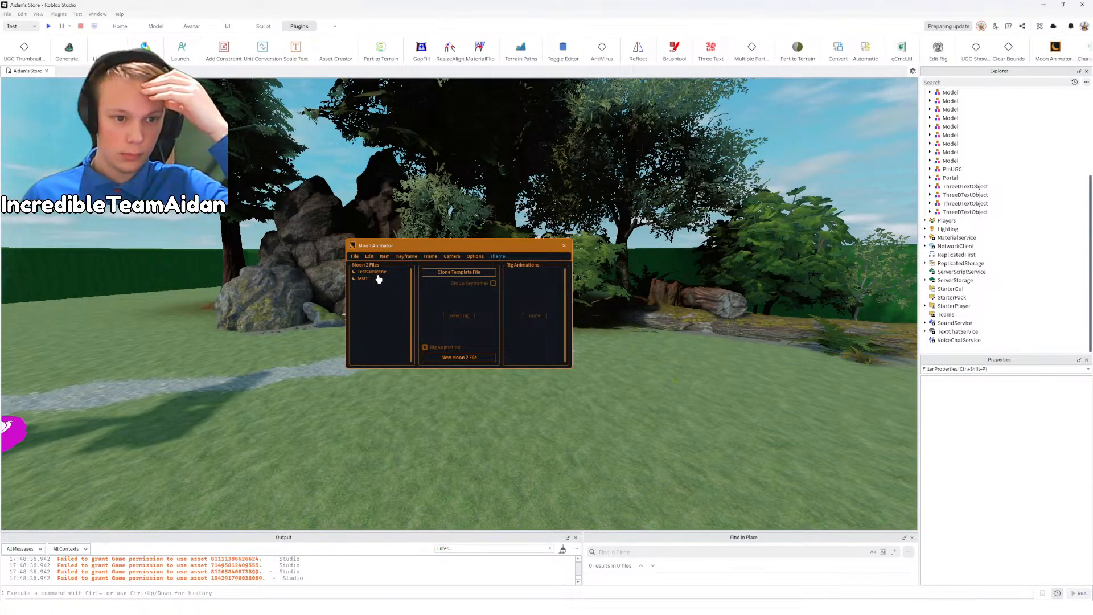
Step: Open the TestCutscene file in Moon Animator, play it through, check its character tracks and close the animator
left_click(374, 272)
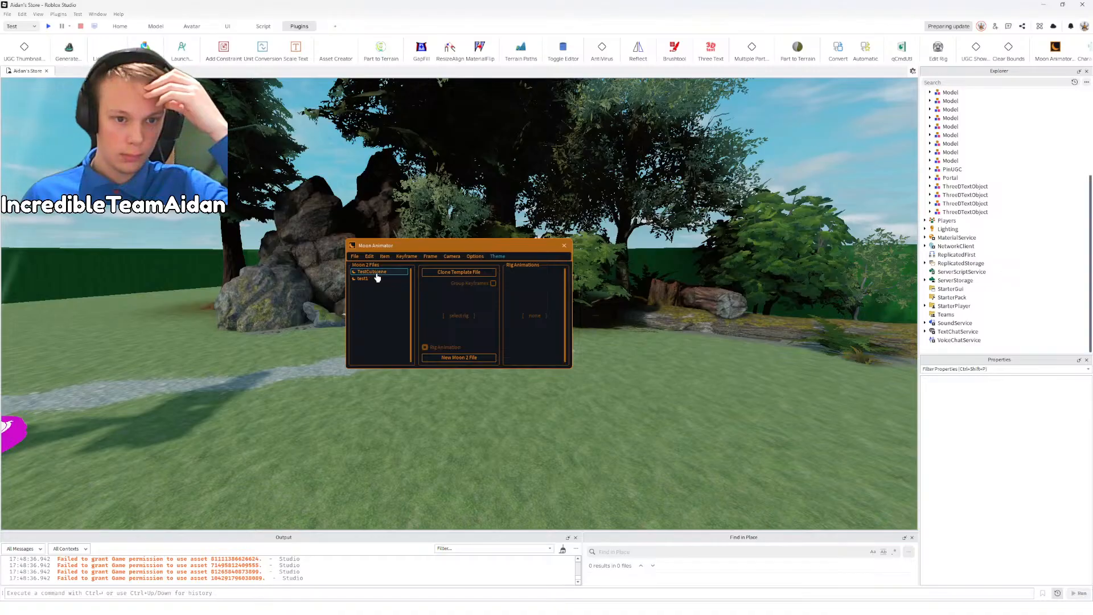
double_click(374, 273)
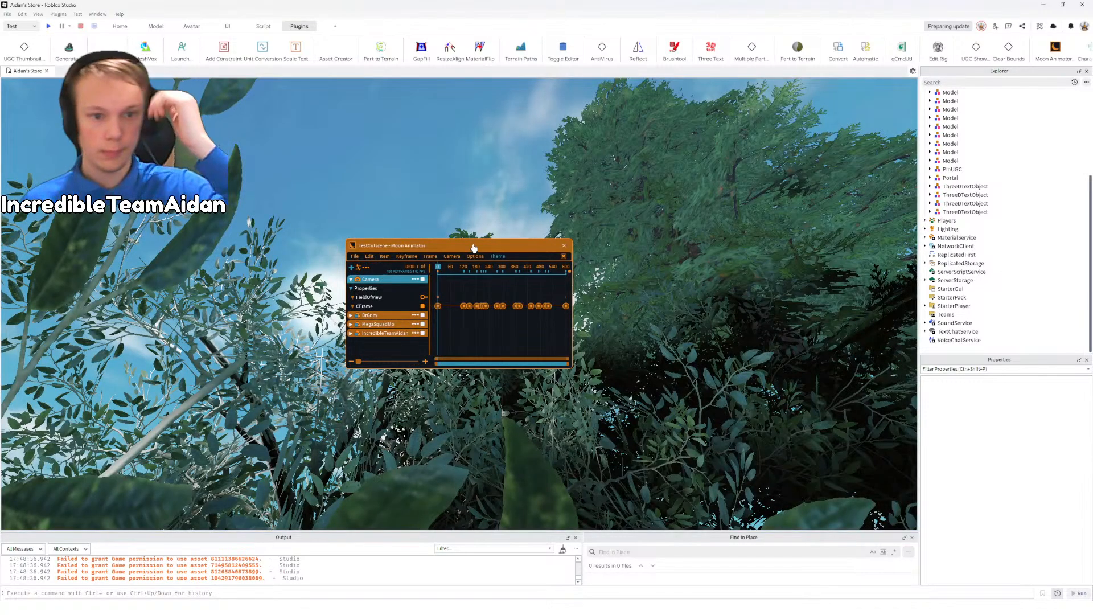
key("h")
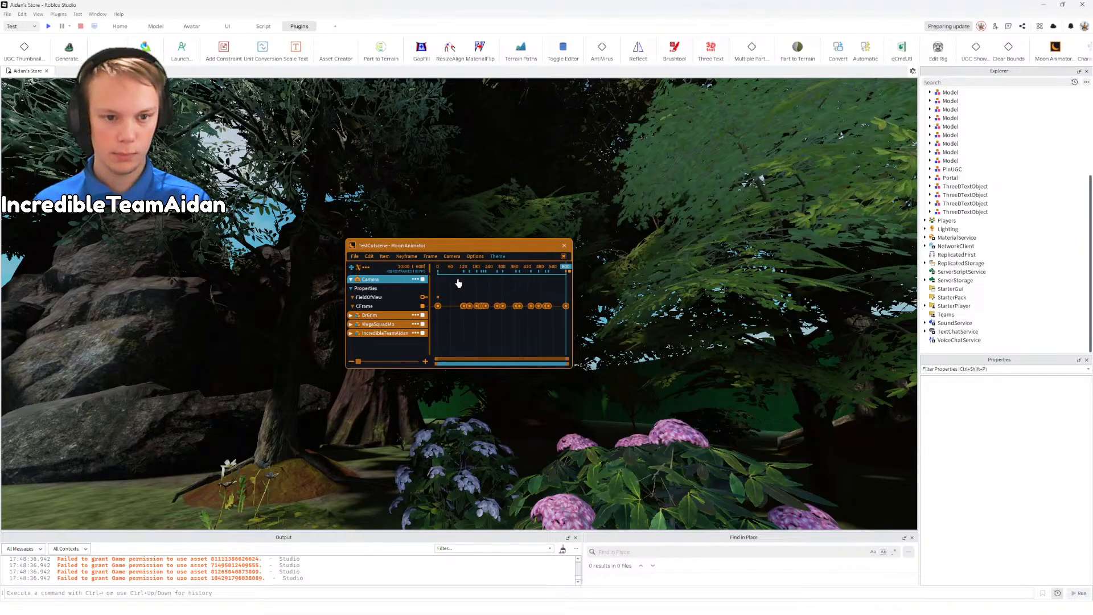
left_click_drag(459, 268, 430, 273)
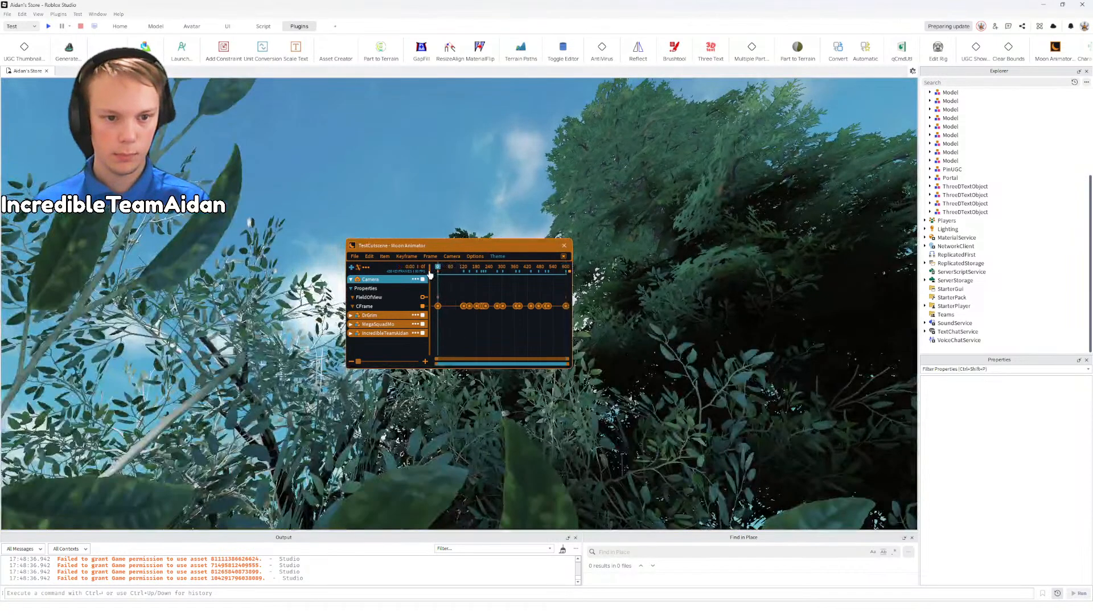
left_click(351, 316)
left_click(351, 316)
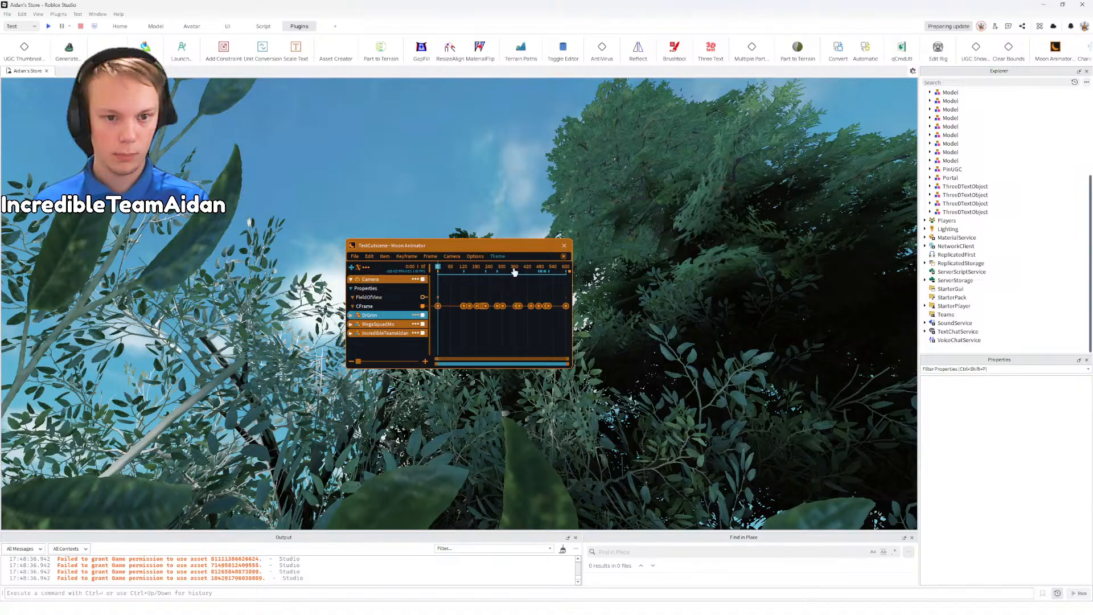
left_click(563, 249)
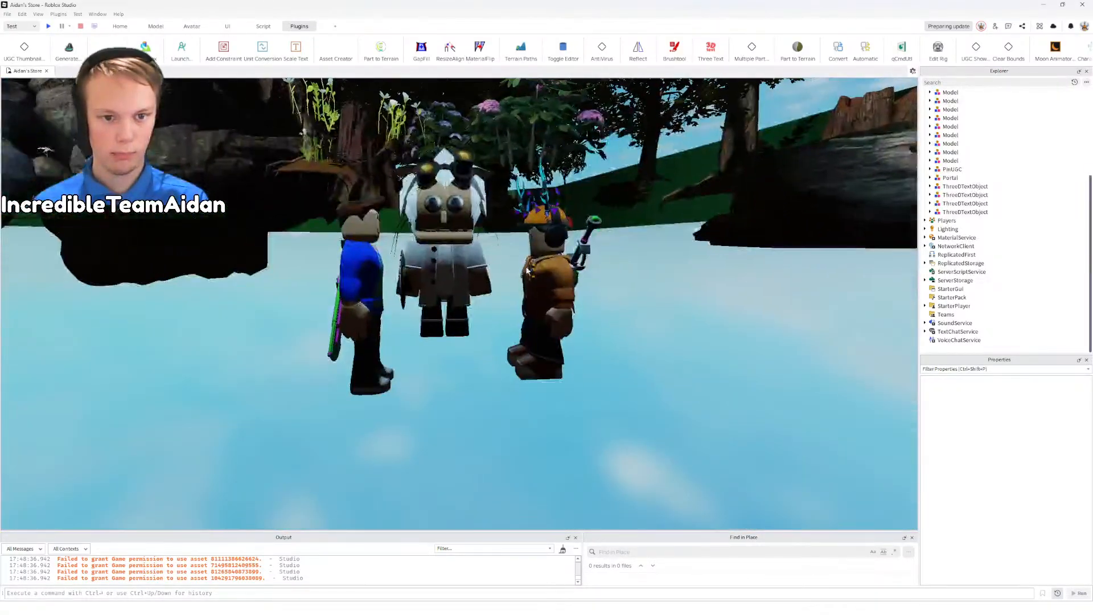
Step: Raise the three character models together by about 12 studs so they stand around the garden table
left_click(433, 250, "ctrl")
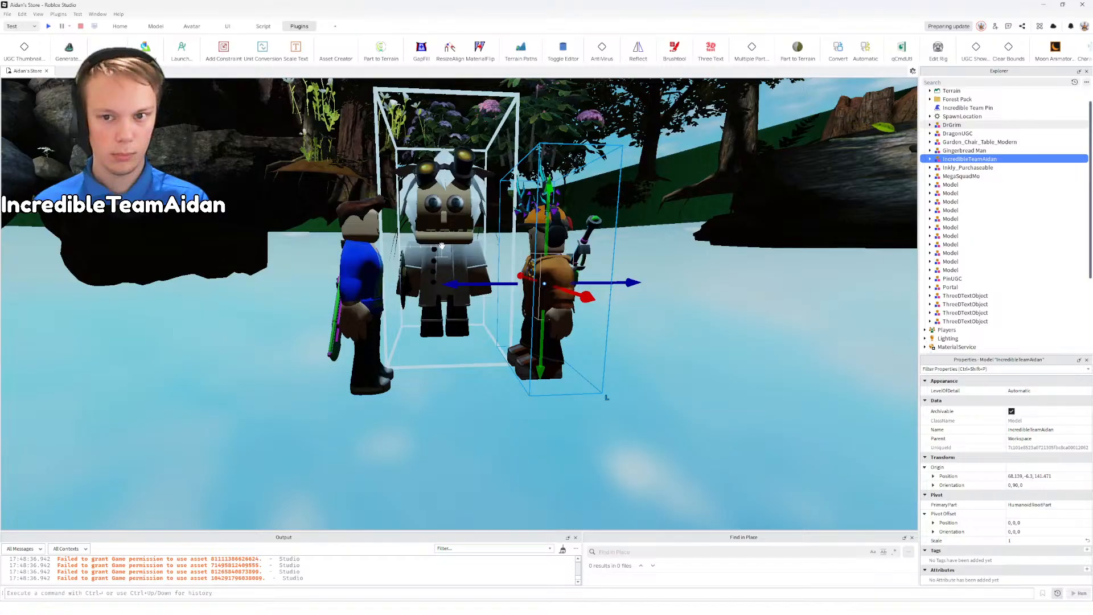
left_click(359, 274, "ctrl")
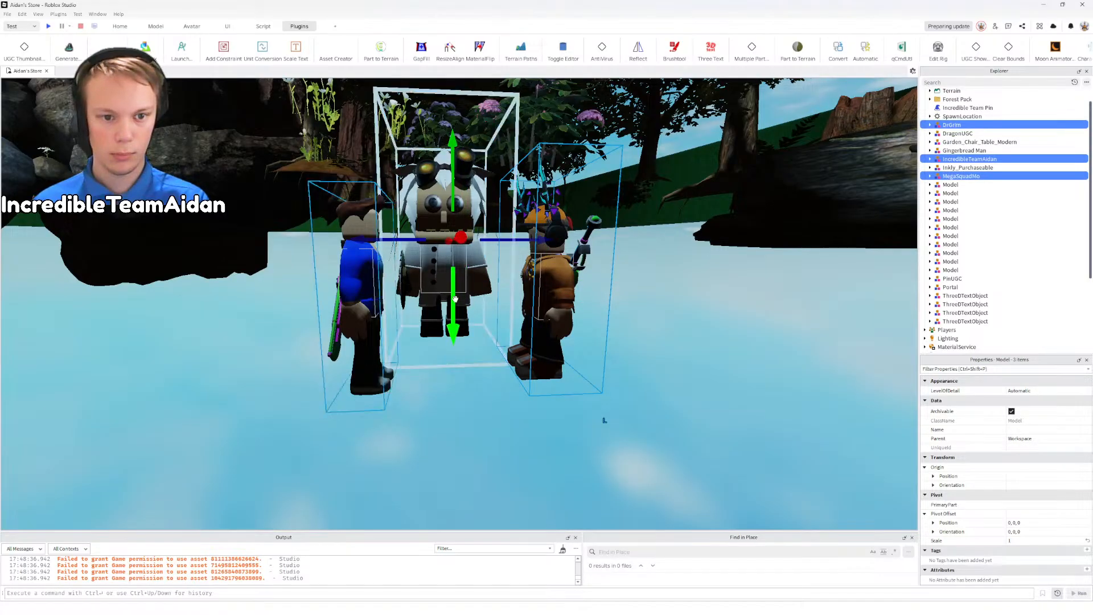
left_click_drag(458, 300, 470, 220)
right_click_drag(471, 227, 471, 227)
key("w")
key("e")
key("s")
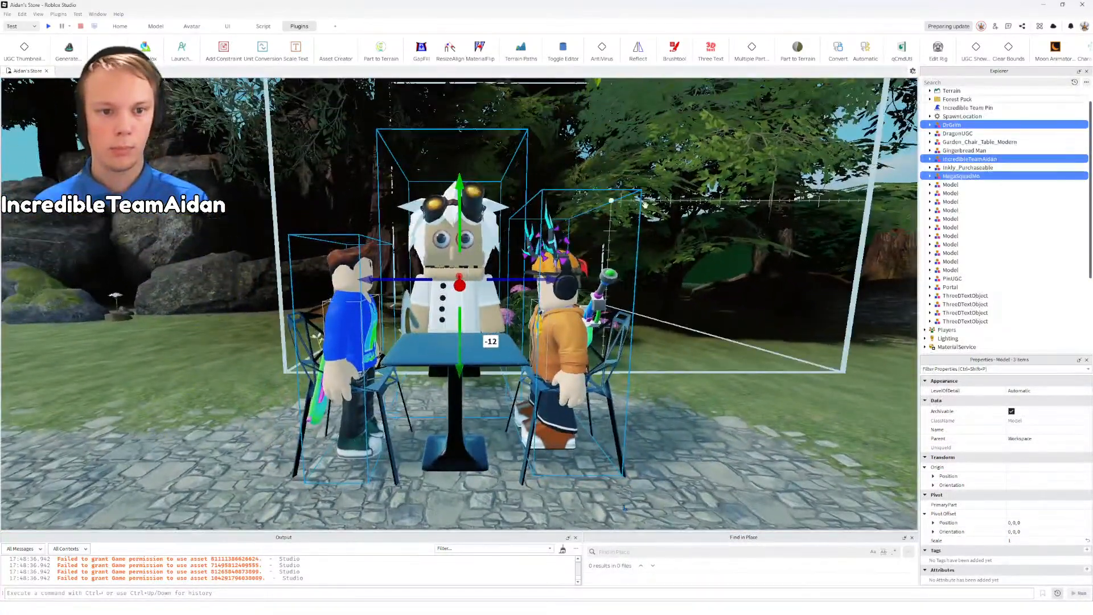
left_click(661, 223)
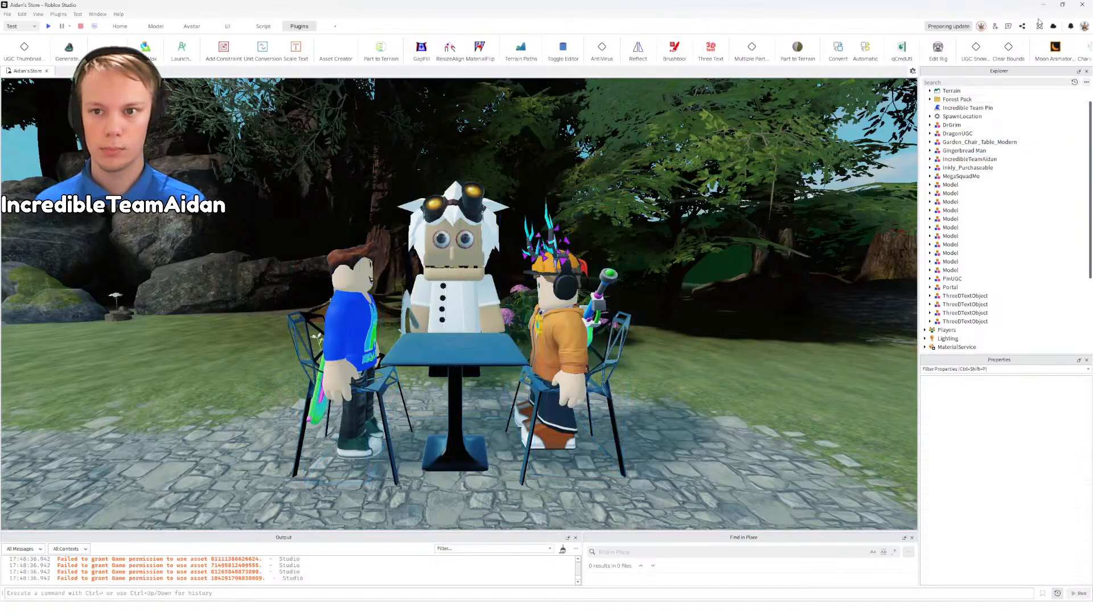
Step: Reopen TestCutscene in Moon Animator, play back the cutscene with the characters in place, and close the animator
left_click(1055, 48)
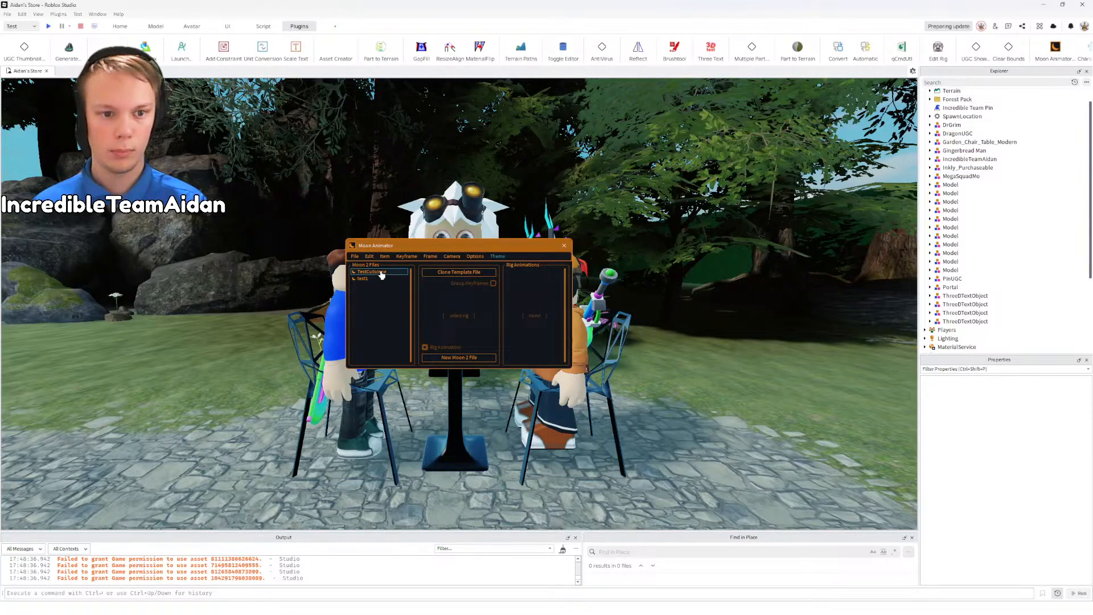
double_click(372, 272)
key("space")
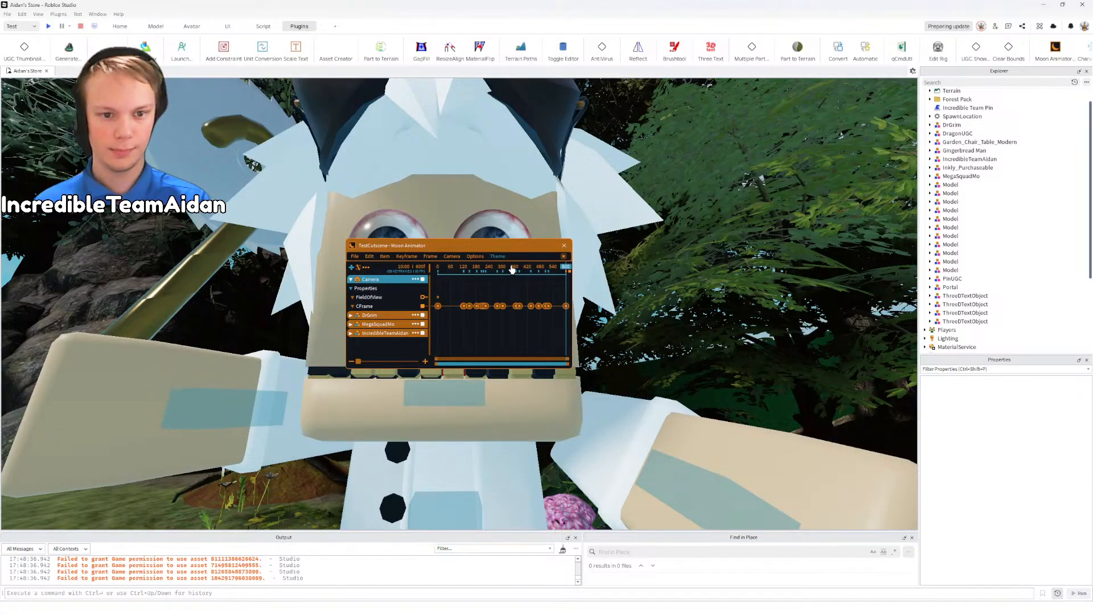
left_click_drag(512, 267, 550, 270)
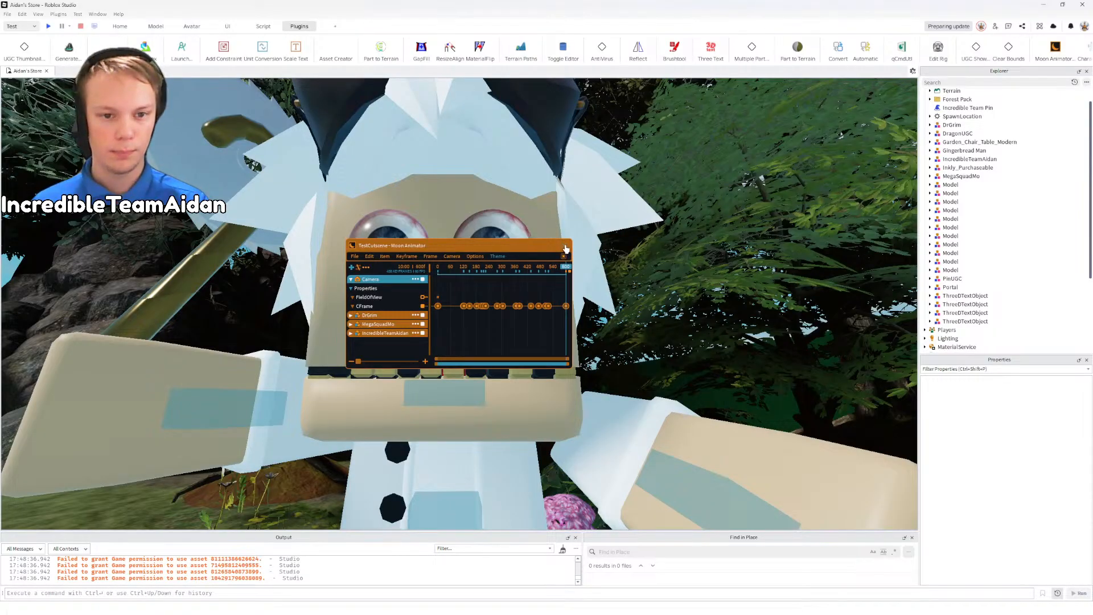
left_click(566, 248)
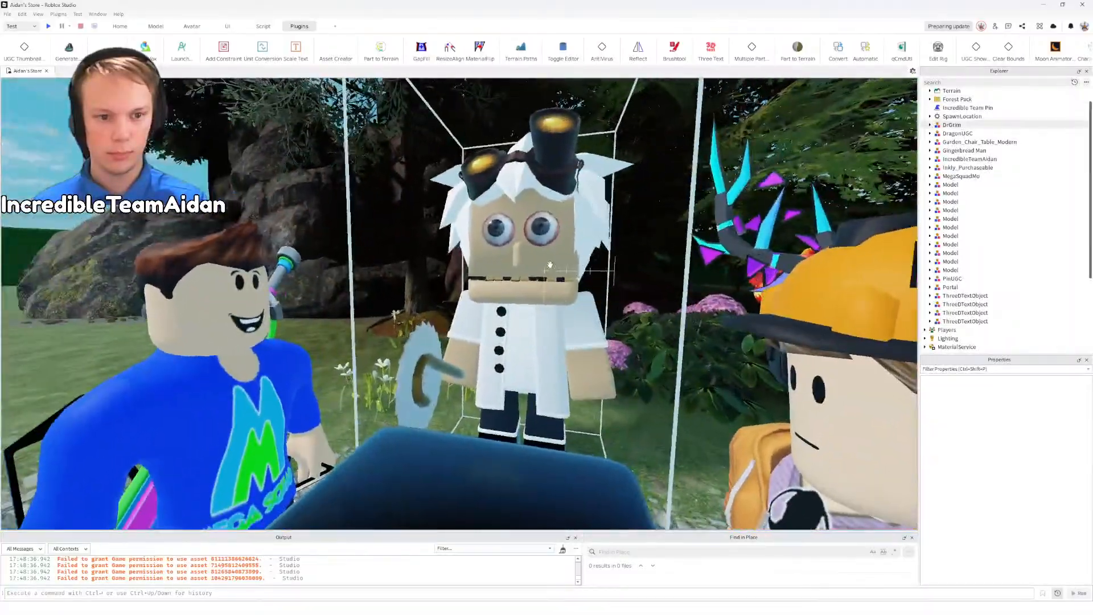
Step: Select the three character models at the garden table and lower them about 11 studs beneath the ground
scroll(550, 265, "down", 5)
scroll(550, 265, "up", 3)
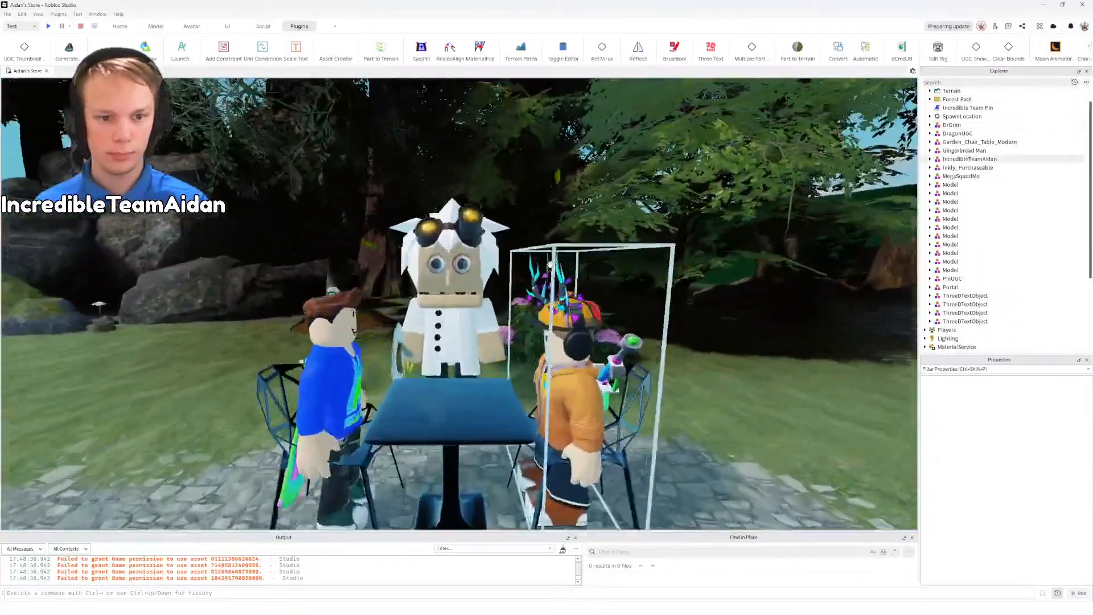
scroll(550, 264, "up", 4)
right_click_drag(550, 265, 549, 262)
scroll(550, 265, "down", 5)
key("e")
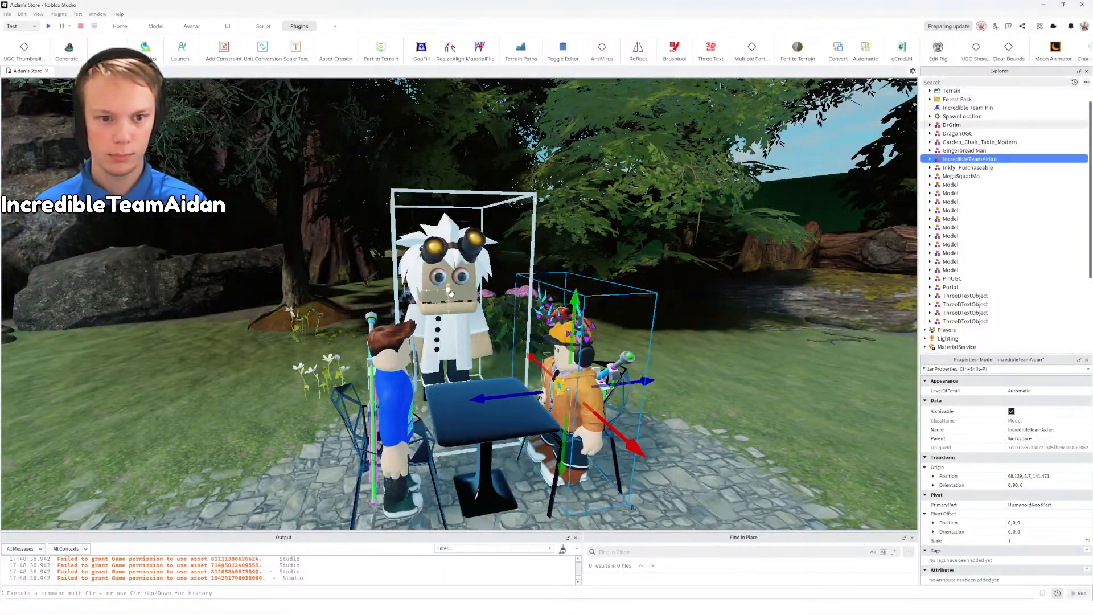
key("s")
right_click_drag(482, 328, 483, 328)
key("q")
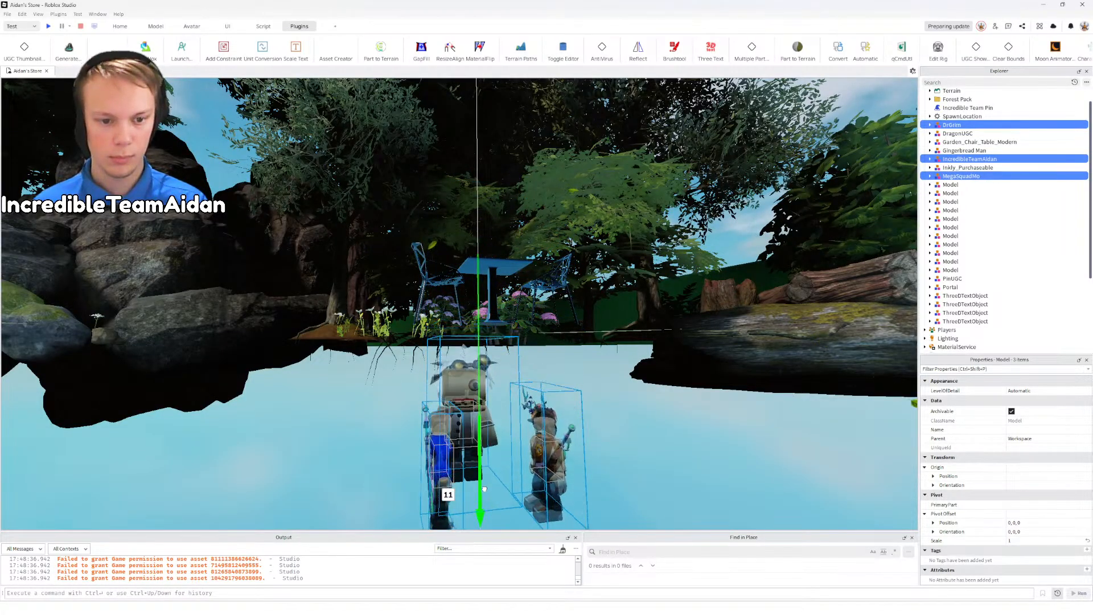
left_click(613, 433)
Step: Look over the store displays, from the Gingerbread Man and Inkly UGC bundles to the full stone path
right_click_drag(614, 368, 612, 364)
key("w")
key("s")
key("w")
key("a")
key("s")
key("s")
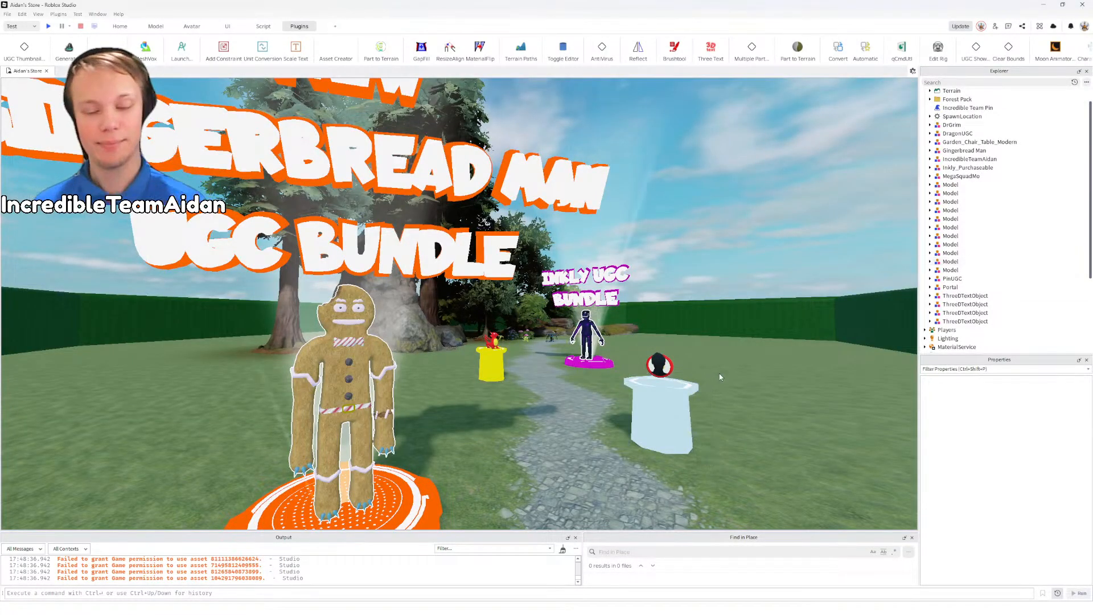
right_click_drag(573, 371, 572, 369)
key("w")
key("w")
key("a")
key("s")
key("w")
key("w")
key("a")
scroll(573, 368, "down", 8)
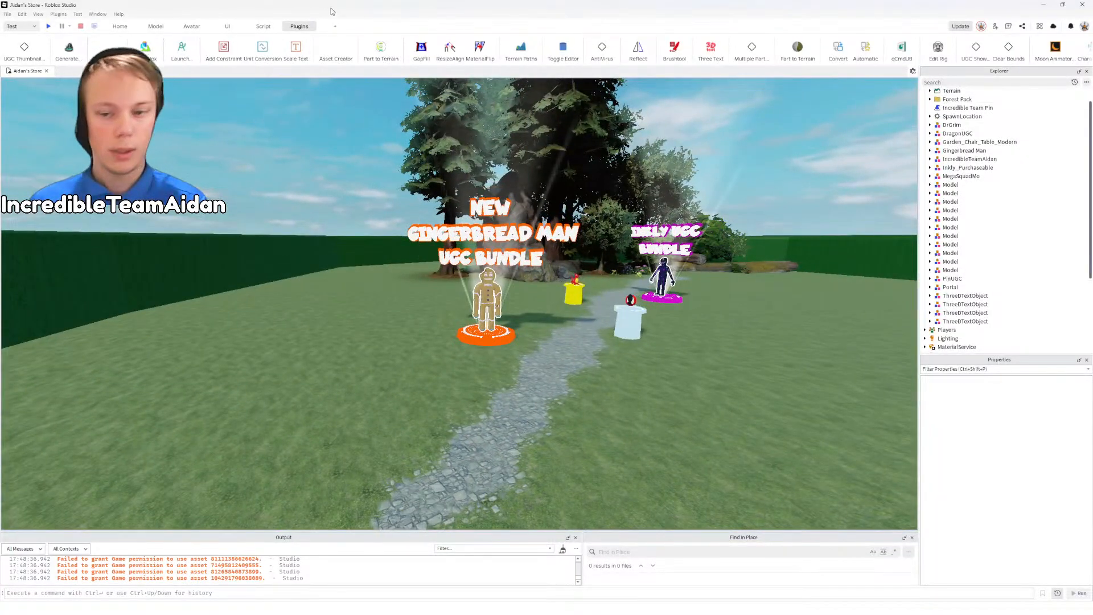